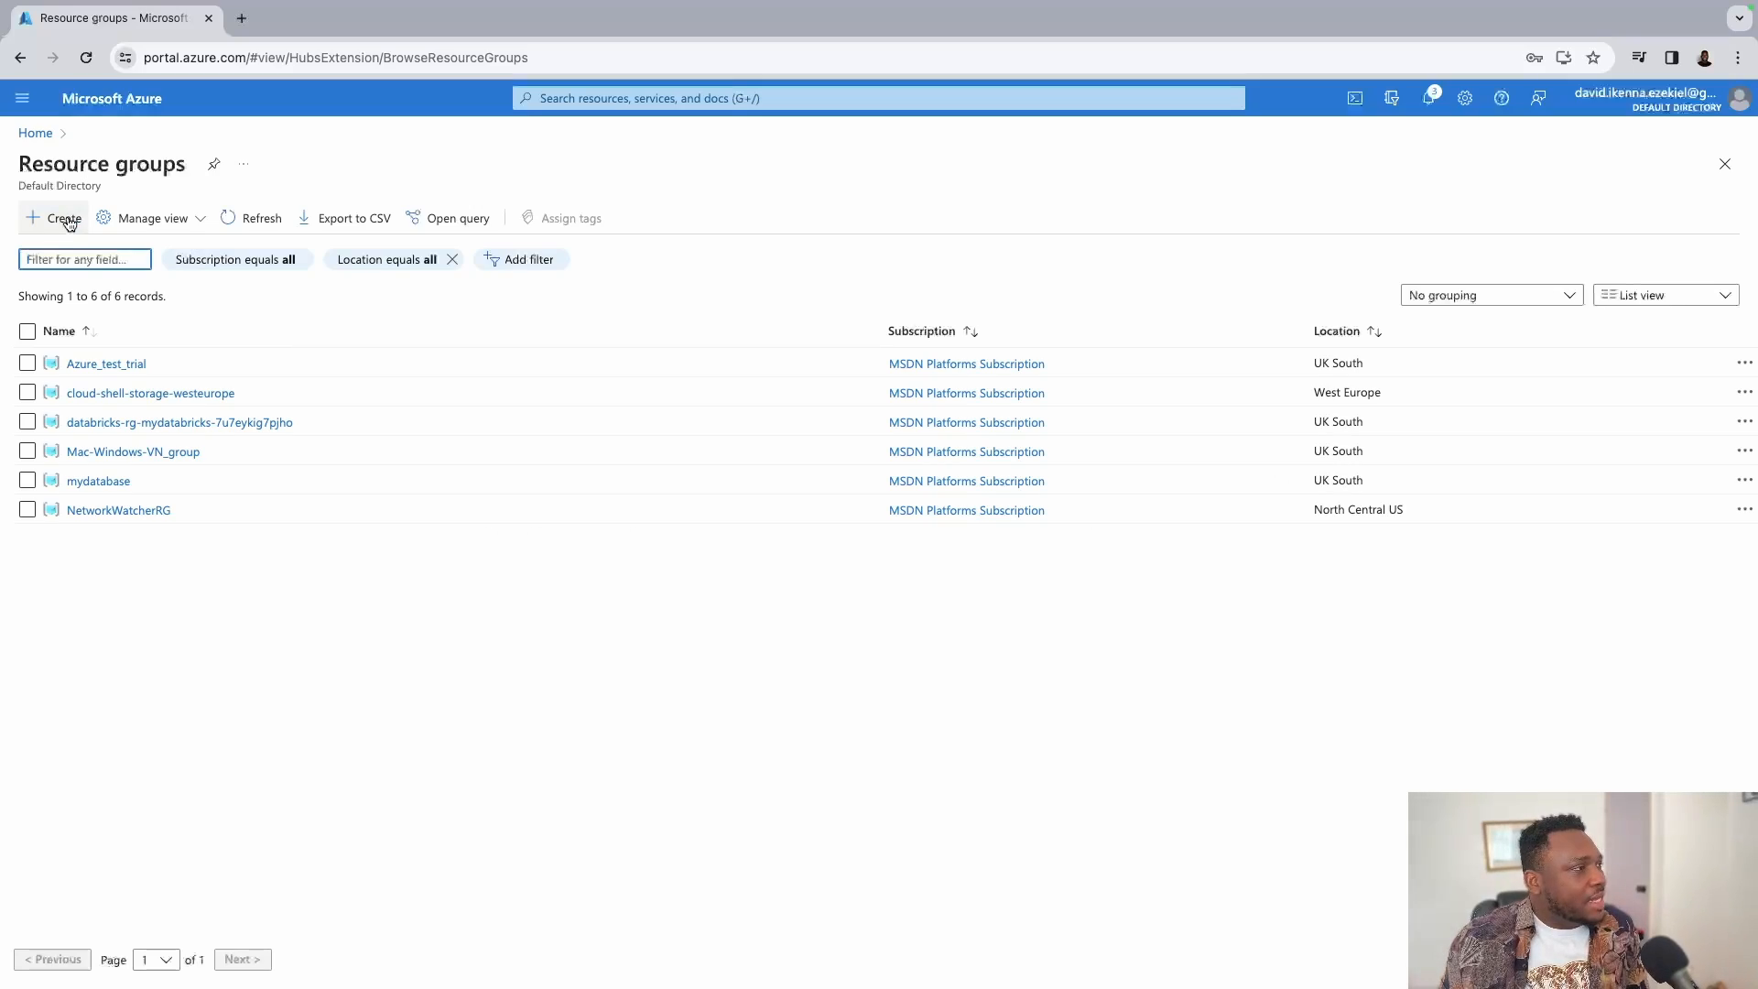
Start a new resource group named testVN and advance to Review + create.
click(64, 220)
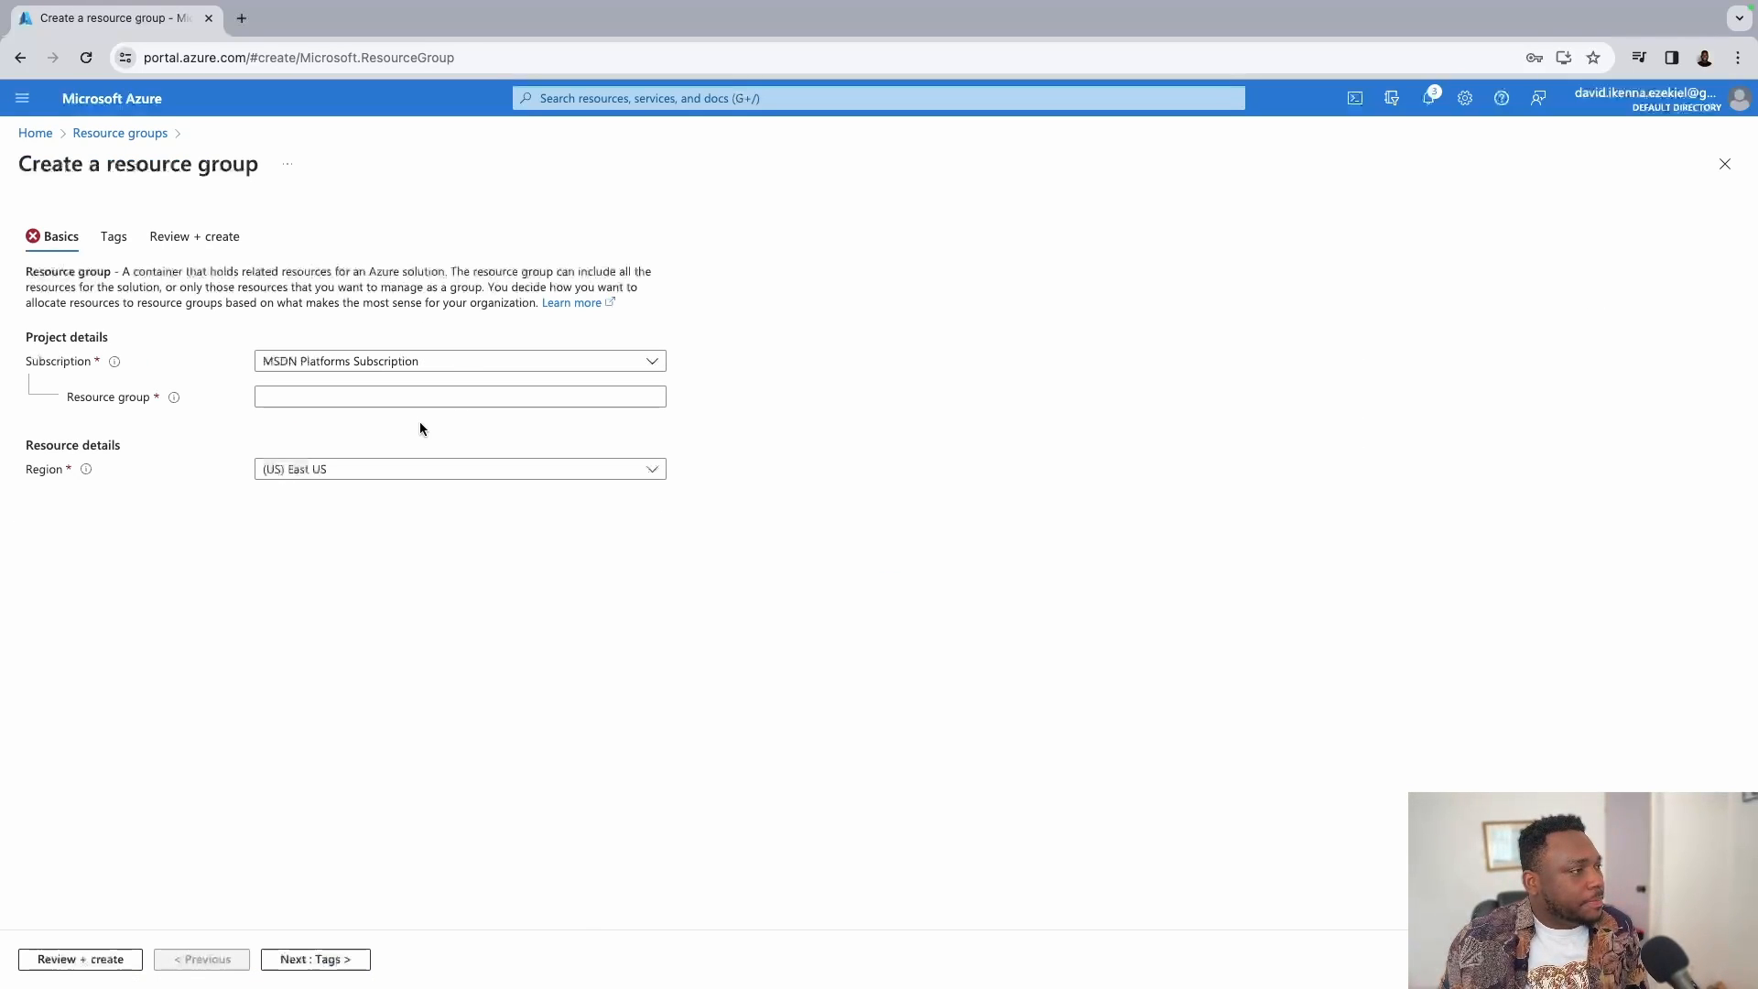
click(428, 398)
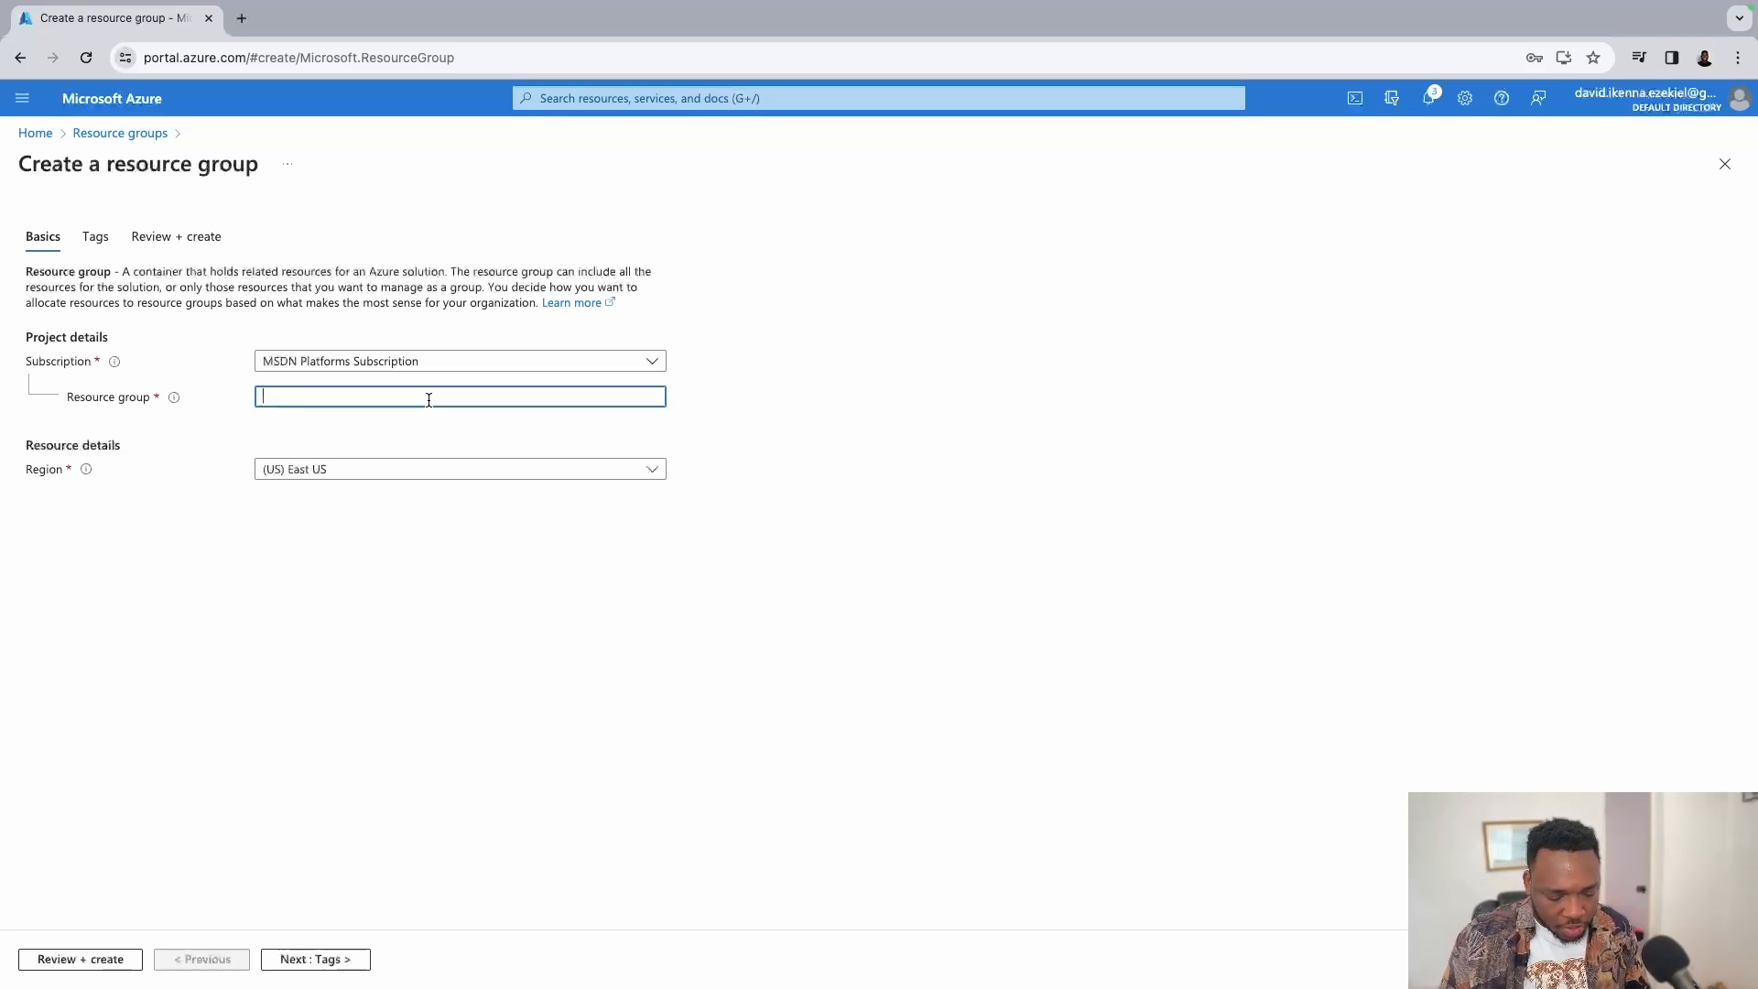
text(test)
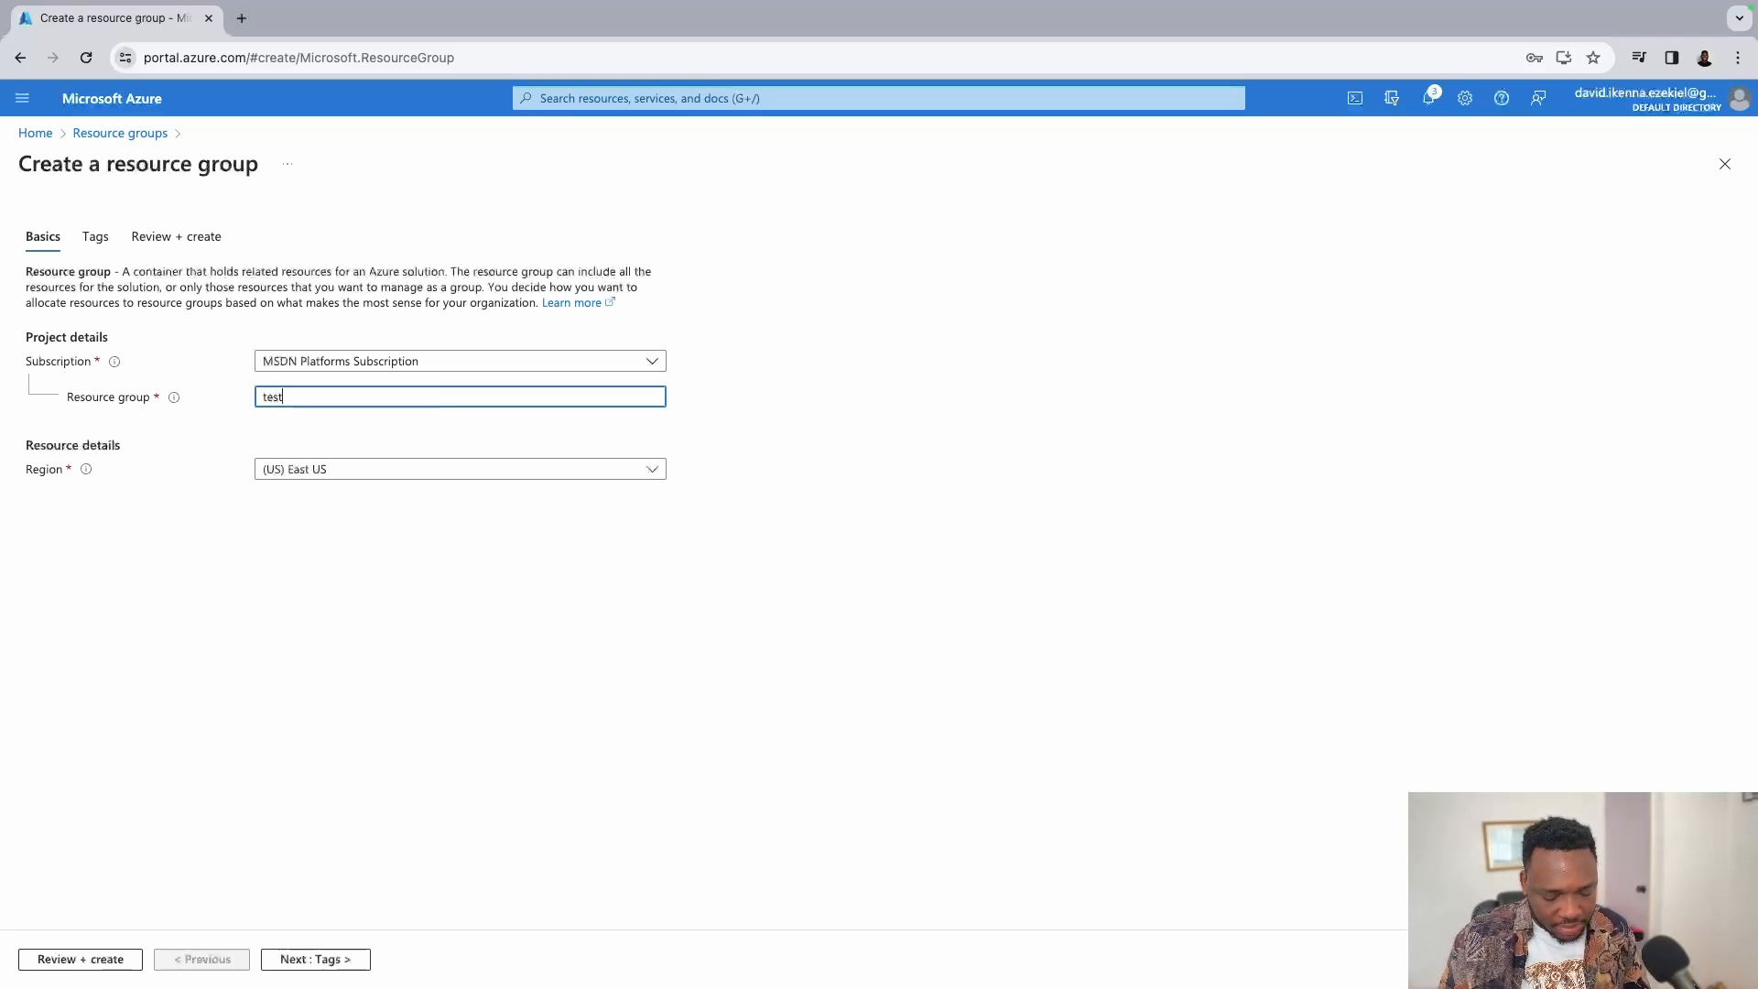
text(VN)
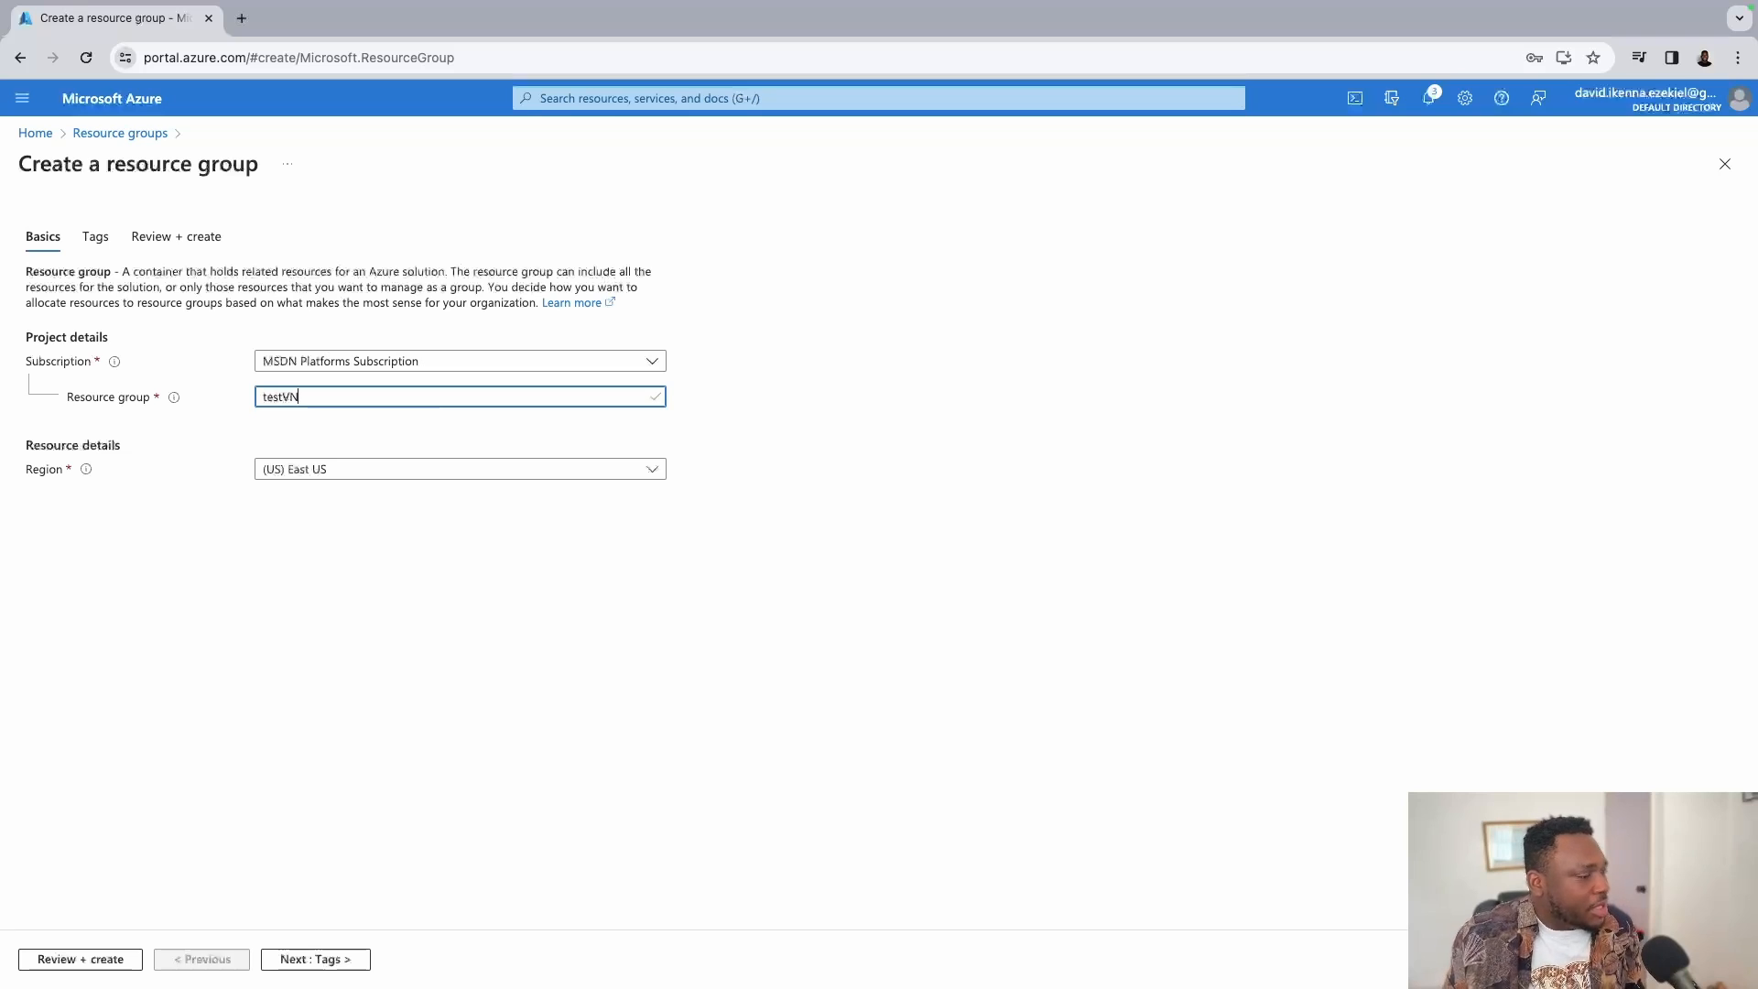
click(282, 961)
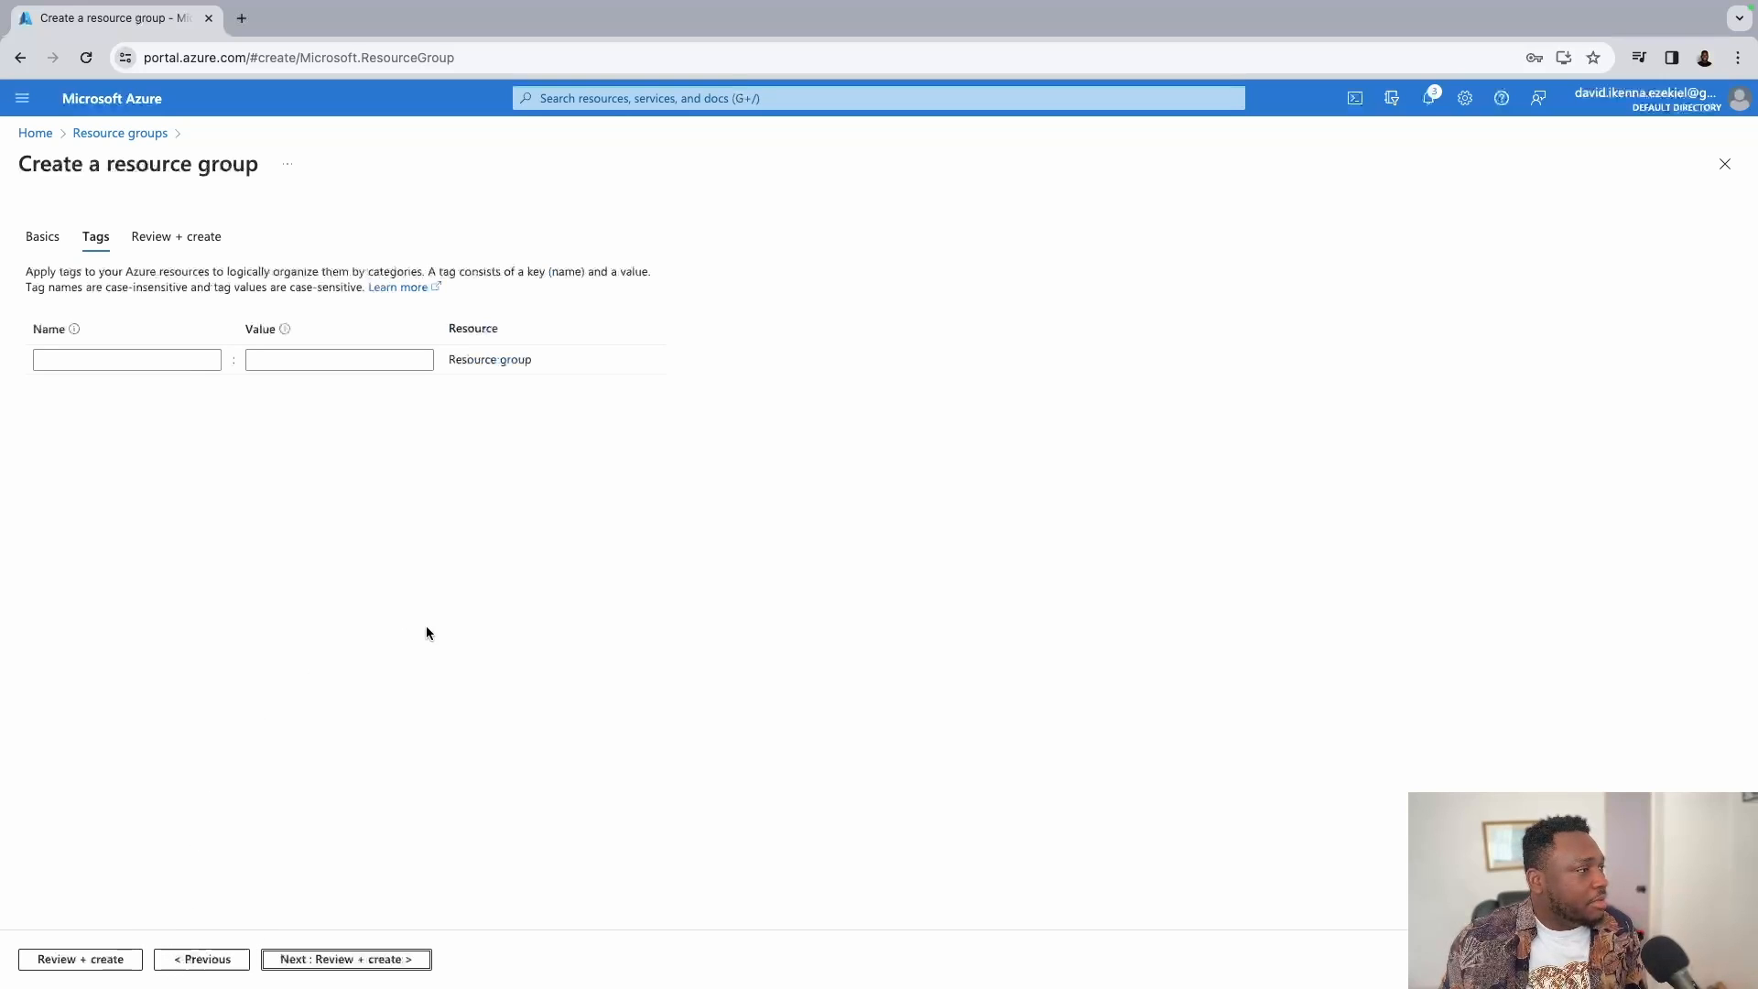
click(371, 959)
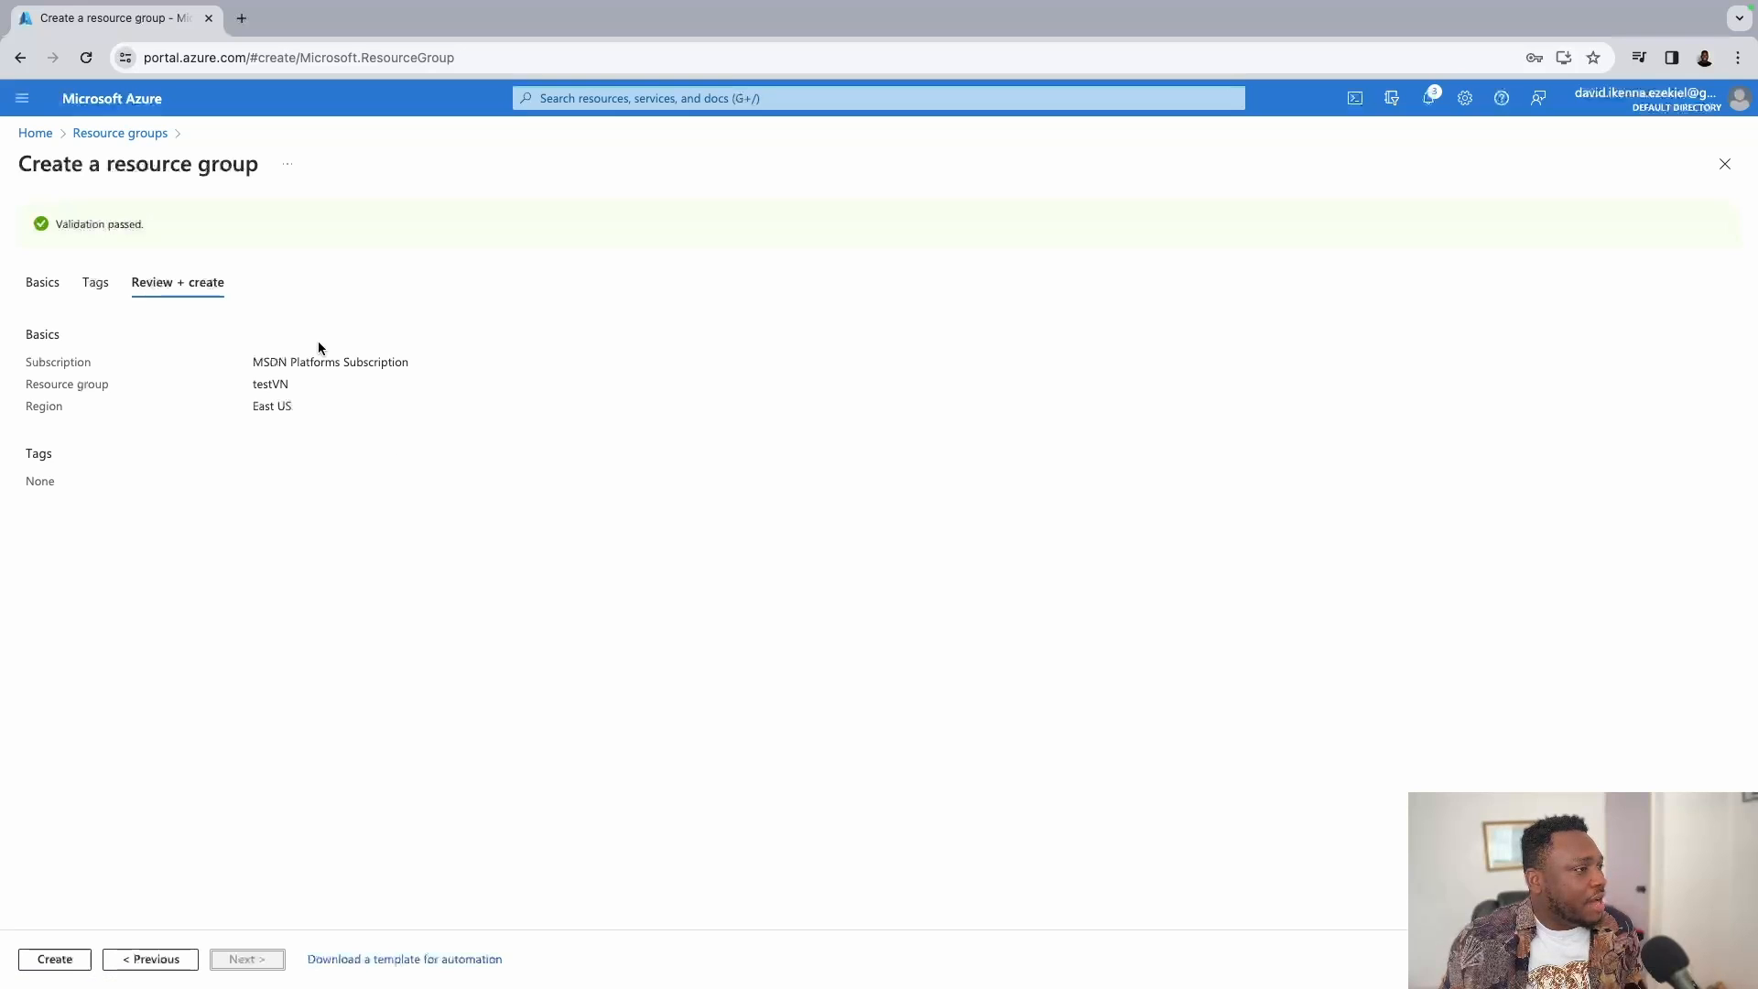
Go back to Basics, set the region to (Europe) UK South, and rerun validation.
click(125, 961)
click(125, 962)
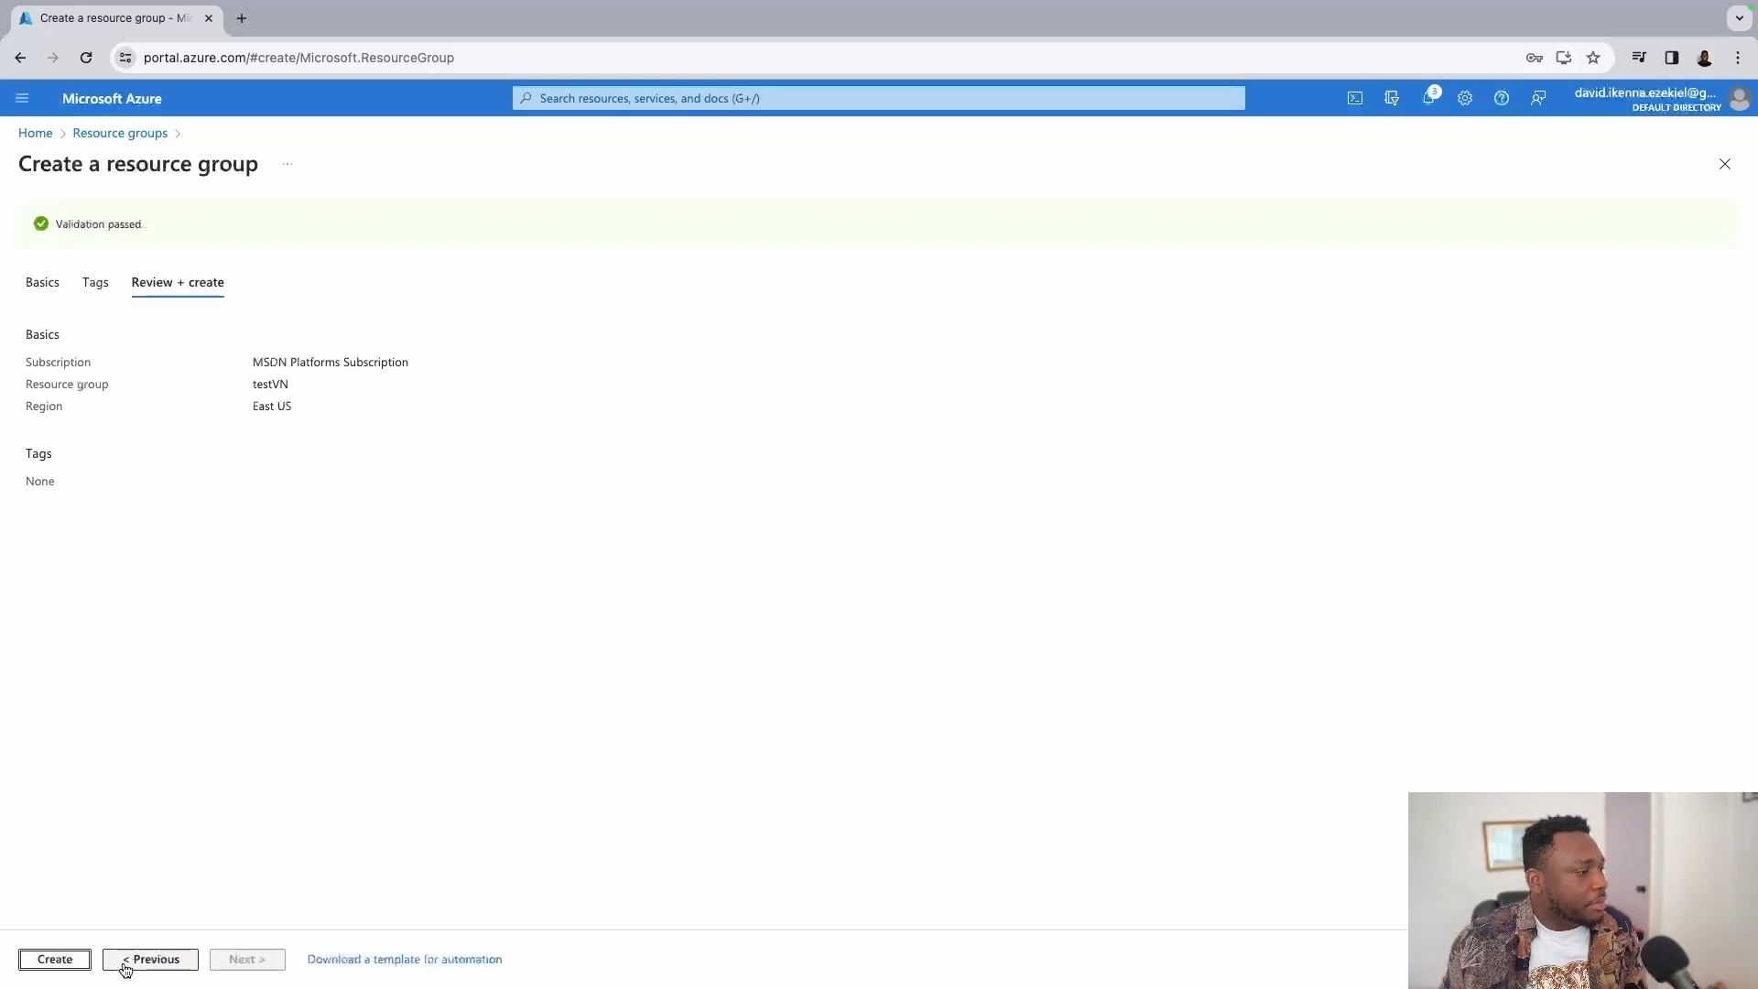
click(126, 962)
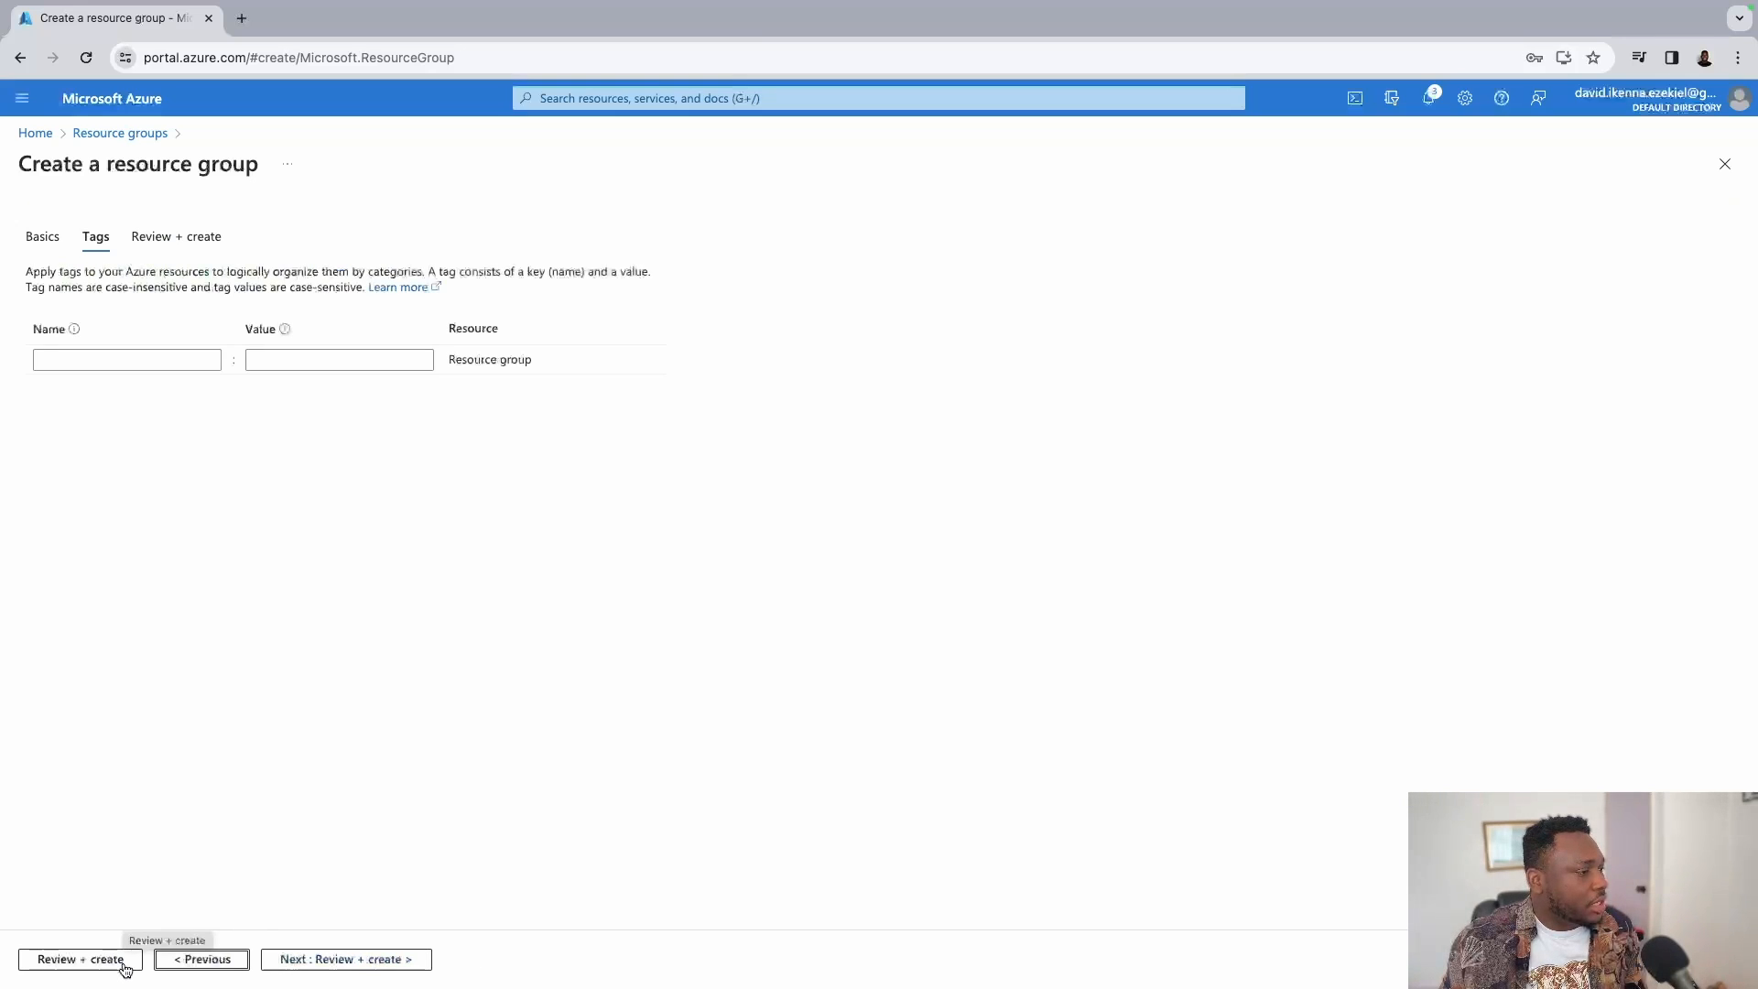
click(184, 961)
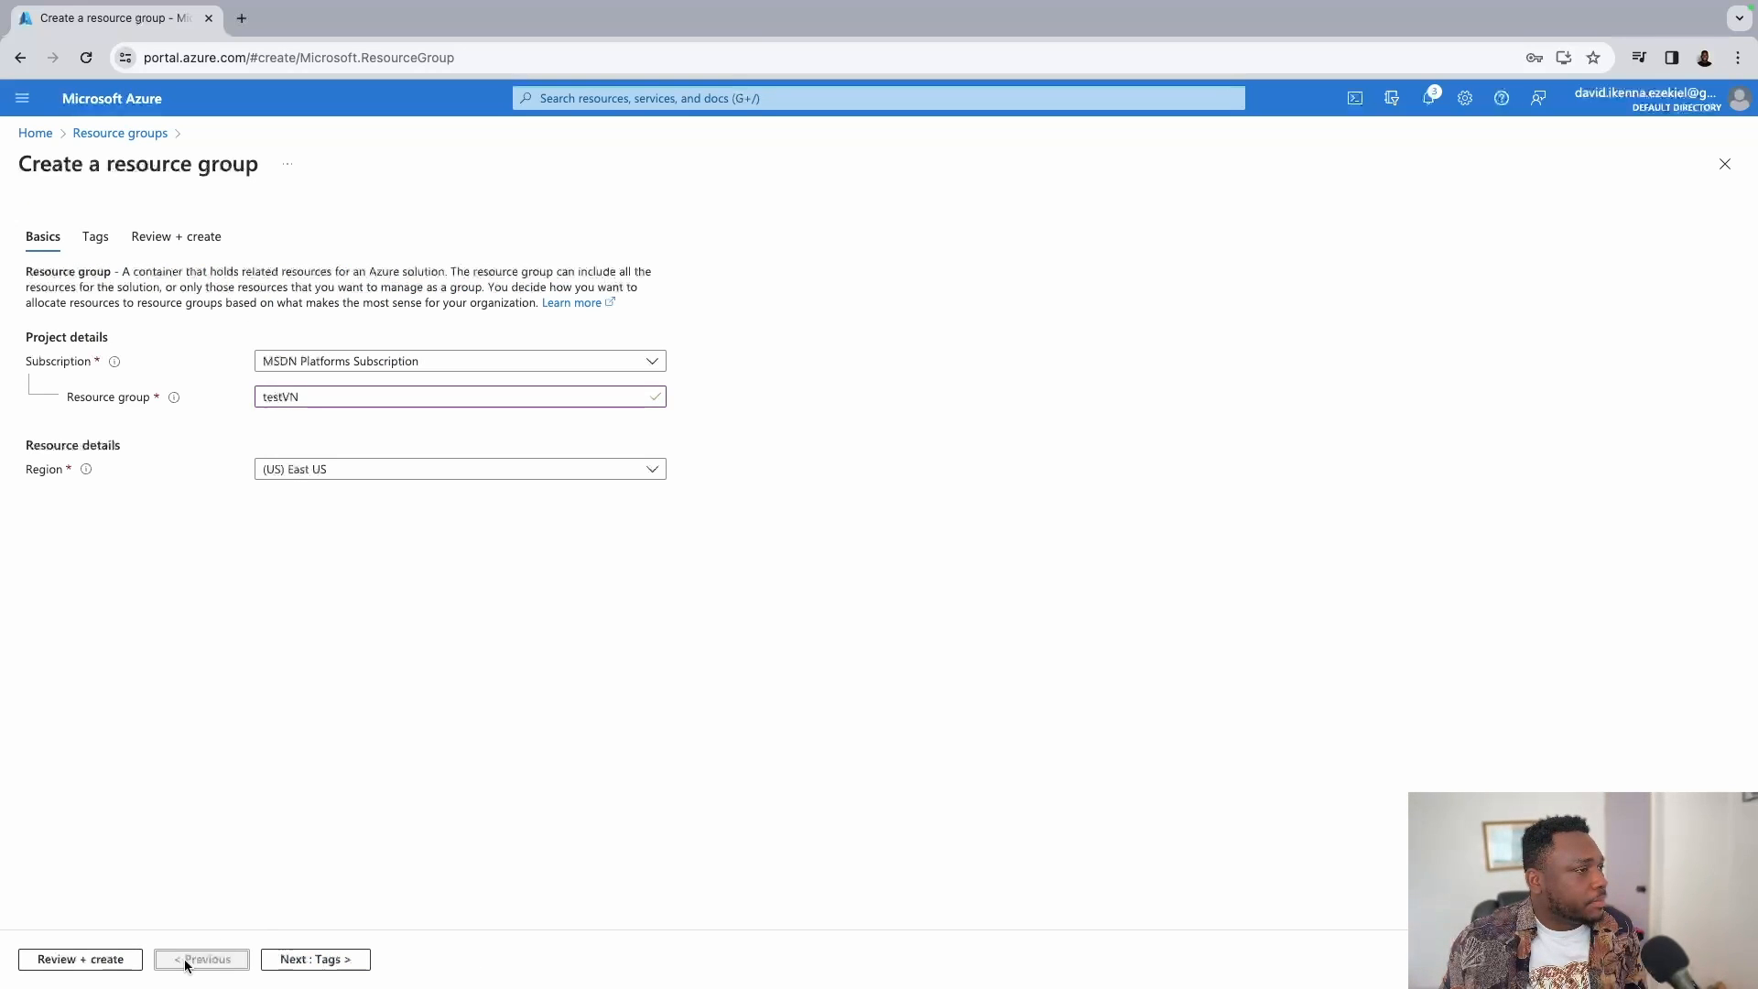
click(503, 472)
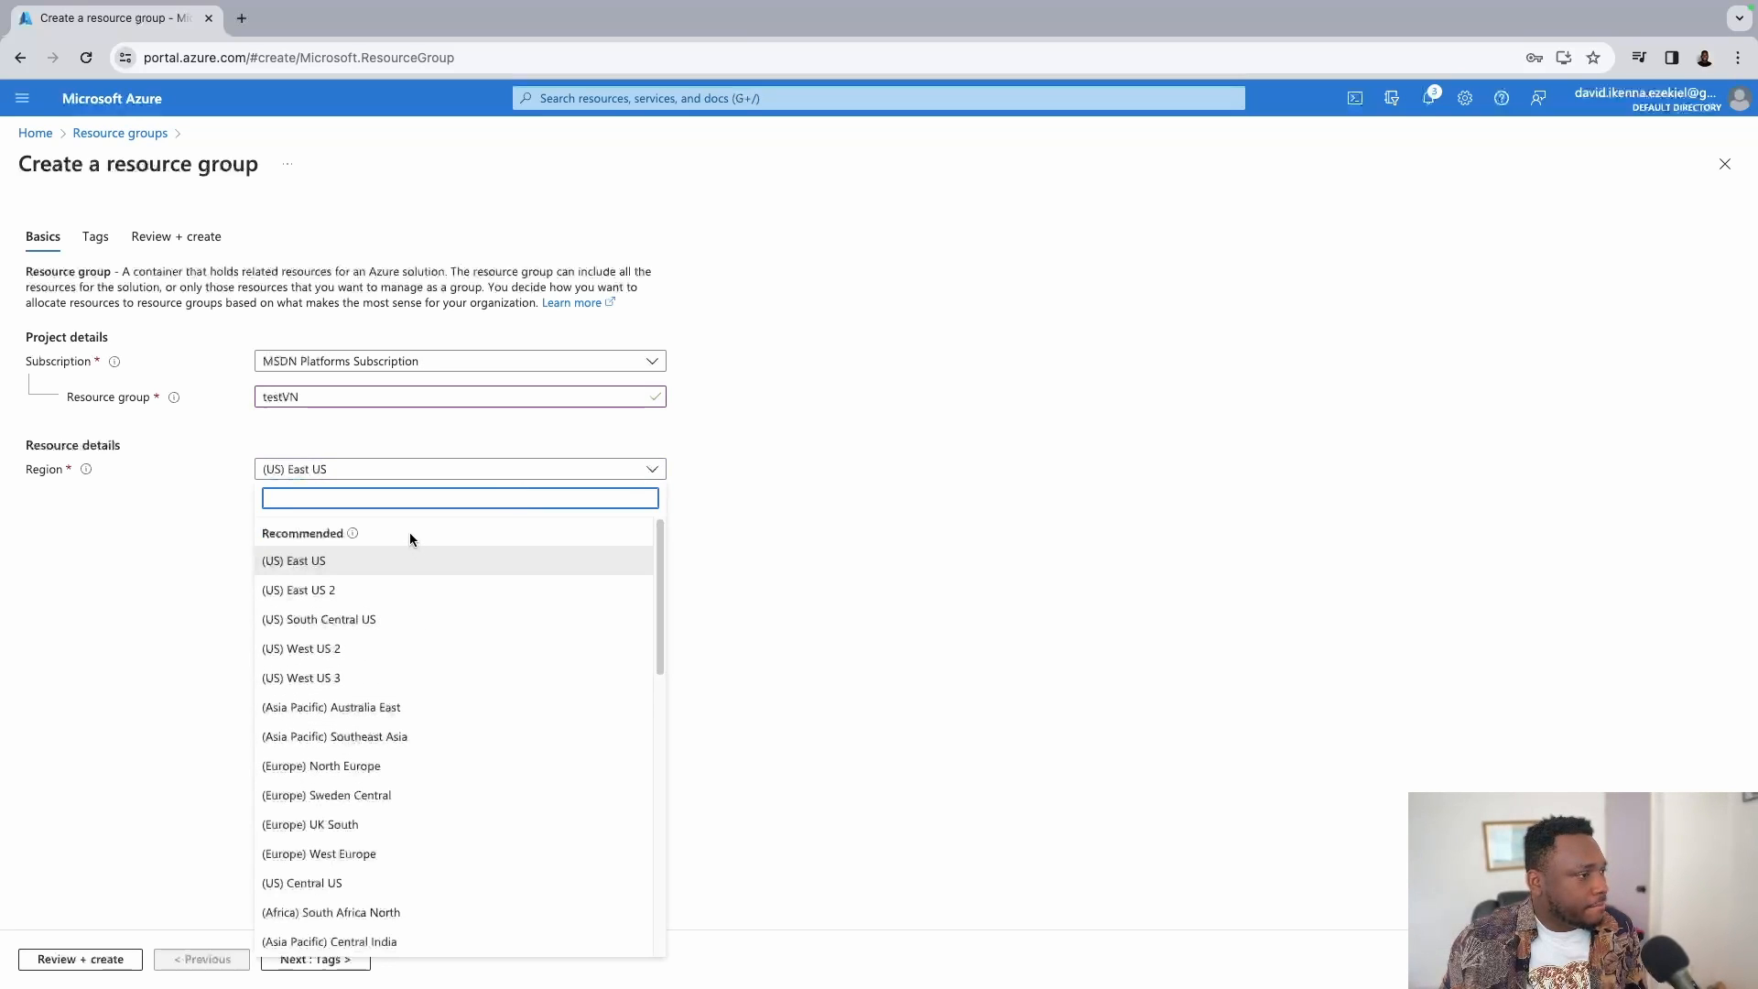
text(uk)
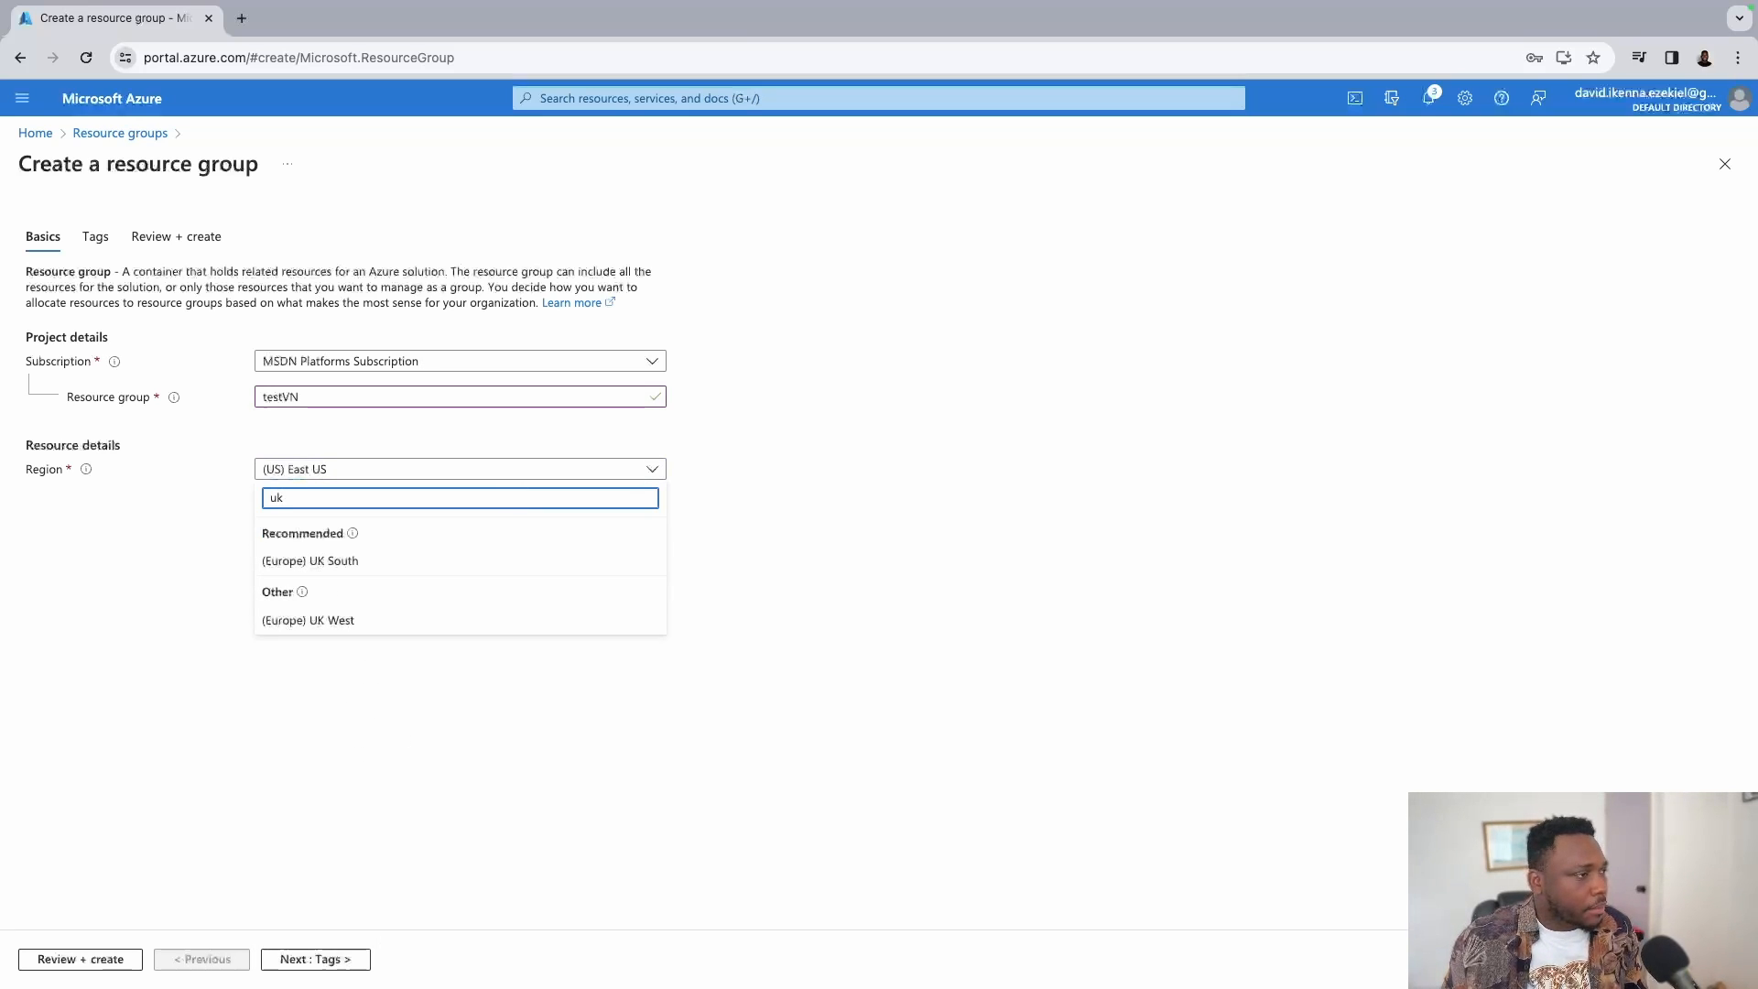
click(428, 563)
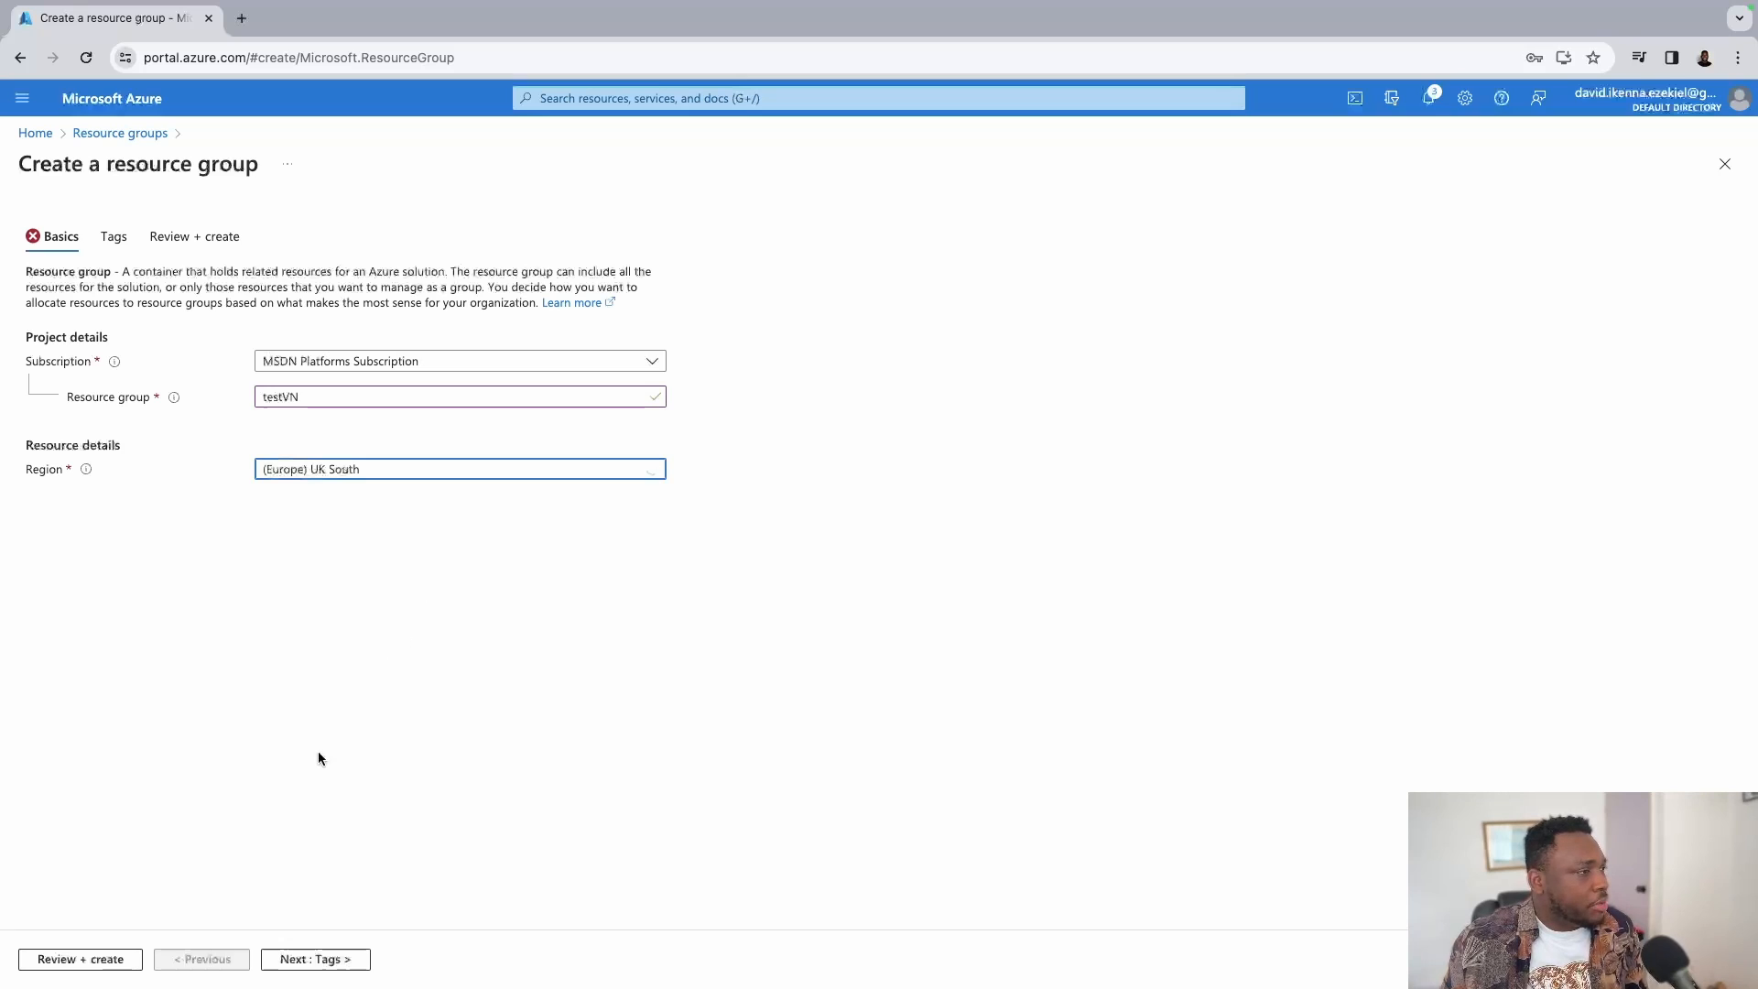
click(312, 961)
click(311, 963)
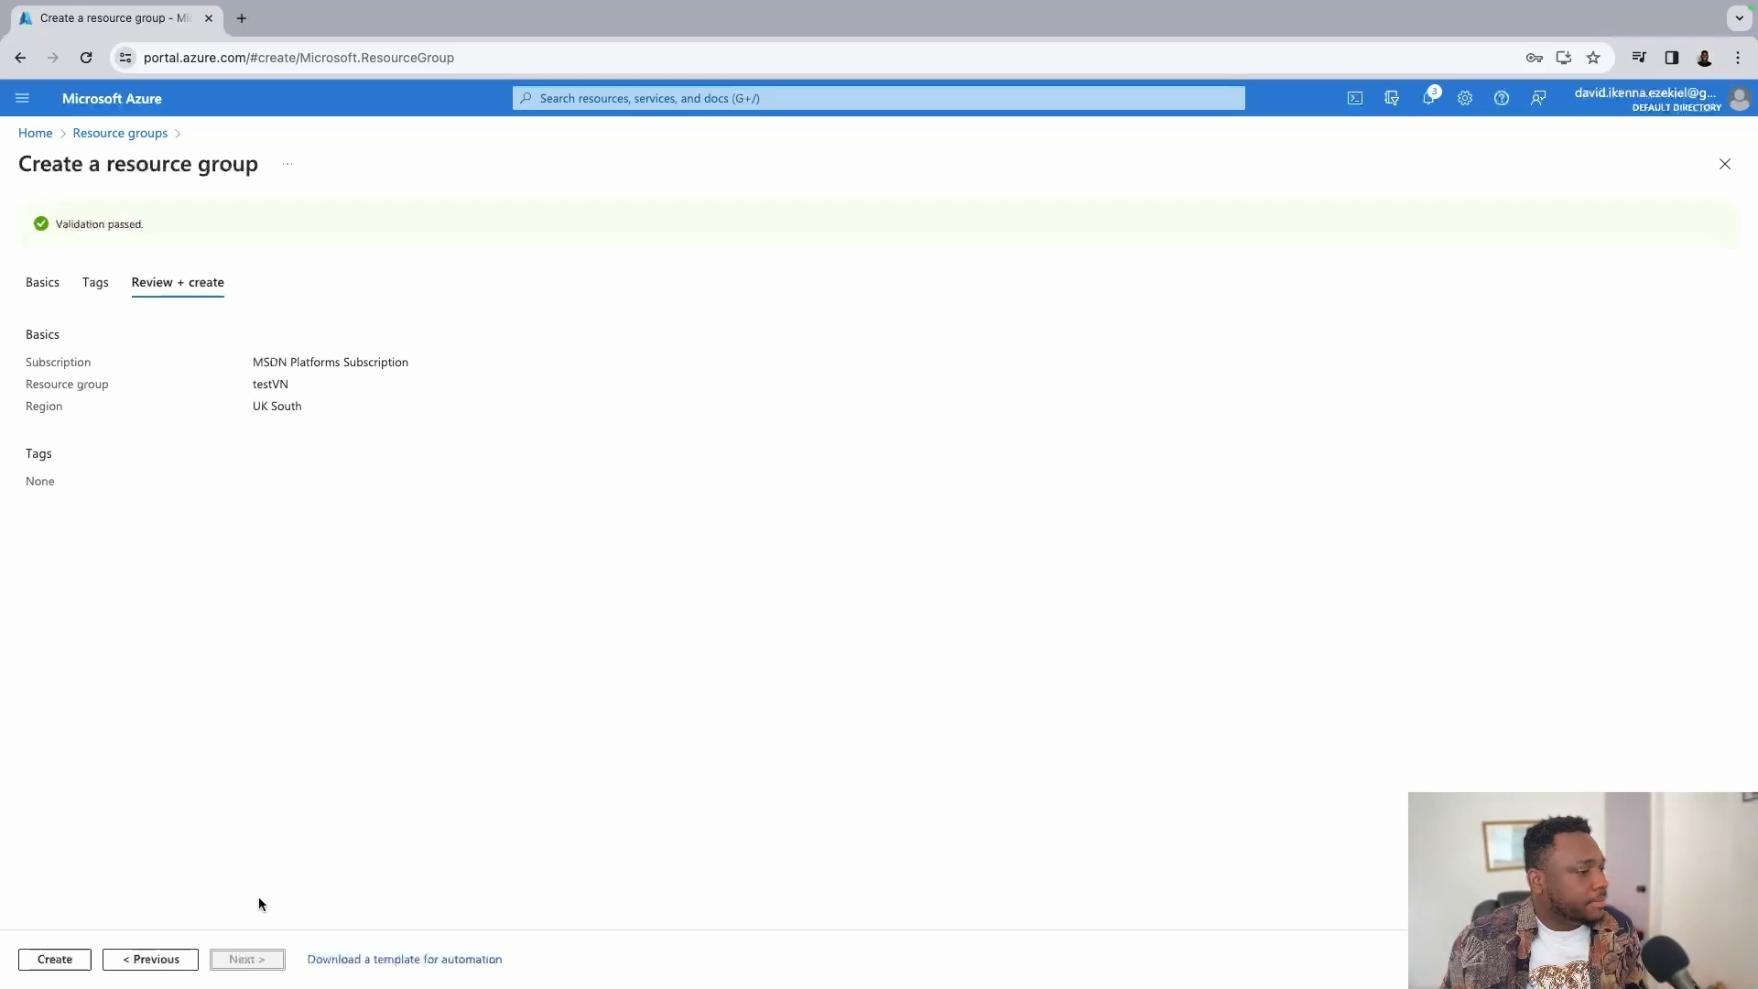
Create the testVN resource group and start adding a new resource to it.
click(57, 958)
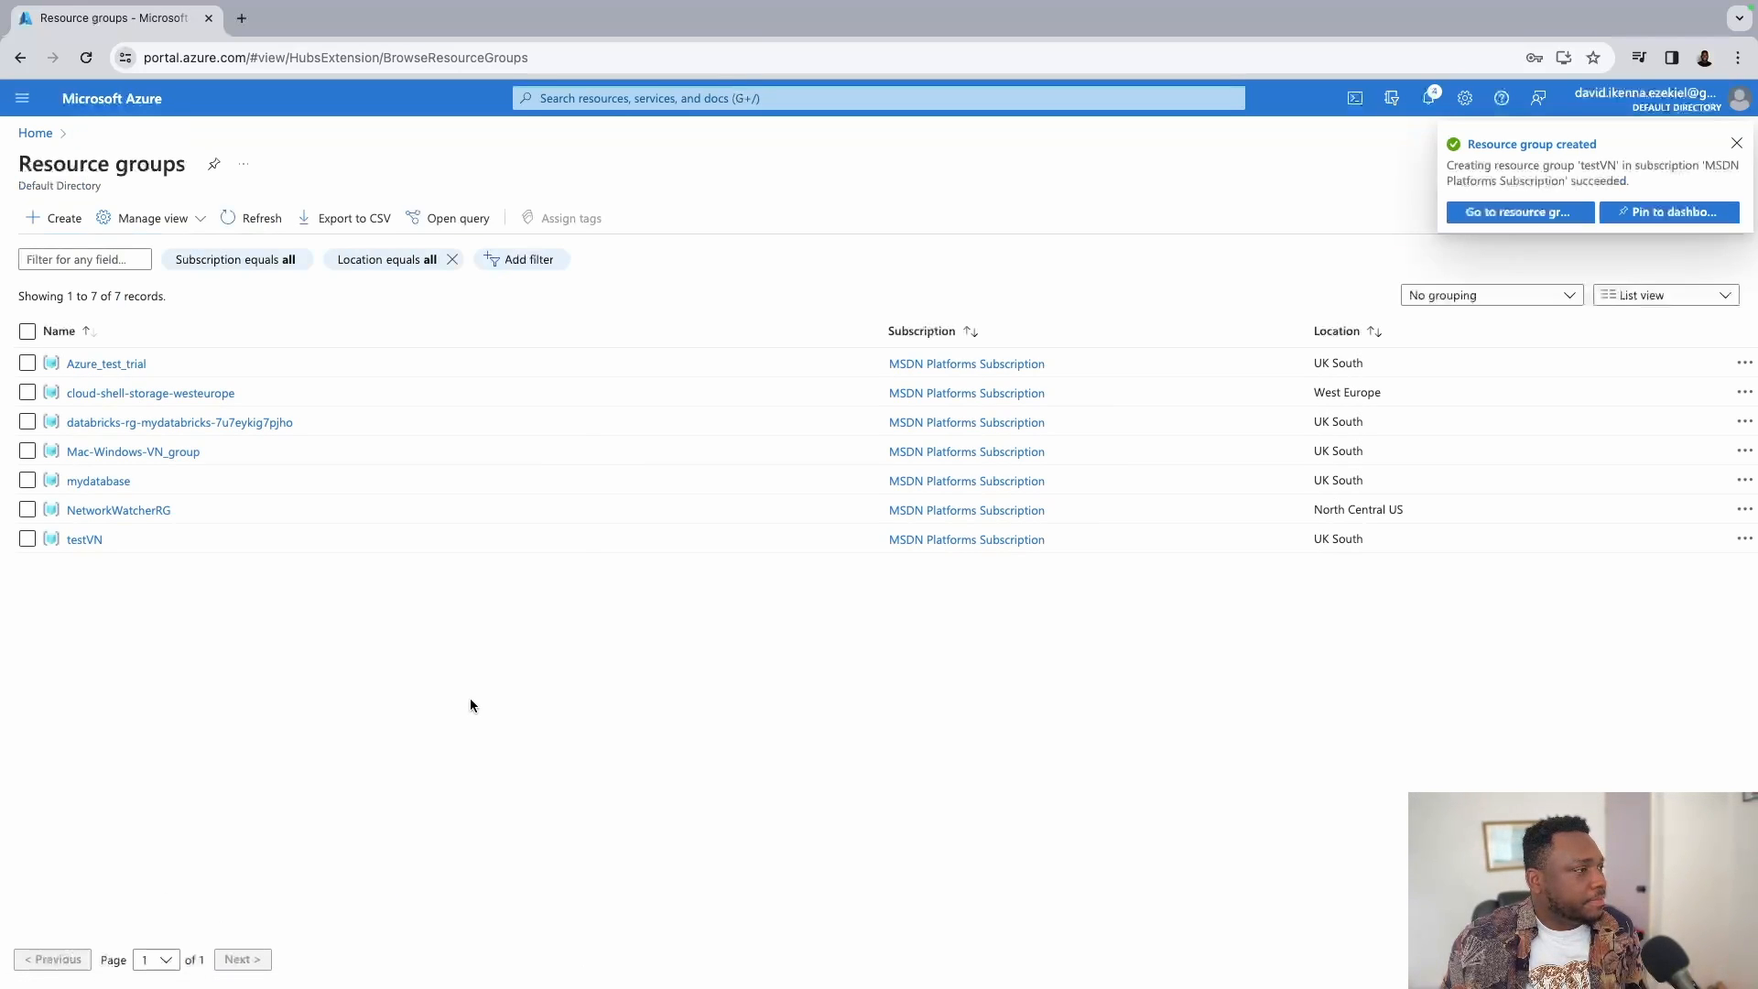
click(83, 542)
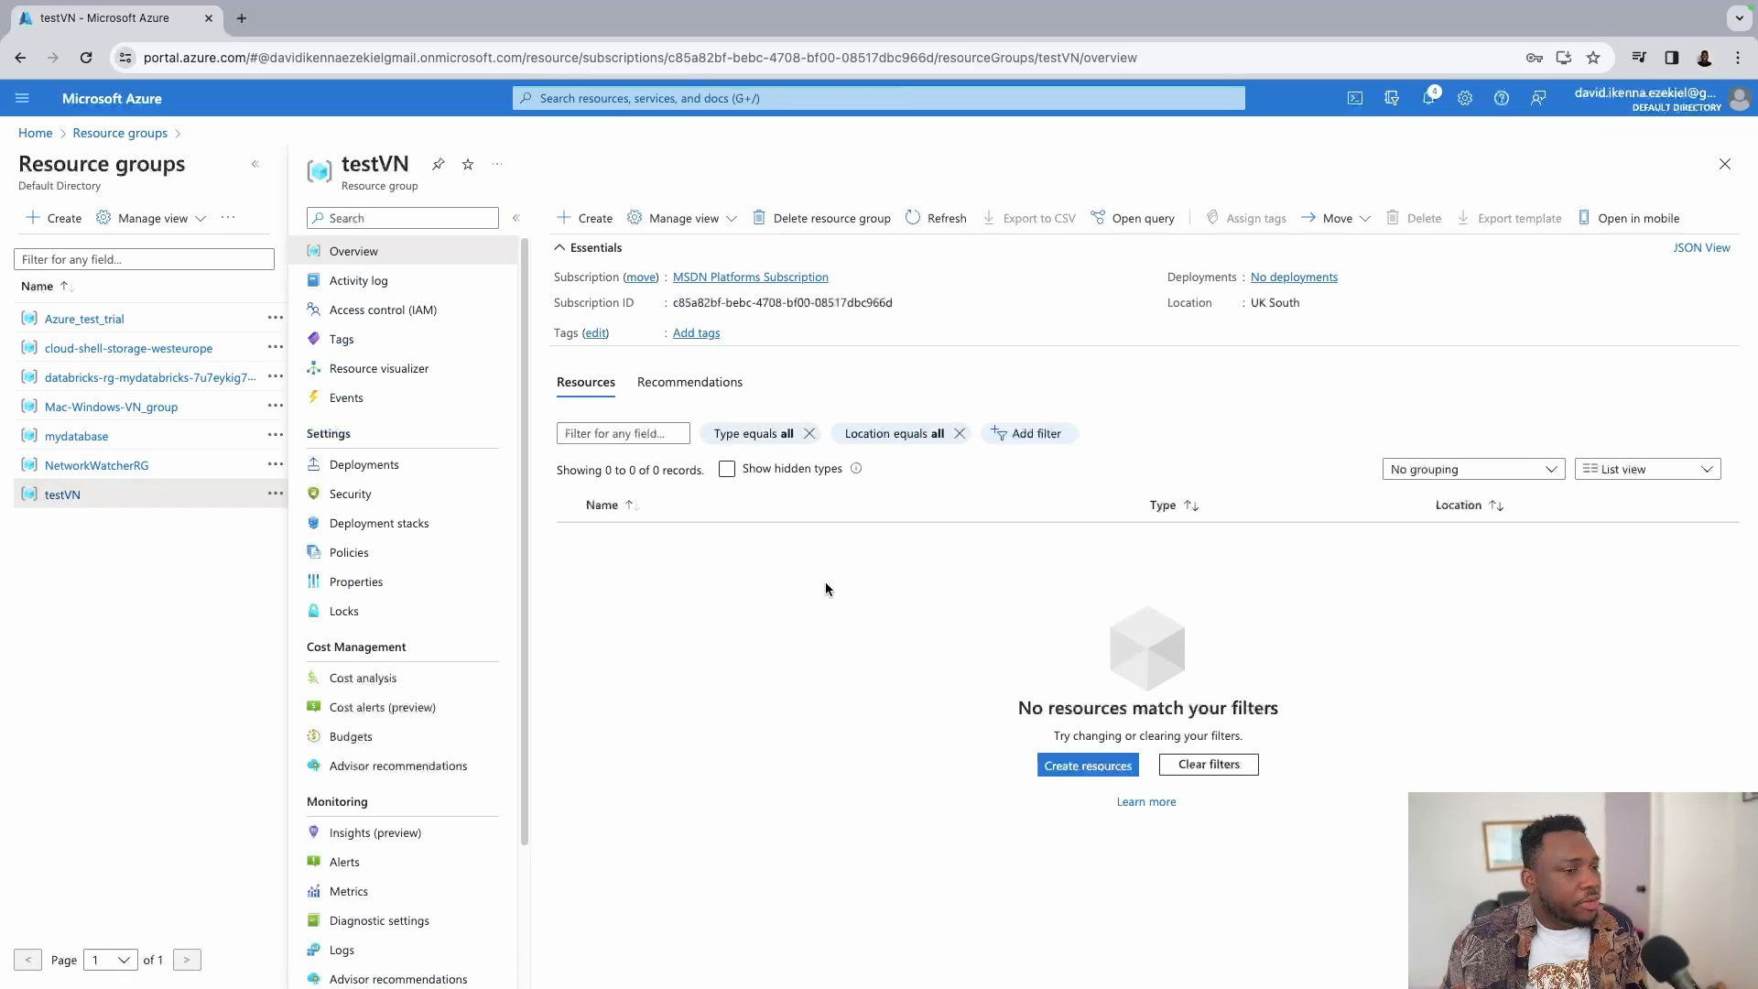
click(593, 221)
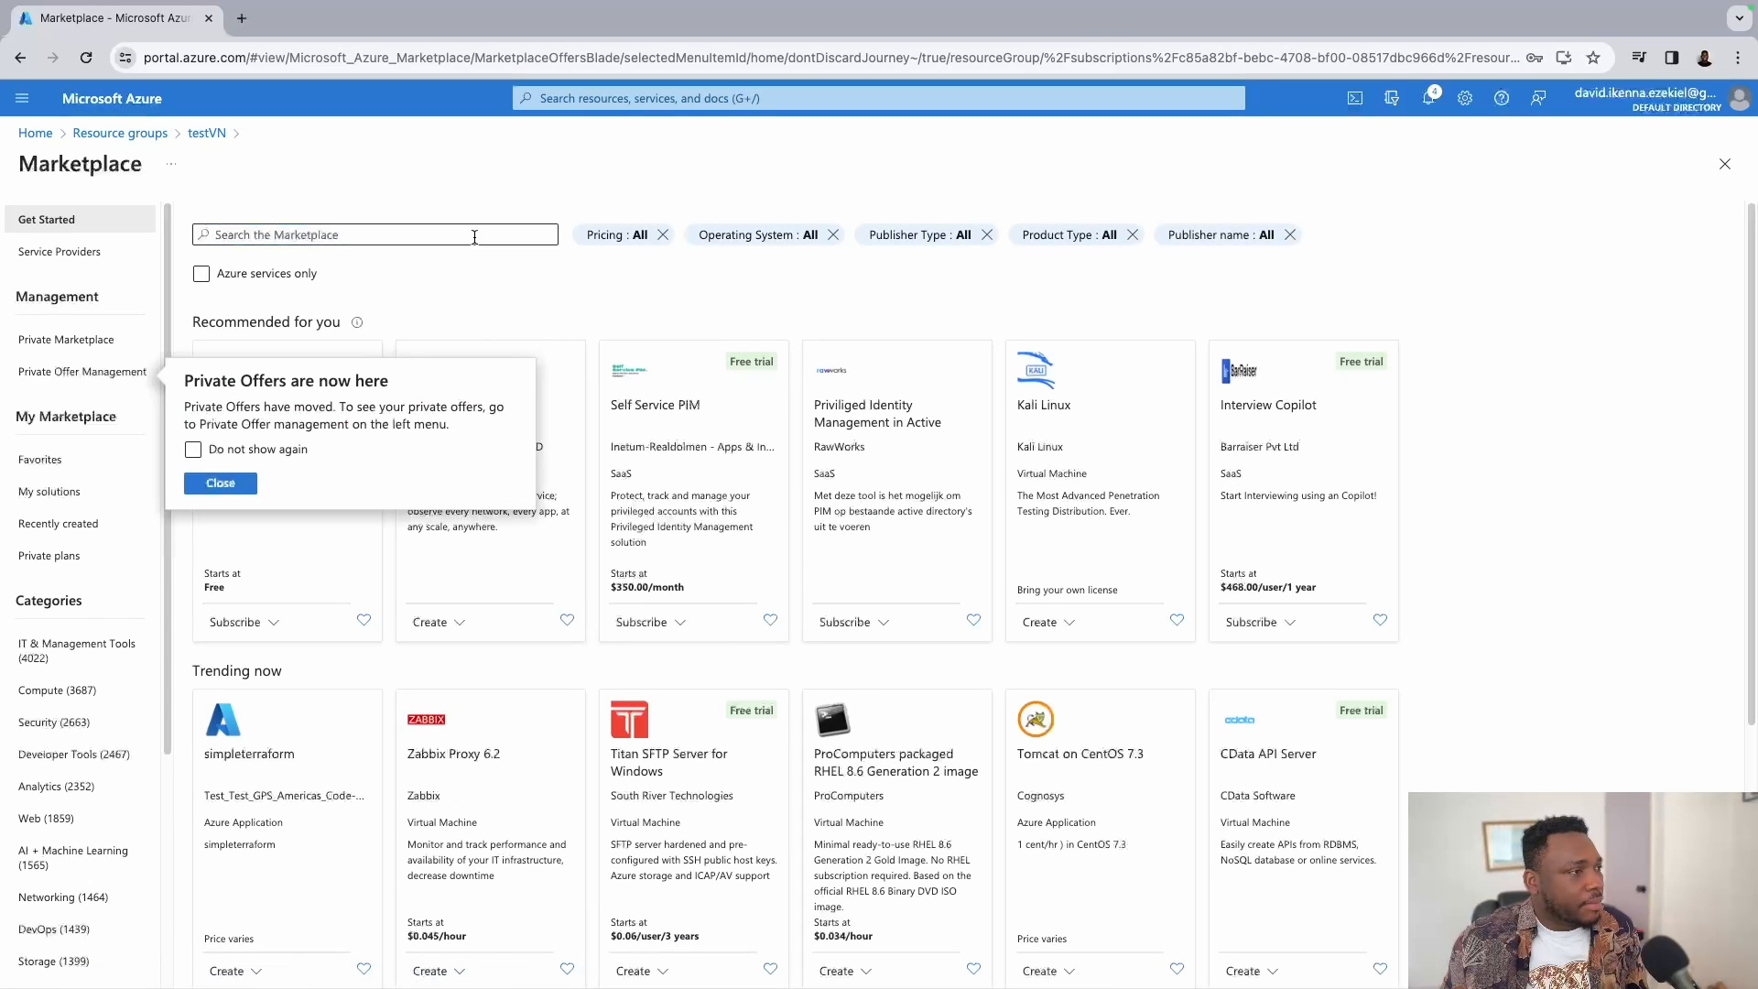
Search the Marketplace for 'windows 11' and open the Windows 11 offer.
click(219, 483)
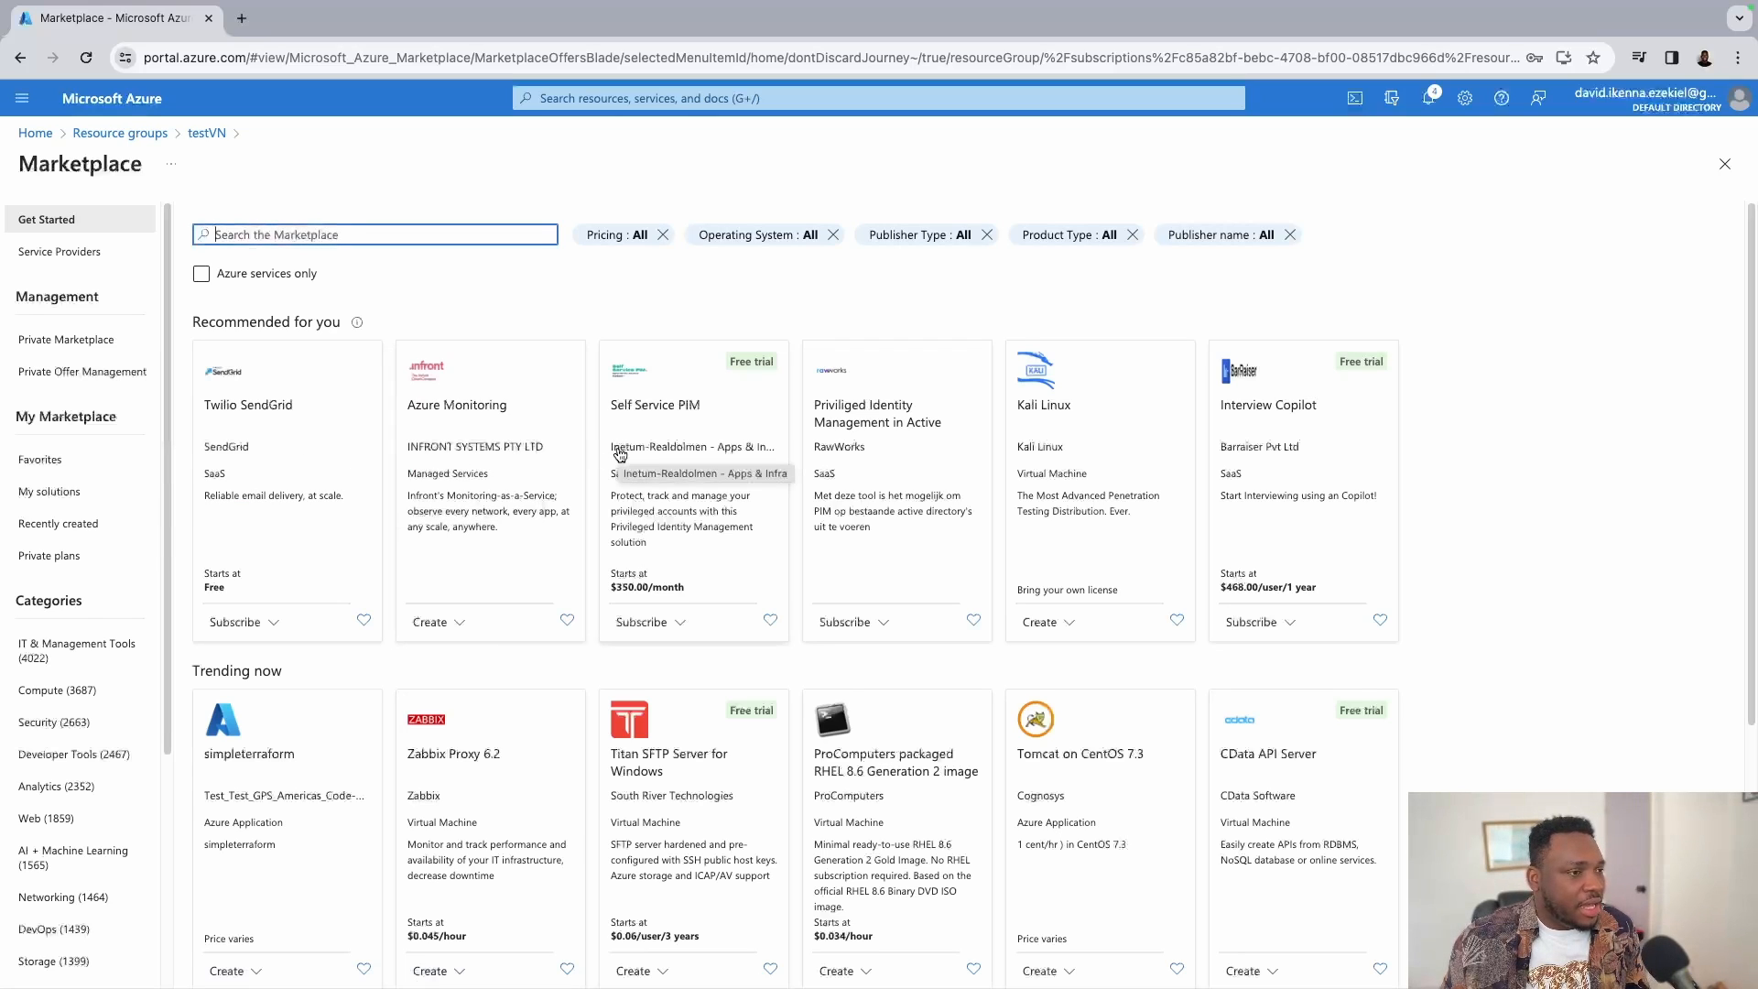
scroll(897, 479, down, 2)
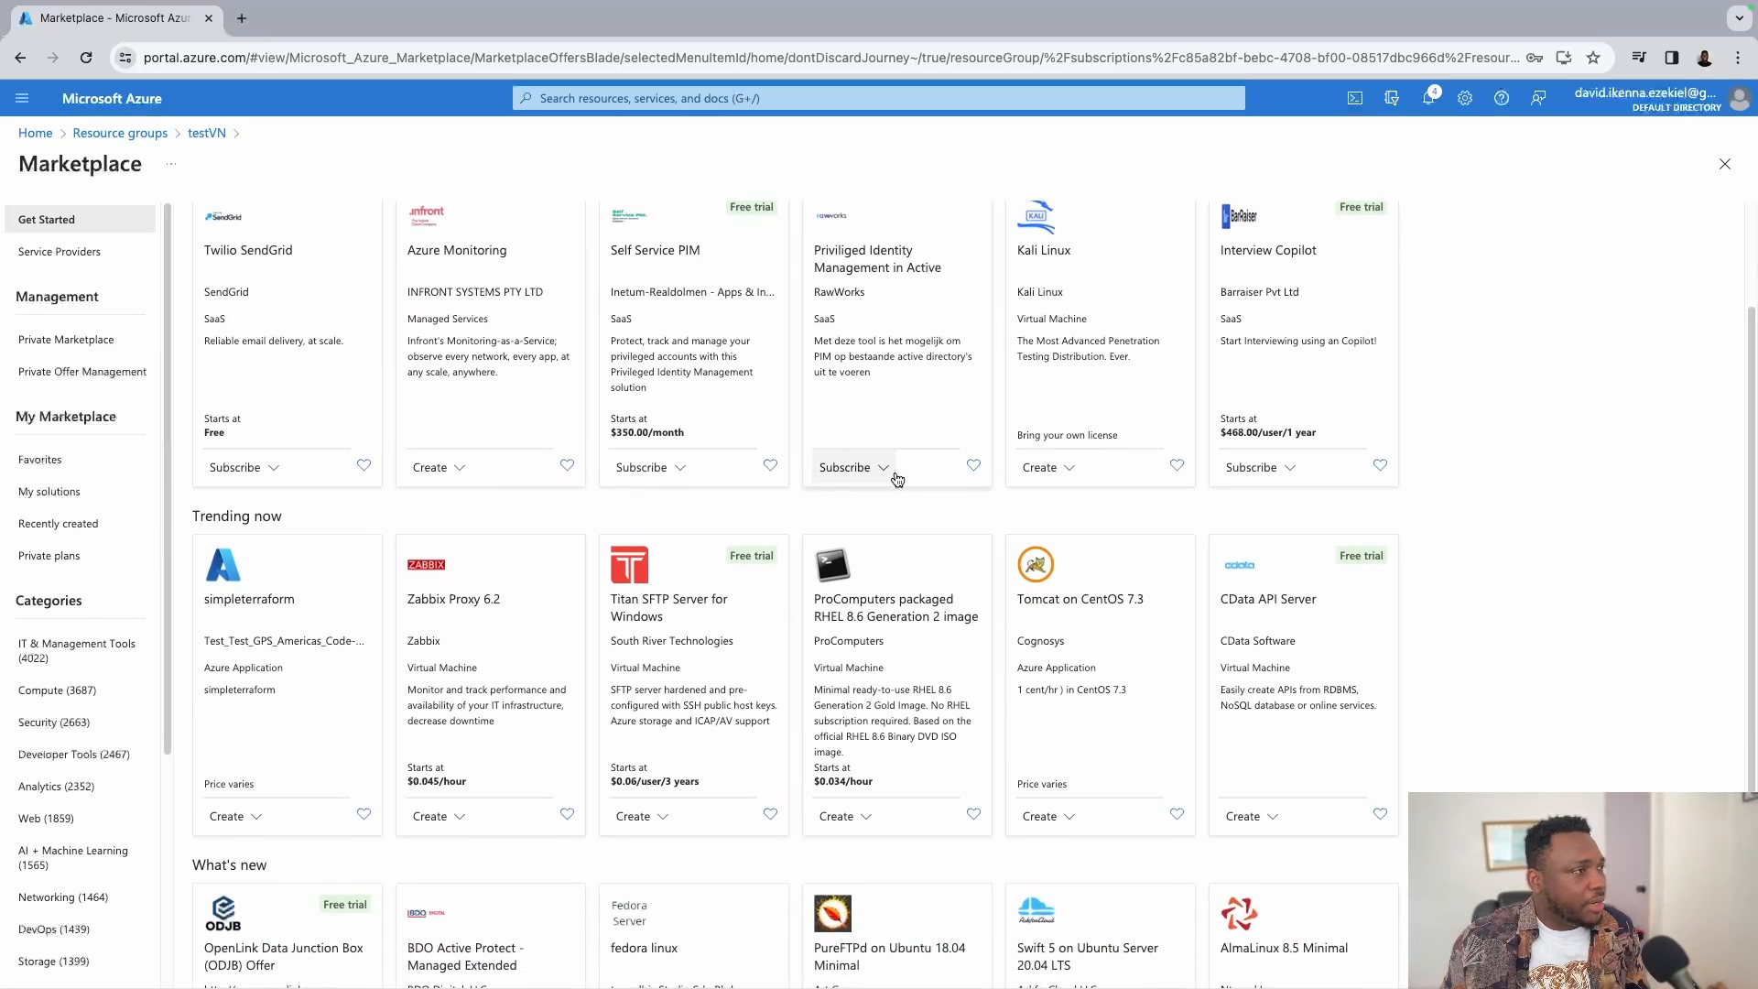
scroll(897, 479, up, 5)
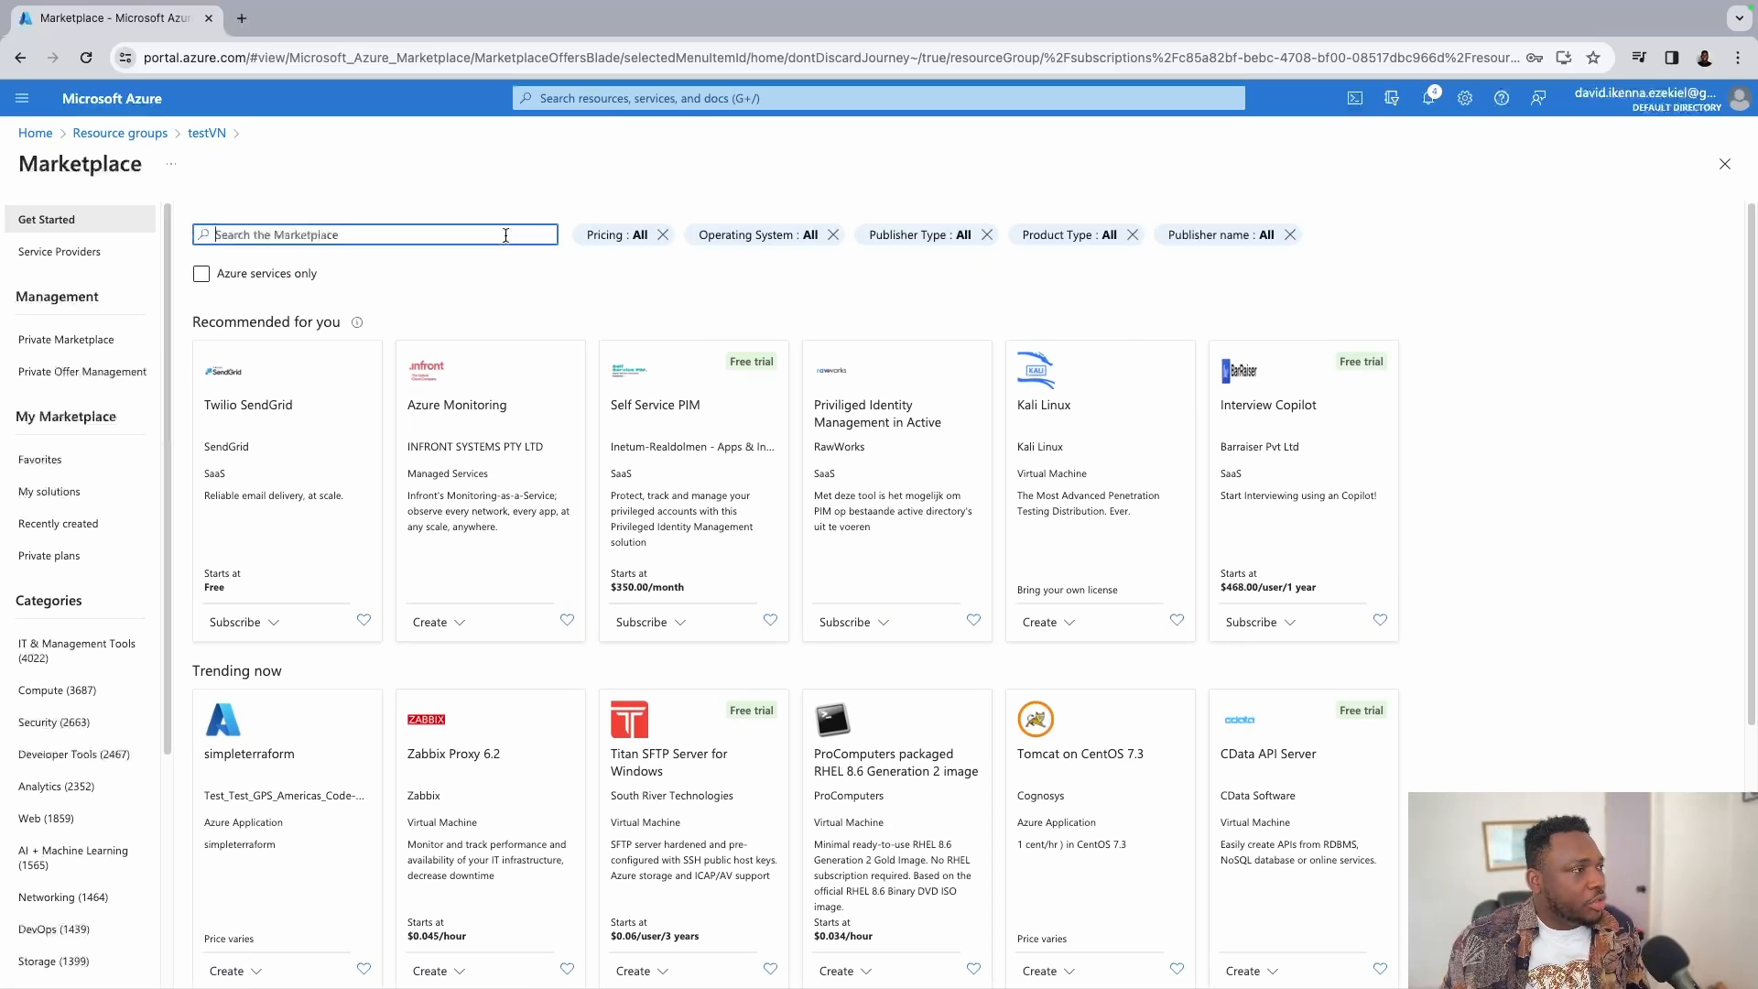
text(wi)
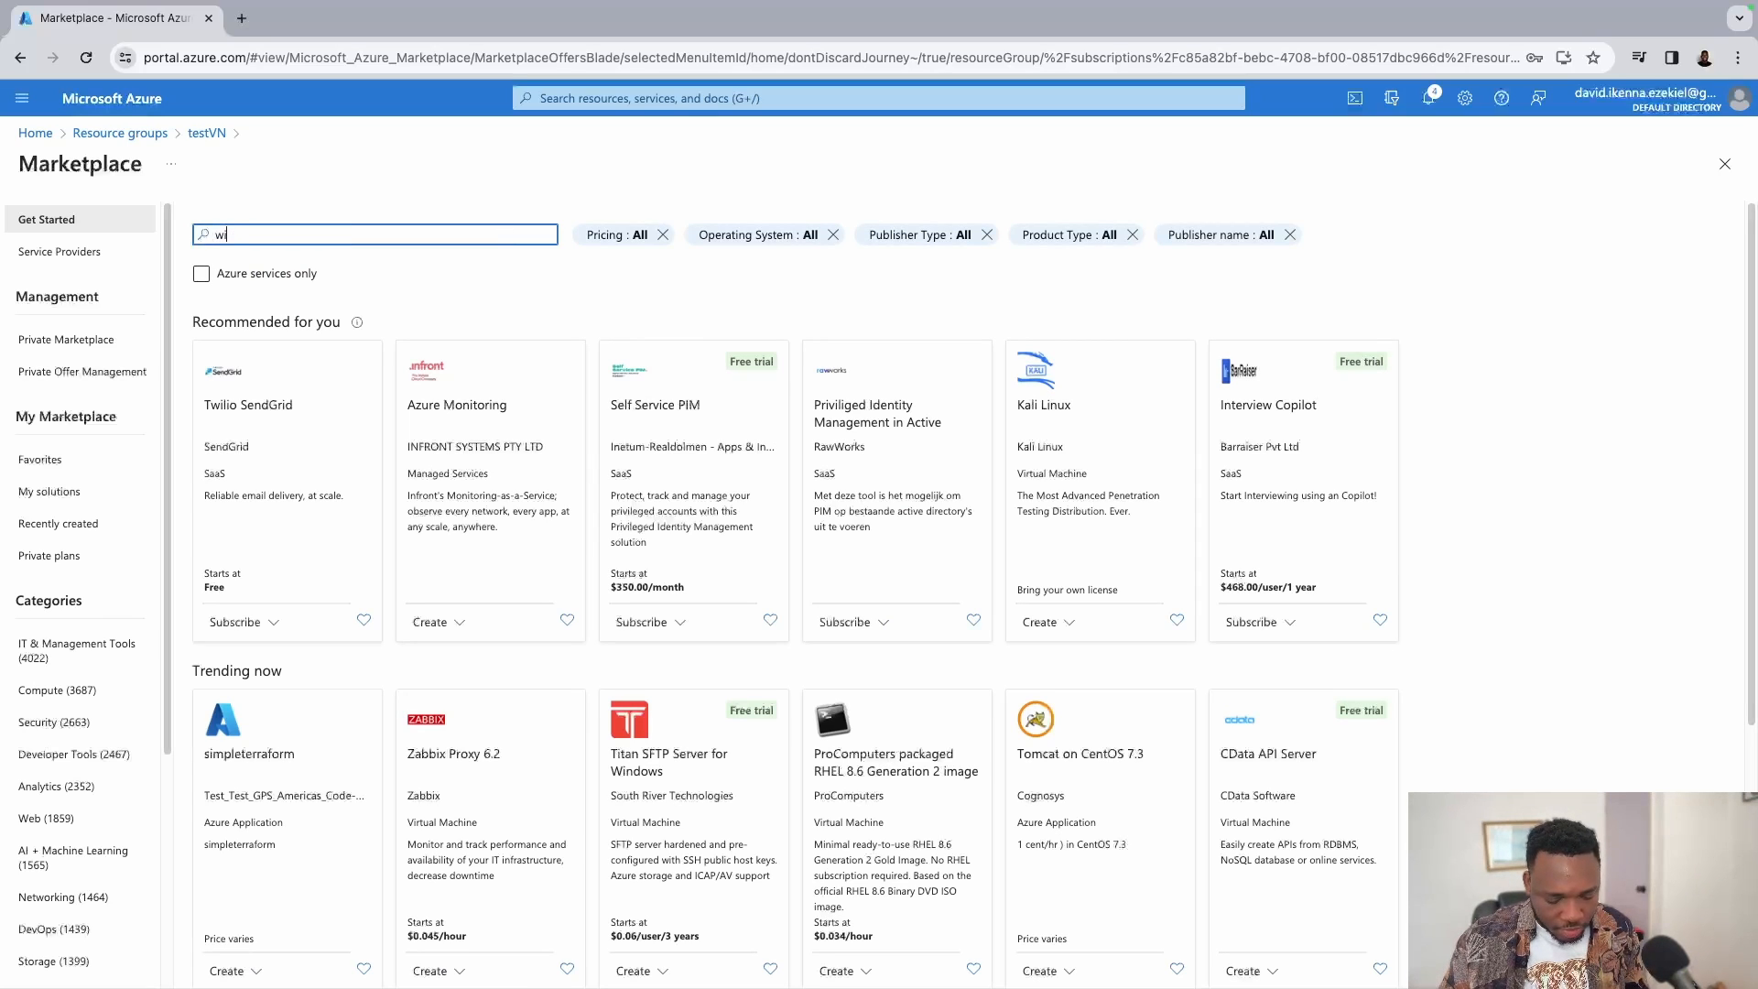
text(ndows 11)
key(Return)
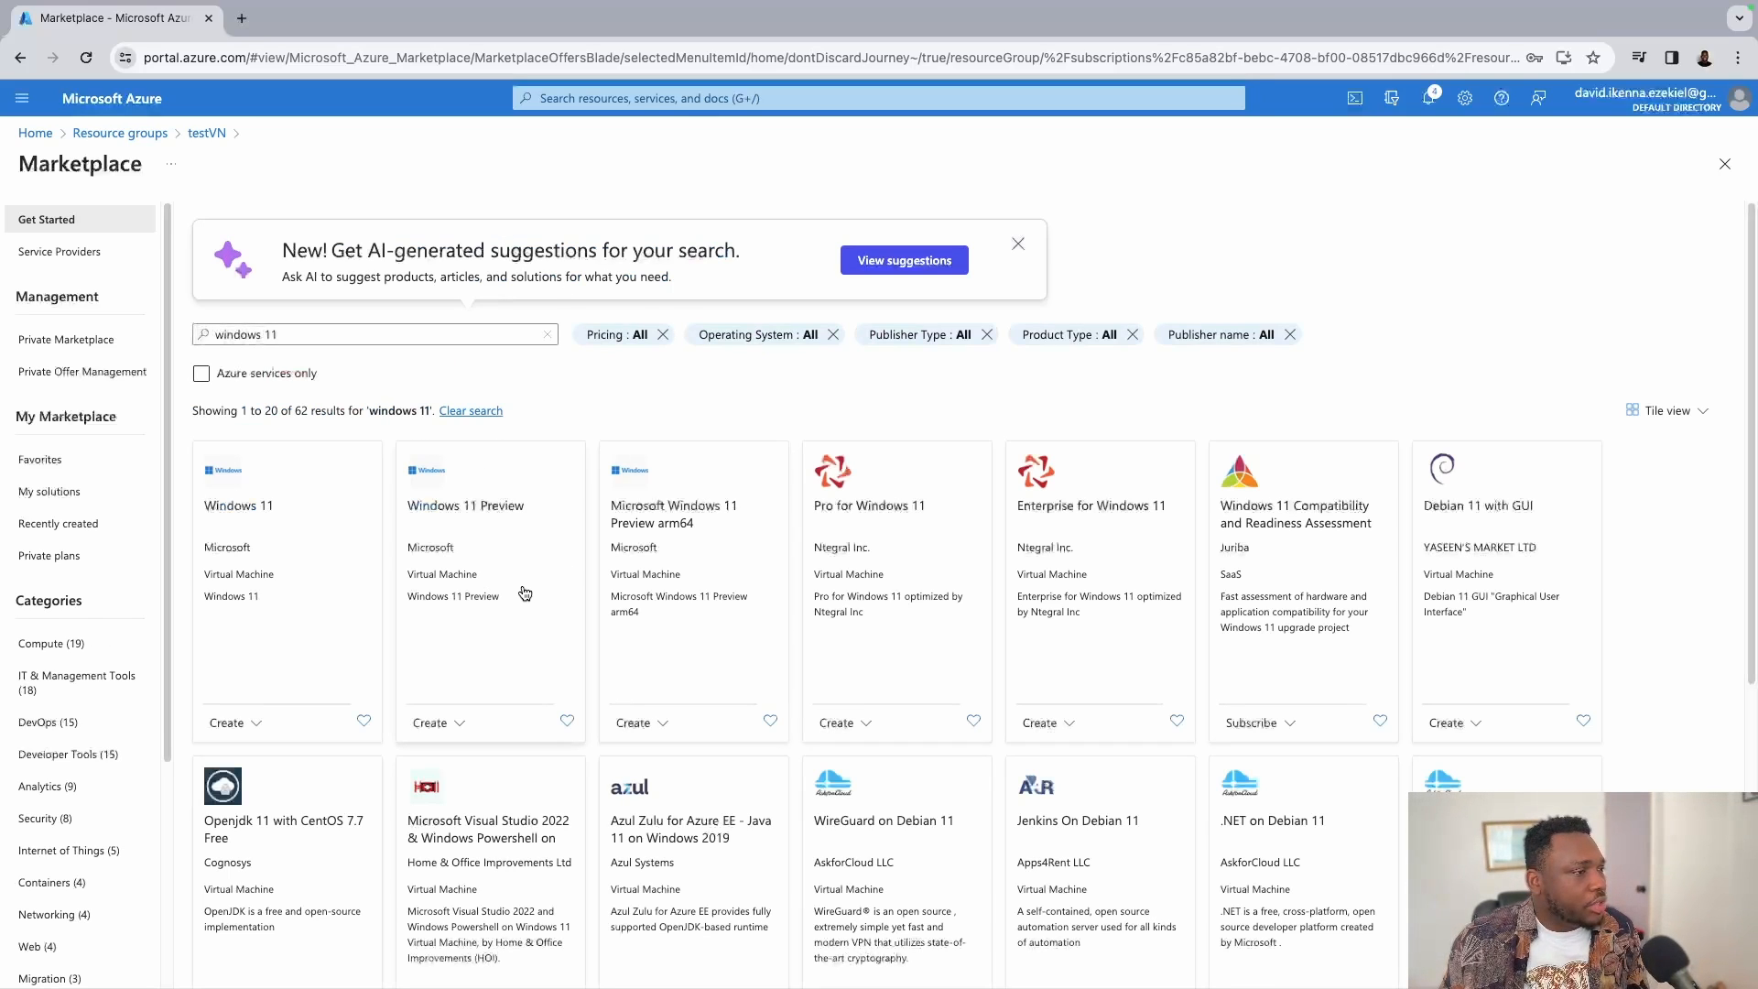
click(293, 608)
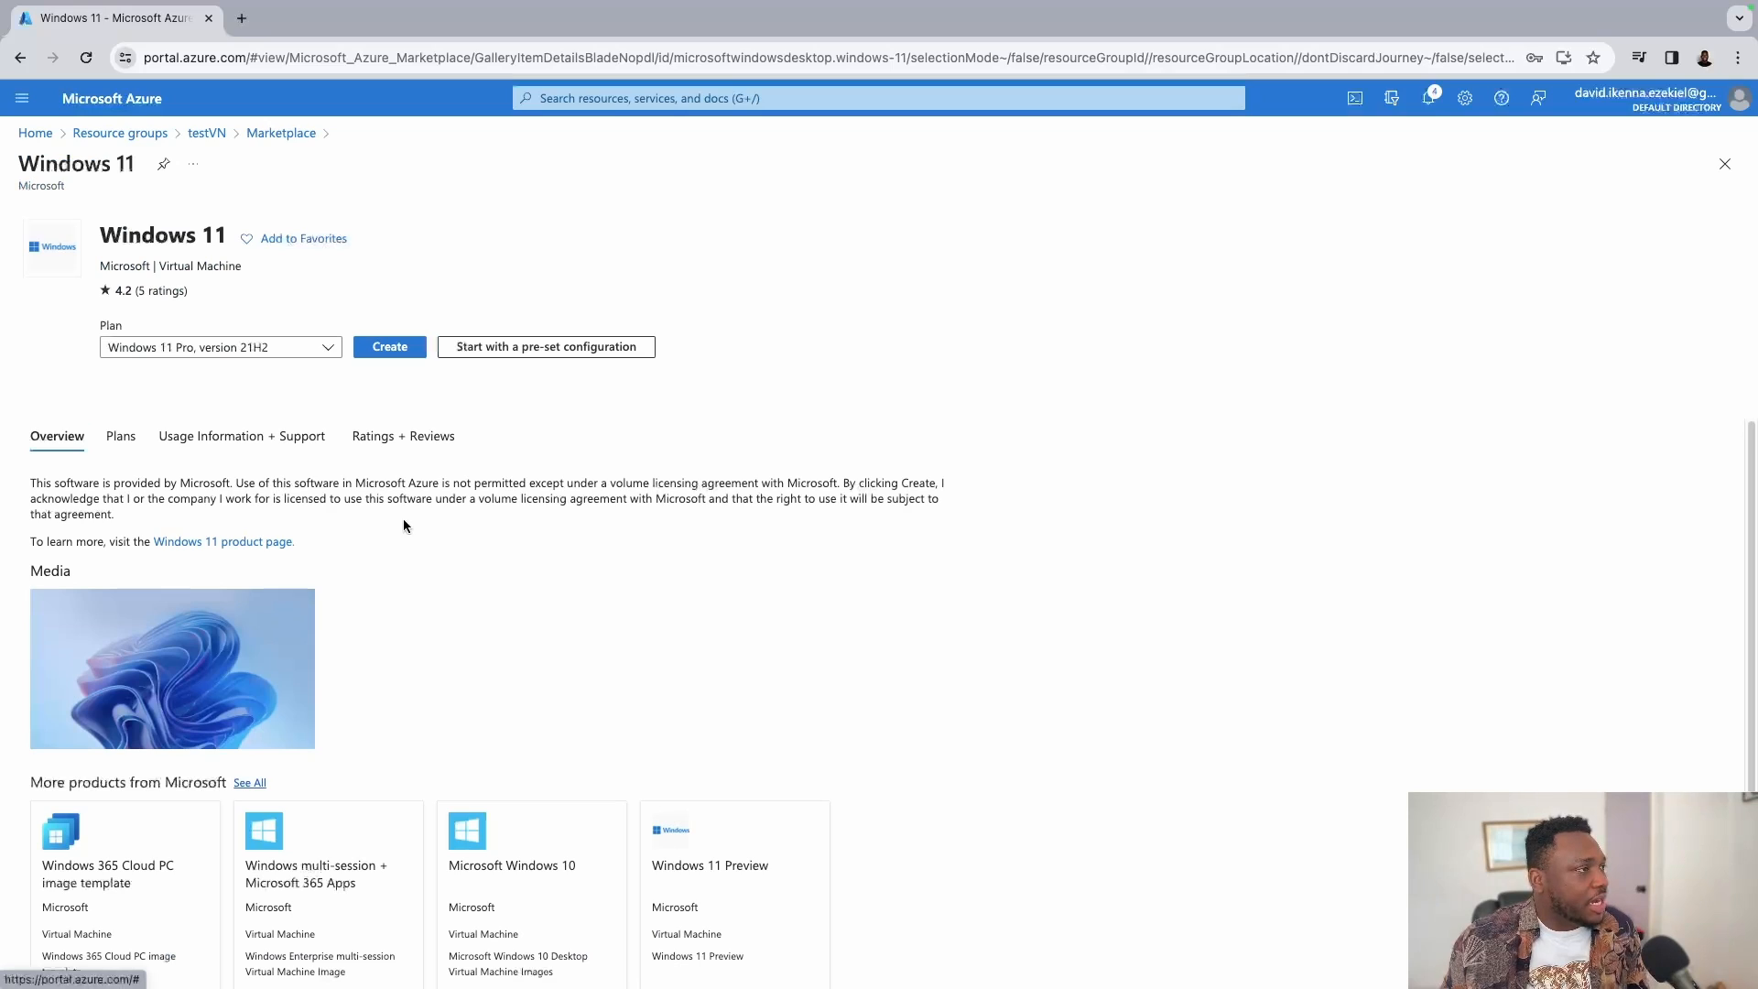
Begin a Windows 11 VM and name it testWindows11VM, removing the disallowed underscore.
click(394, 347)
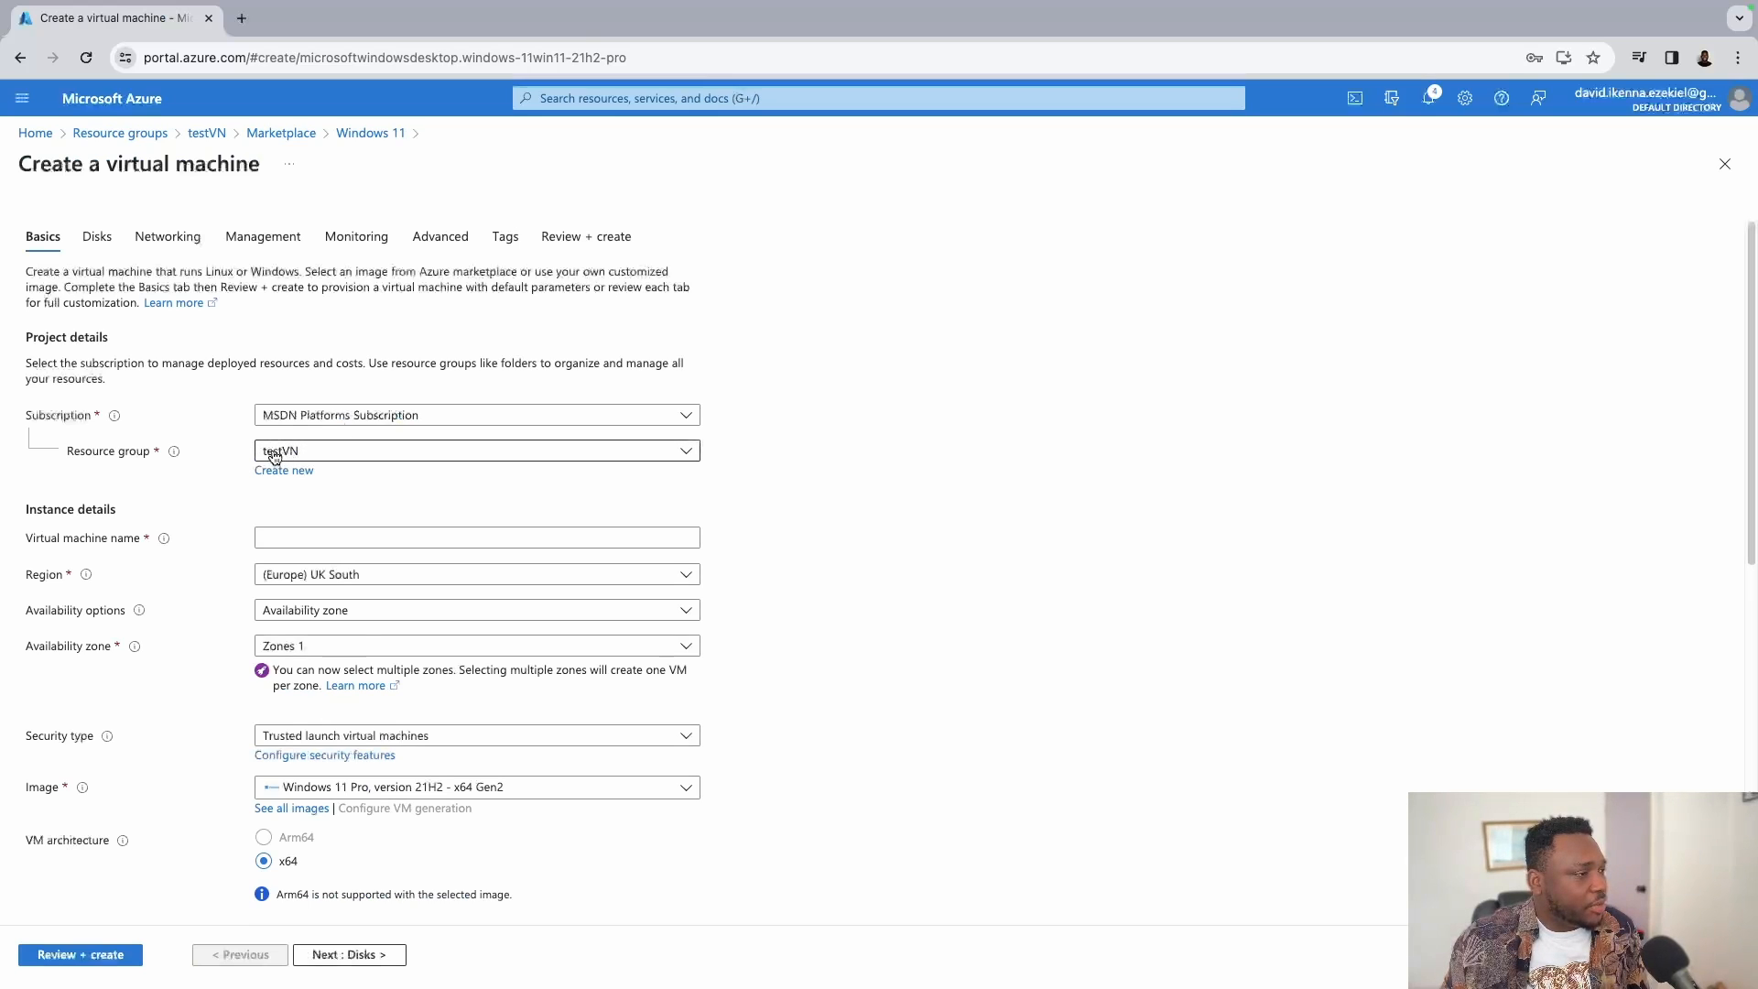
click(379, 537)
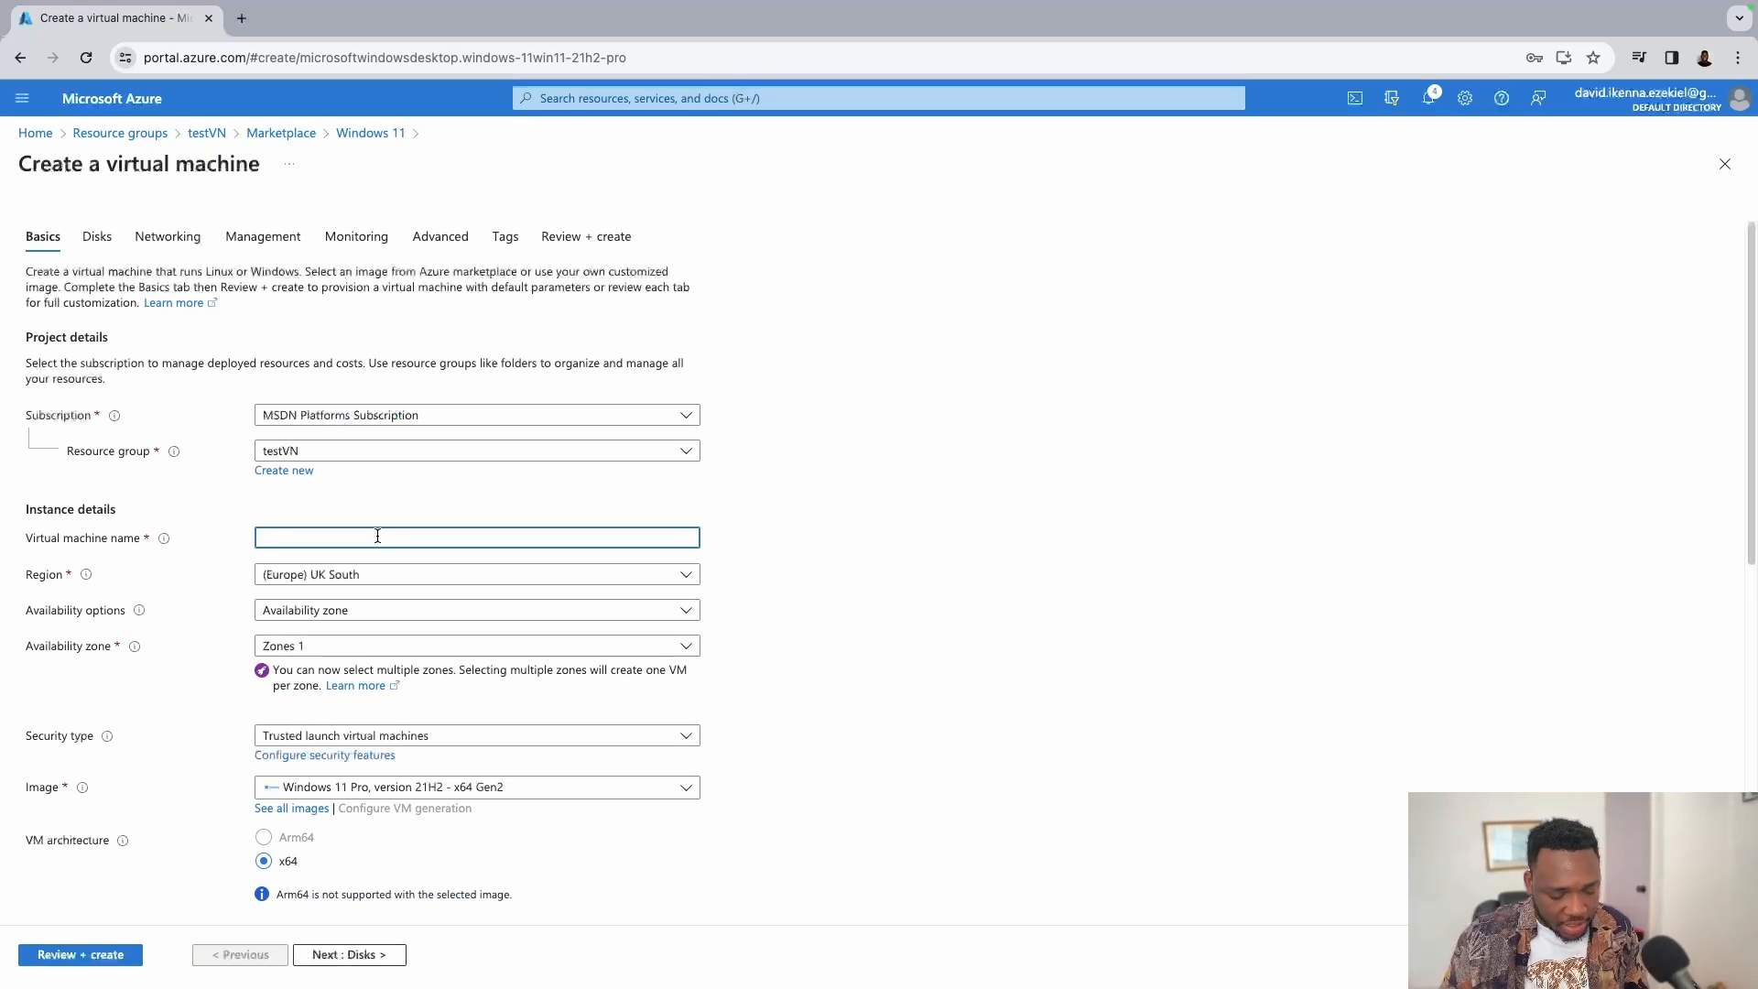
text(test)
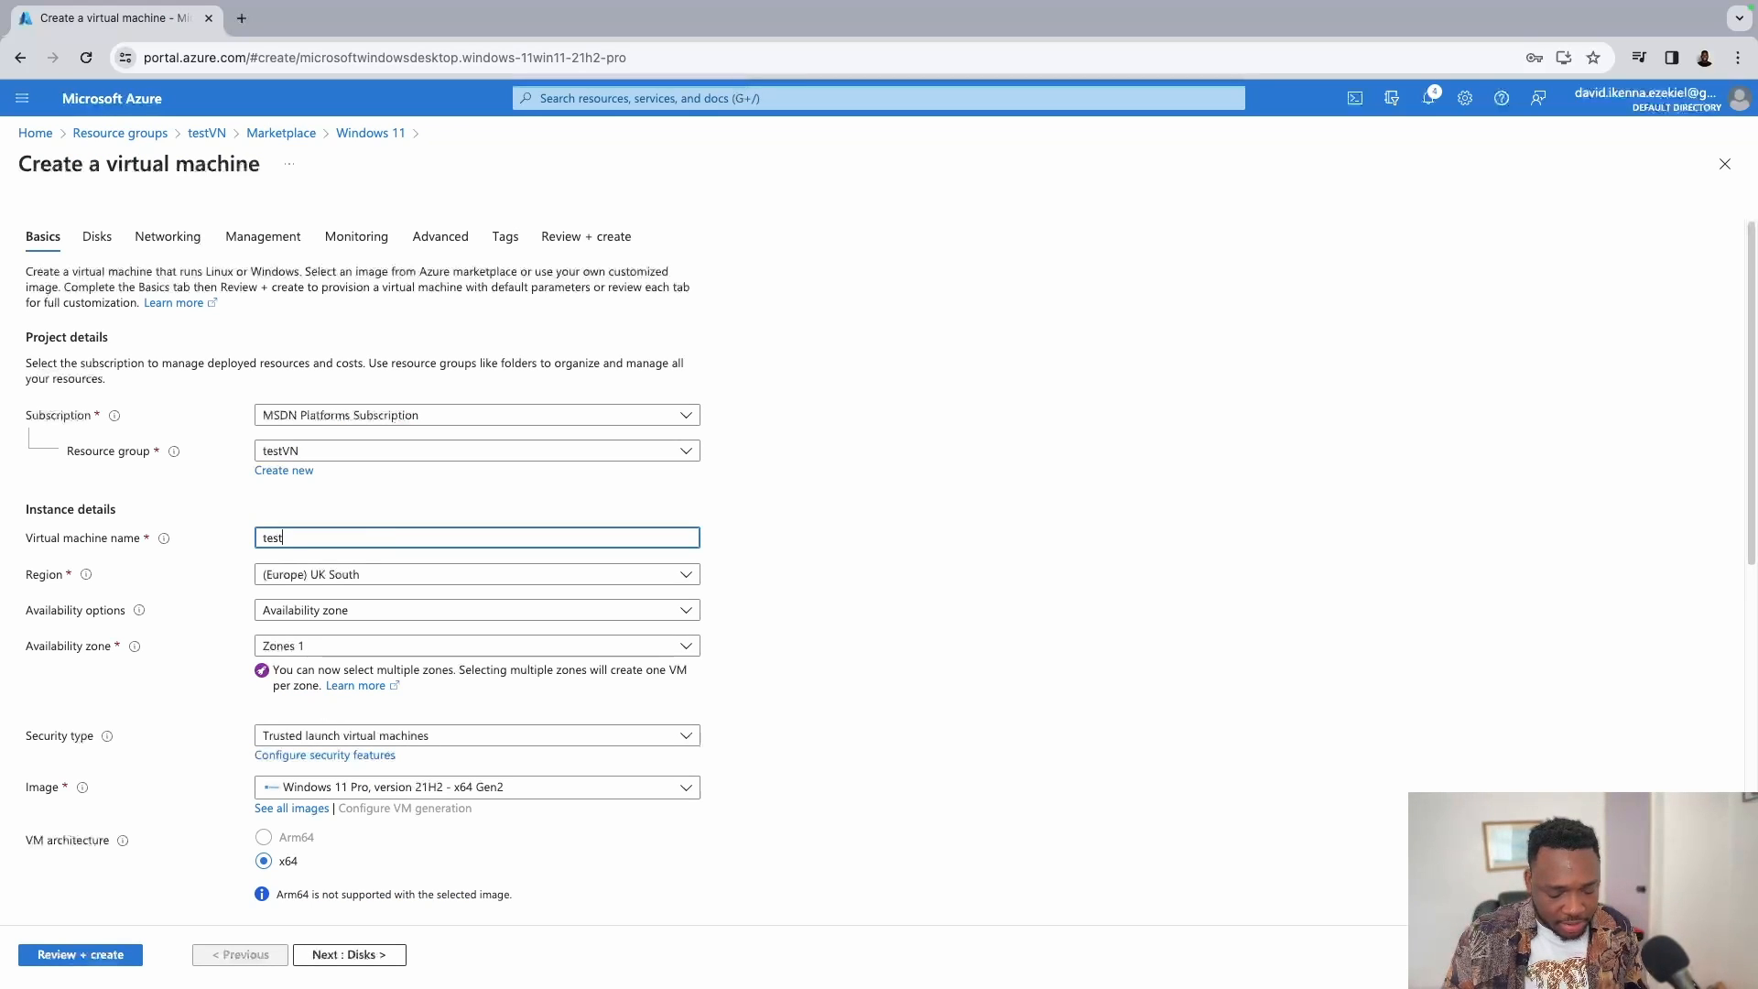
text(_Windows)
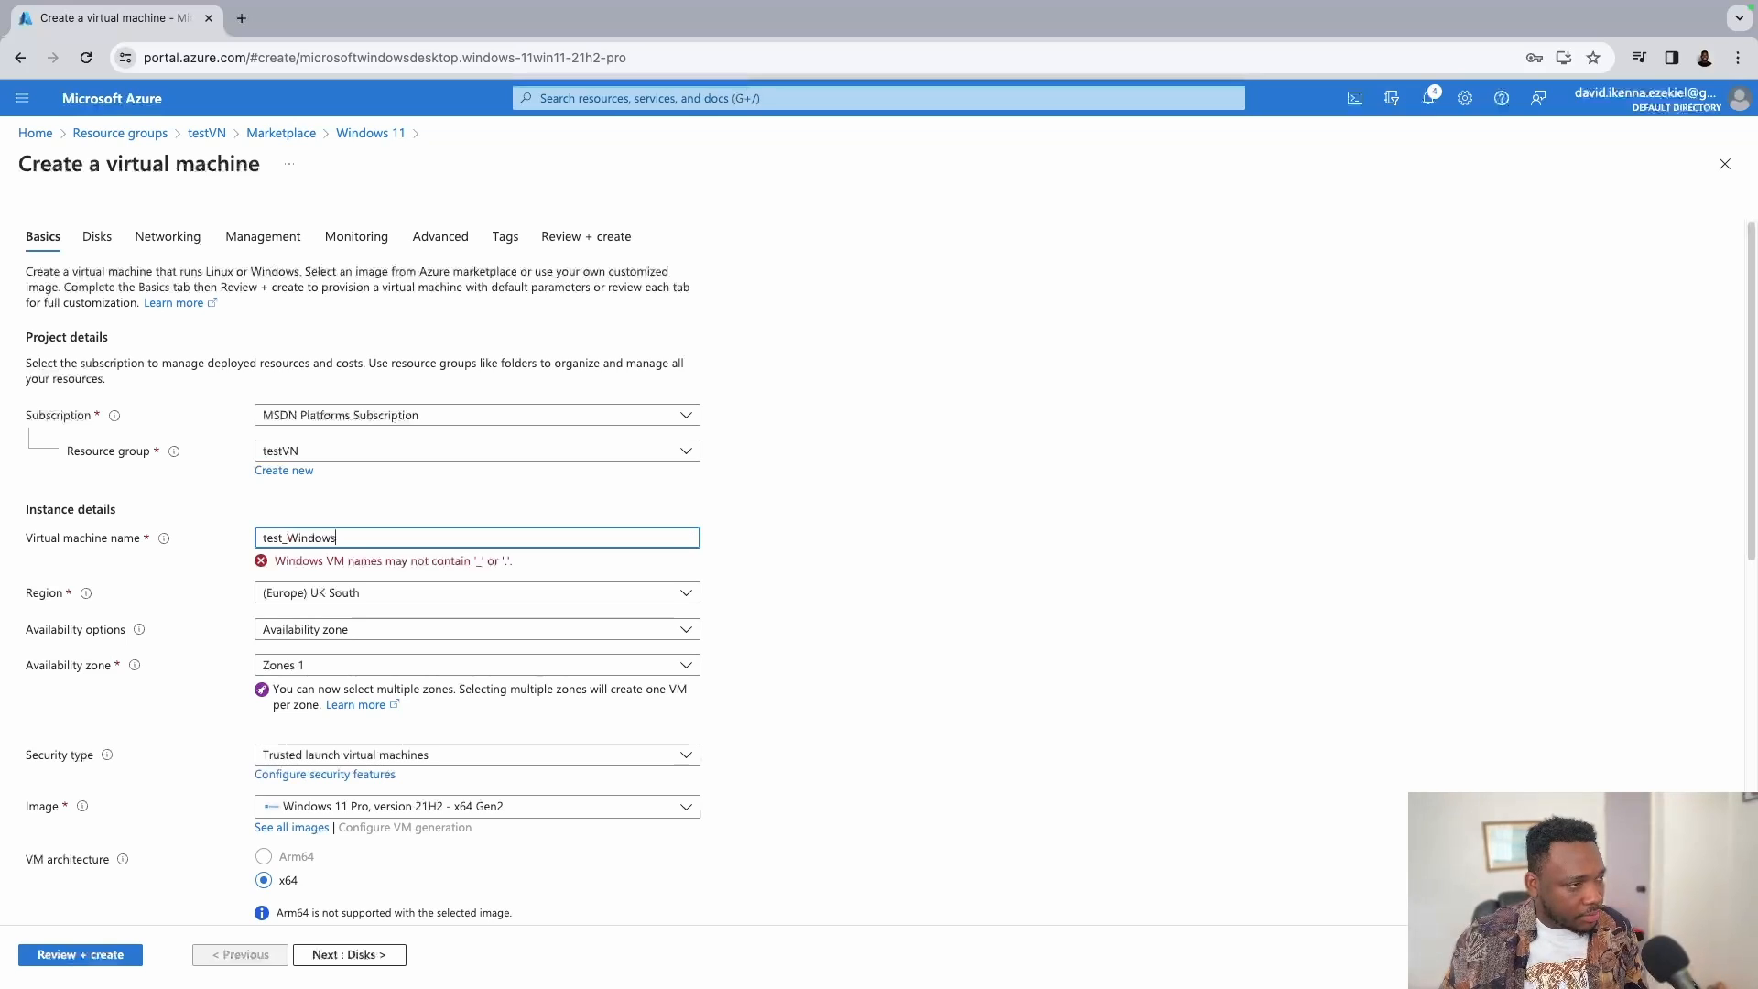
key(Left)
key(Left)
key(Left)
key(Left)
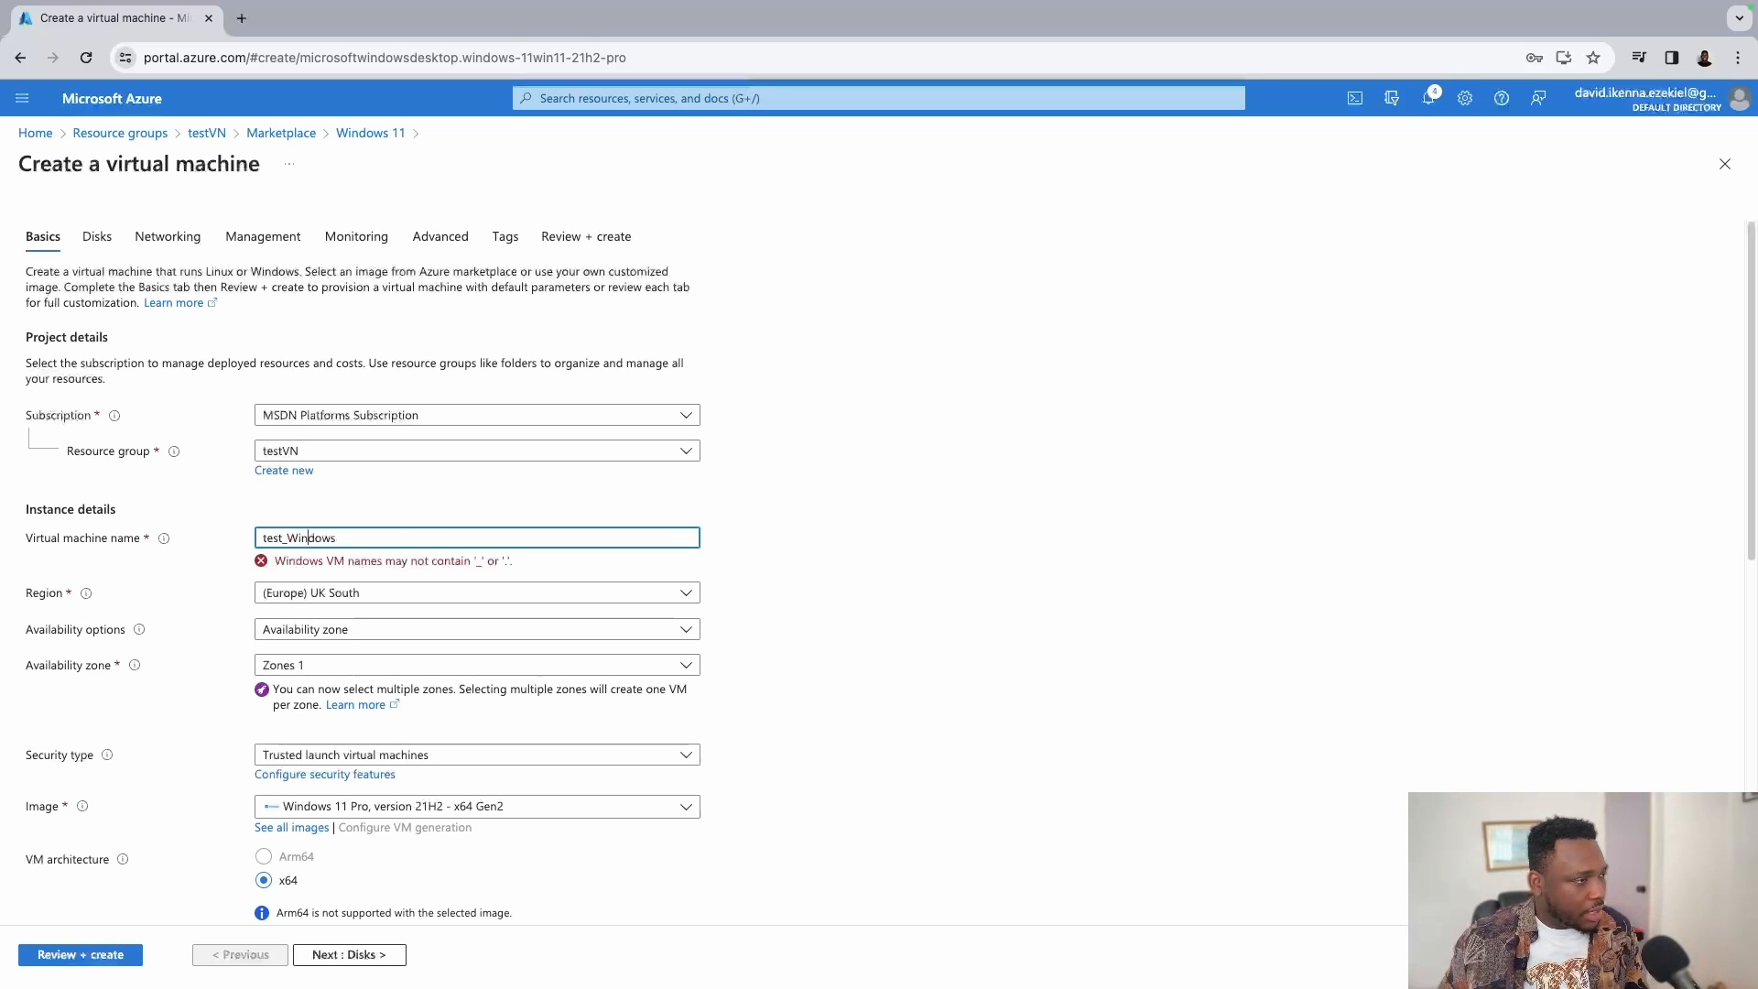
key(BackSpace)
key(Right)
key(Right)
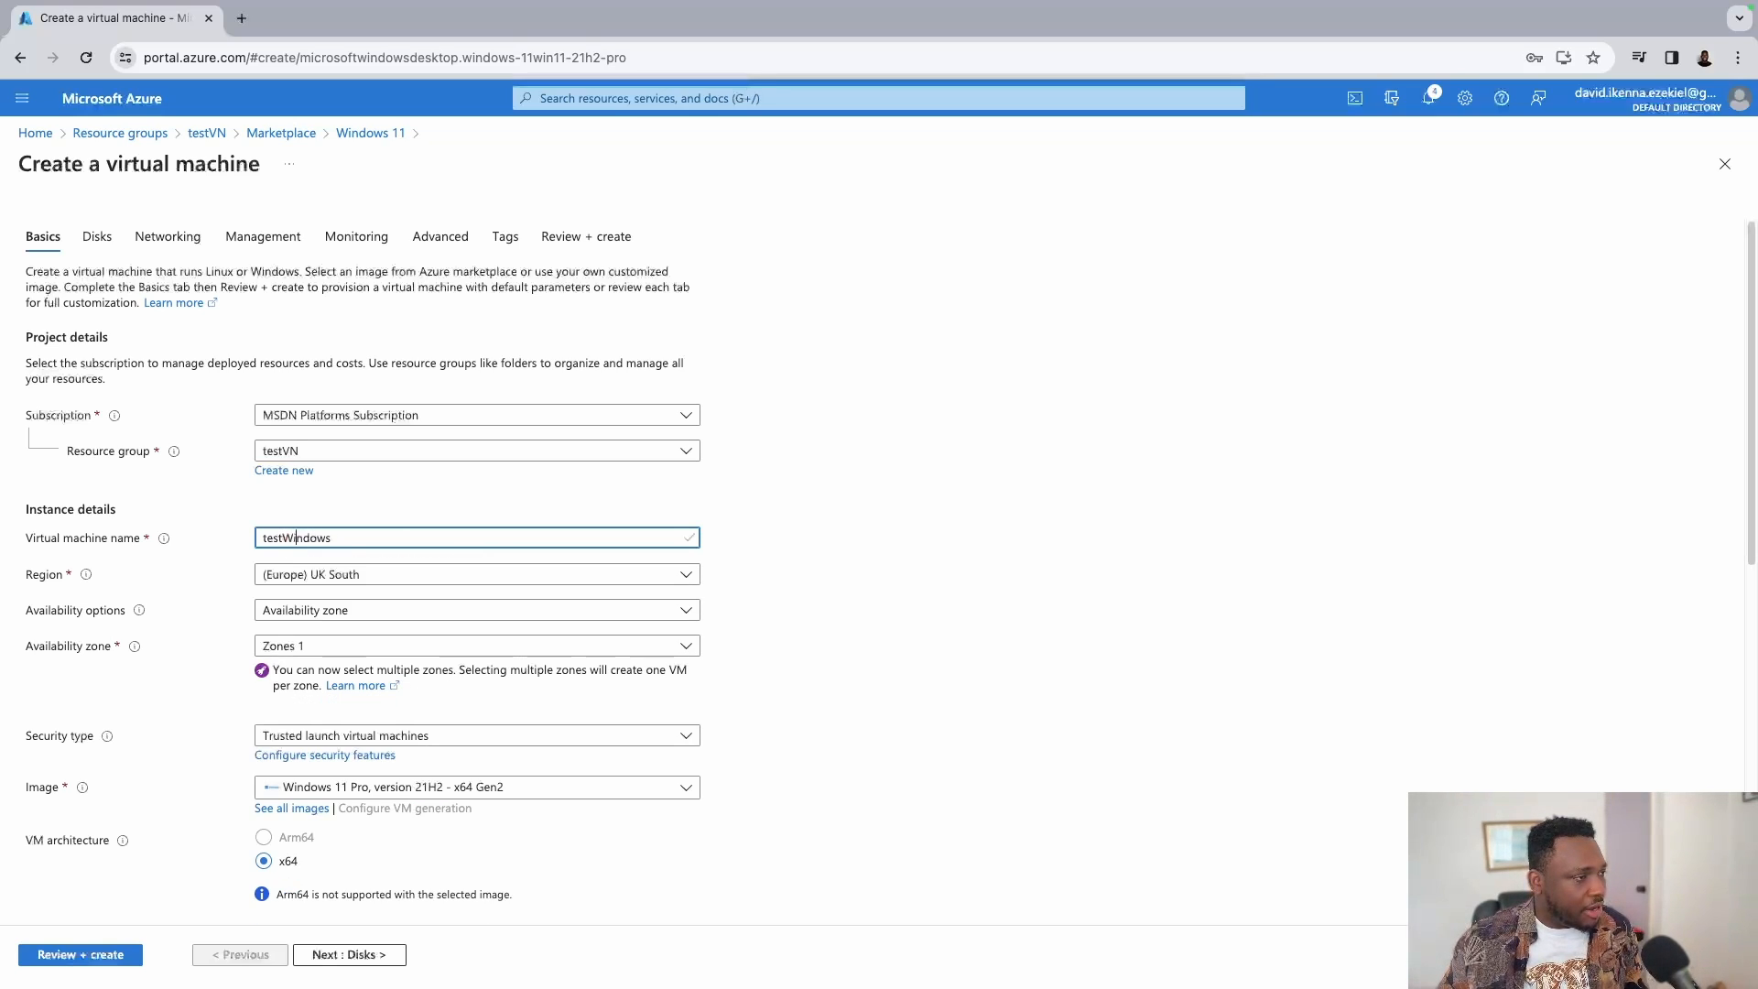
text(11)
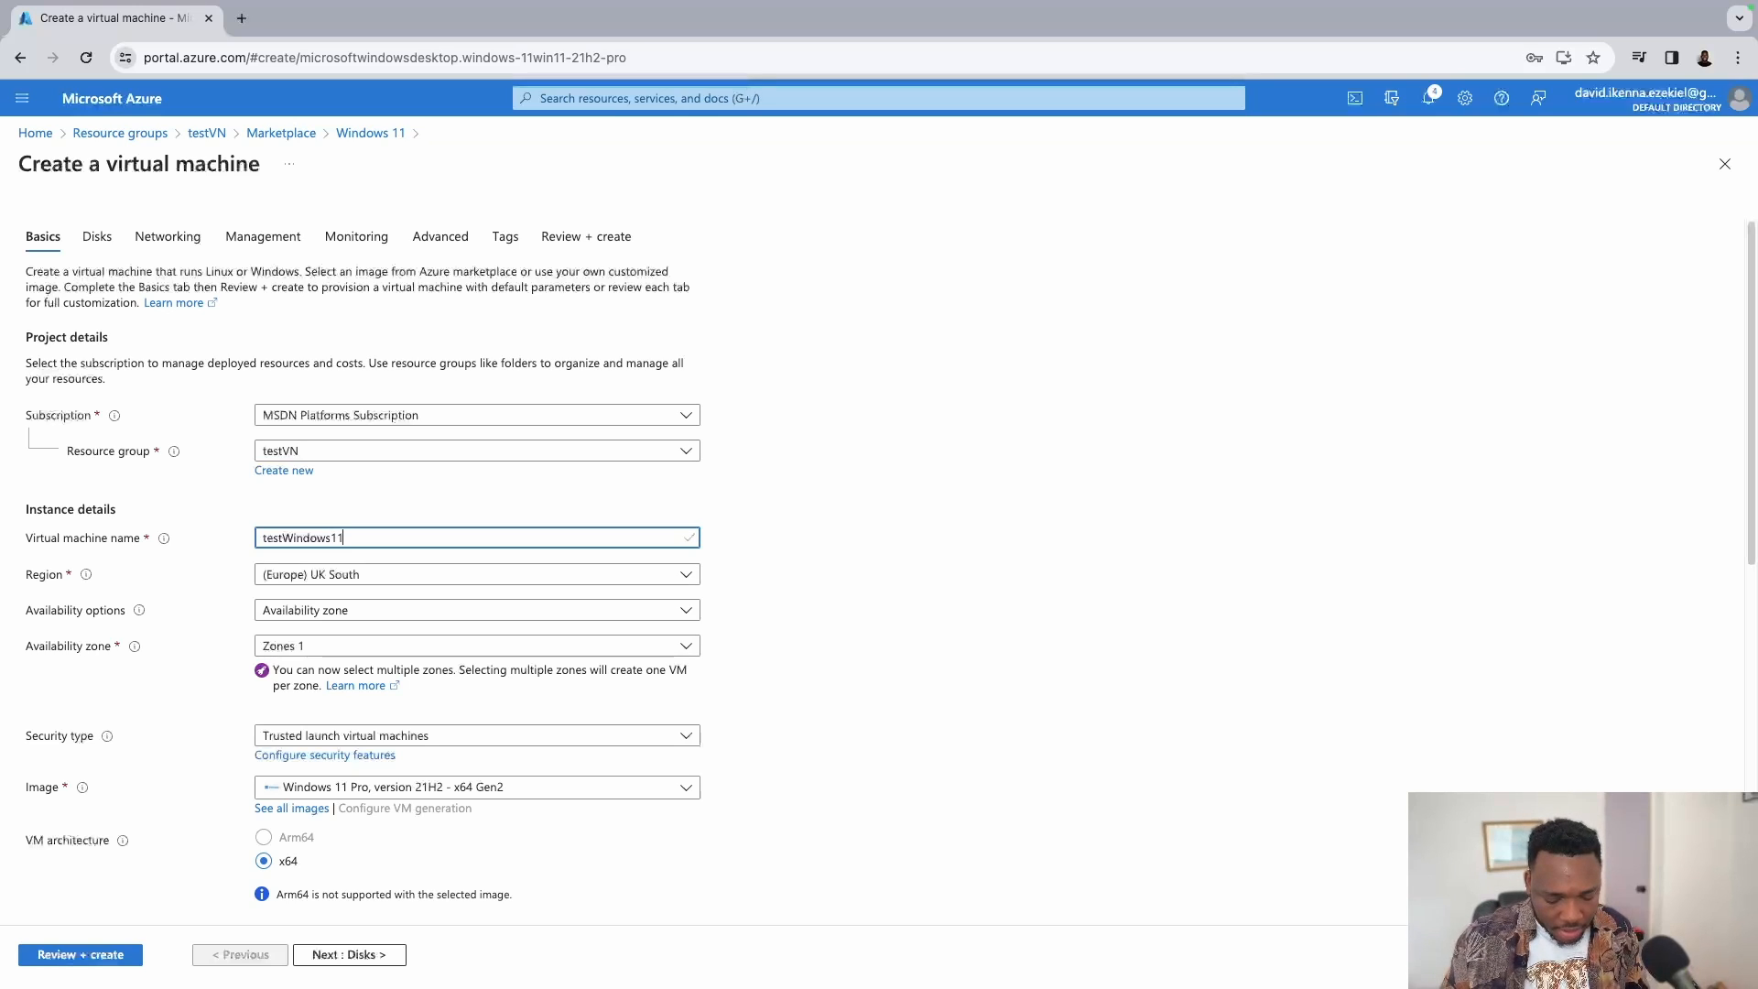
text(VN)
key(BackSpace)
text(M)
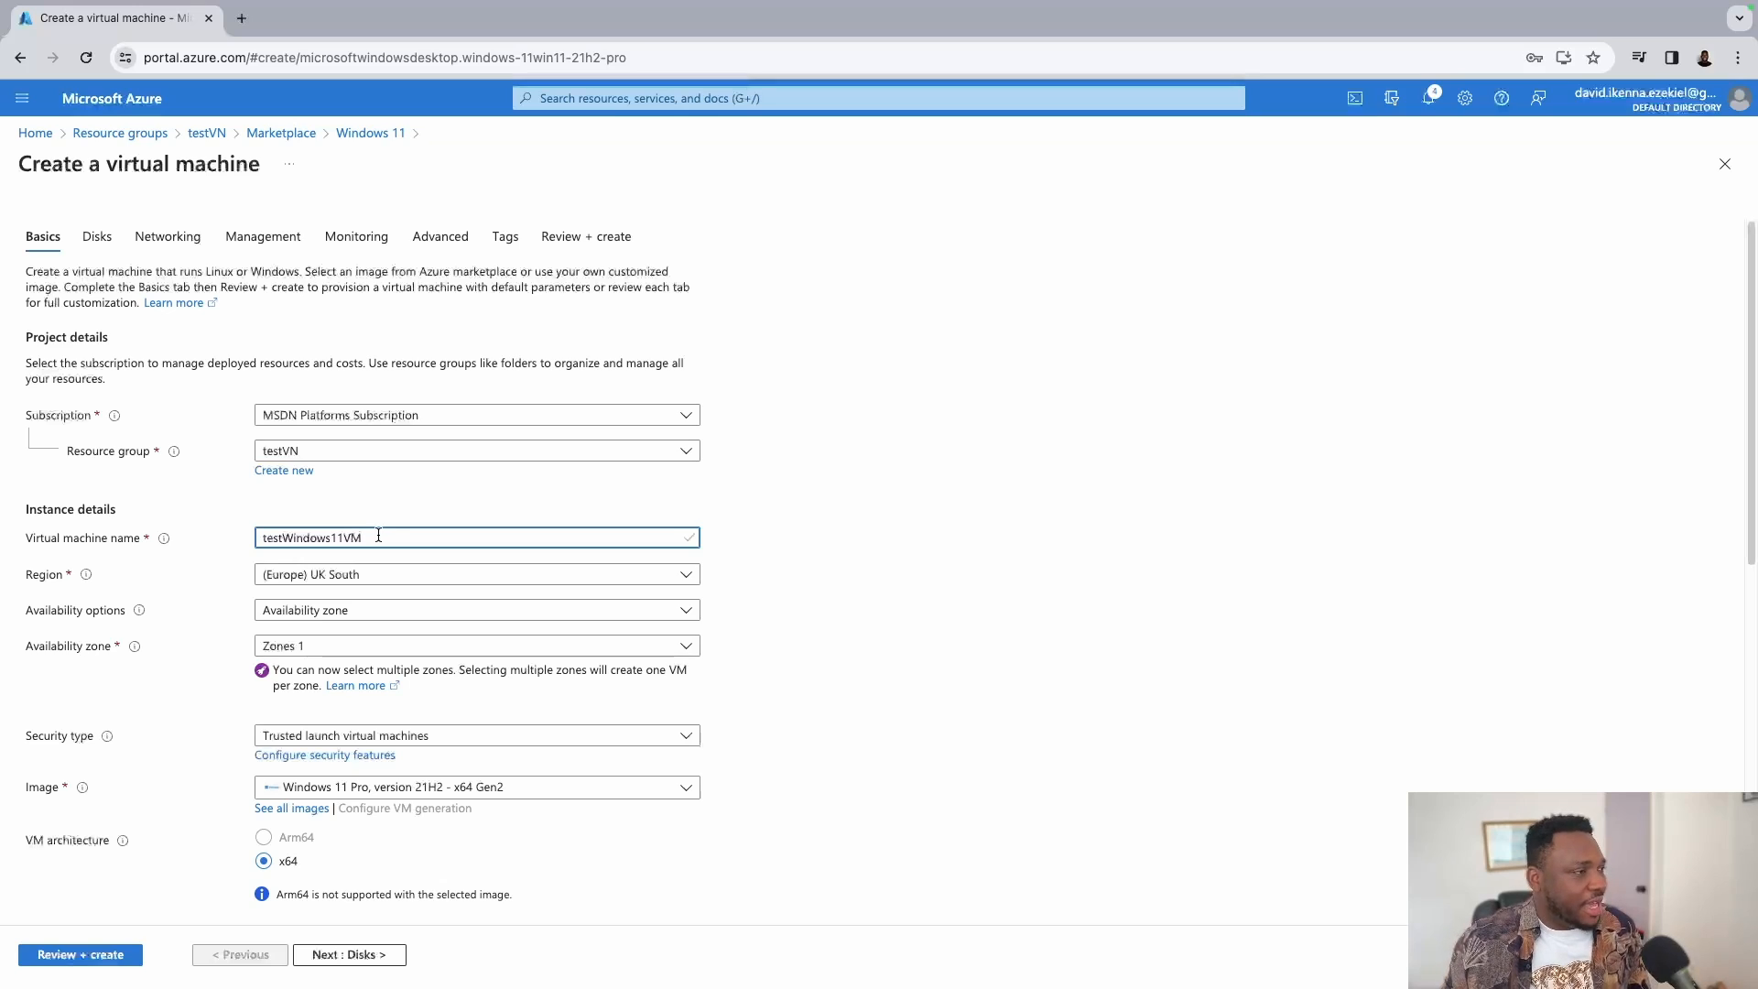
Review the available VM sizes and keep the current size.
scroll(748, 518, down, 1)
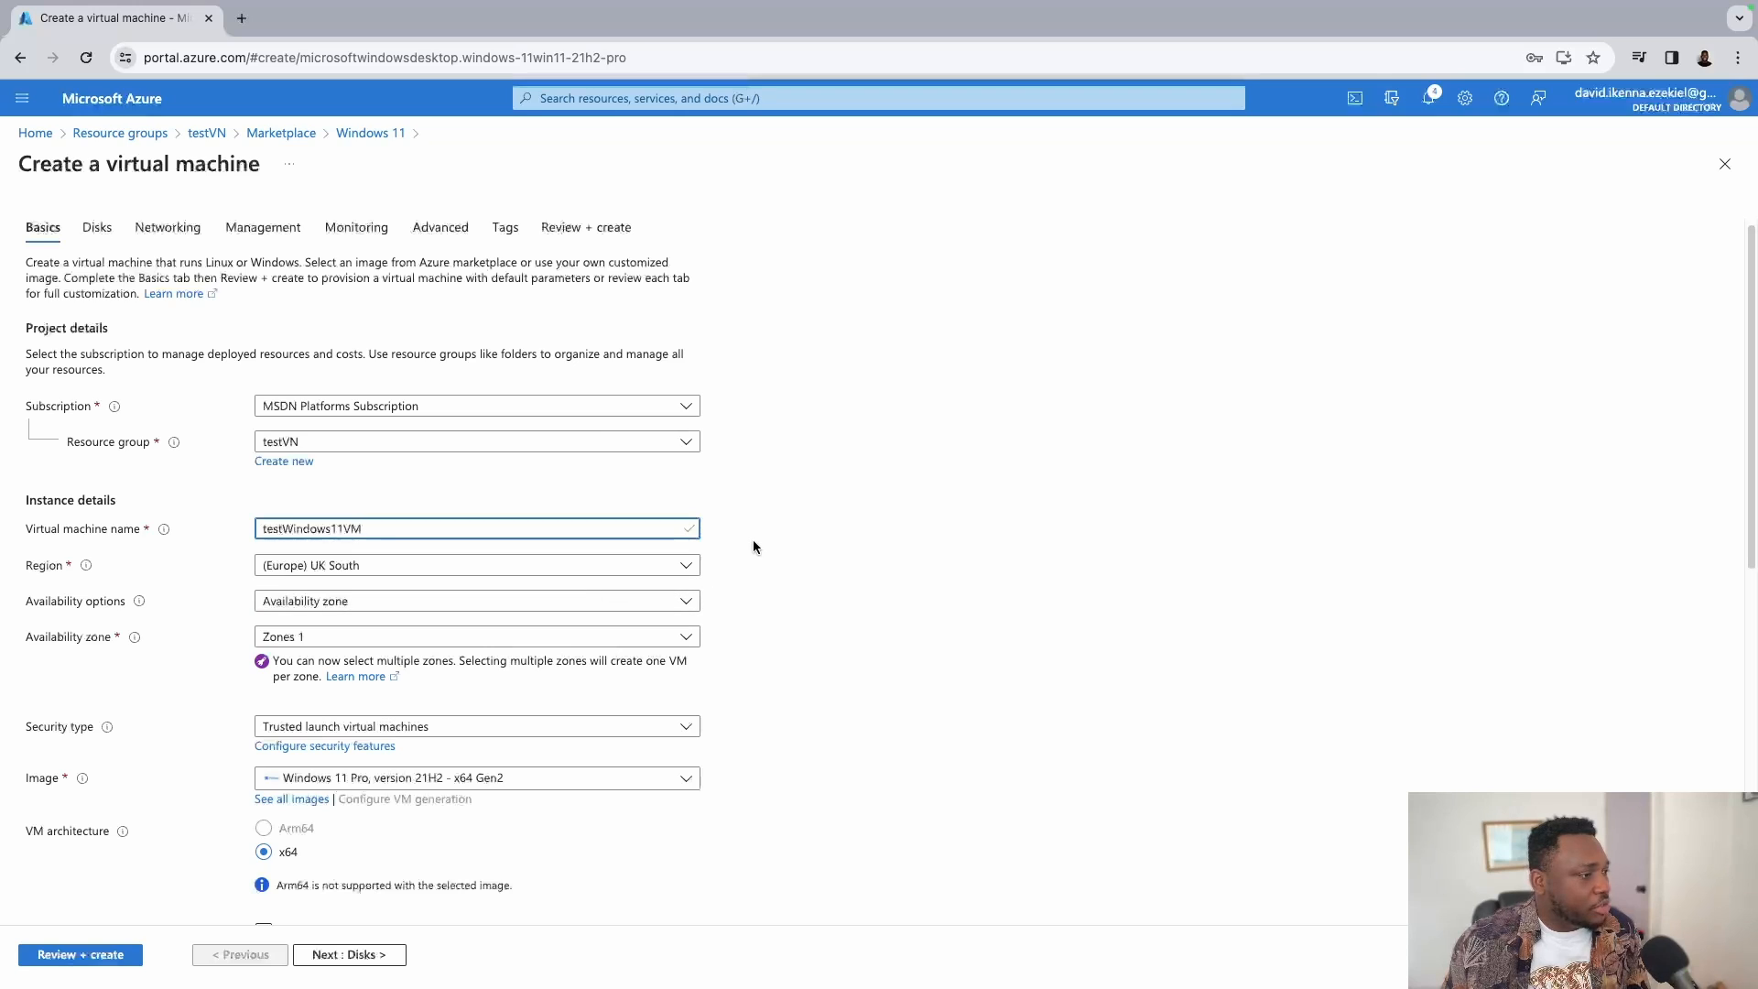
scroll(752, 547, down, 3)
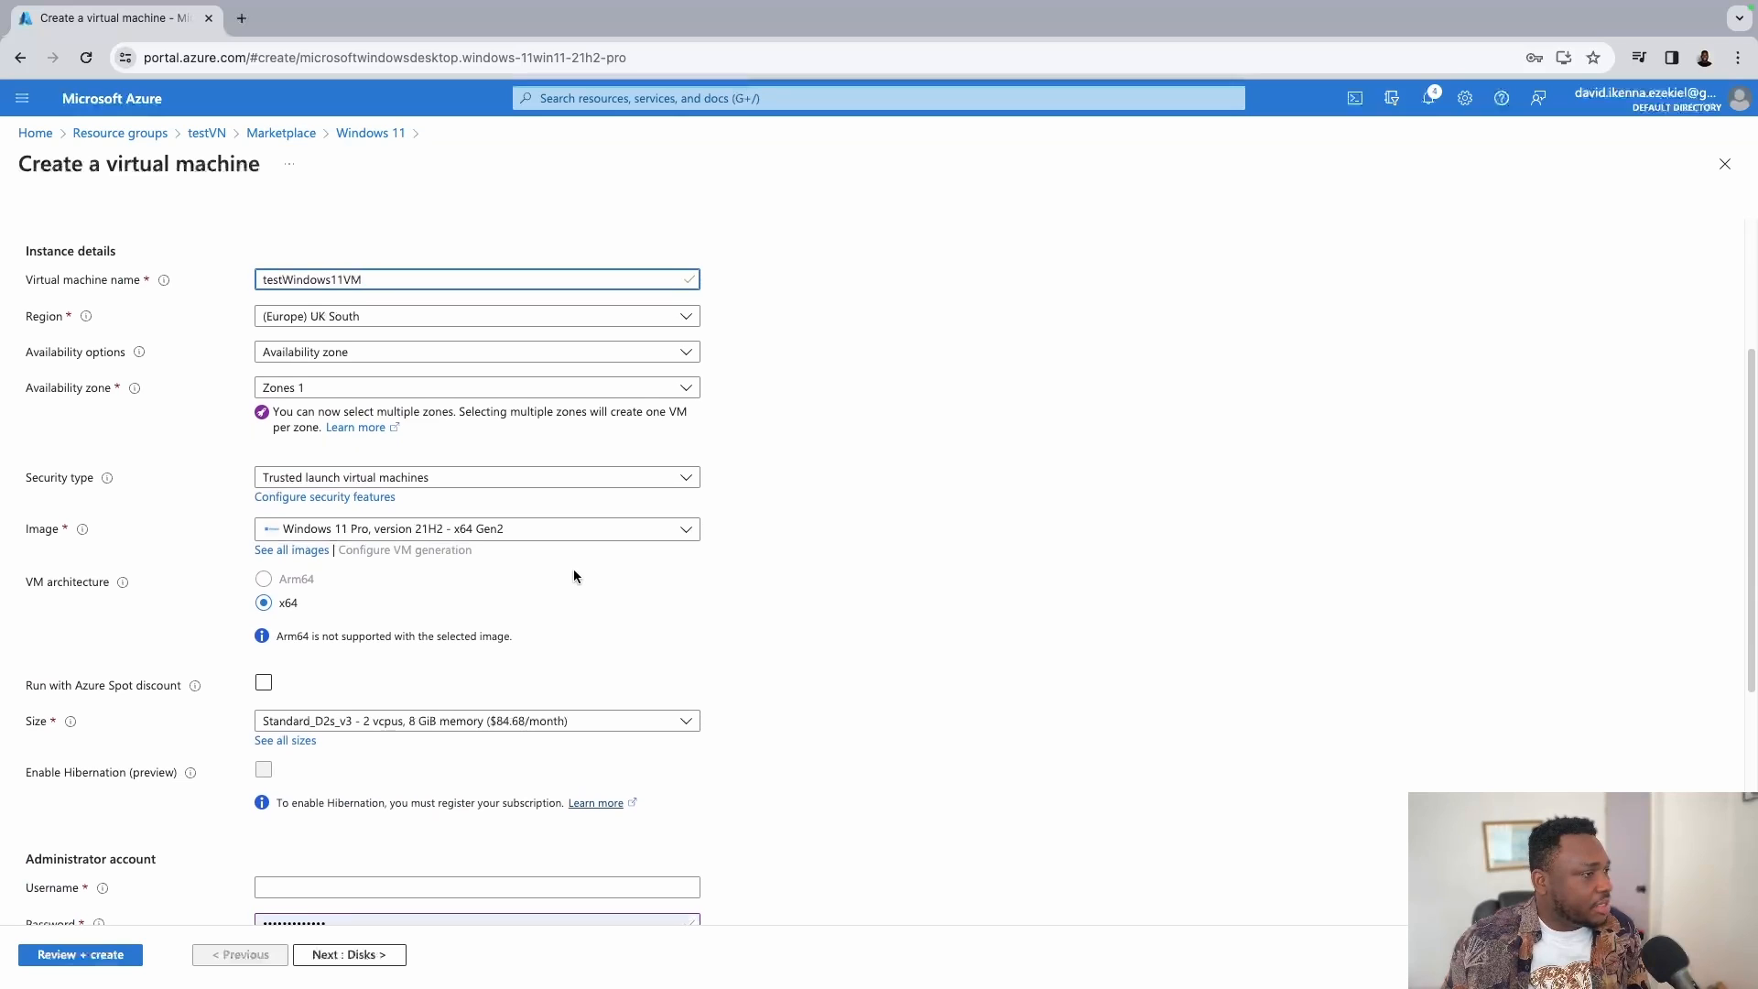
scroll(574, 570, down, 2)
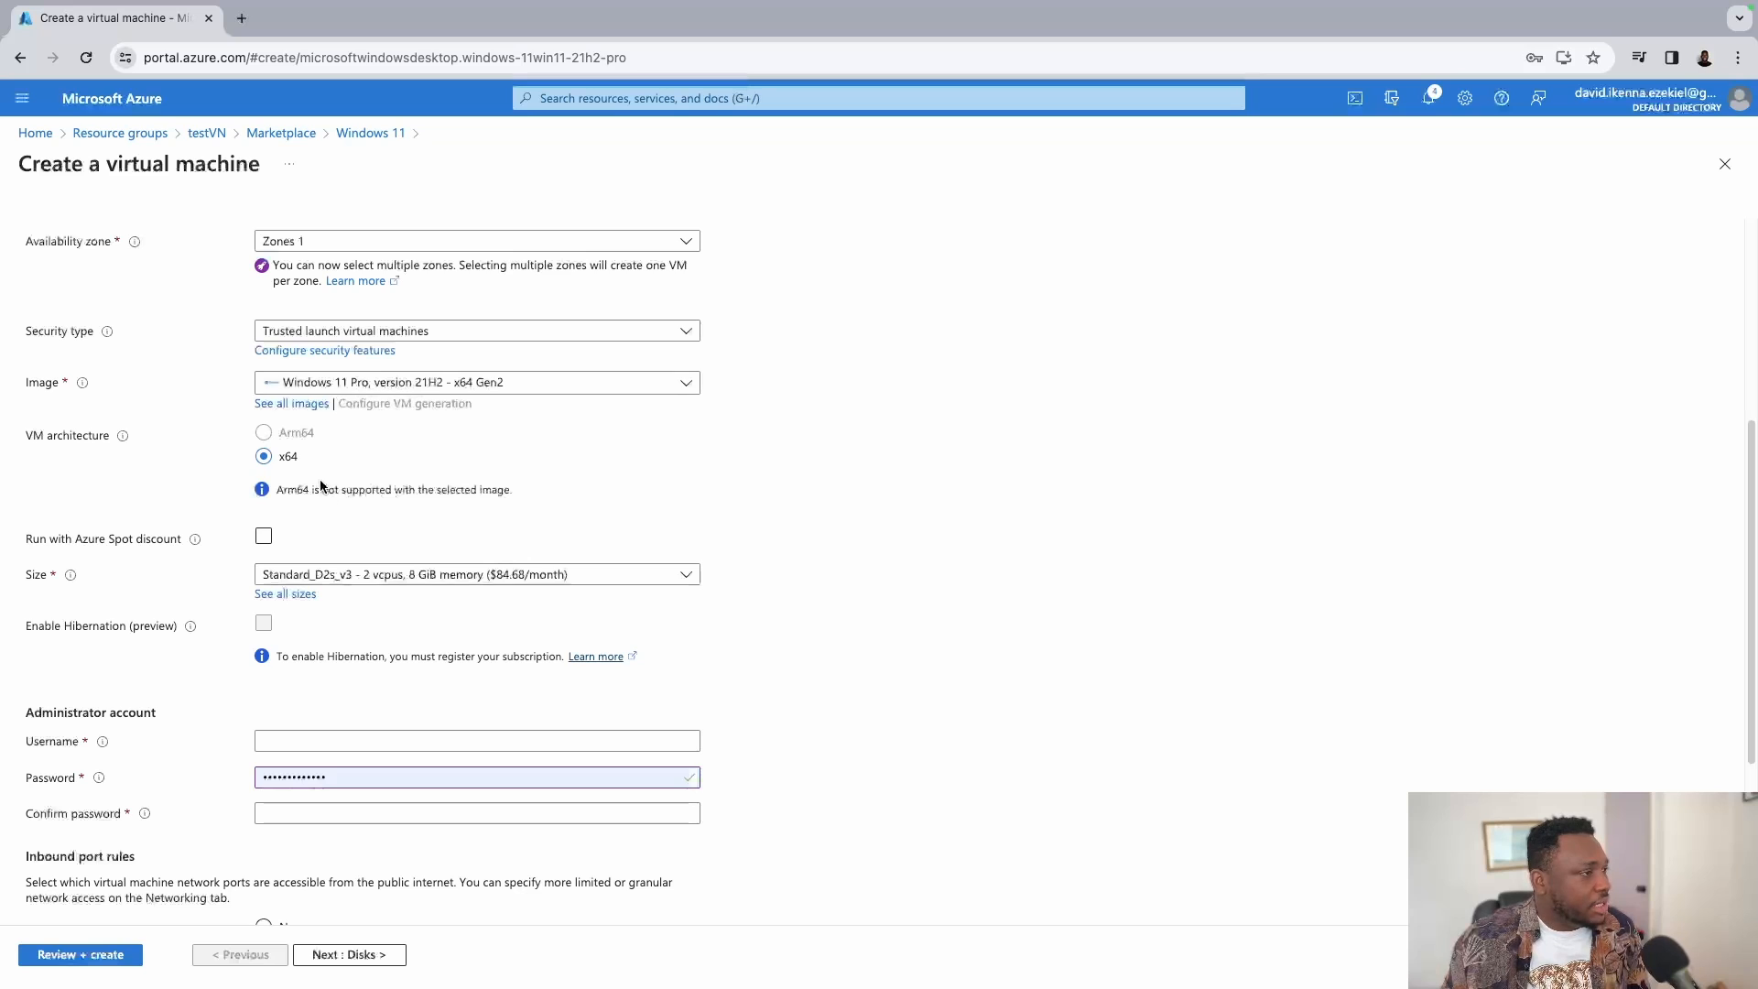
scroll(585, 506, down, 1)
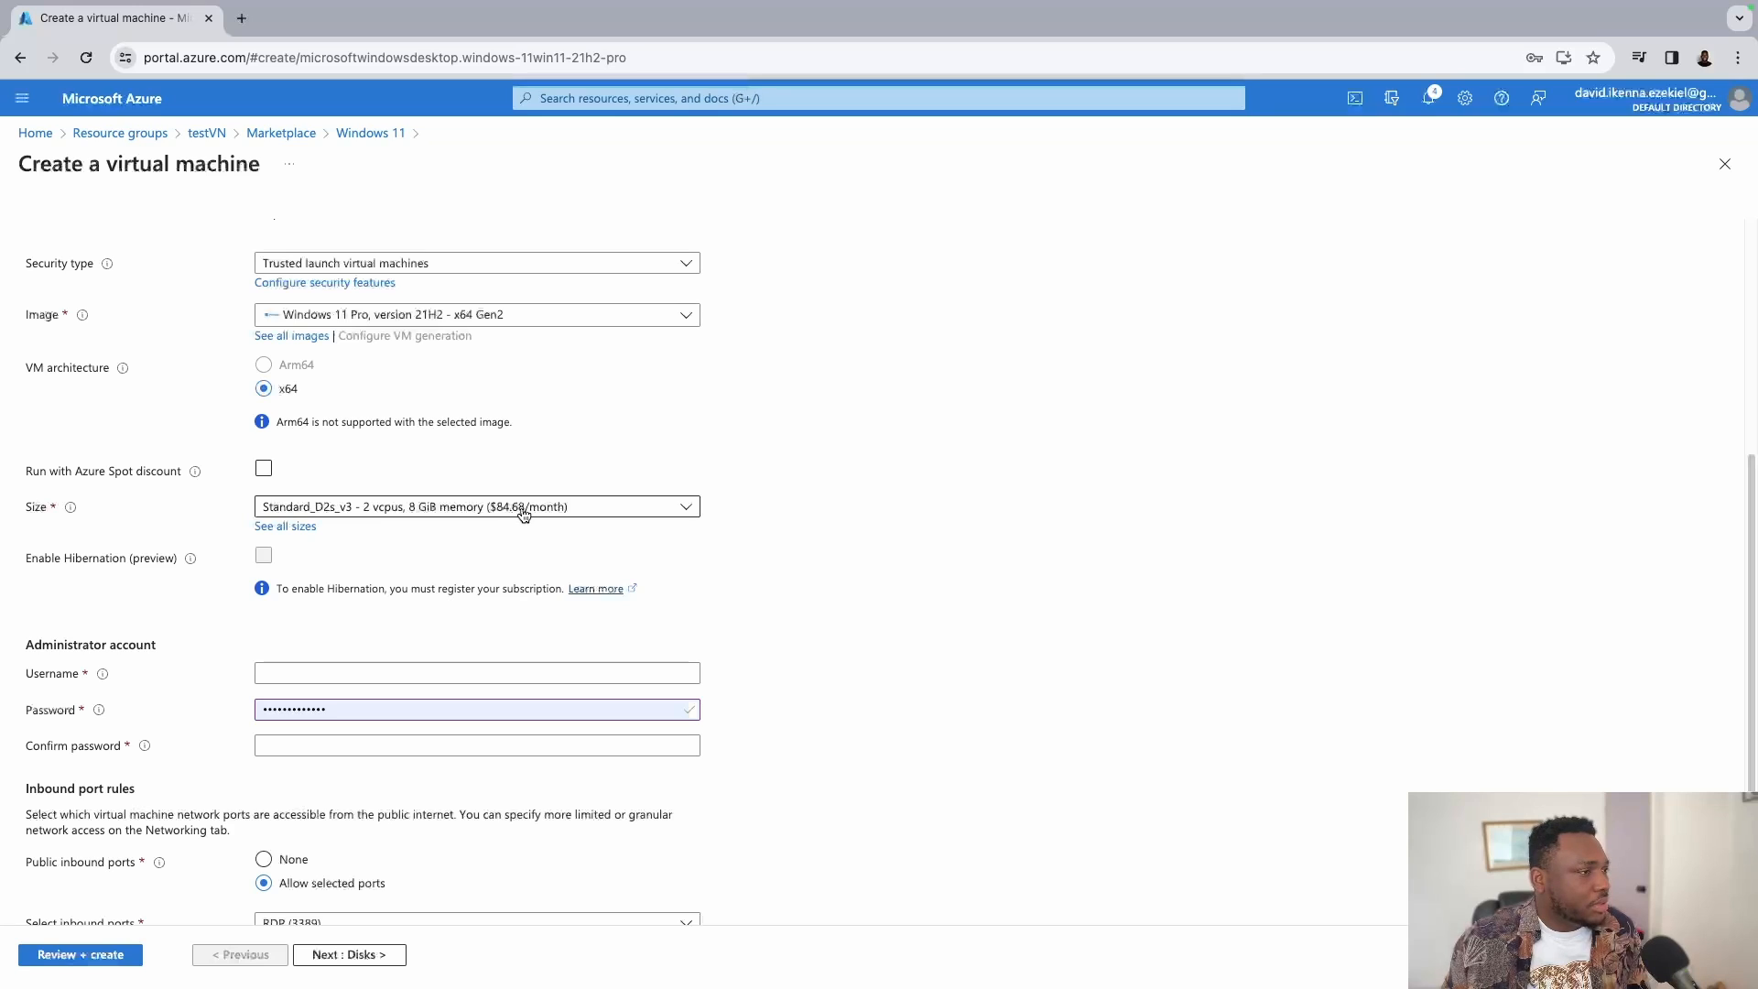
click(526, 511)
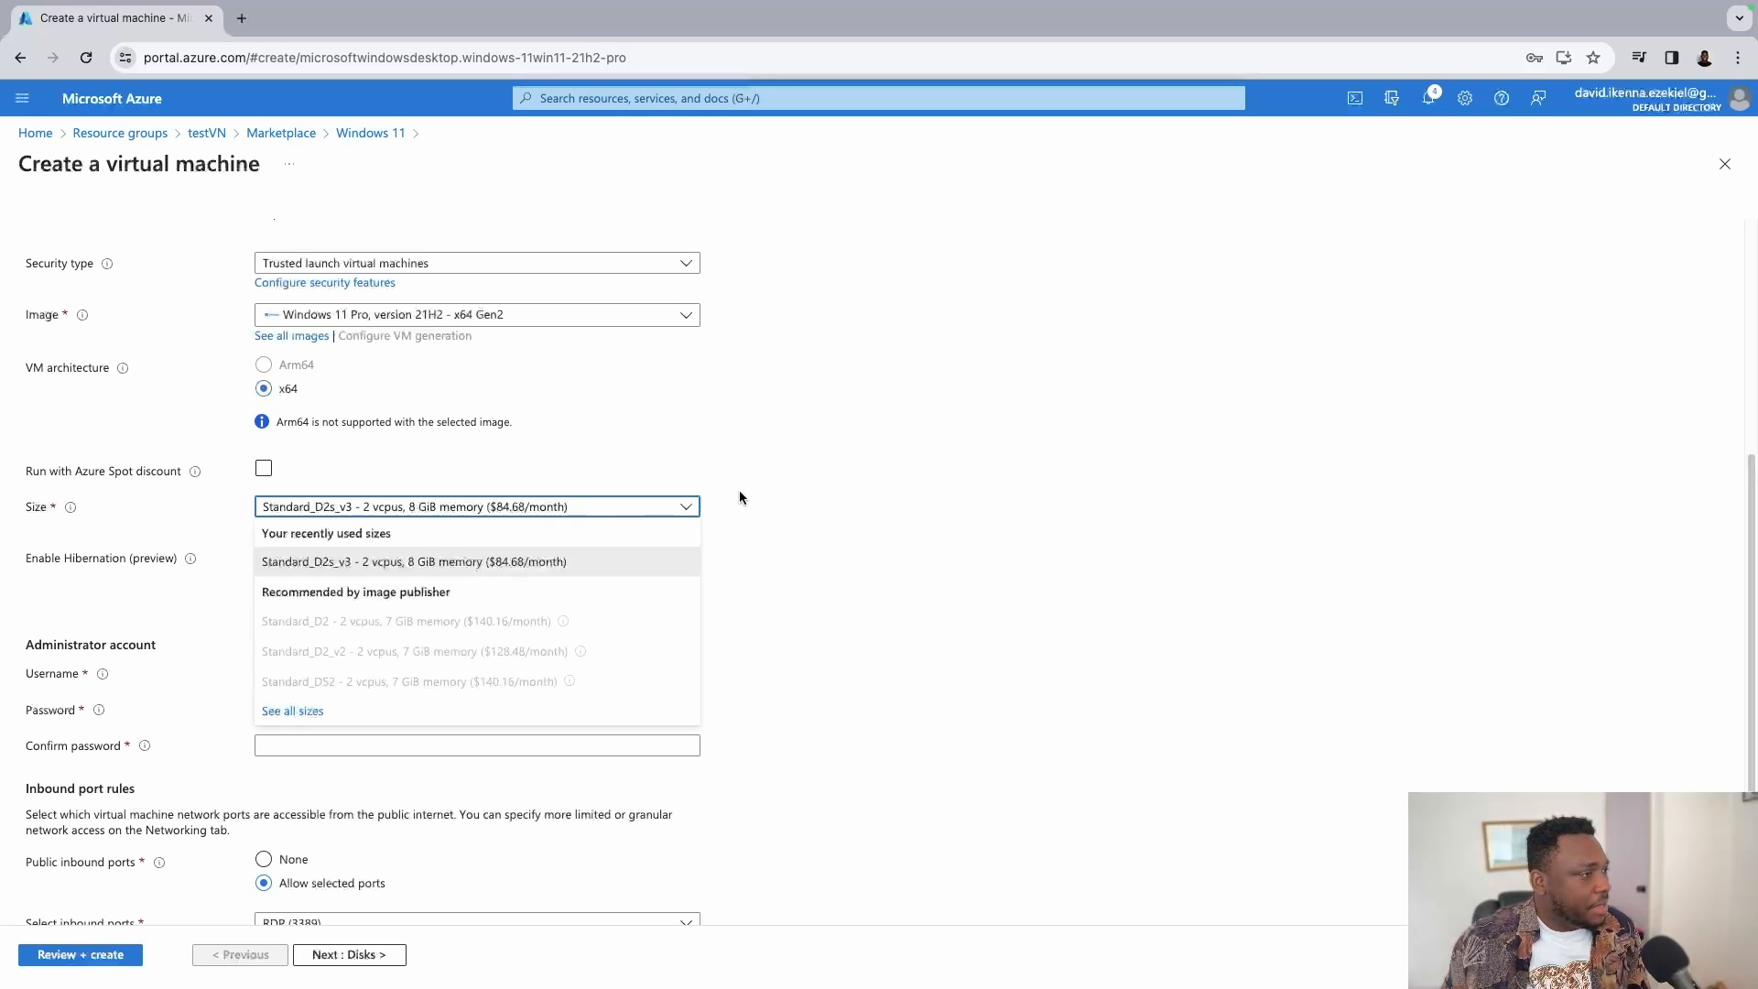
click(752, 516)
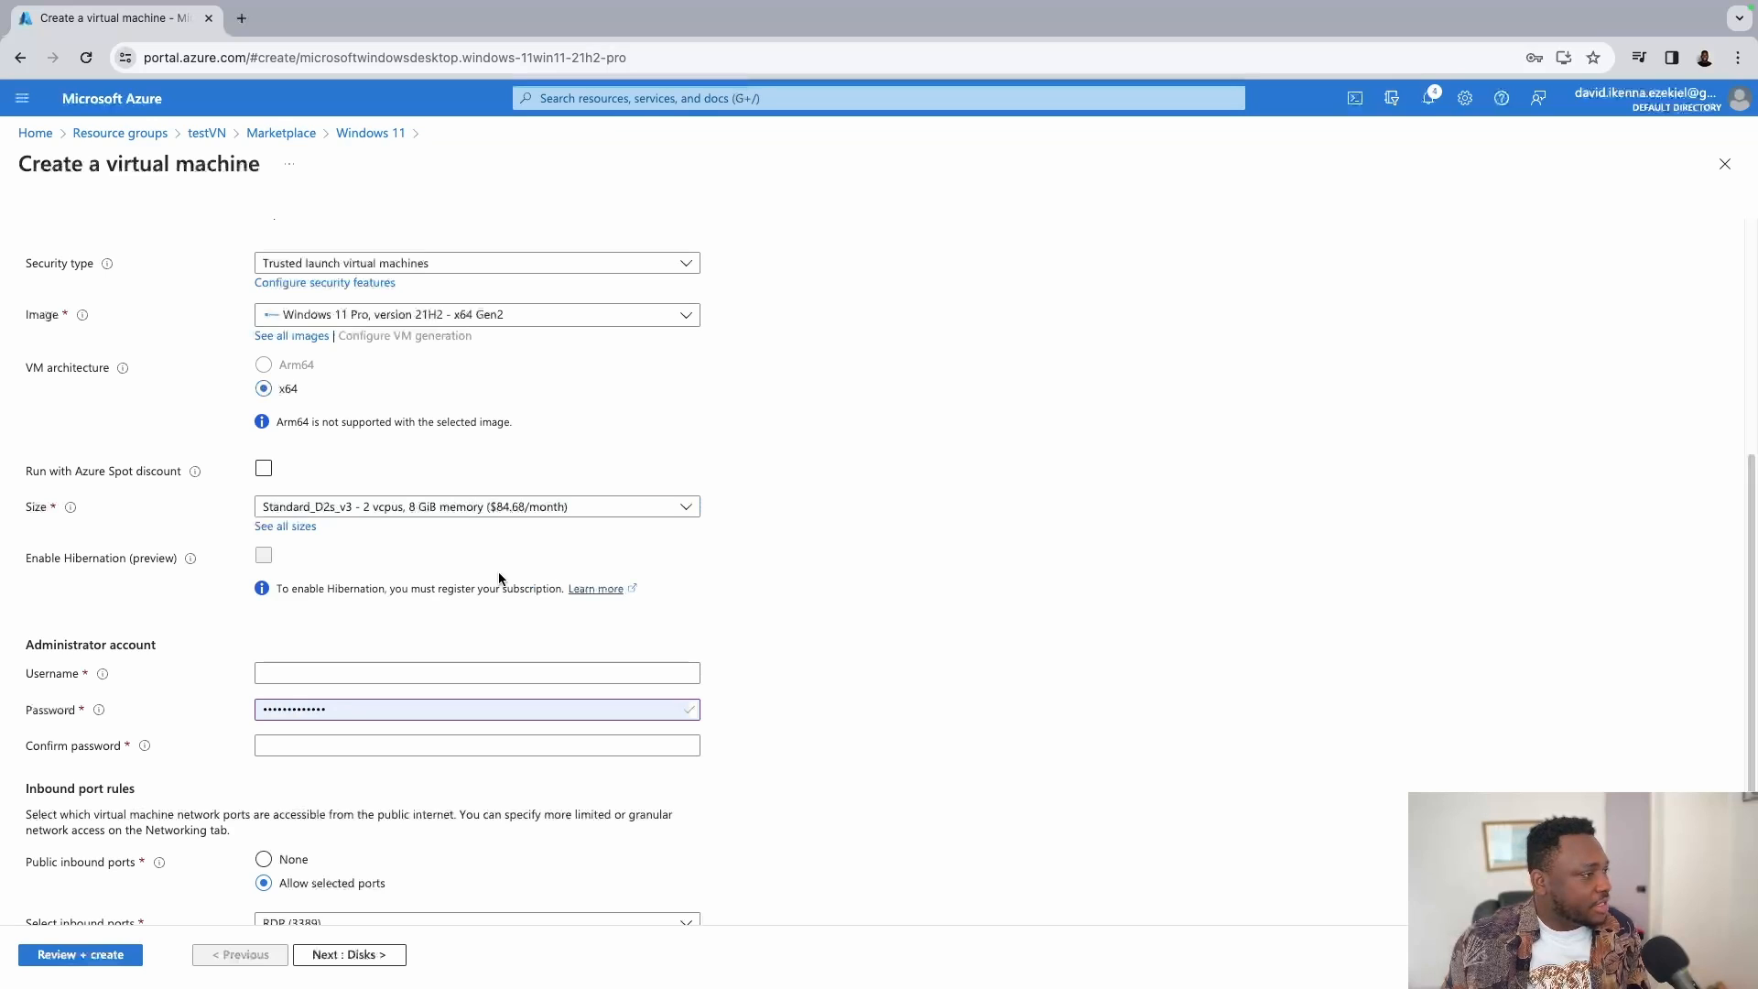
scroll(352, 590, down, 3)
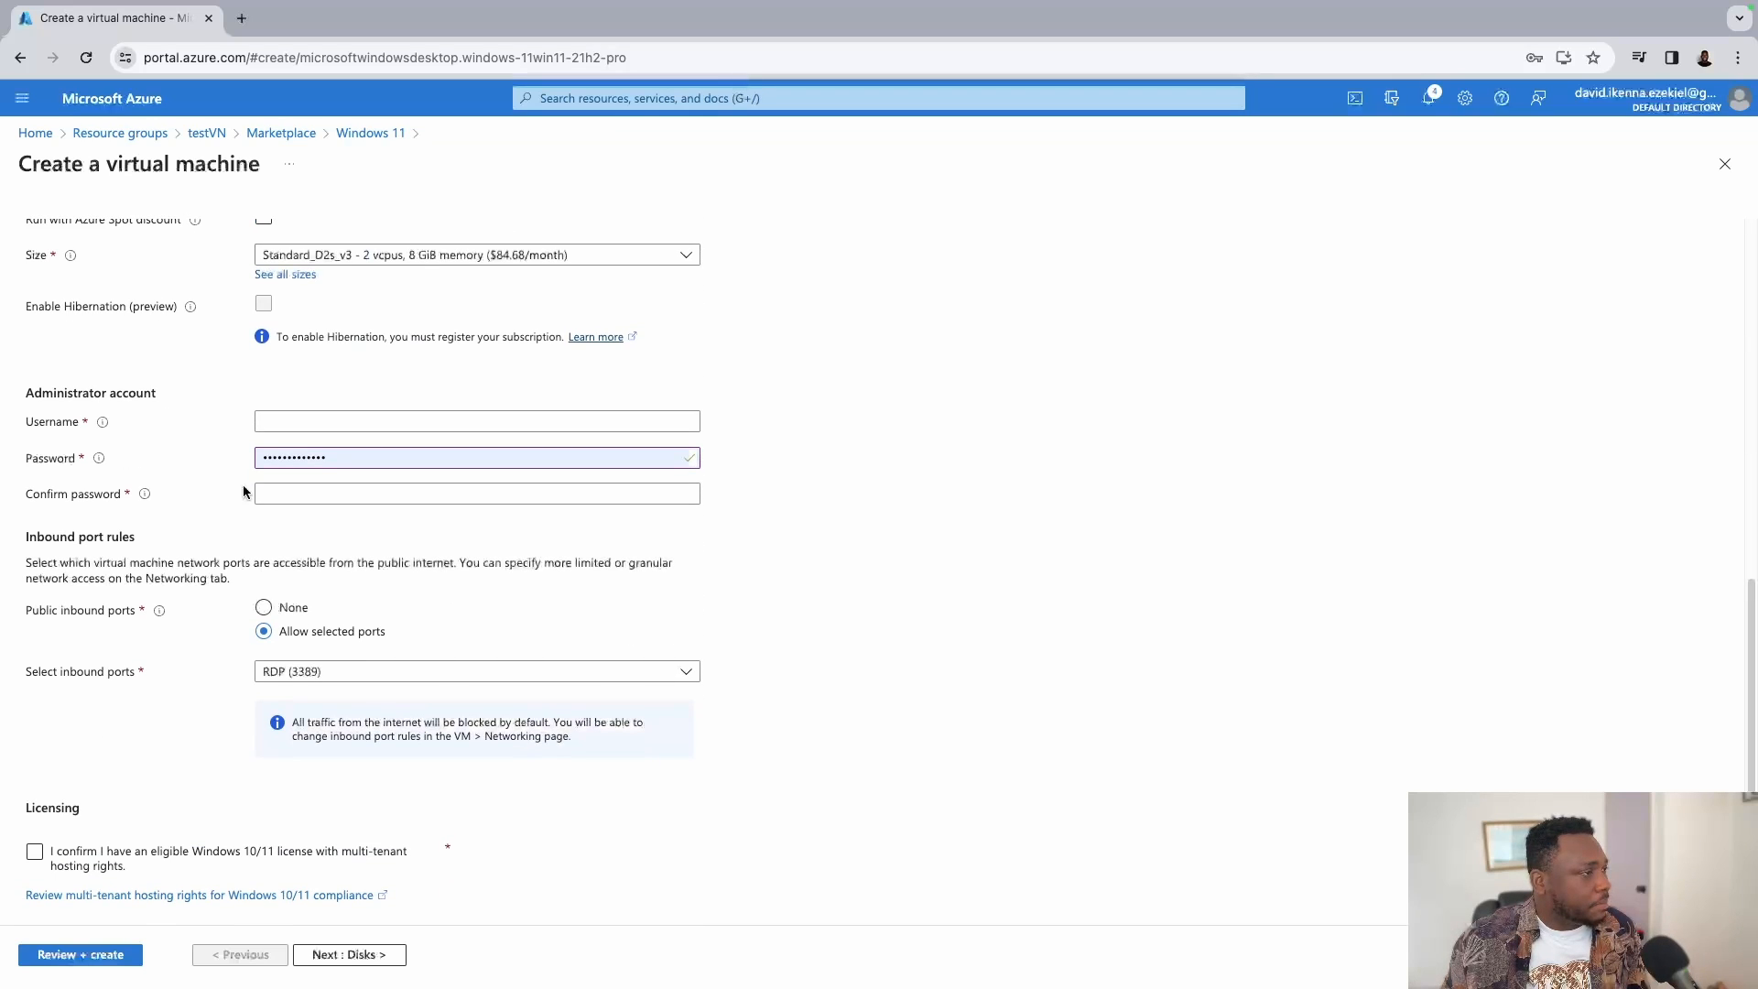
Enter the administrator username, replace the old password, and type its confirmation.
click(354, 422)
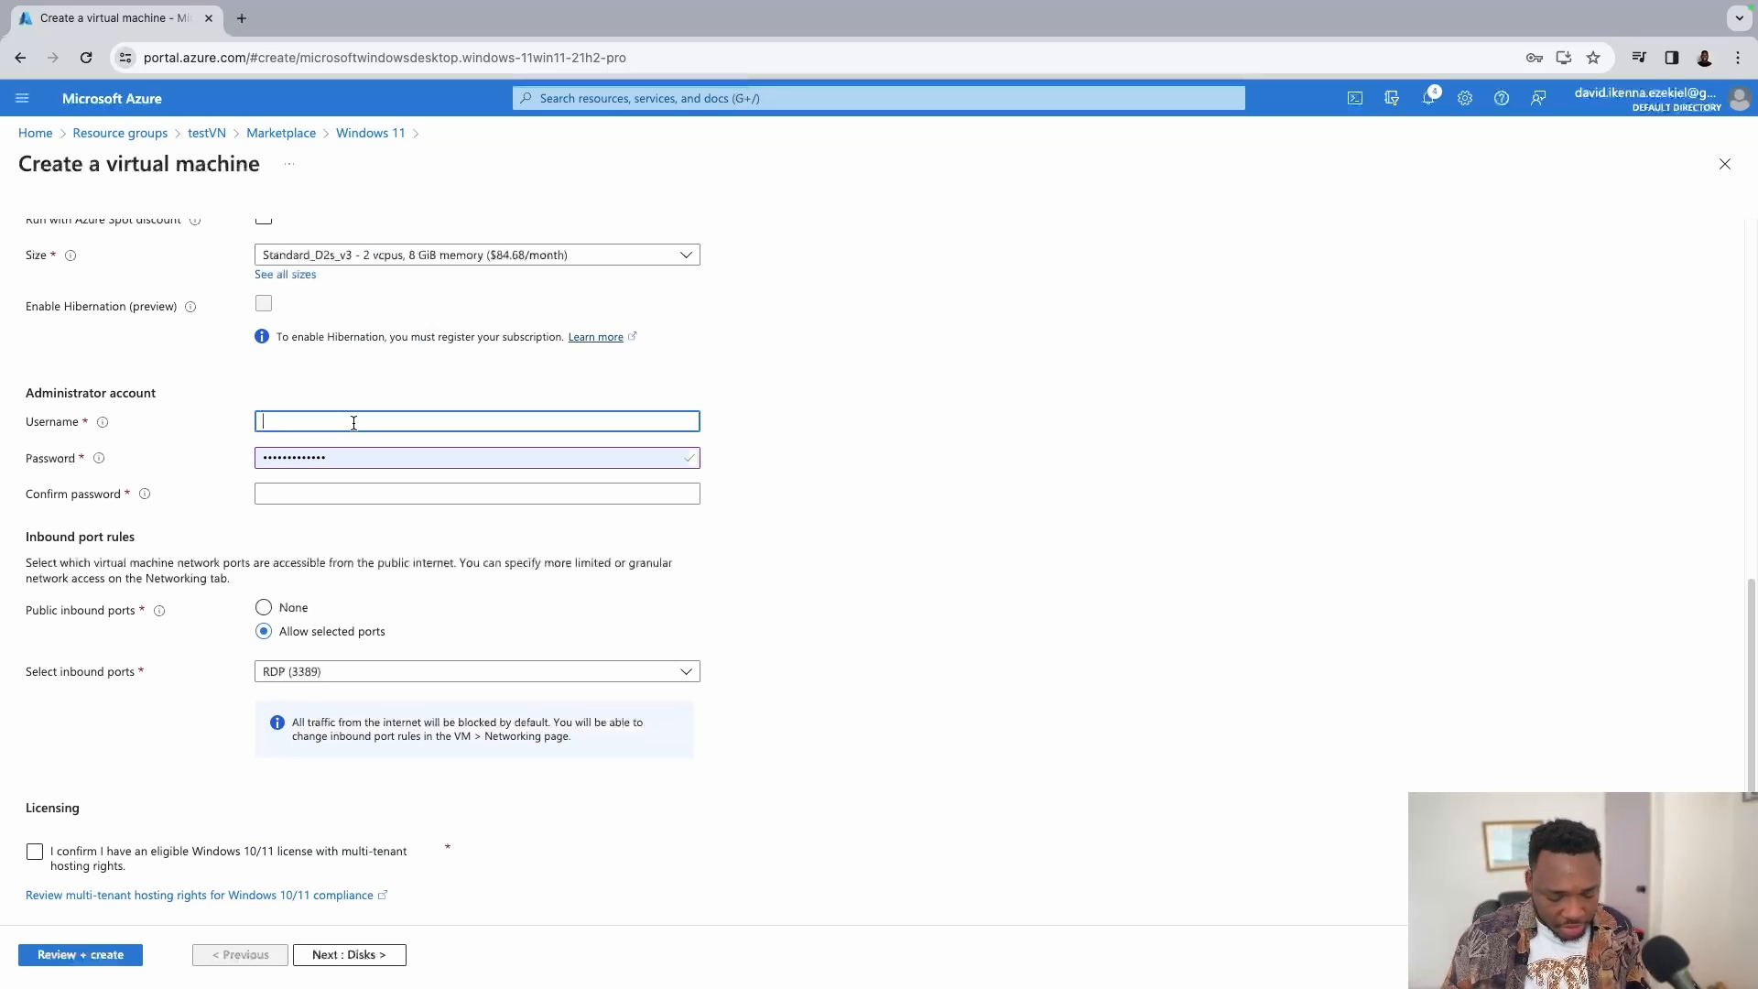
text(Virtua)
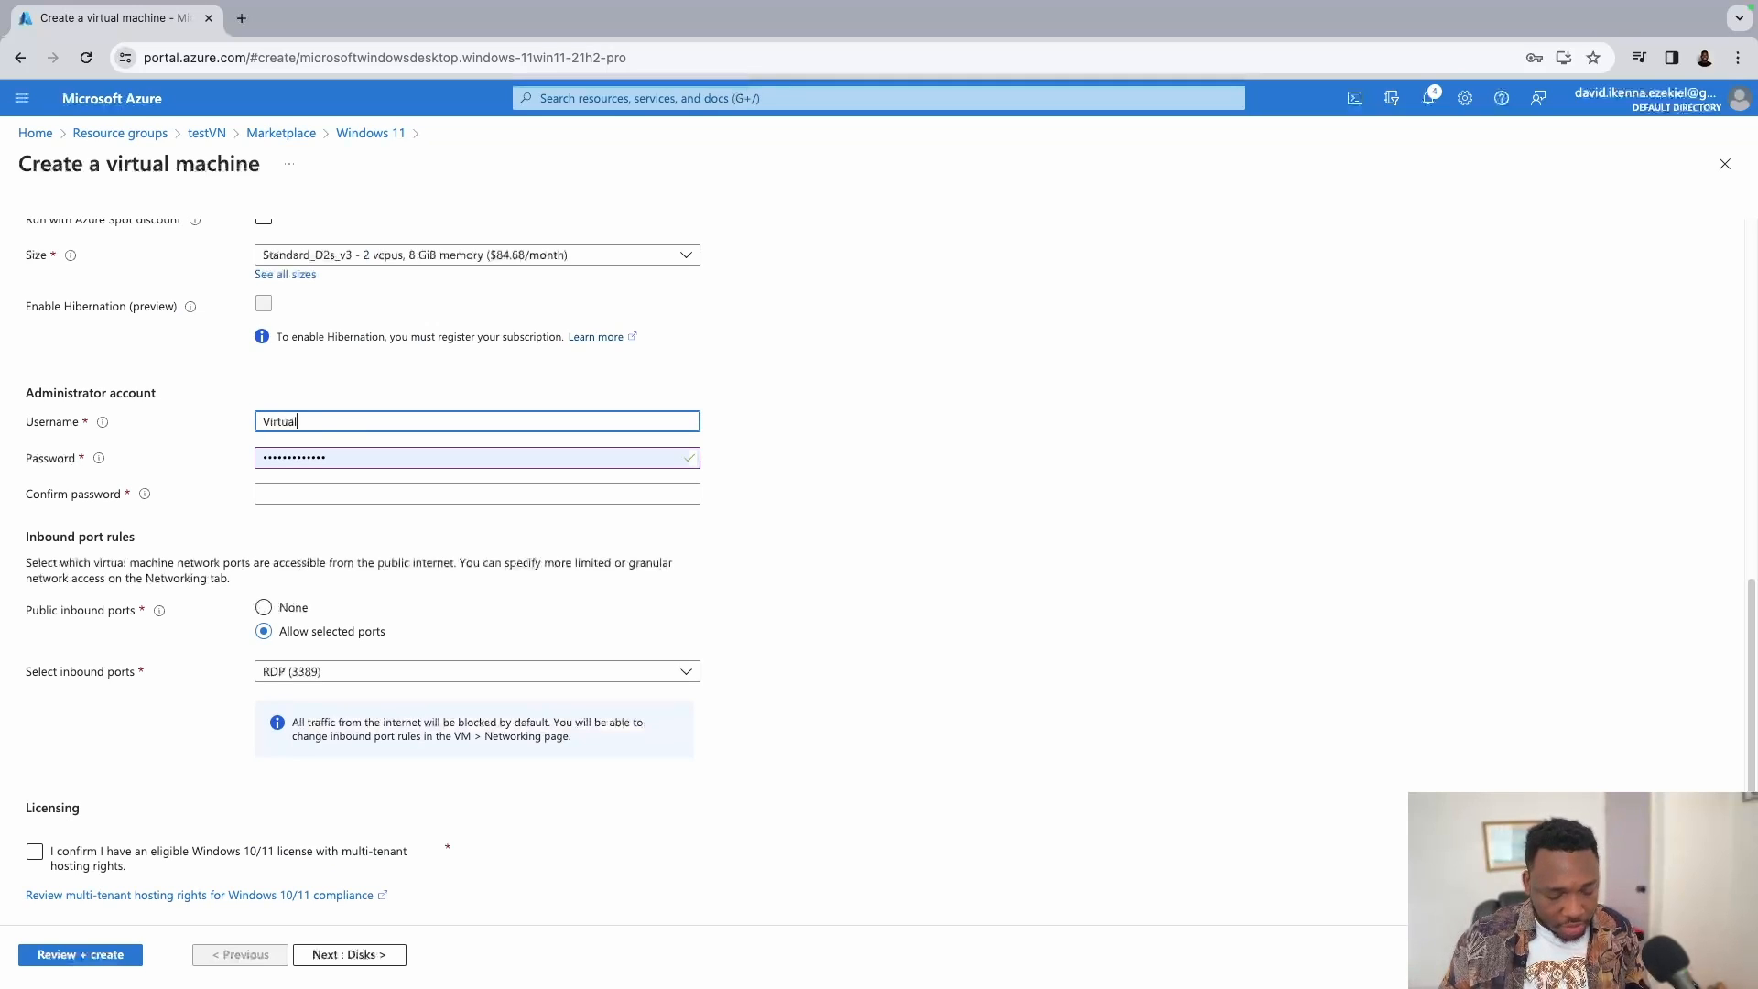
text(lNe)
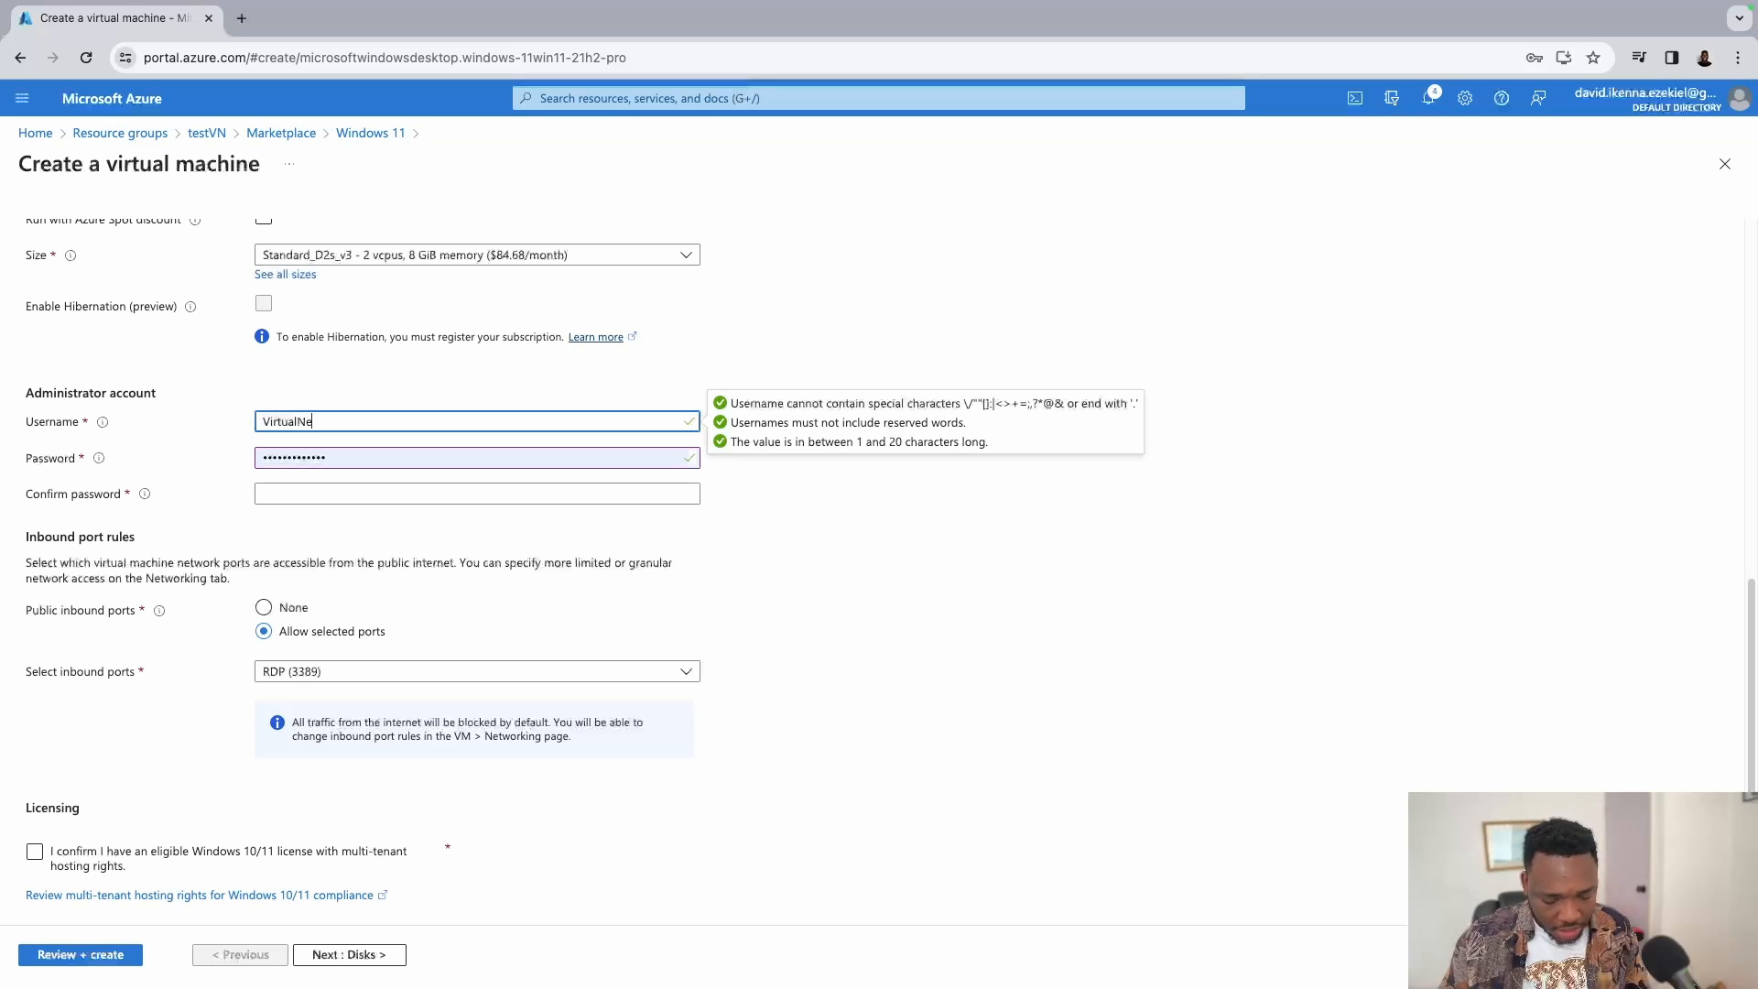
text(twork)
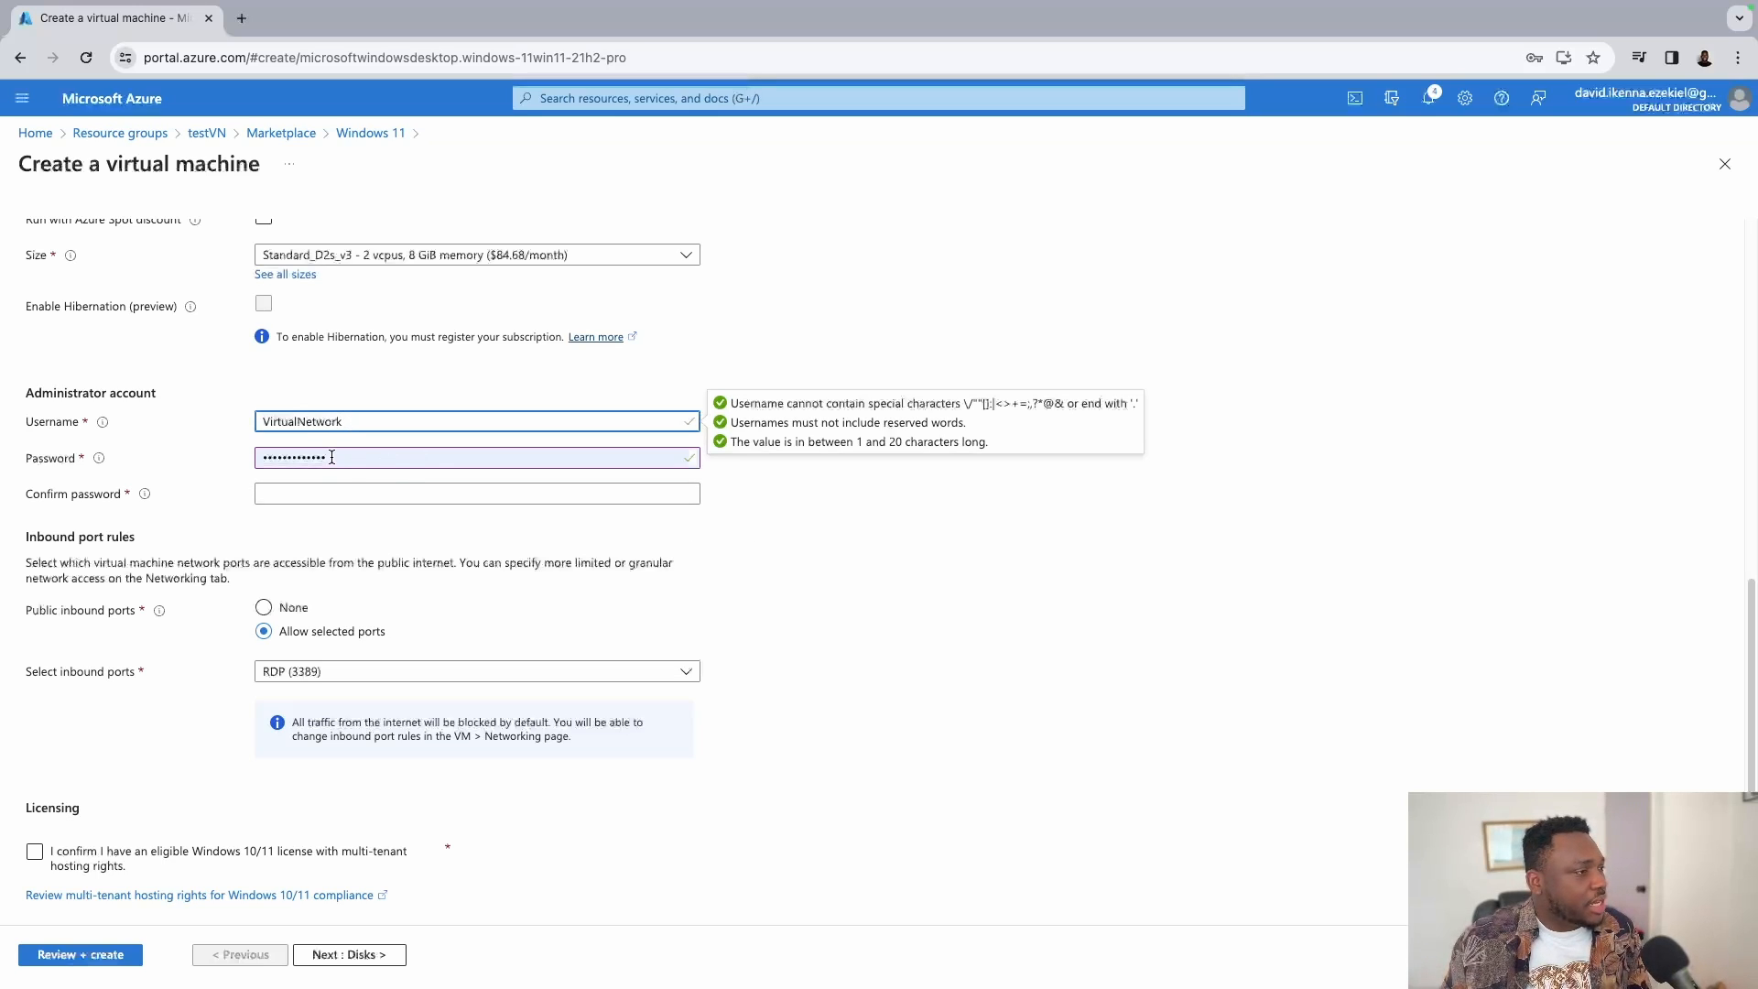
drag(331, 457, 206, 443)
key(BackSpace)
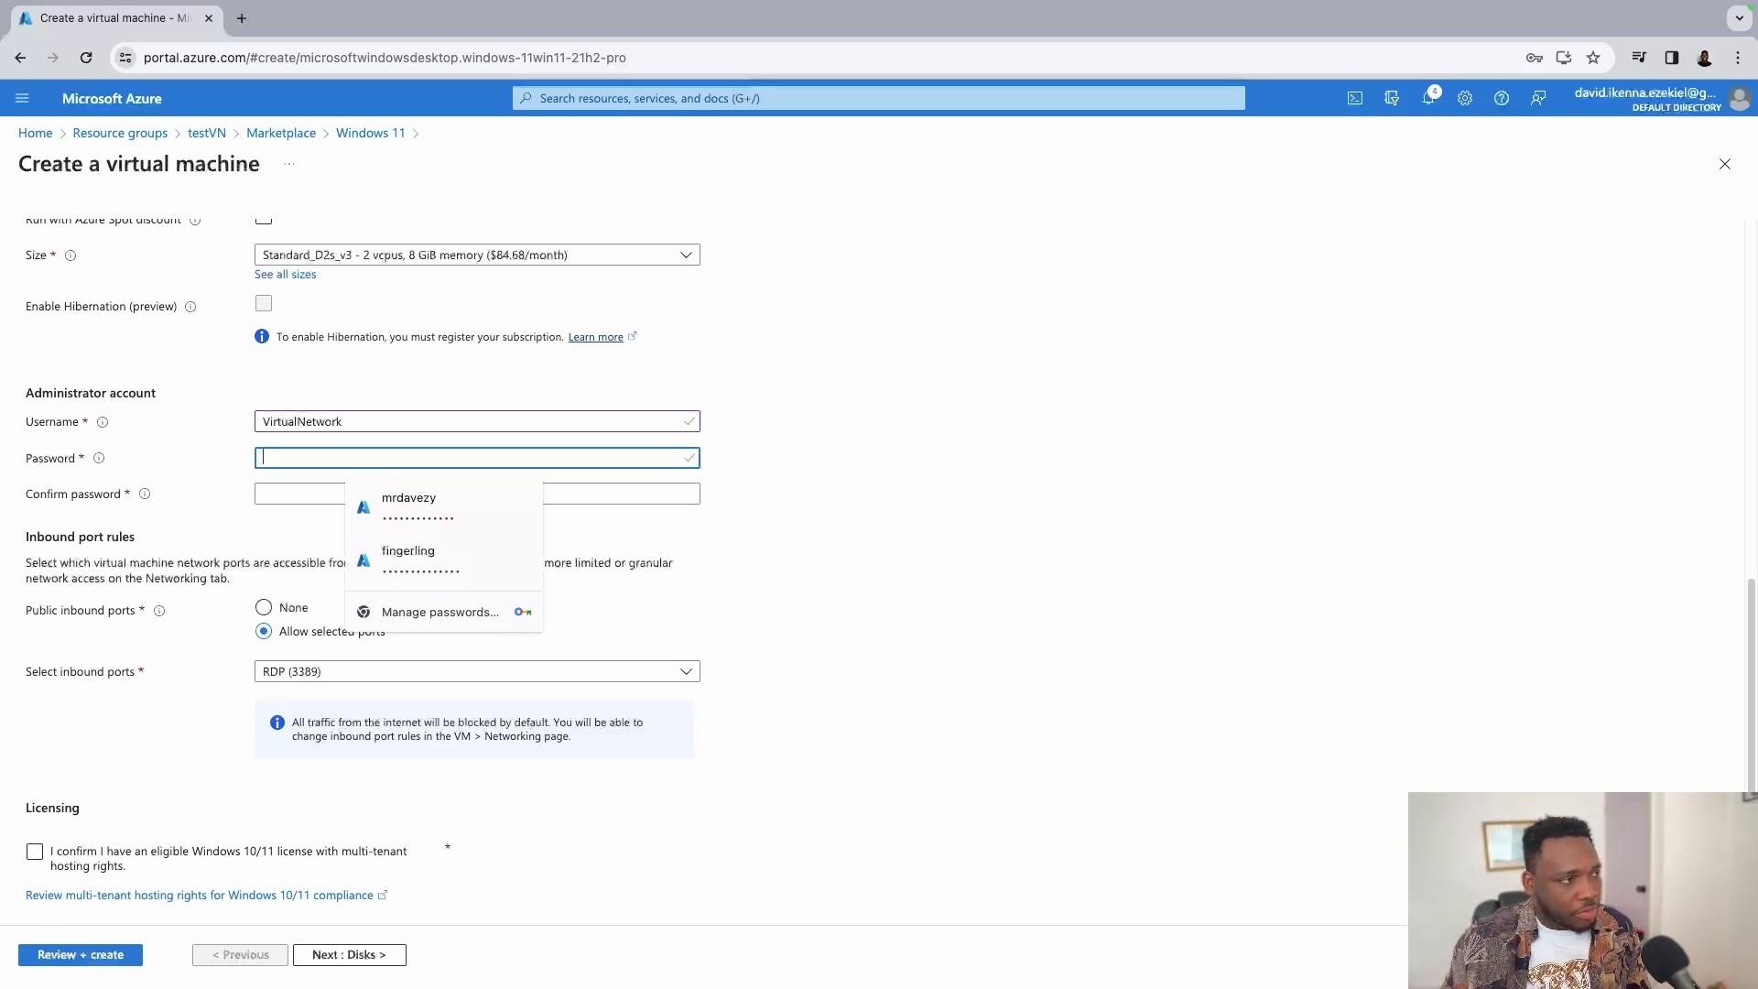
click(902, 414)
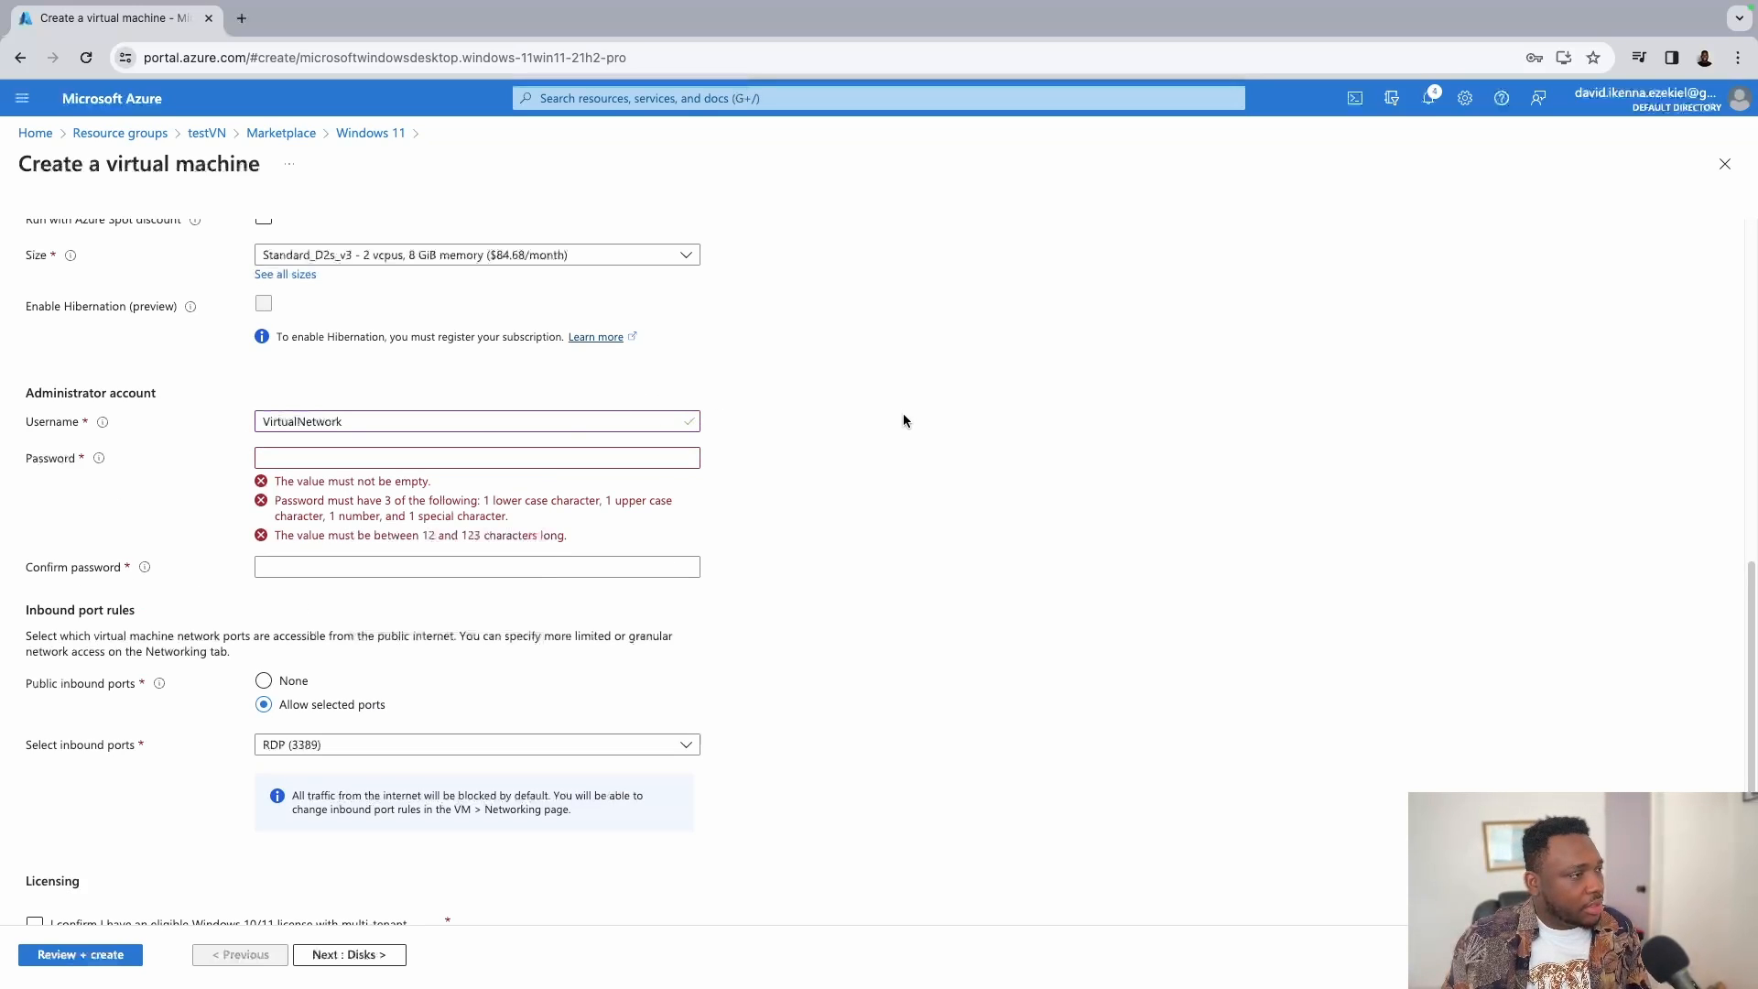
click(499, 457)
text(•••••••••••••)
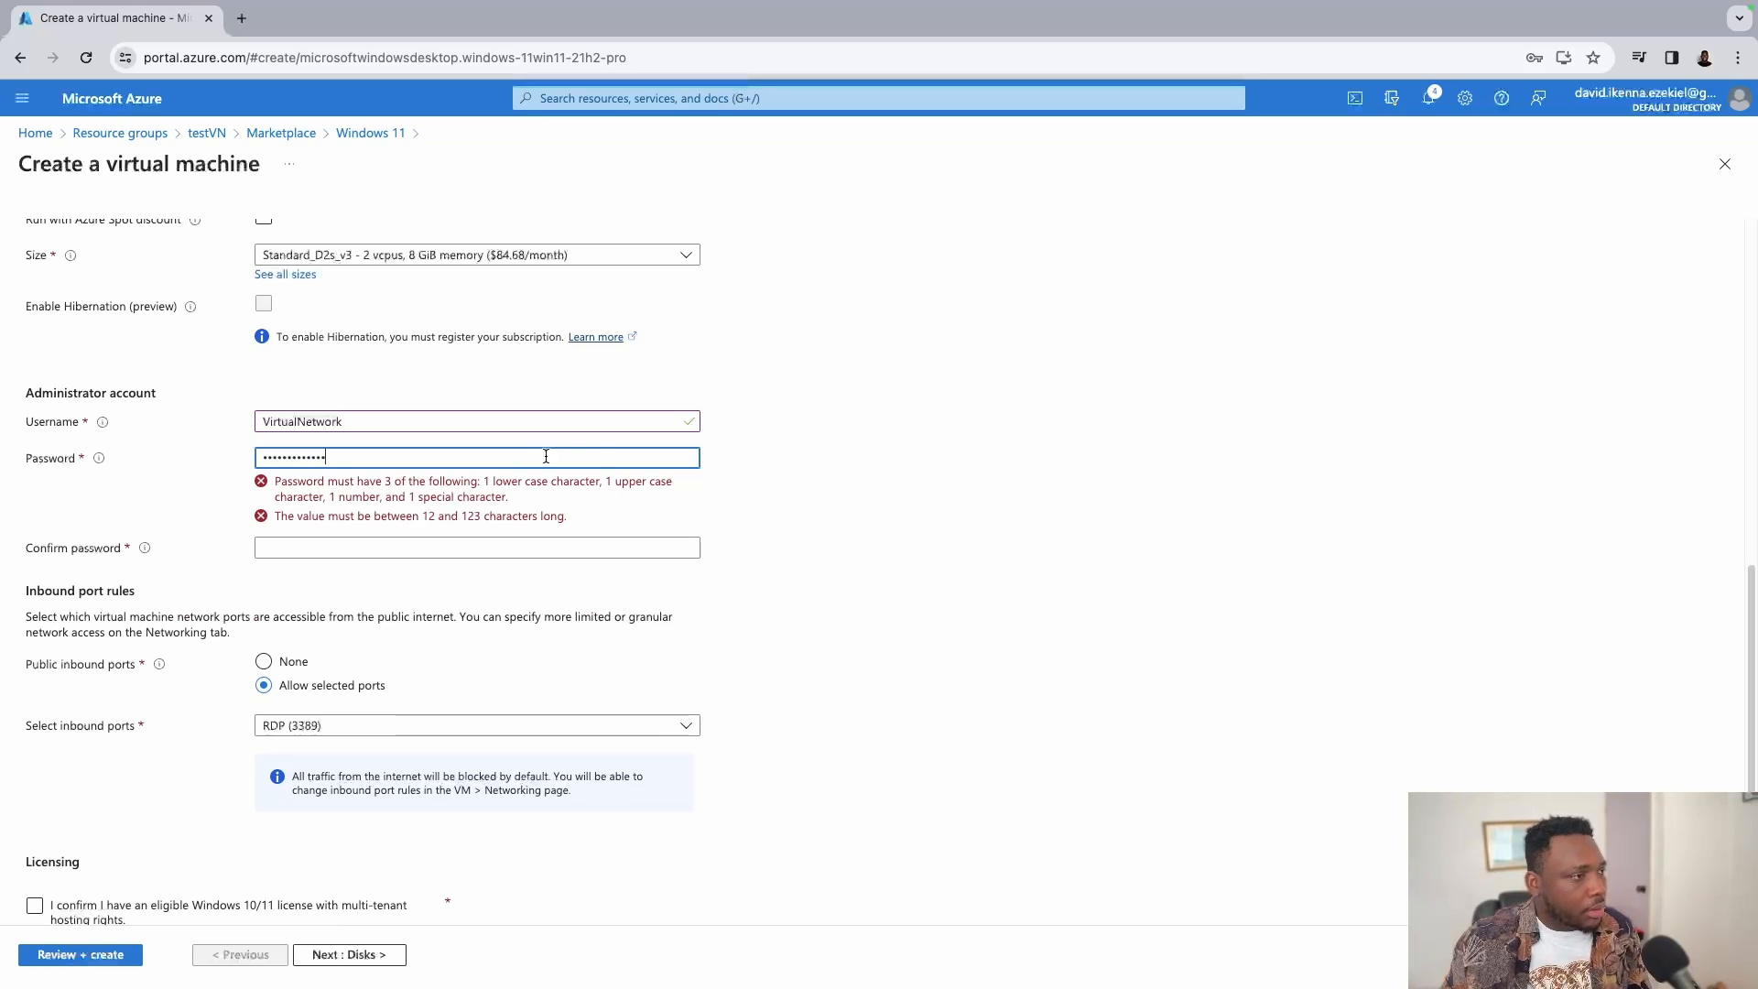
click(465, 500)
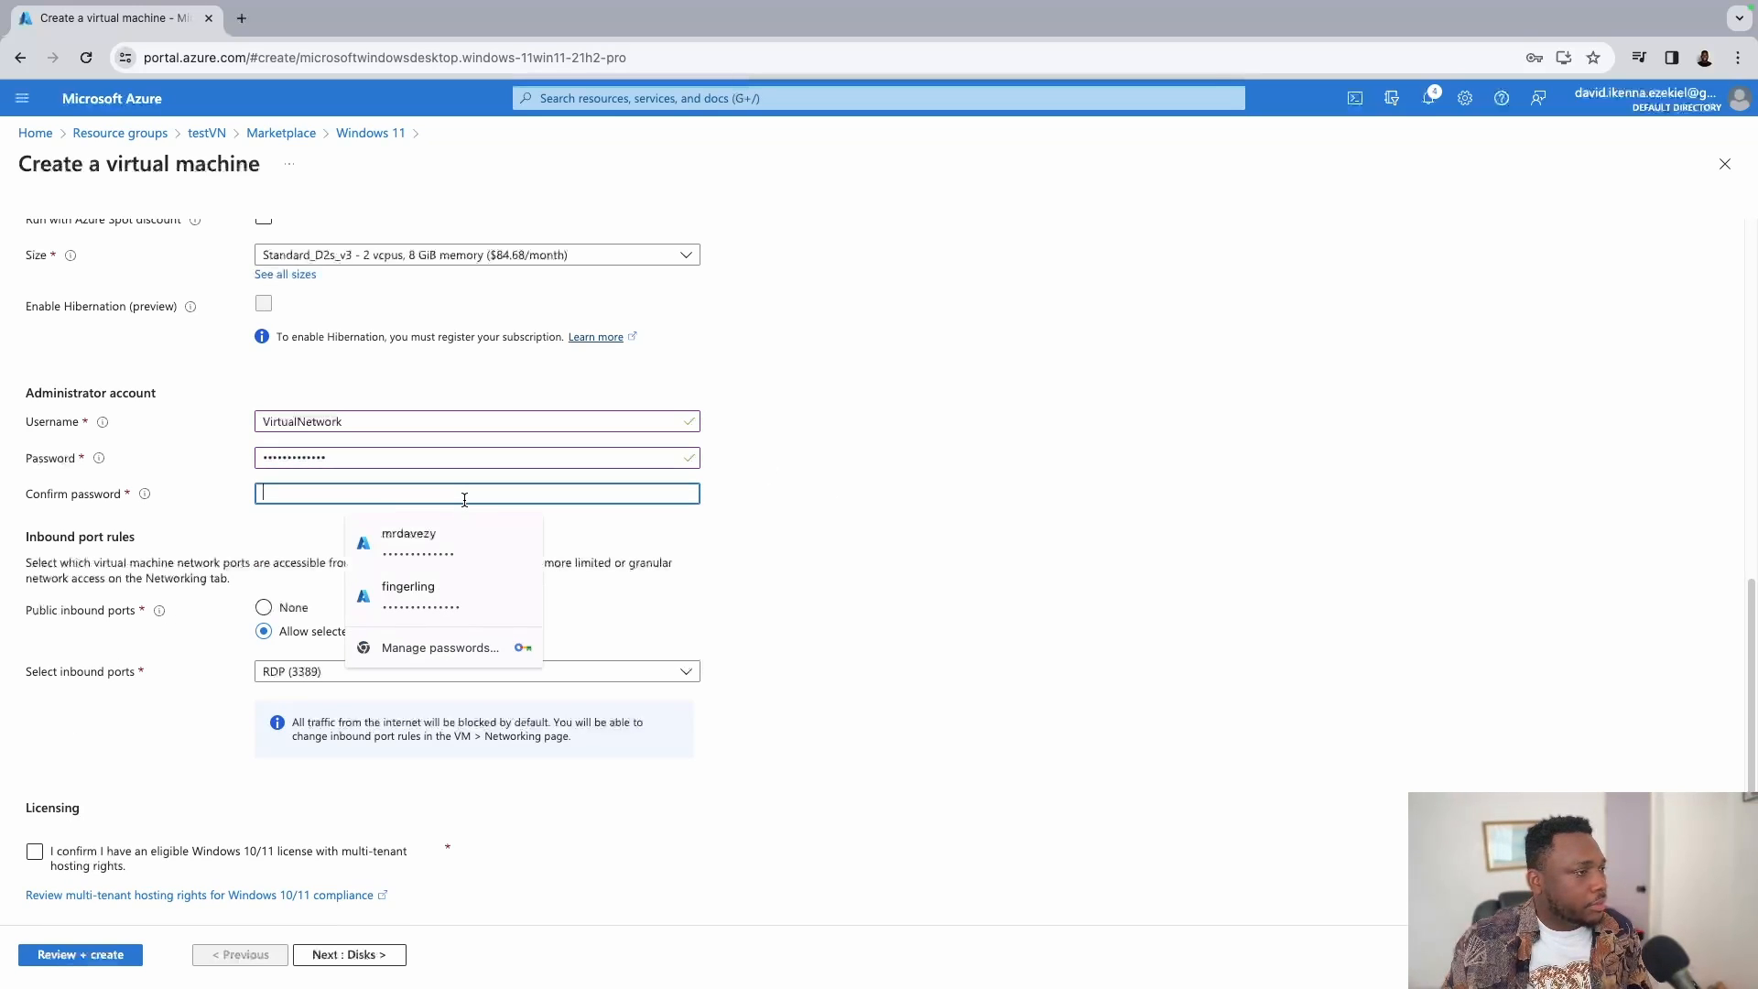
text(•••••••••)
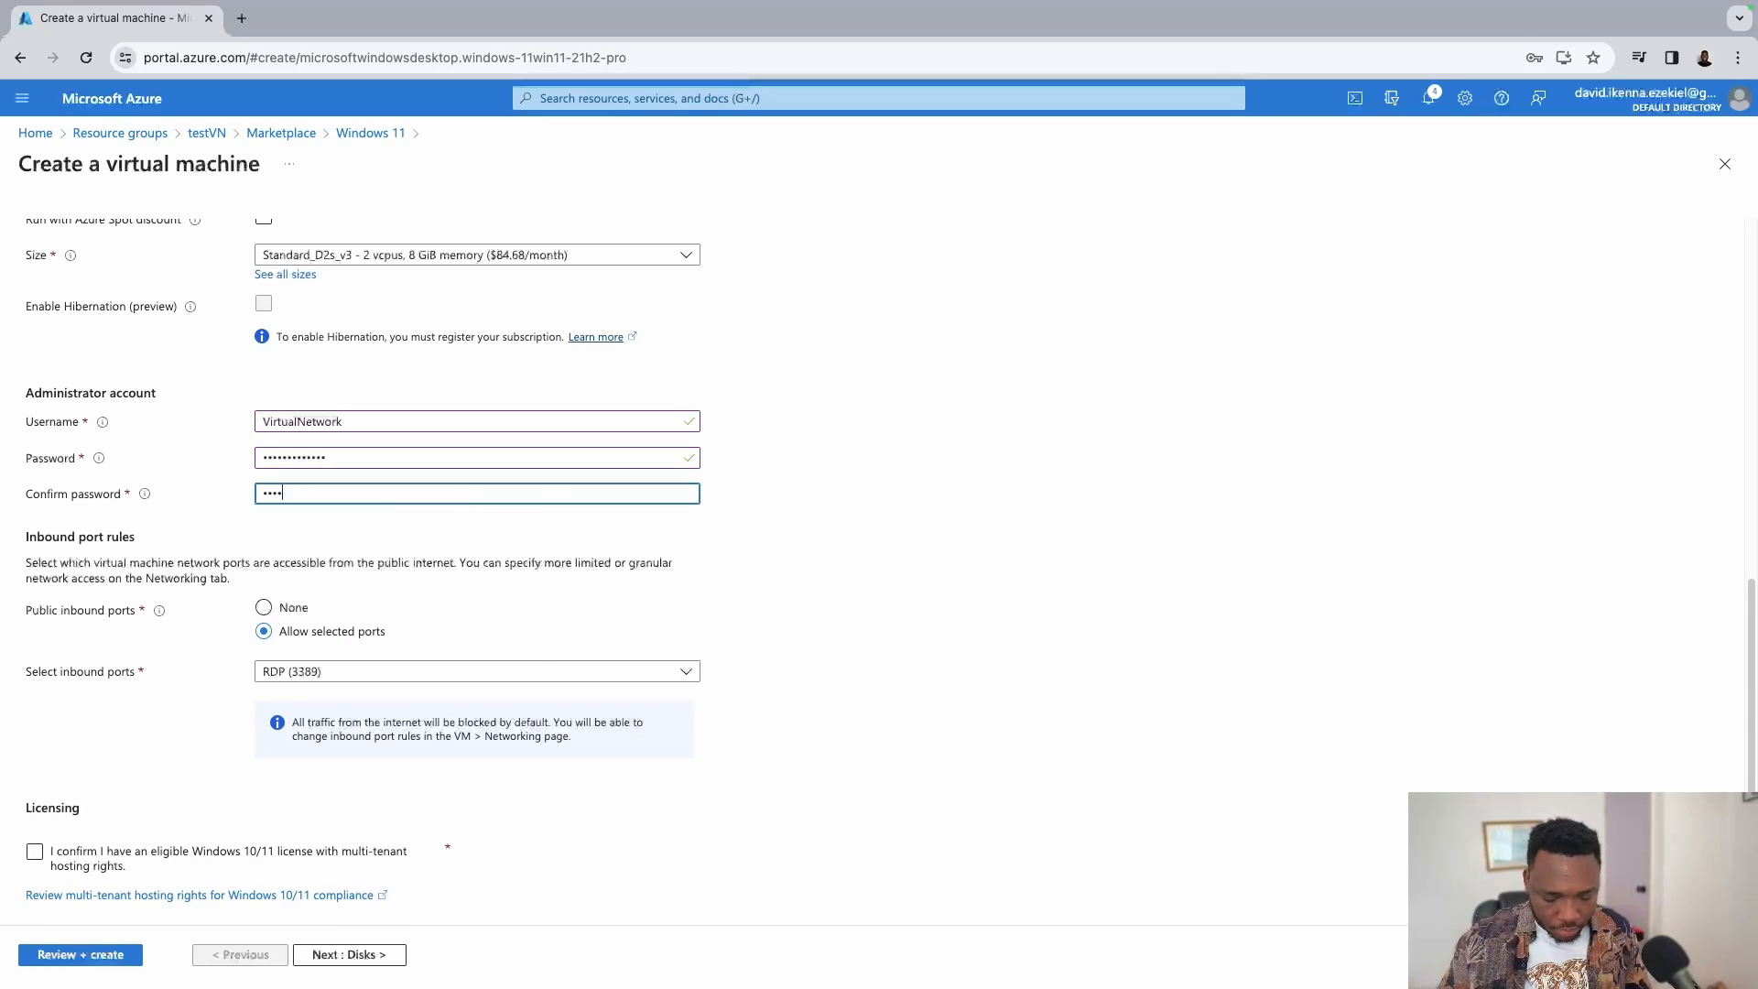
text(••••)
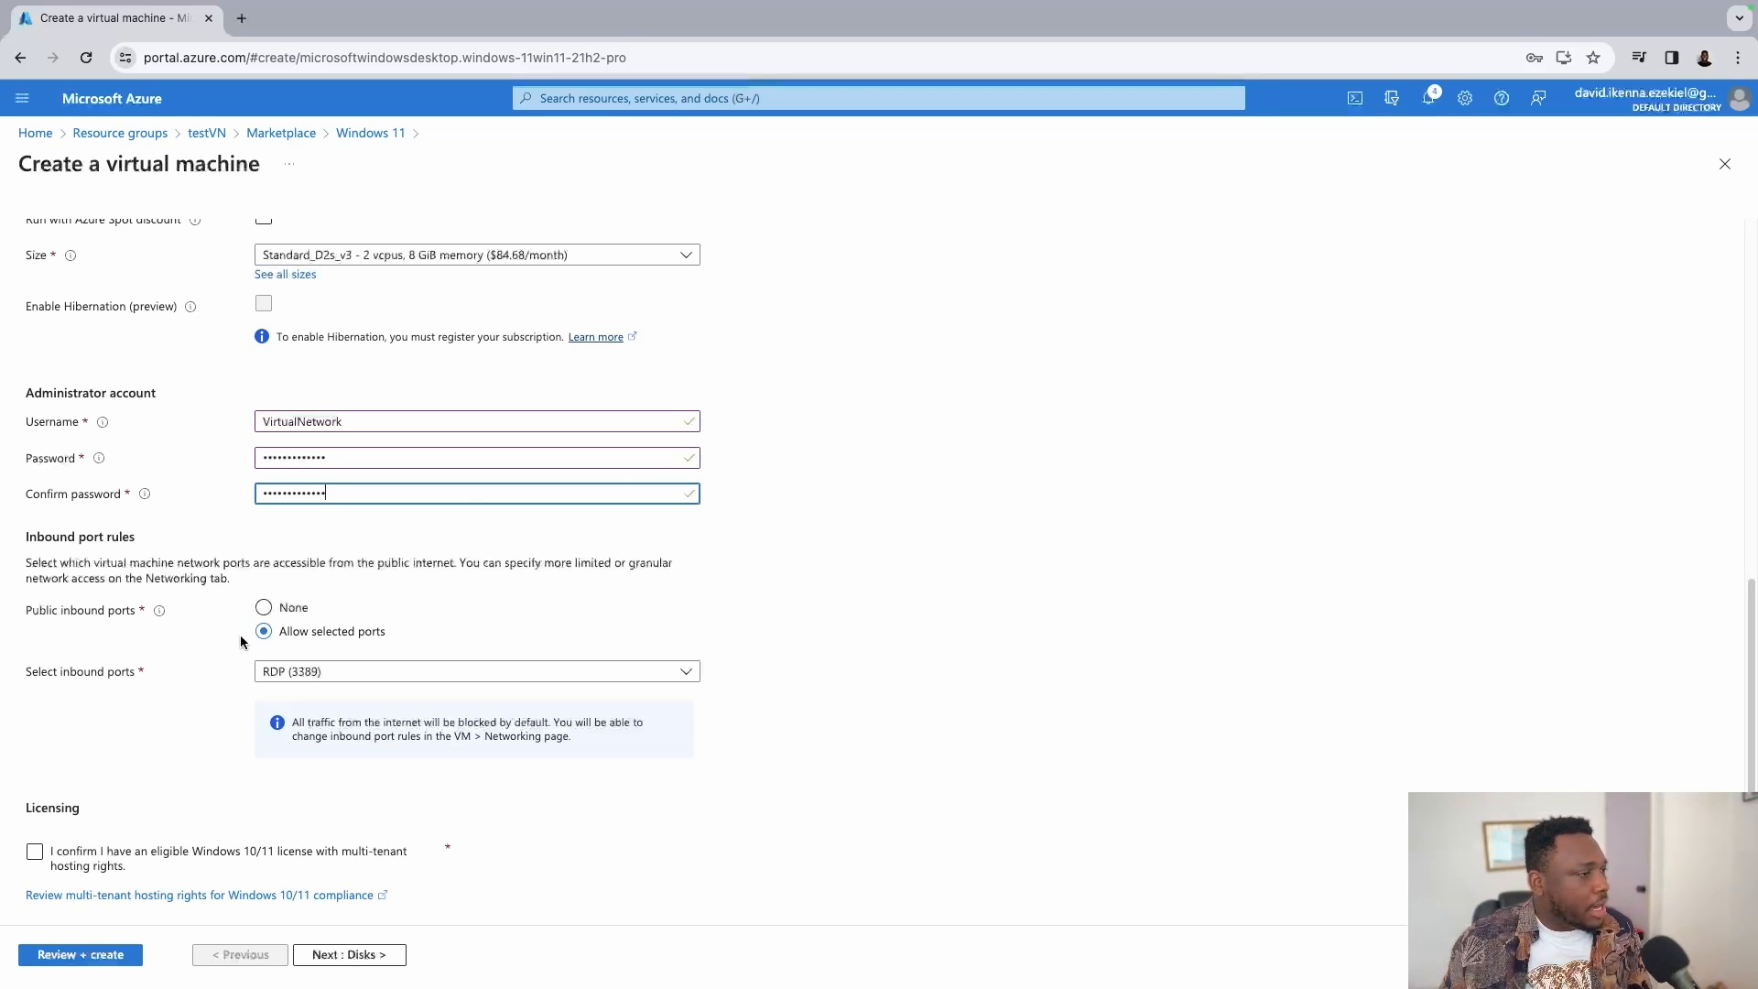
Decline Chrome's save-password prompt and review Networking: testWindows11VM-vnet, testWindows11VM-ip, RDP 3389 allowed.
click(350, 955)
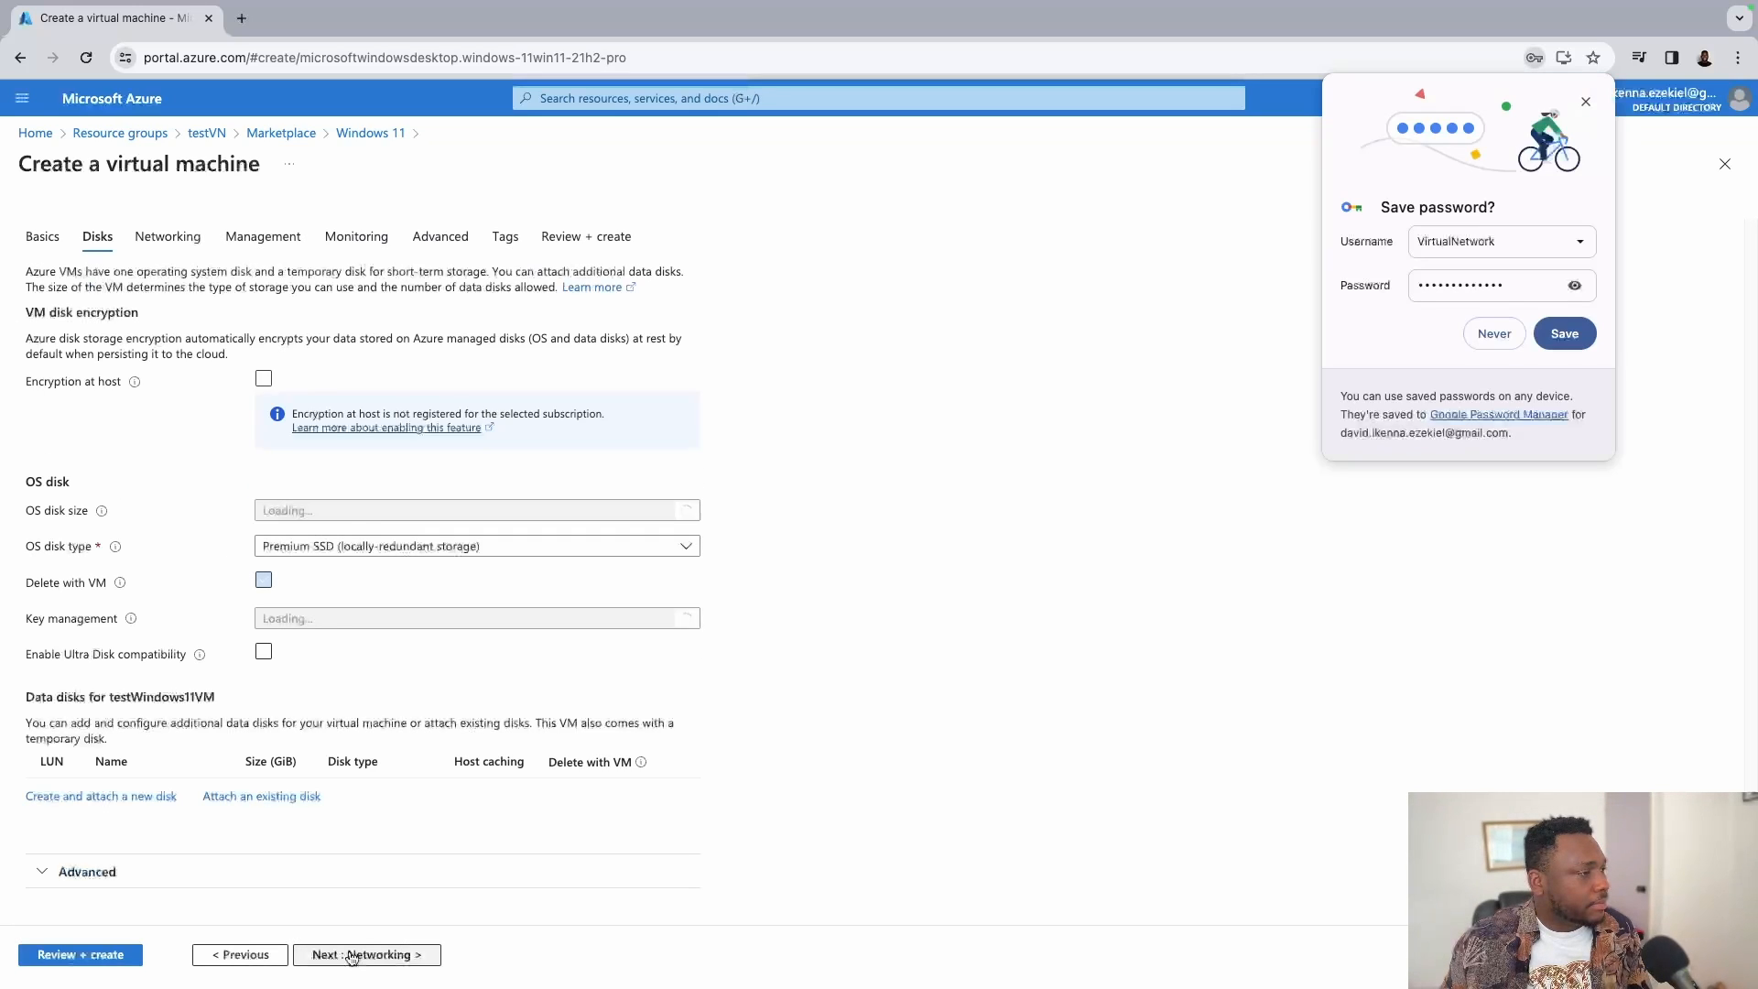
click(1478, 335)
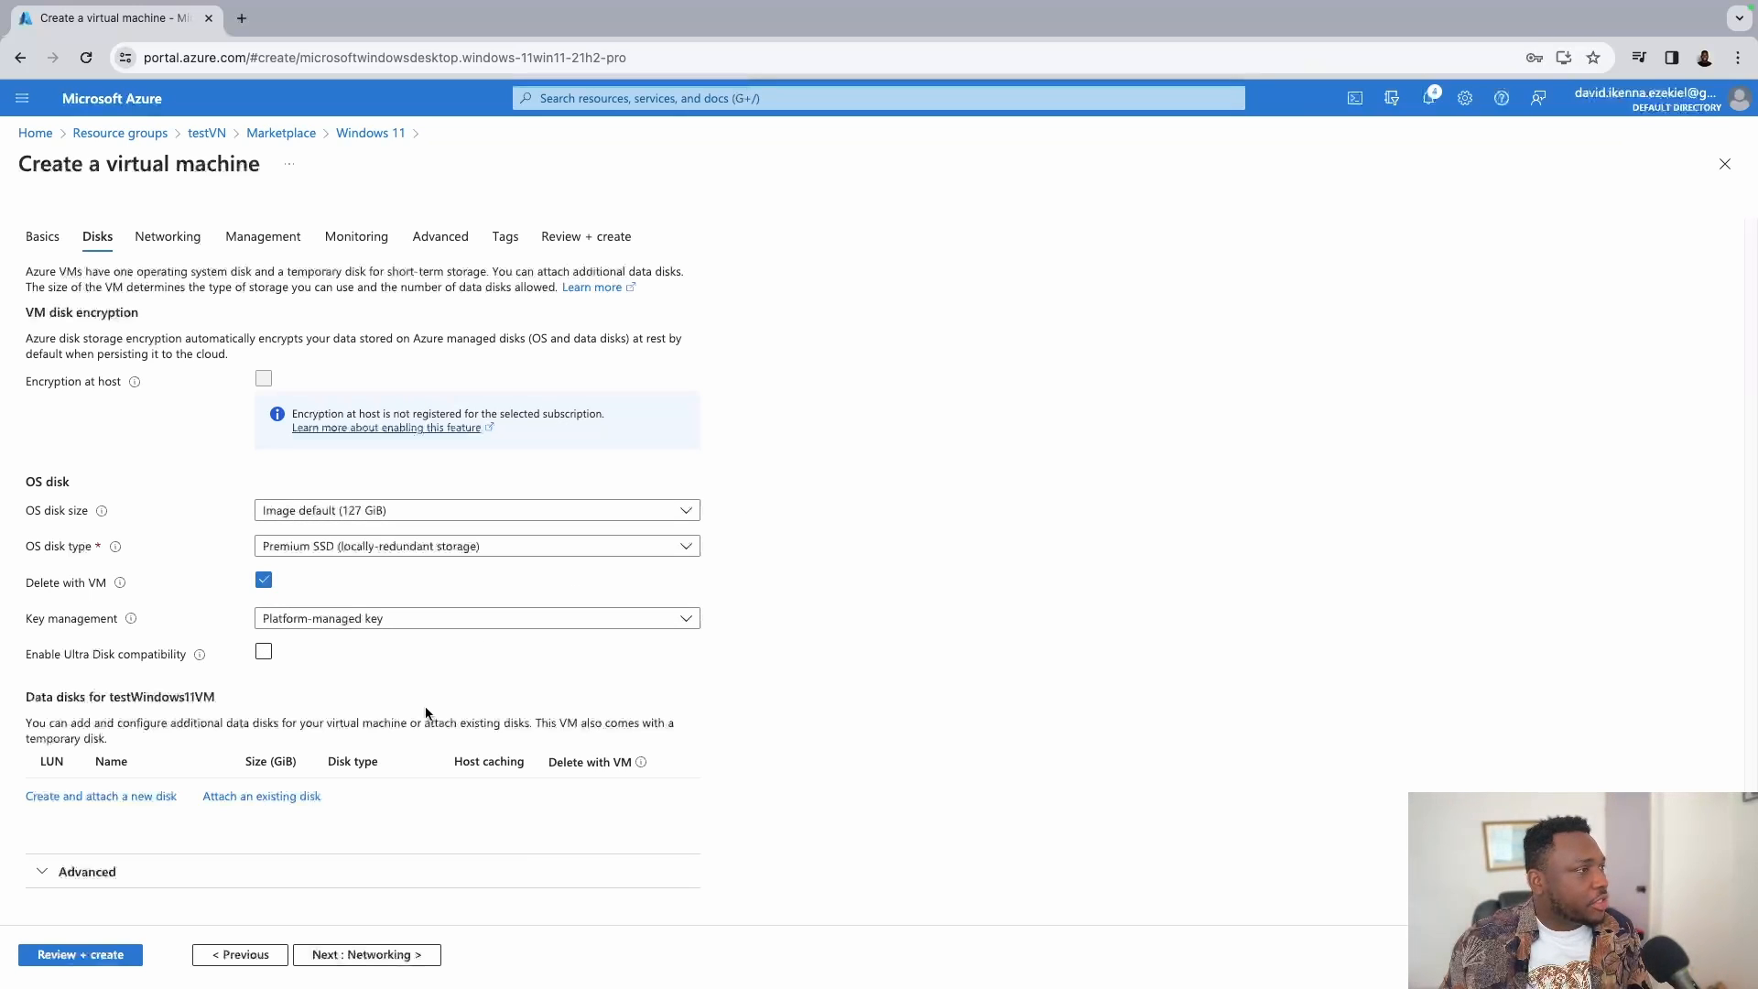
click(370, 955)
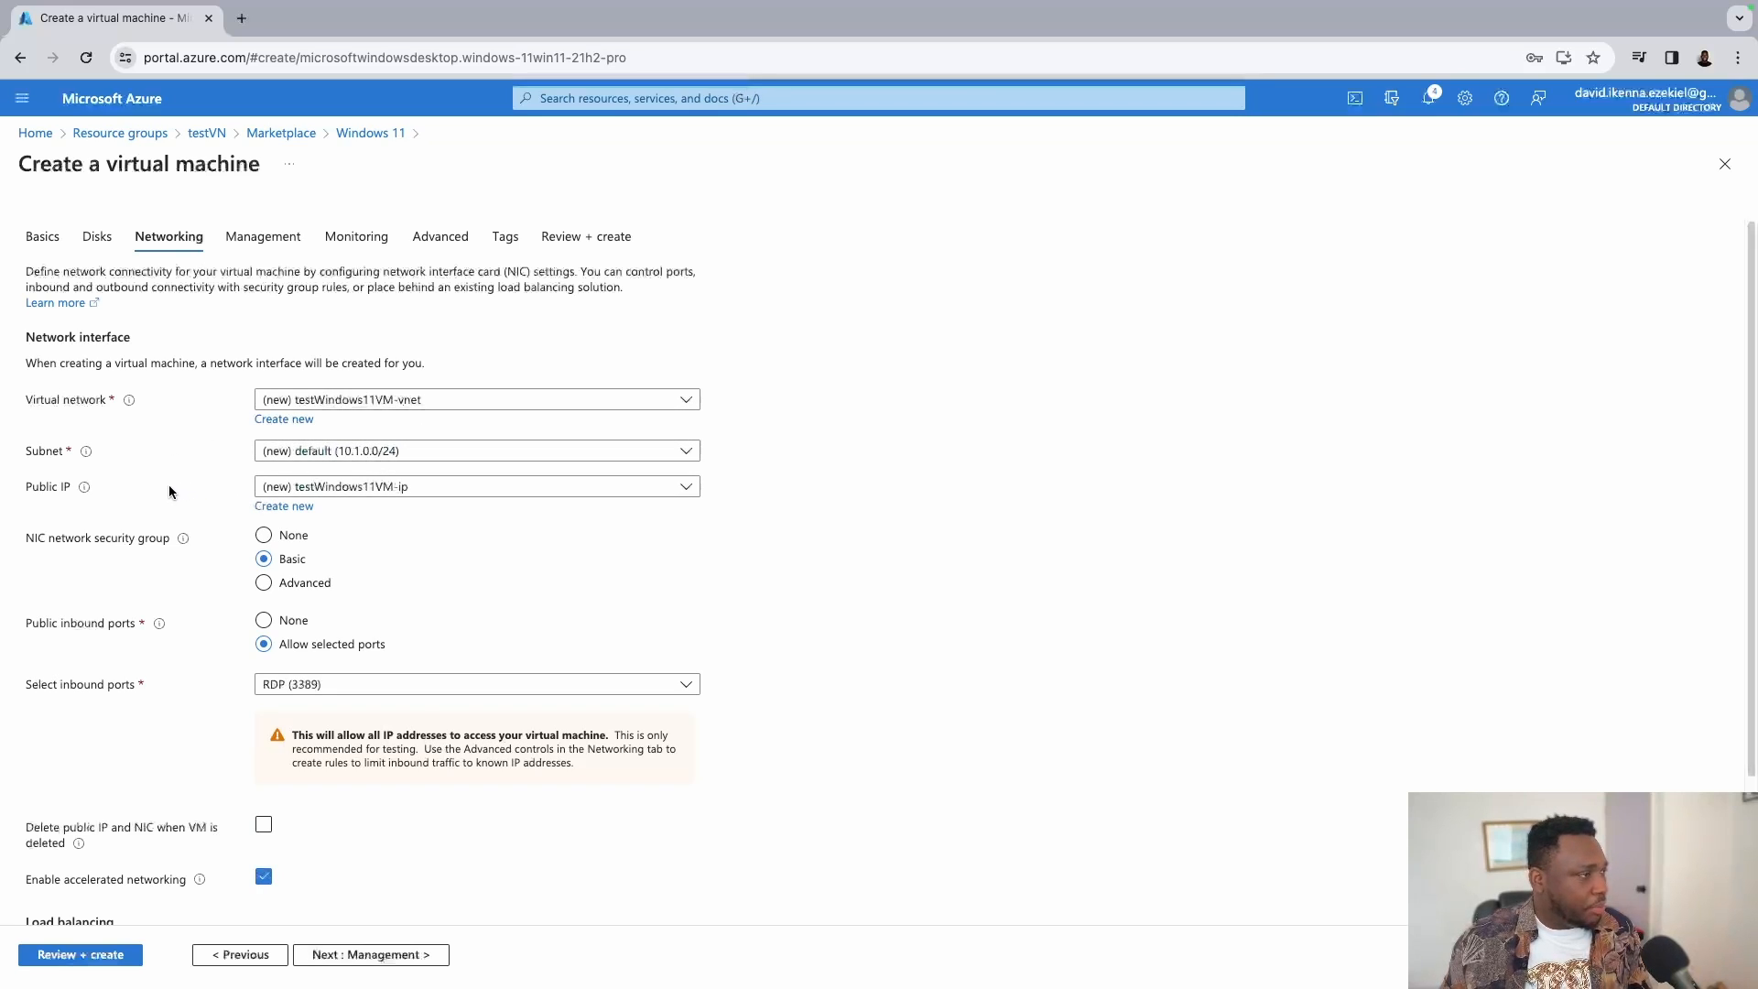
scroll(575, 533, down, 2)
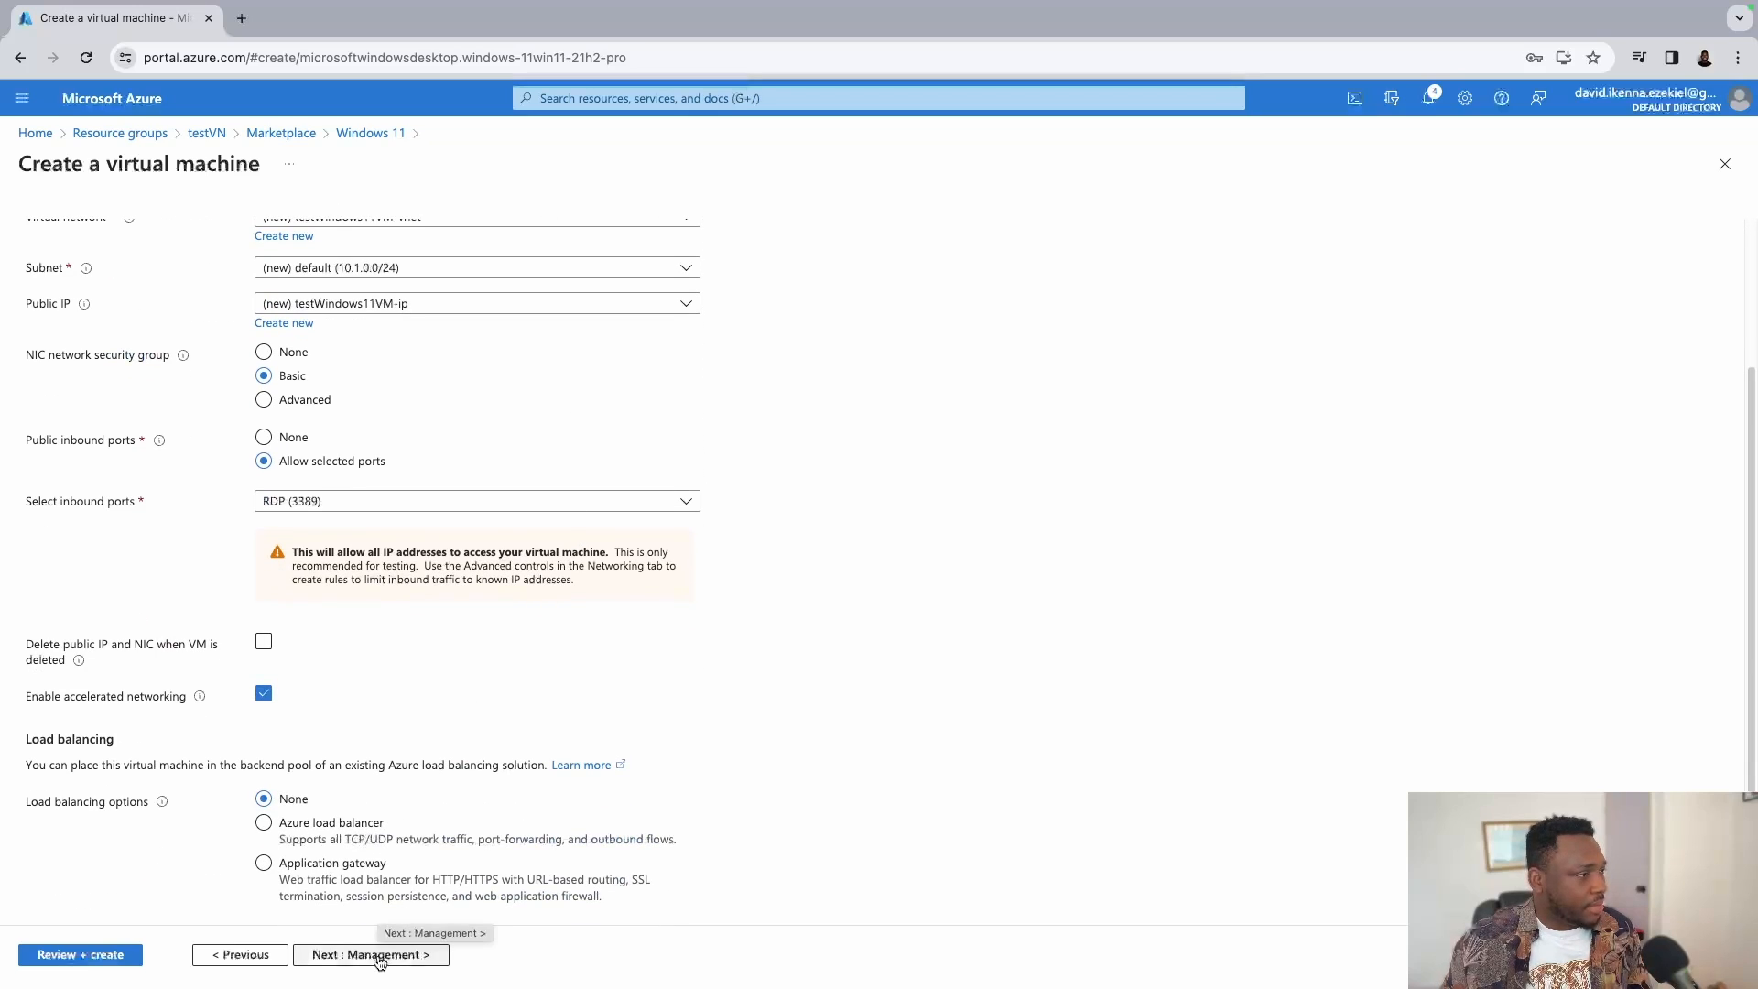
Pass through Management, Monitoring and Advanced unchanged to reach the Tags step.
click(385, 957)
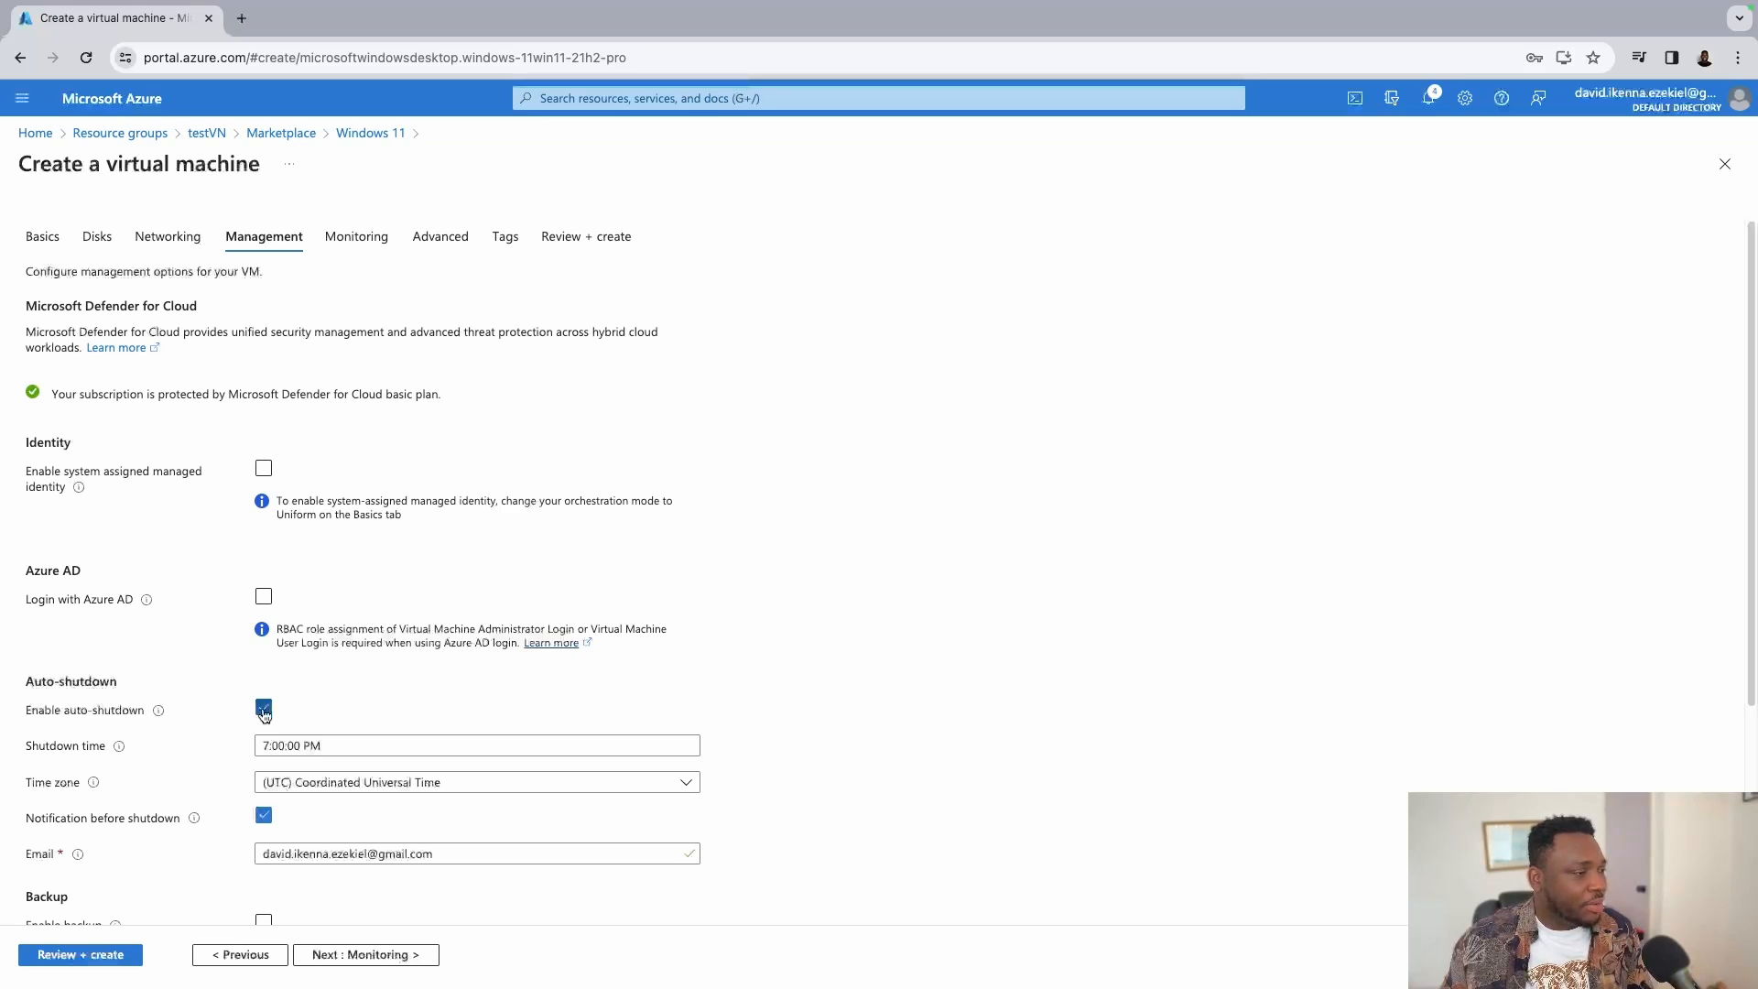
scroll(468, 600, down, 3)
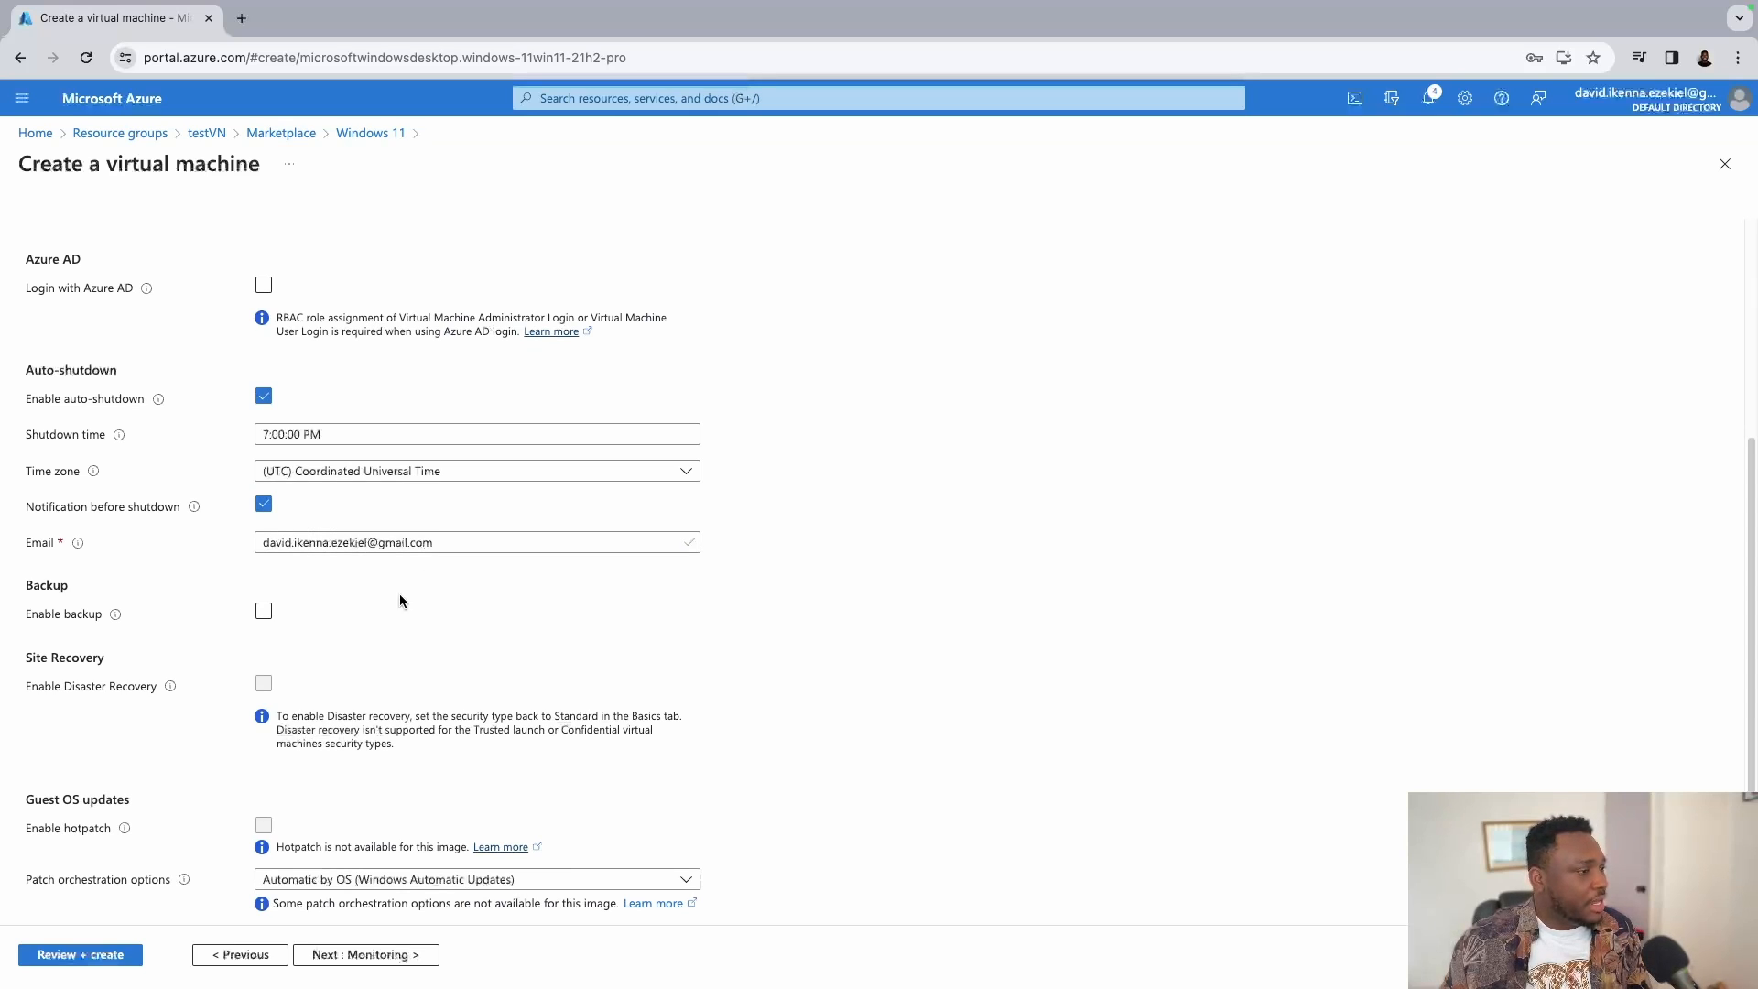
click(386, 954)
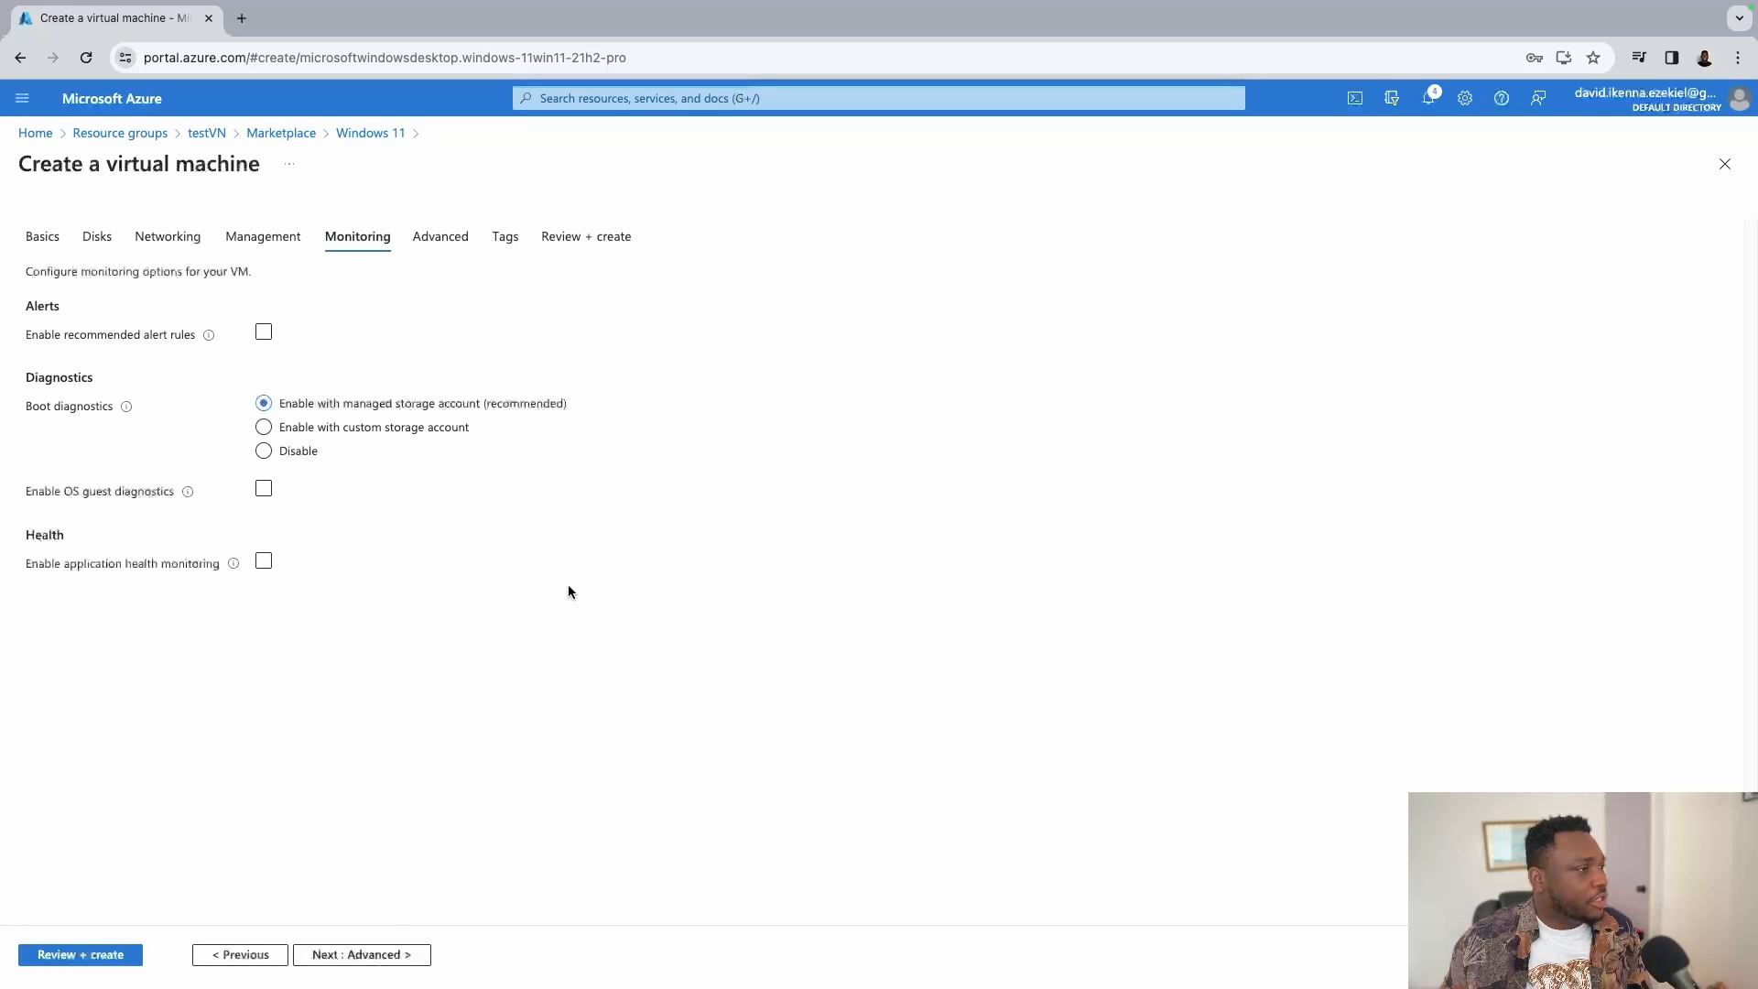
click(306, 426)
click(379, 957)
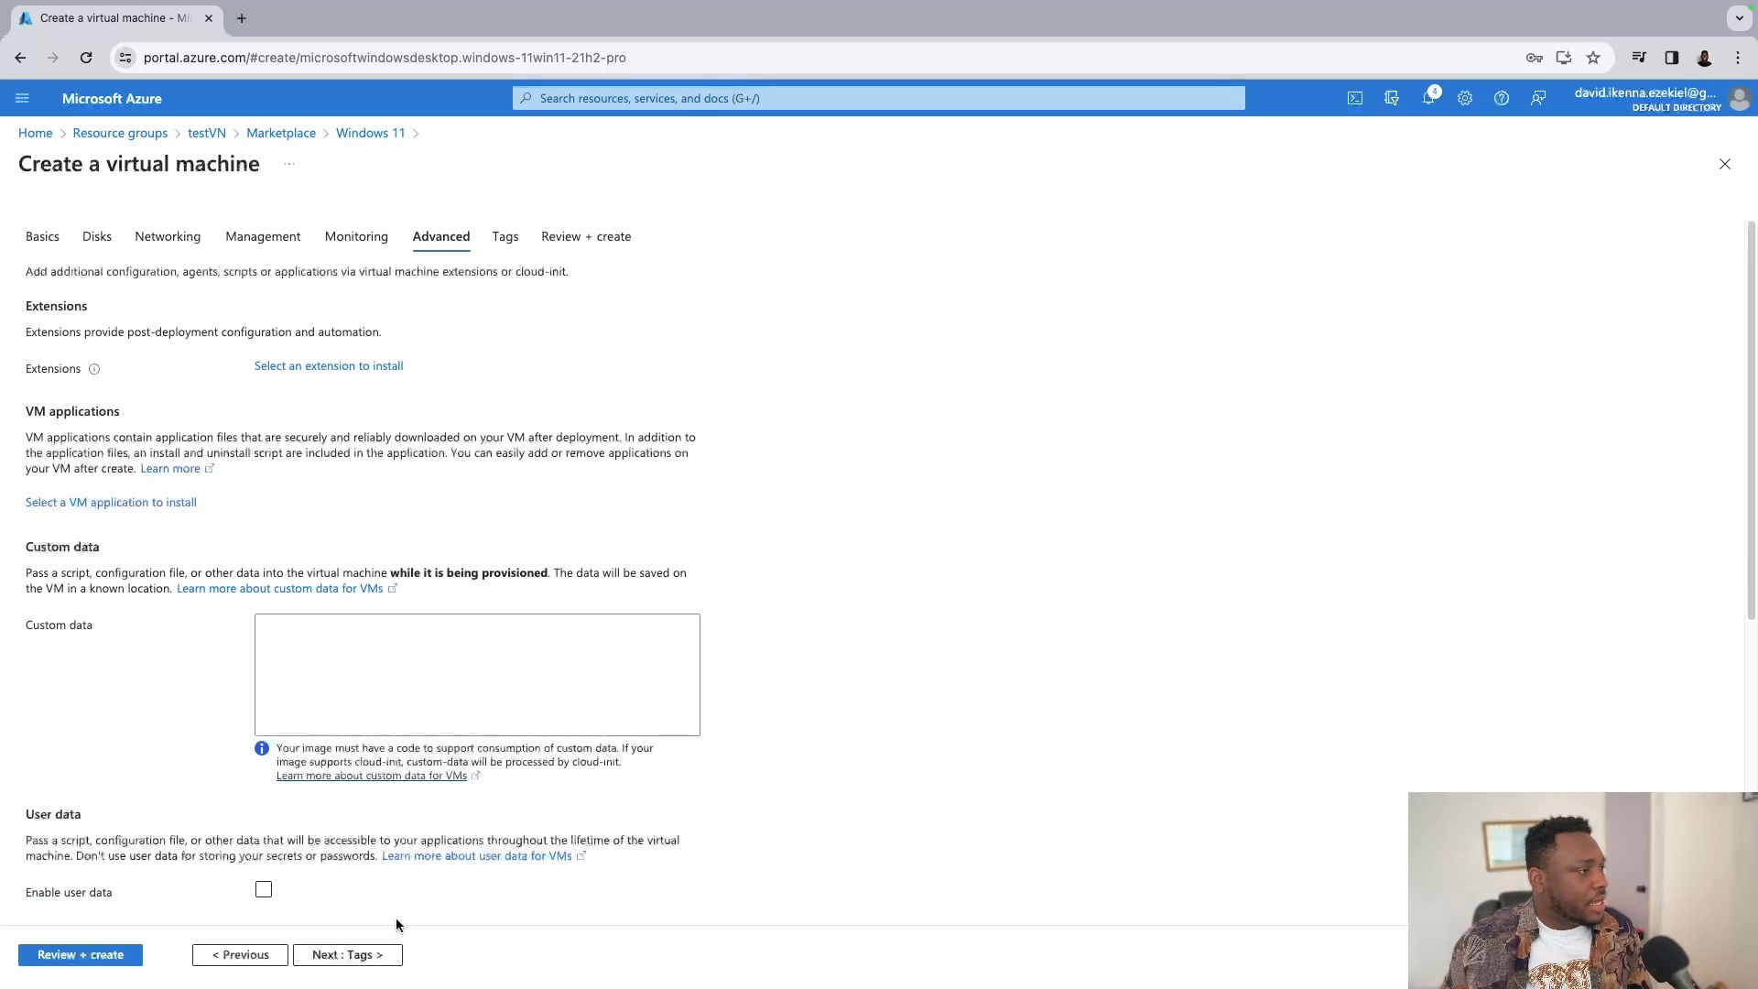
scroll(722, 601, down, 5)
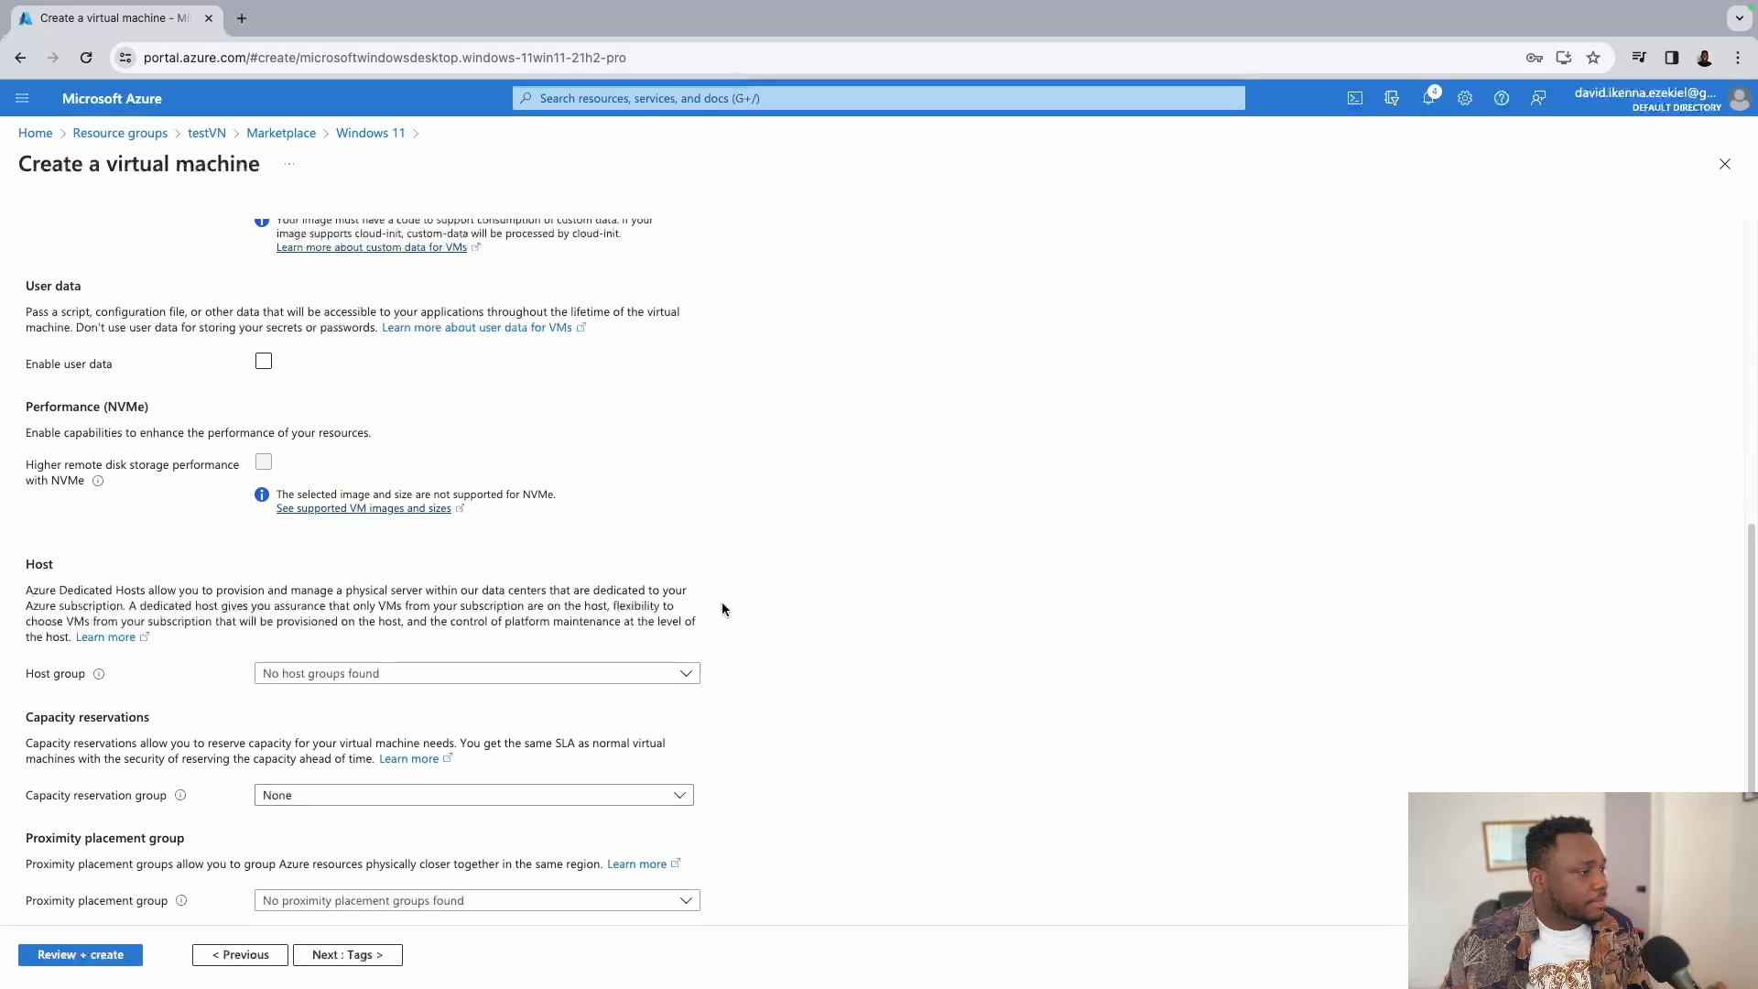
click(383, 955)
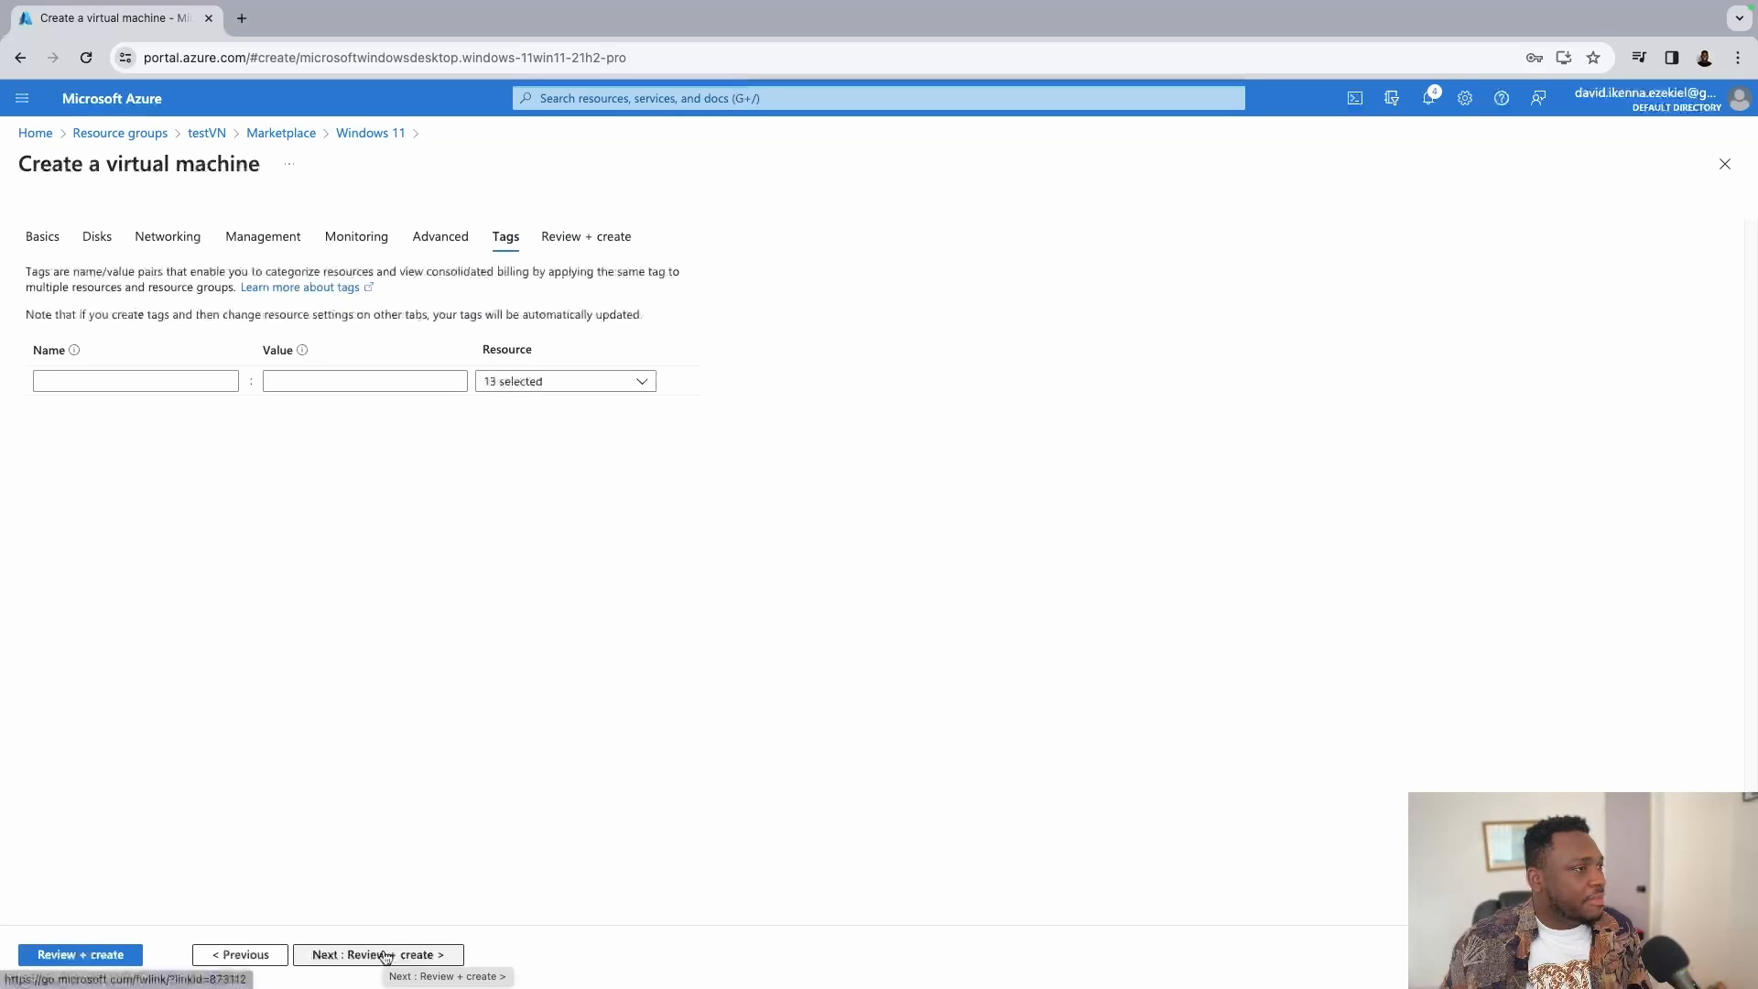
Tick the Windows 10/11 licence box so validation passes, showing Standard D2s v3 at 0.1160 USD/hr.
click(386, 955)
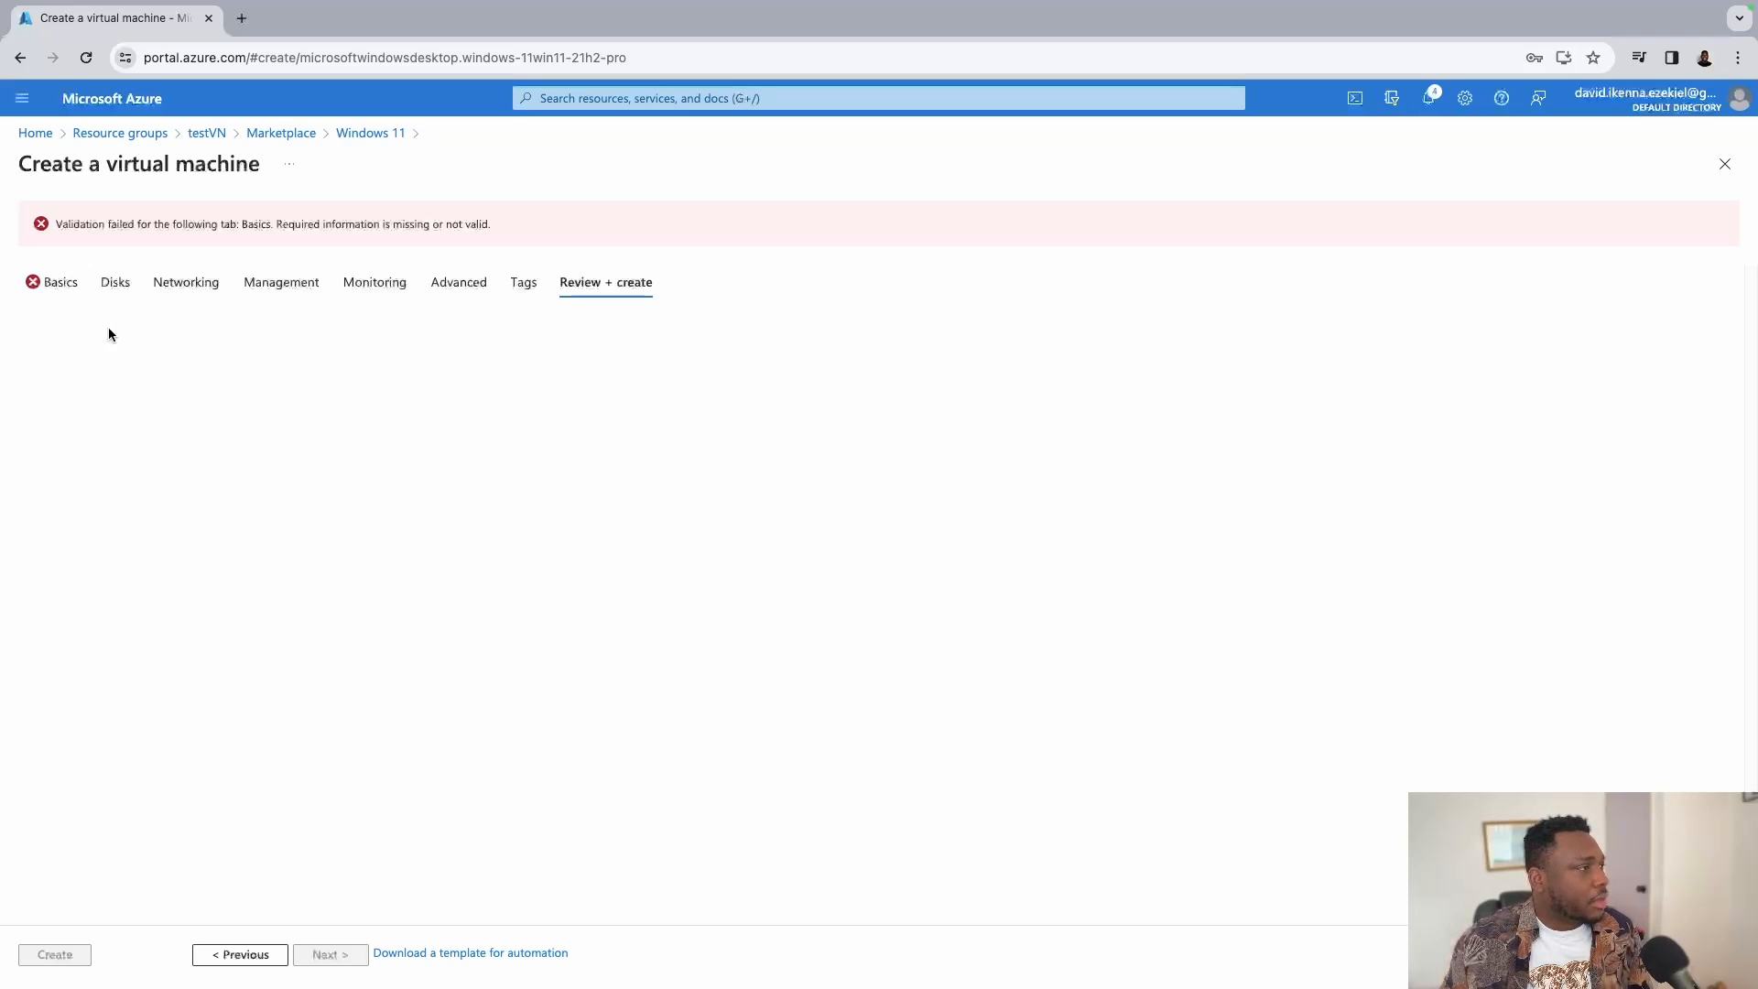
click(47, 273)
scroll(540, 660, down, 10)
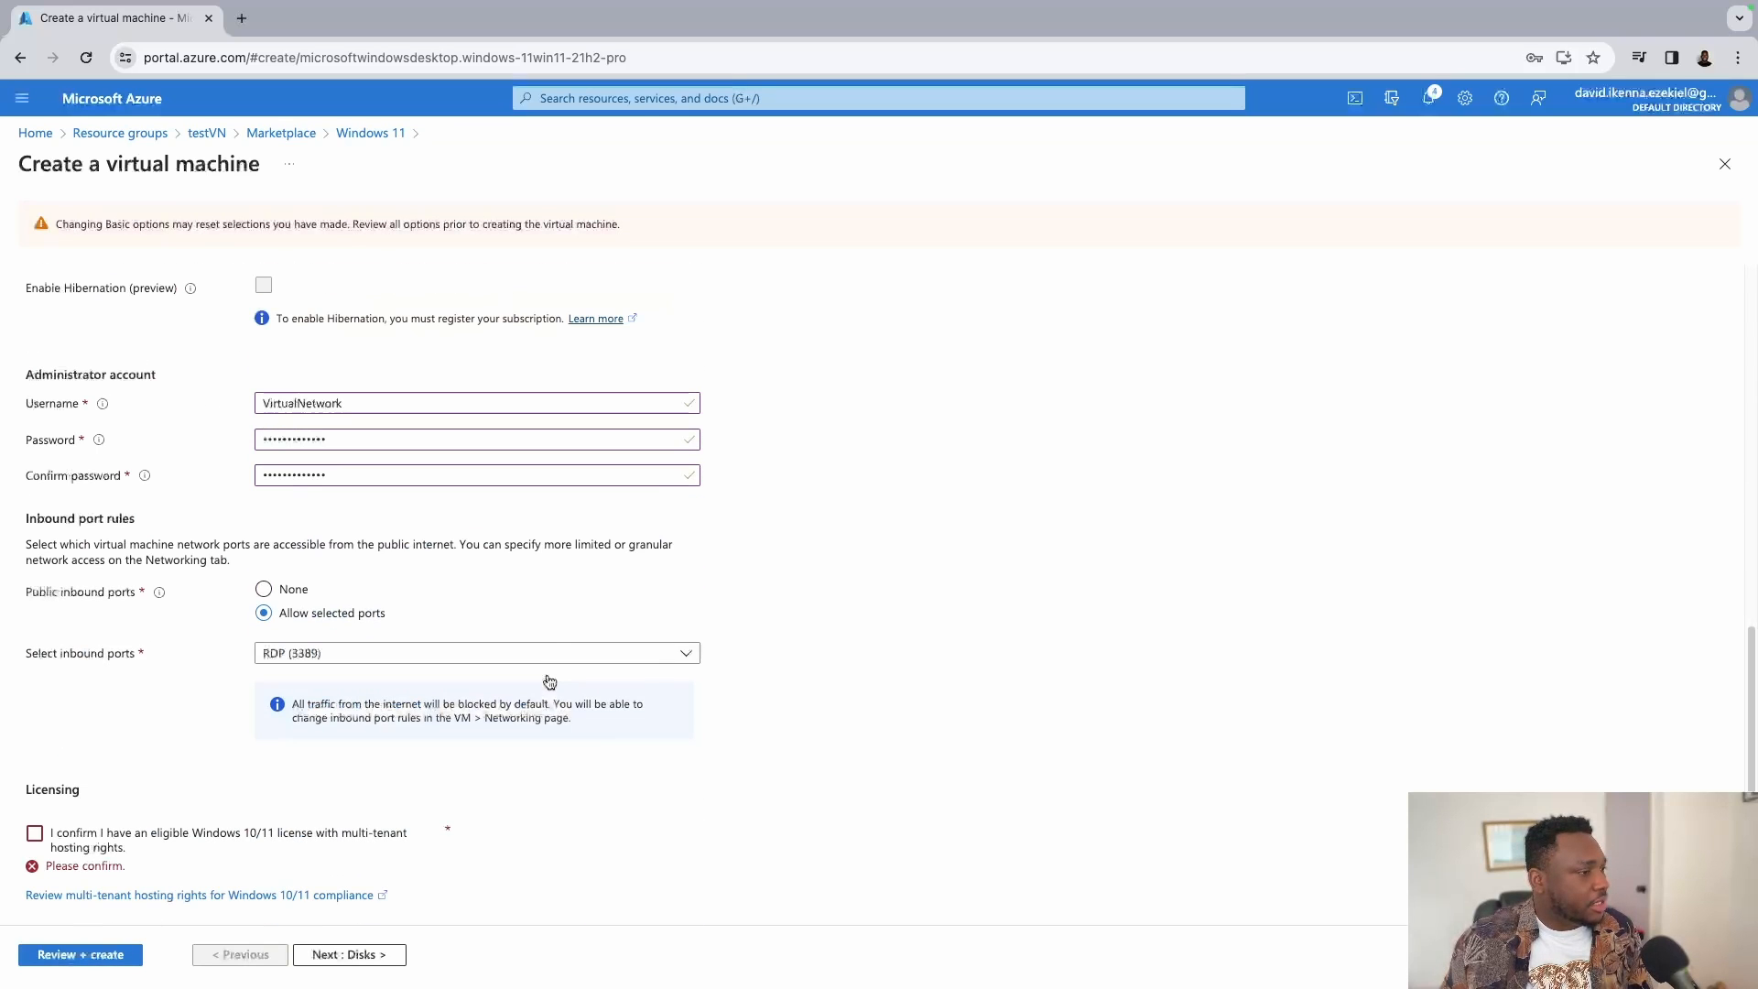
click(34, 835)
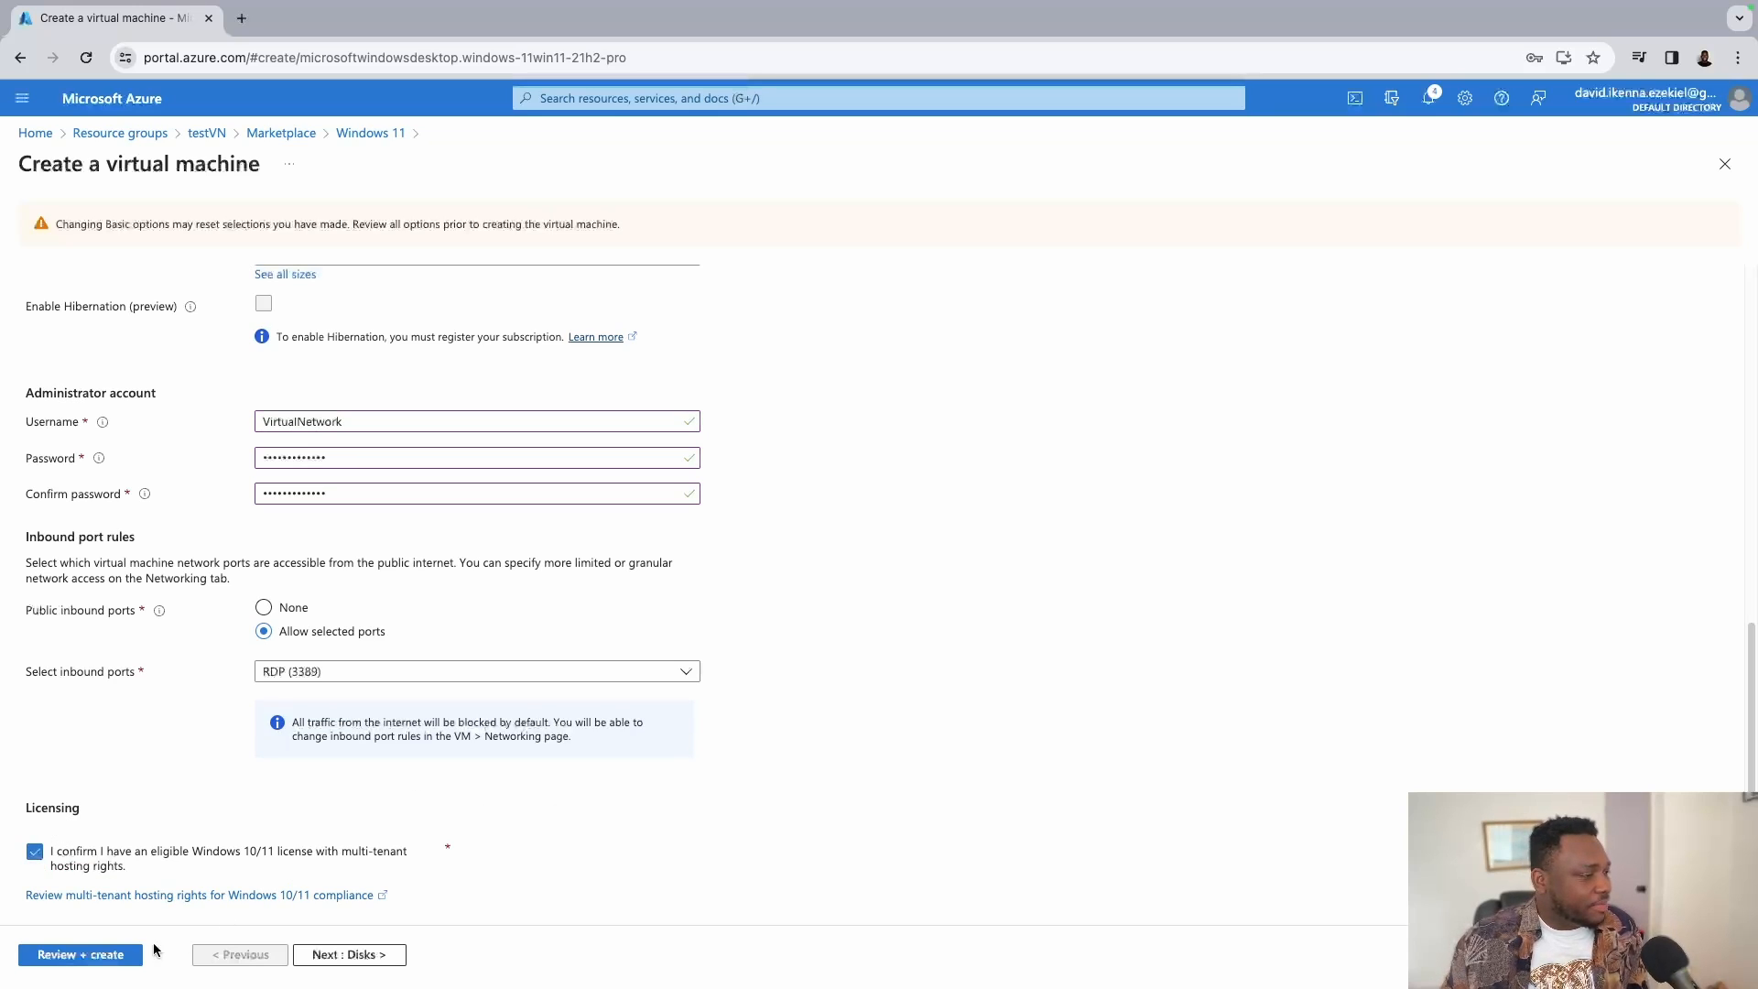
click(107, 955)
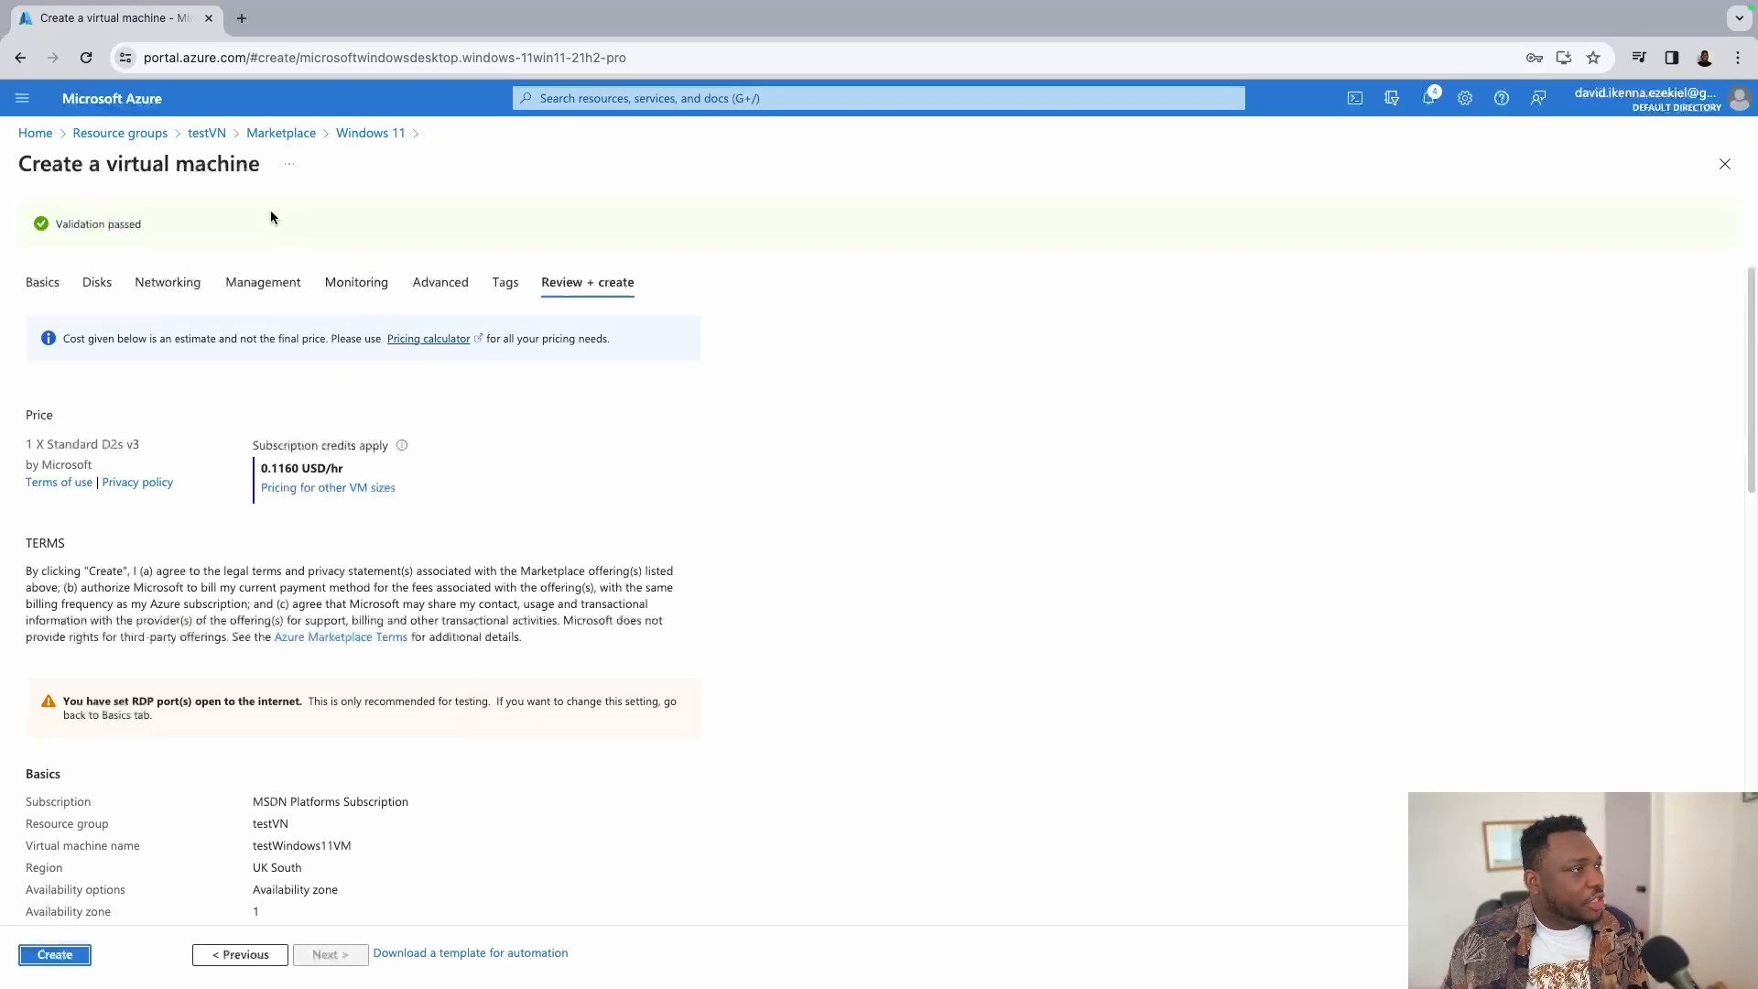
Submit the testWindows11VM creation from the Review + create page.
scroll(514, 336, down, 15)
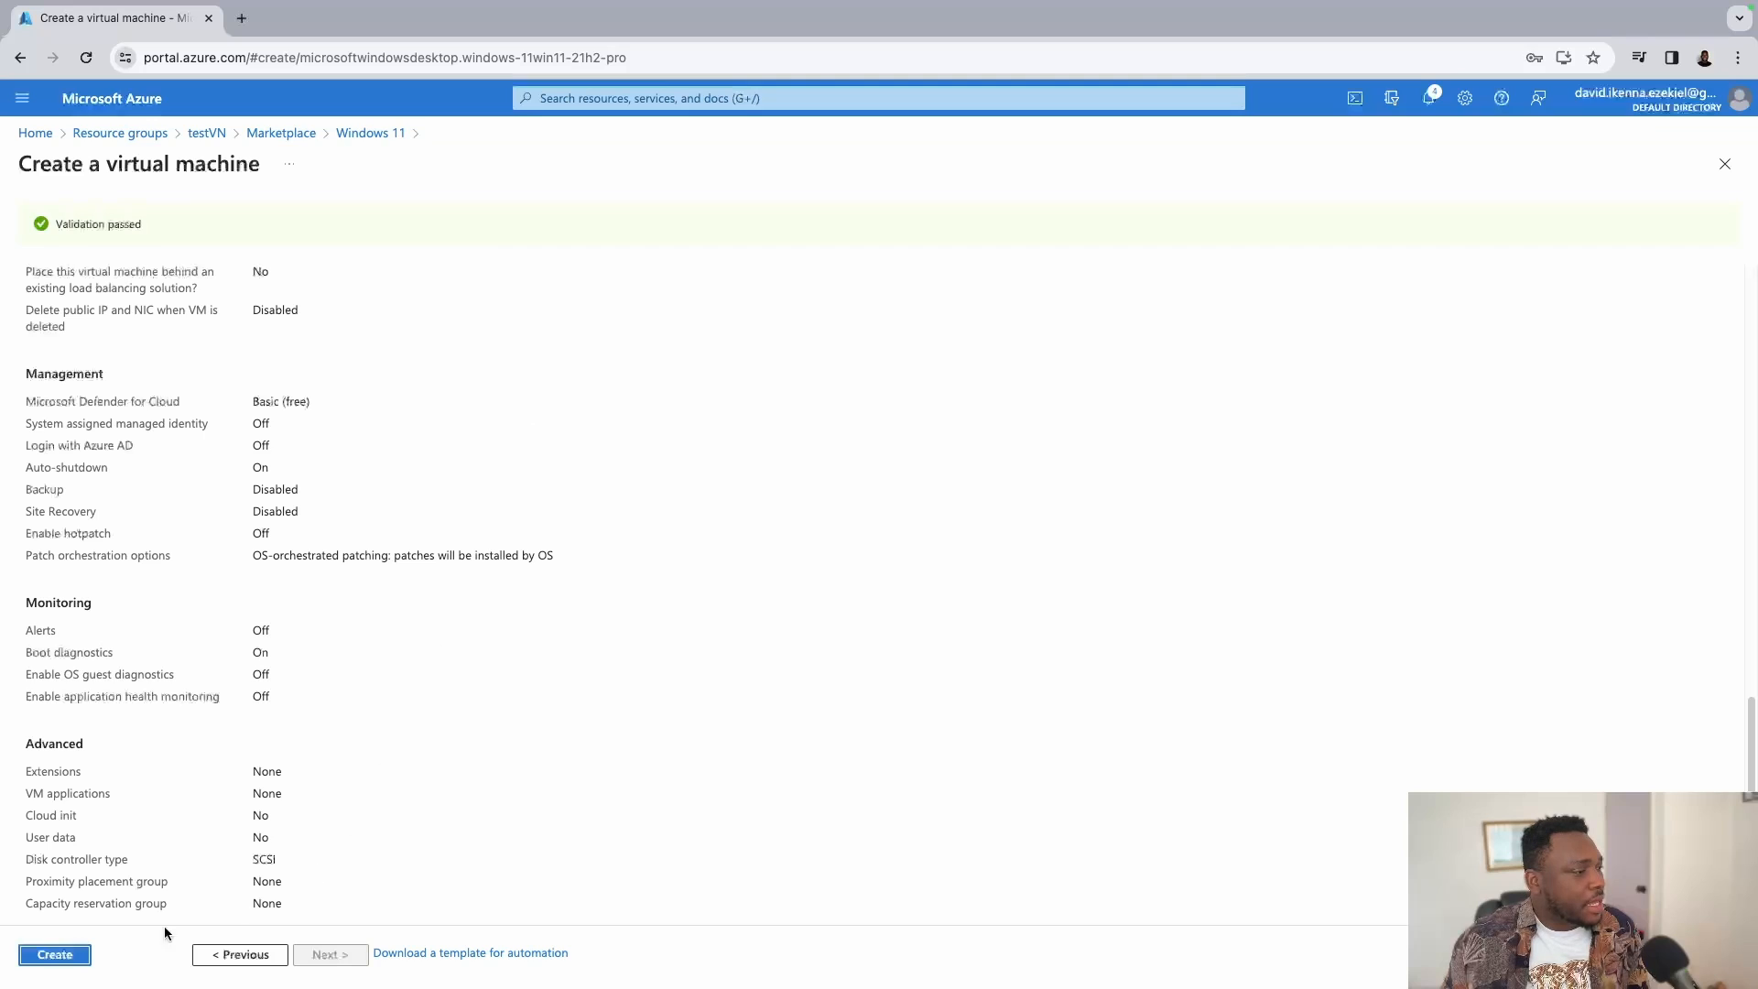
click(57, 955)
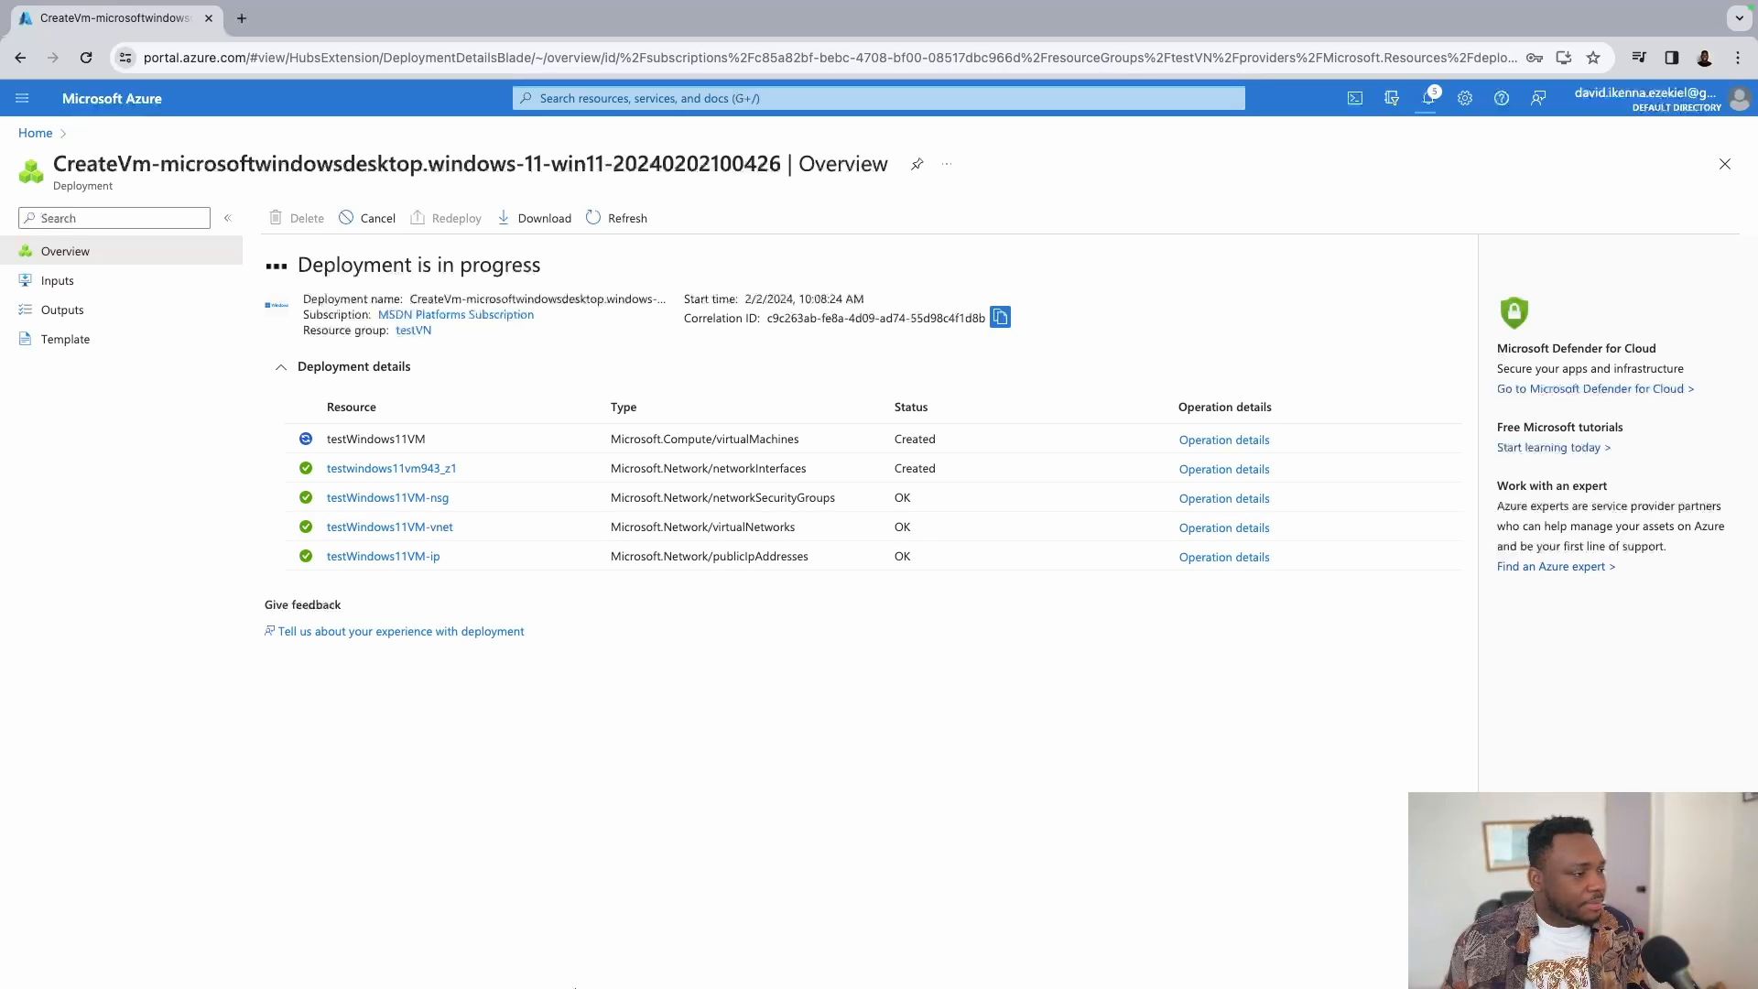
Find Microsoft Remote Desktop in the App Store by searching 'rdp', then open Finder.
mouse_move(419, 985)
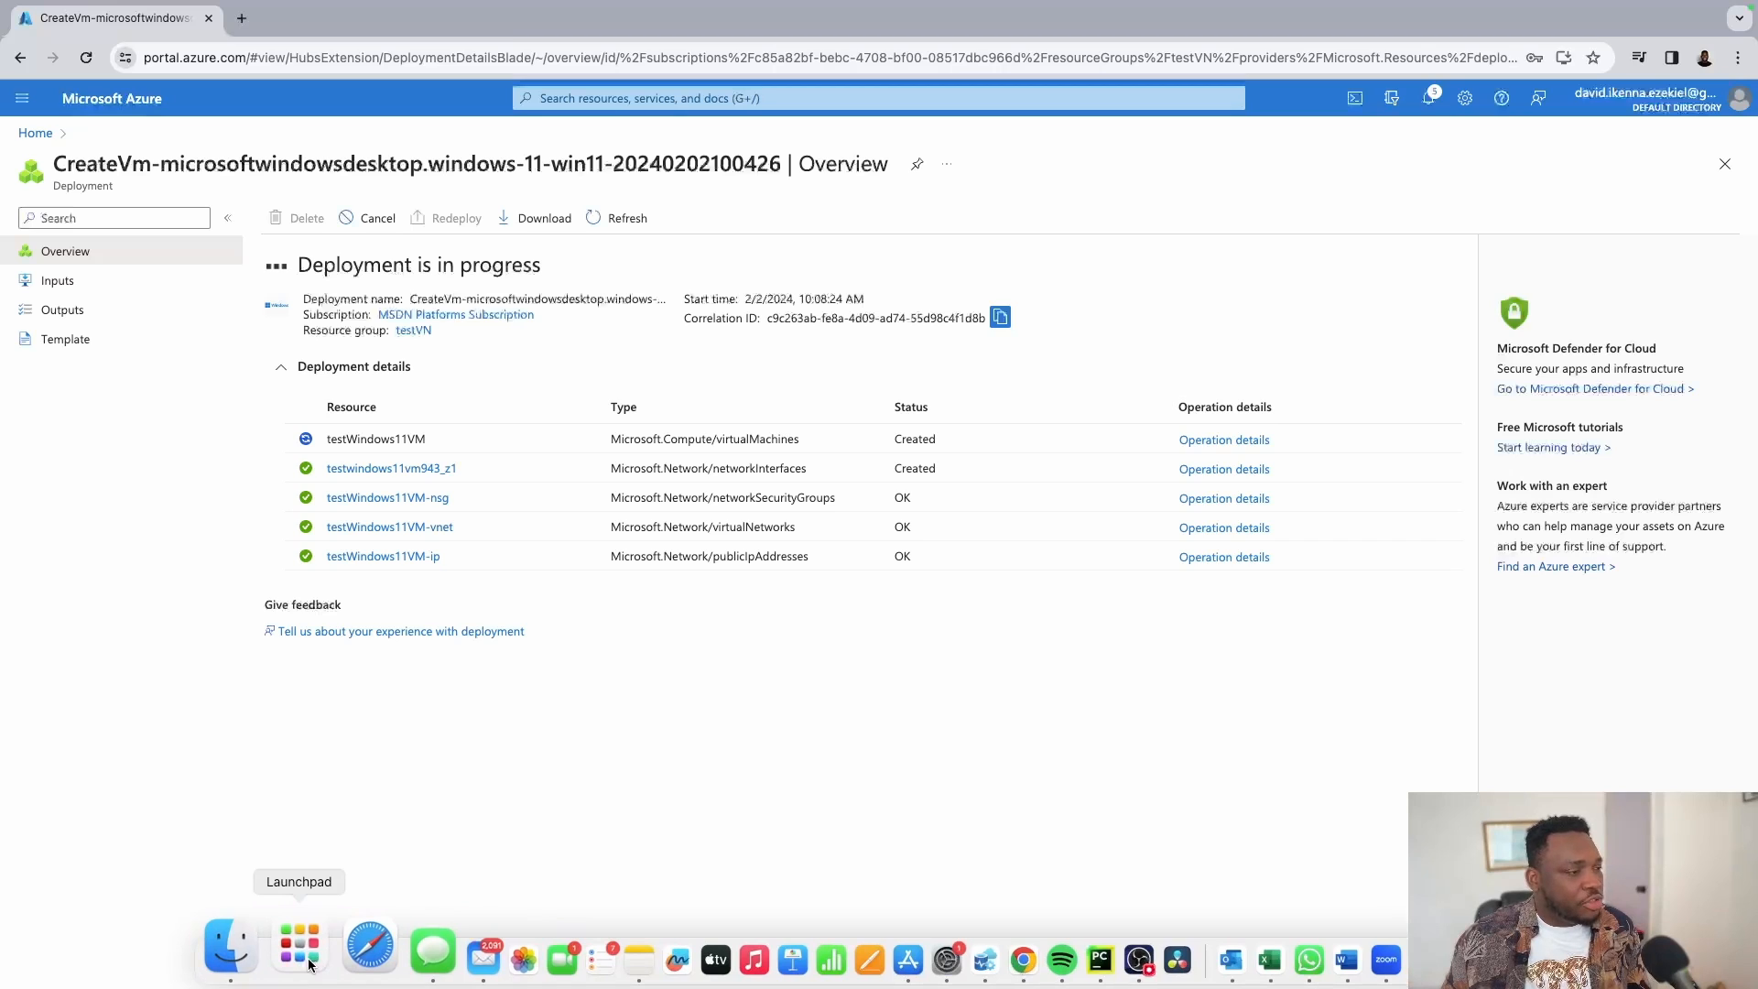
click(299, 952)
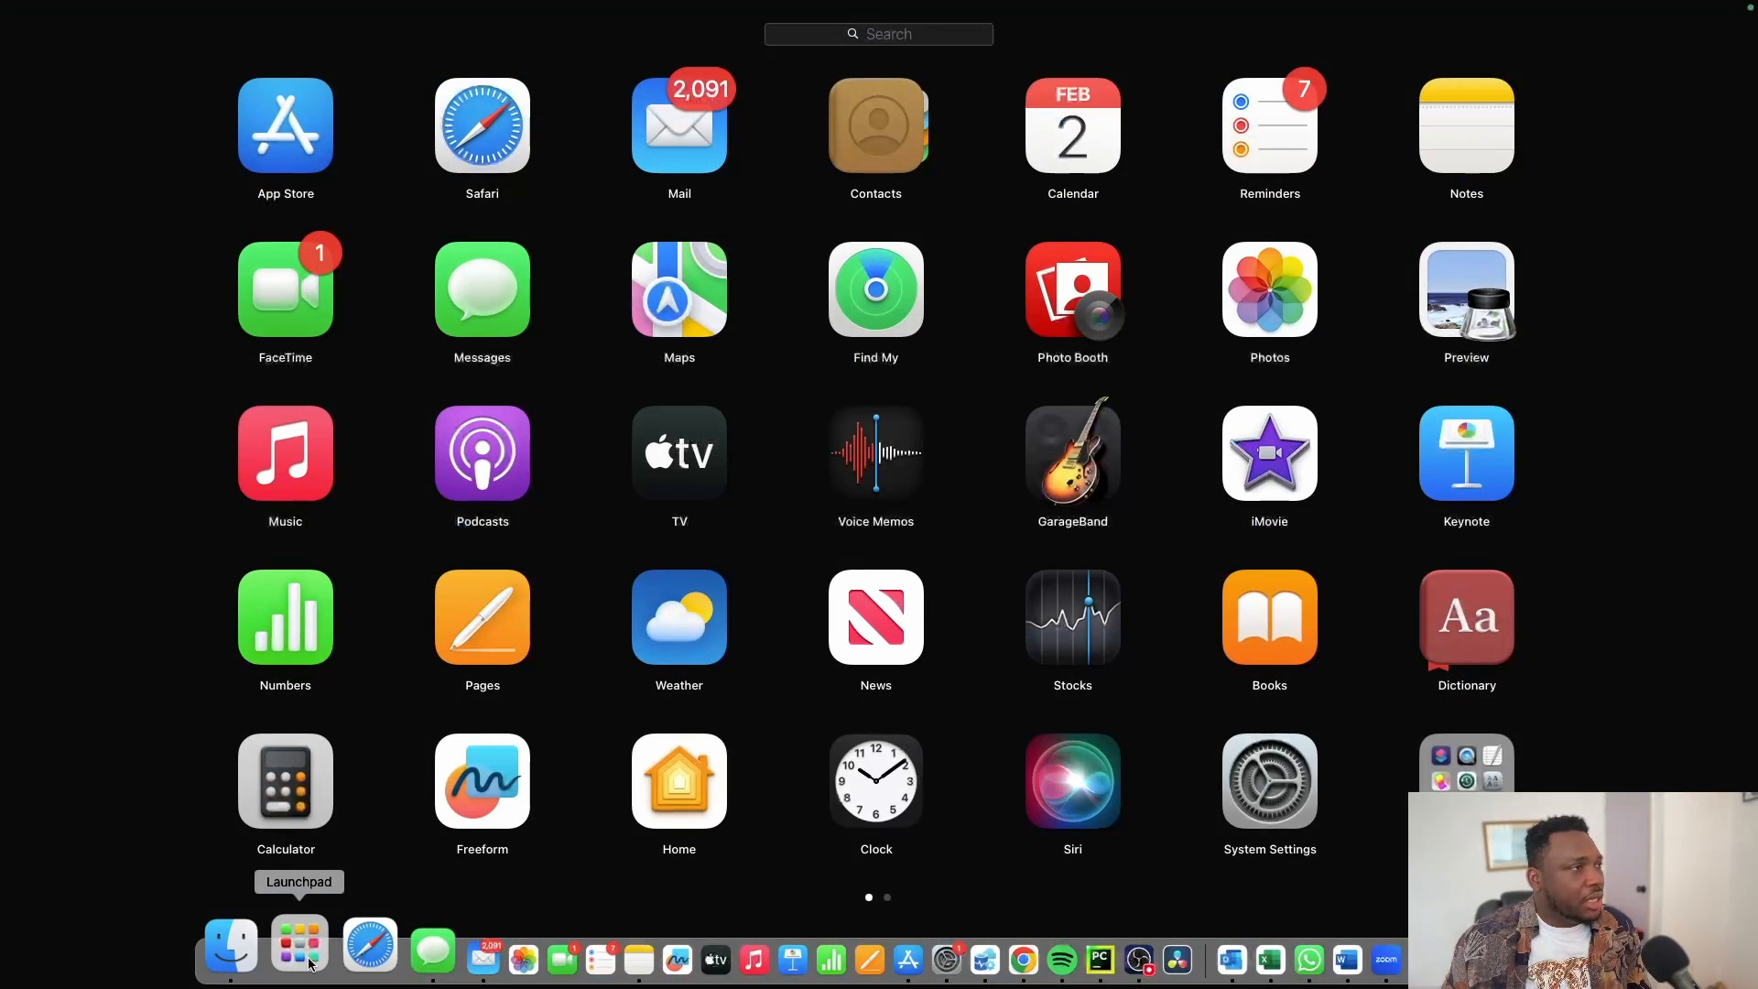
click(927, 42)
text(app)
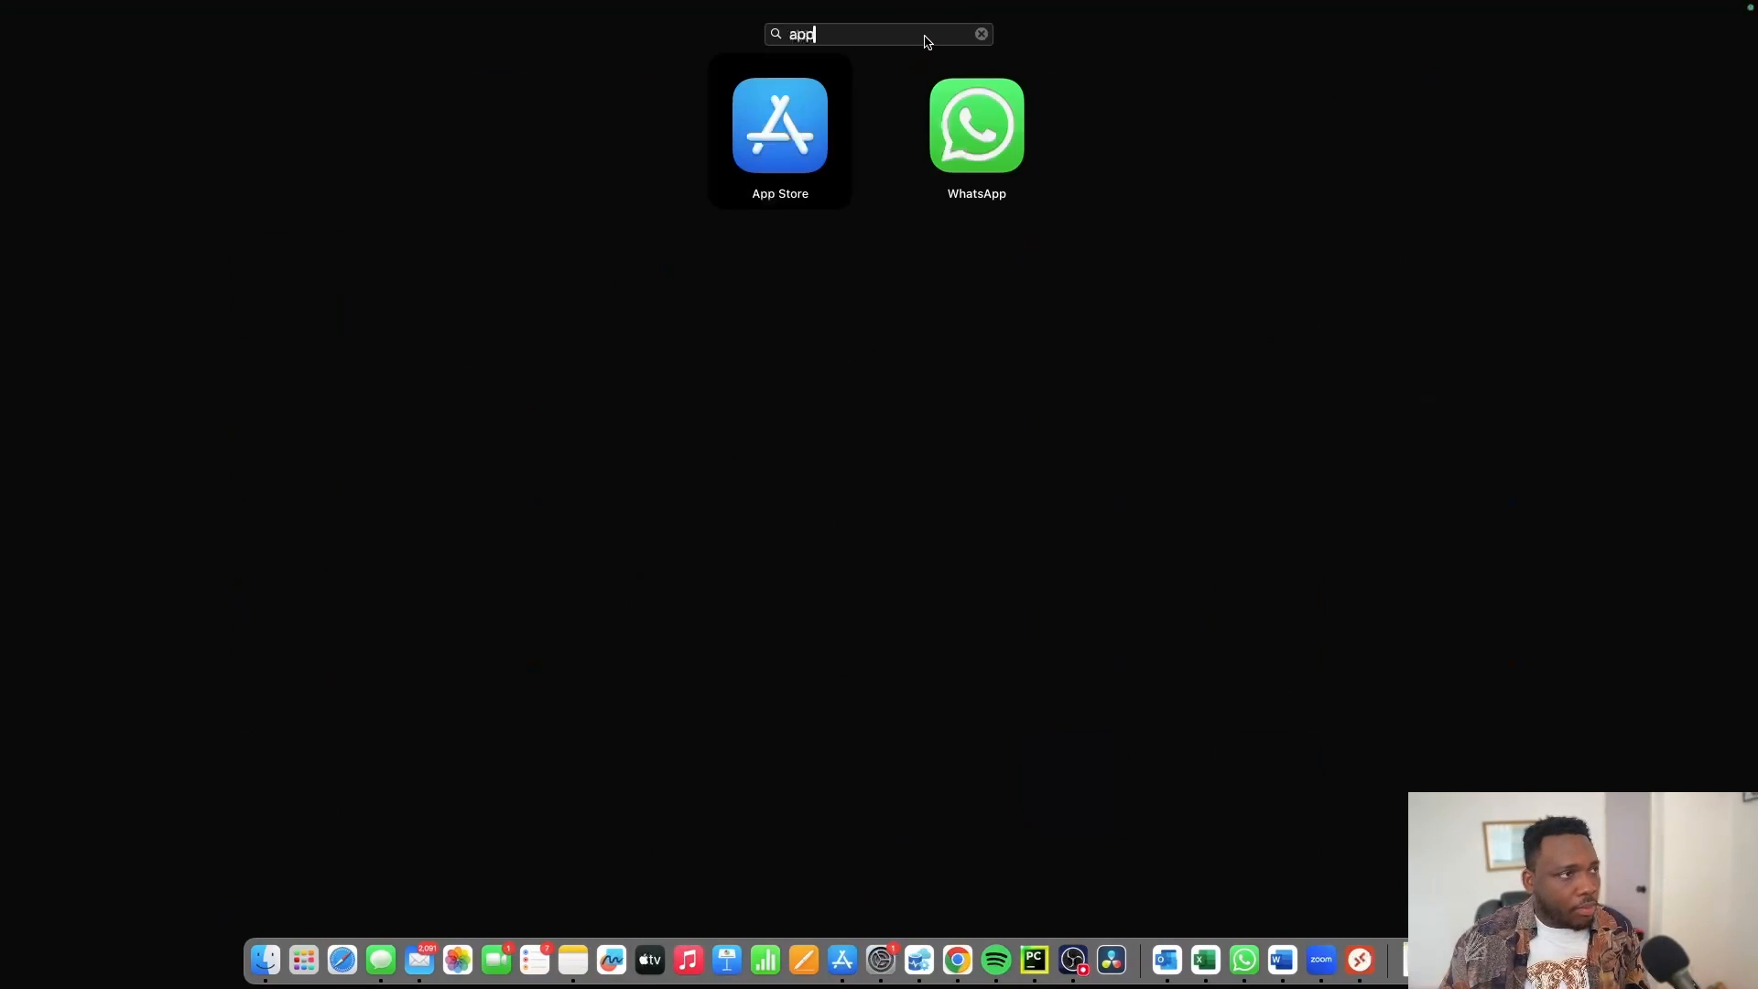
click(769, 135)
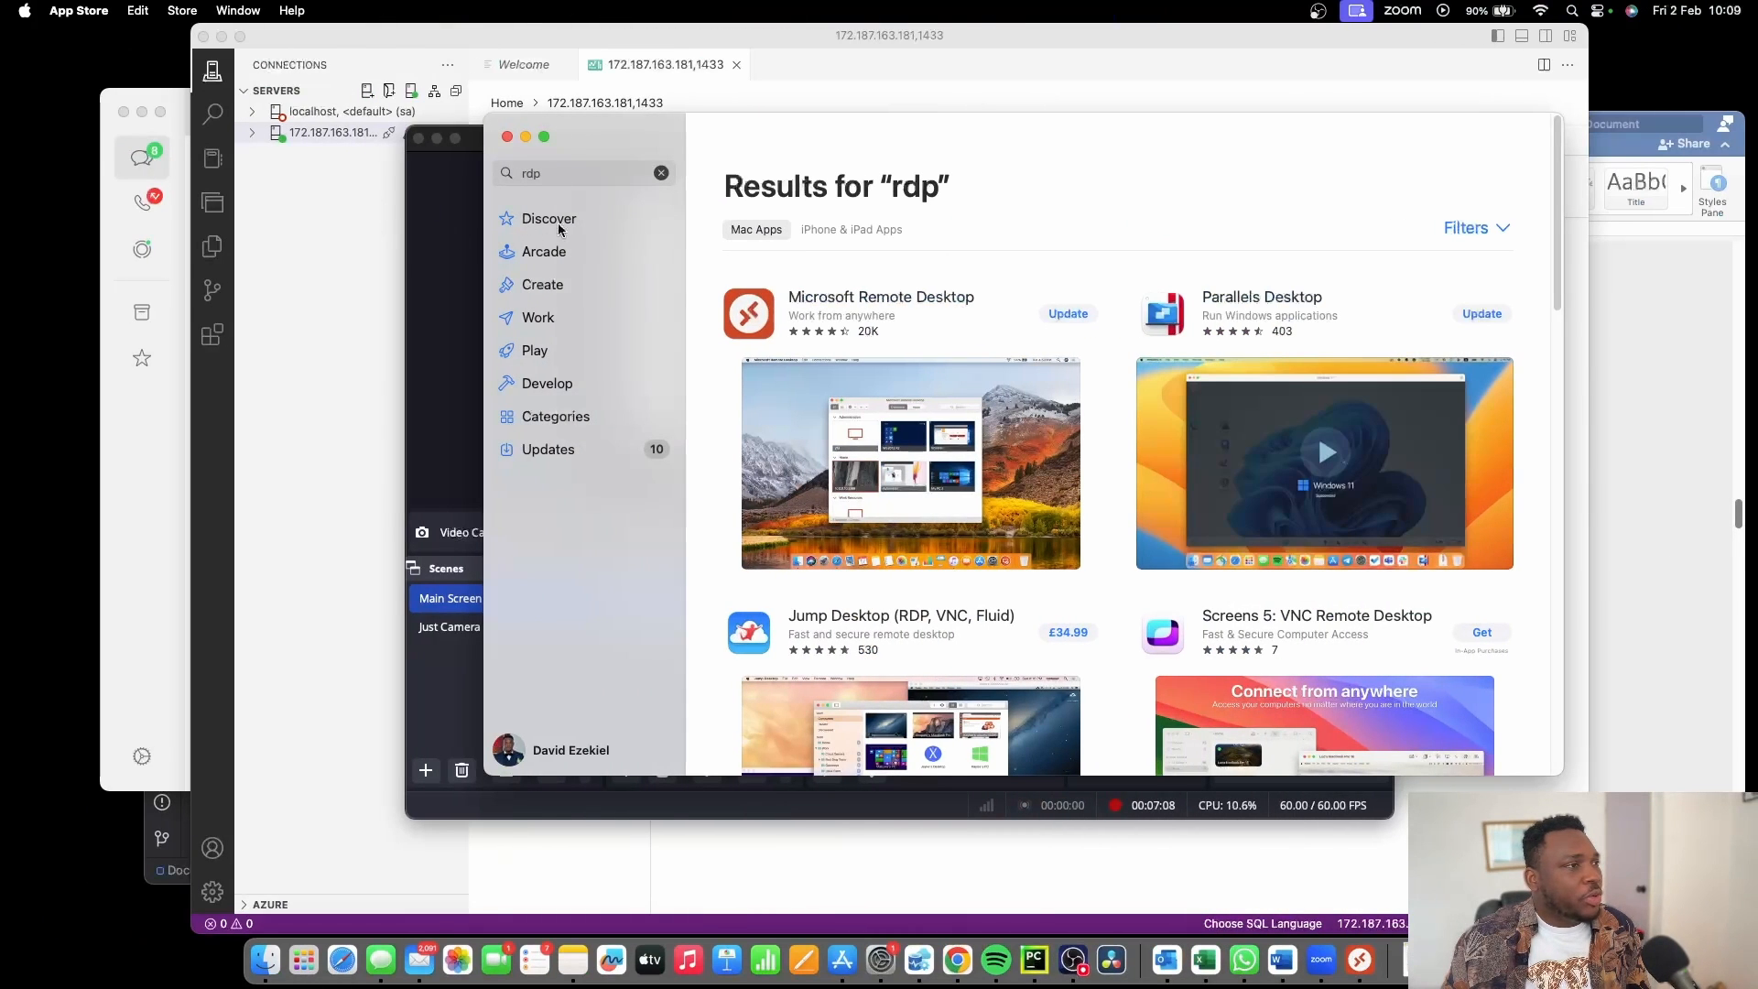
click(556, 174)
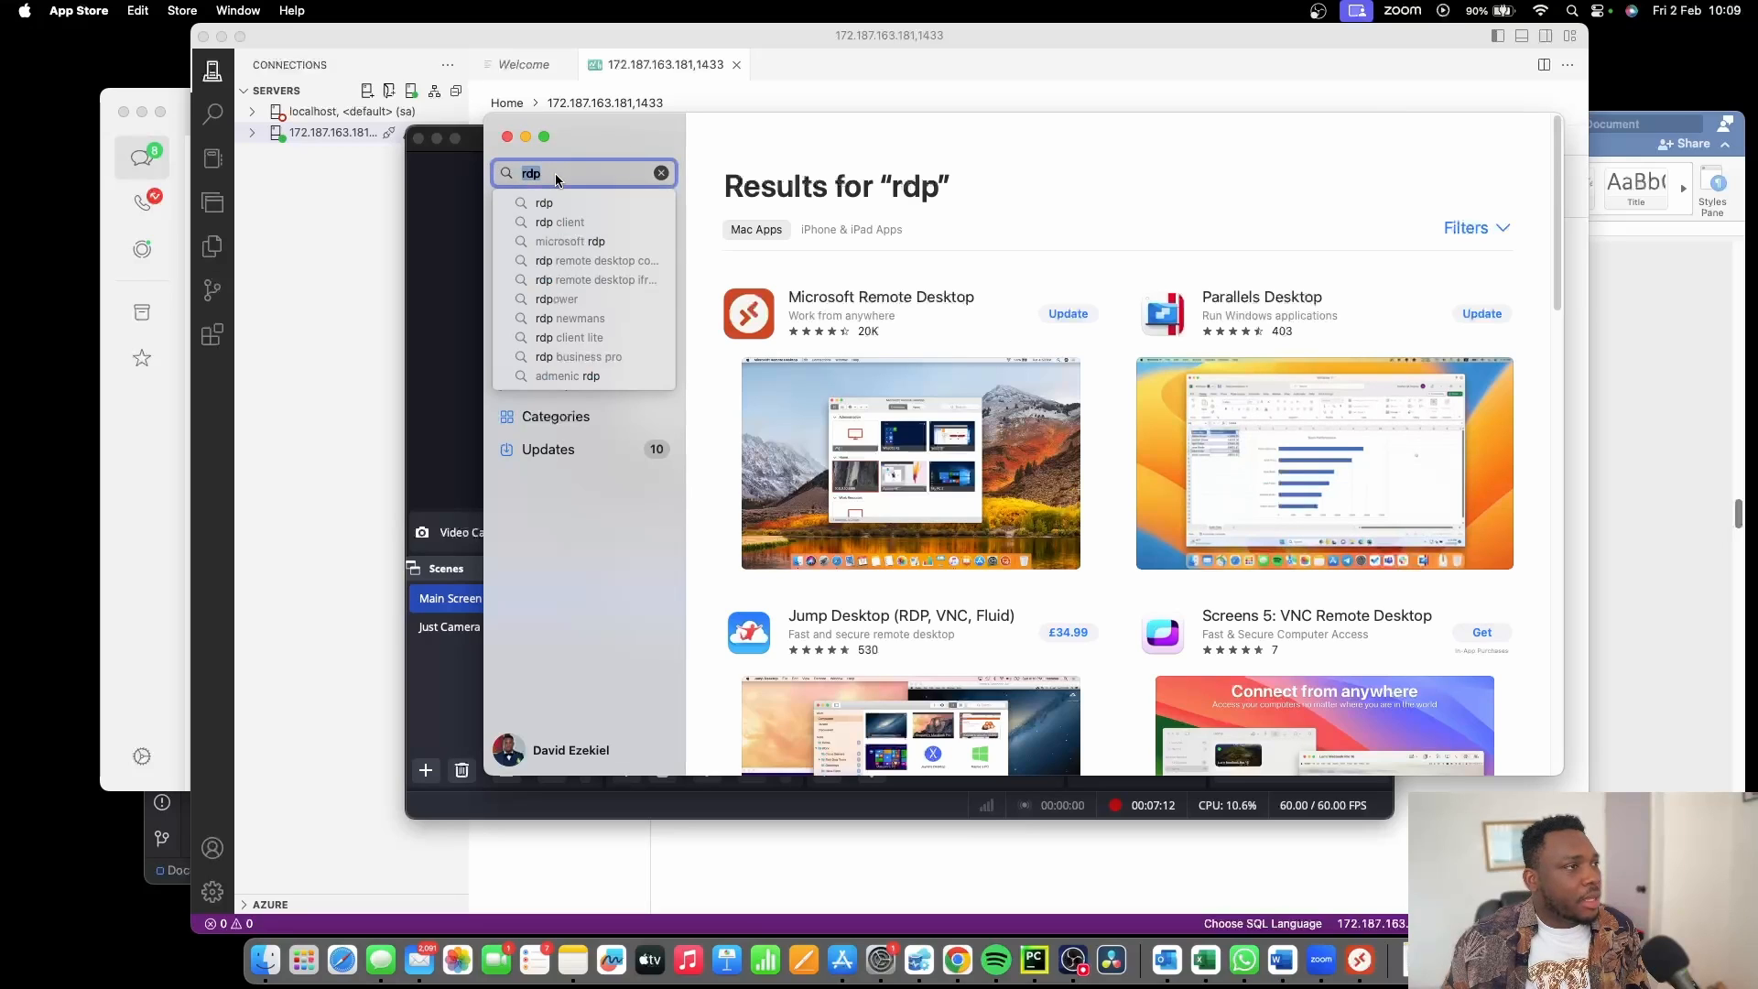
click(1016, 146)
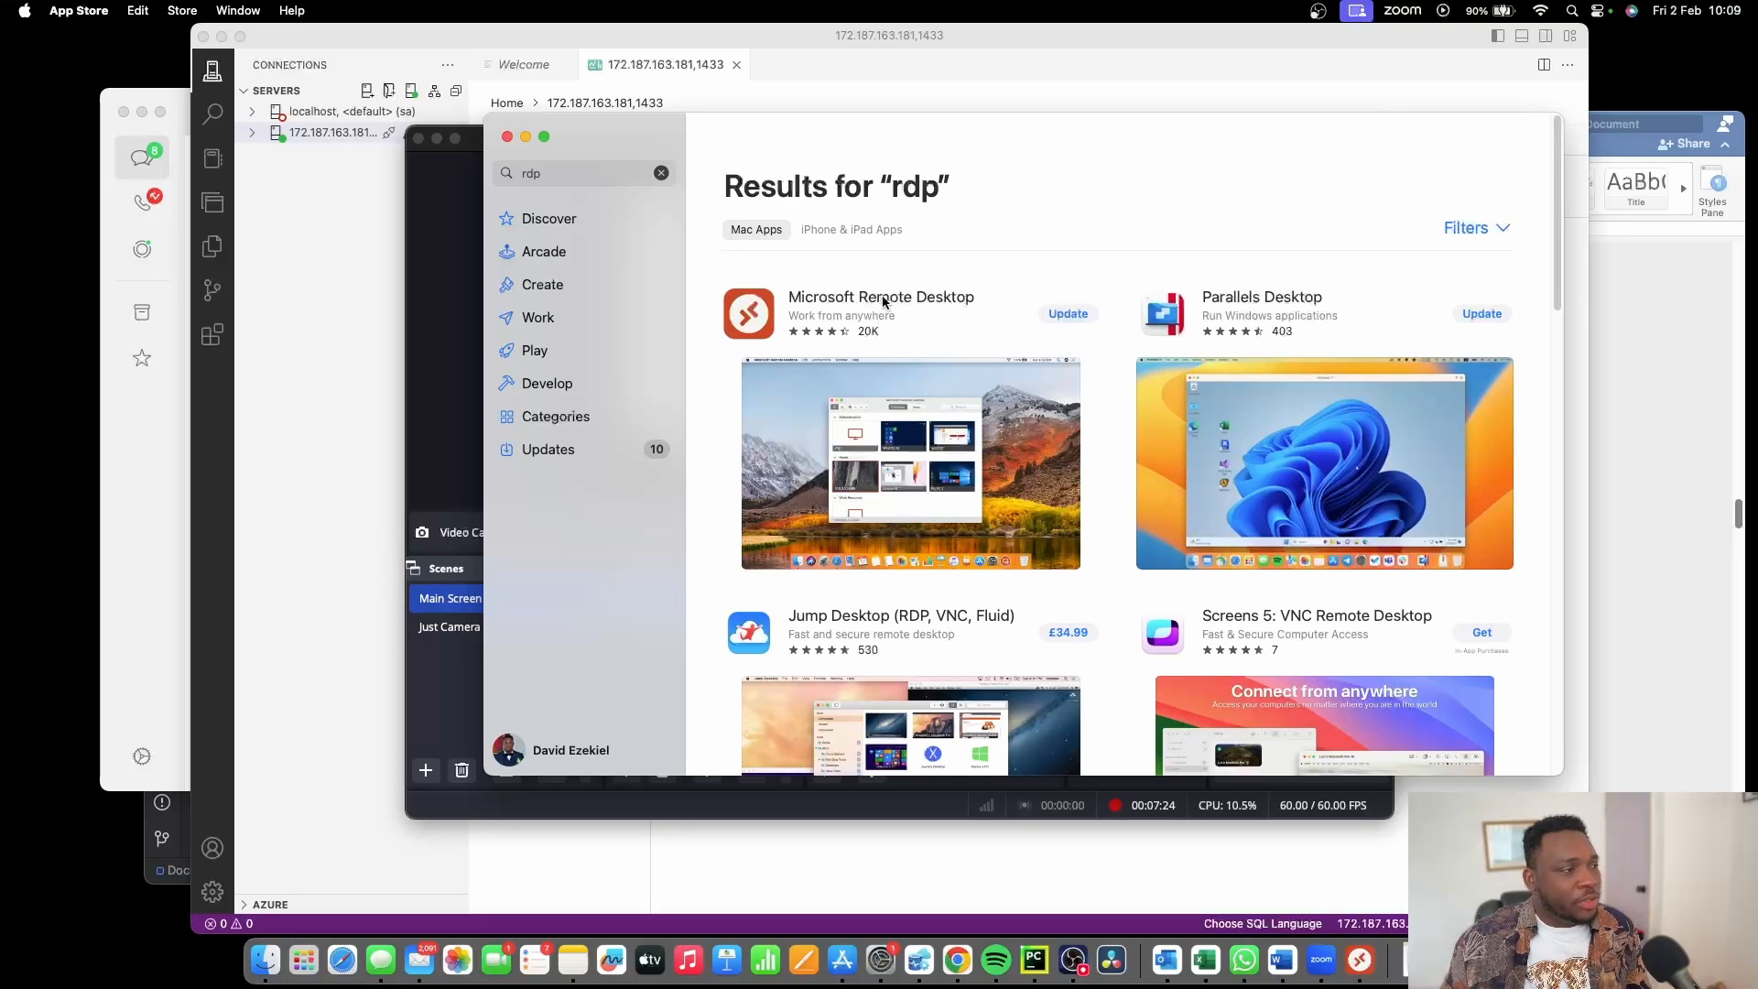
click(265, 949)
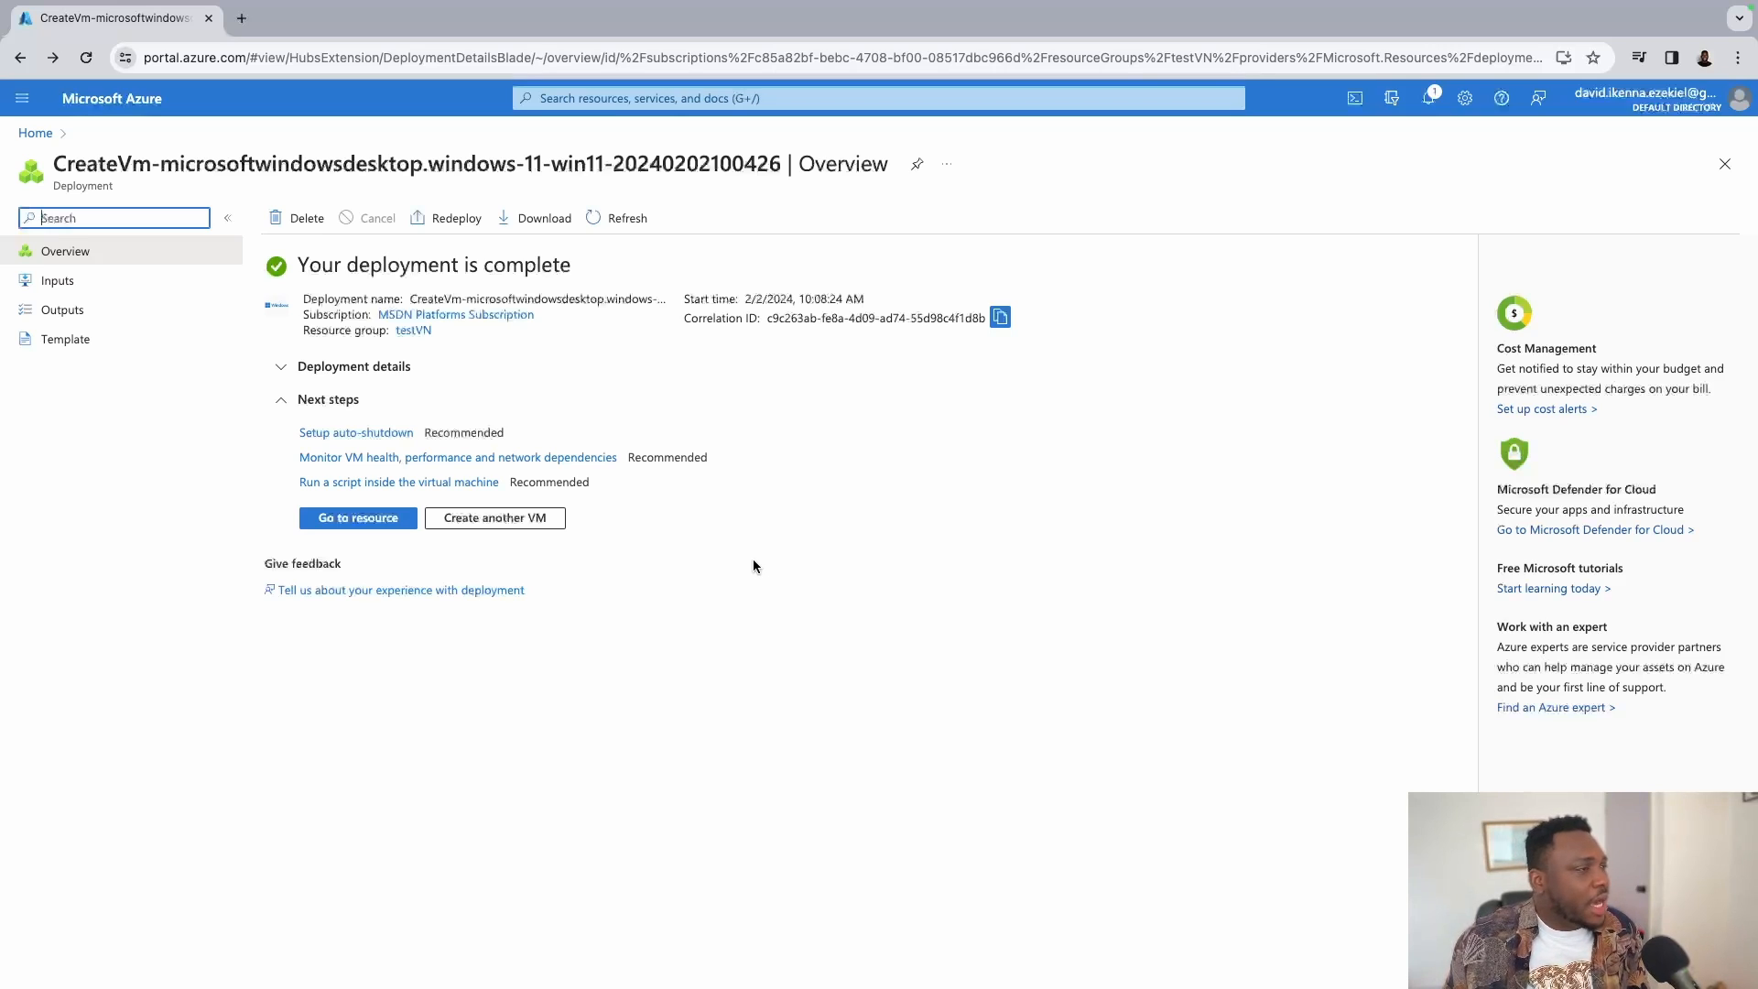
Go to the testWindows11VM resource from the completed deployment page.
click(383, 518)
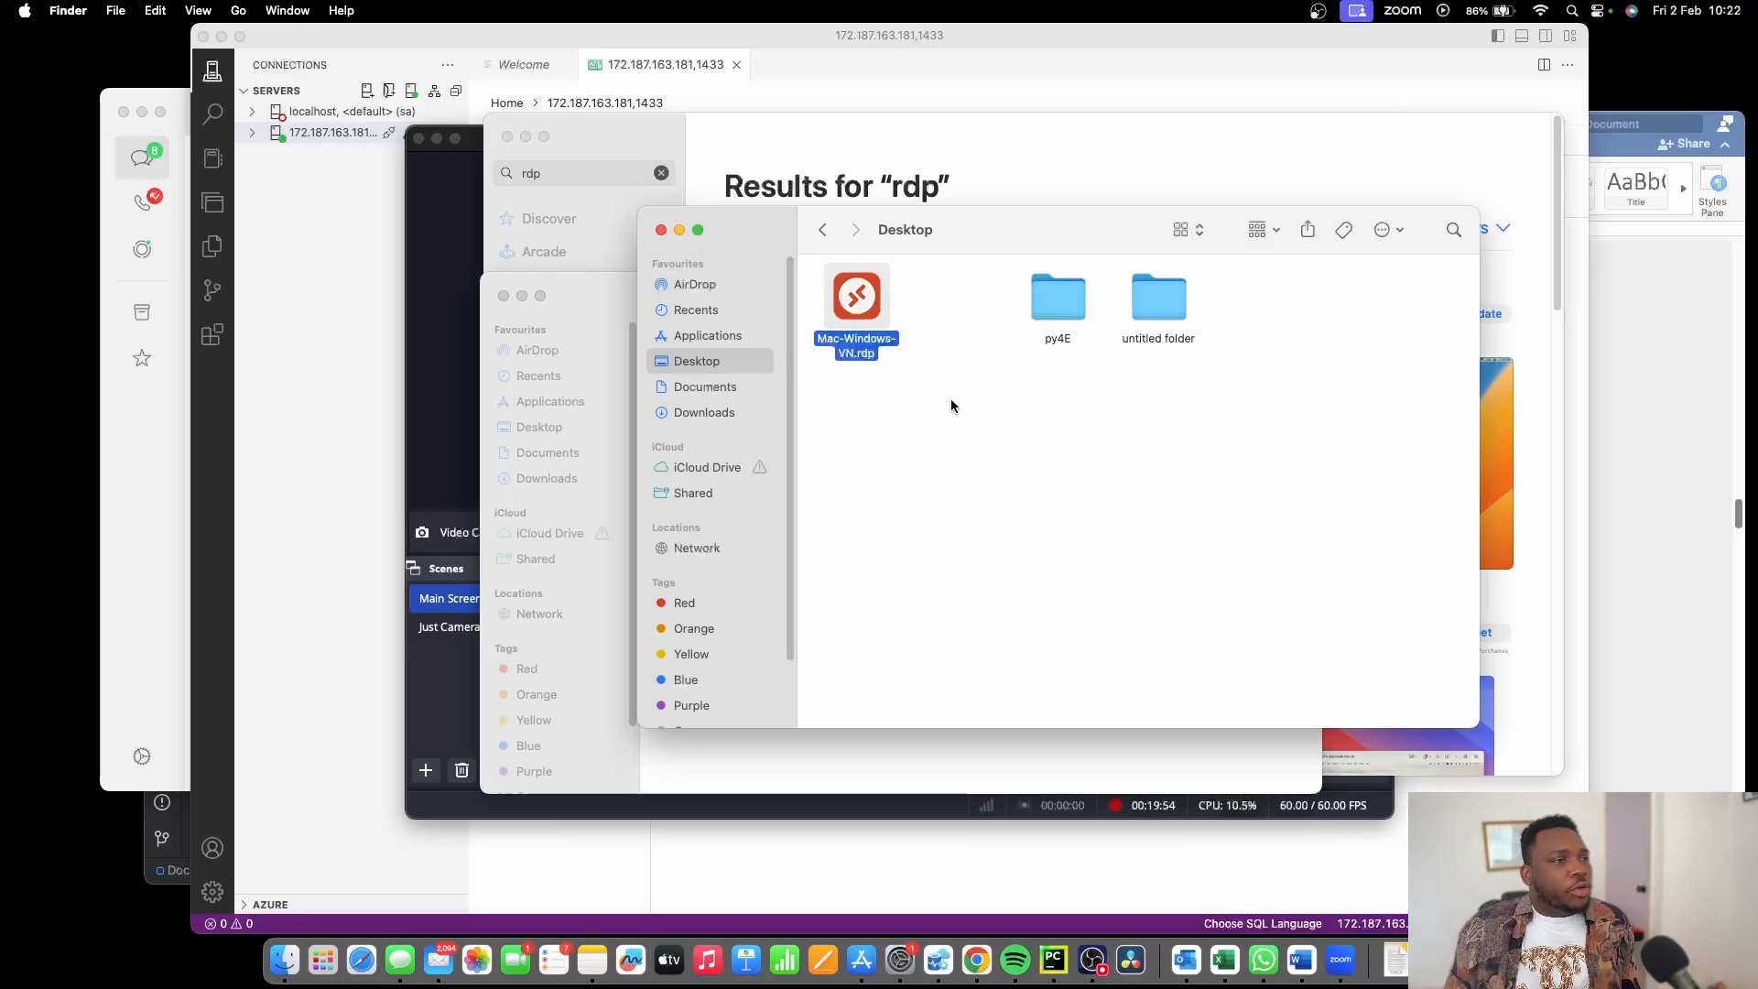
Cancel the downloaded .rdp connection, delete the old testWindows11VM PC, and start a new PC entry.
double_click(861, 302)
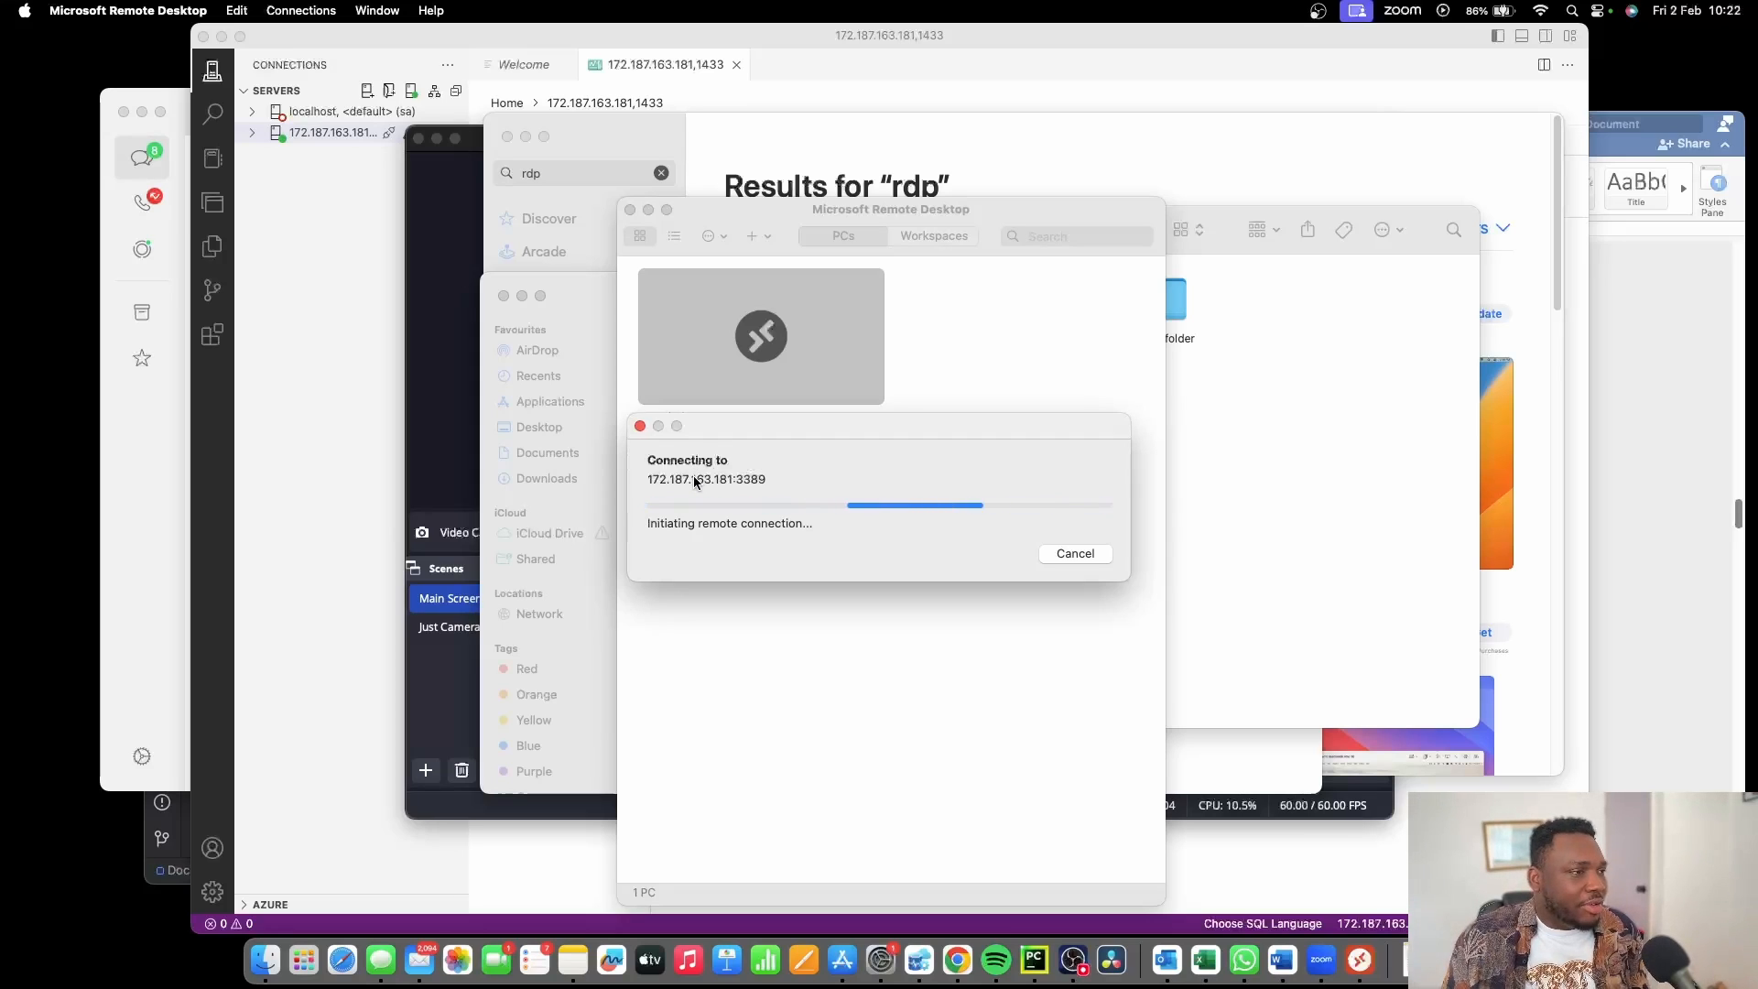
click(1060, 555)
click(869, 390)
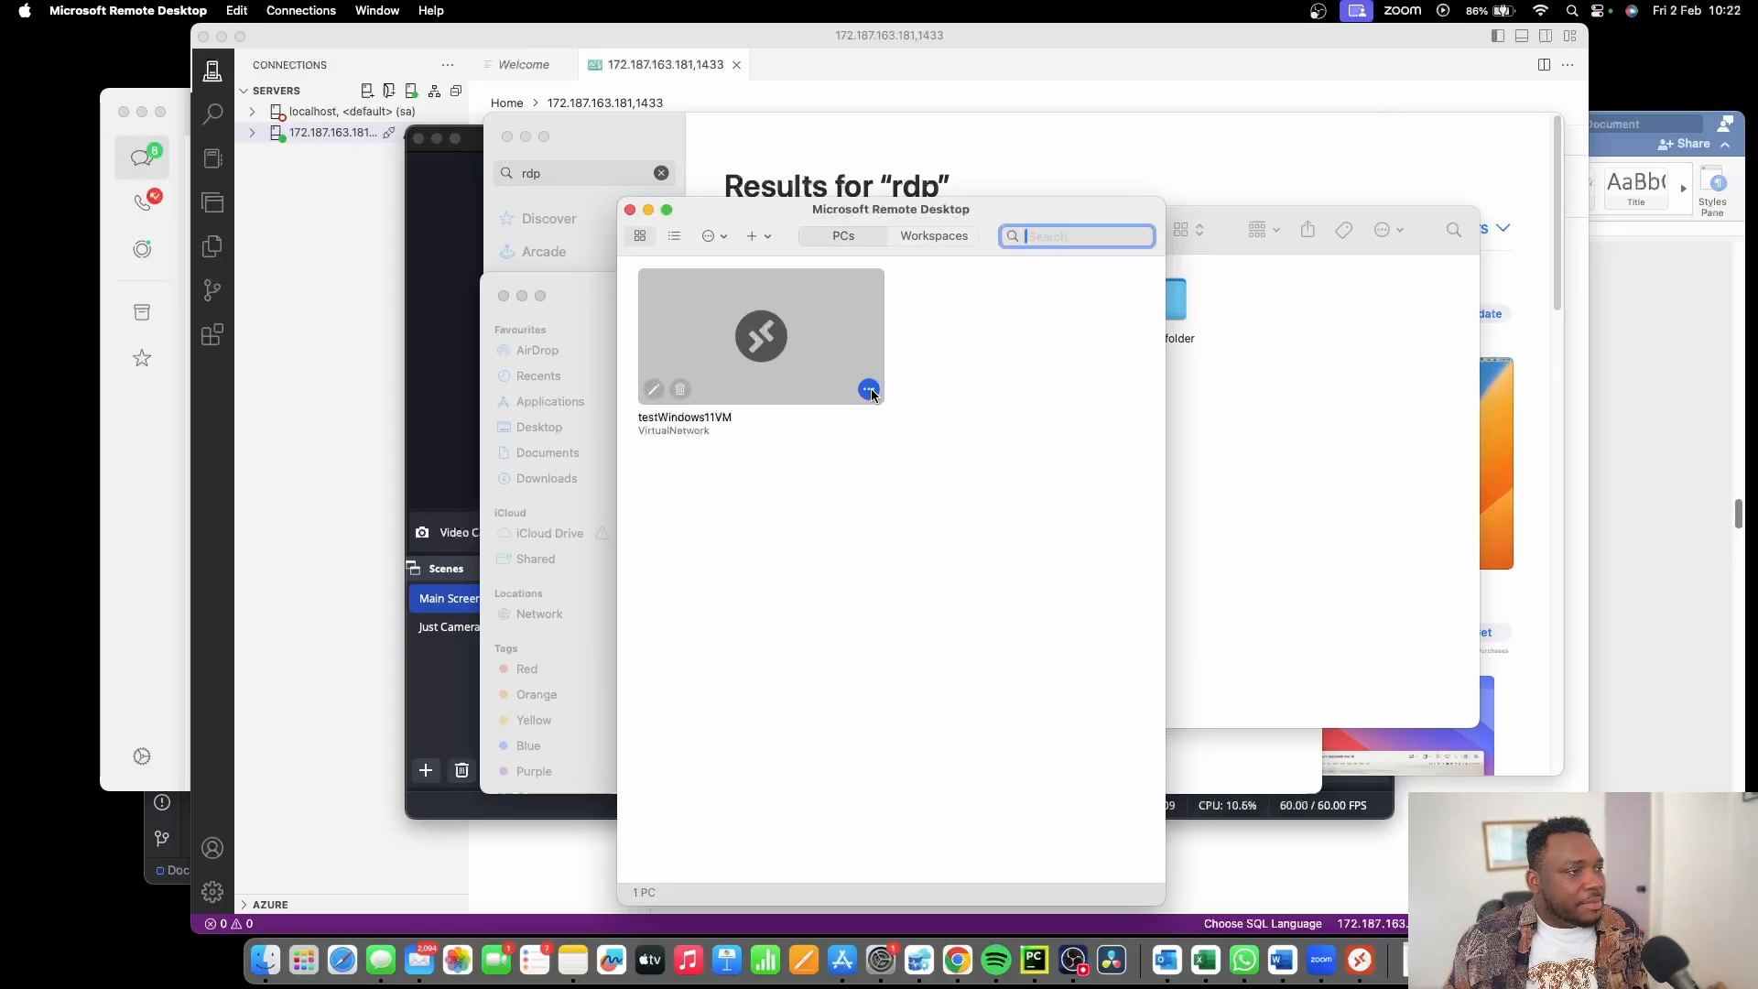
click(679, 390)
click(680, 390)
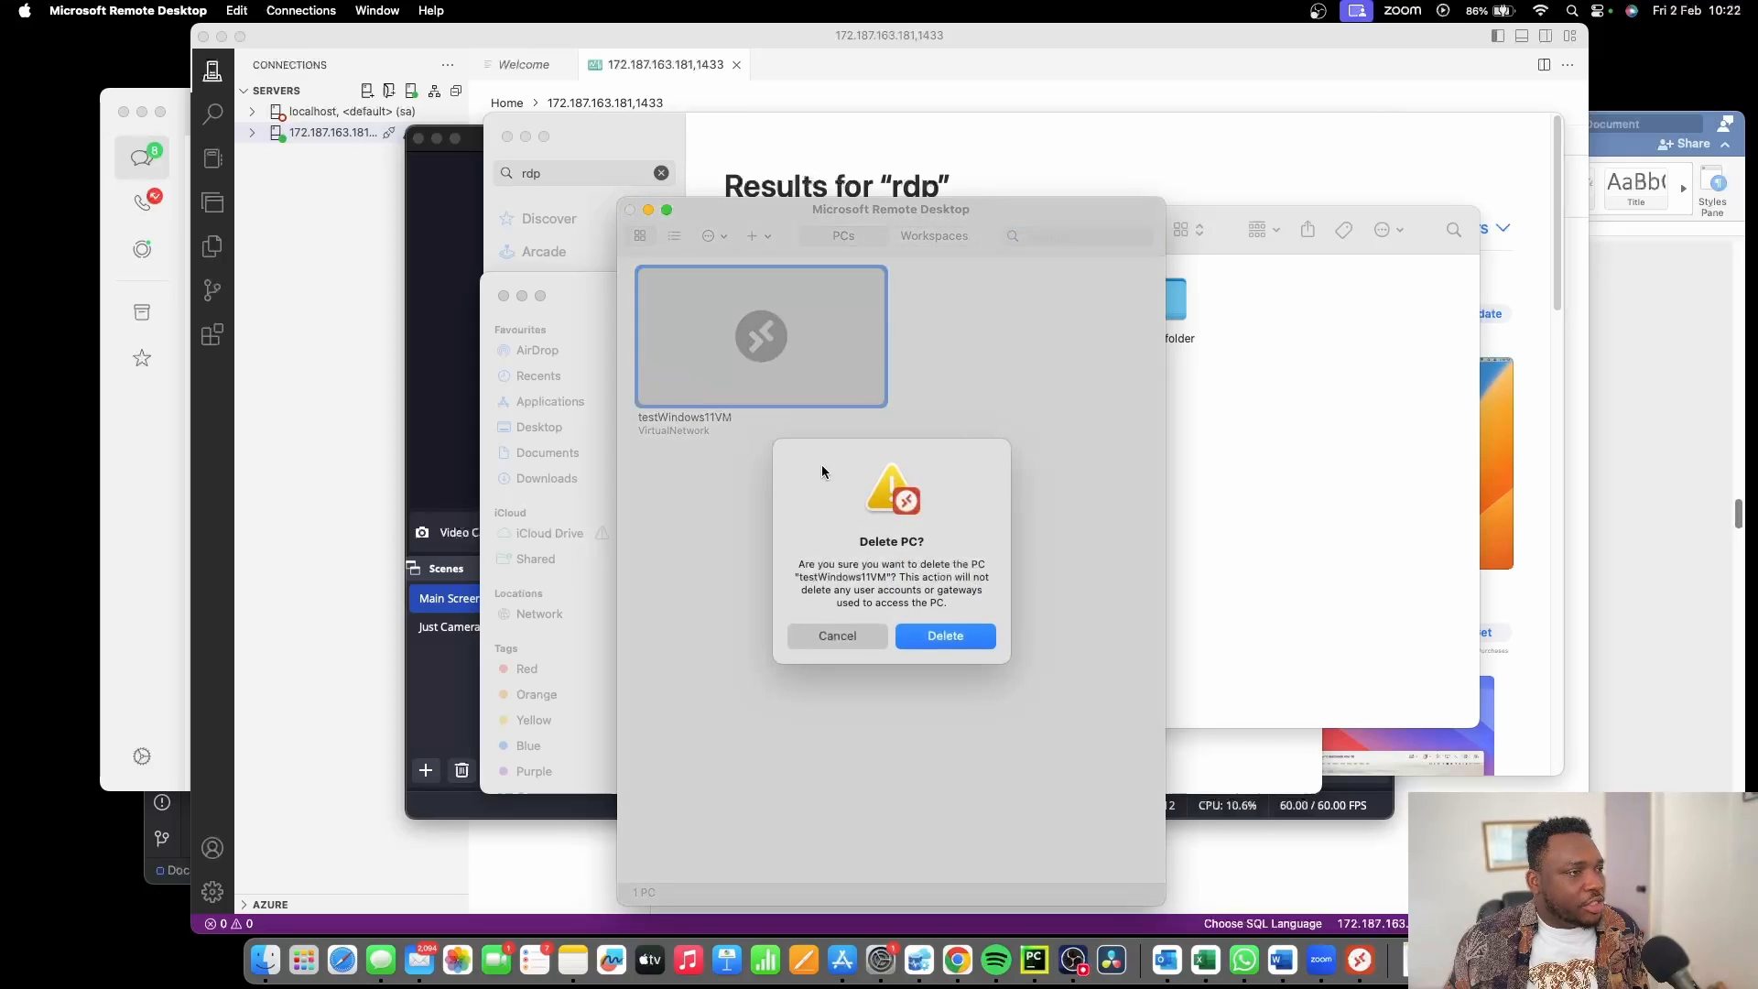
click(949, 638)
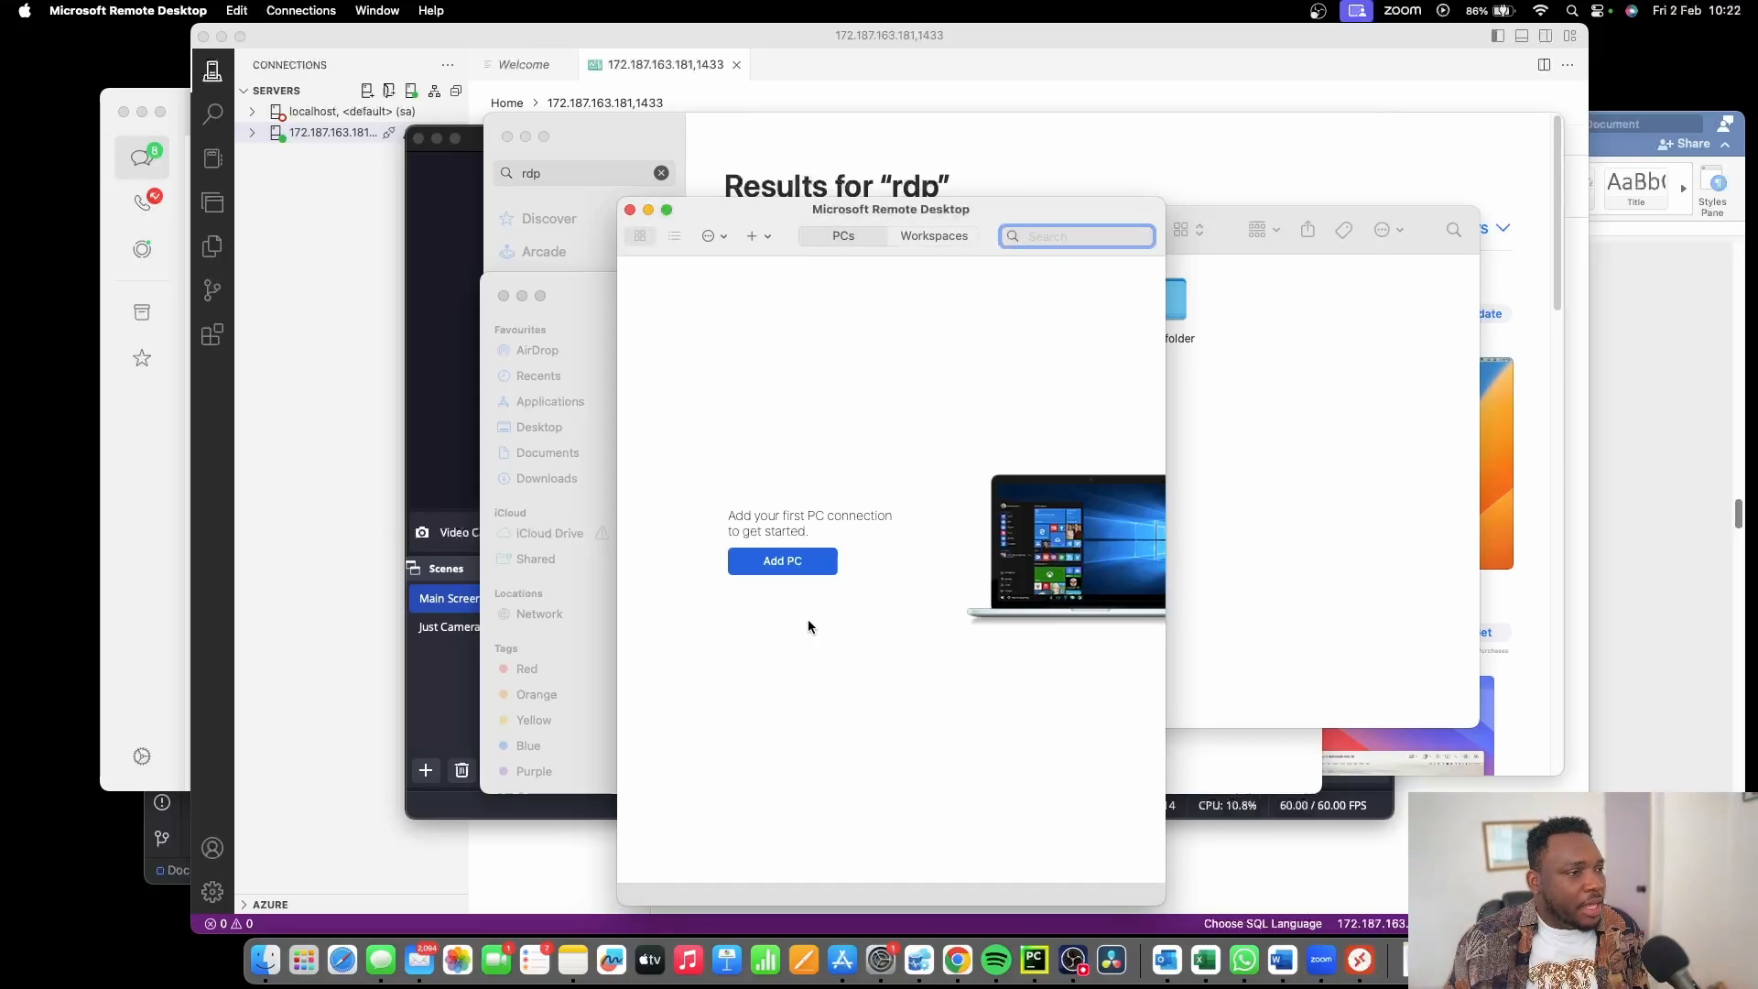
click(781, 562)
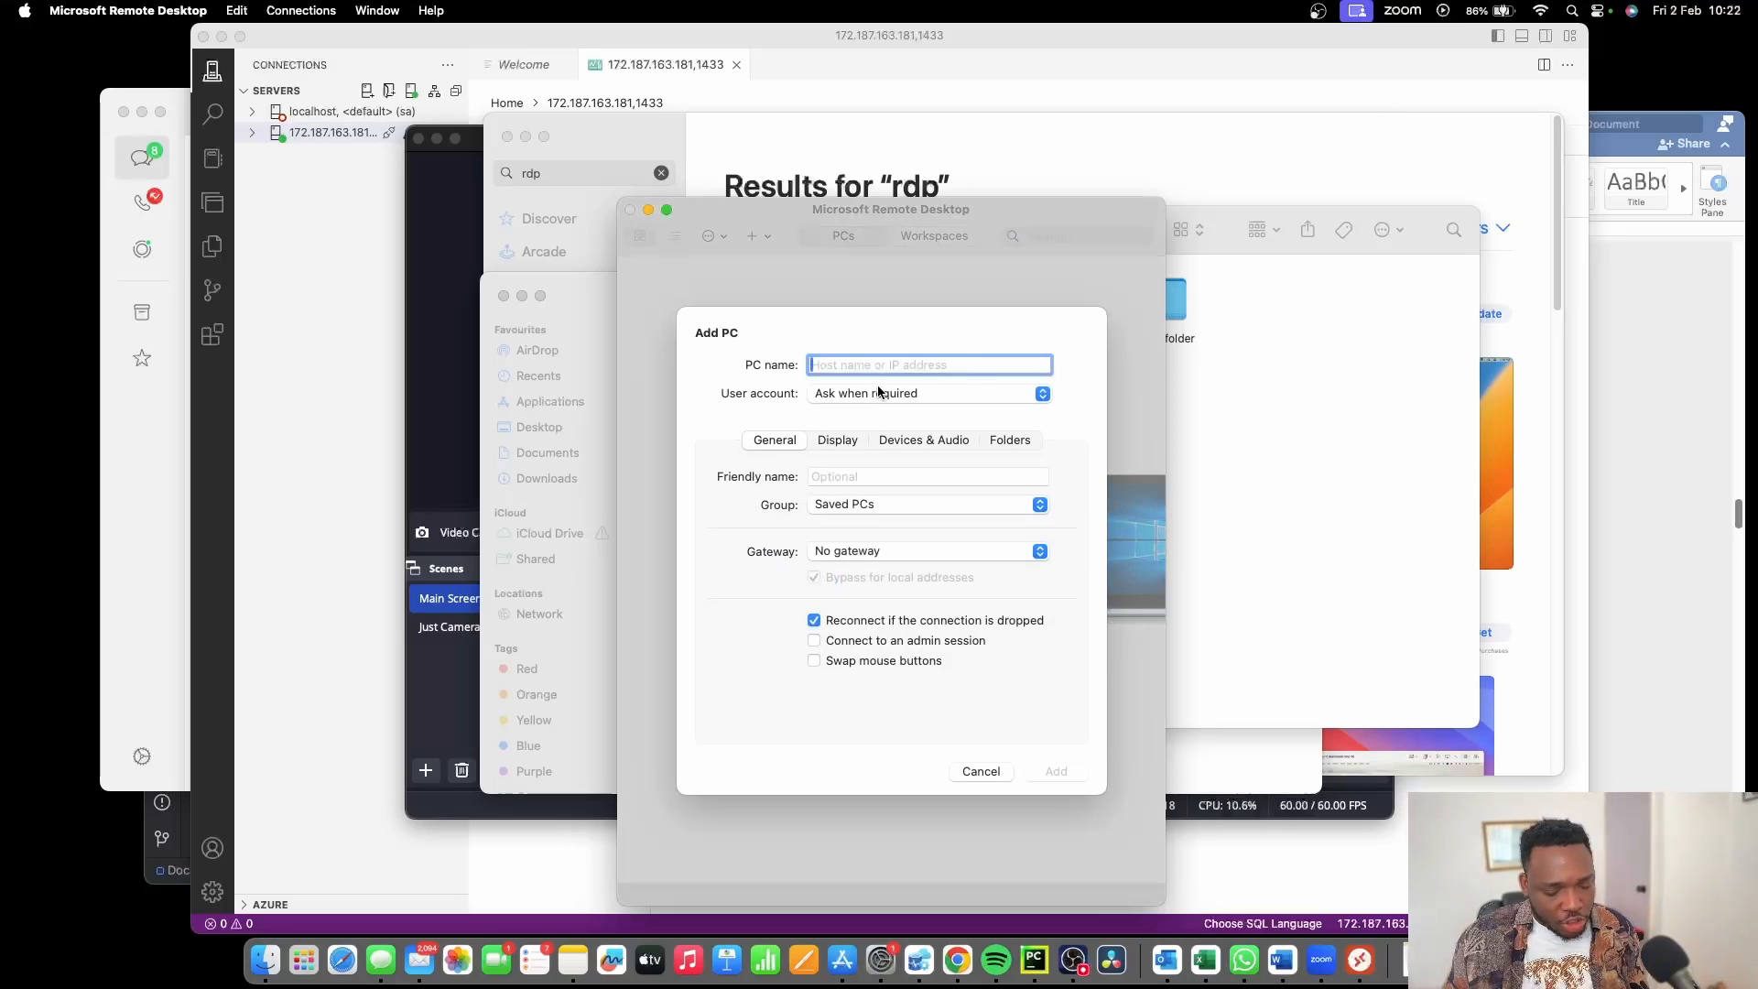
Paste the VM's public IP 172.187.148.63 from Azure as the PC name.
key(ctrl+Right)
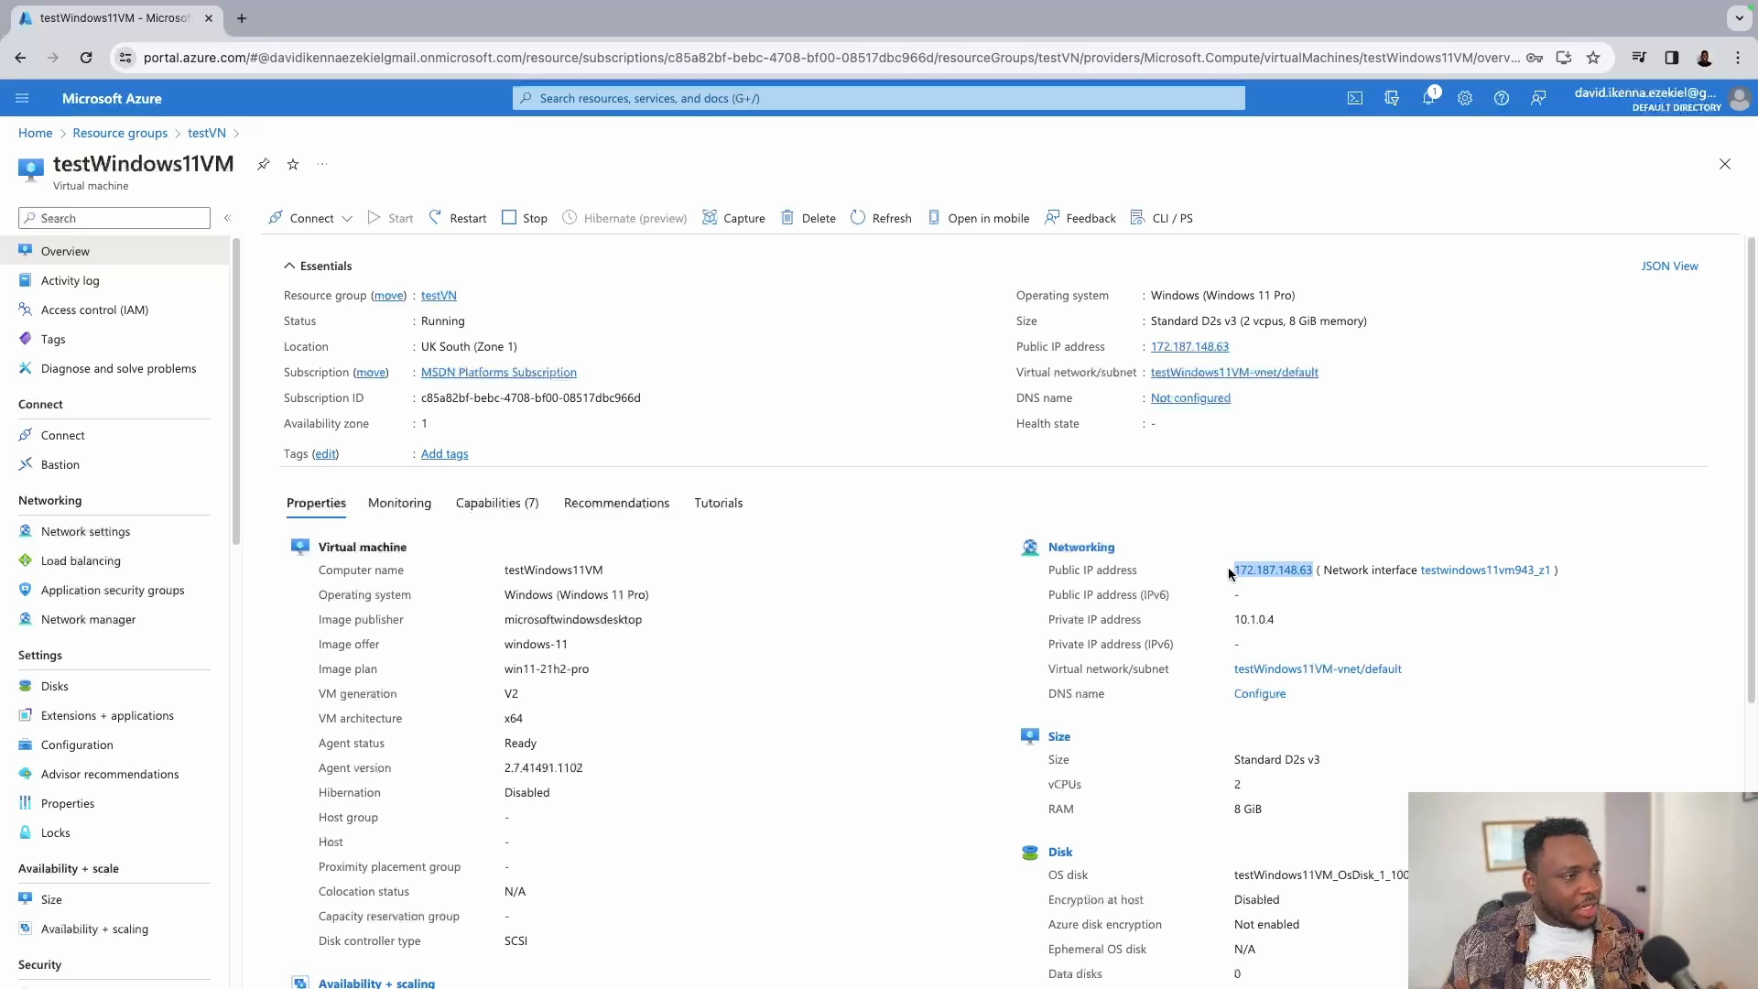
key(ctrl+Left)
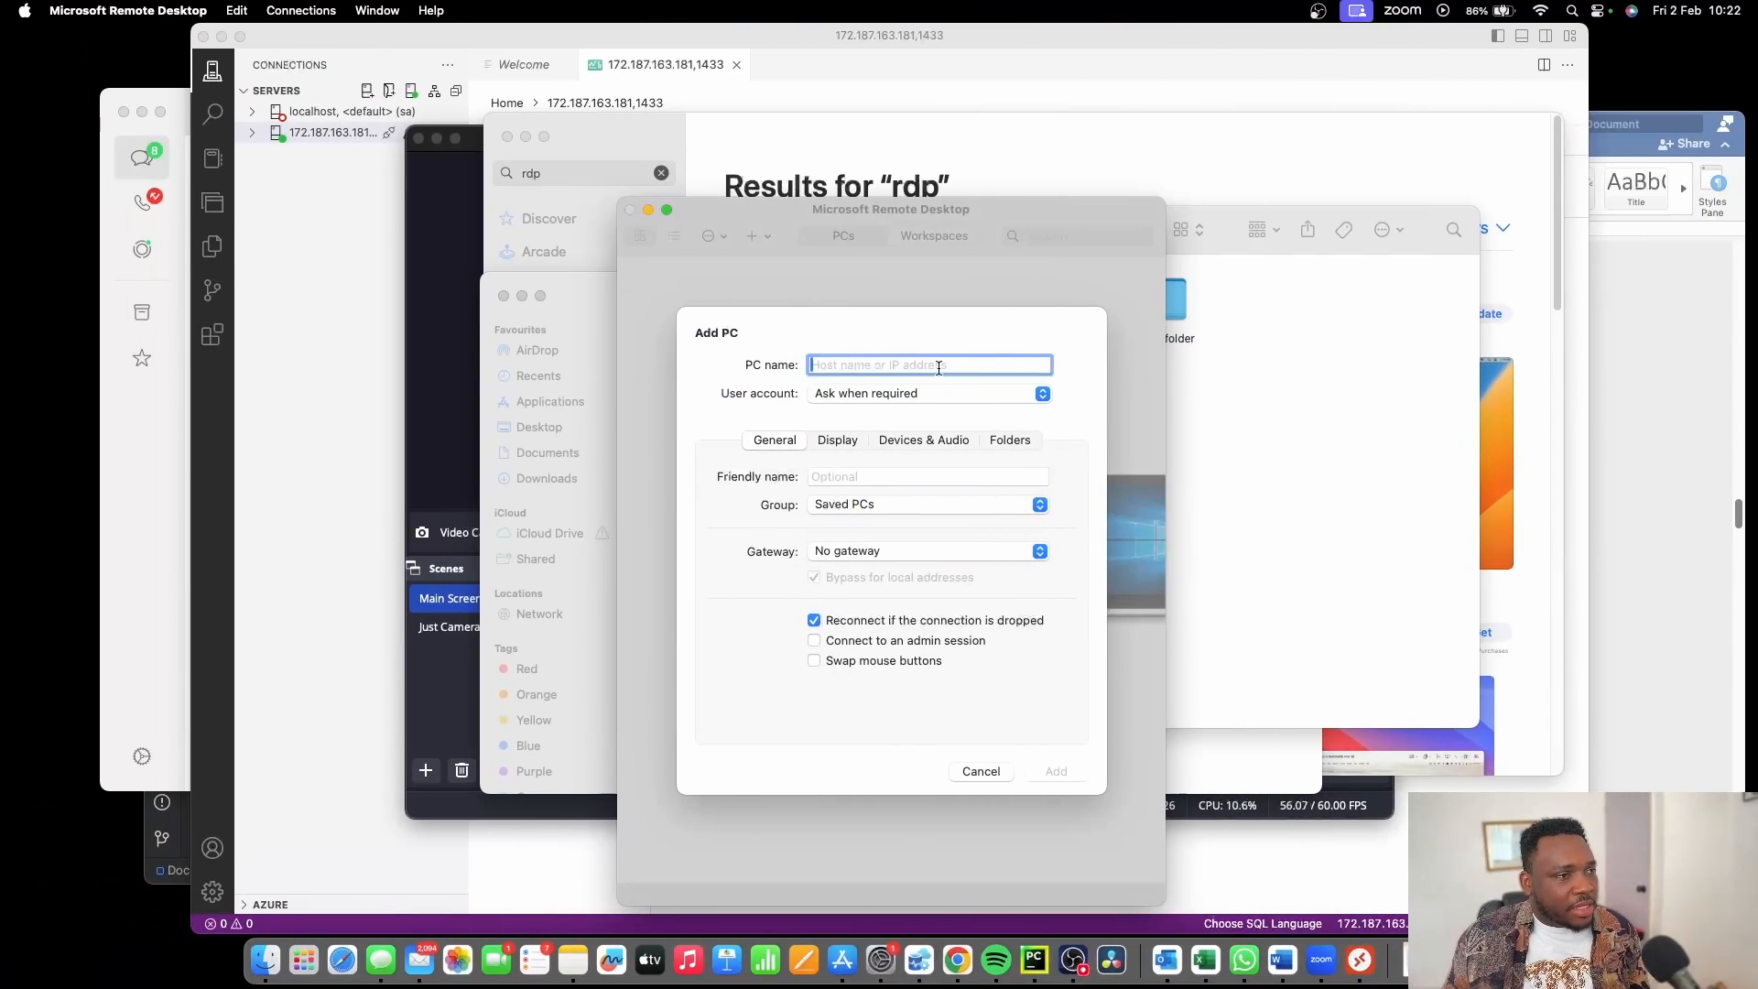
text(172.187.148.63)
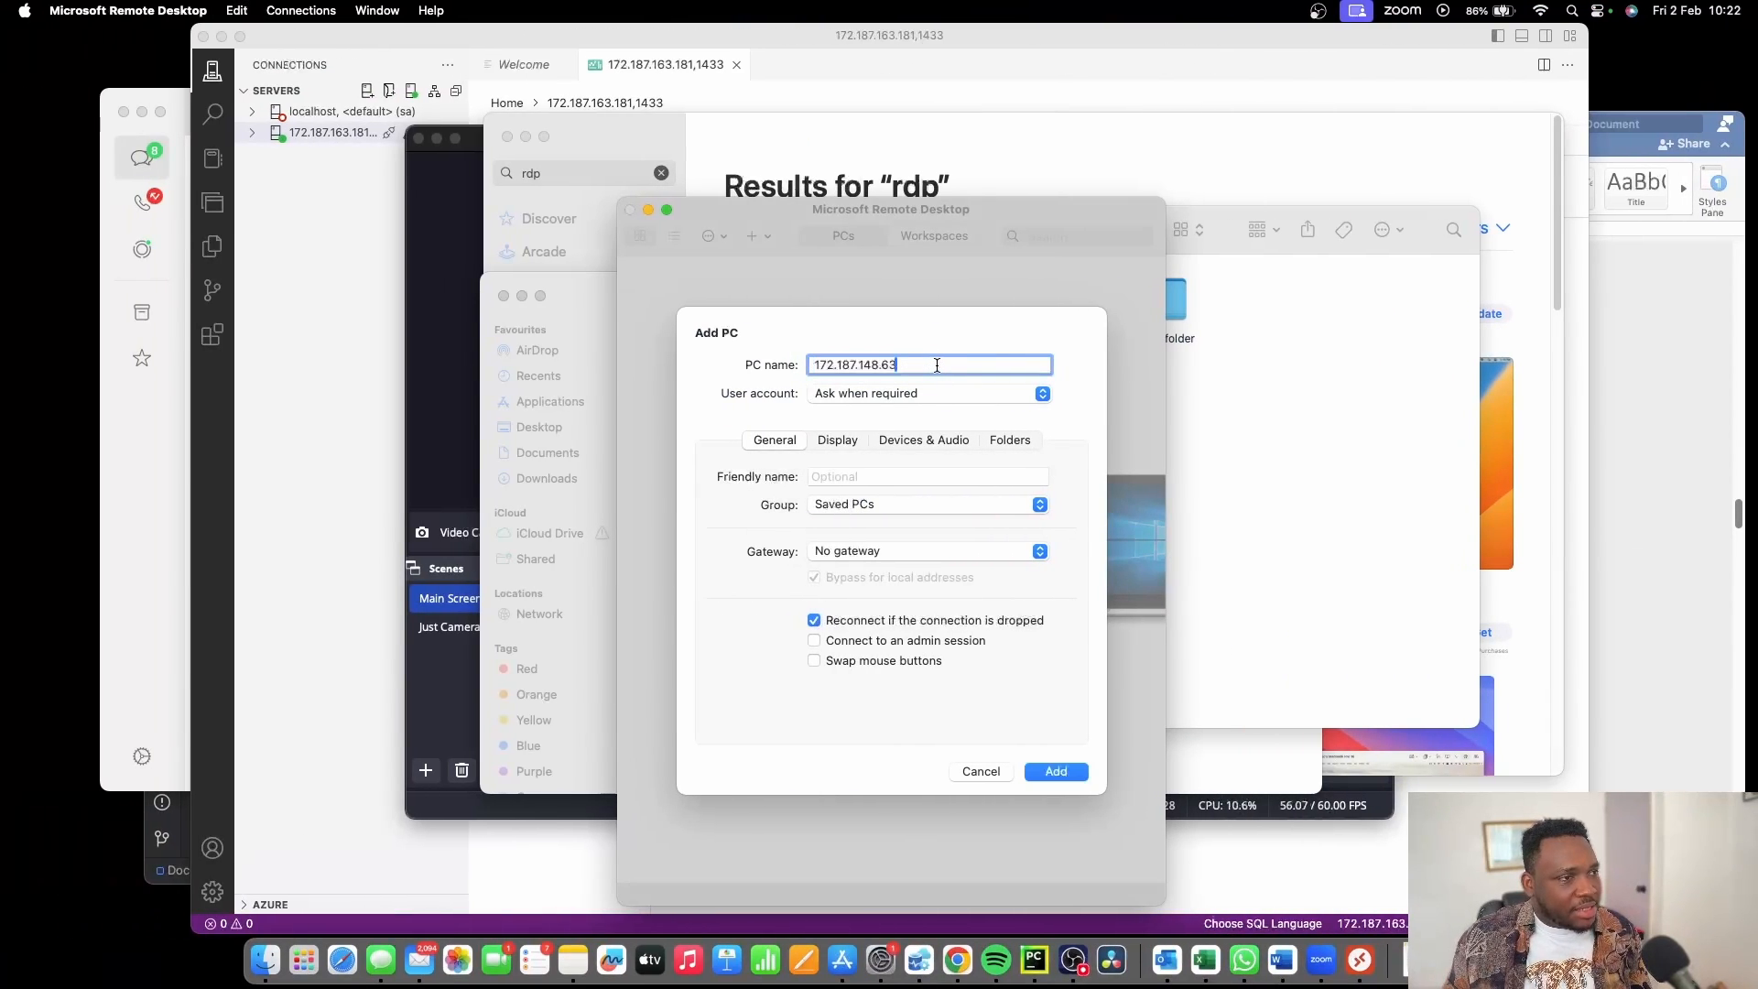
Attach a new VirtualNetwork user account with the VM password and save the PC.
click(1040, 393)
click(924, 483)
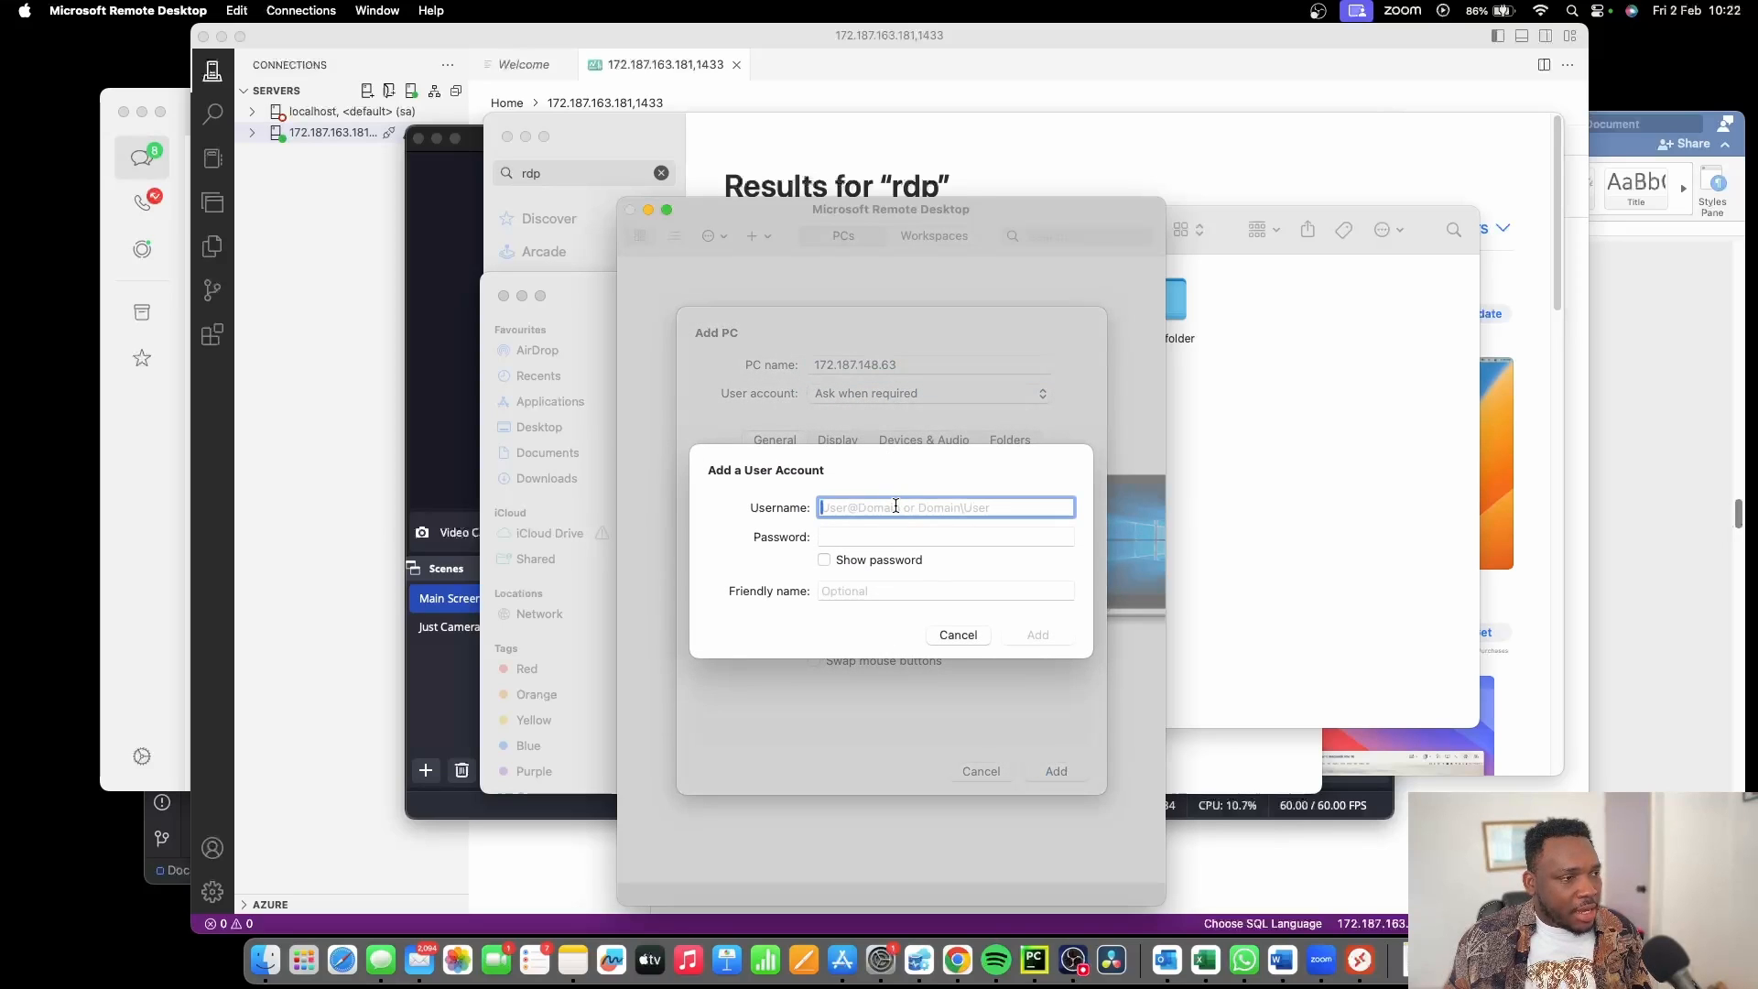
text(Virtu)
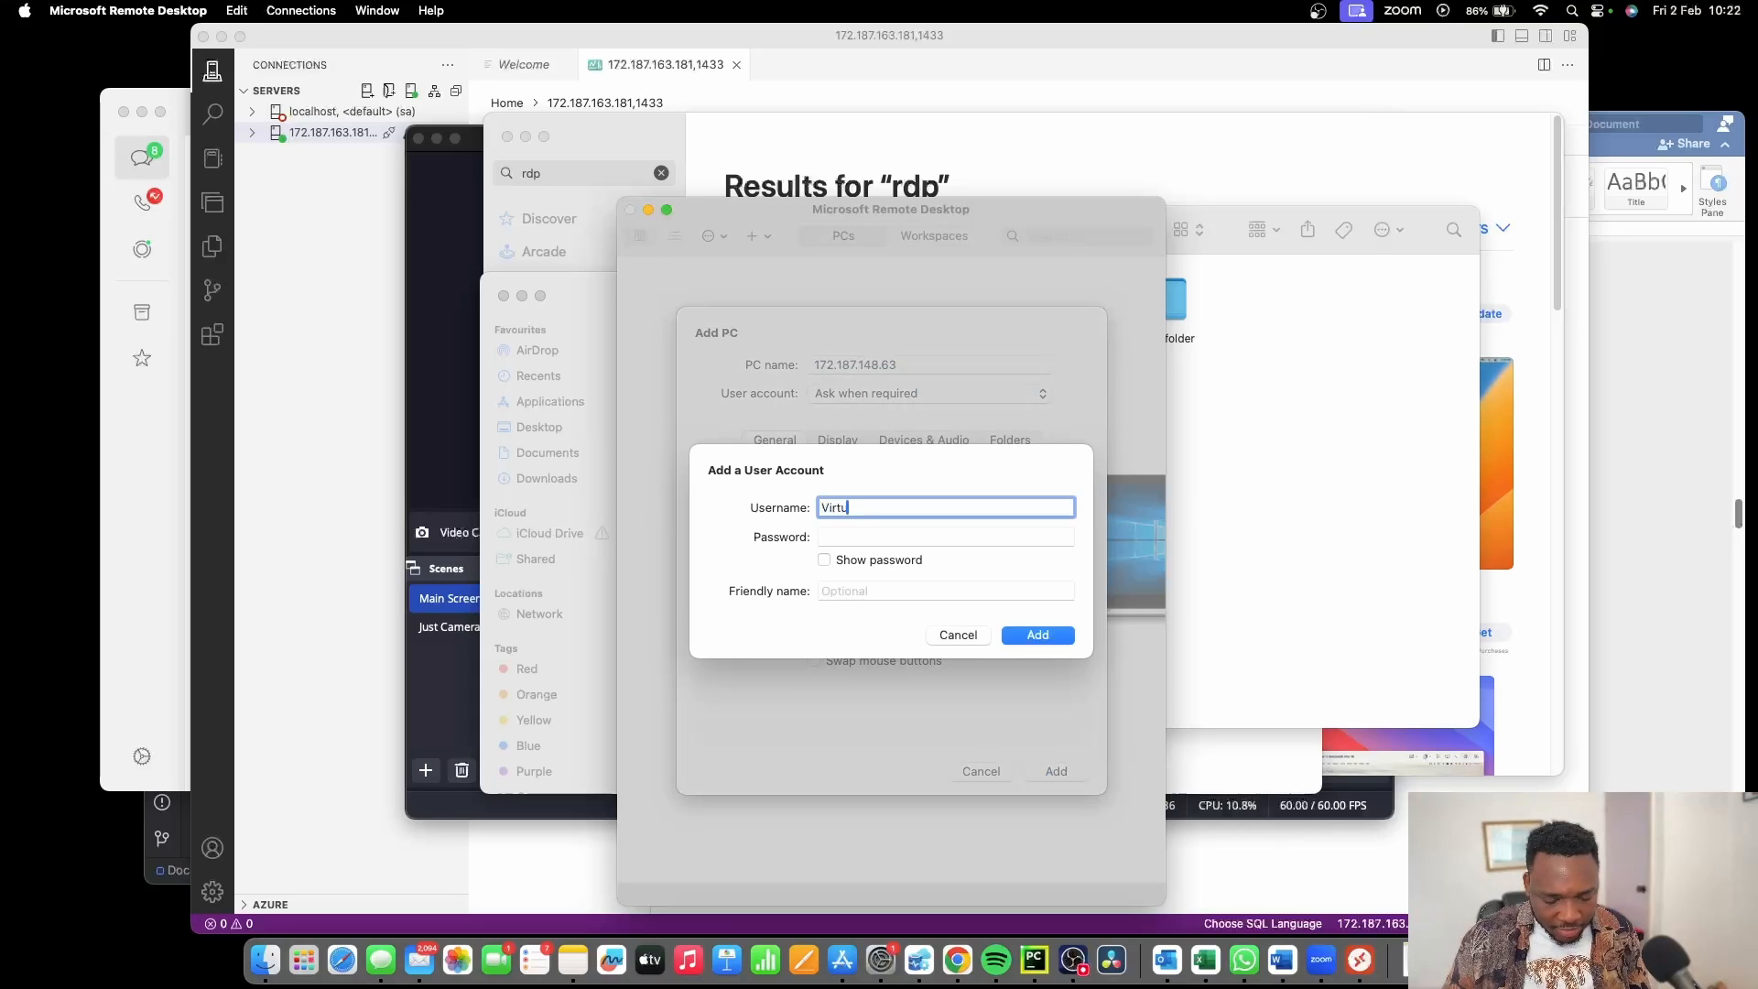
text(alNetwork)
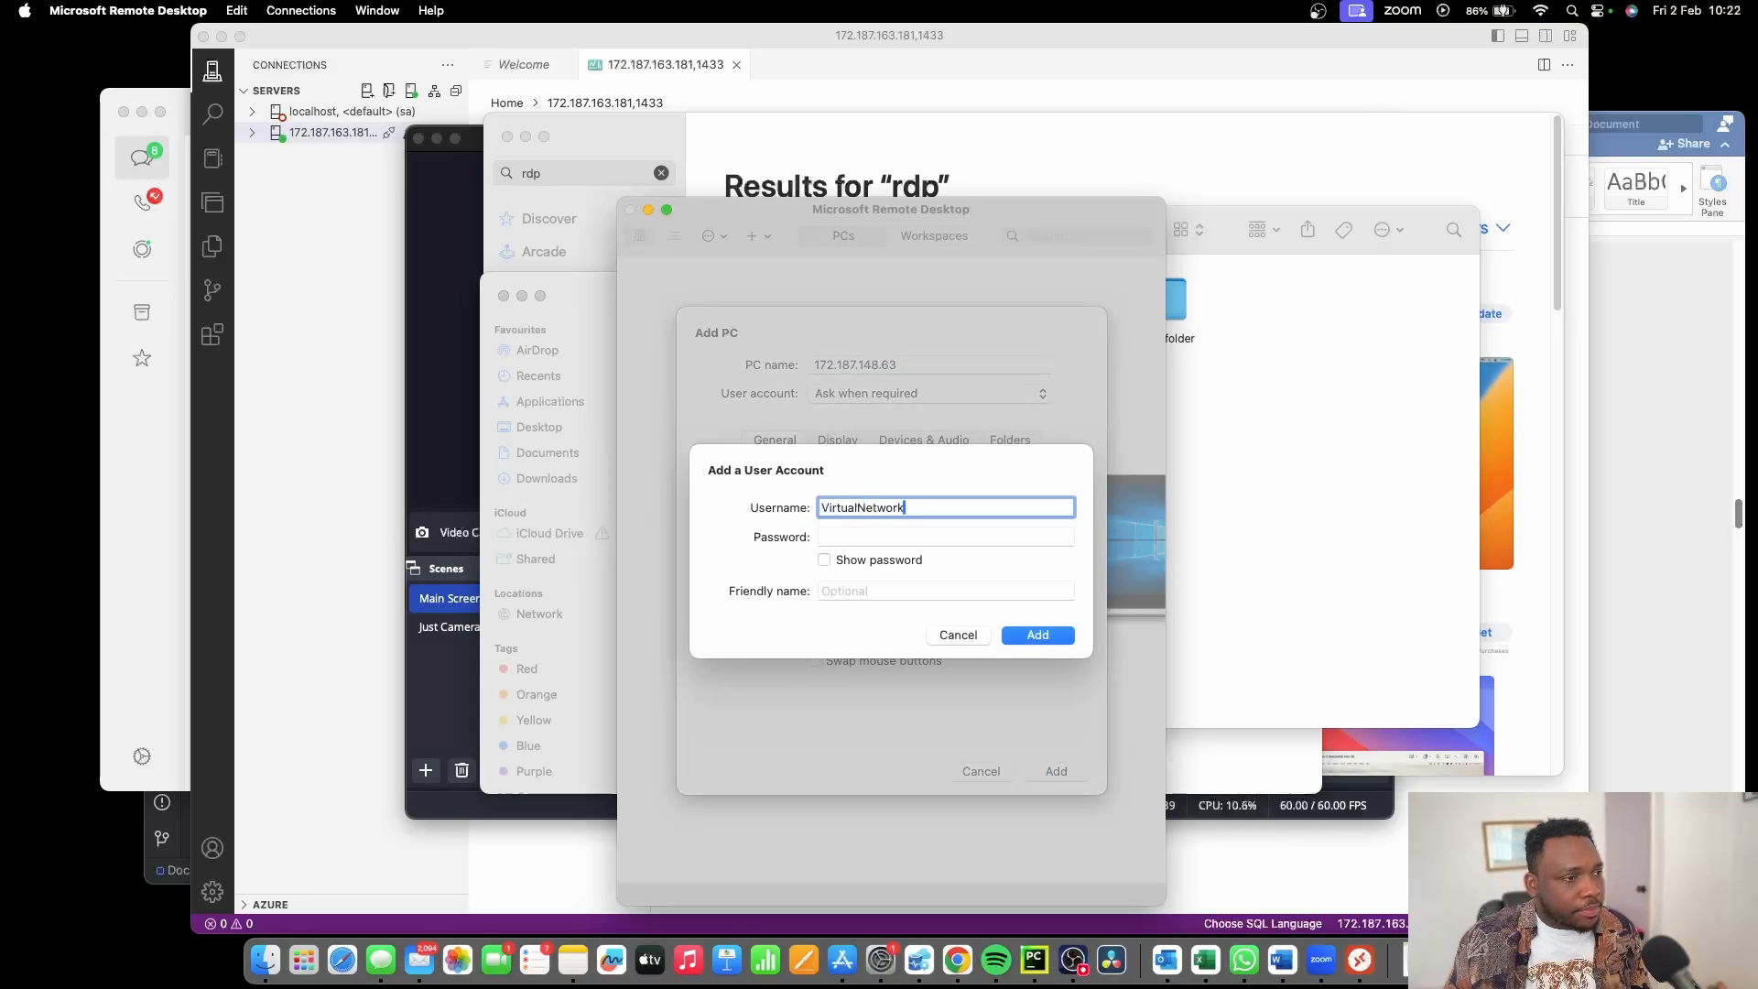
click(896, 539)
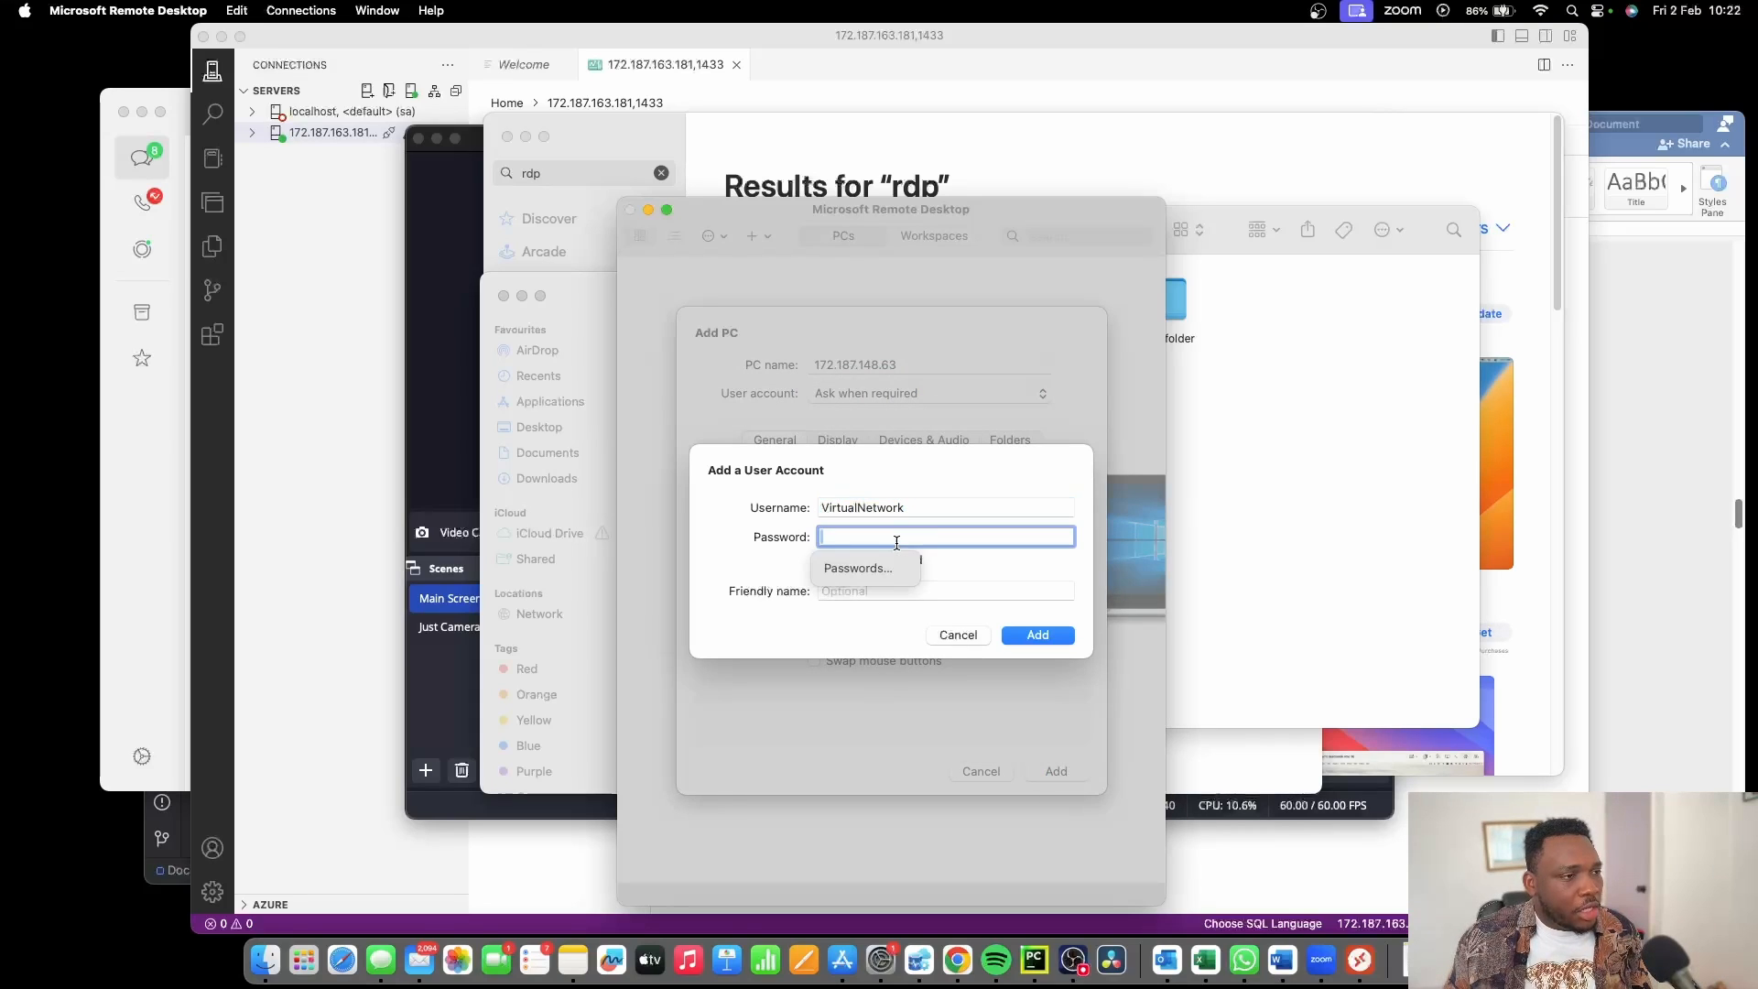
text(••••••••••)
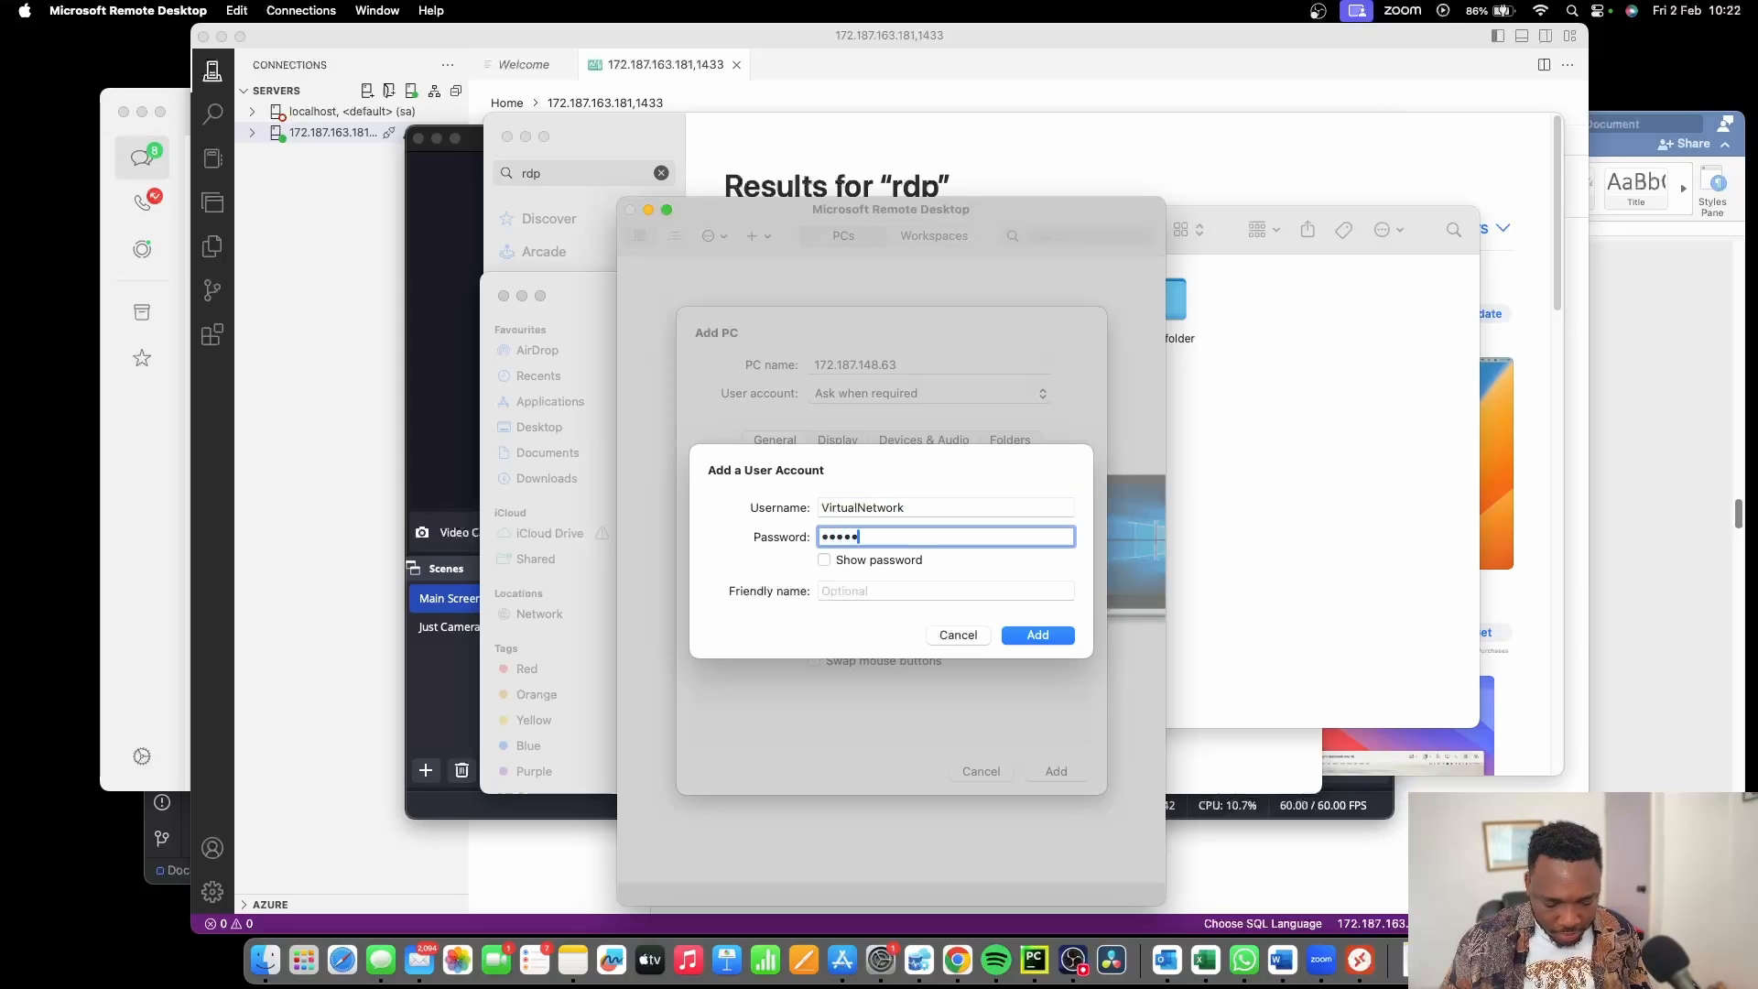
text(•••)
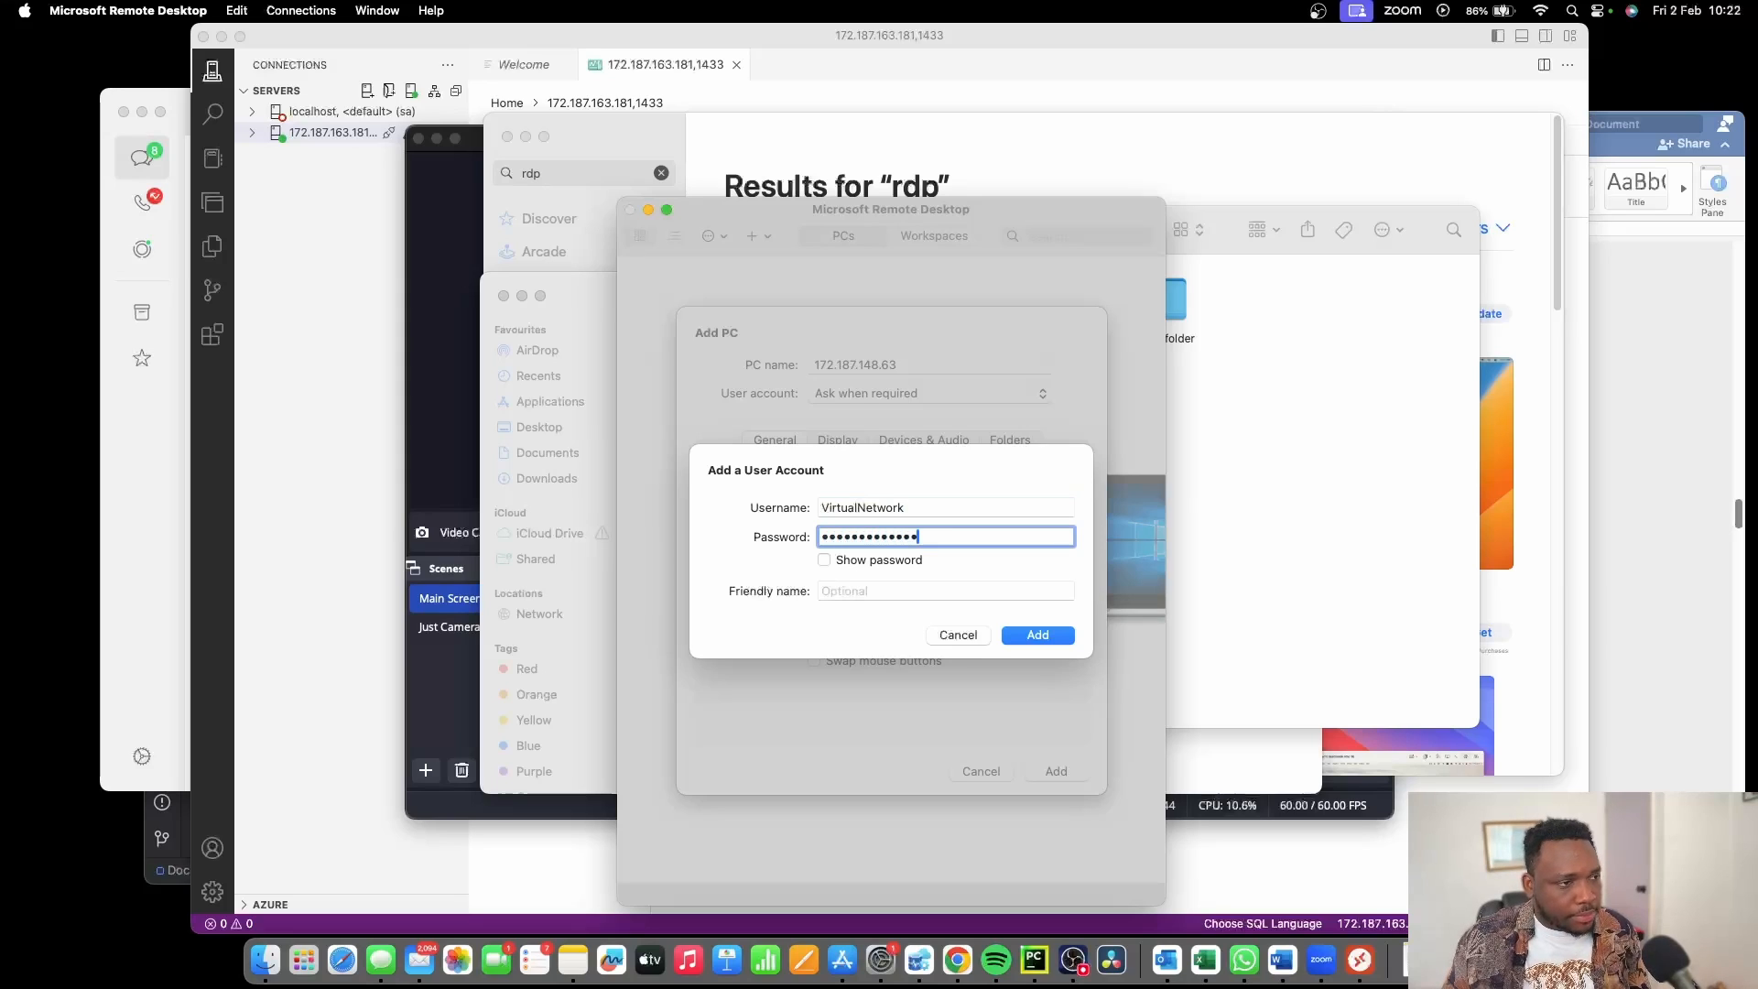
click(1022, 635)
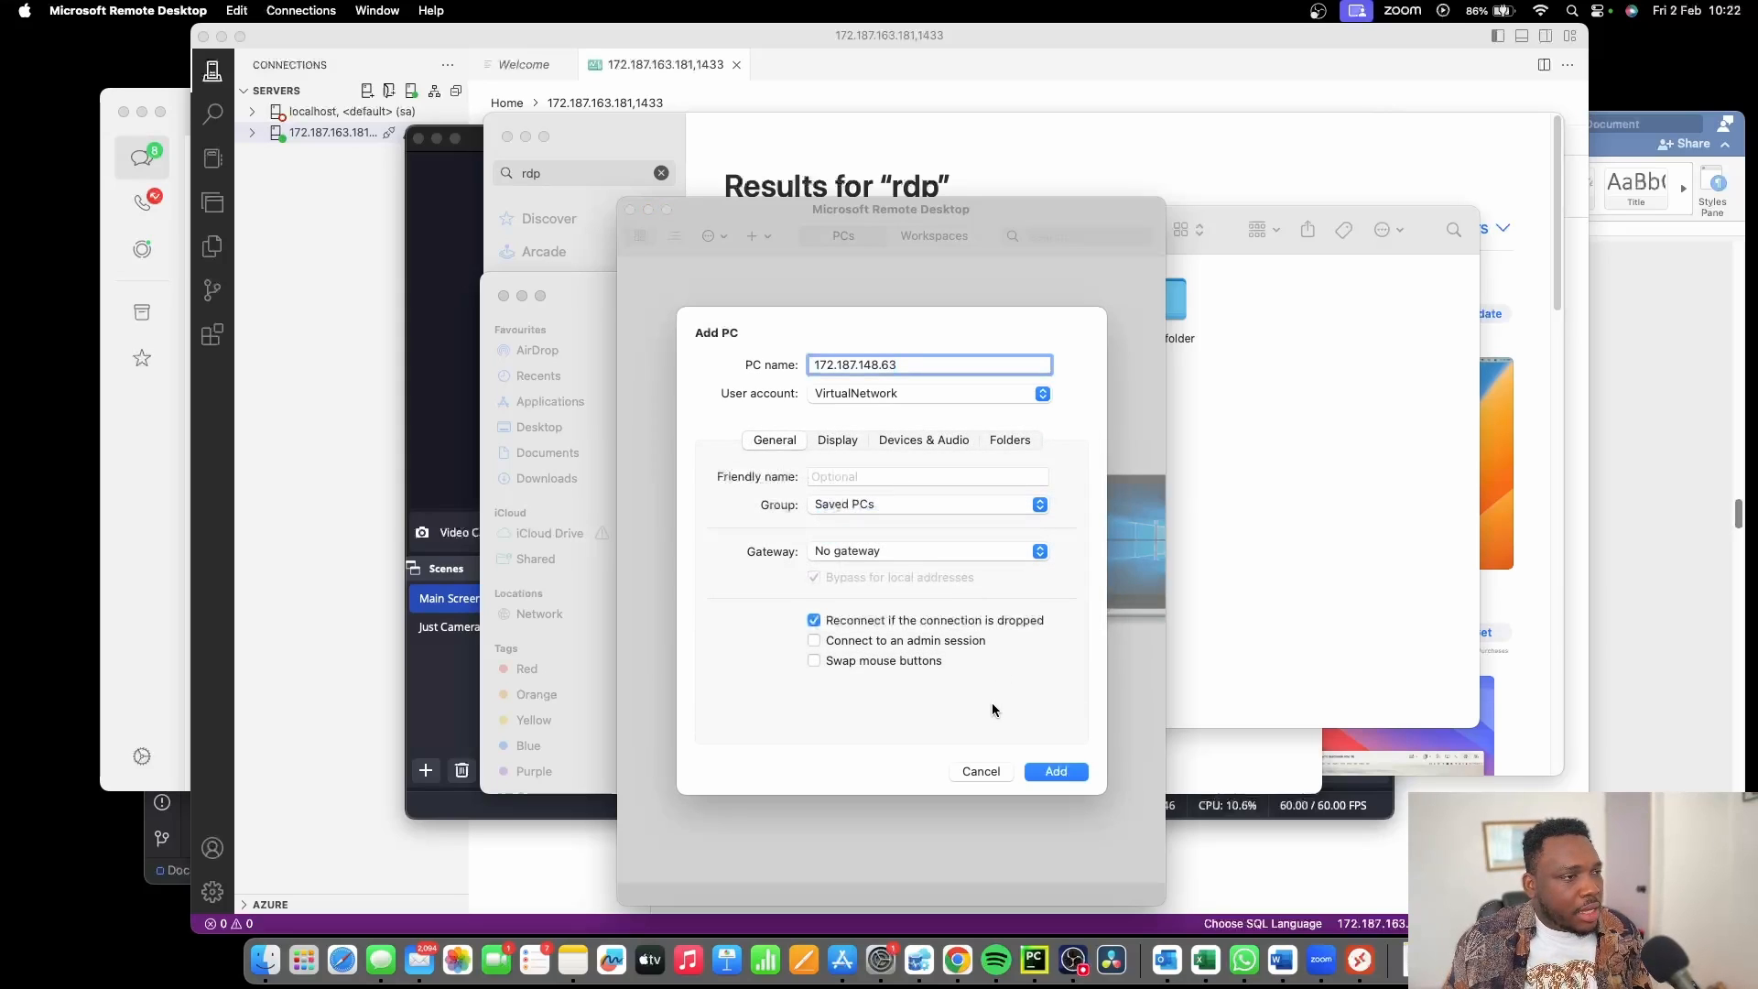
click(1056, 771)
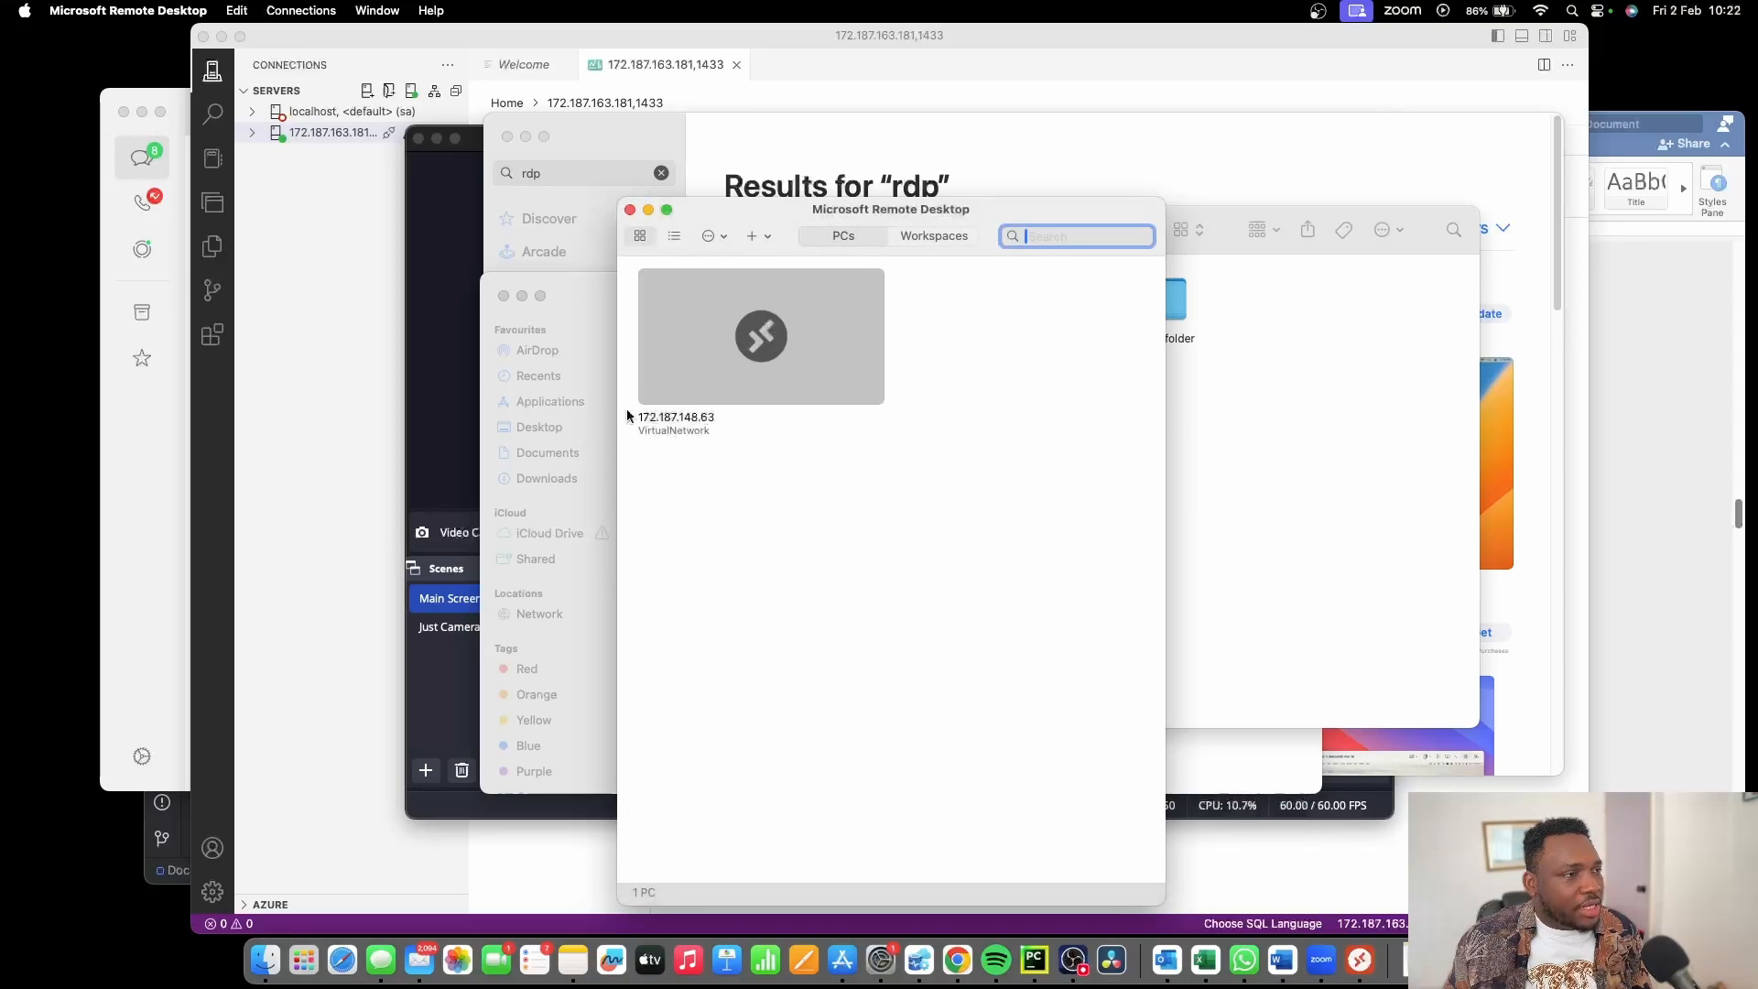
Connect to 172.187.148.63, accept the certificate warning, and accept the Windows privacy settings.
double_click(771, 337)
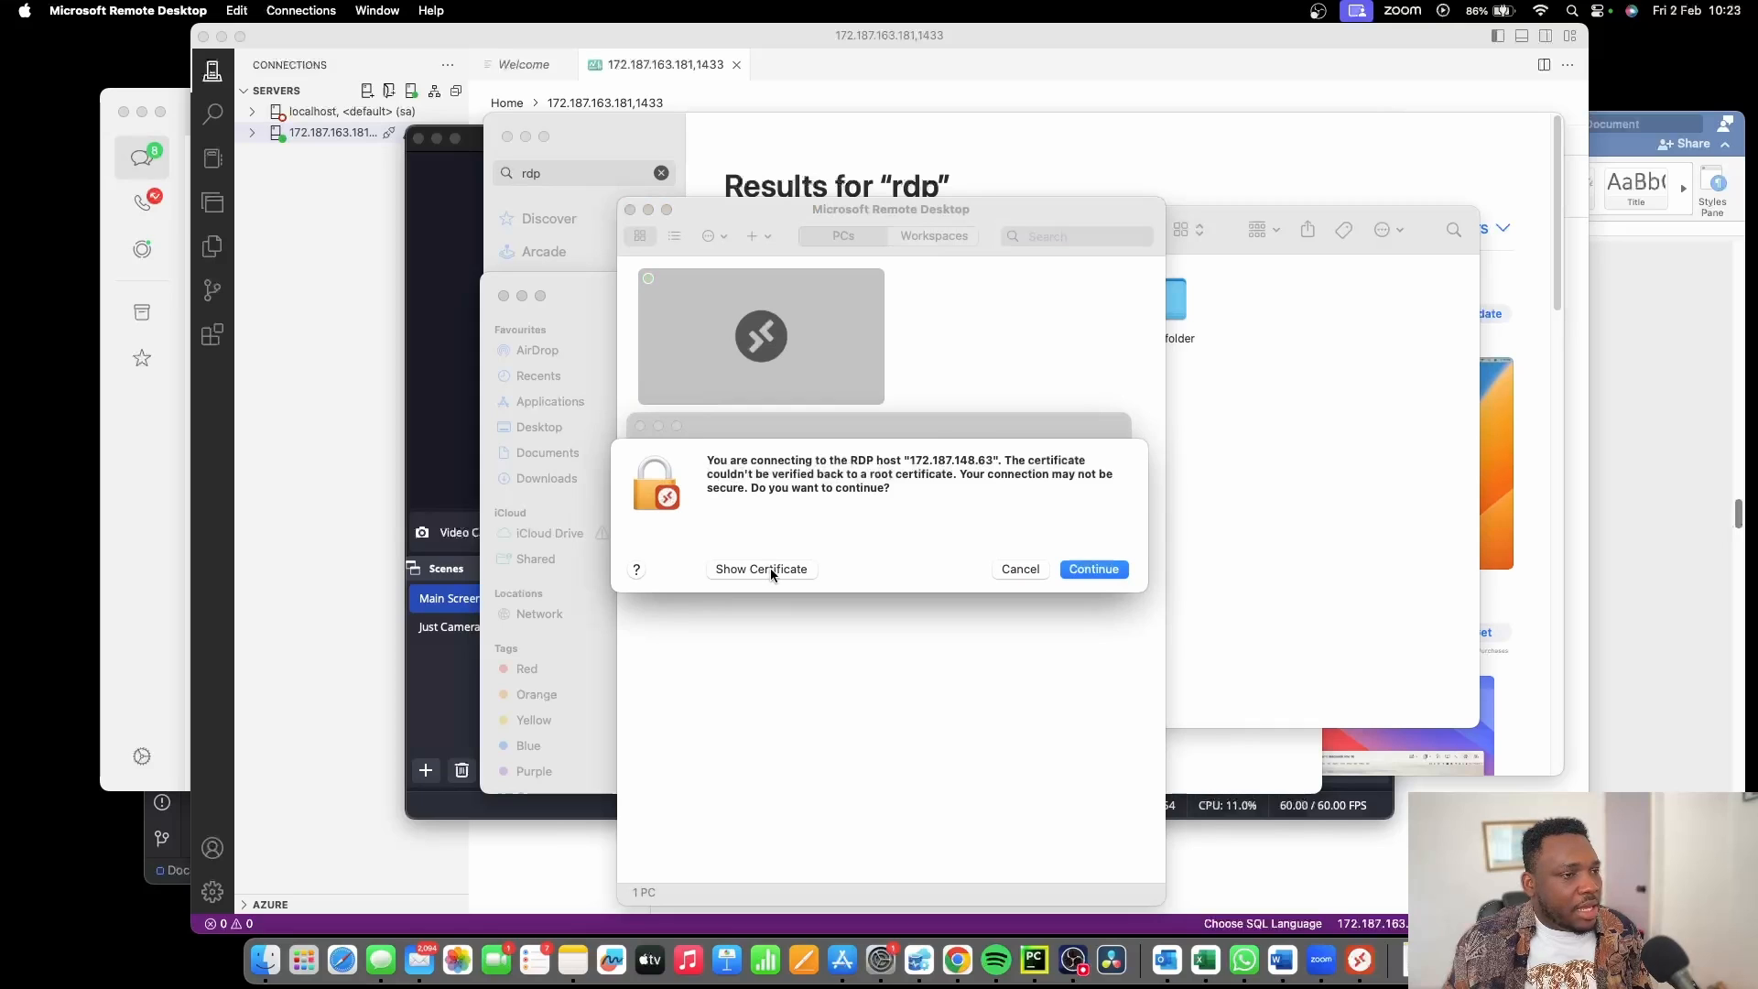
click(1086, 573)
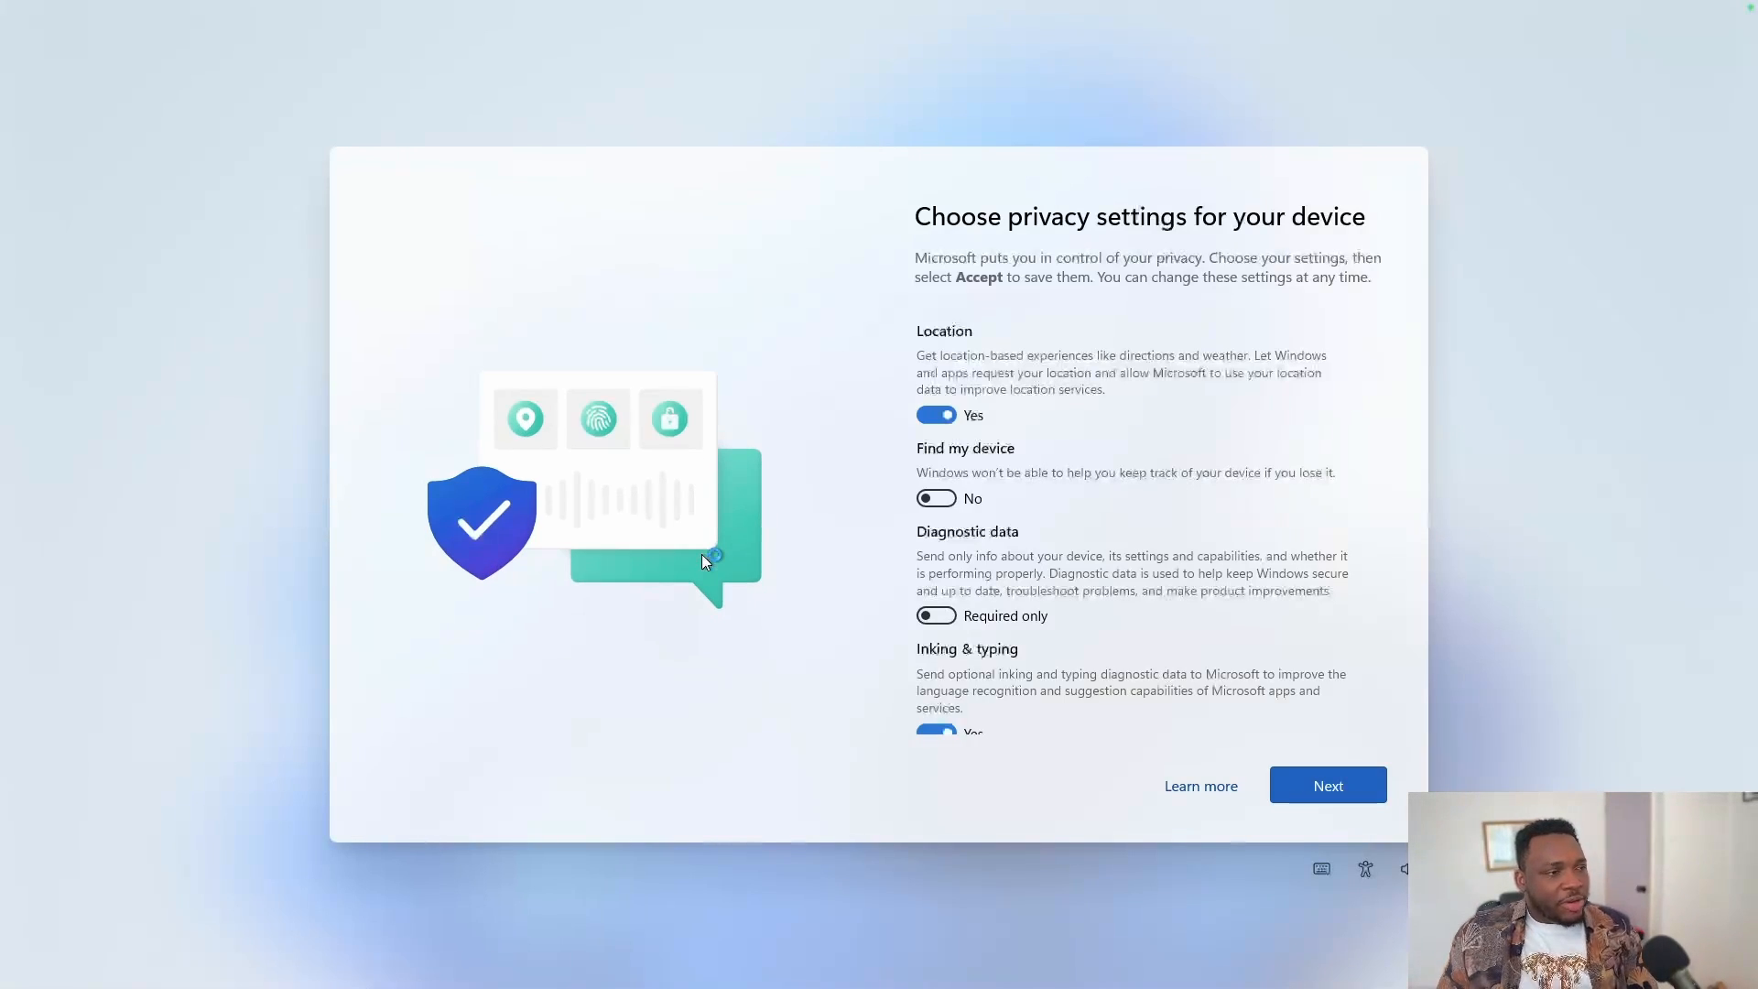
click(1304, 790)
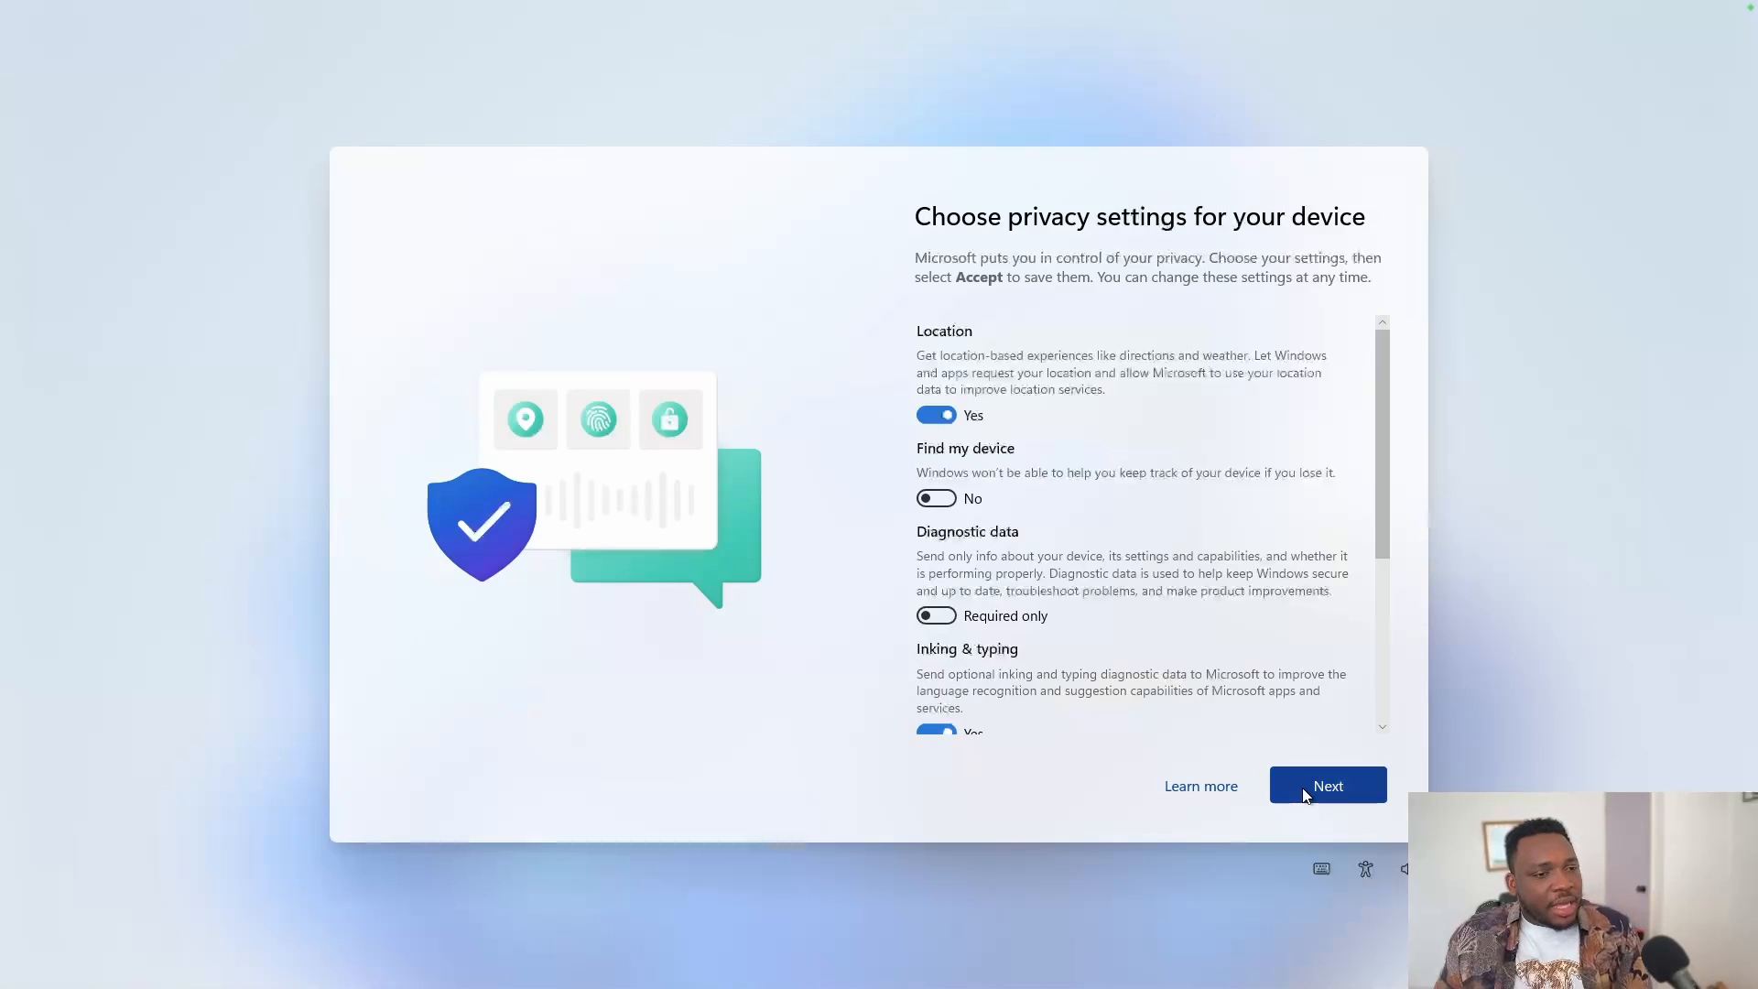
click(1318, 787)
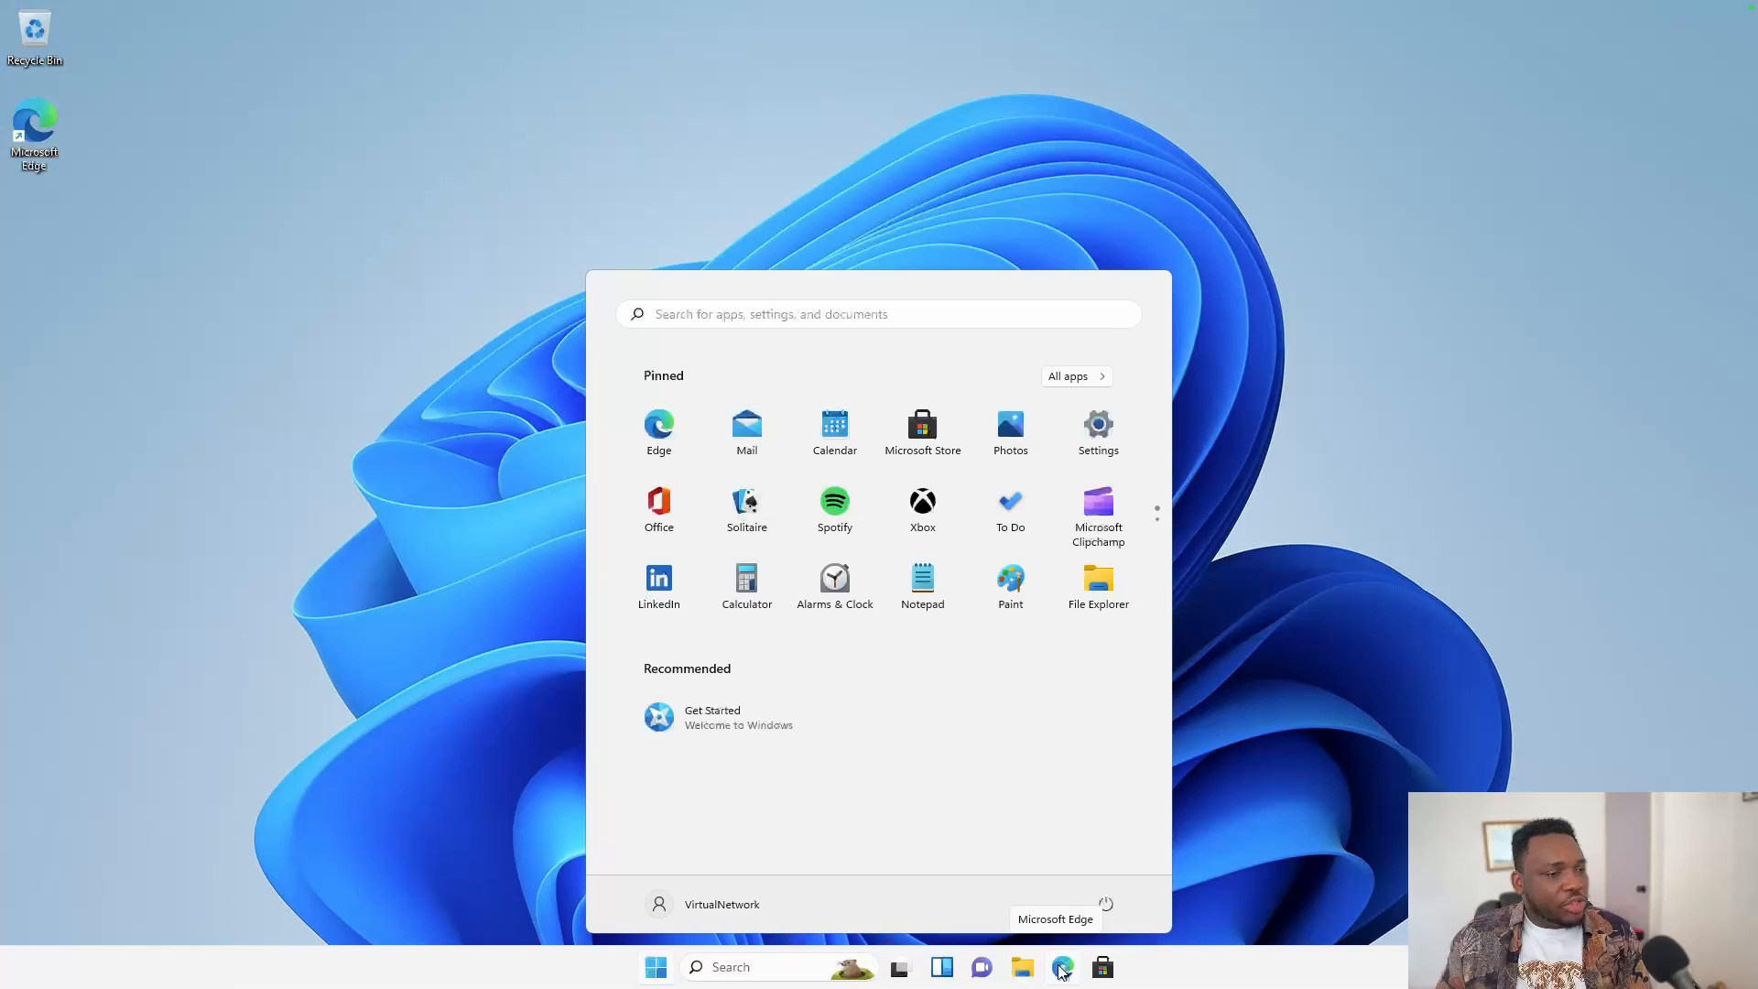
Launch Microsoft Edge from the Windows 11 VM's taskbar.
click(1059, 970)
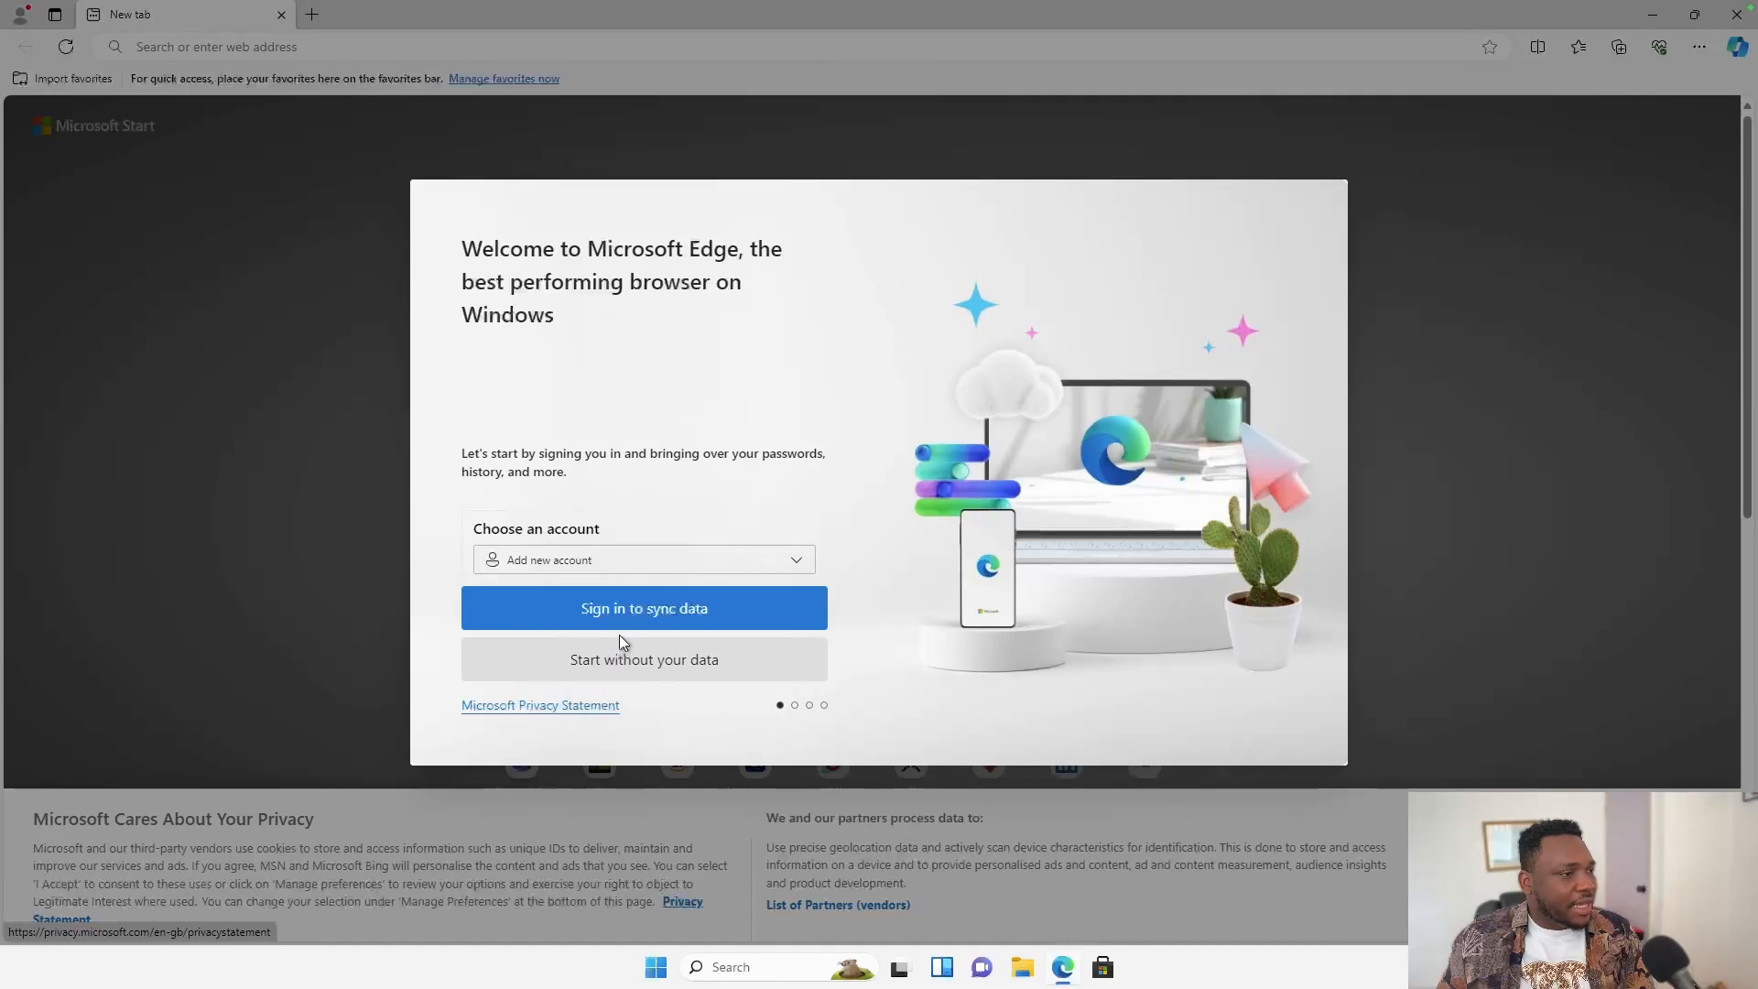
Skip Edge sign-in and Google data import to finish first-run setup, then open a new tab.
click(678, 671)
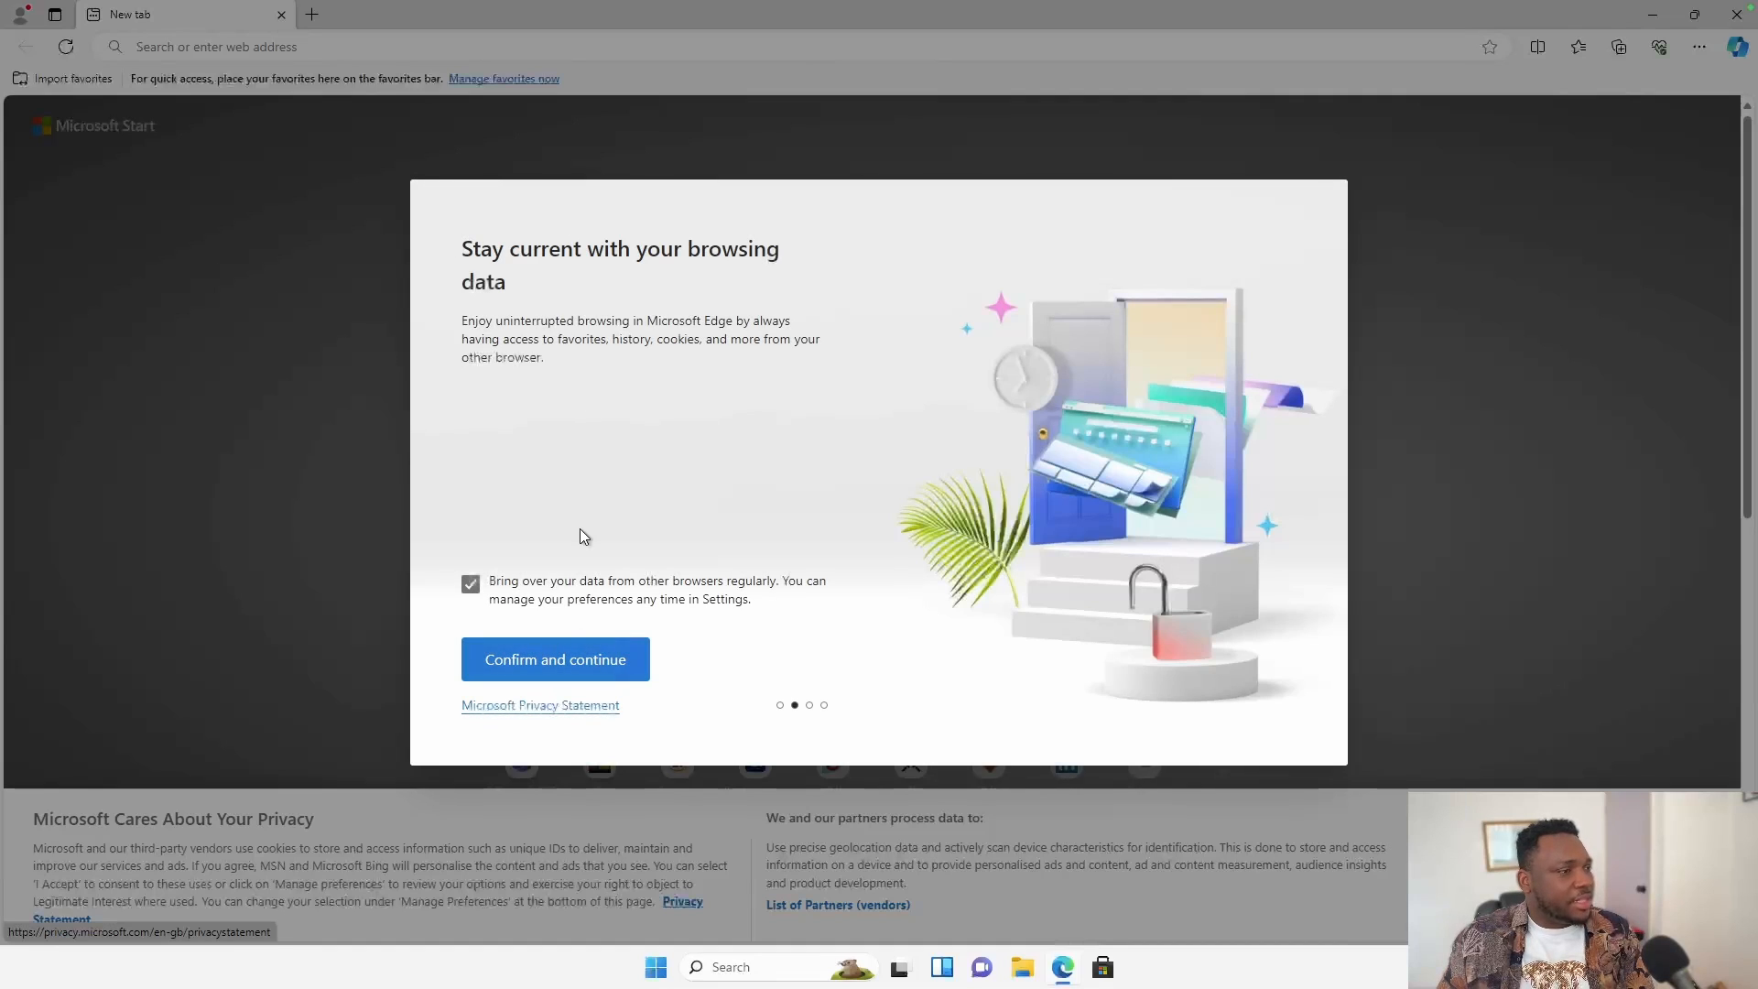
click(587, 659)
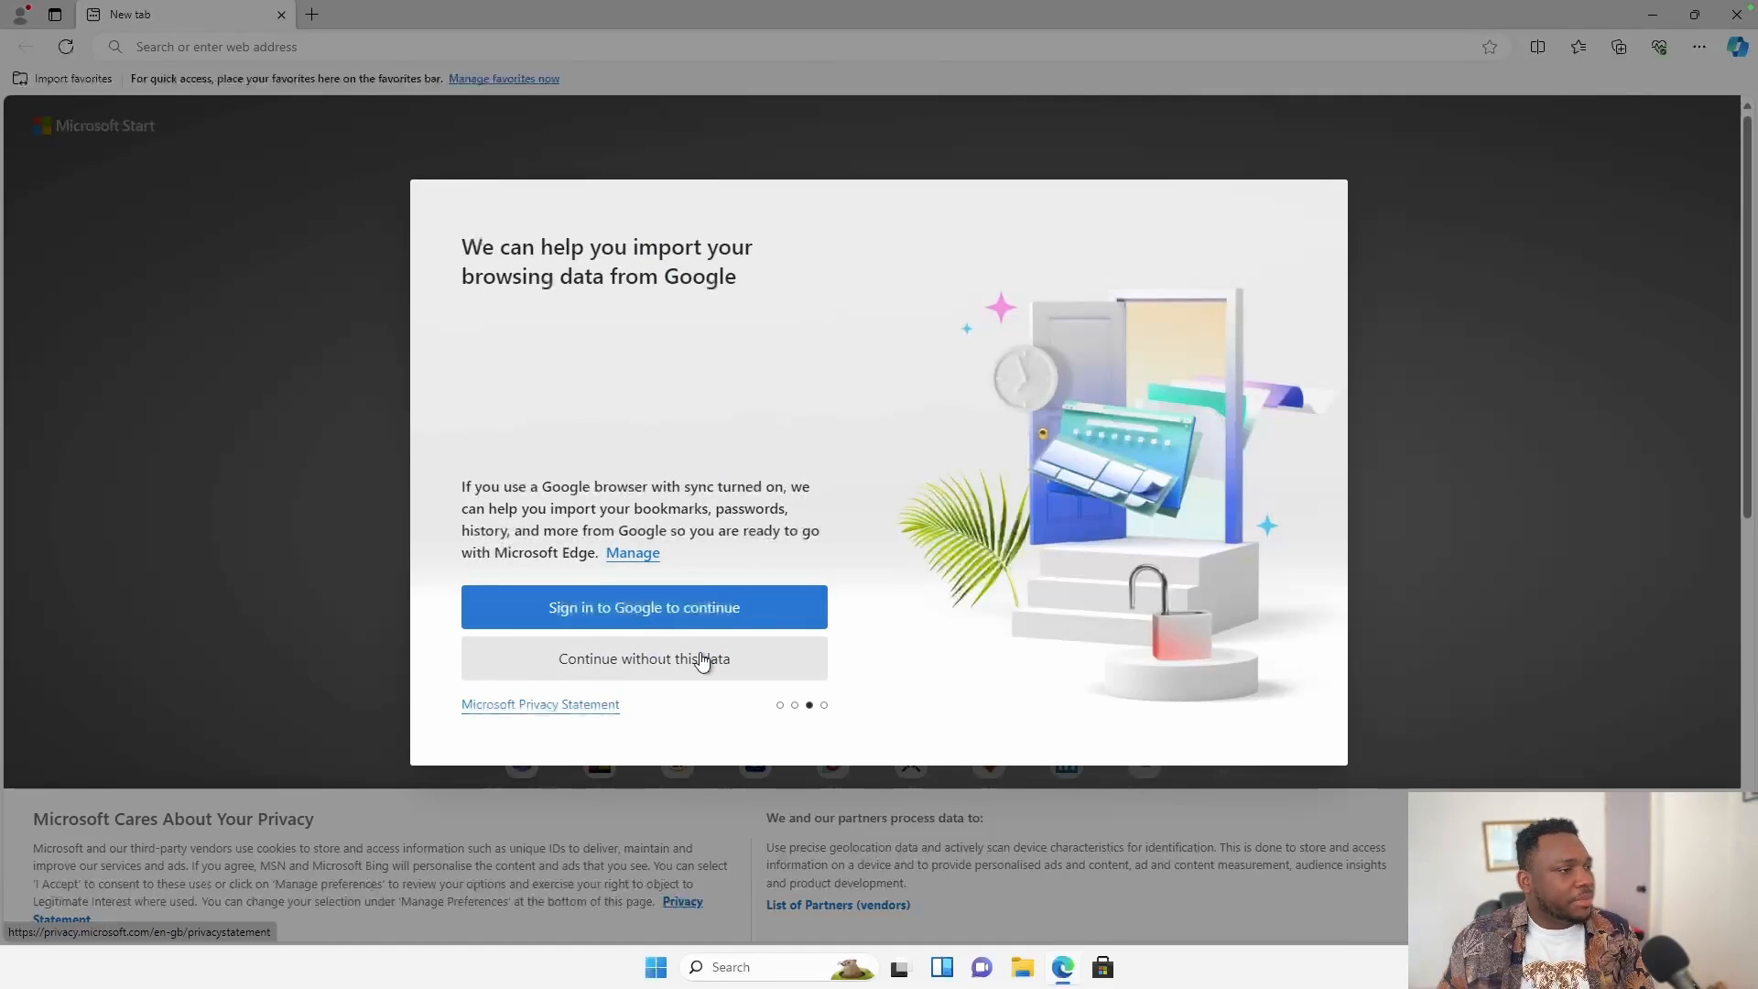
click(673, 671)
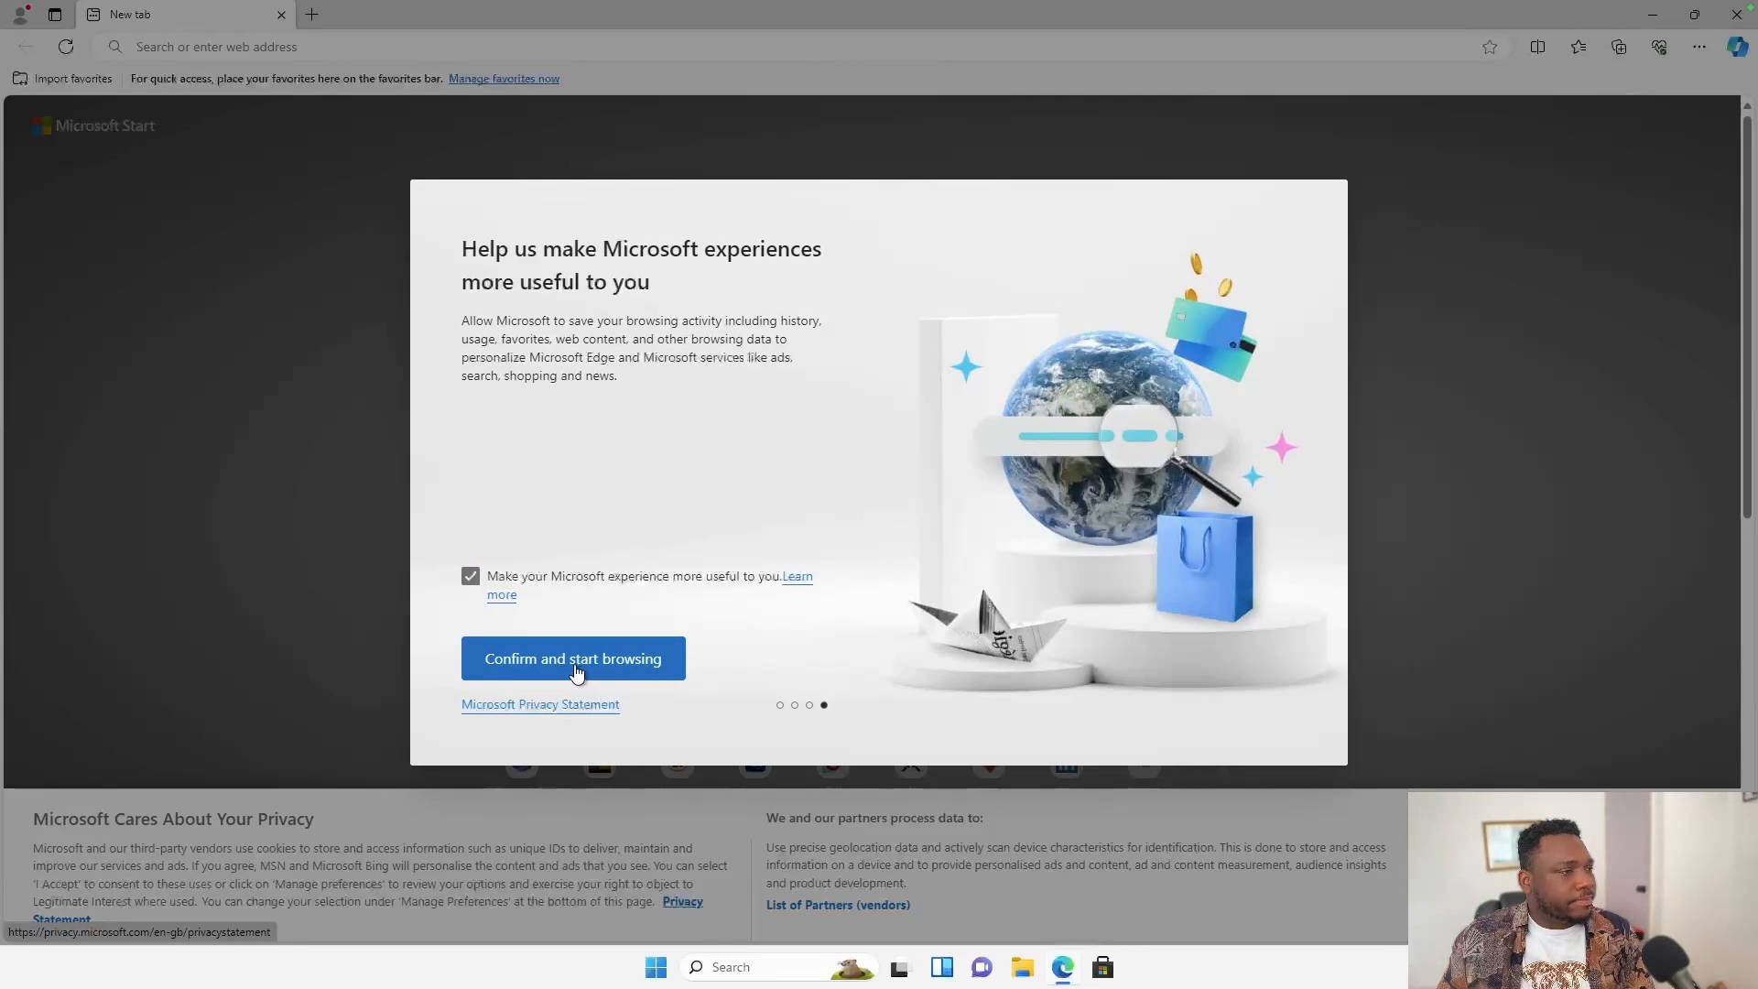
click(576, 673)
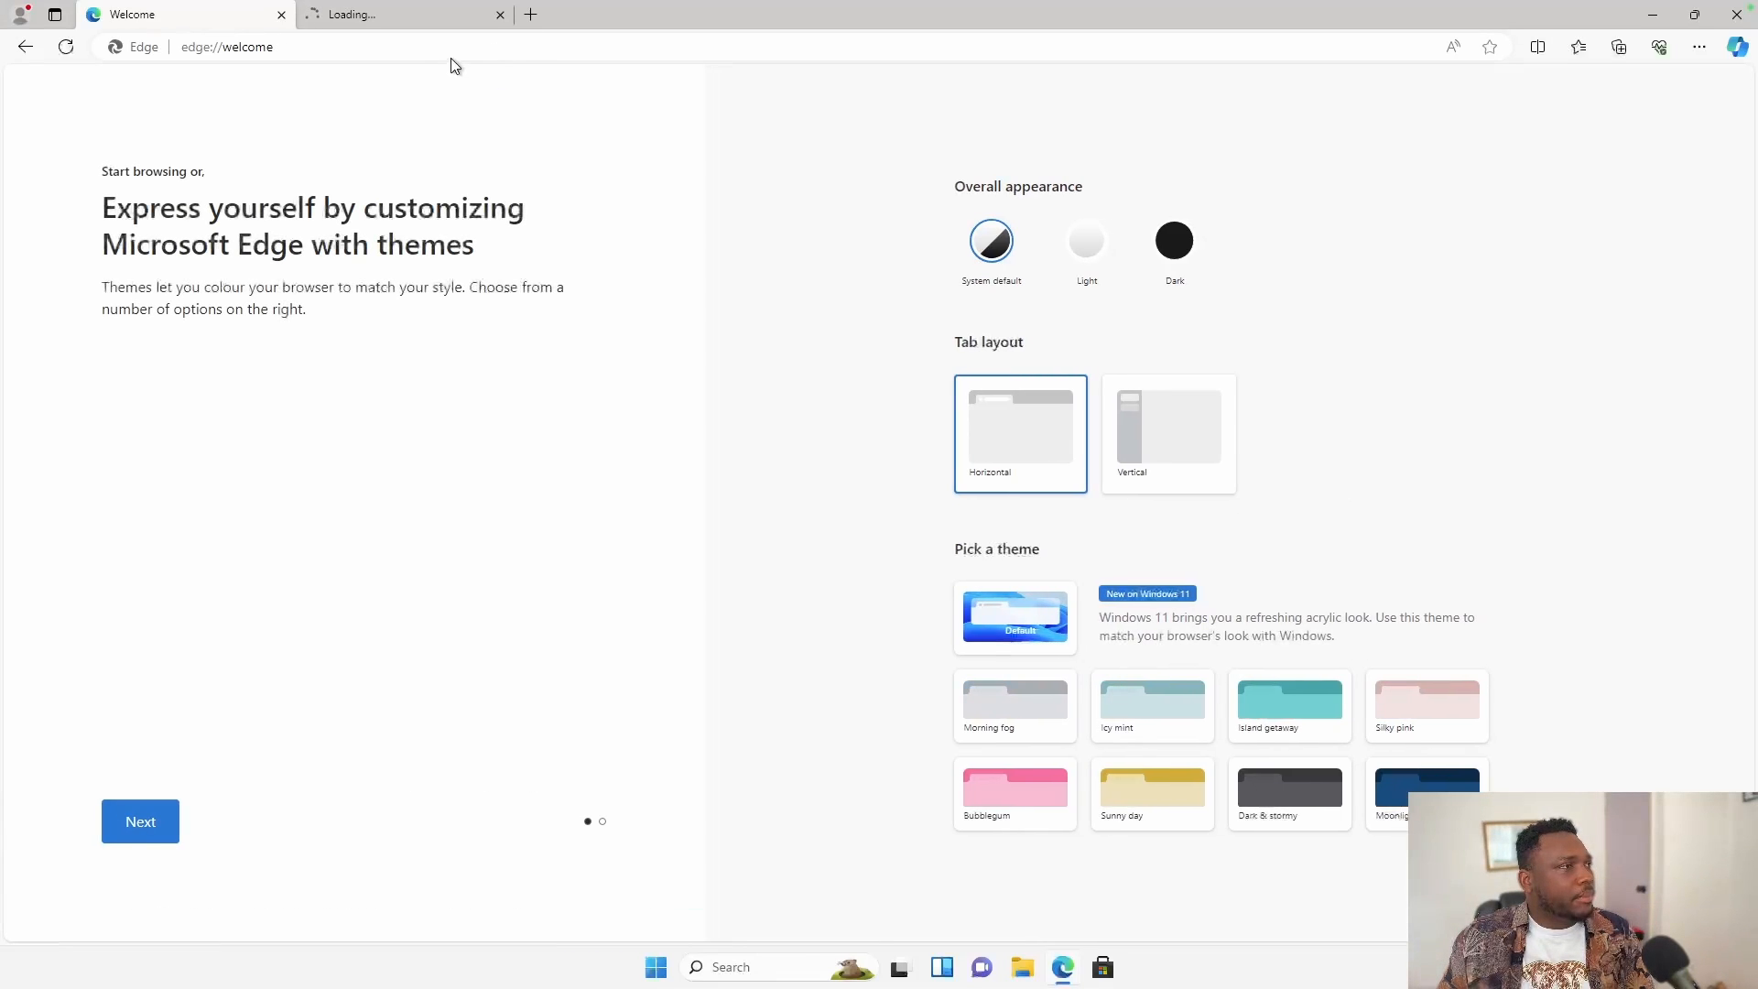
click(460, 46)
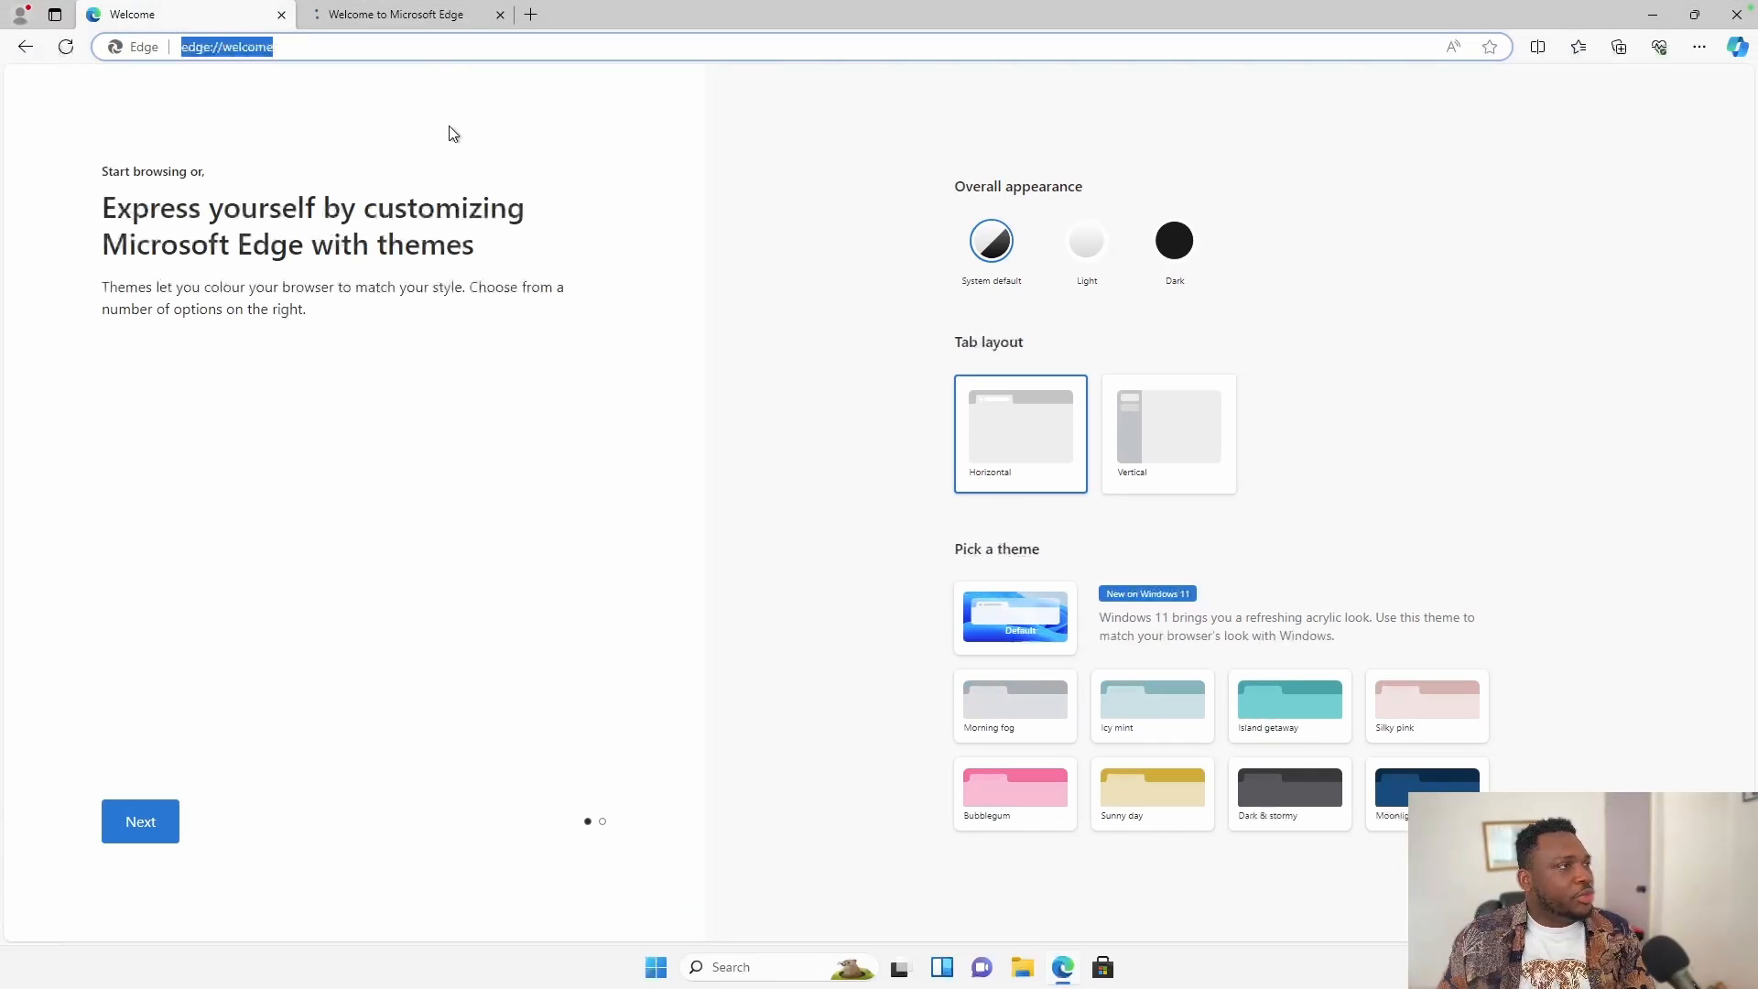
click(529, 14)
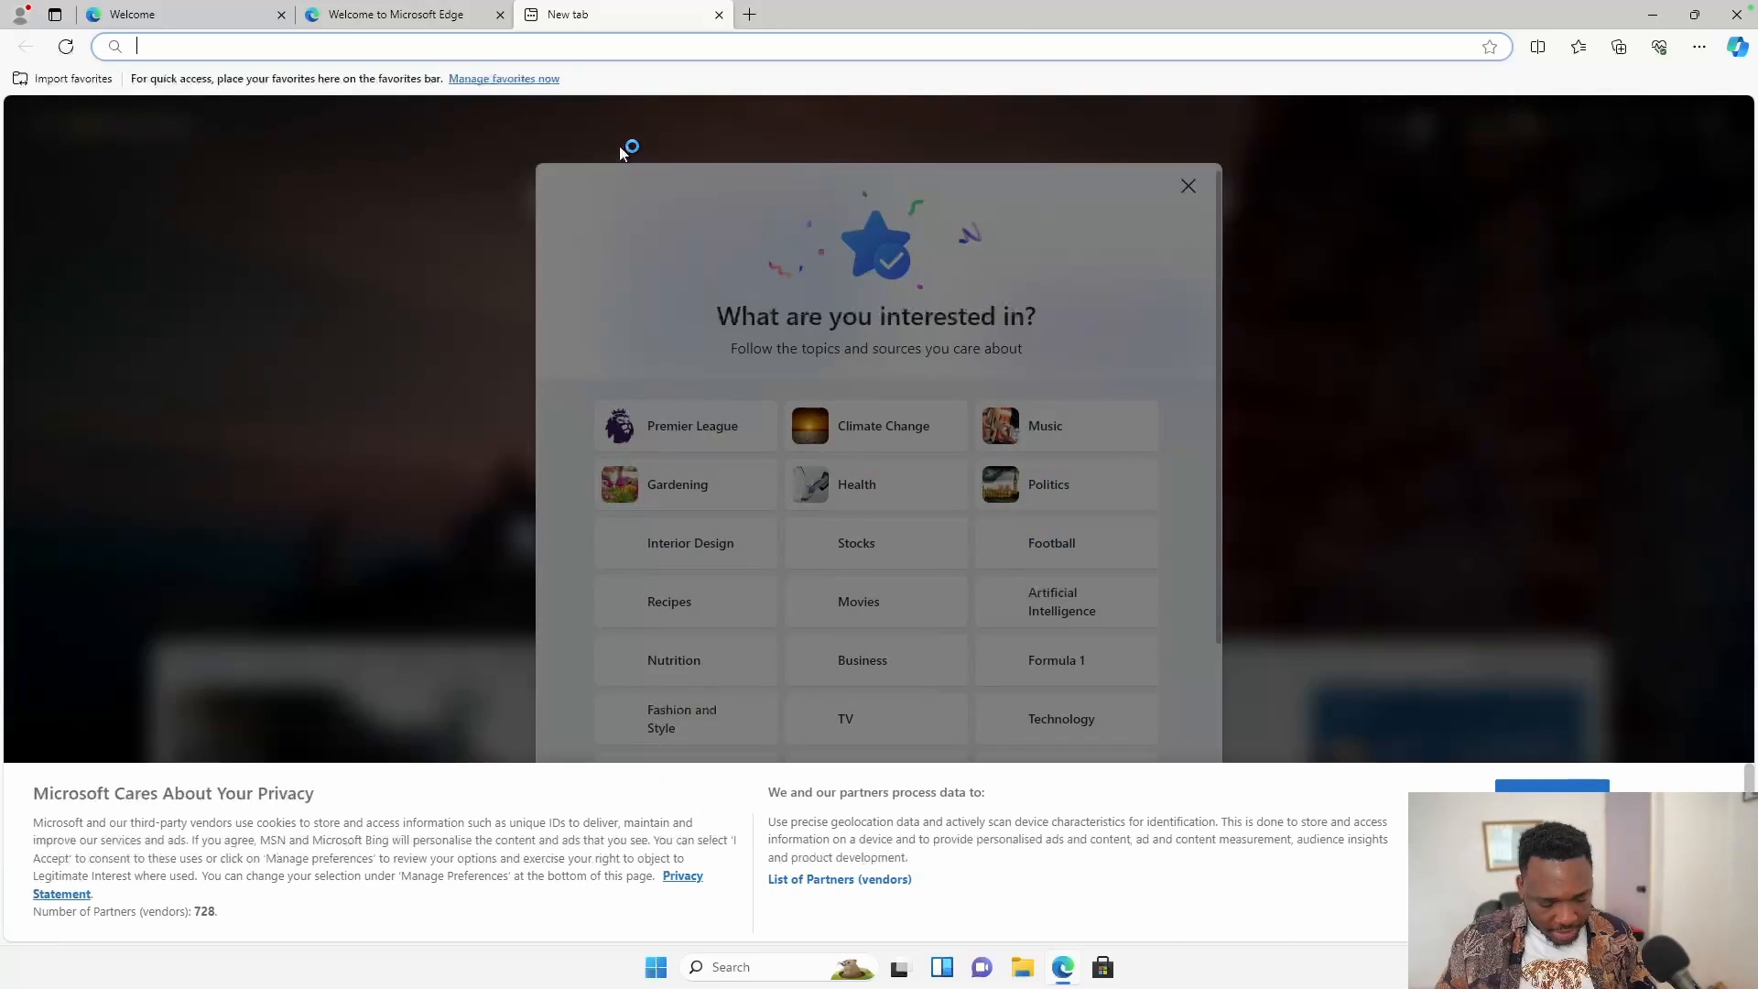
Search Bing for 'sql server download' and open the official SQL Server Downloads page.
text(sql server download)
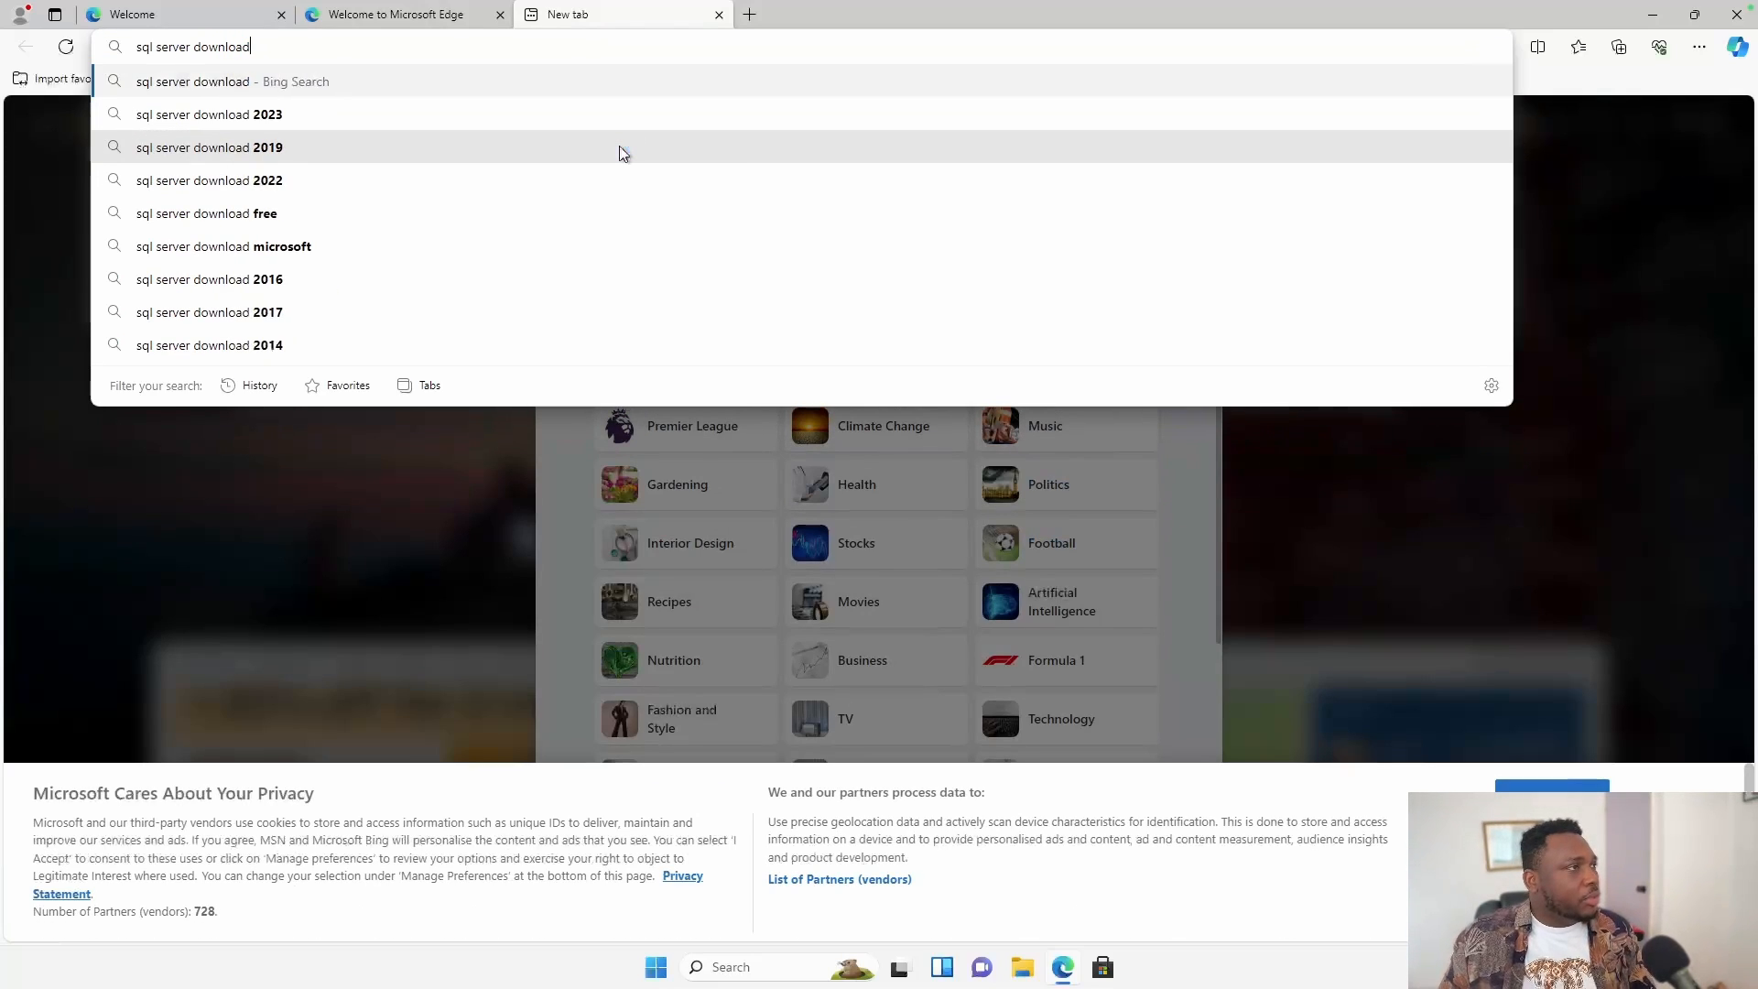
key(Return)
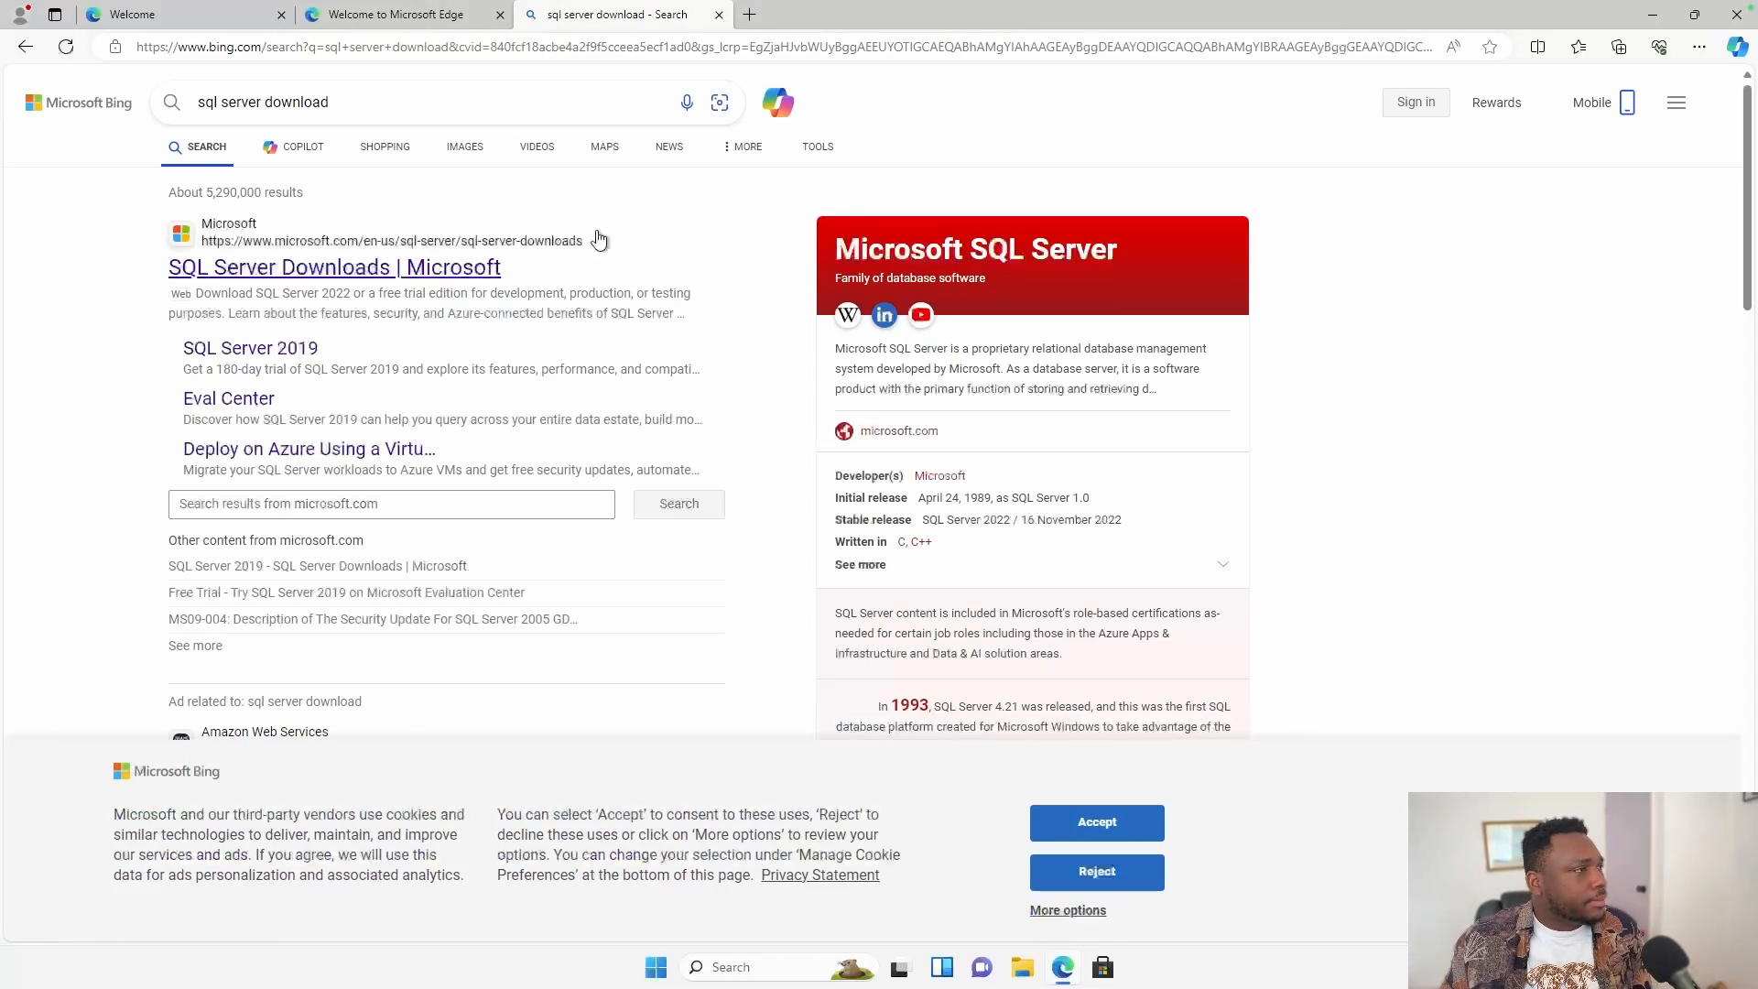
scroll(467, 547, down, 5)
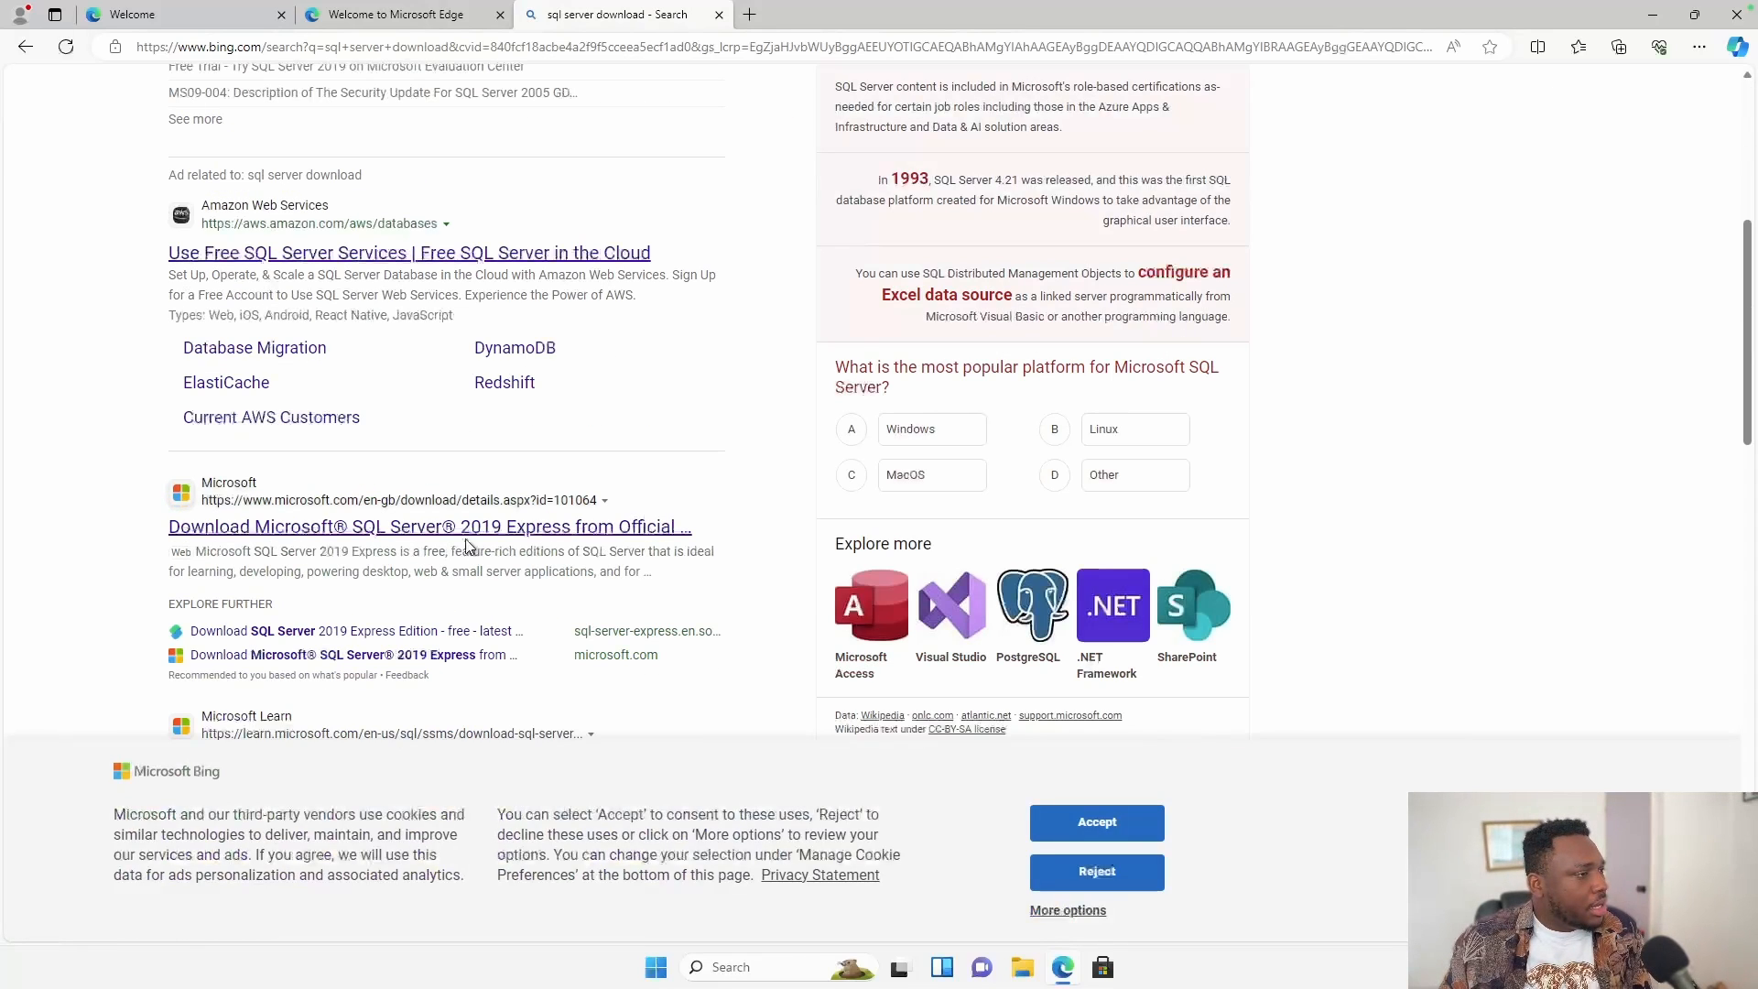
scroll(462, 540, up, 5)
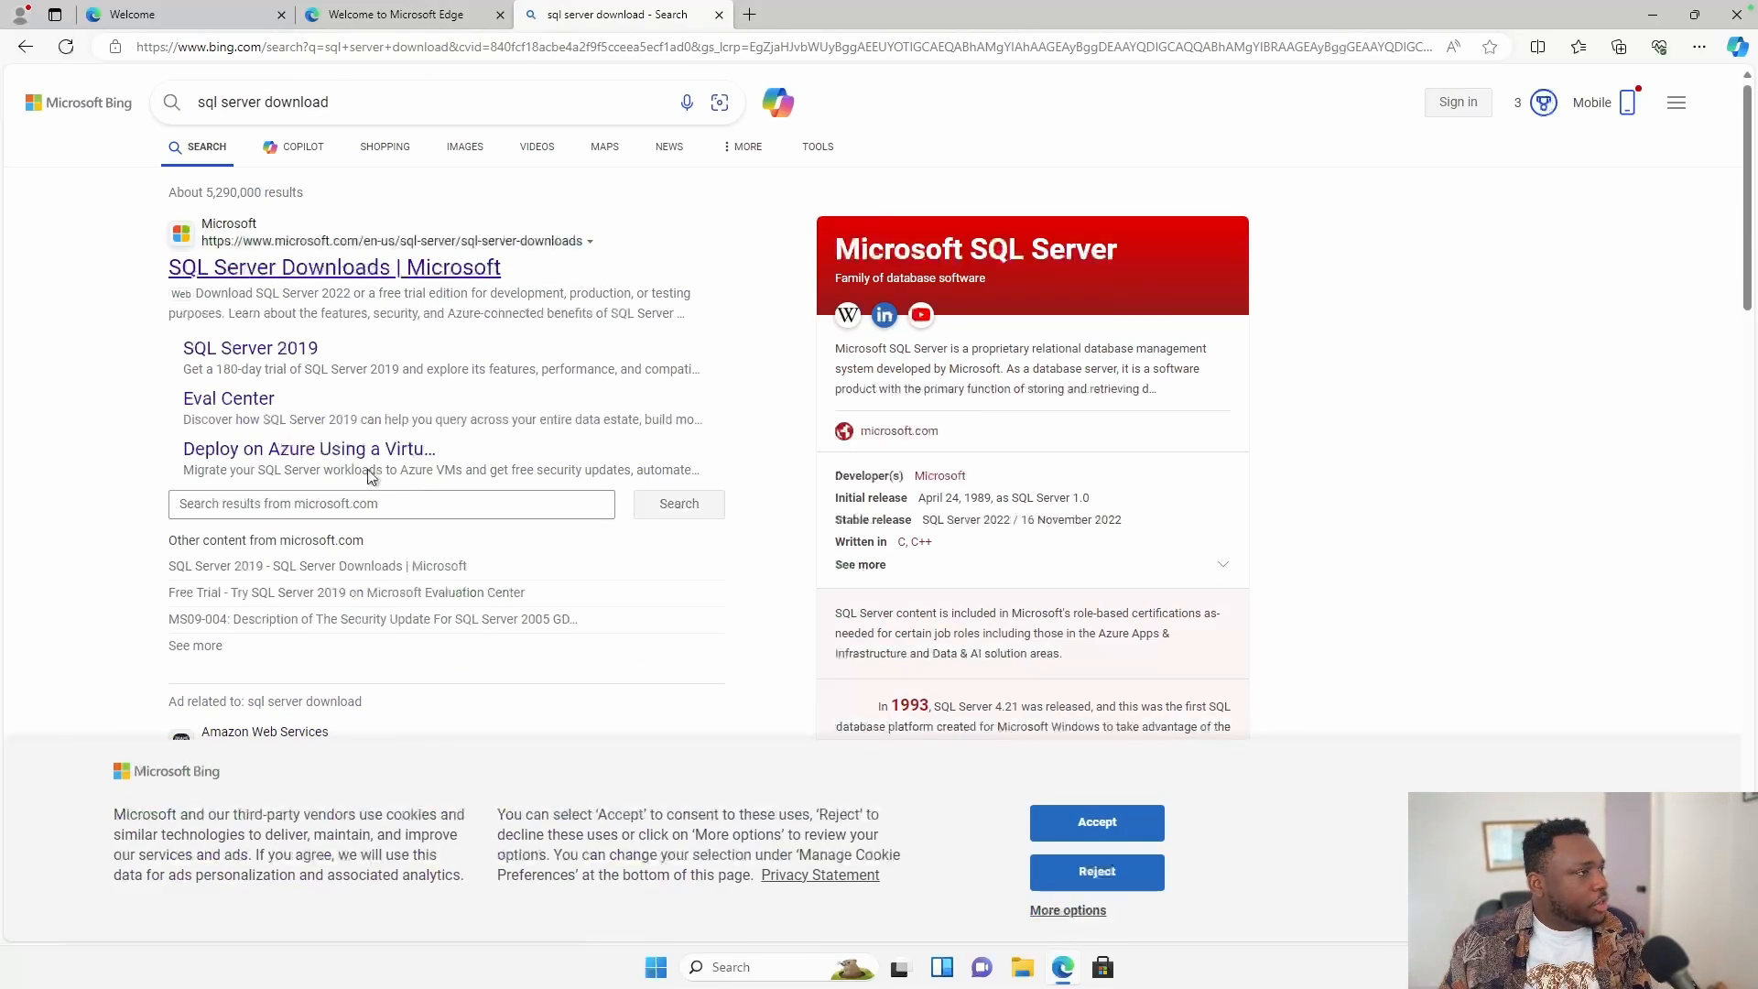
click(424, 267)
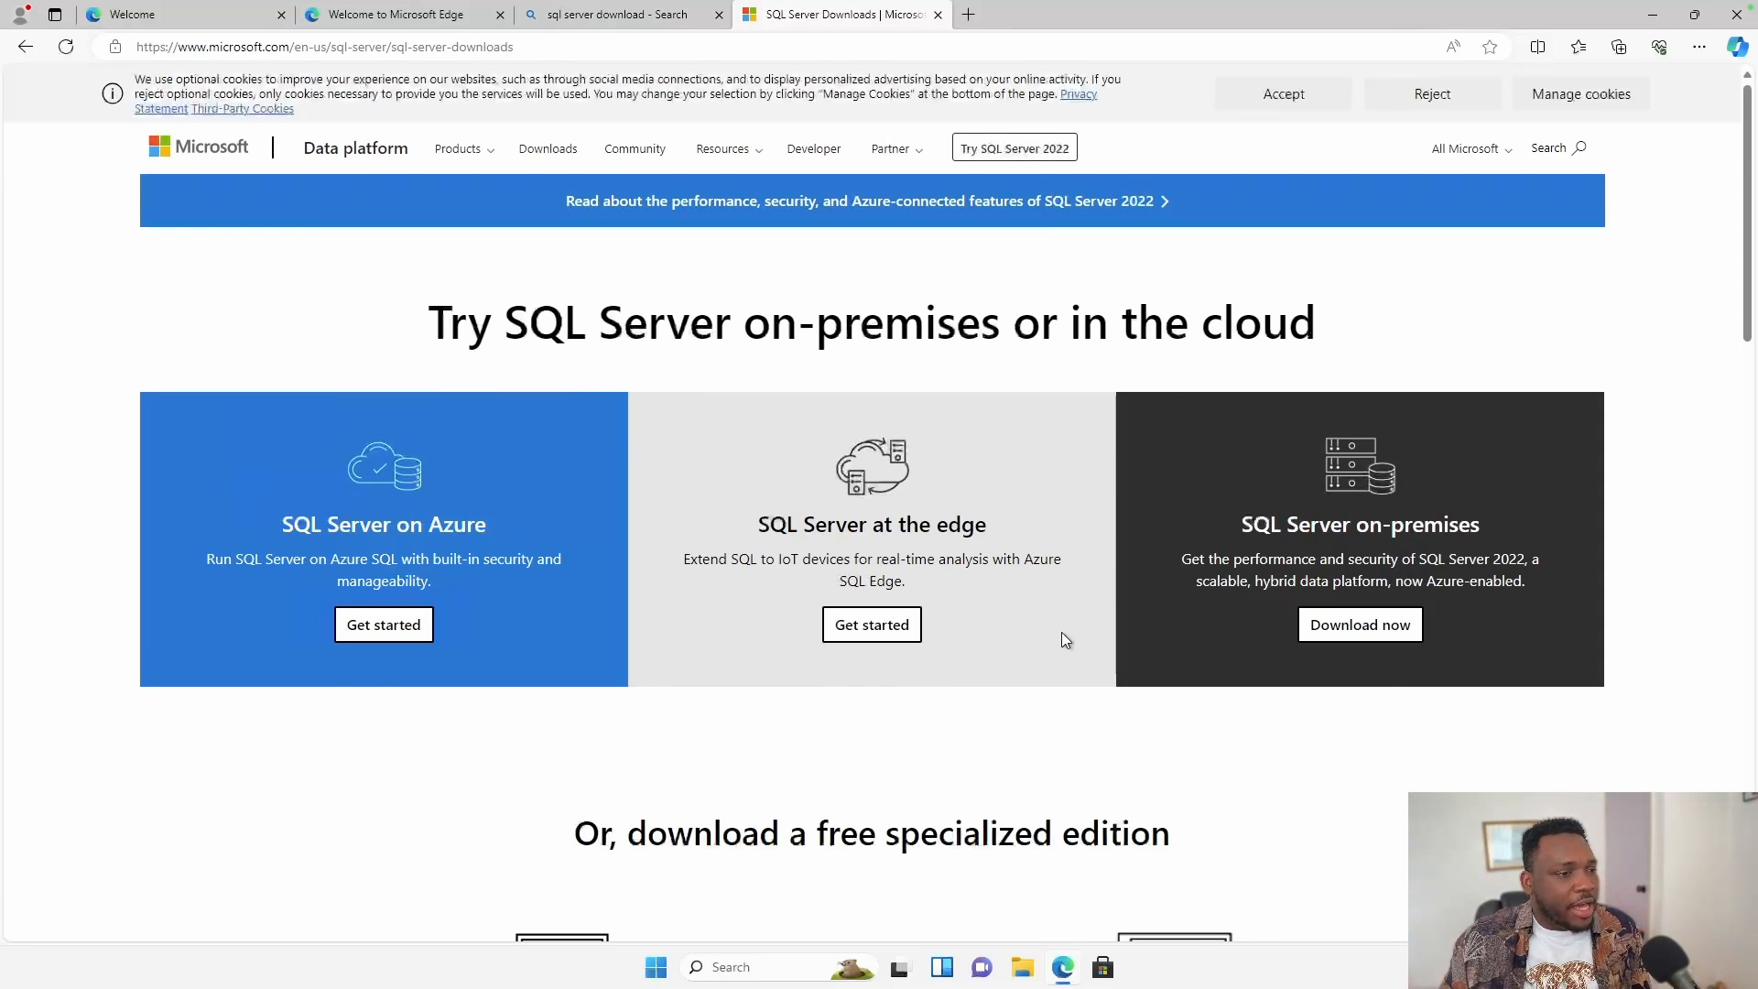
Download the free SQL Server 2022 Express installer and show it in its folder.
scroll(1062, 629, down, 5)
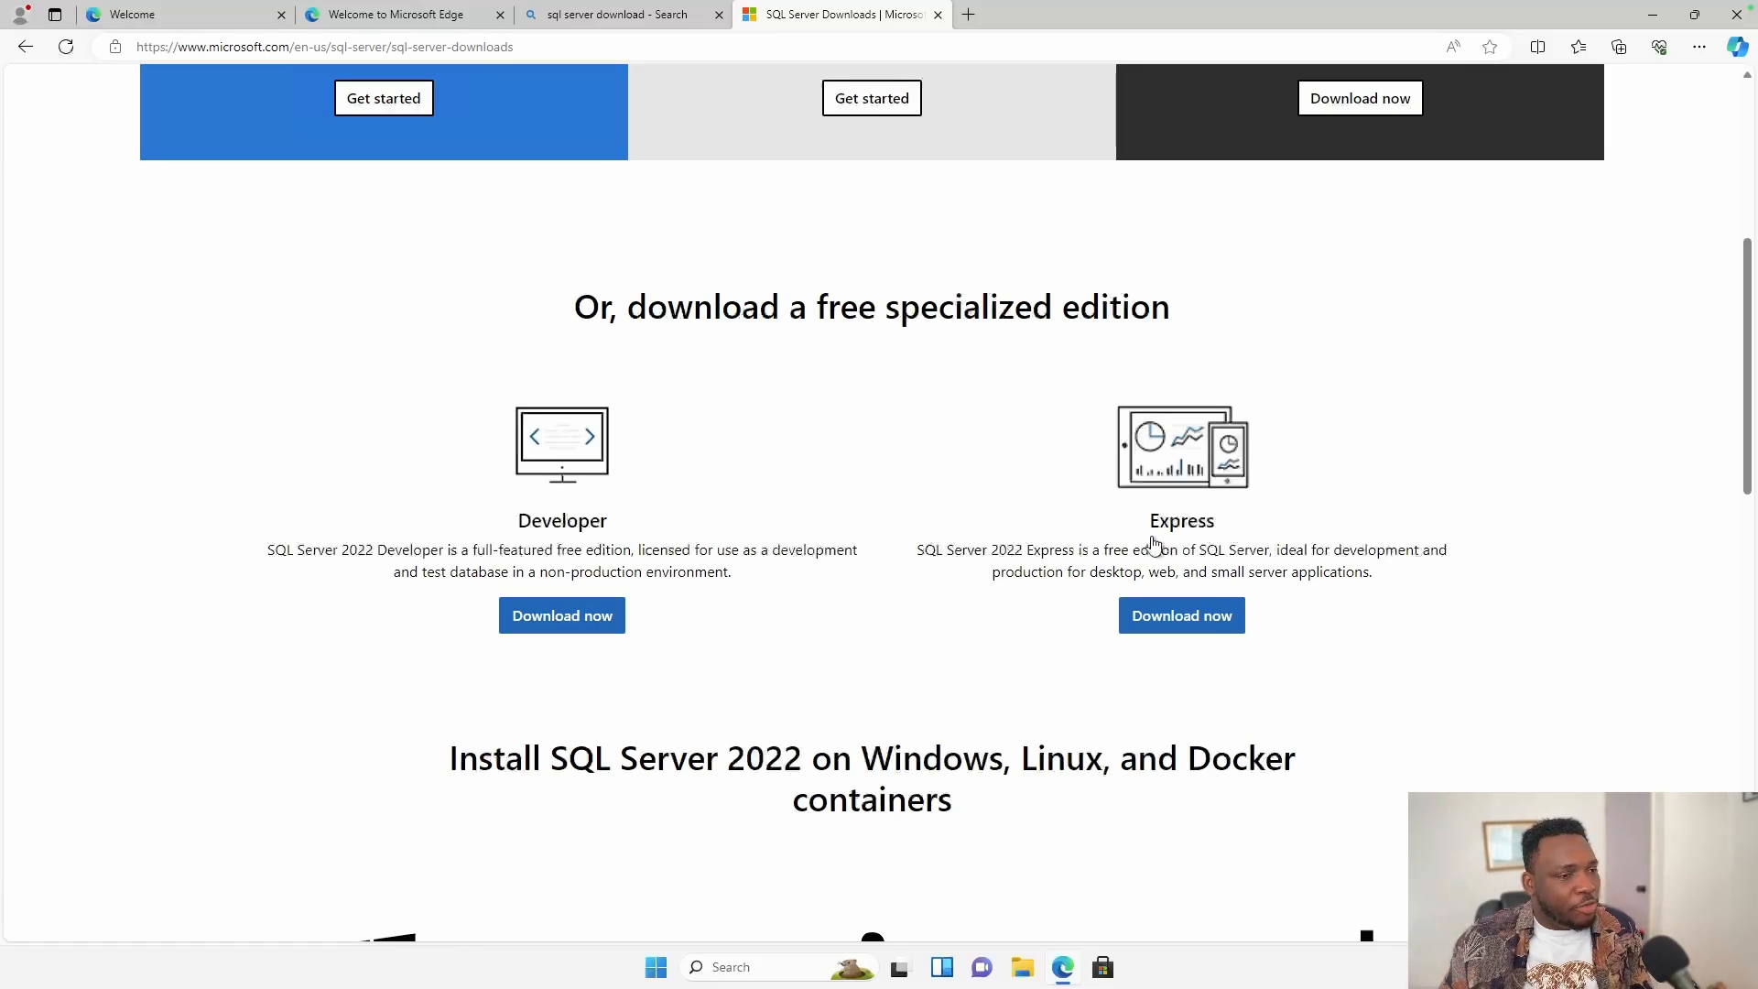
click(1213, 623)
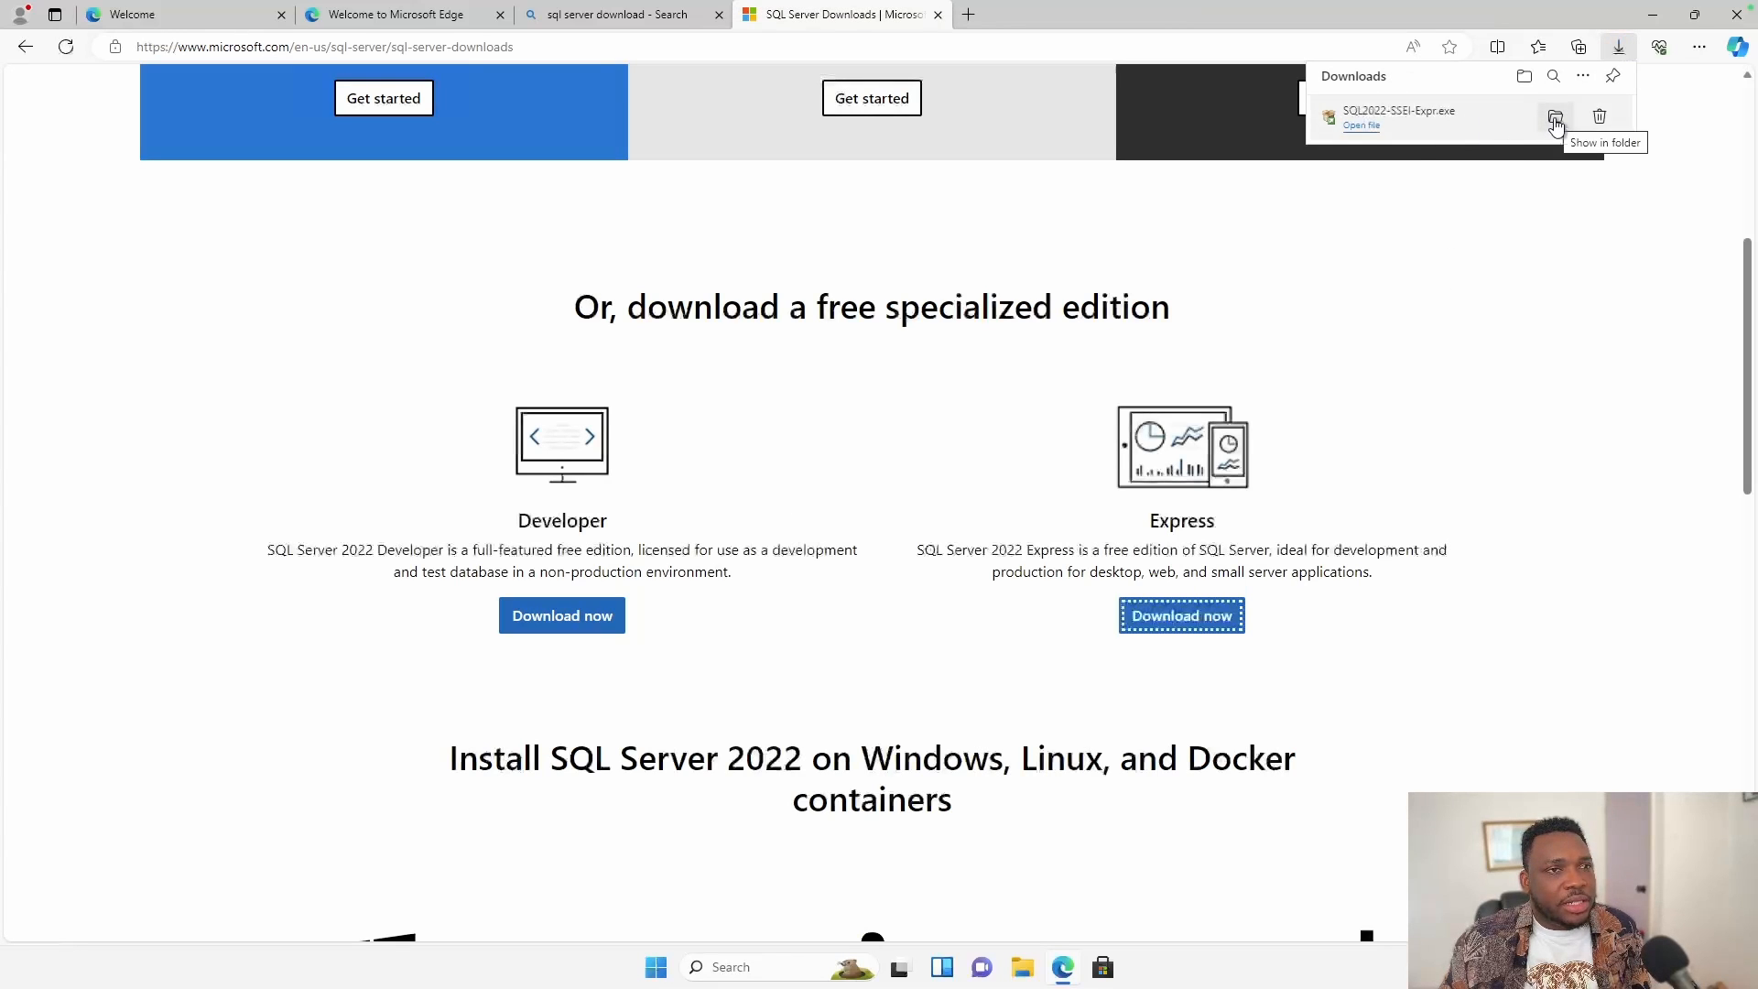
click(1554, 121)
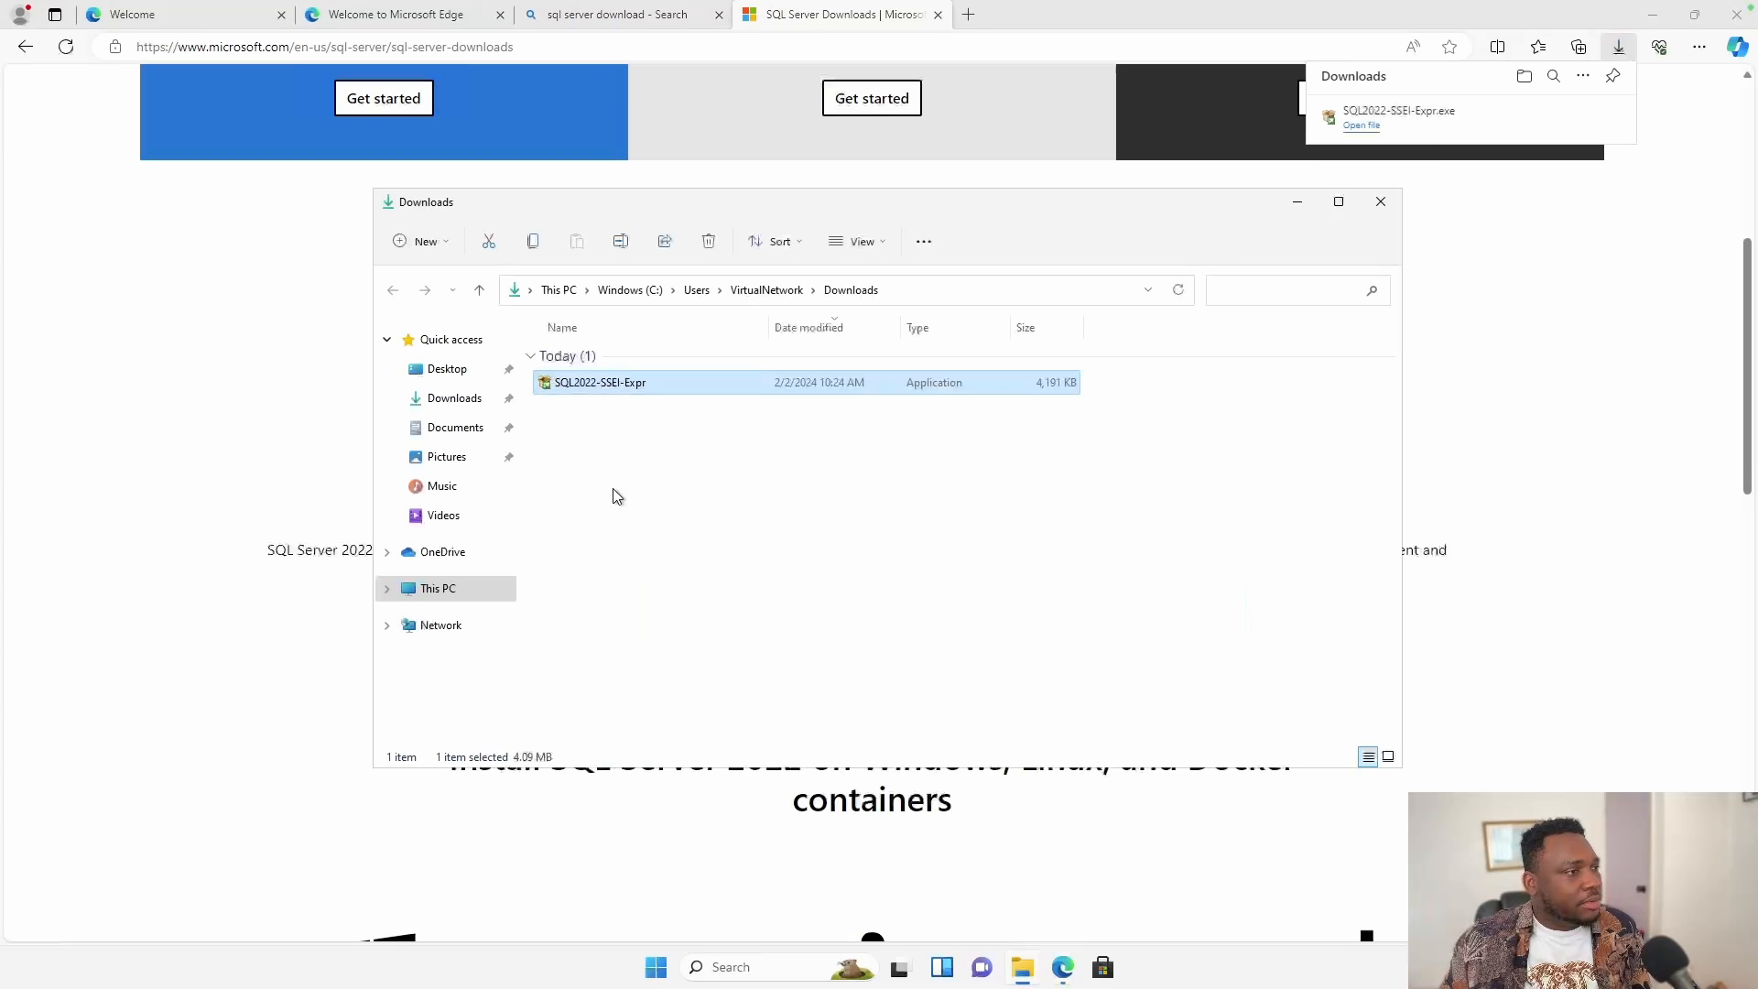
Run SQL2022-SSEI-Expr as a Basic install at the default location, then go to the SSMS download page.
double_click(691, 389)
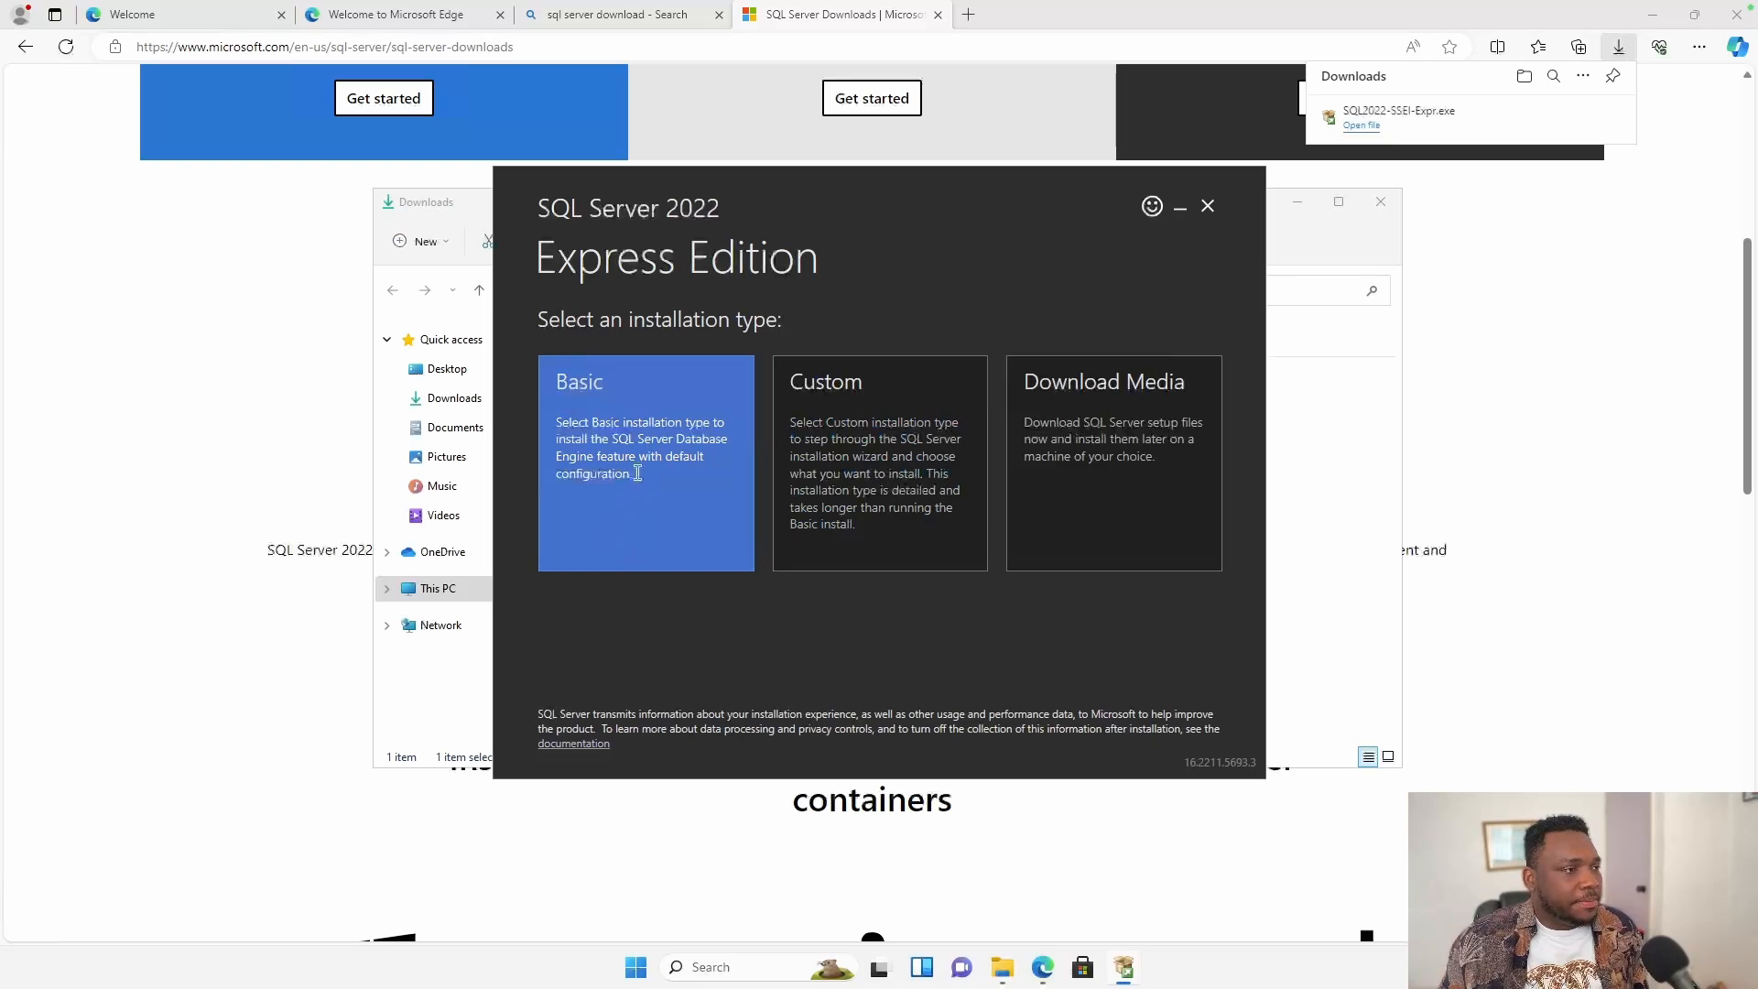
click(637, 472)
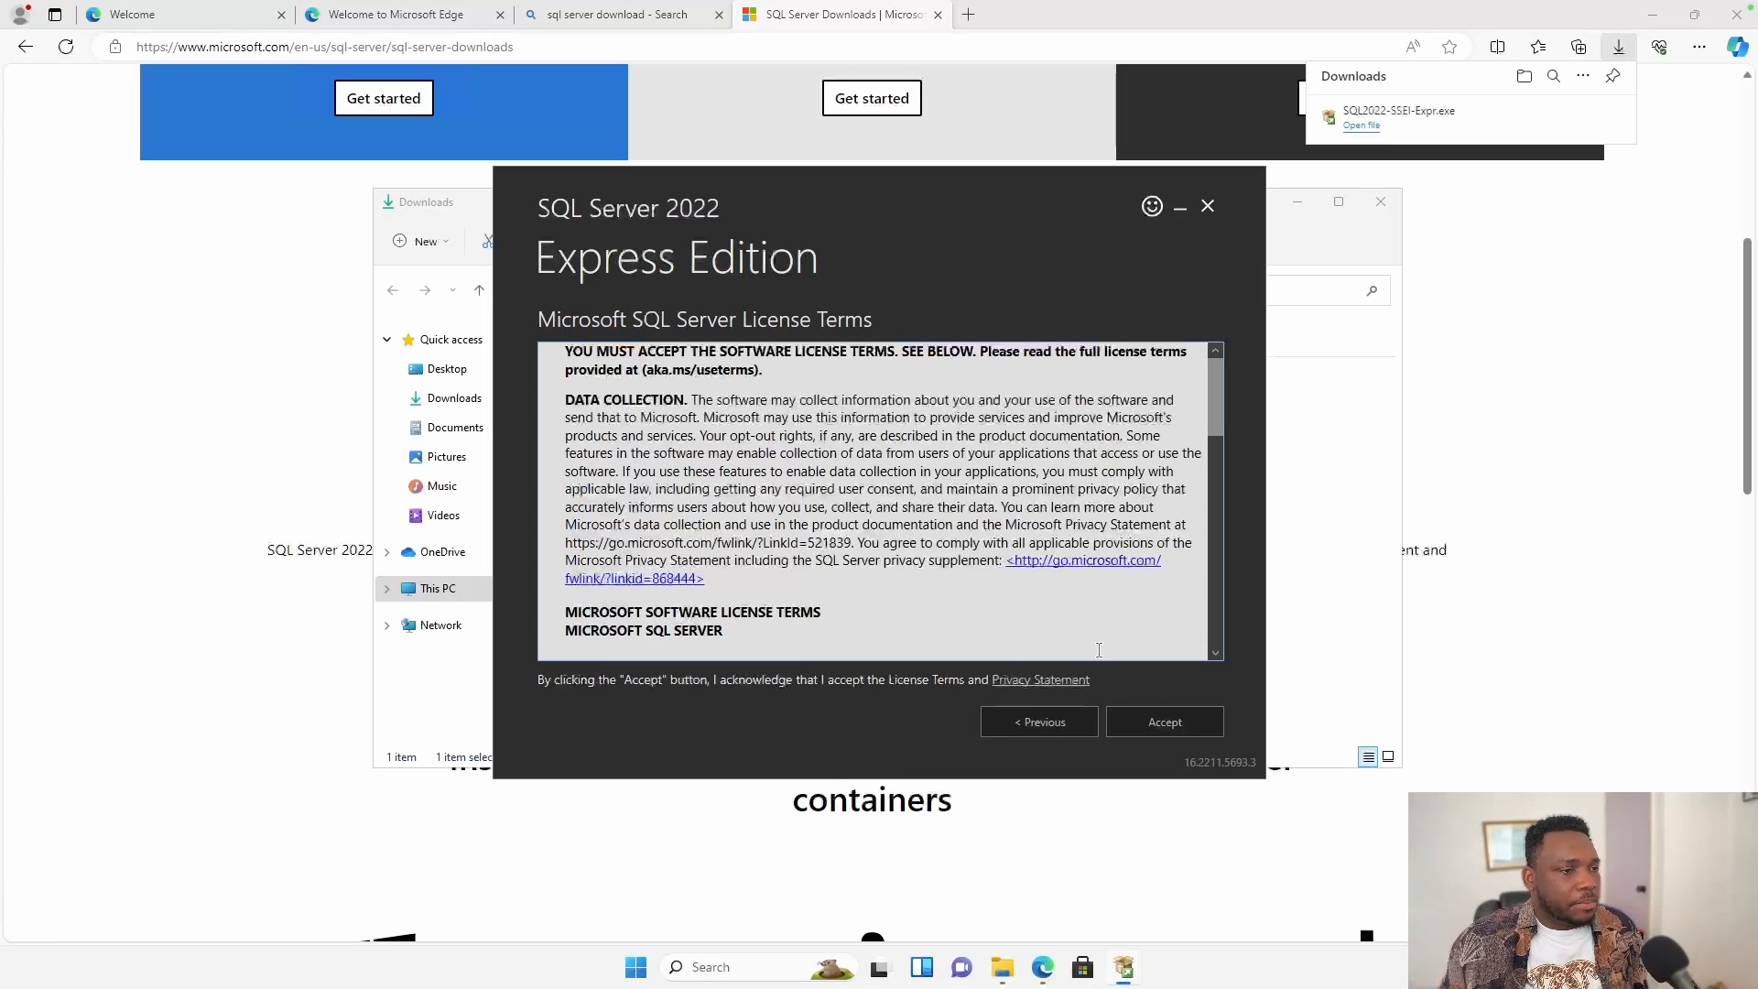
click(1197, 726)
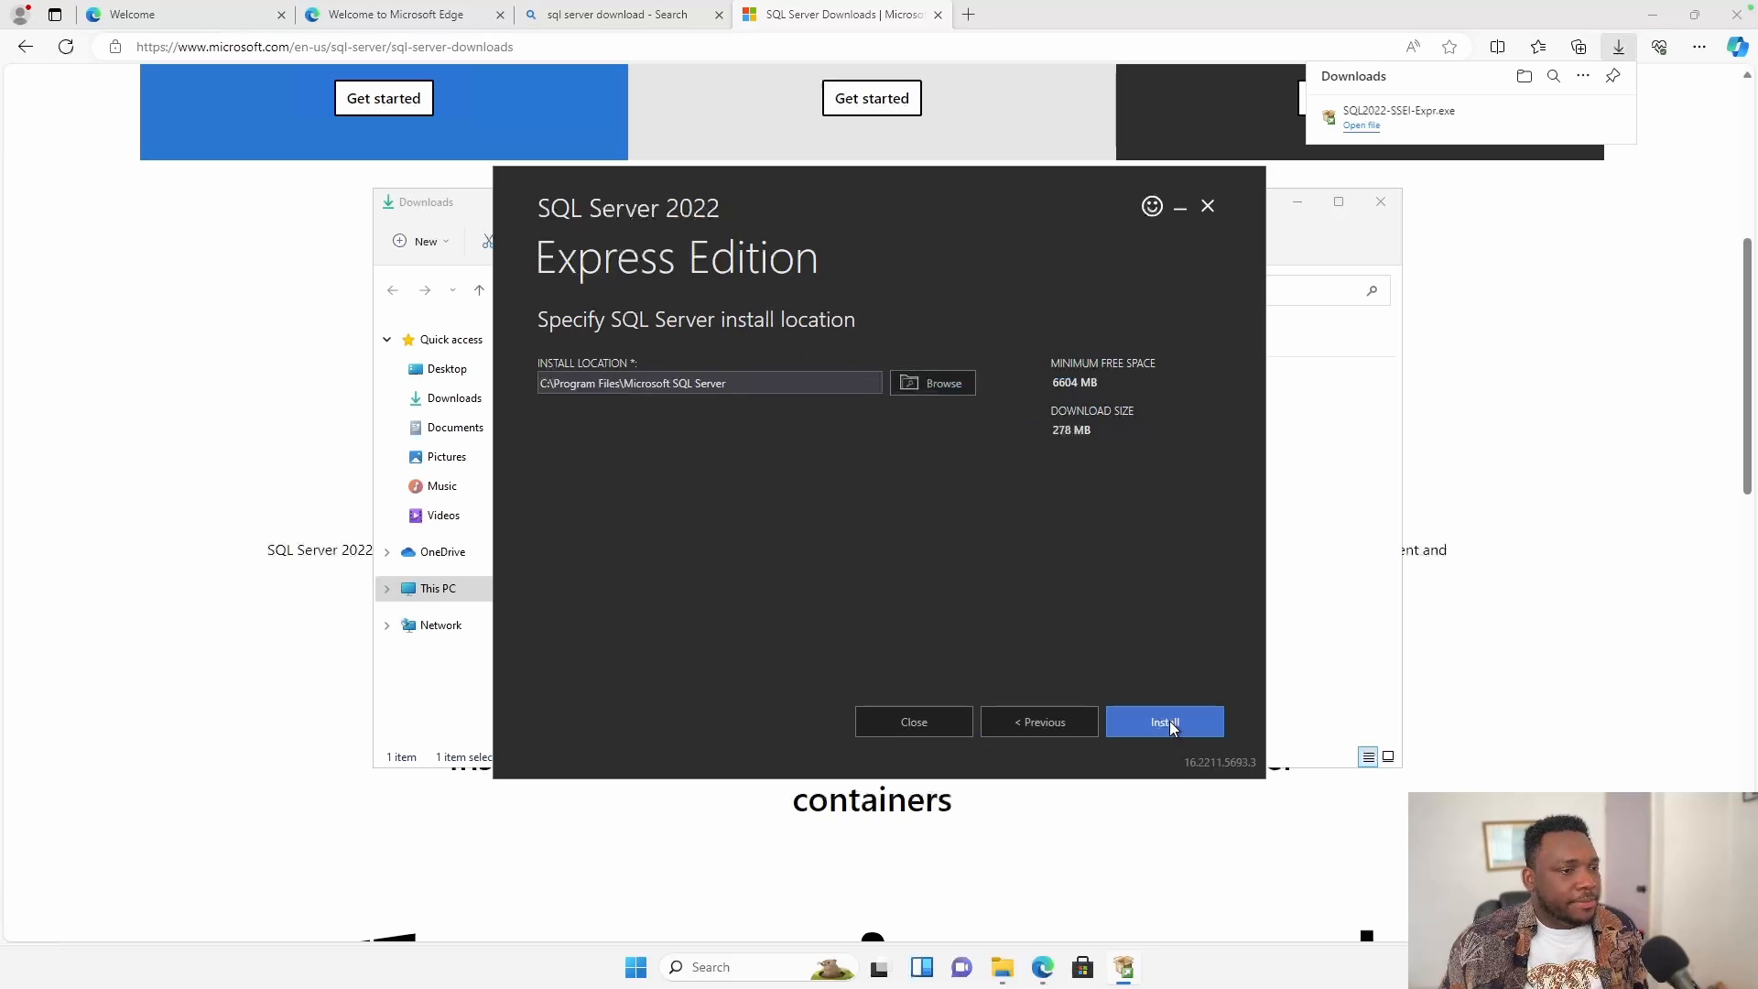
click(1169, 723)
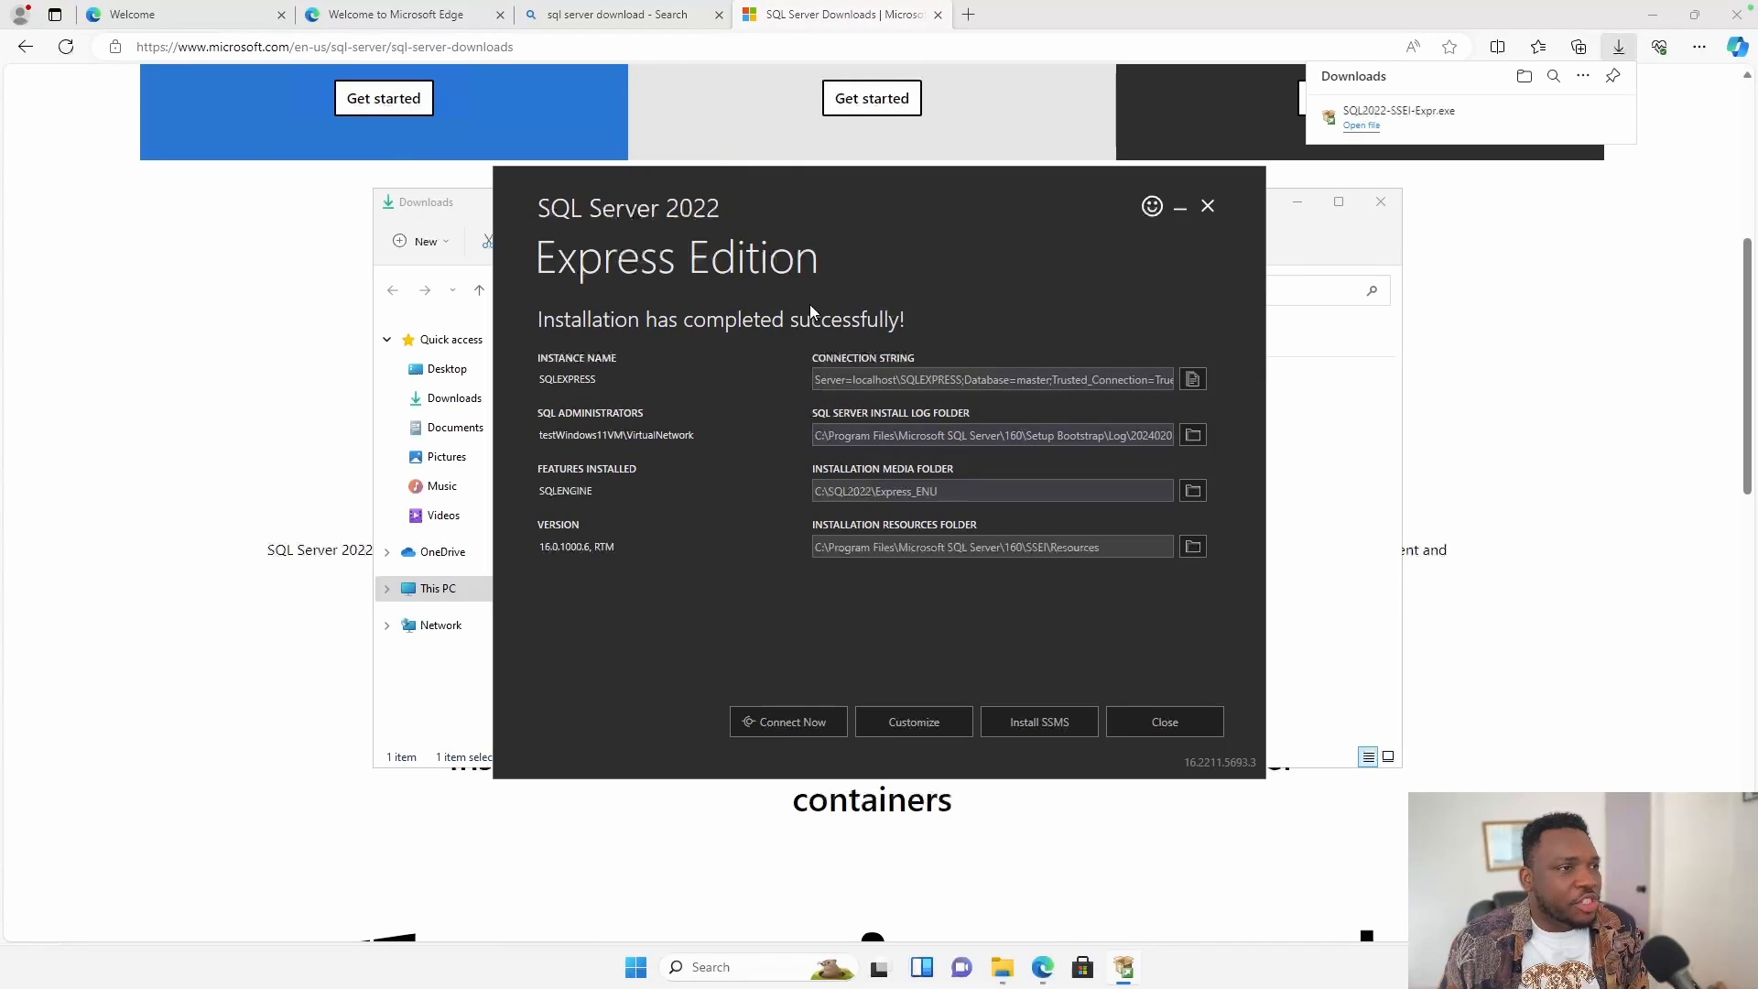
click(1036, 723)
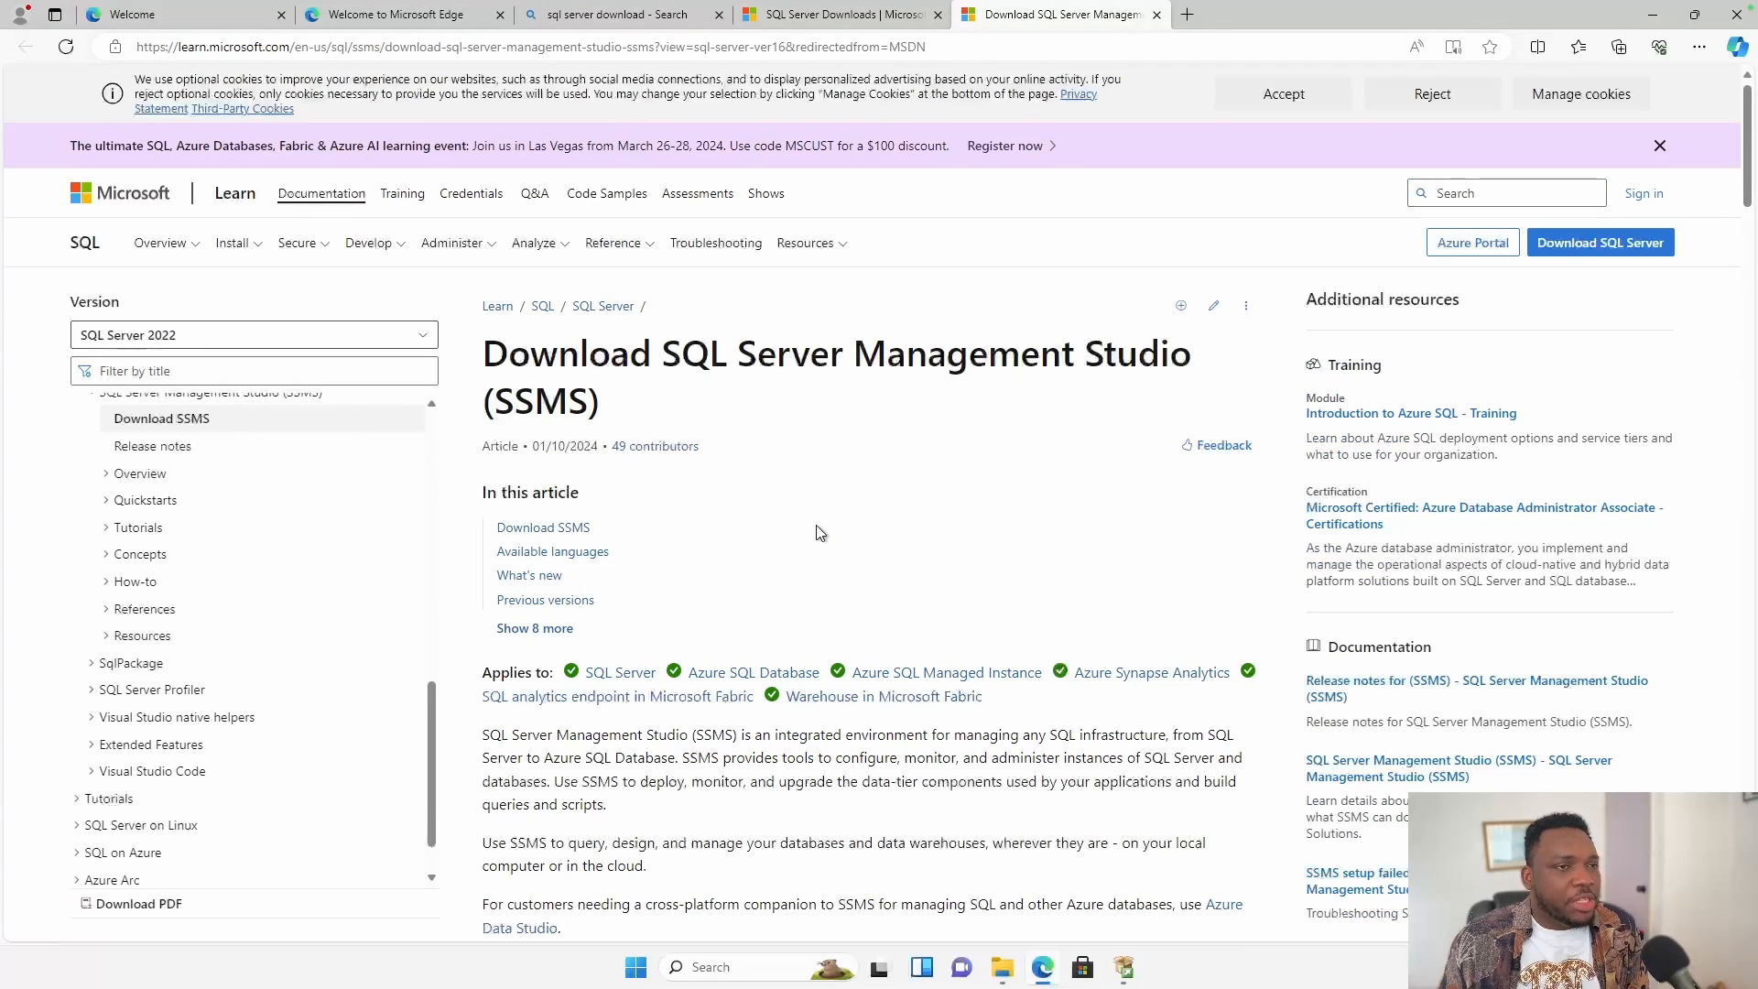
Download SSMS 19.3 (SSMS-Setup-ENU.exe) and show it in the Downloads folder.
scroll(820, 533, down, 6)
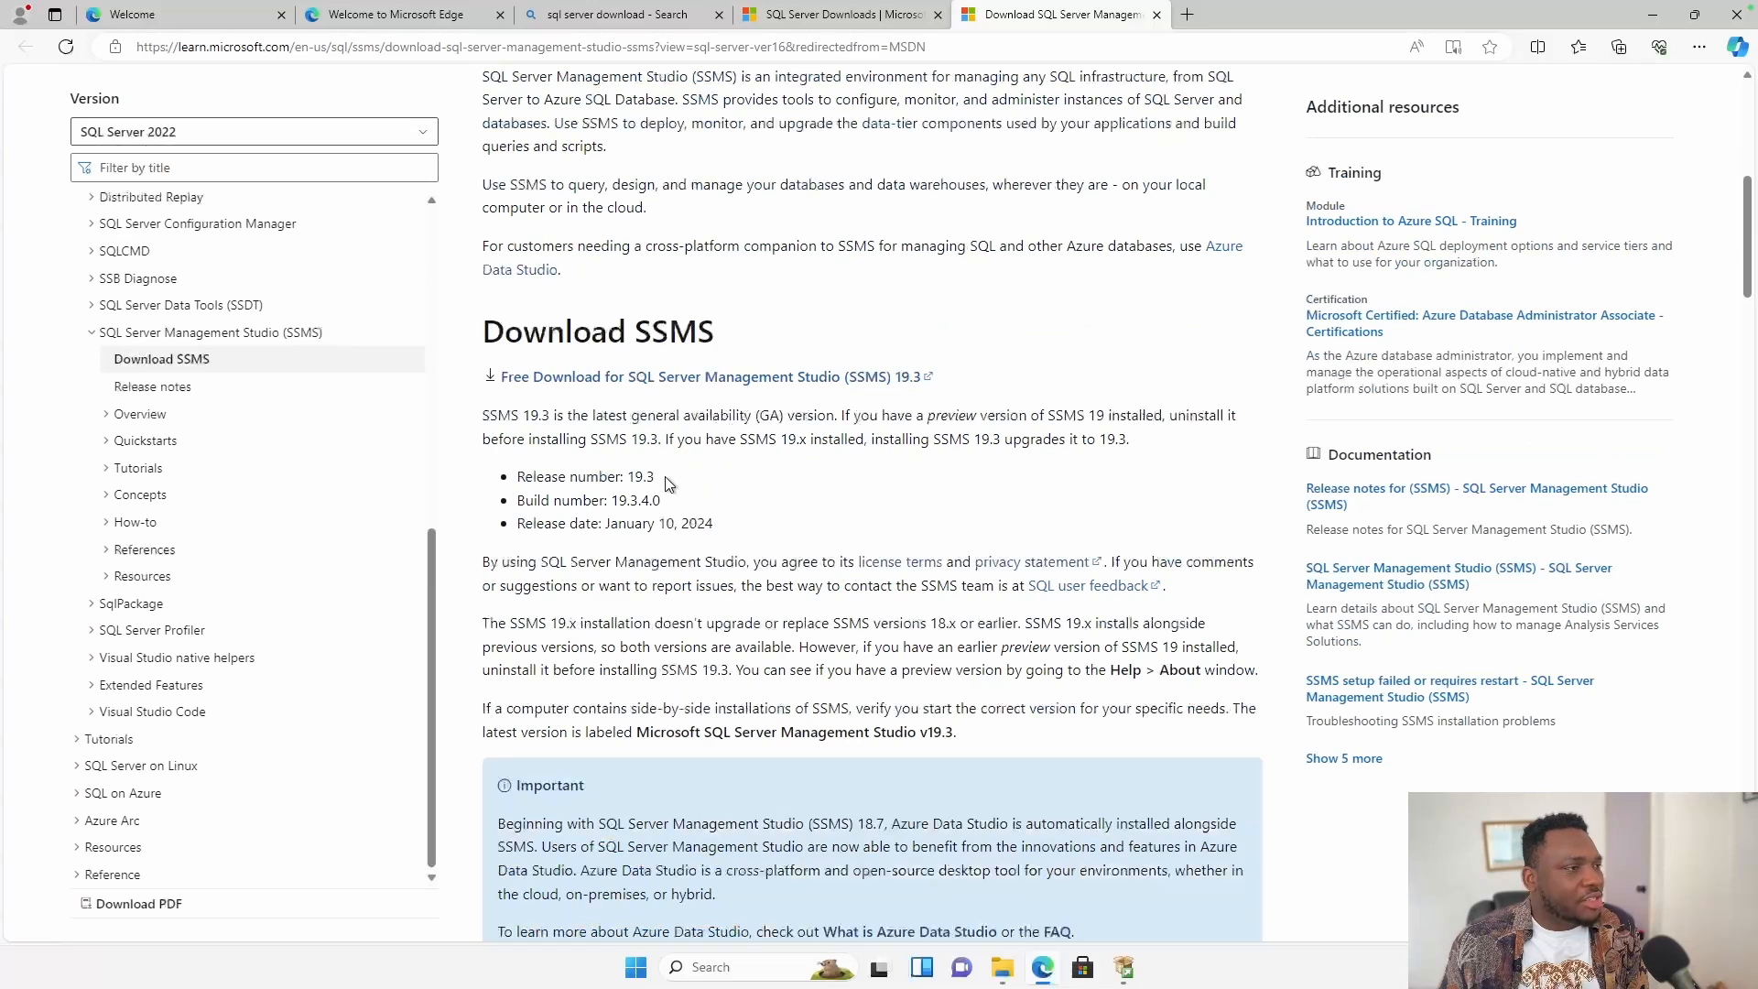
click(784, 378)
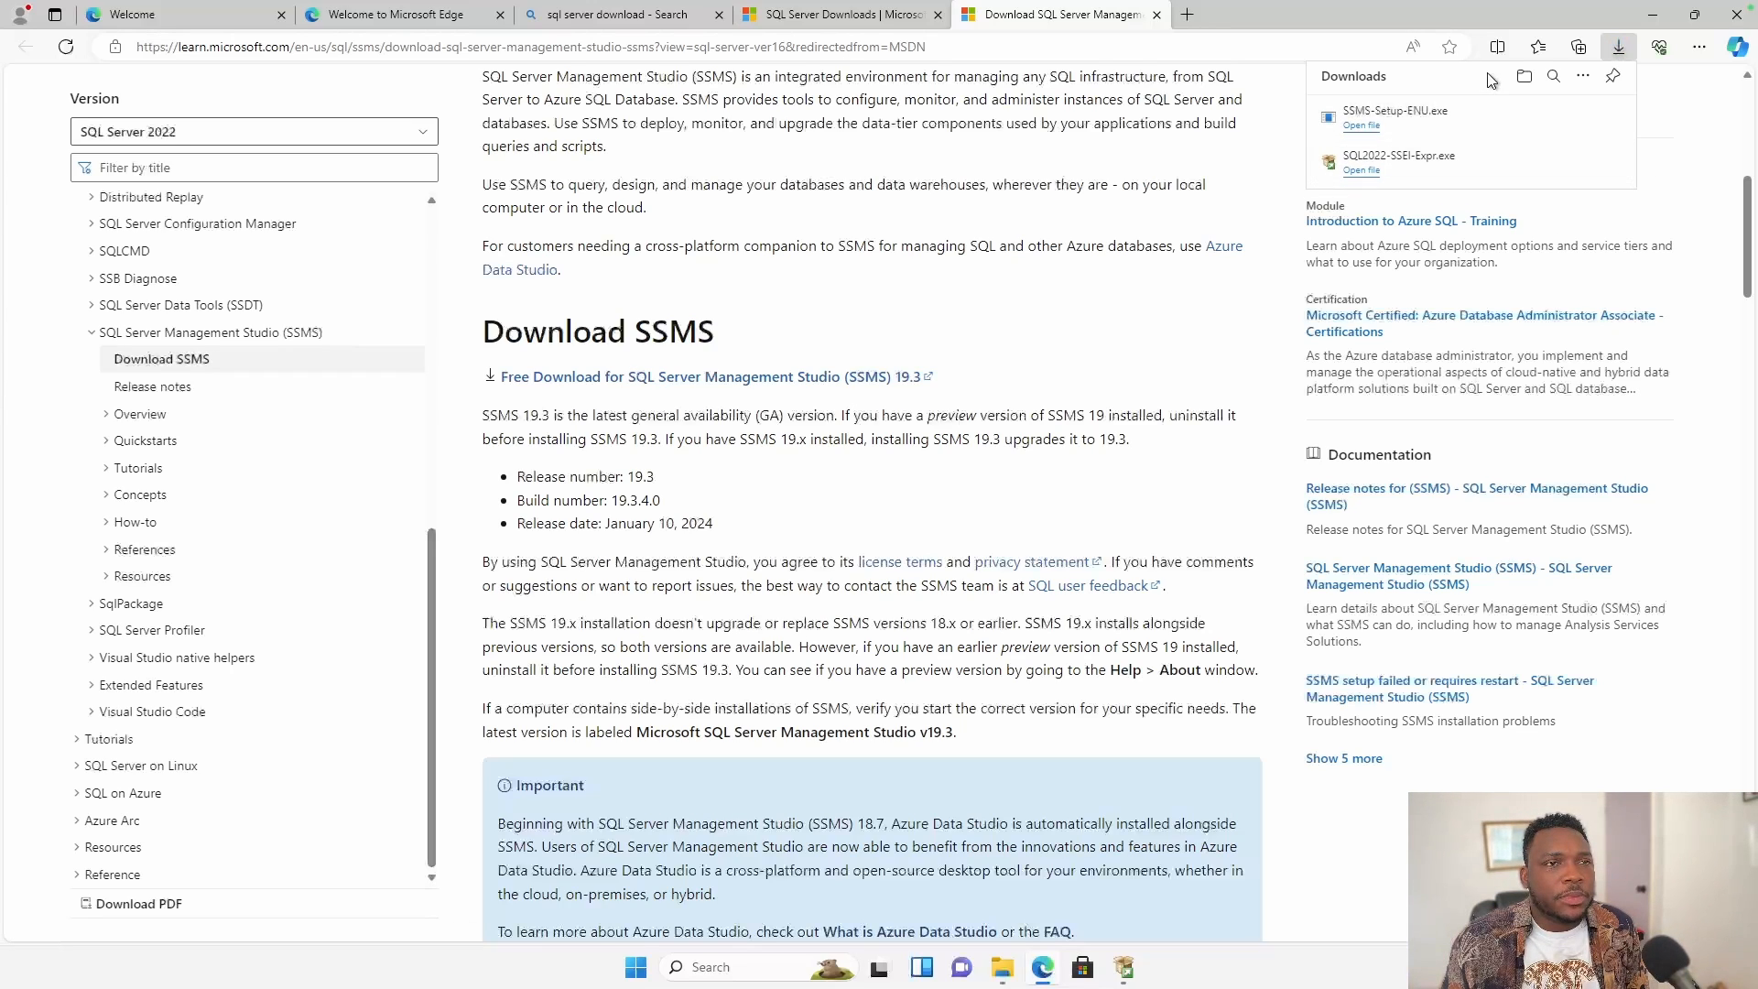
click(1555, 119)
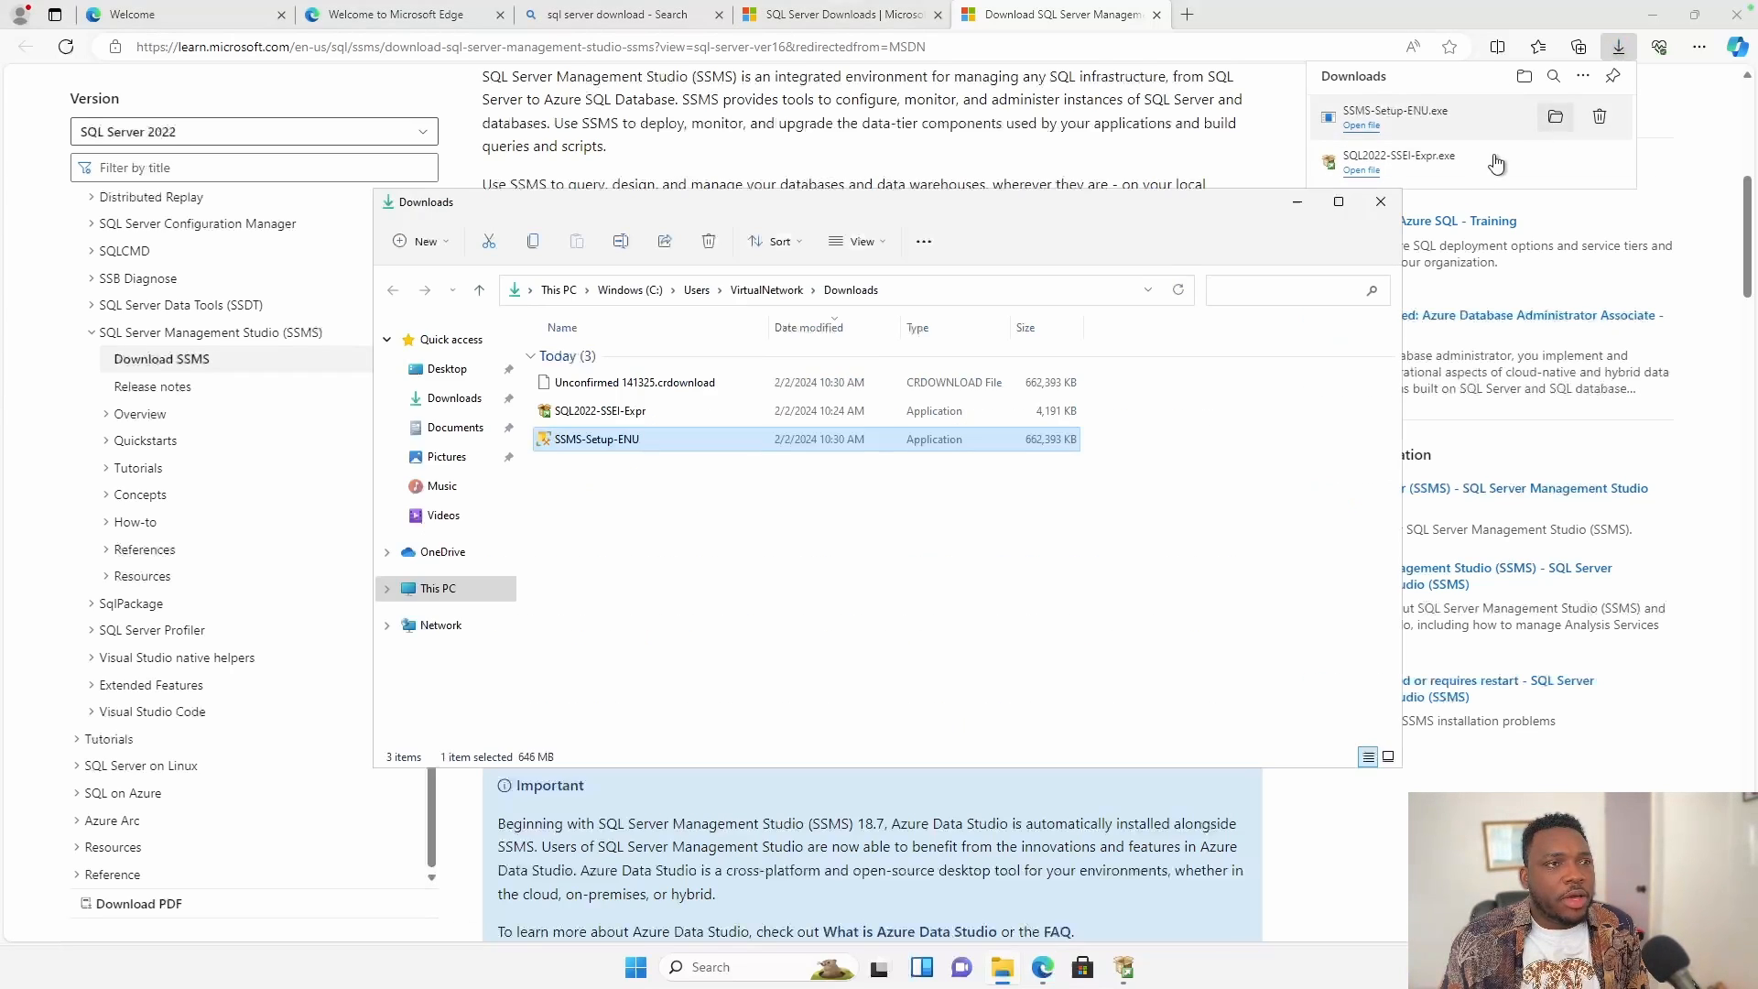
Run SSMS-Setup-ENU, install to the default location, and close setup once it completes.
double_click(728, 438)
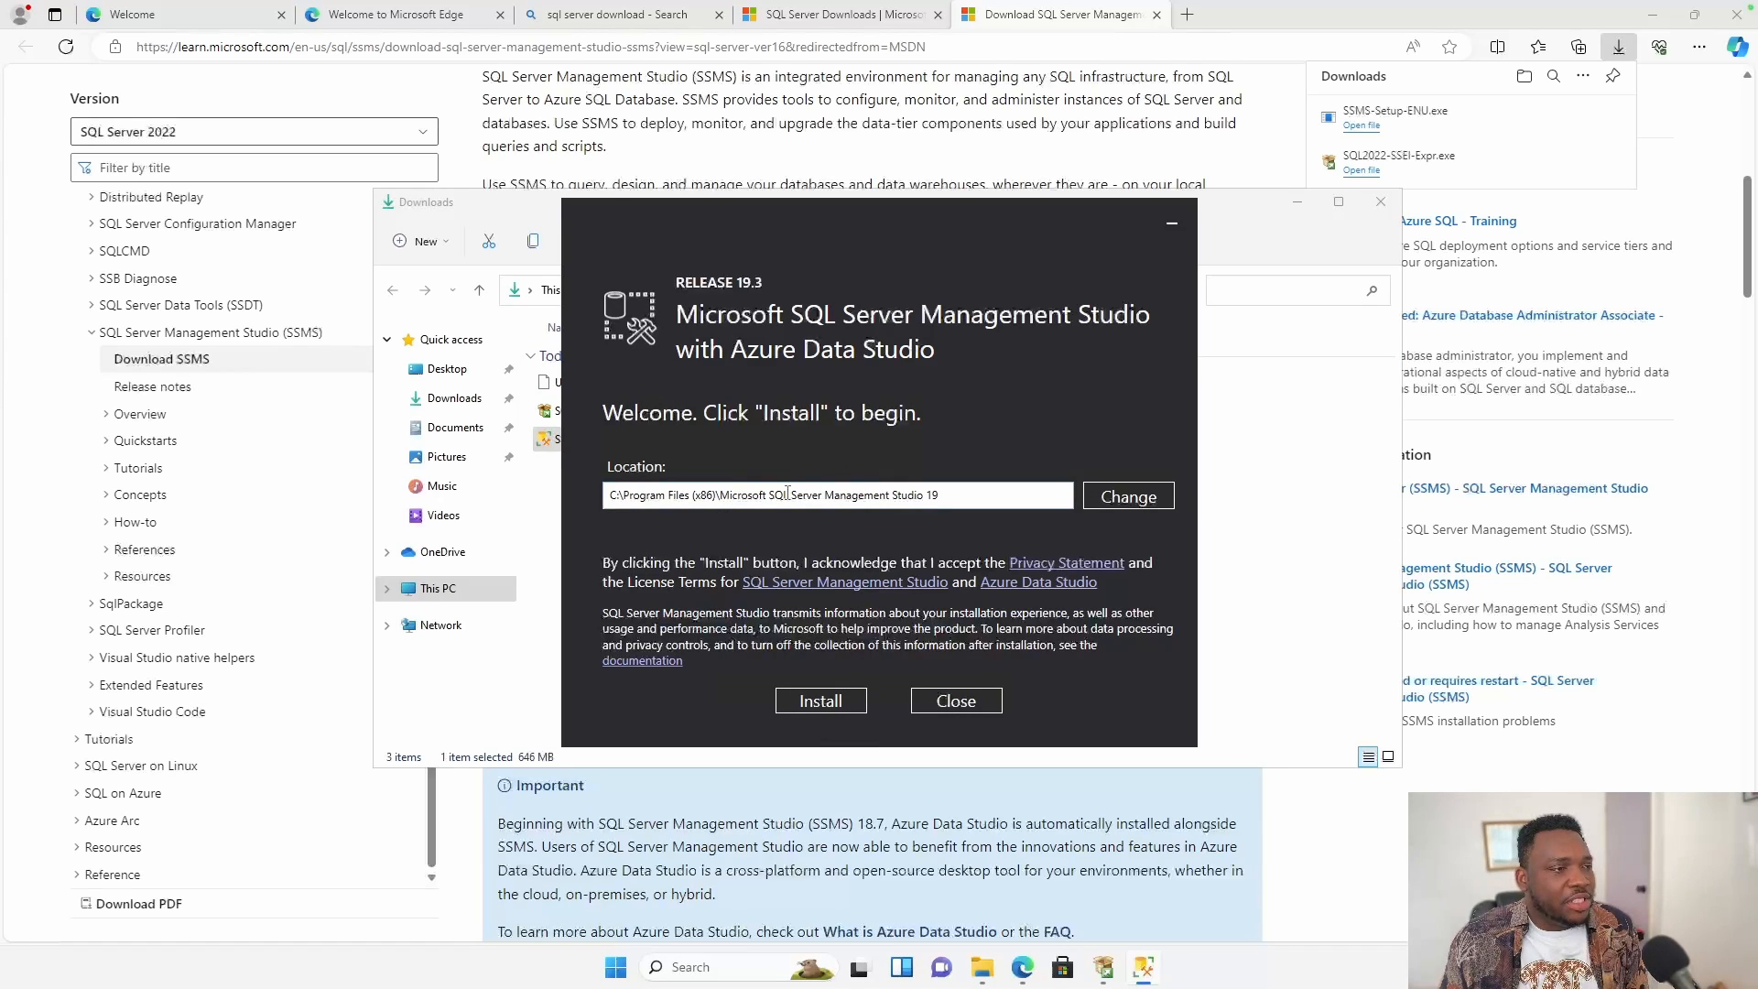
click(823, 707)
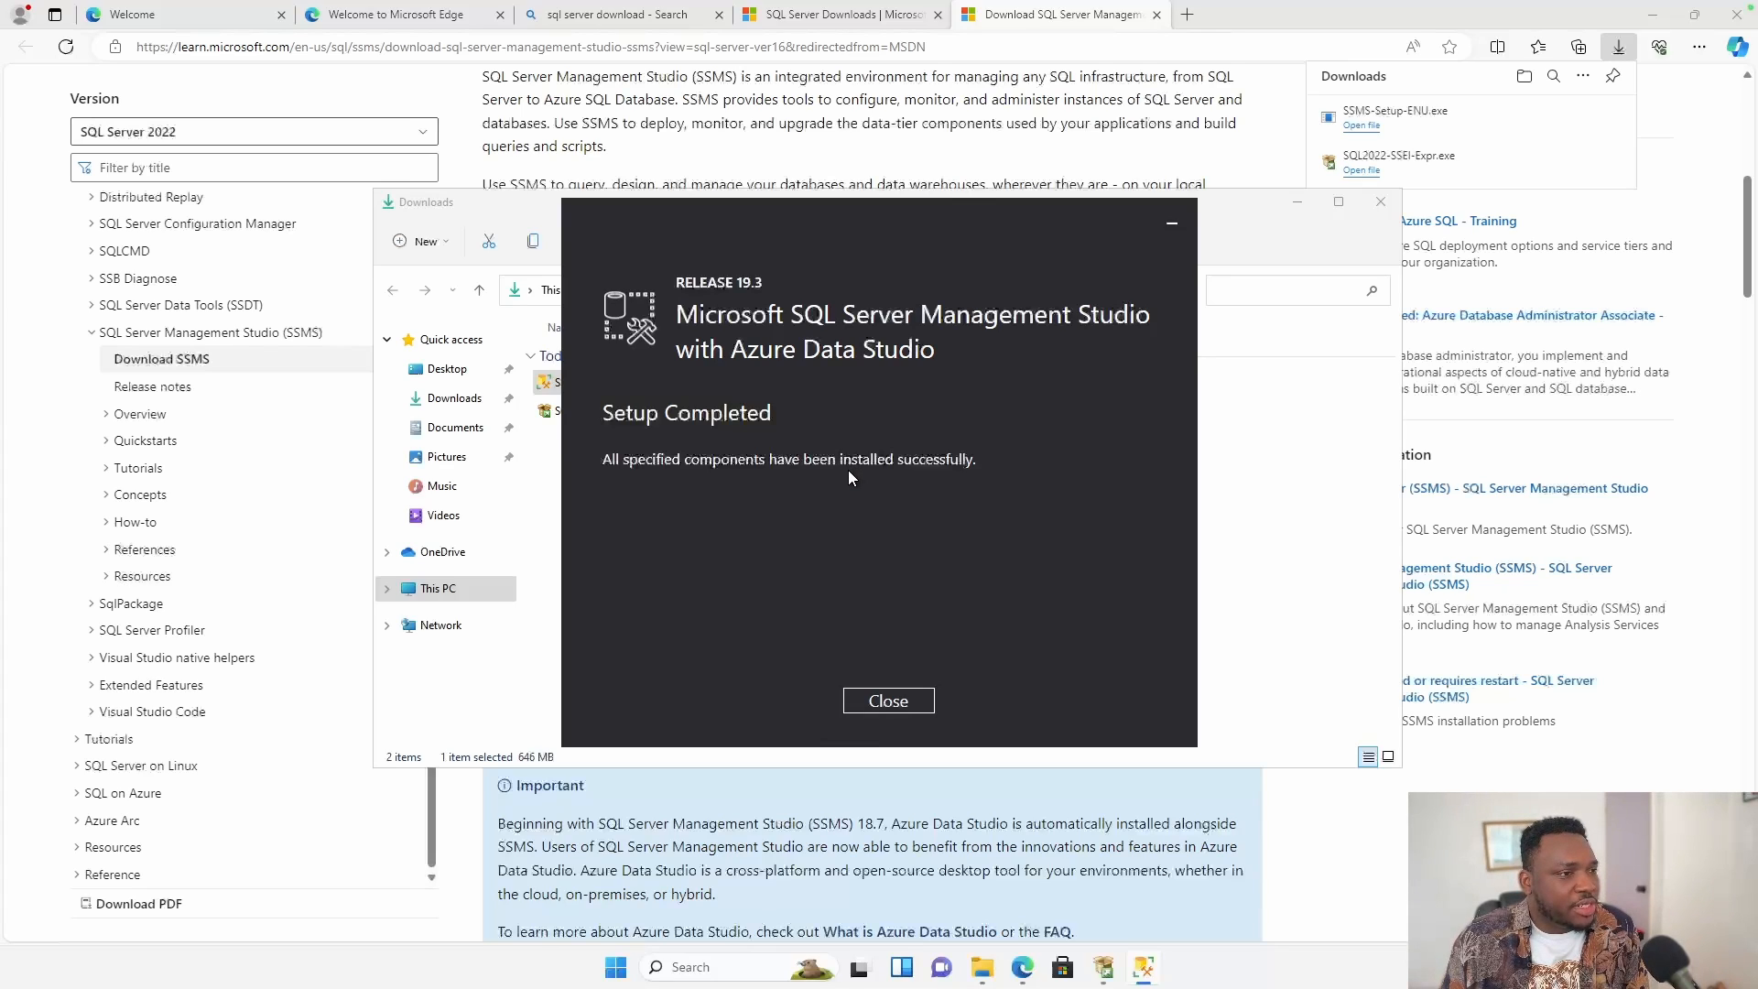
click(888, 702)
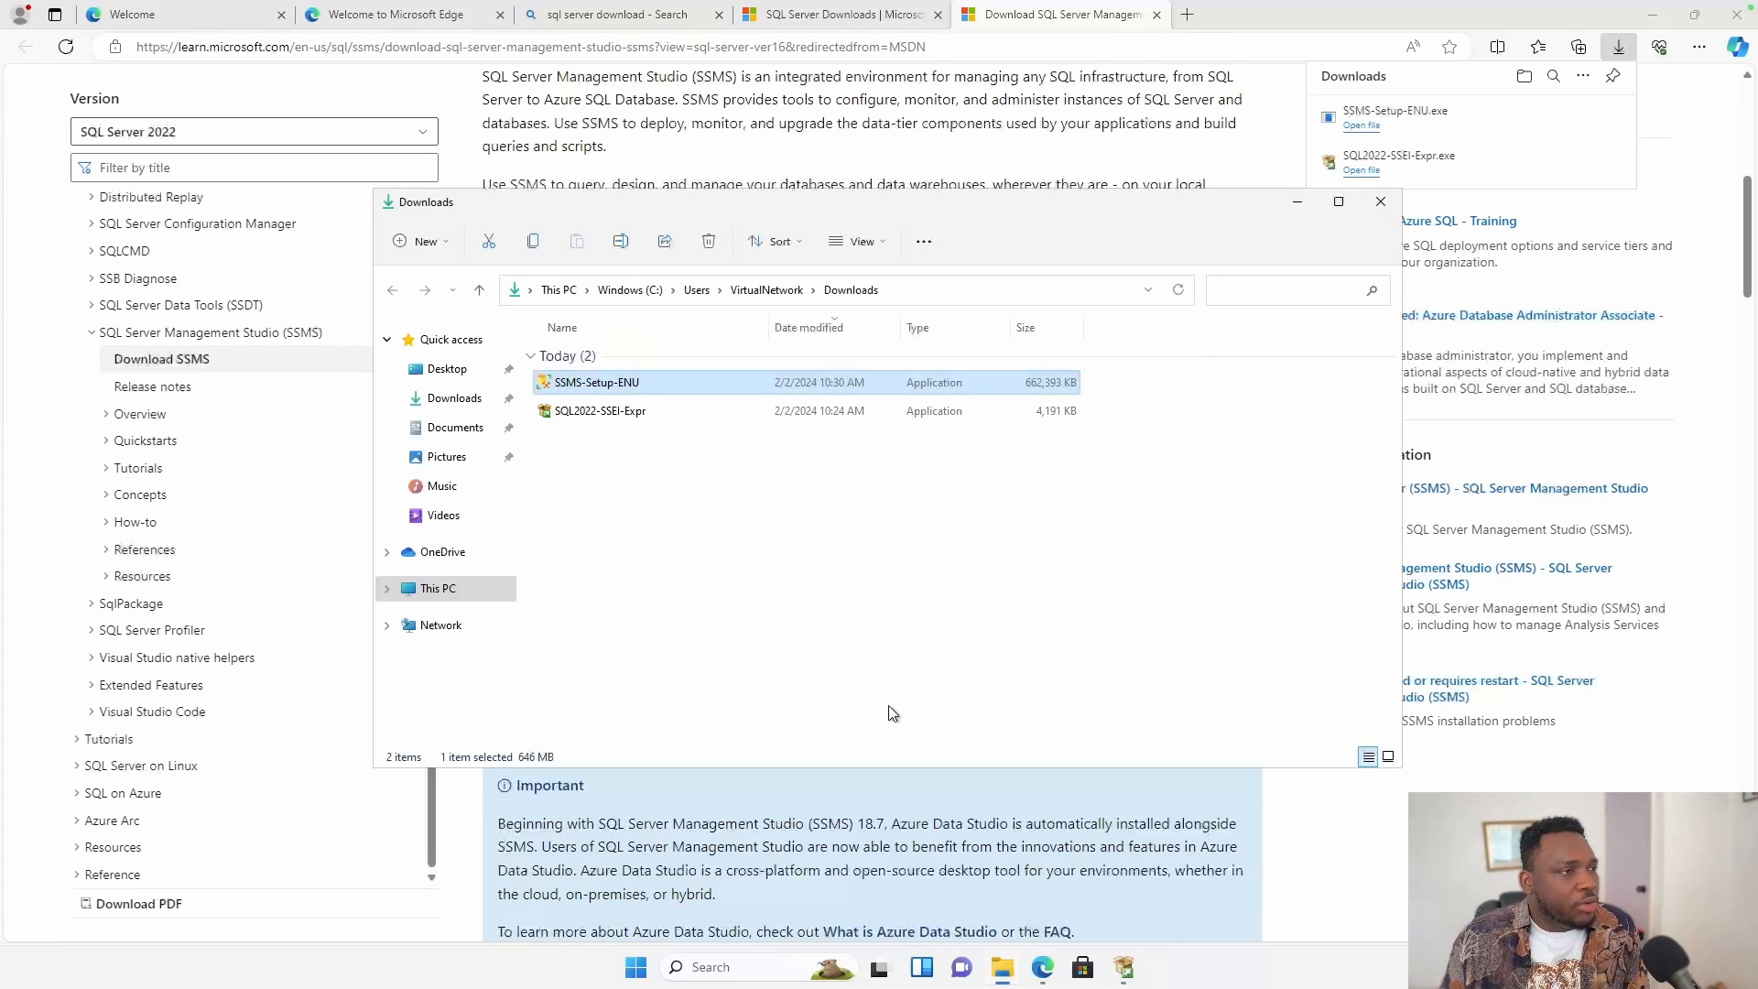
Minimize Explorer and Edge, then exit the finished SQL Server installer.
click(1298, 209)
click(1655, 14)
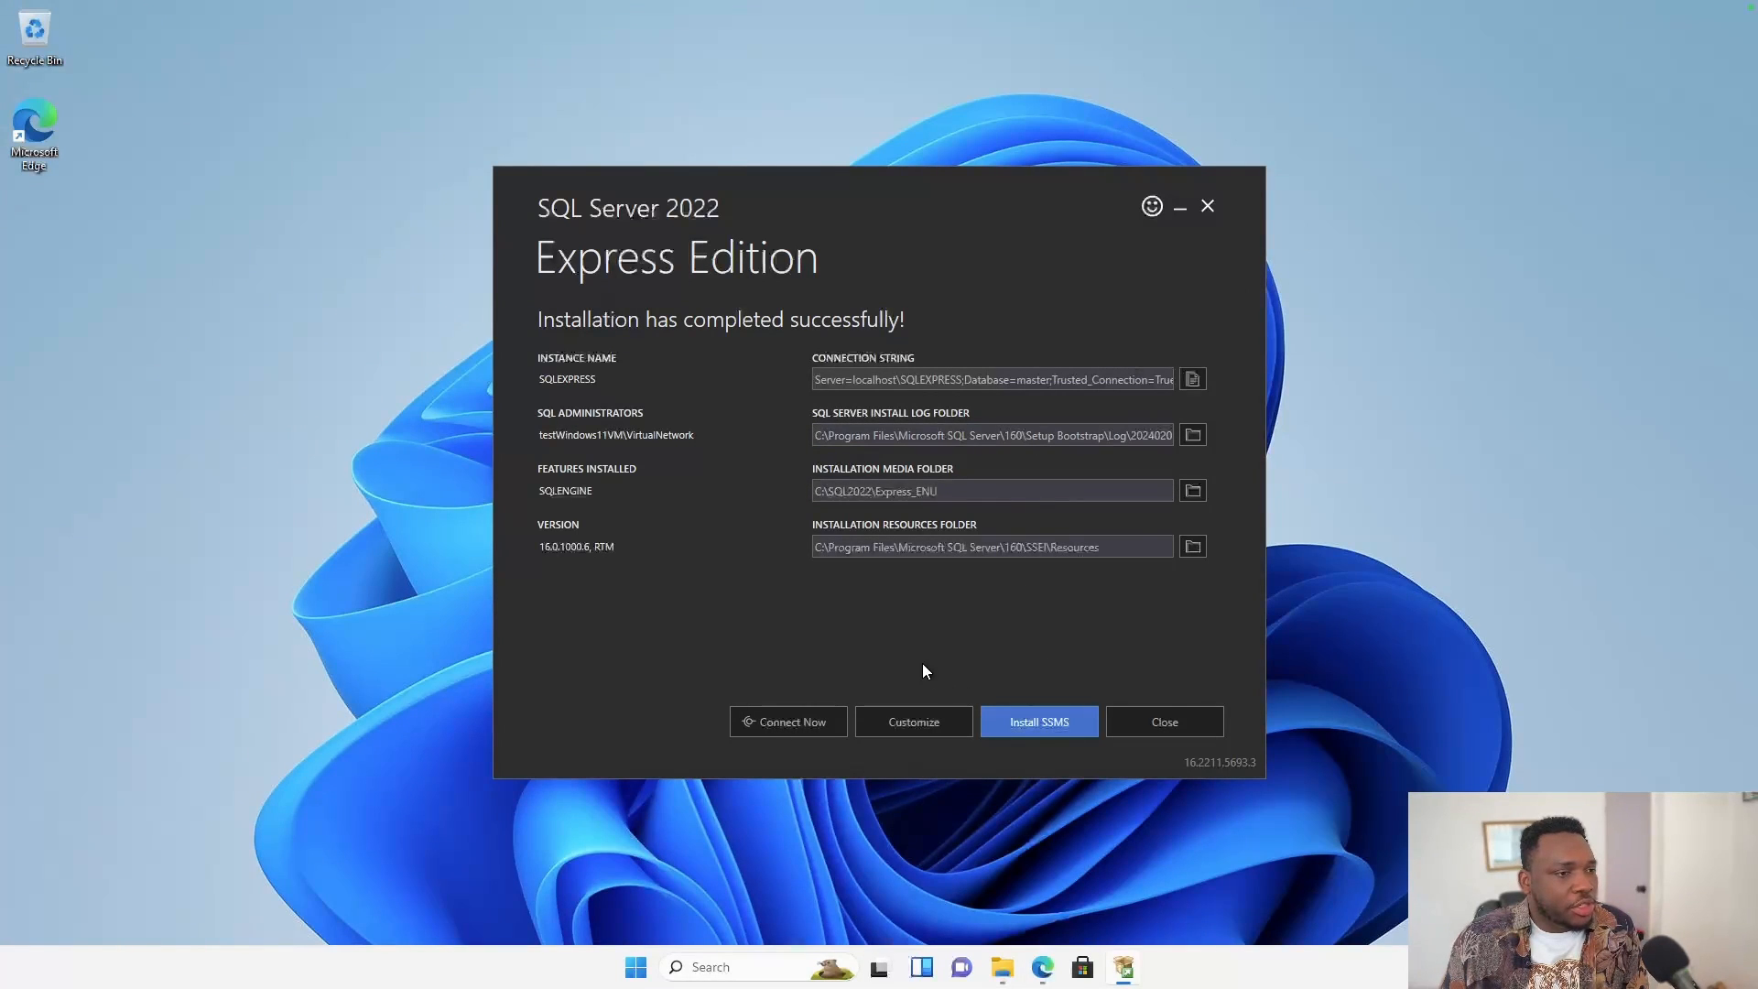
click(1176, 721)
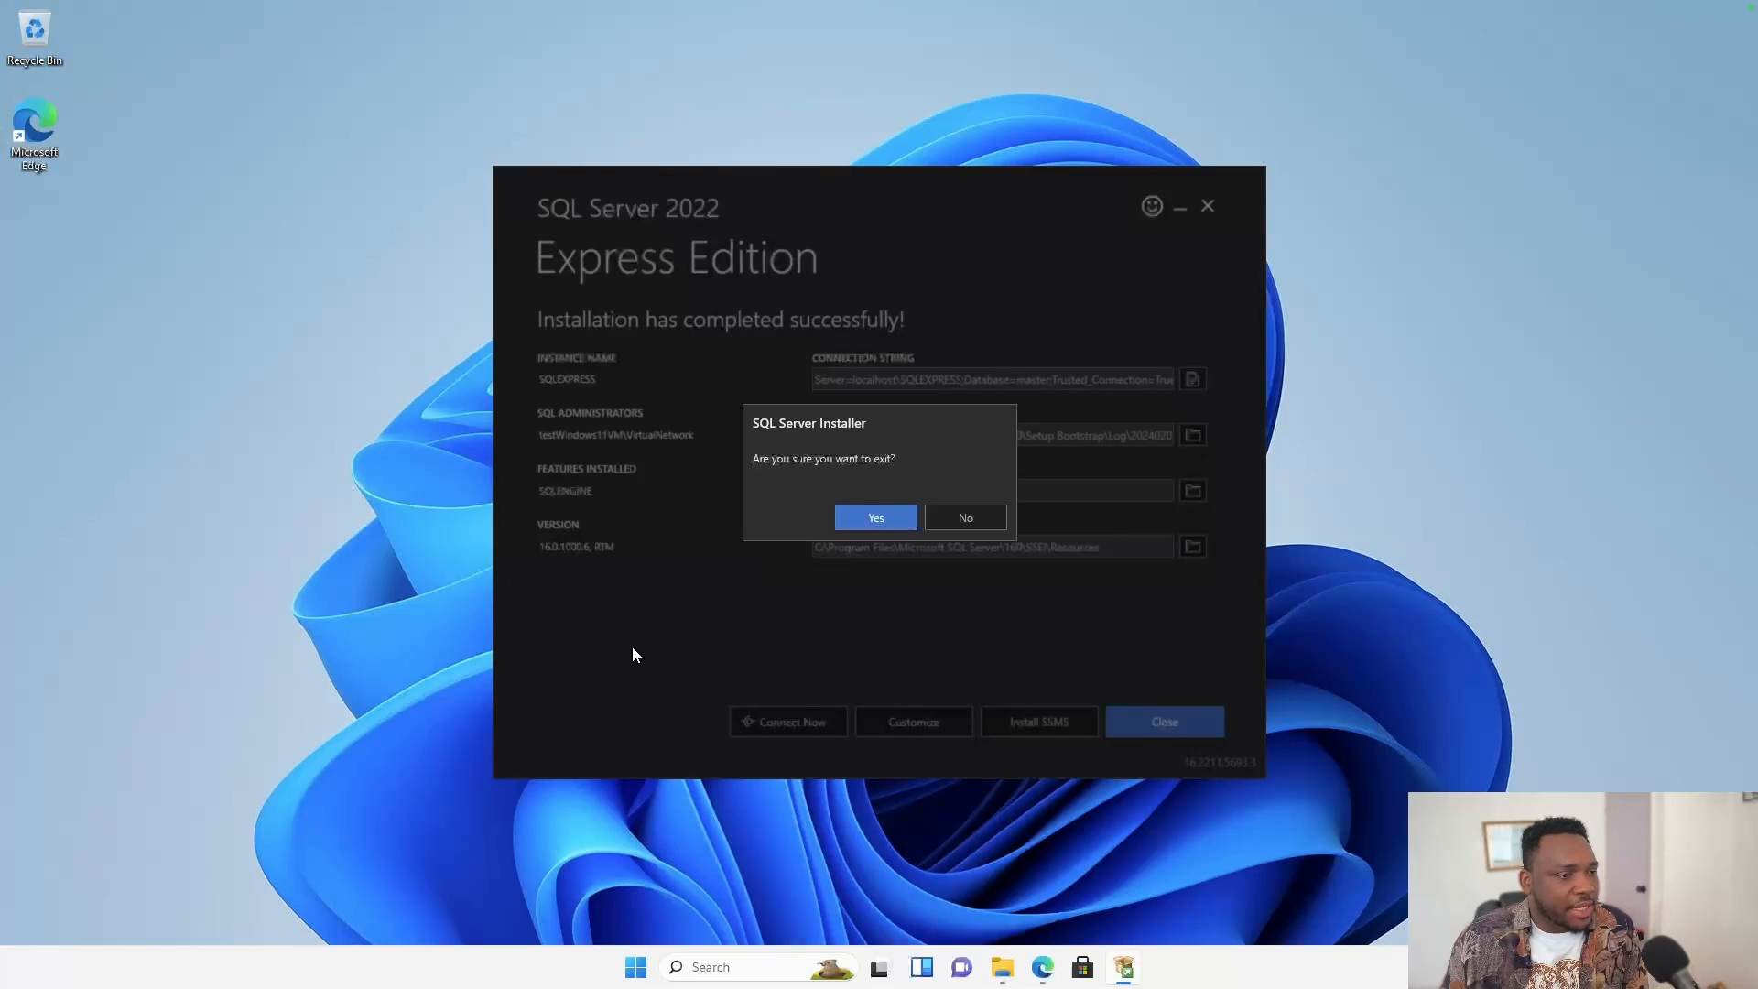
click(890, 515)
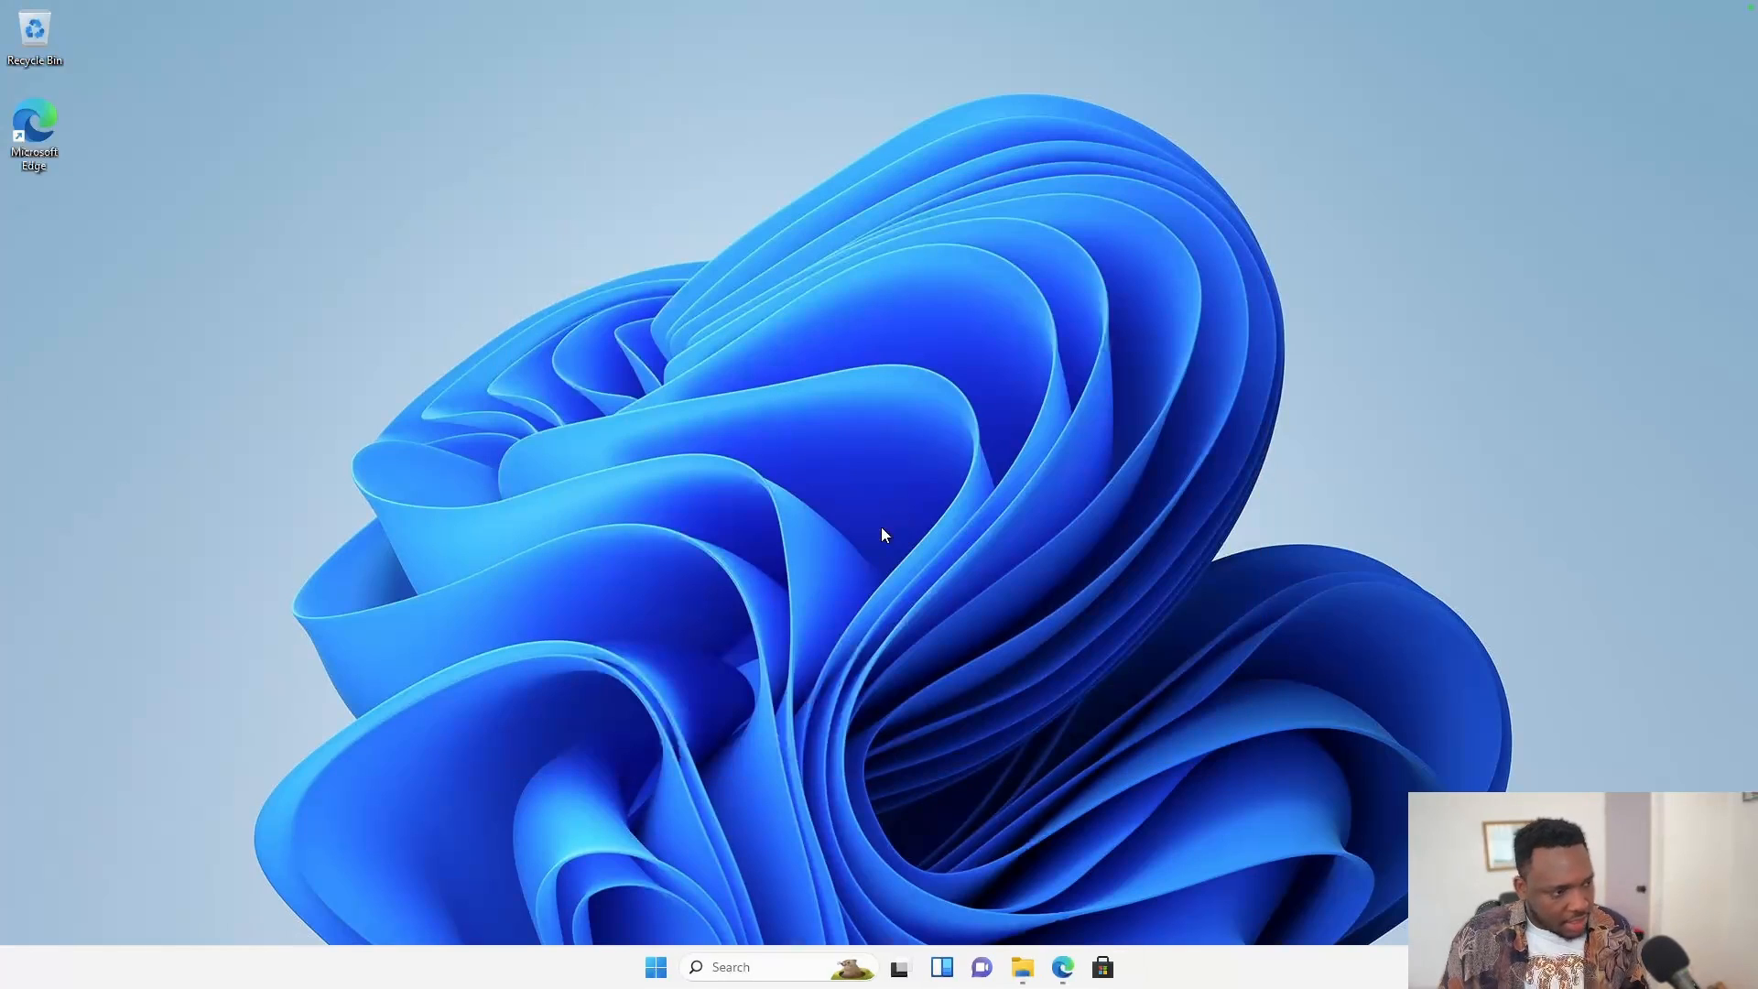
Search Windows for 'sql' and pick SQL Server Management Studio 19.
click(778, 966)
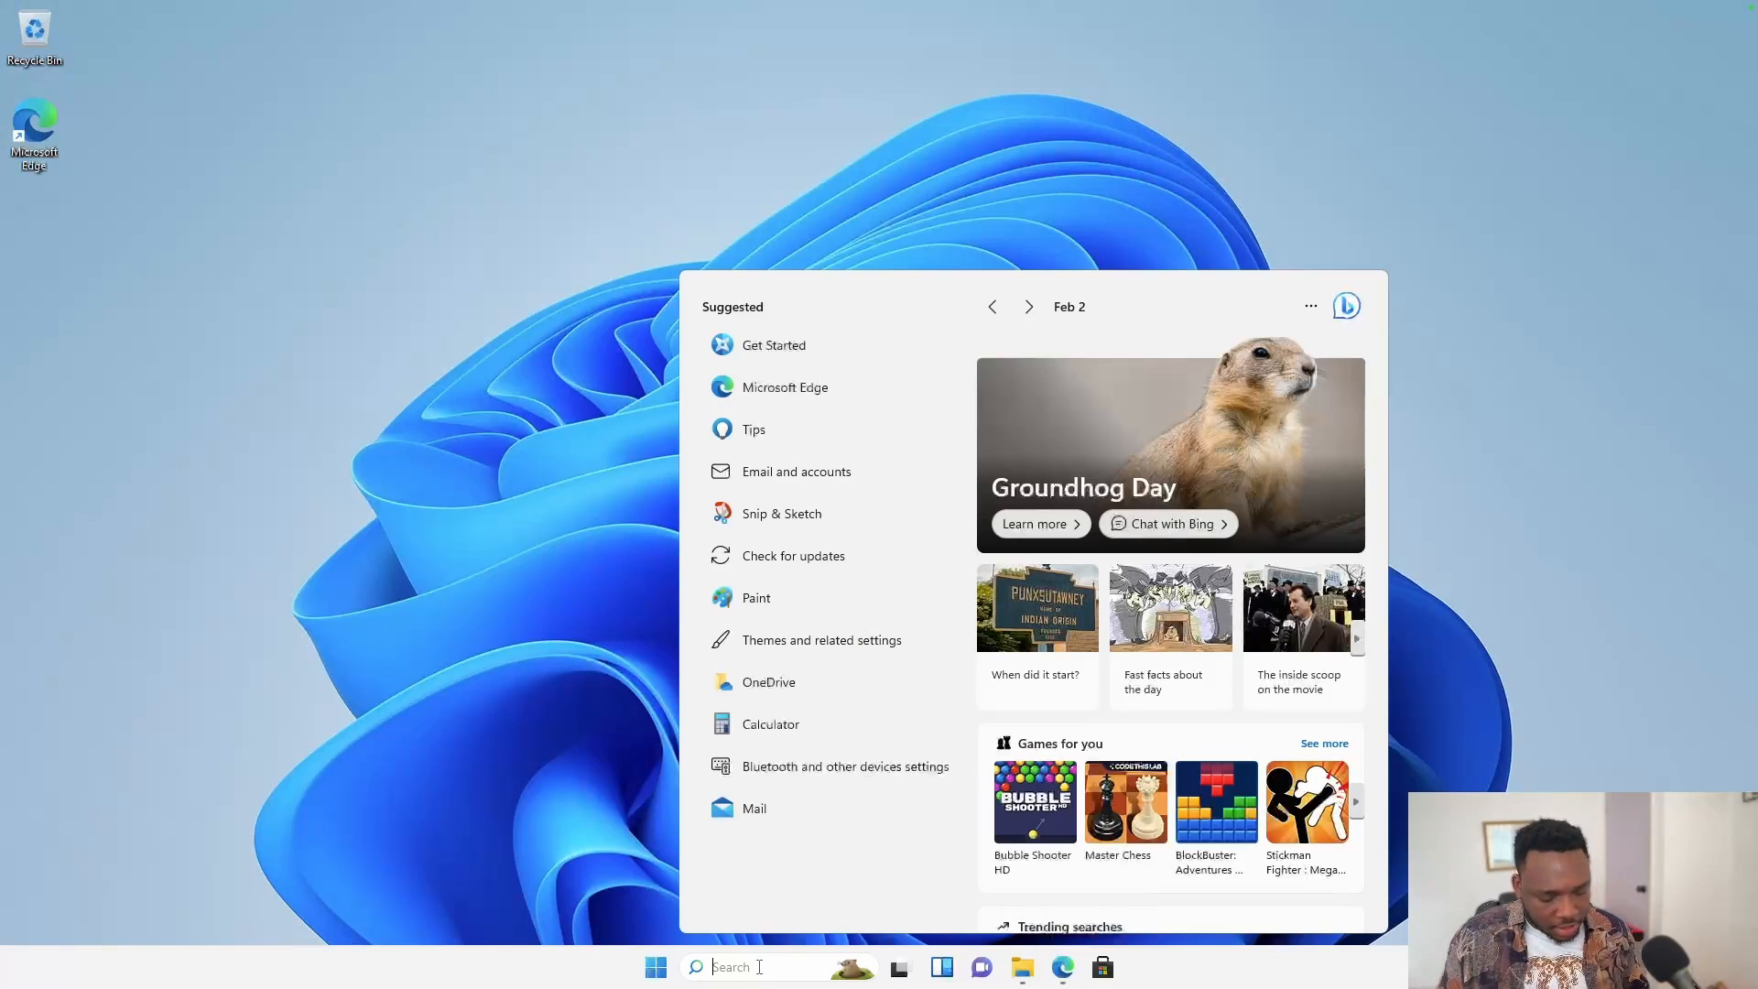
text(sql)
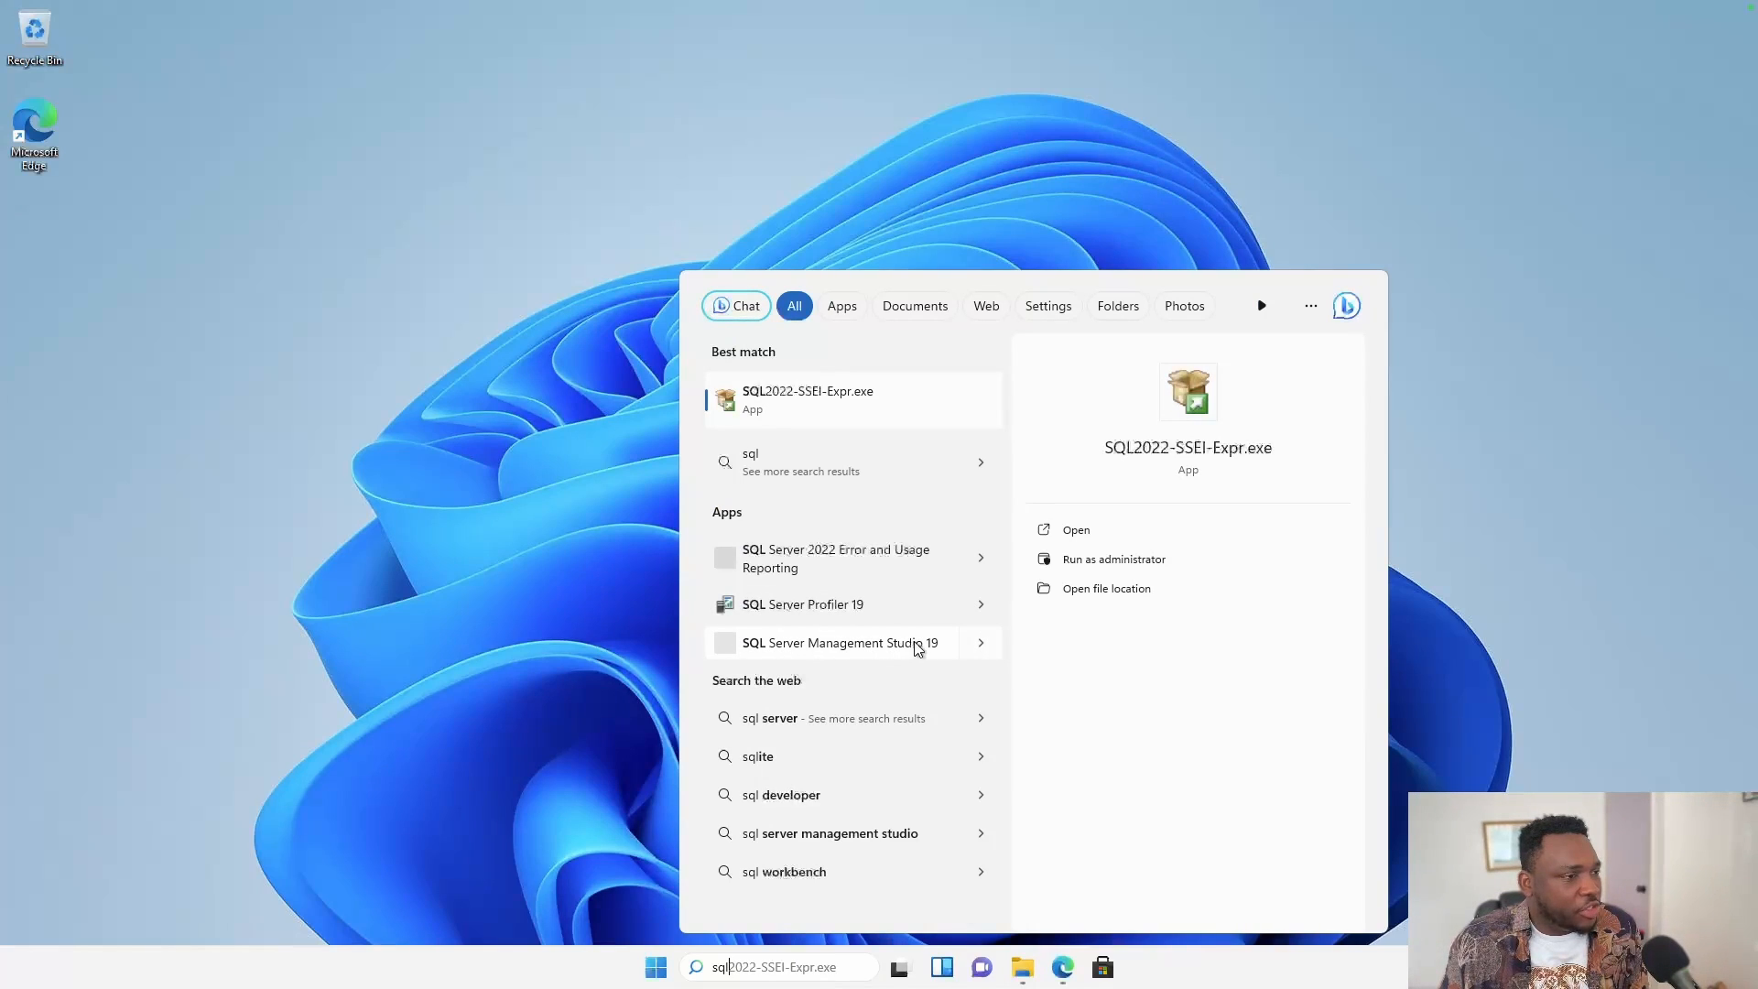
click(981, 642)
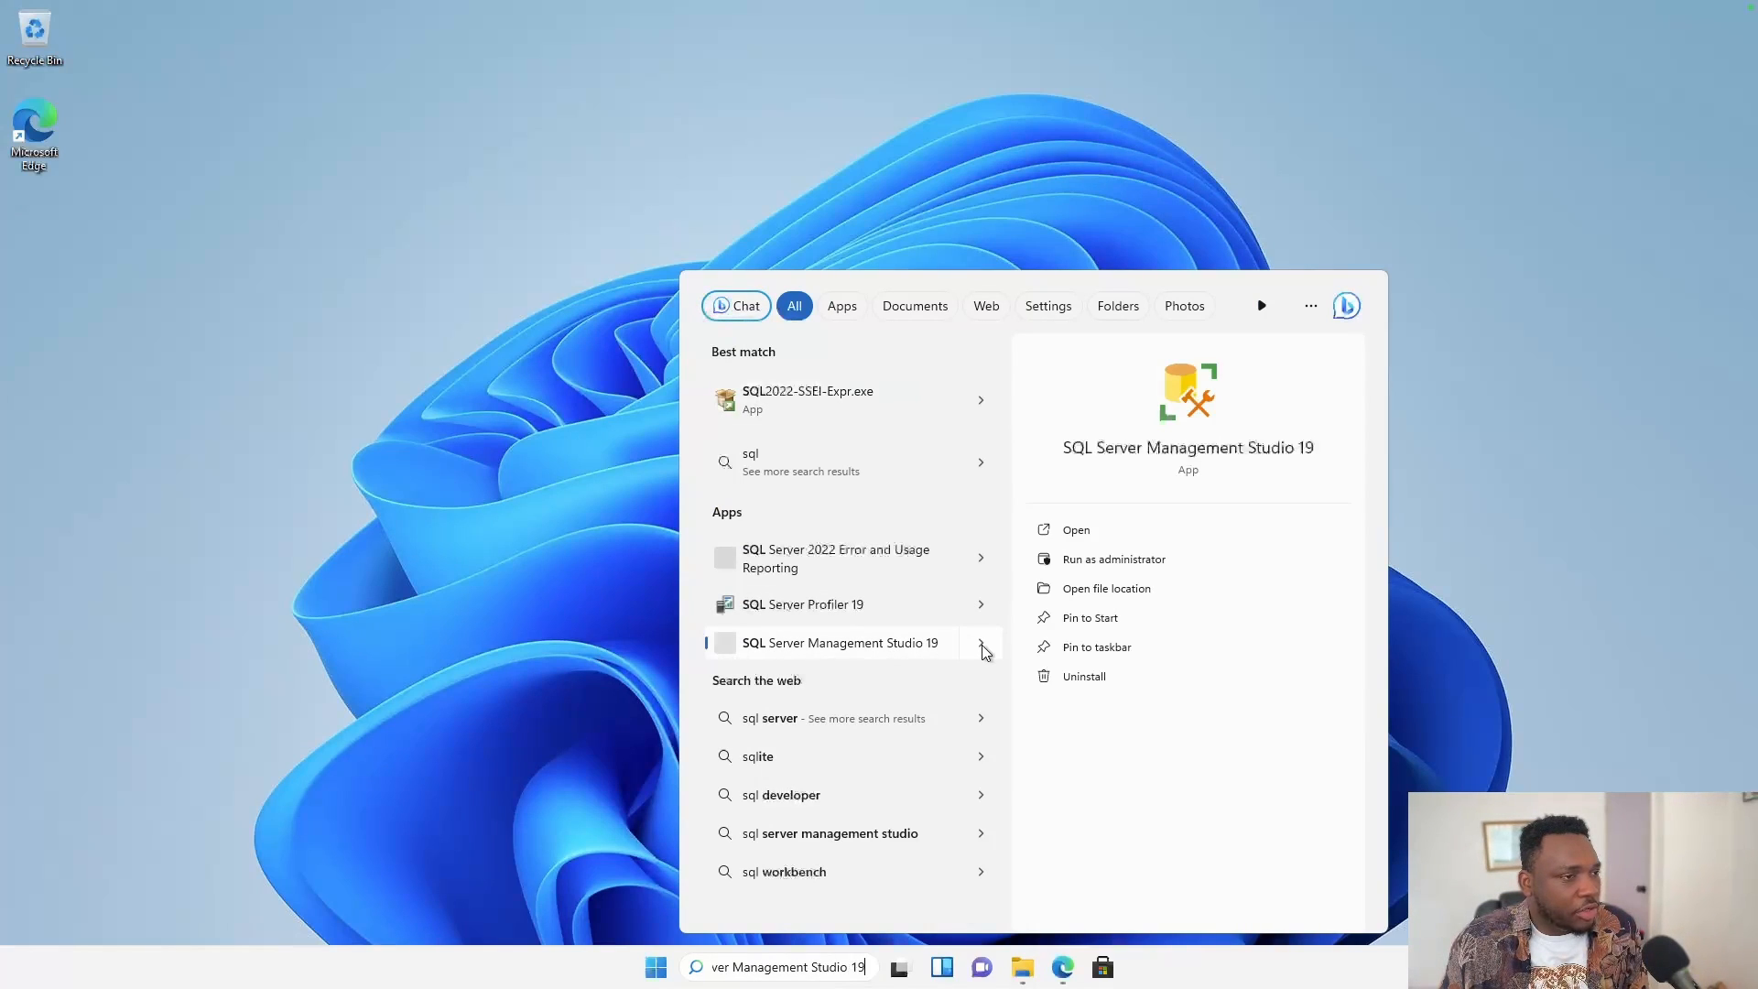
Launch SSMS 19, connect to local SQLEXPRESS, pin SSMS to the taskbar, and expand Databases.
click(1081, 530)
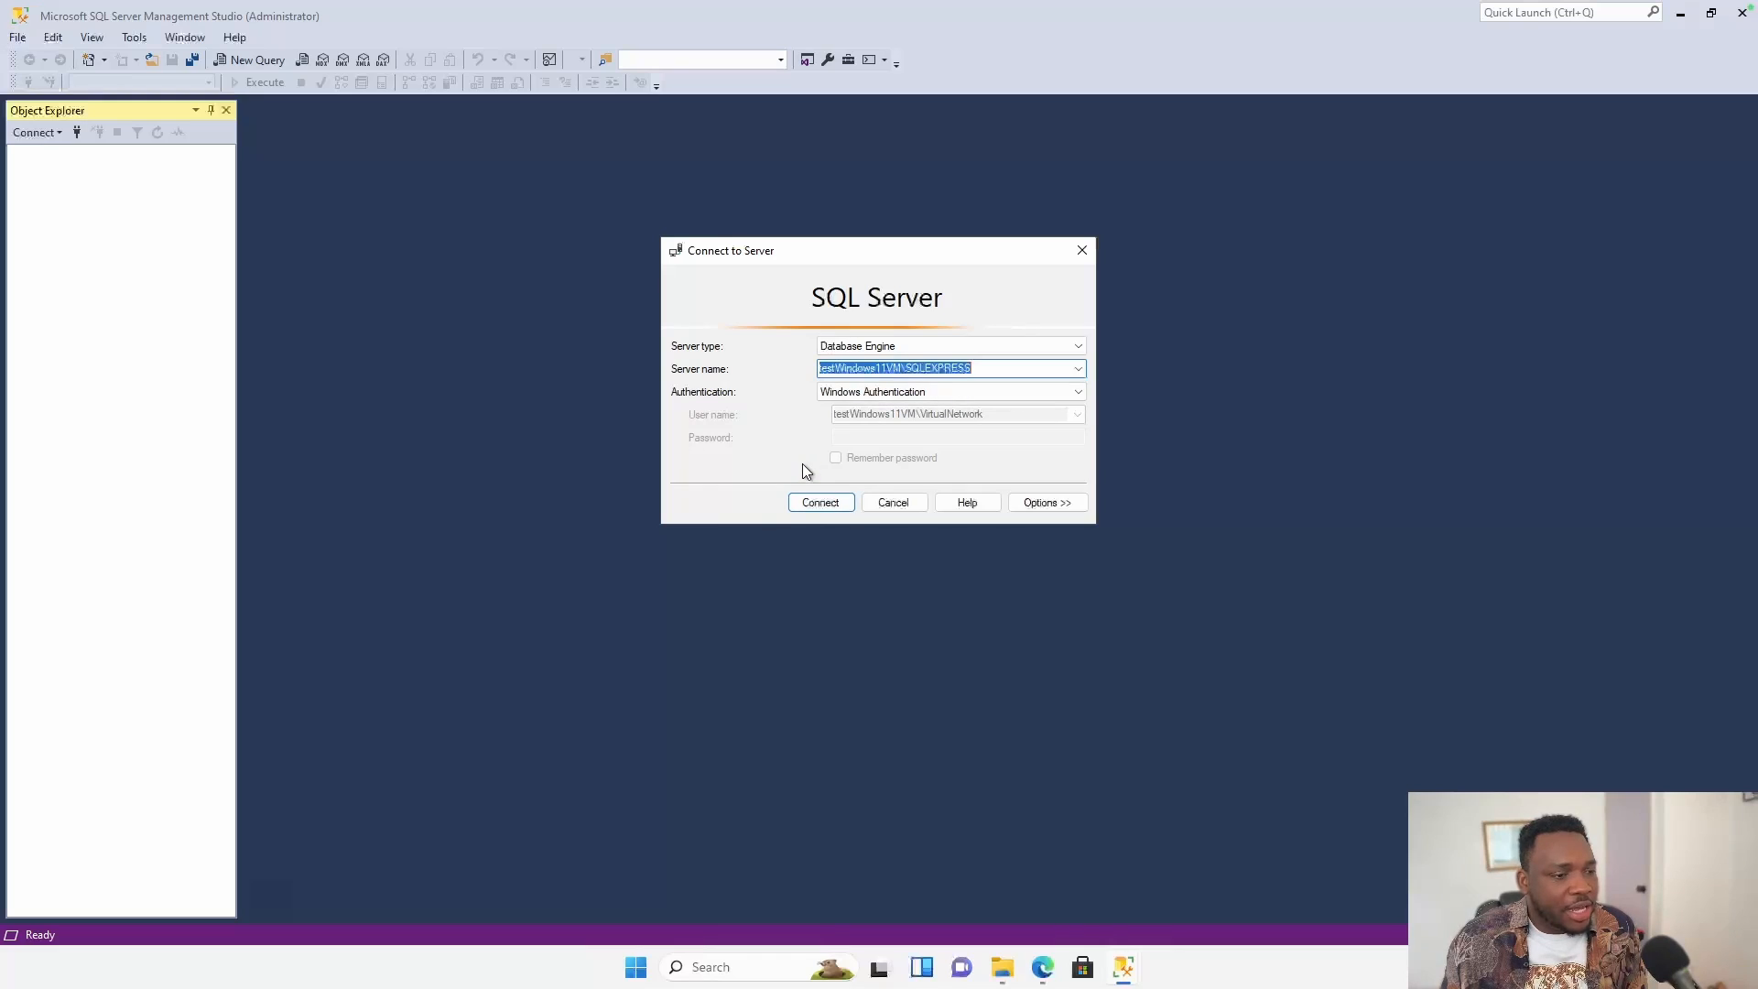
click(822, 502)
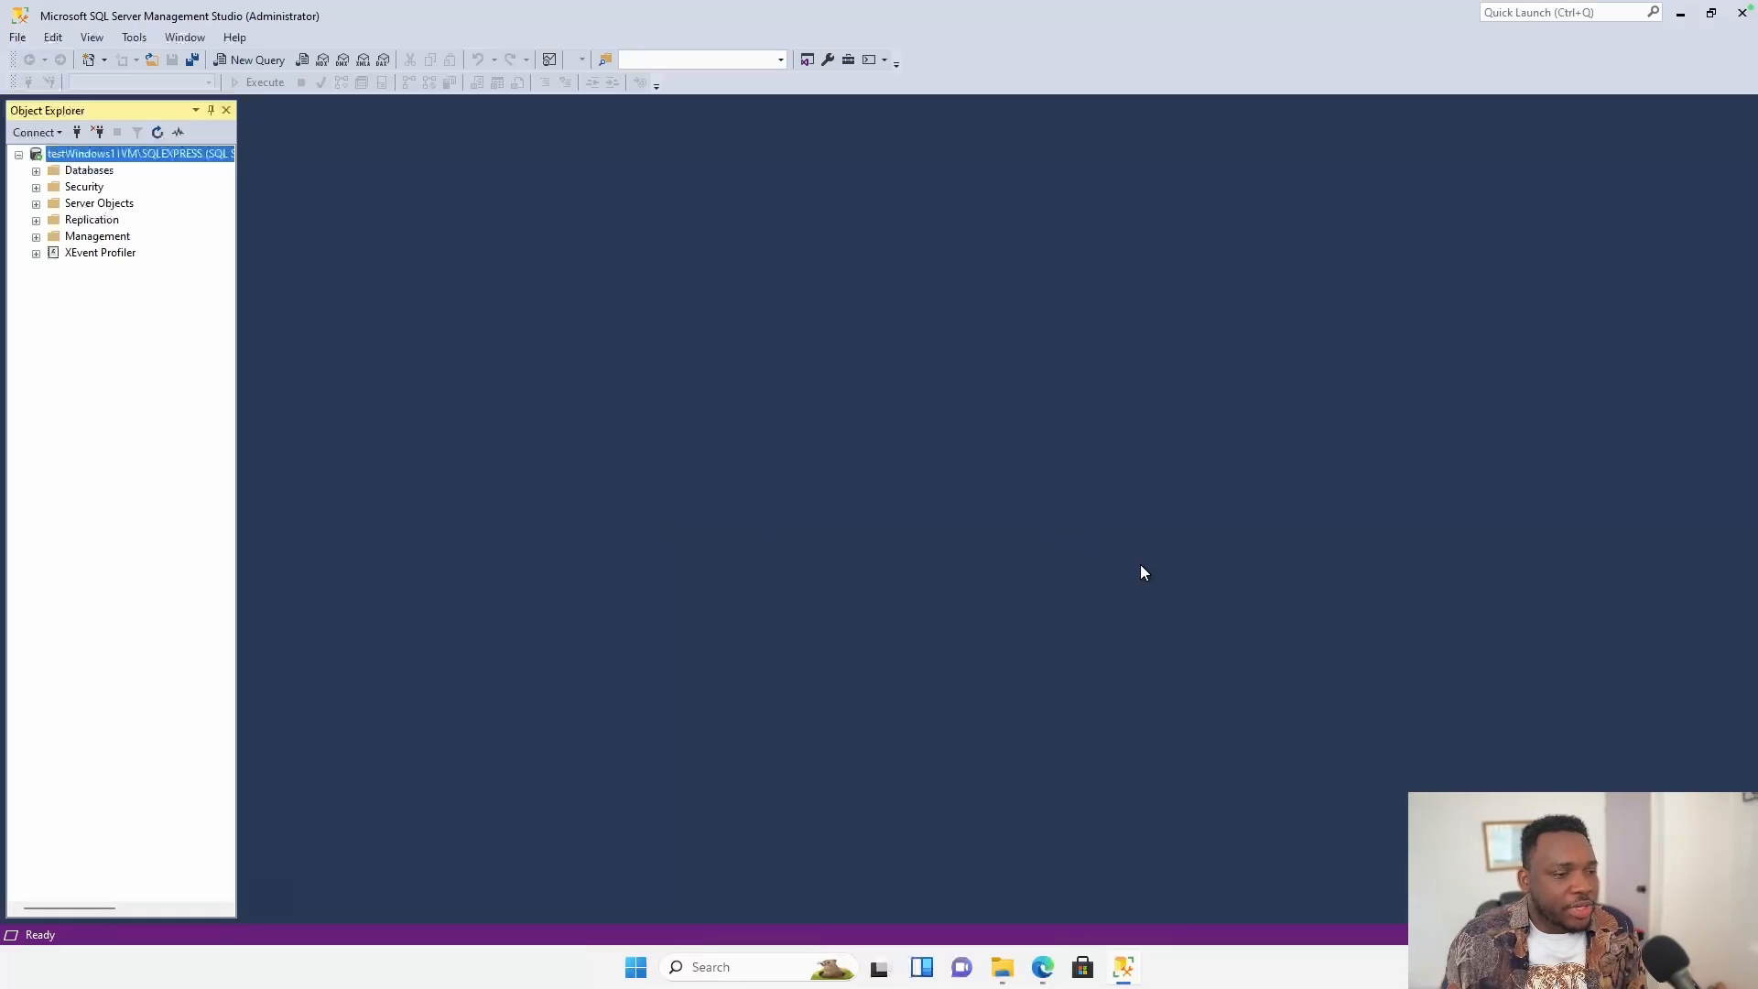
right_click(1126, 970)
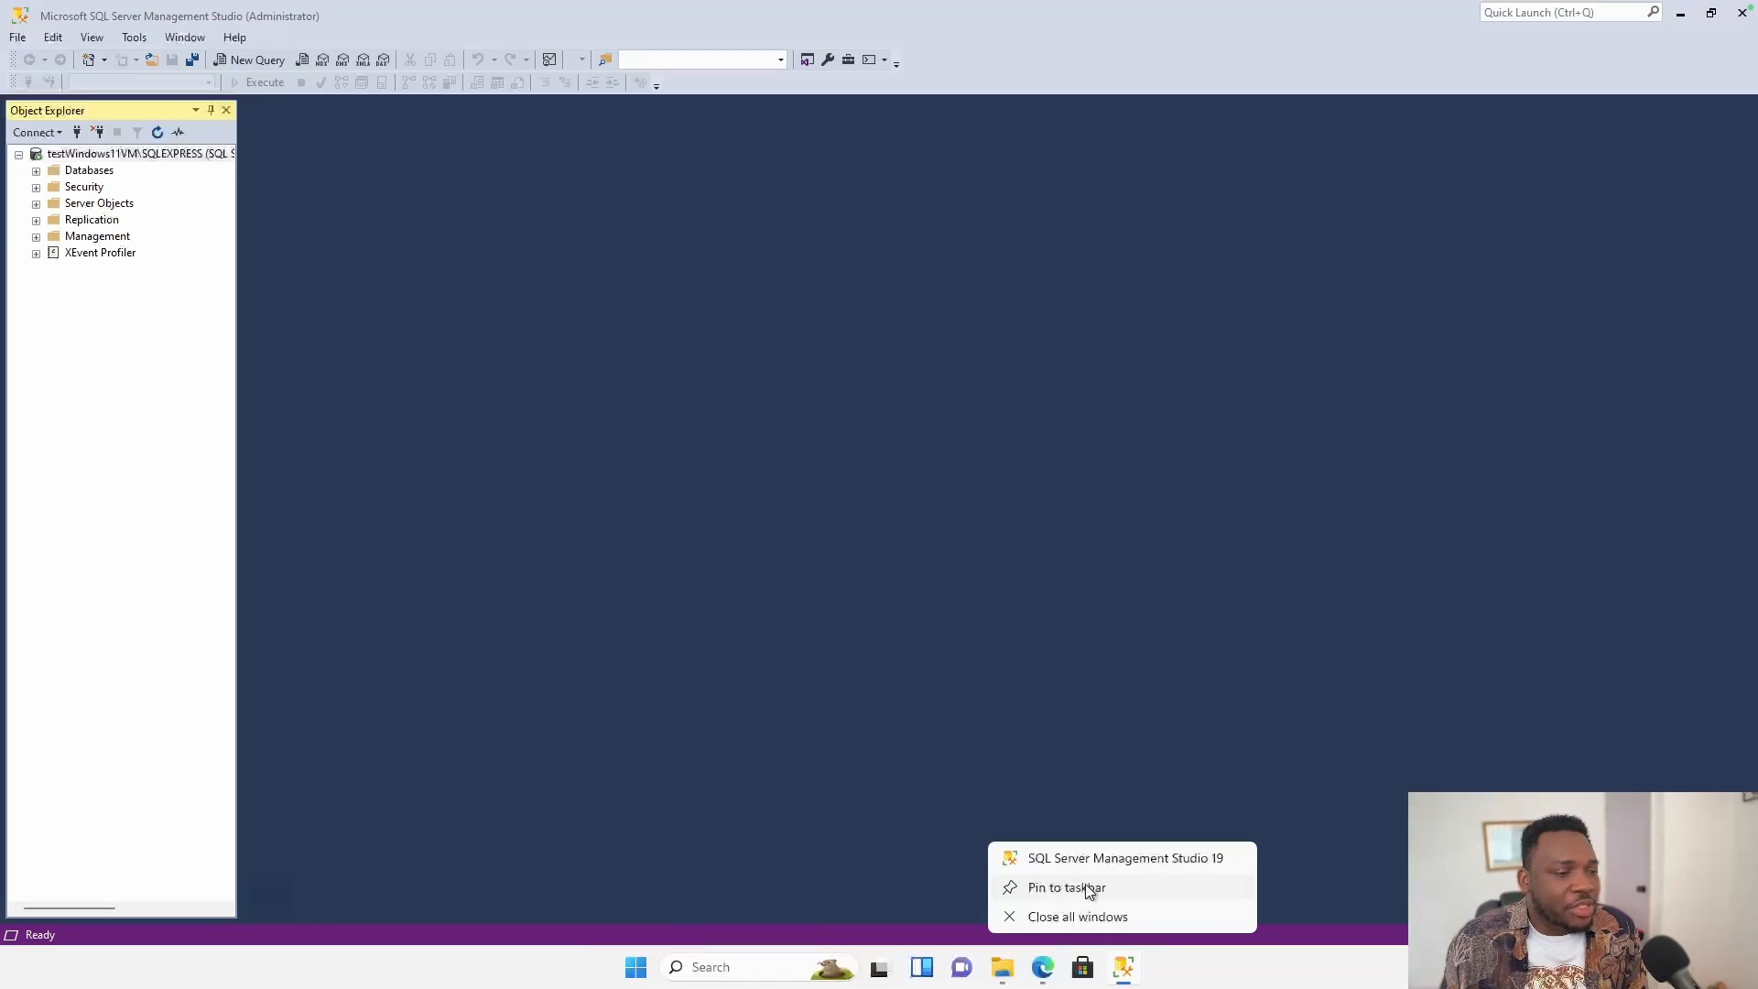
click(1089, 890)
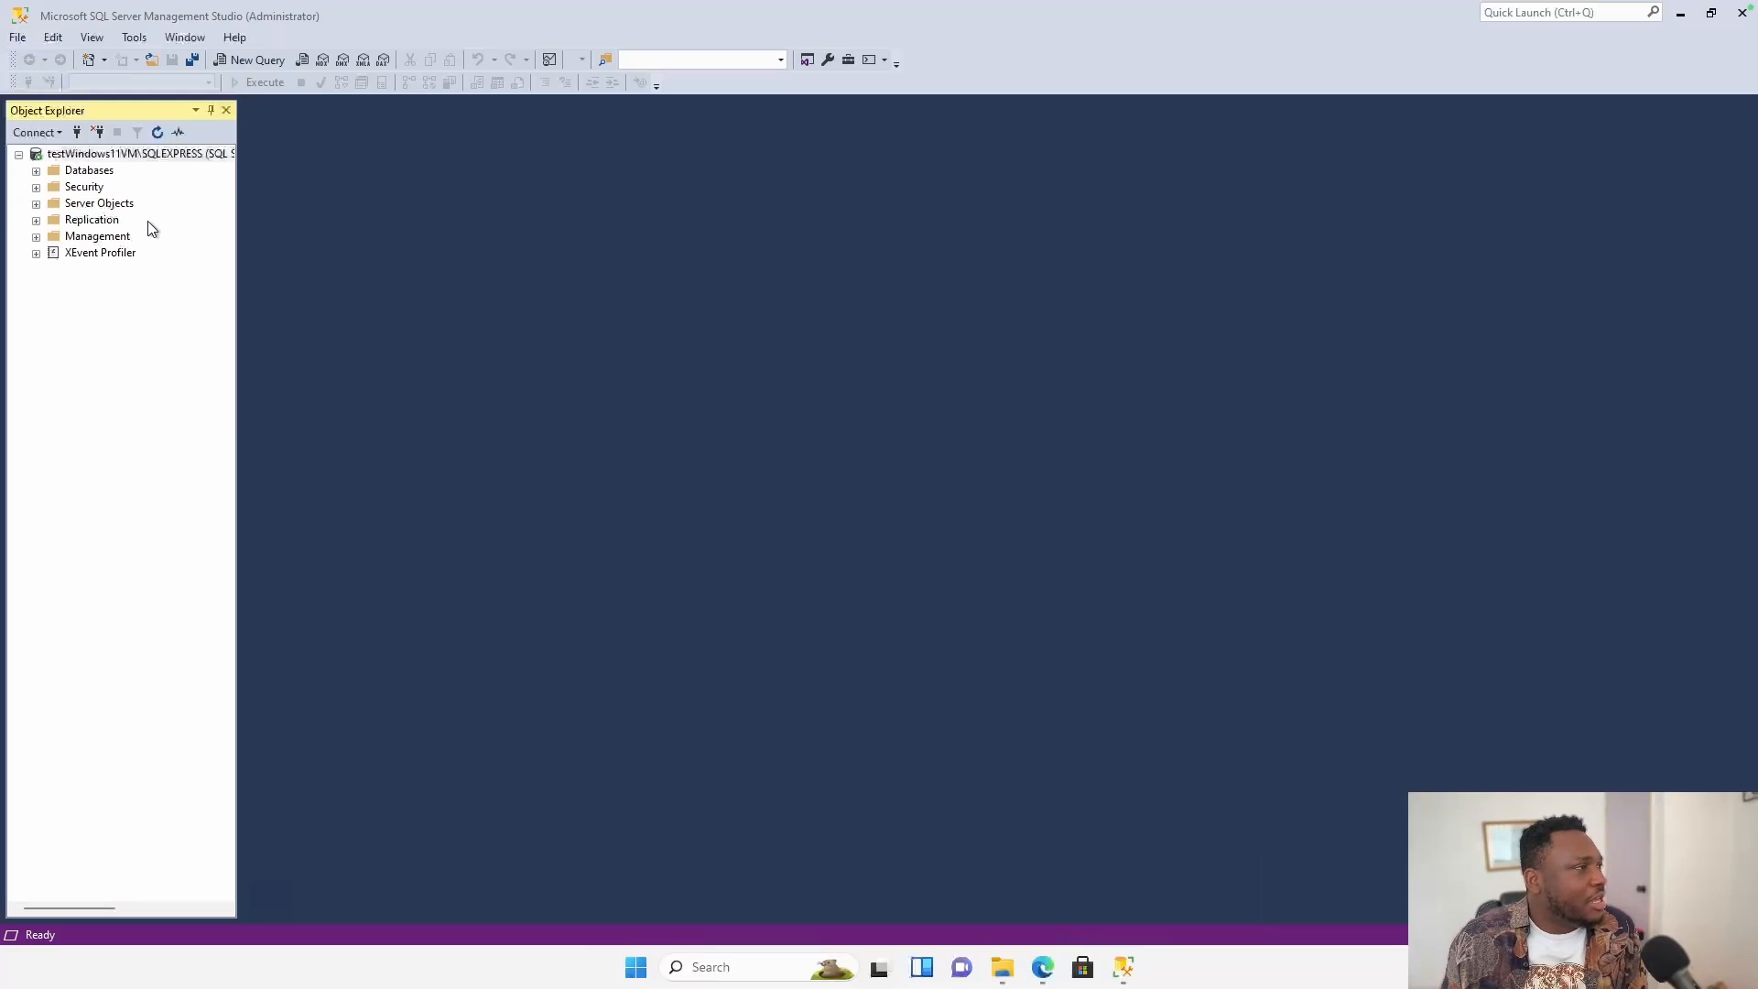
click(35, 172)
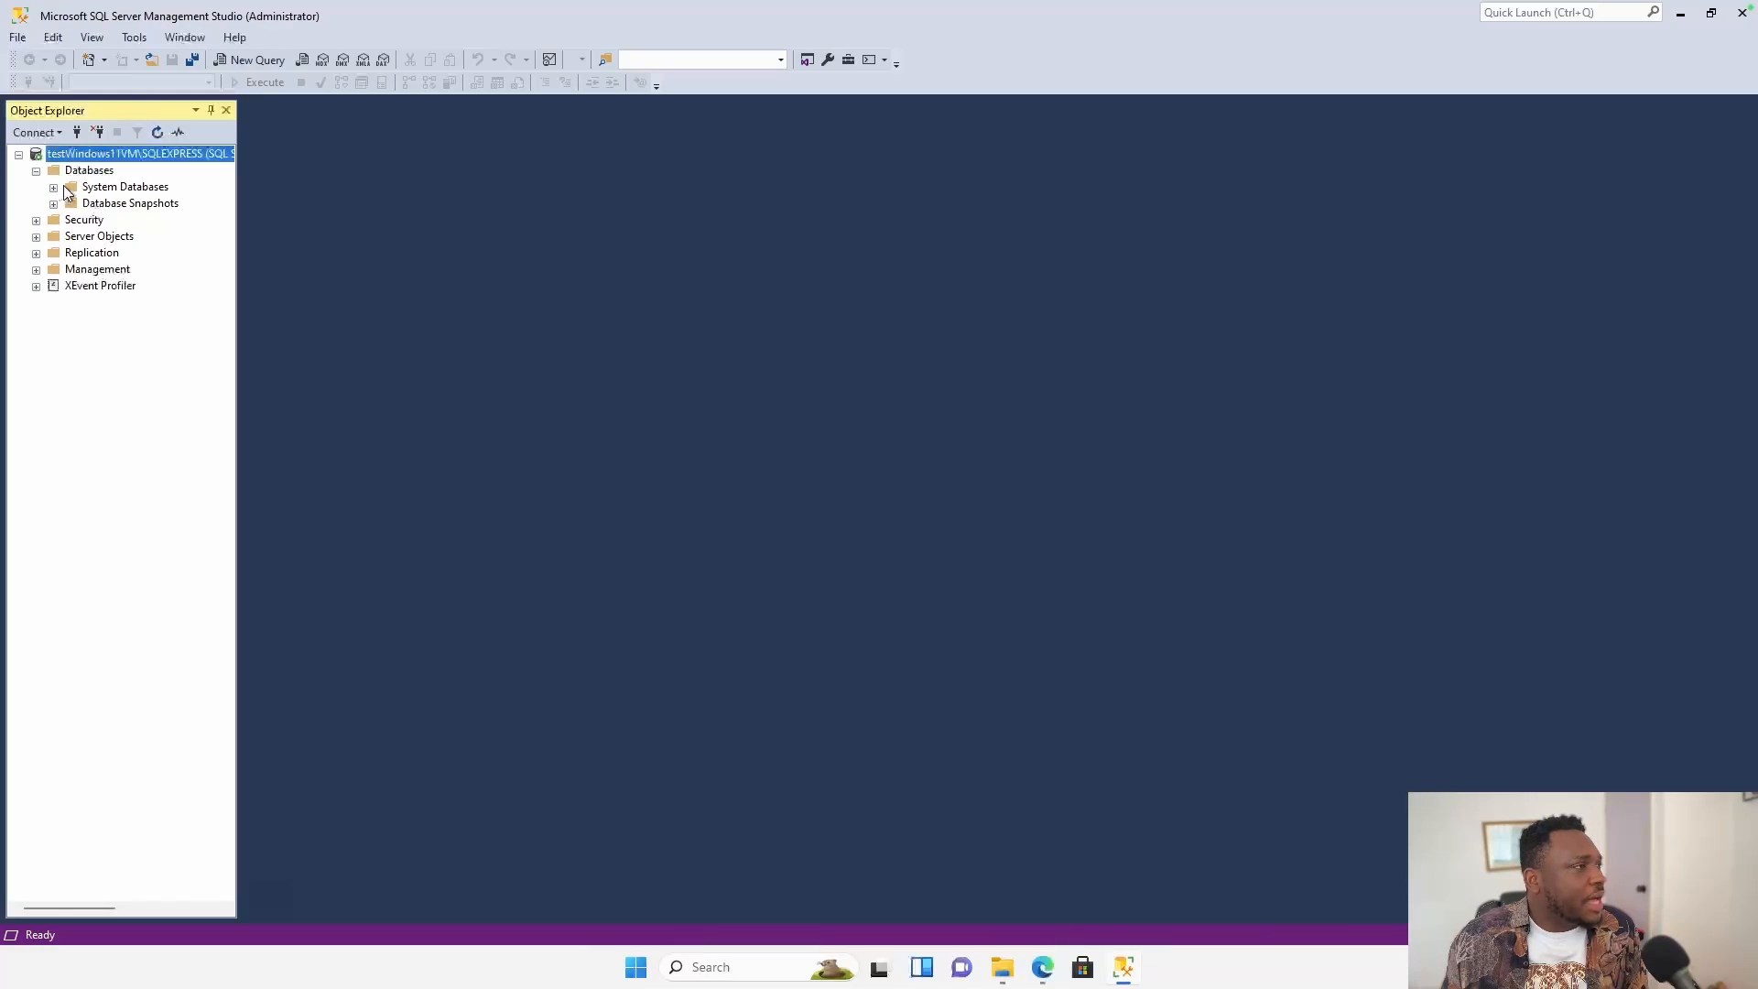
Create a new database named PlayGround, keeping only its default data and log files.
right_click(76, 171)
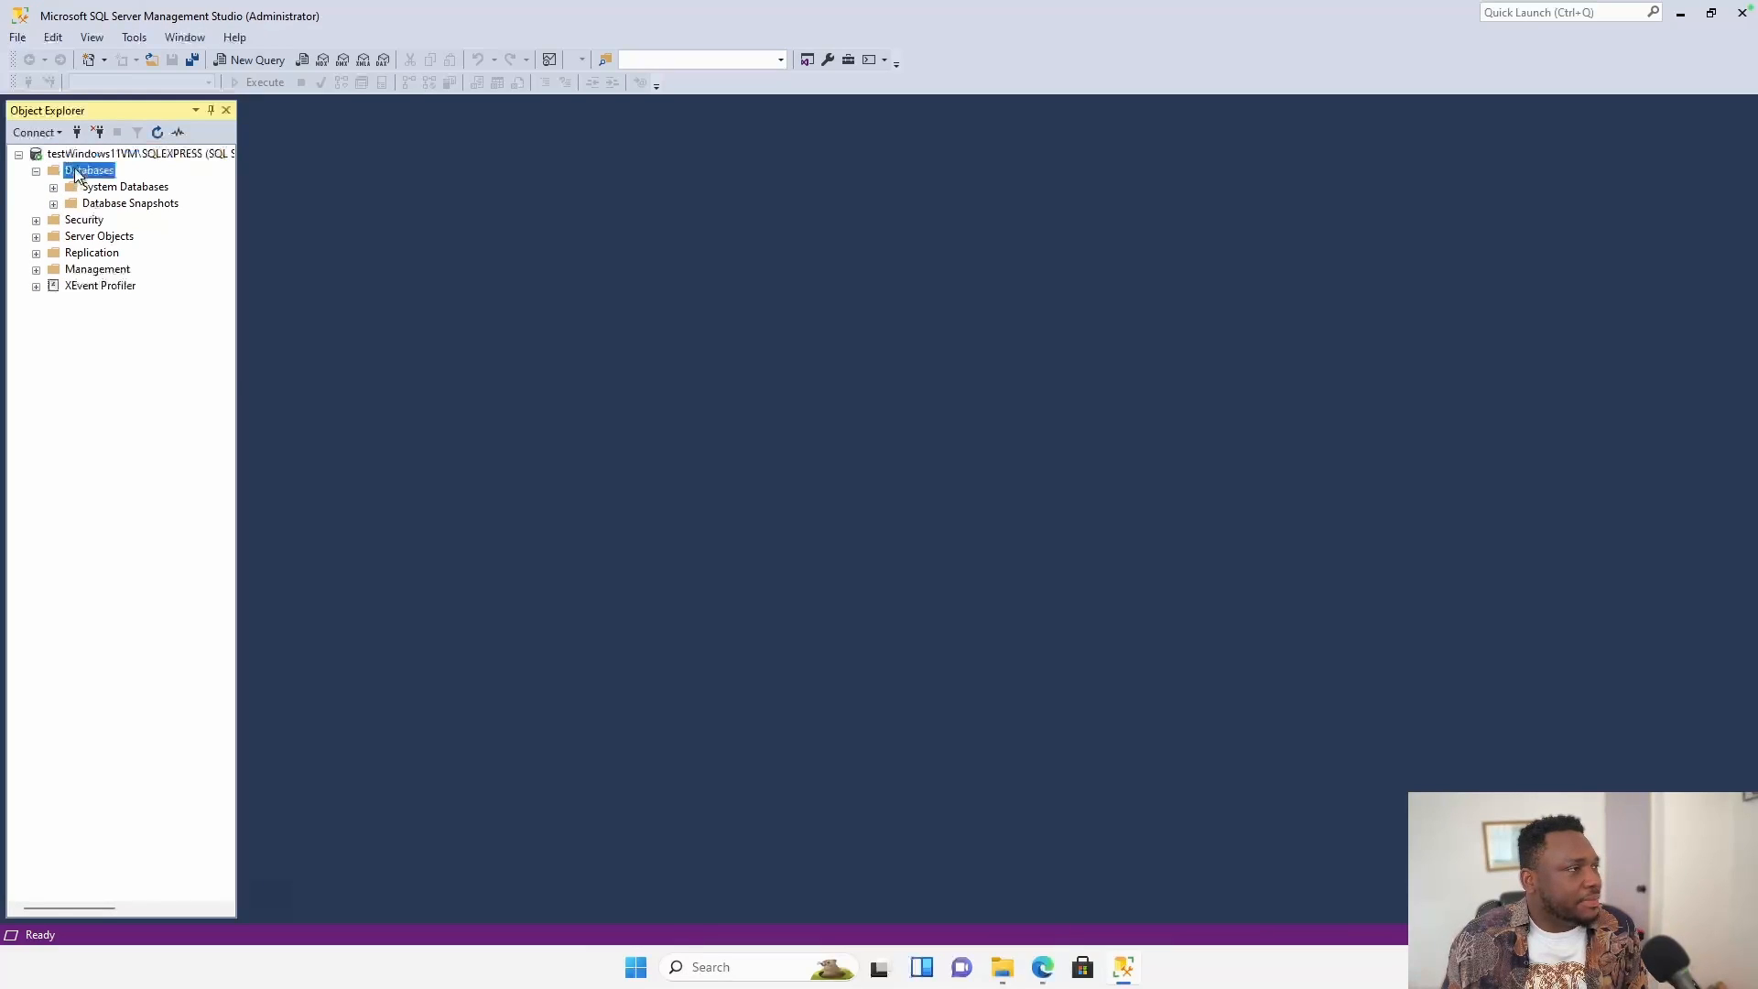
click(130, 181)
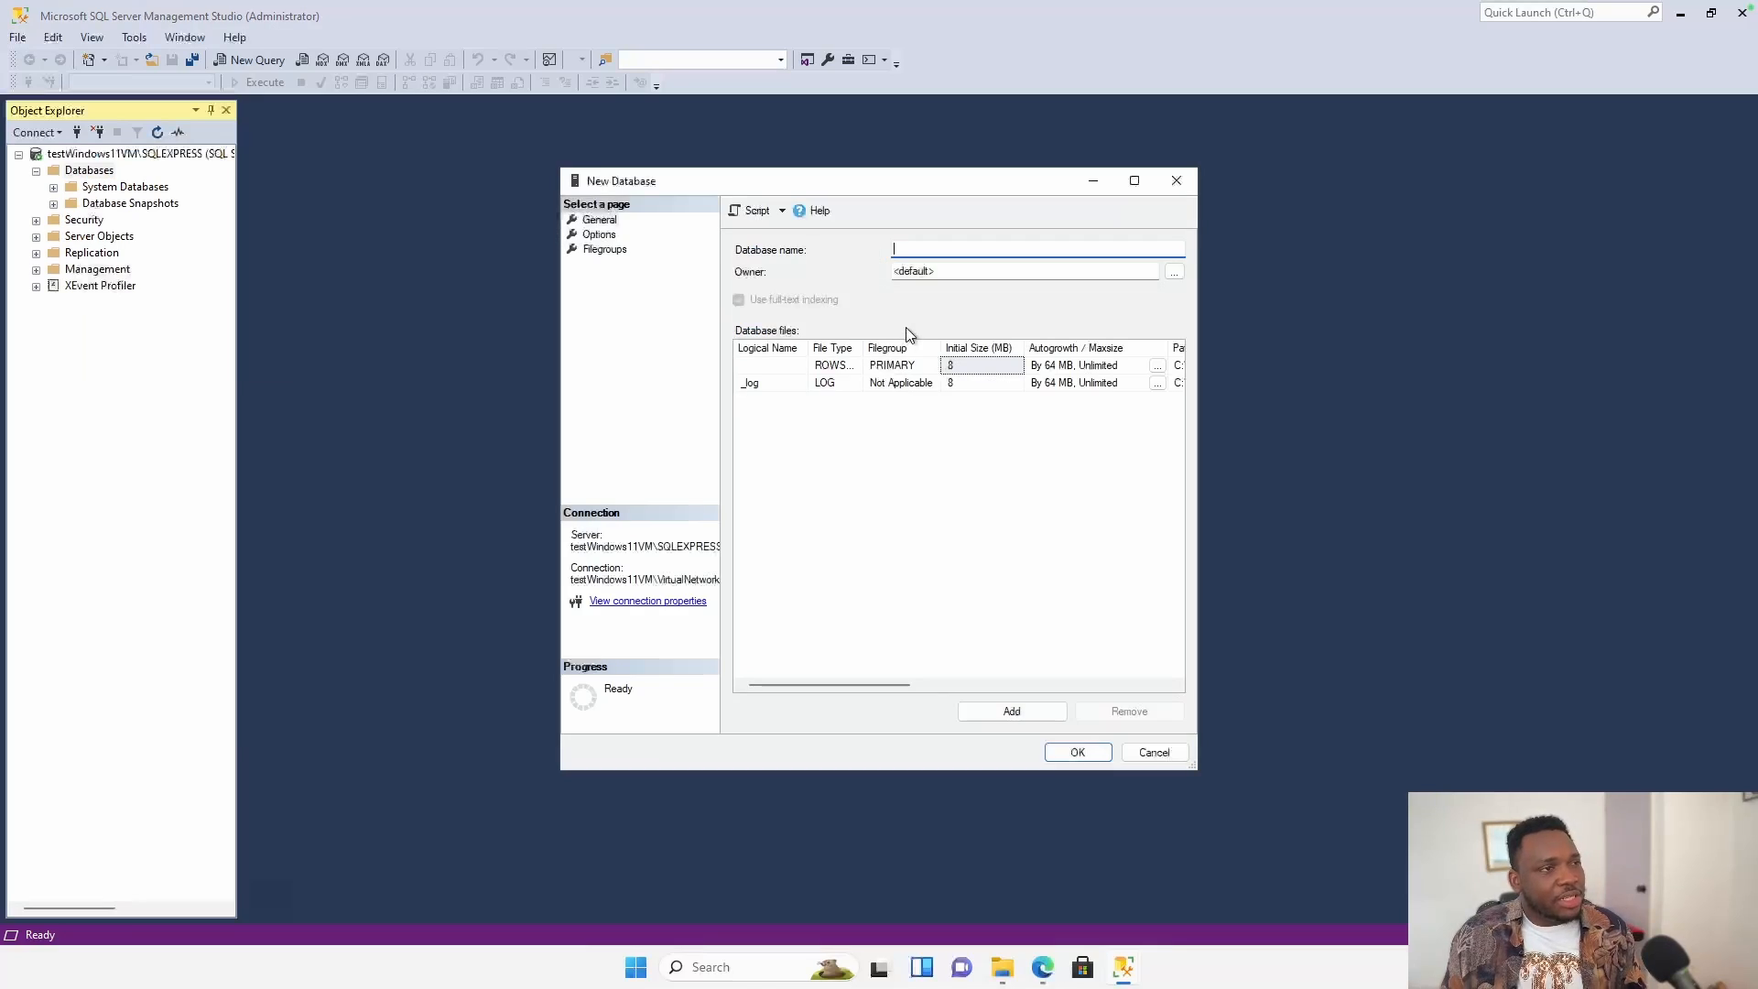
text(PlayGround)
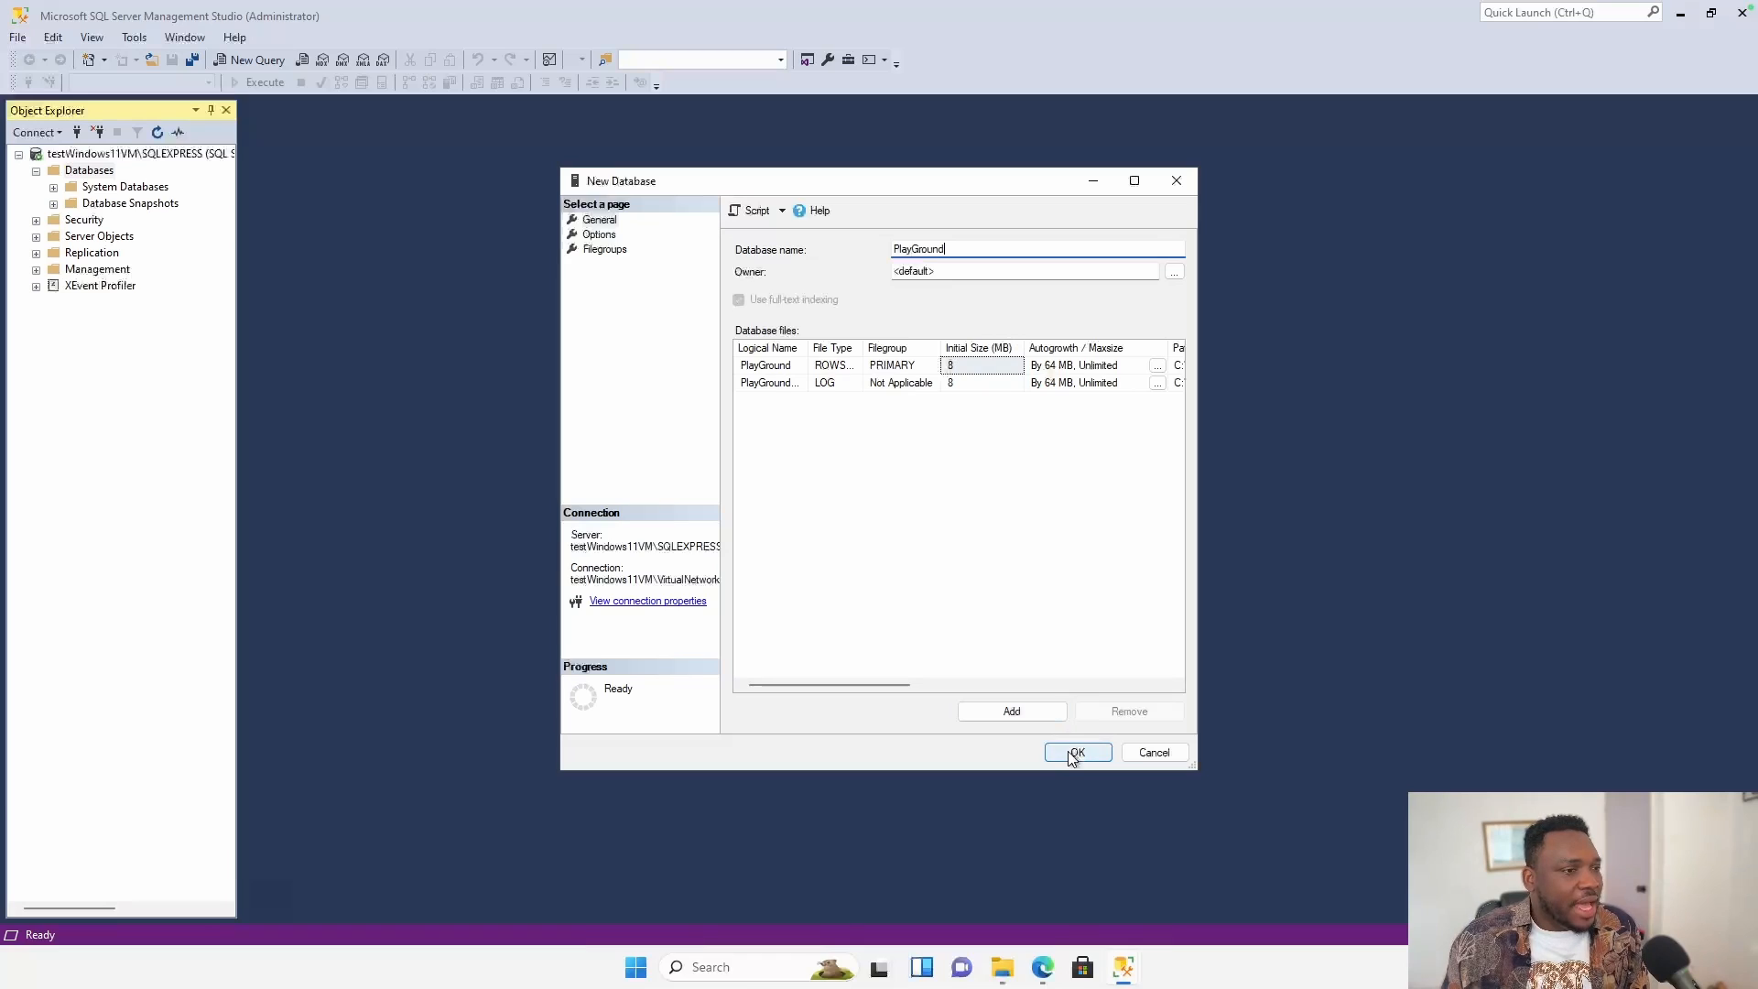
click(1014, 711)
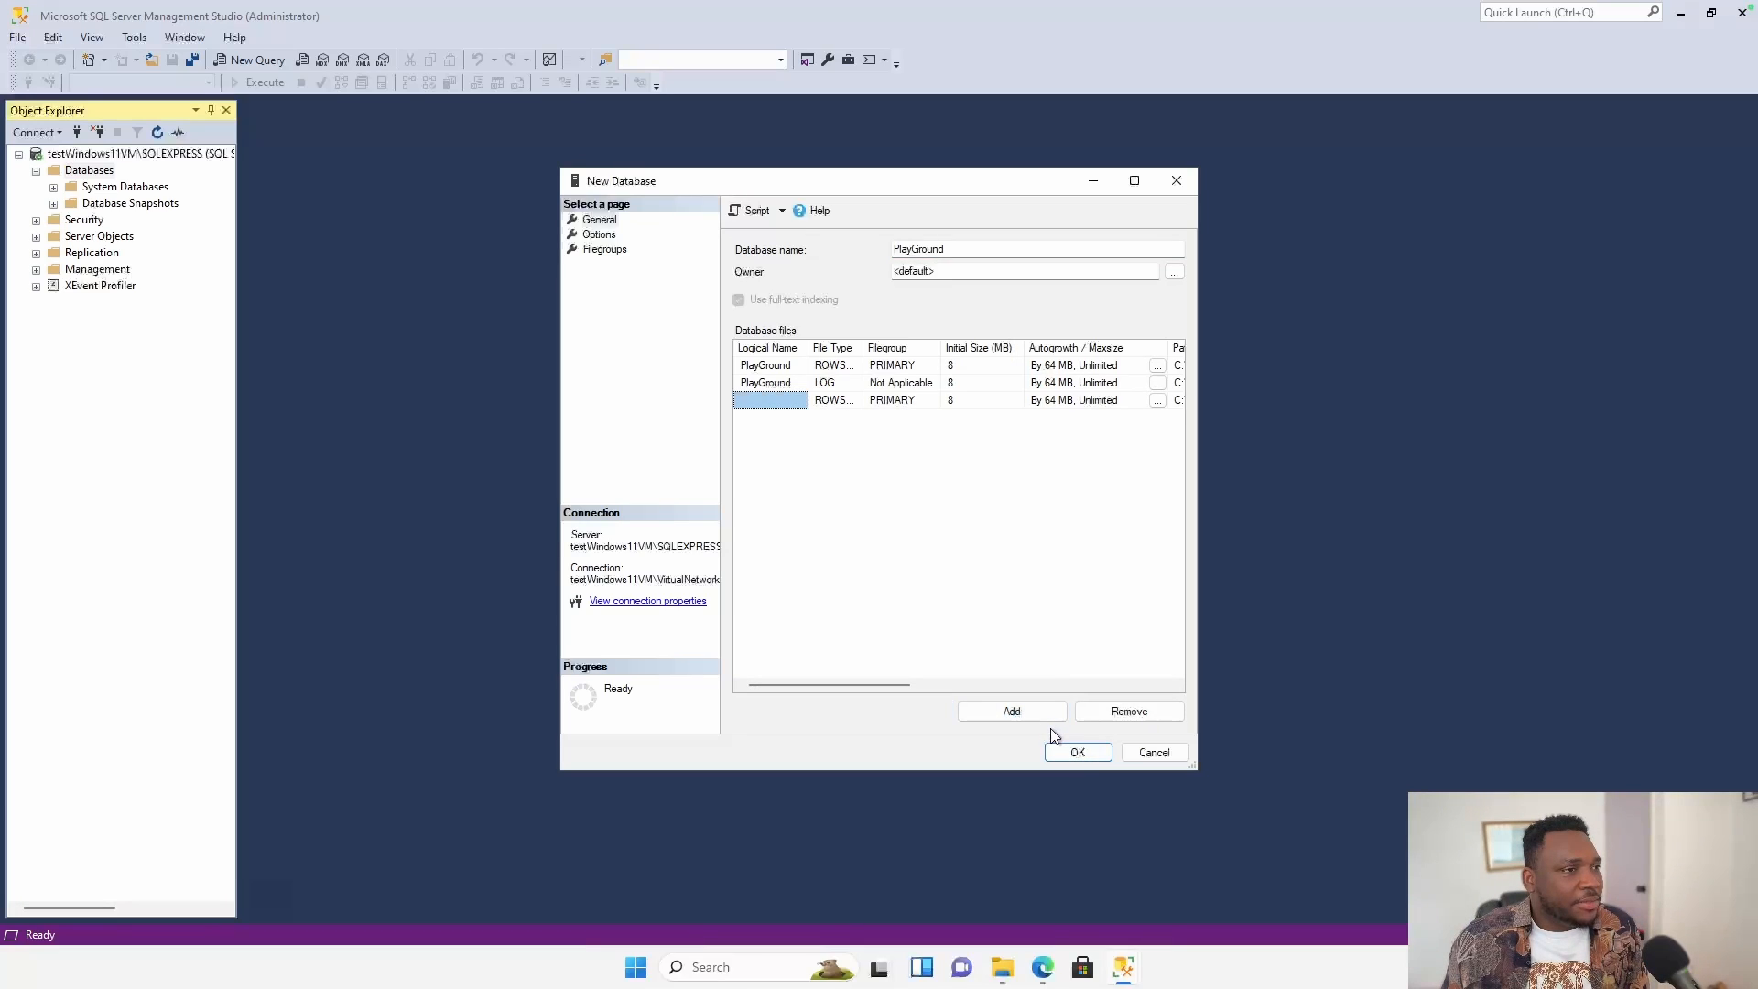
click(1128, 711)
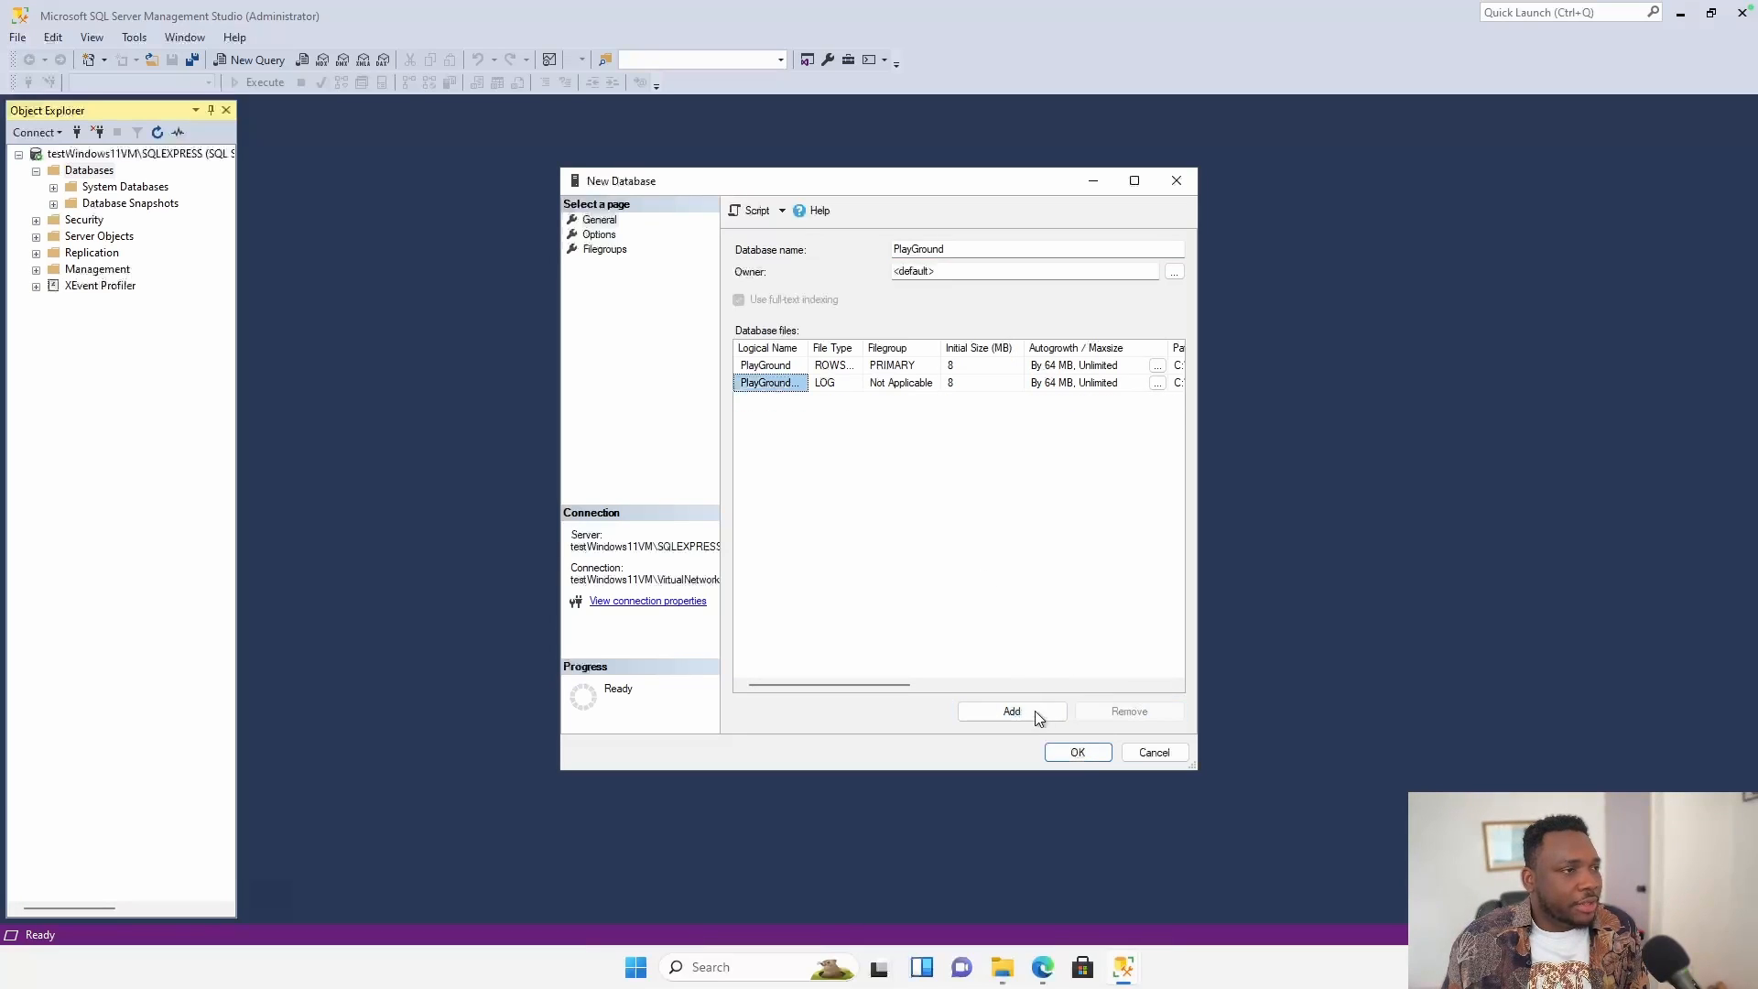
click(1064, 751)
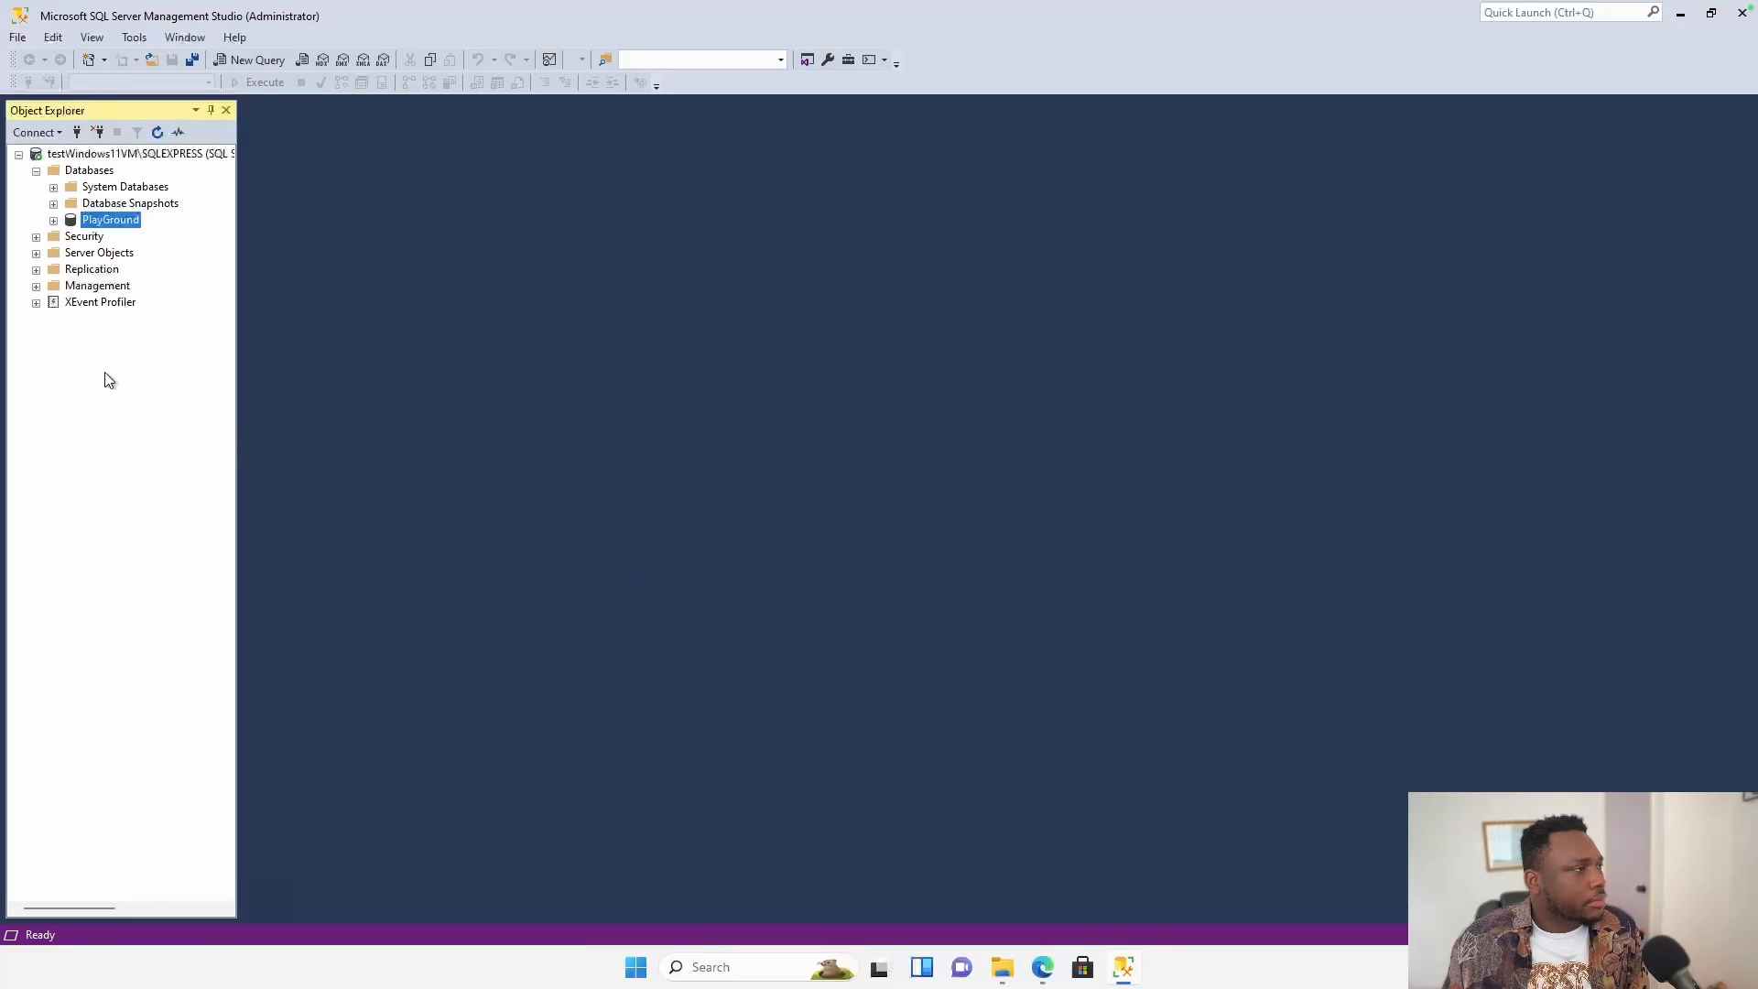
Expand the PlayGround node to reveal Tables, Views, Programmability, Storage and Security folders.
click(53, 222)
click(71, 254)
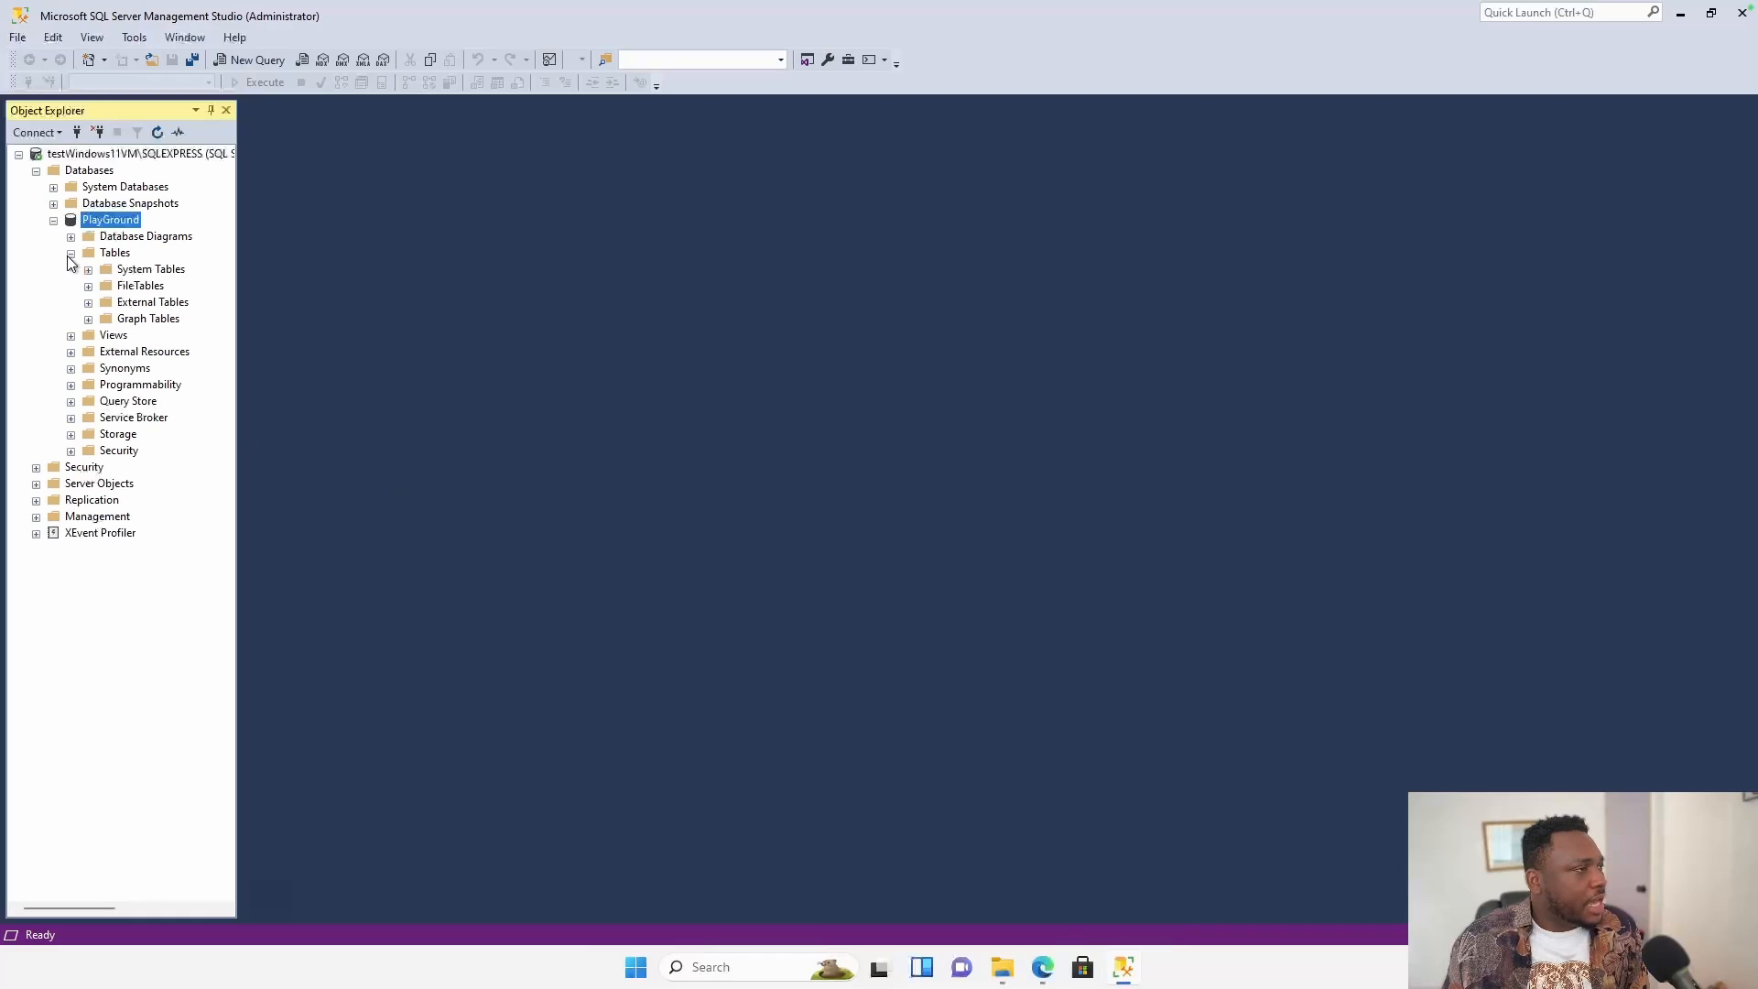
click(70, 254)
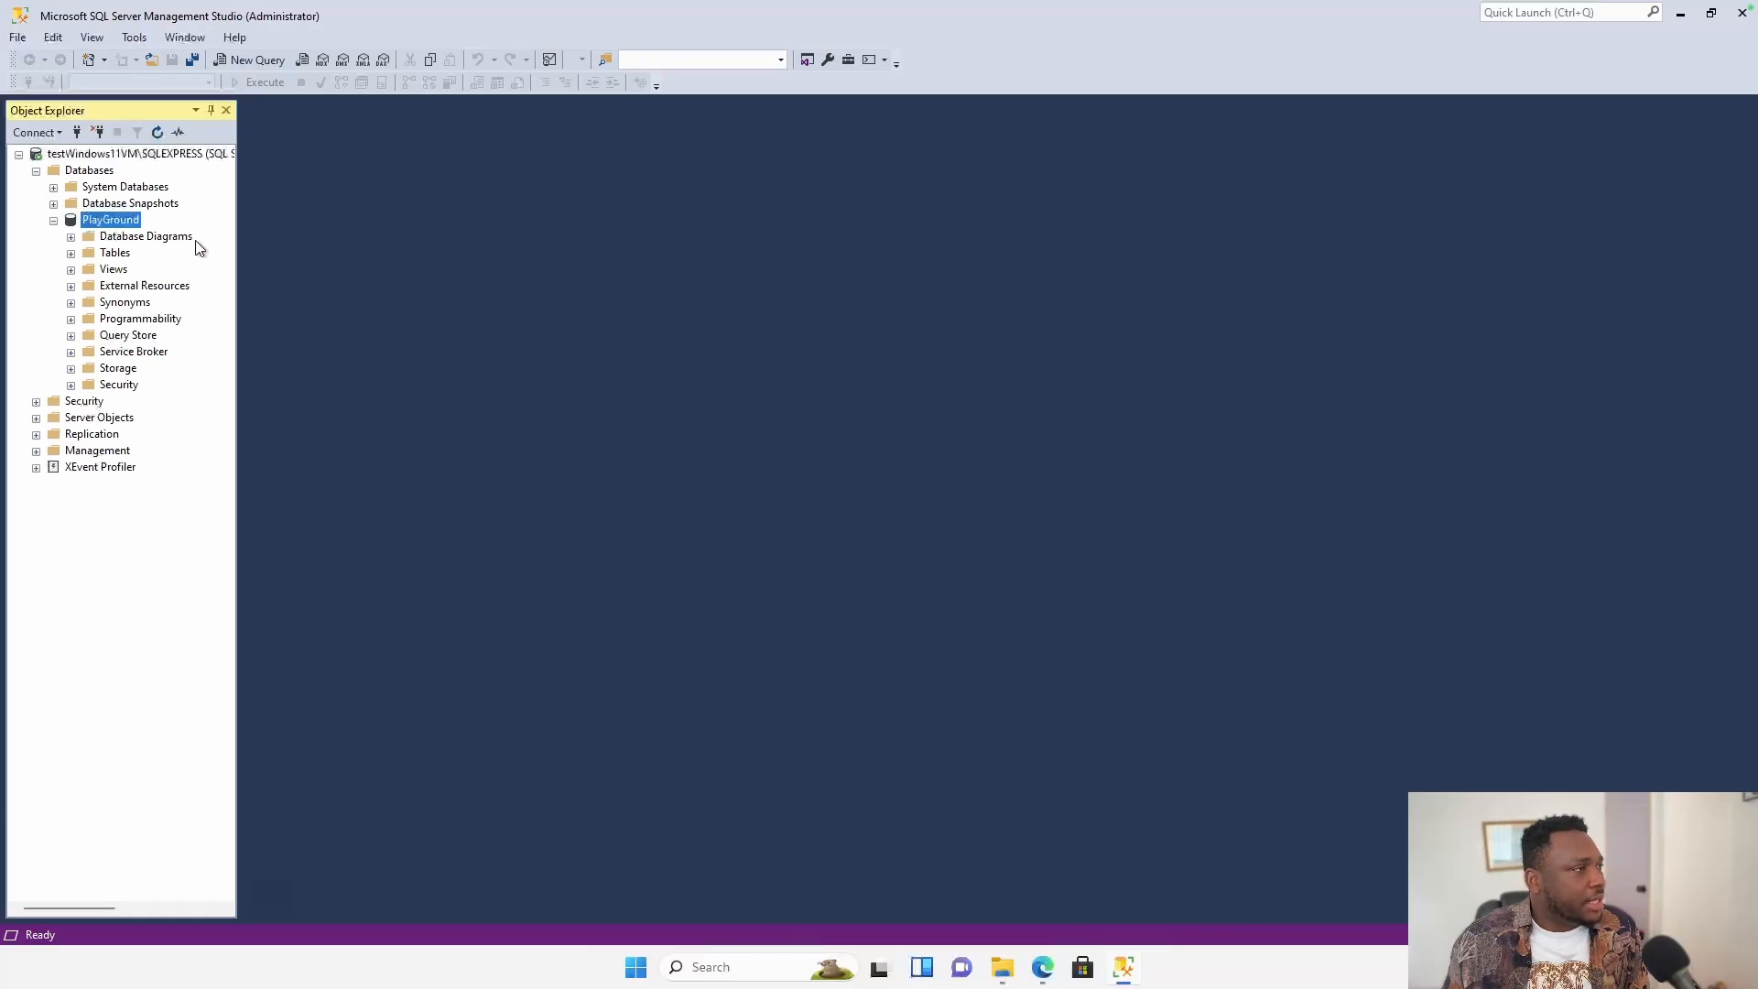
right_click(100, 226)
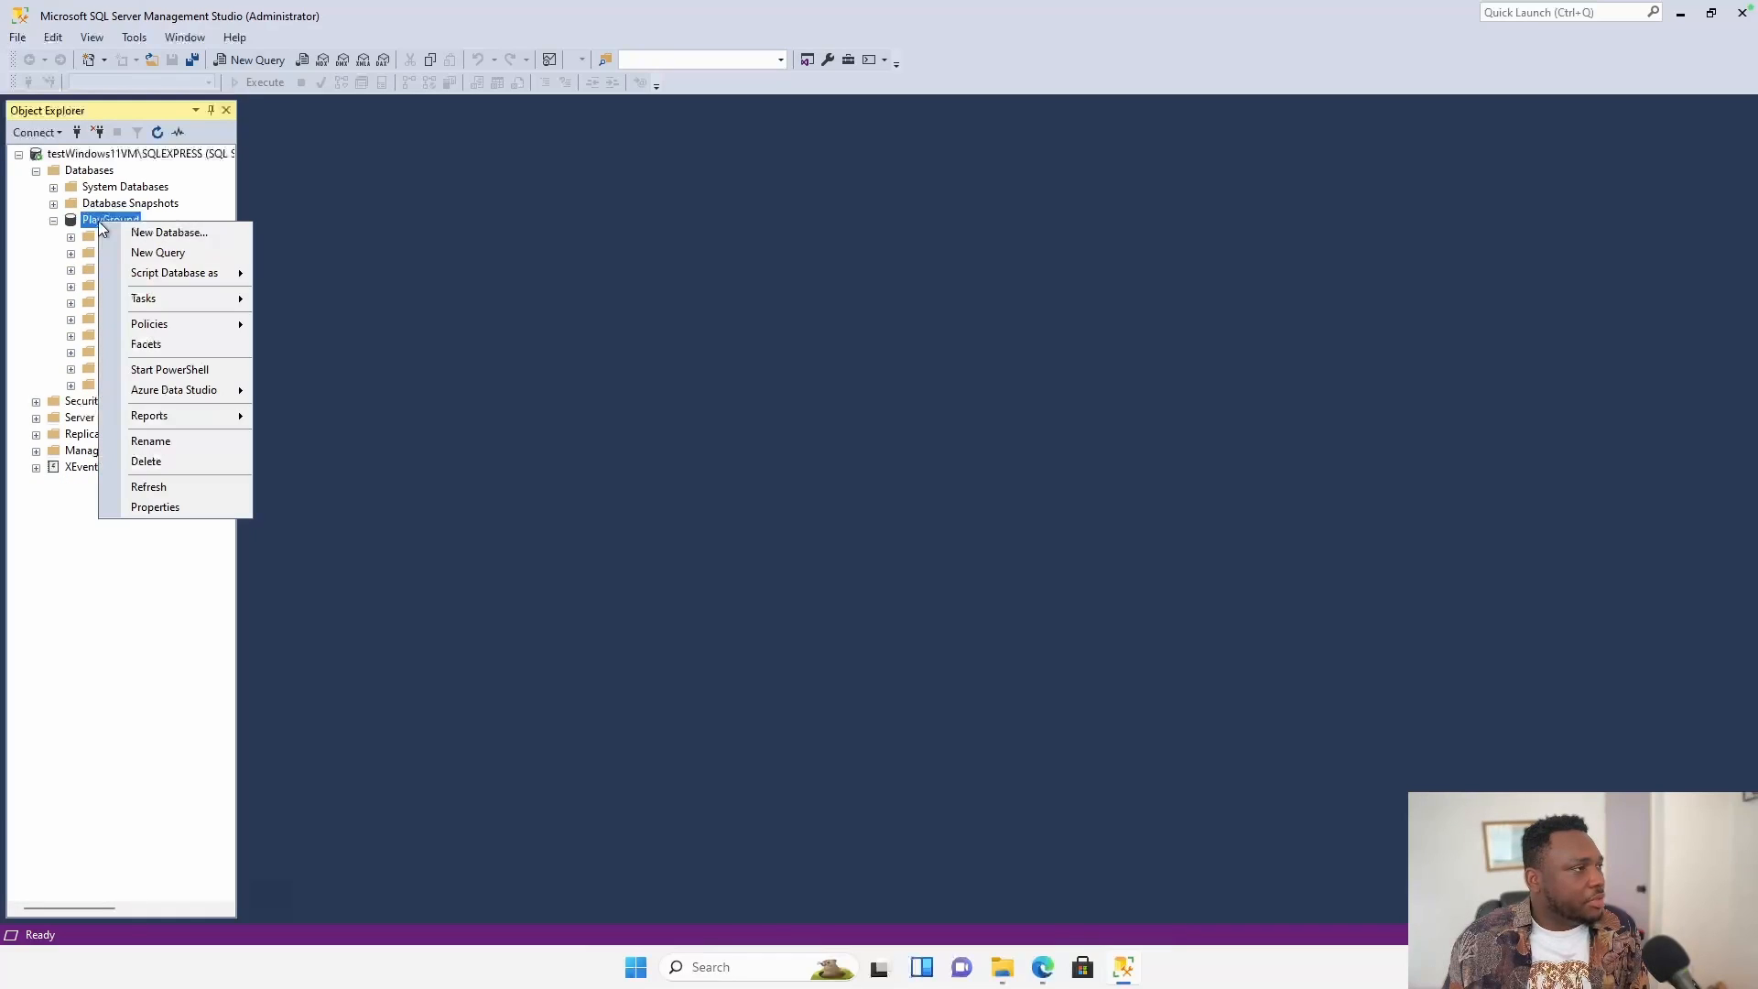
Open a new PlayGround query and draft CREATE TABLE with an Employee_ID int column.
click(198, 253)
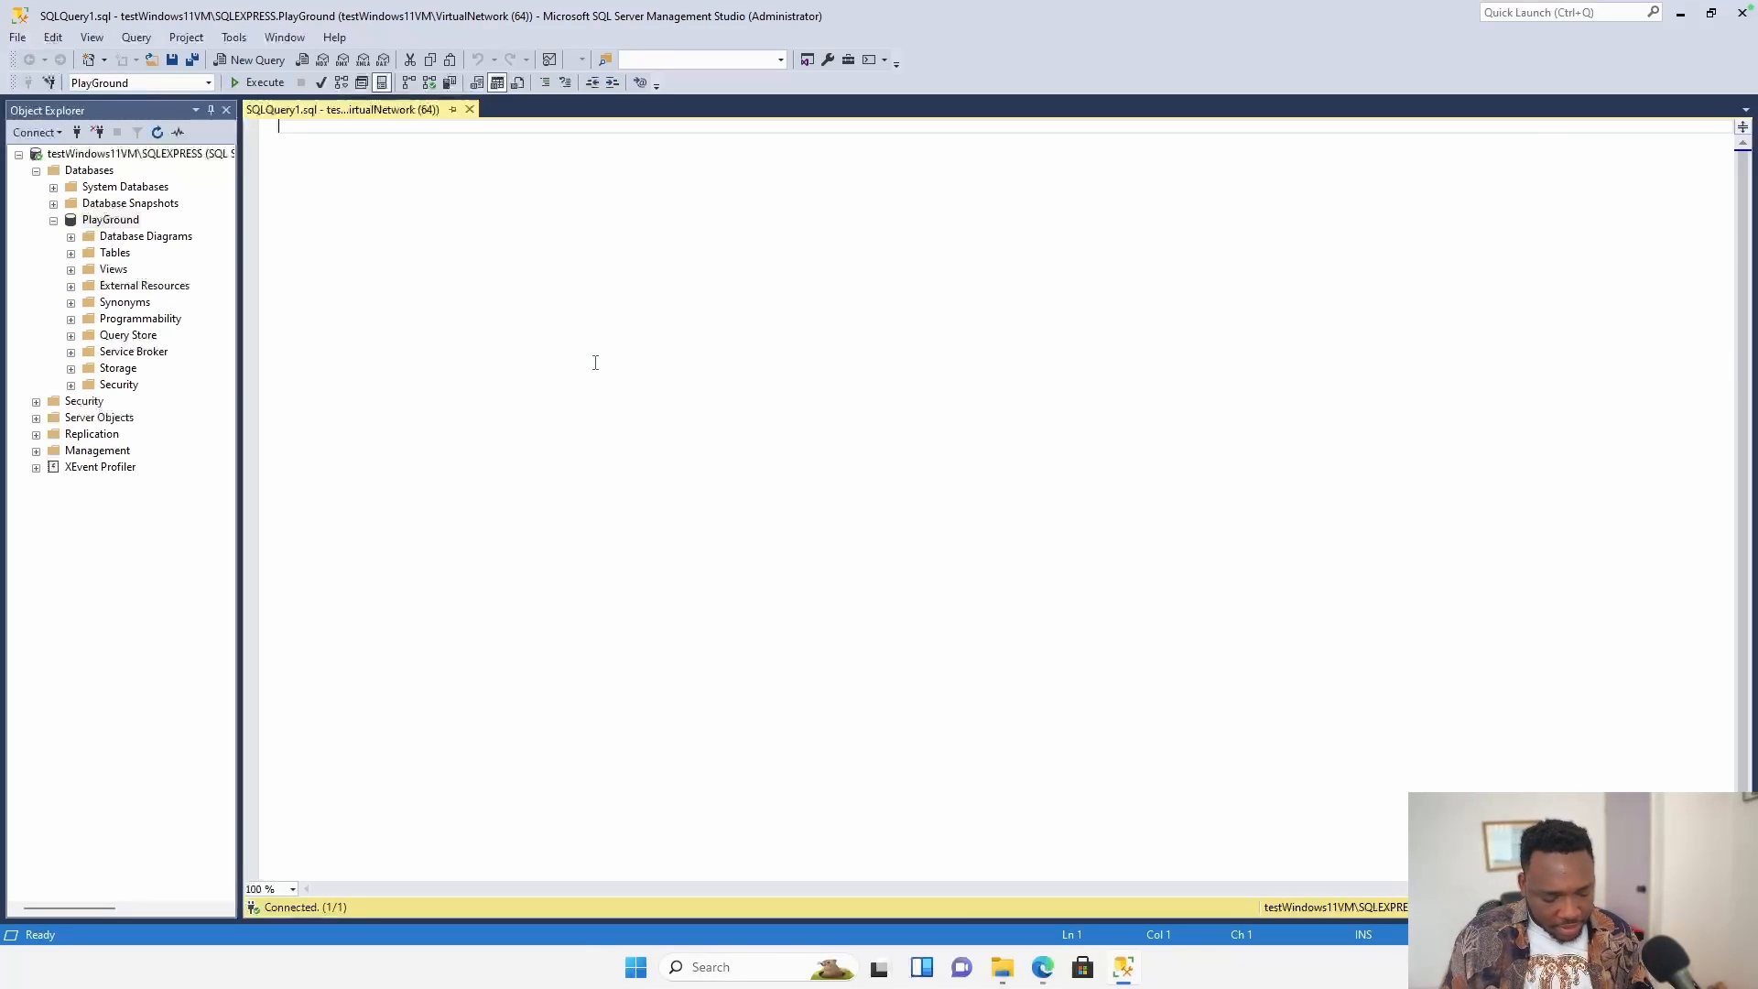
text(CREATE TABL)
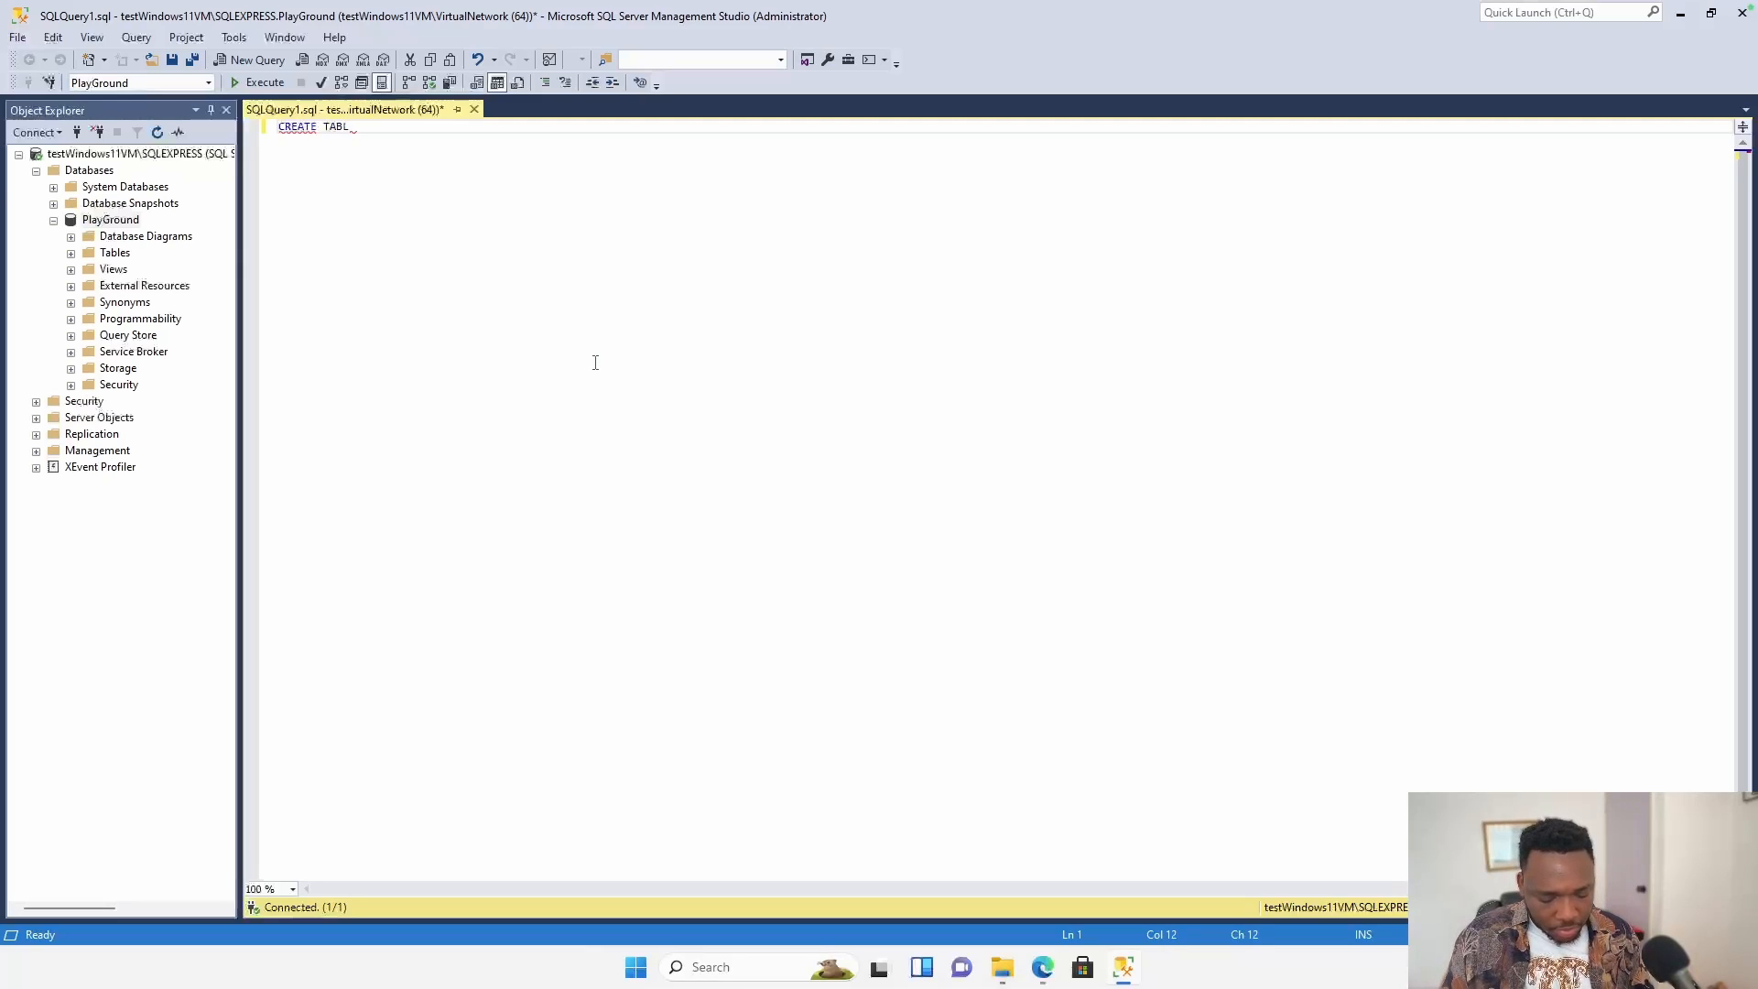
text(E ()
key(Return)
key(Return)
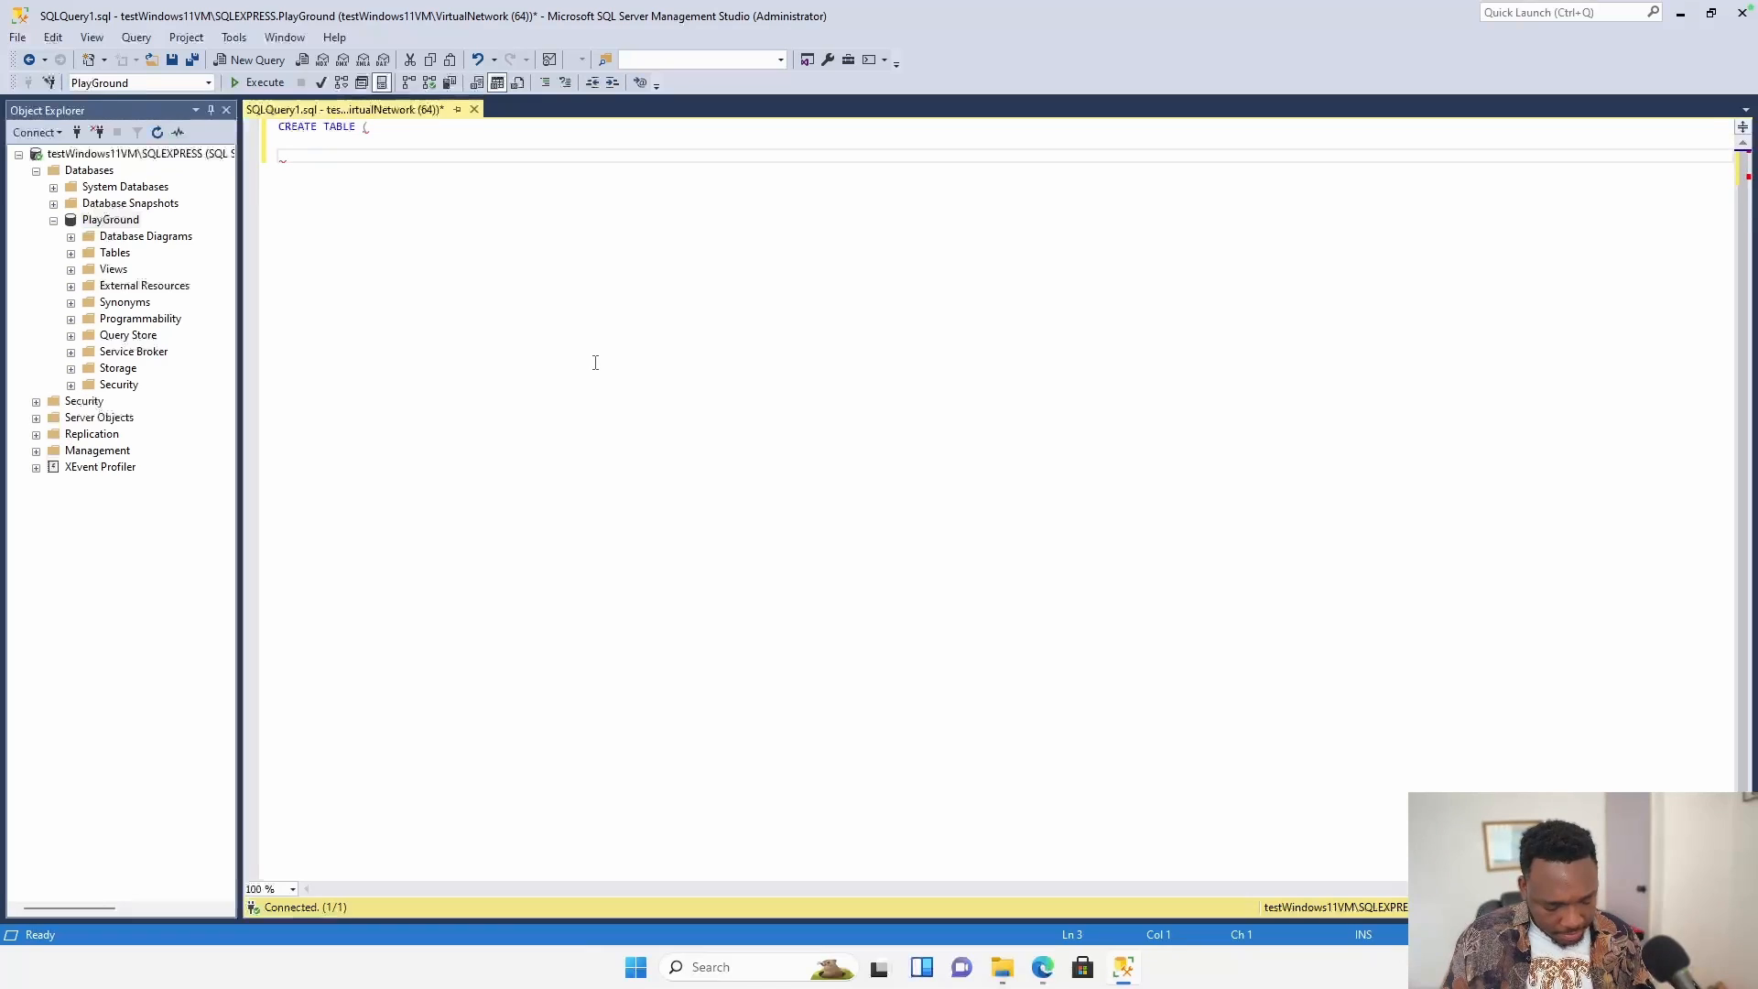
text(Employee)
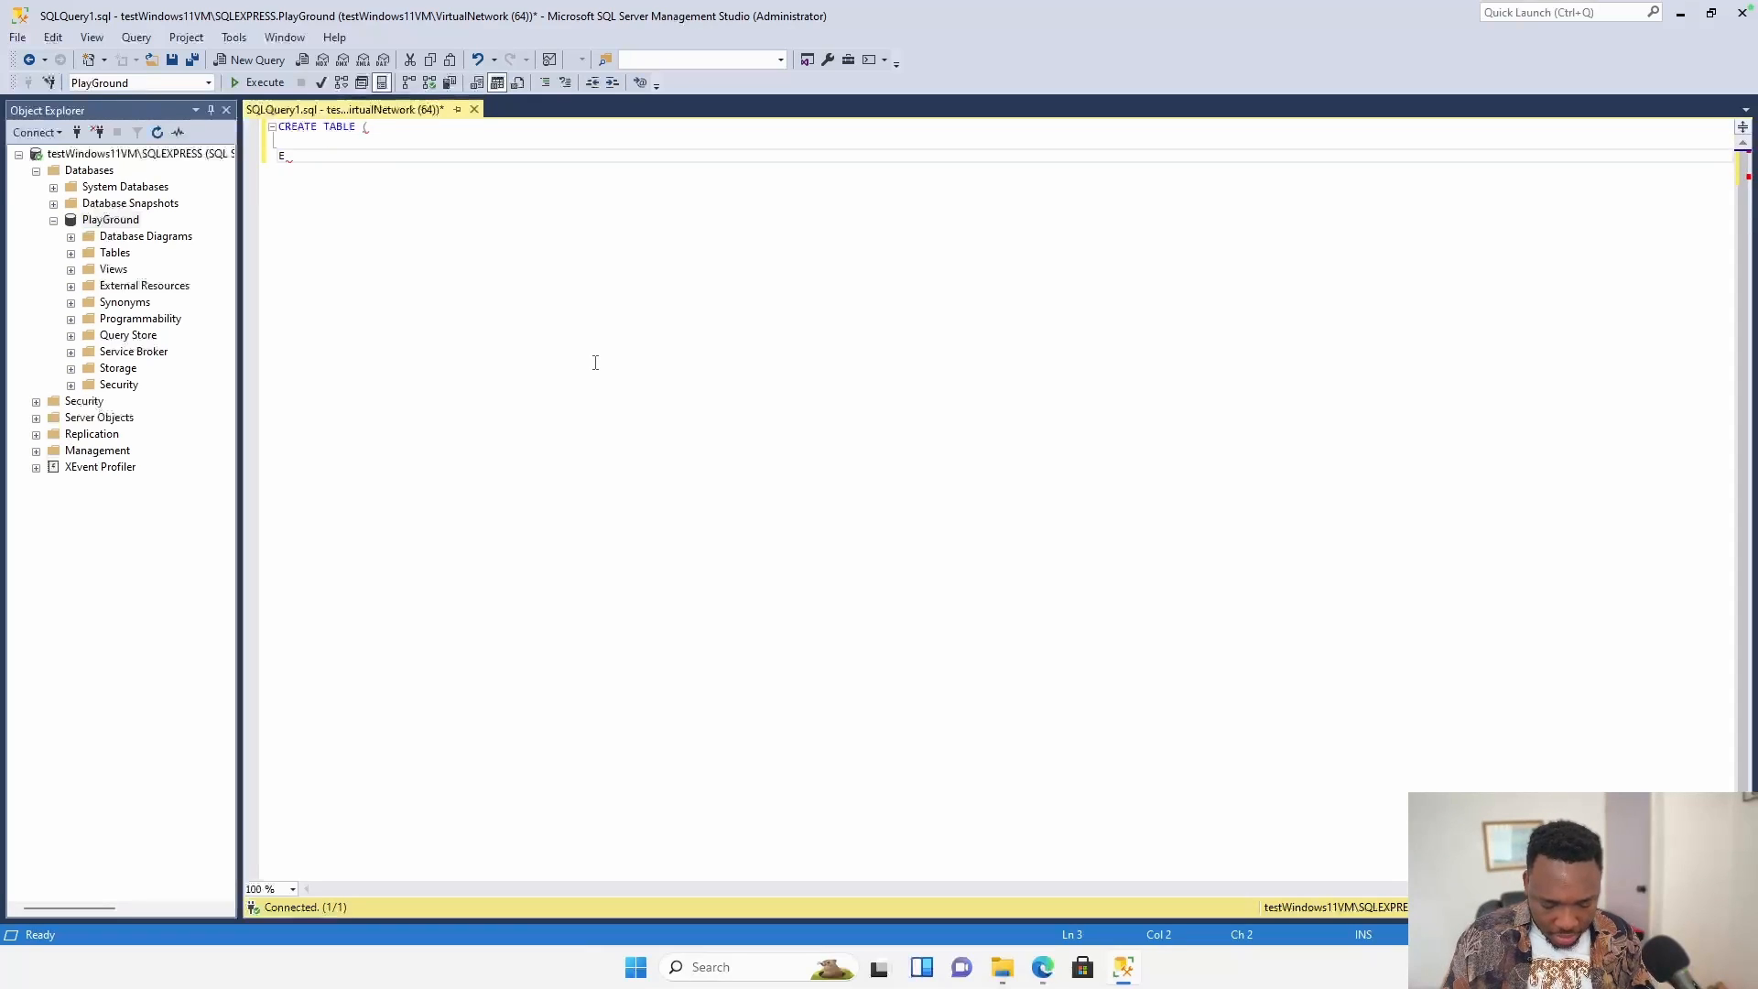
text(_ID)
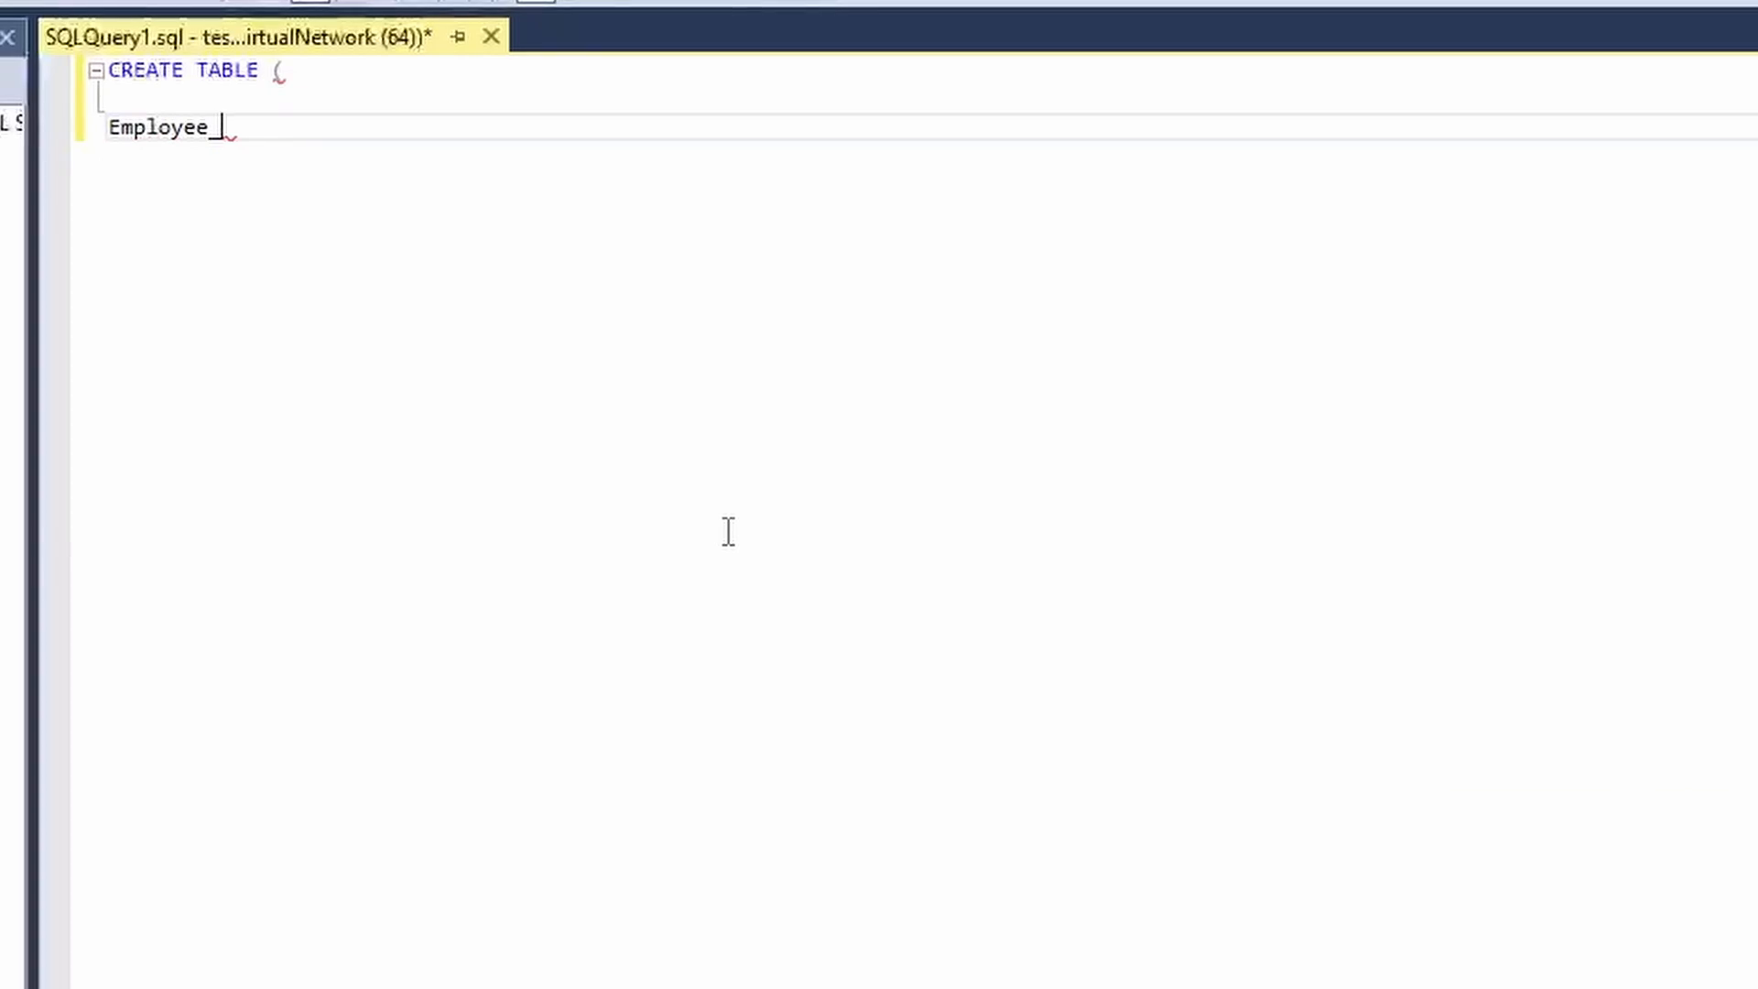
text( int,)
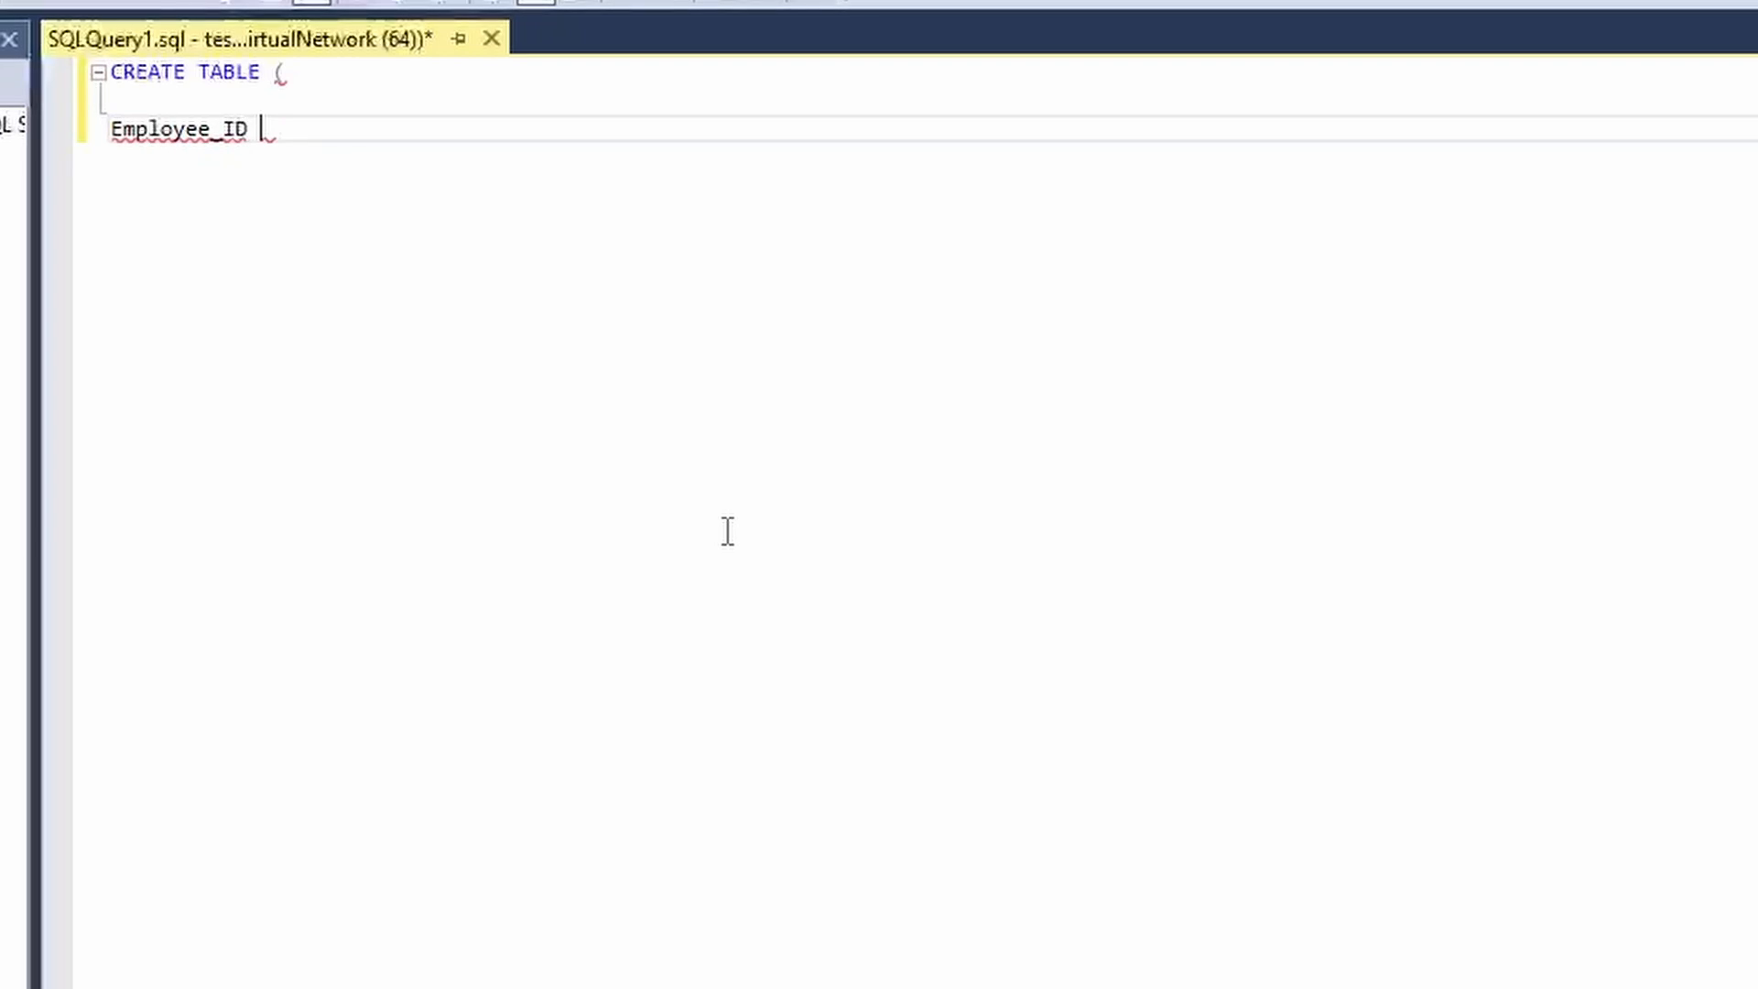
key(Return)
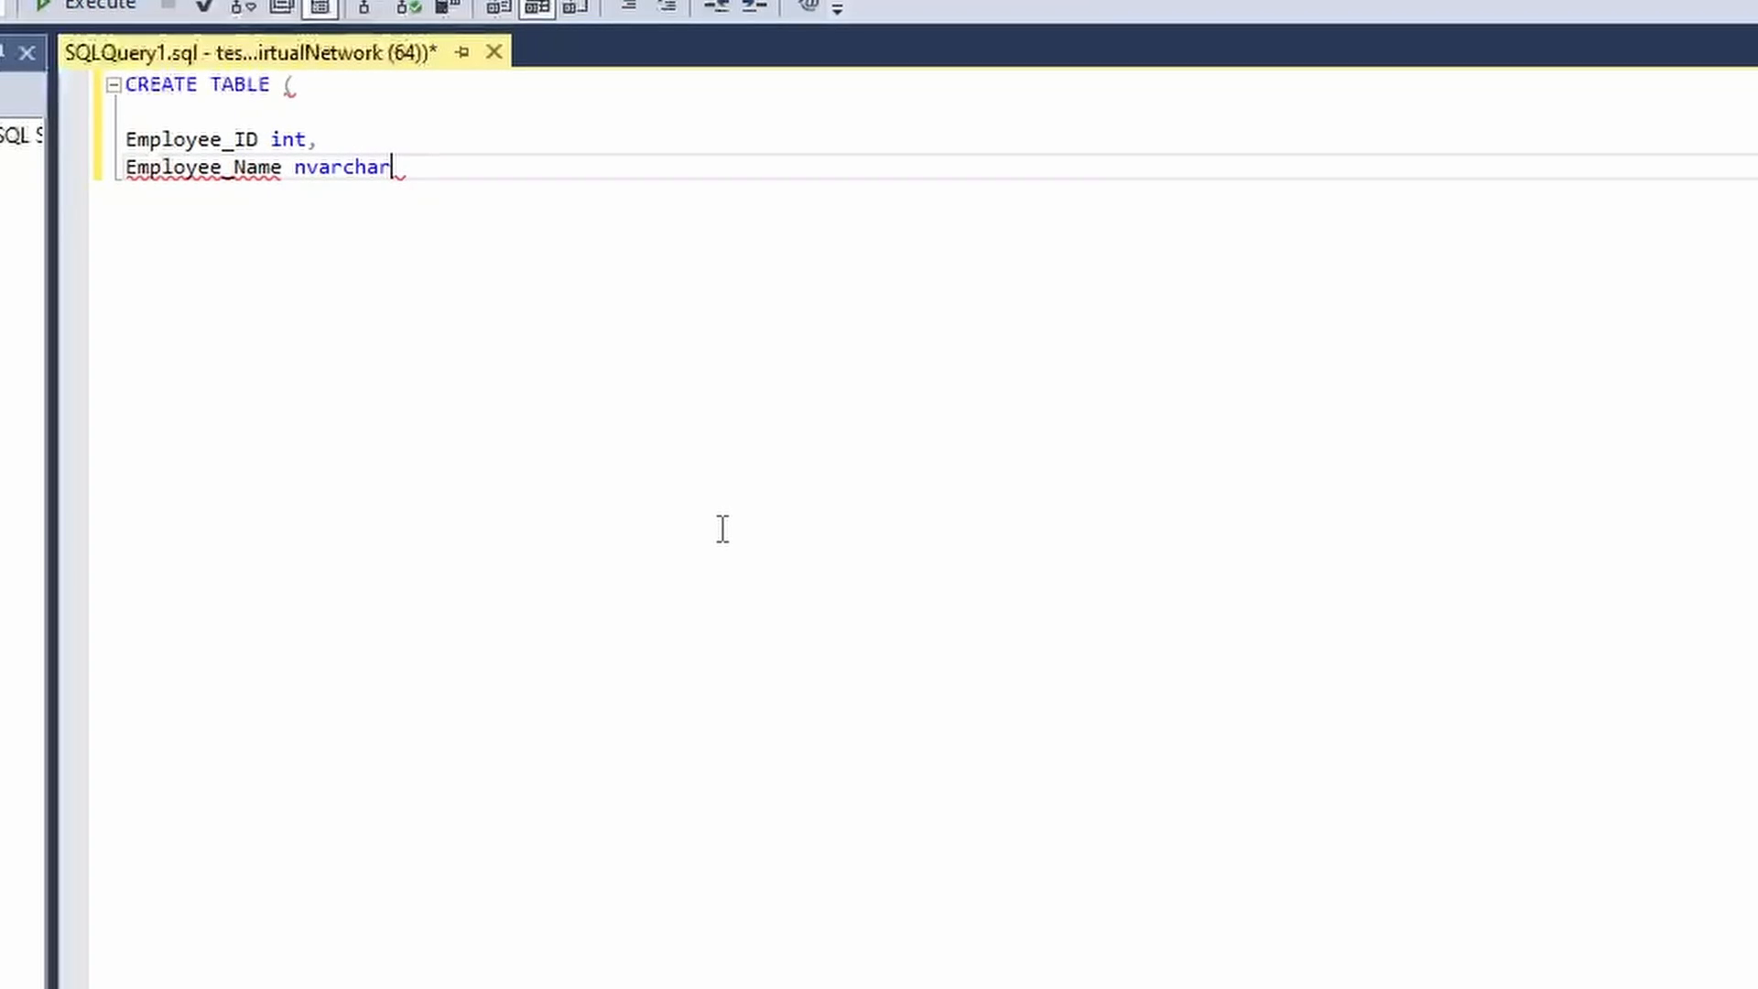
key(Return)
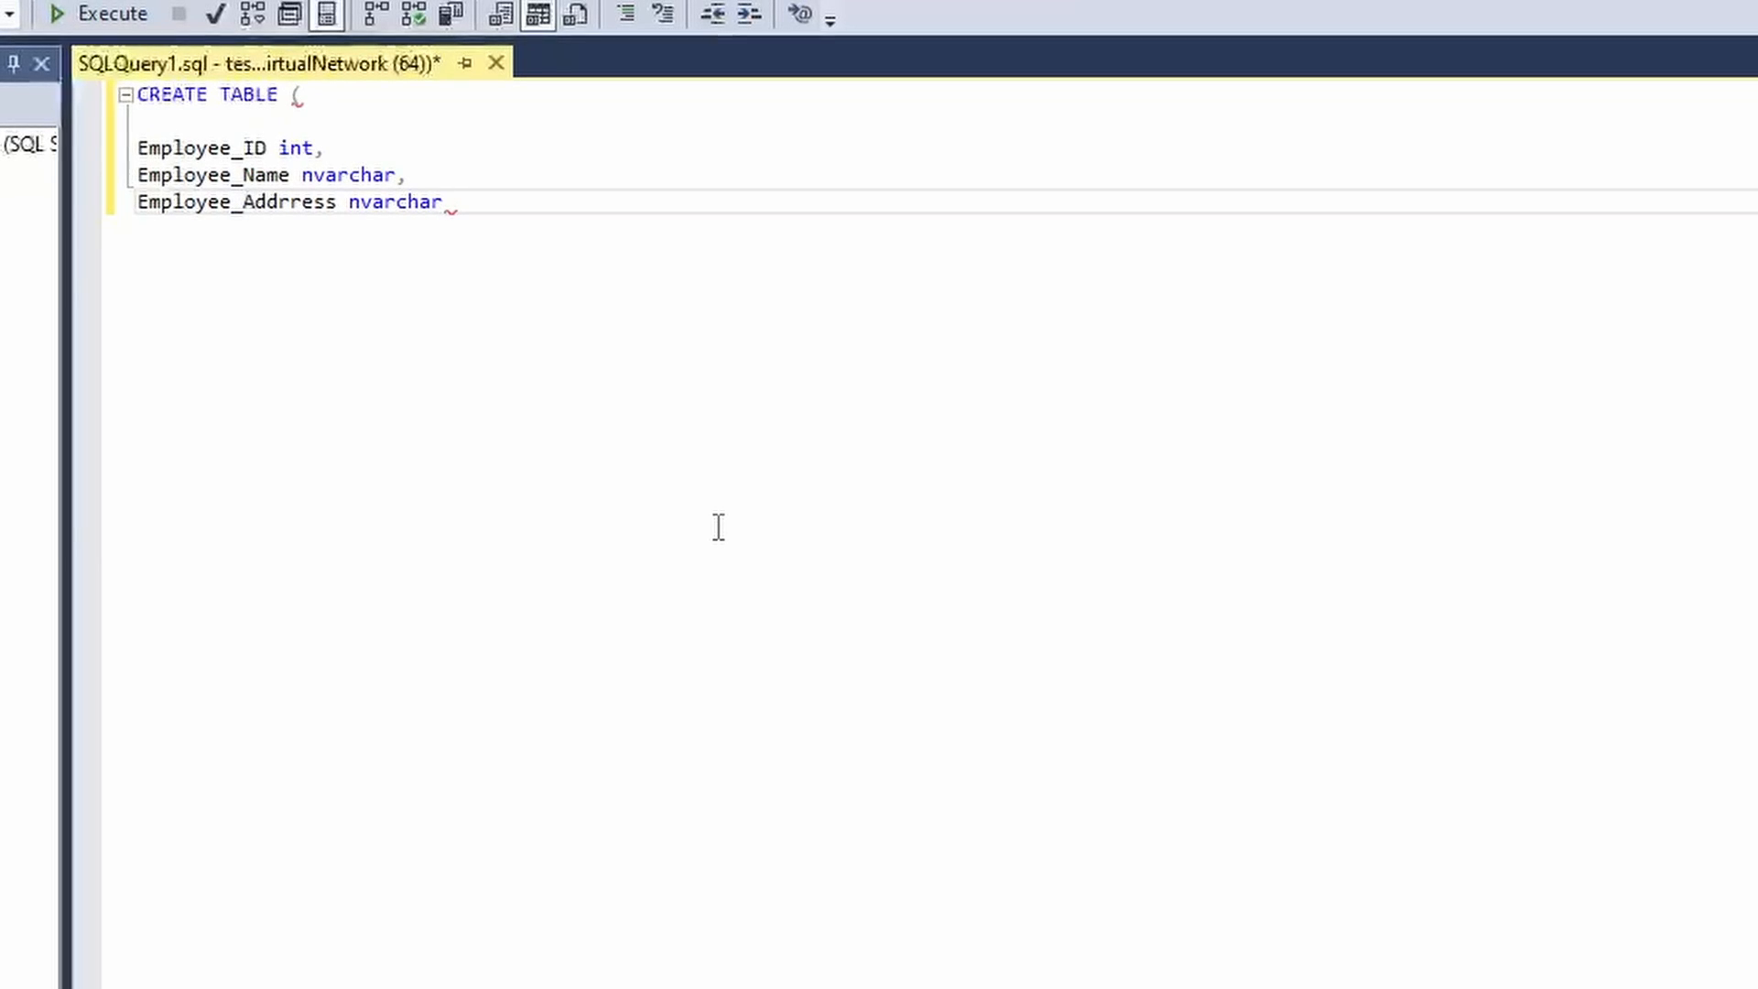
key(Return)
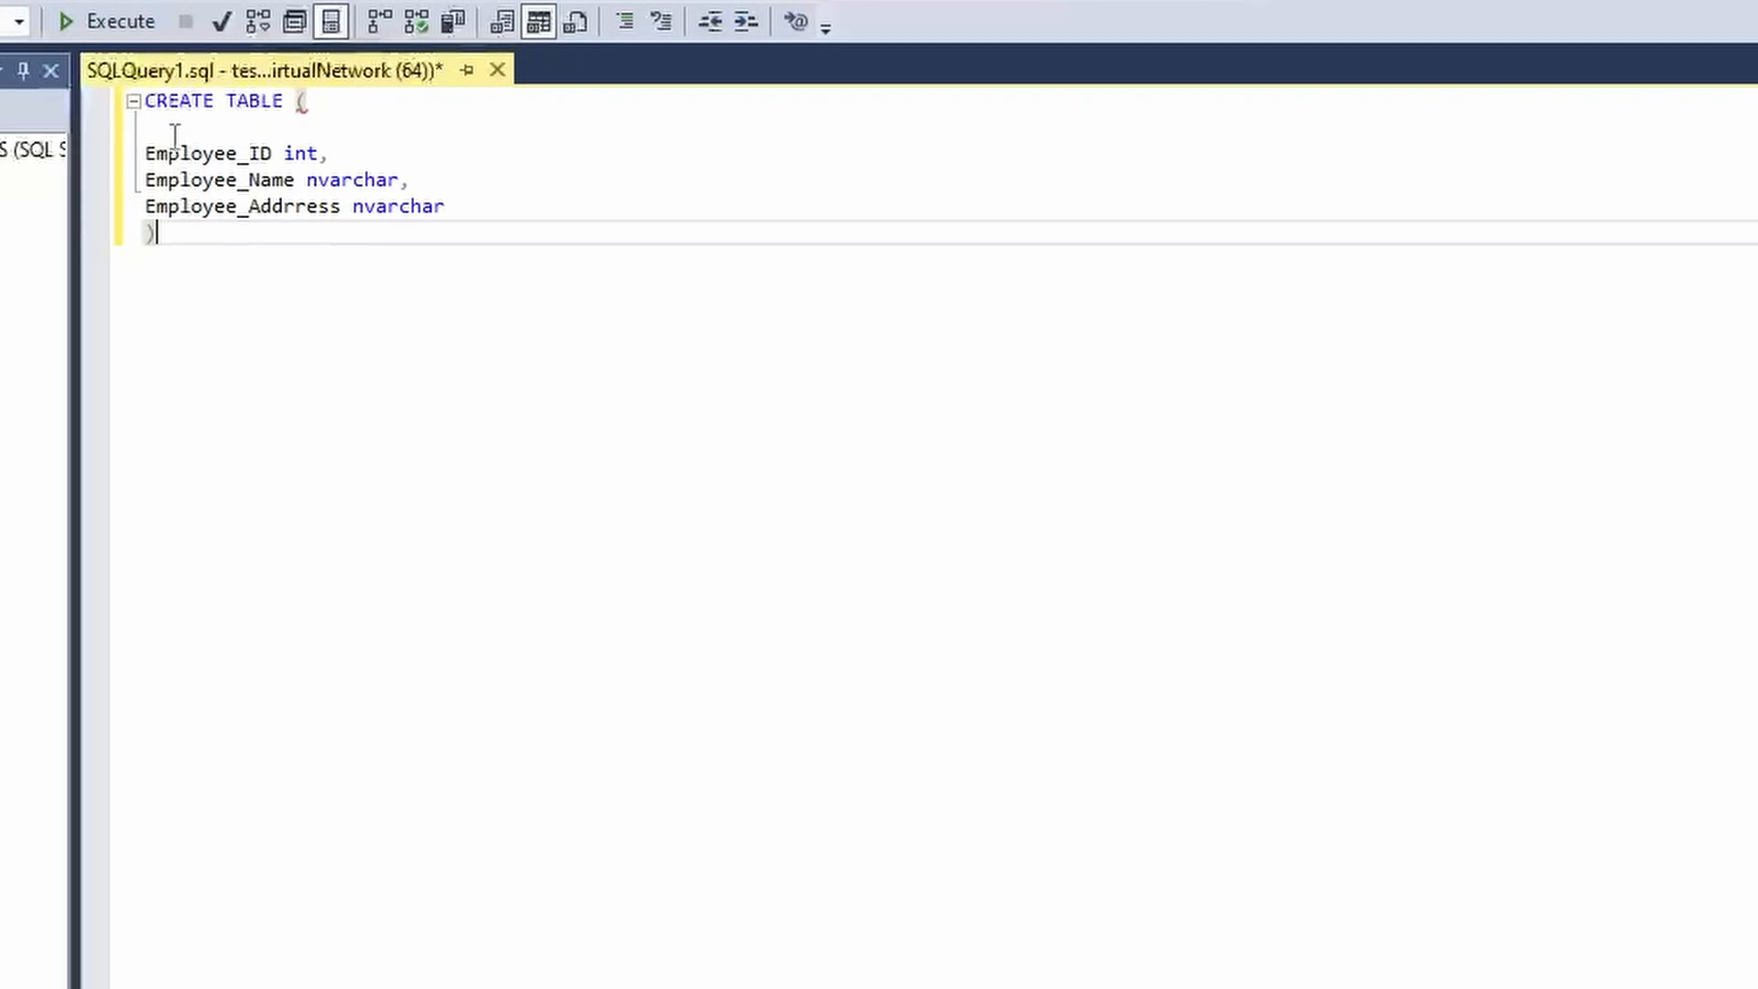
Name the table Employee_Data, fixing the typo, and add a blank line above the statement.
click(284, 101)
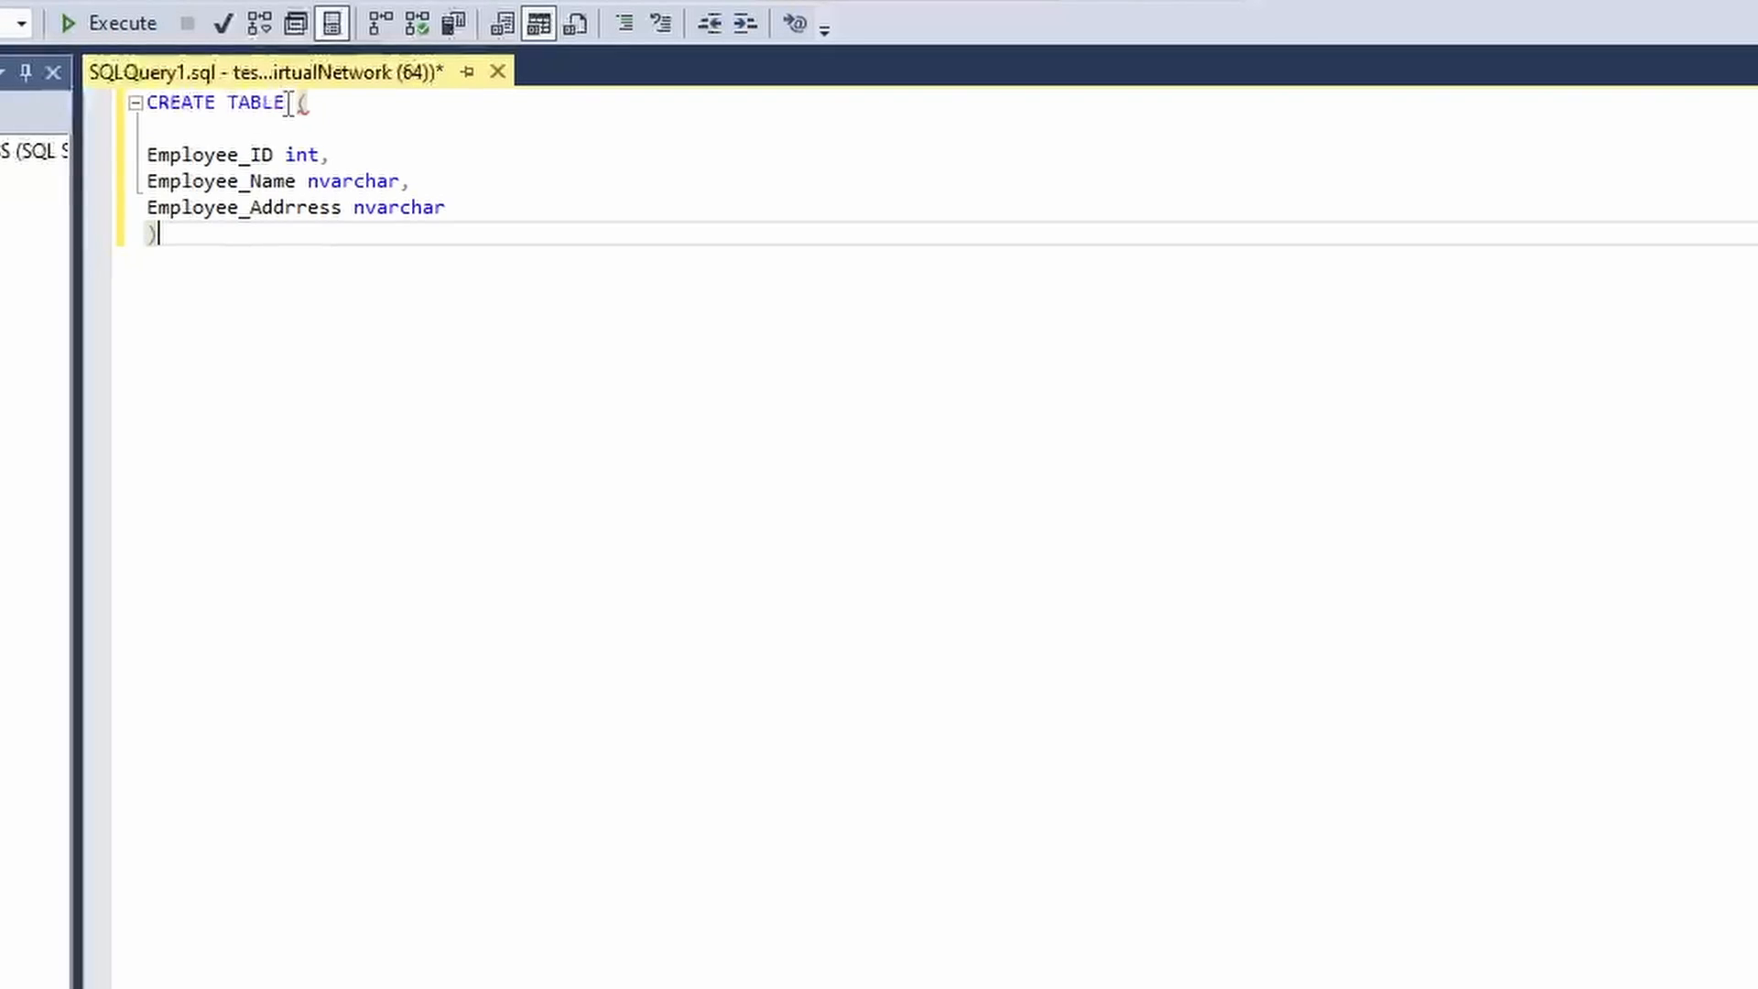
text(Em)
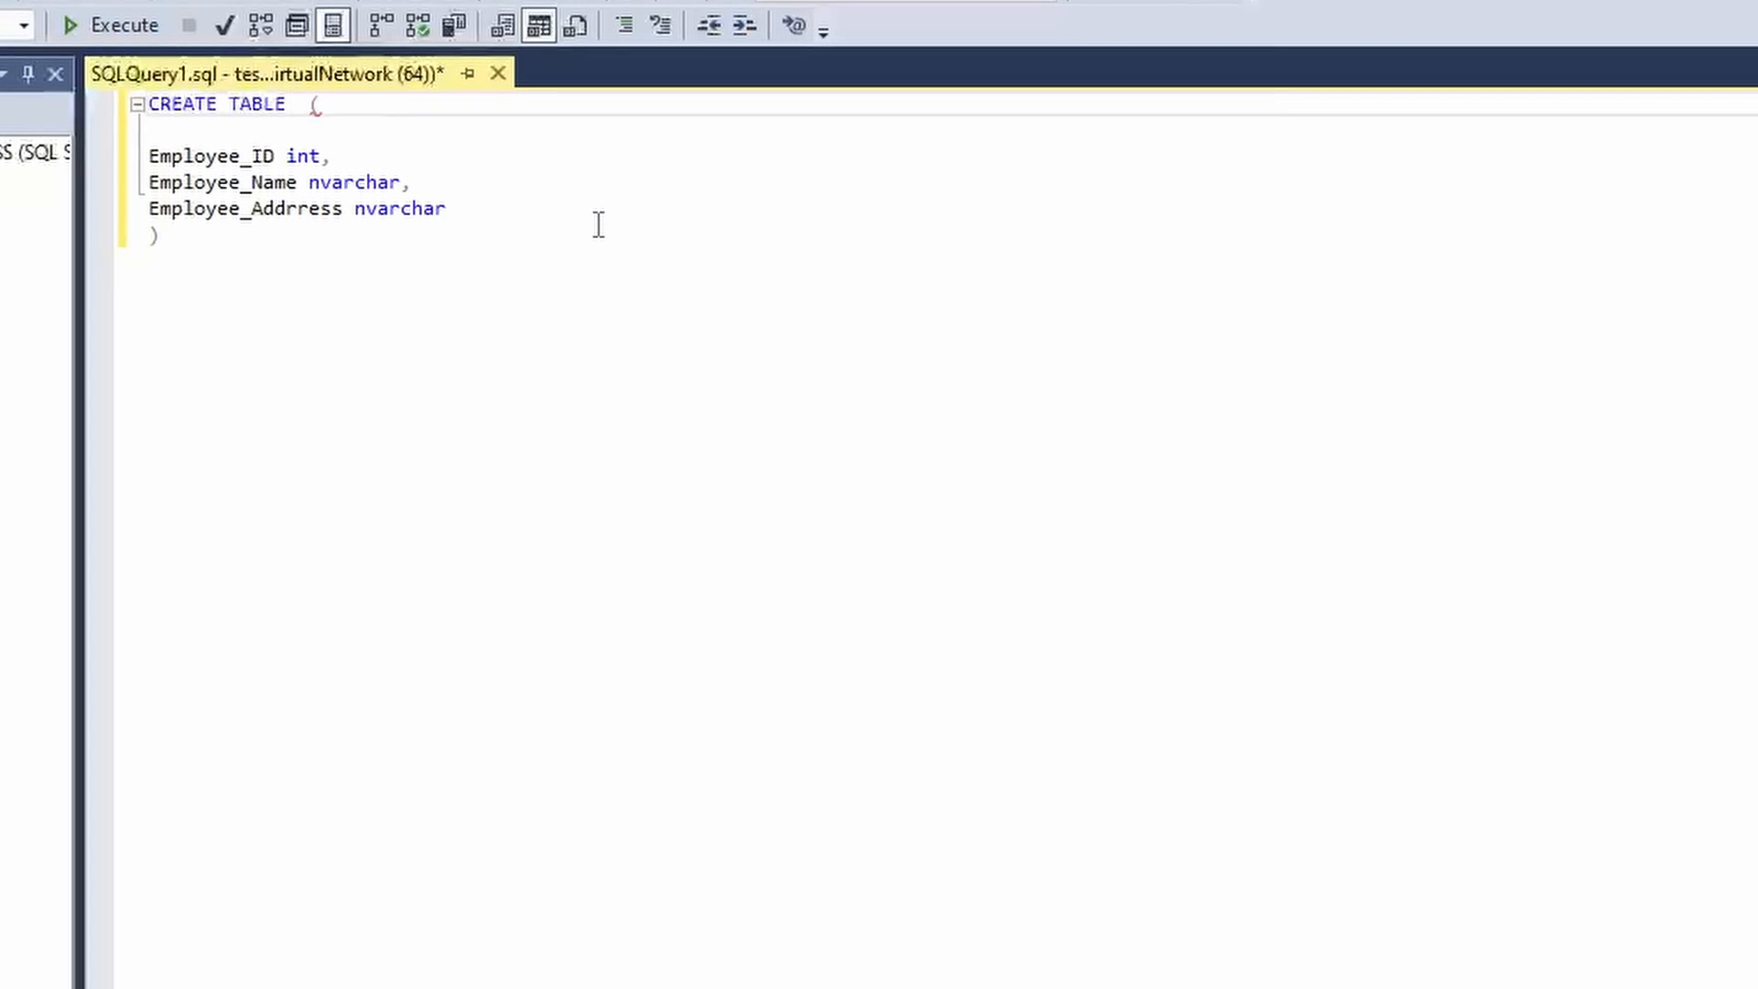
text(ployee_)
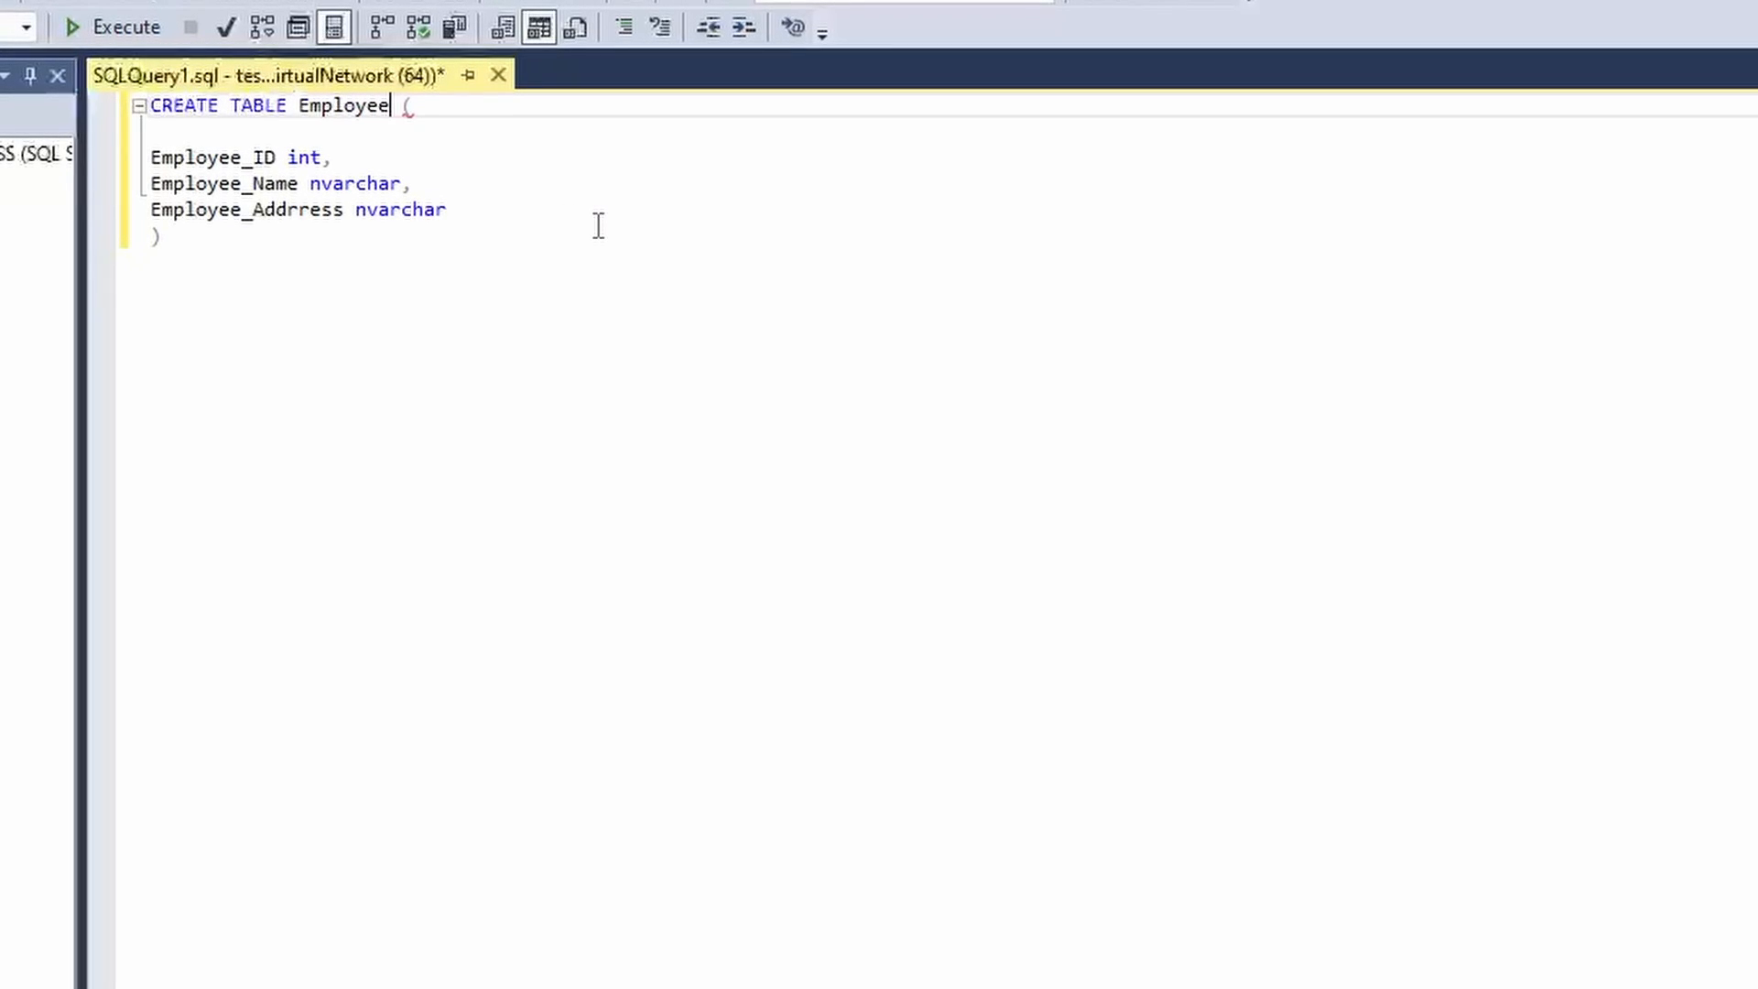
text(Daat)
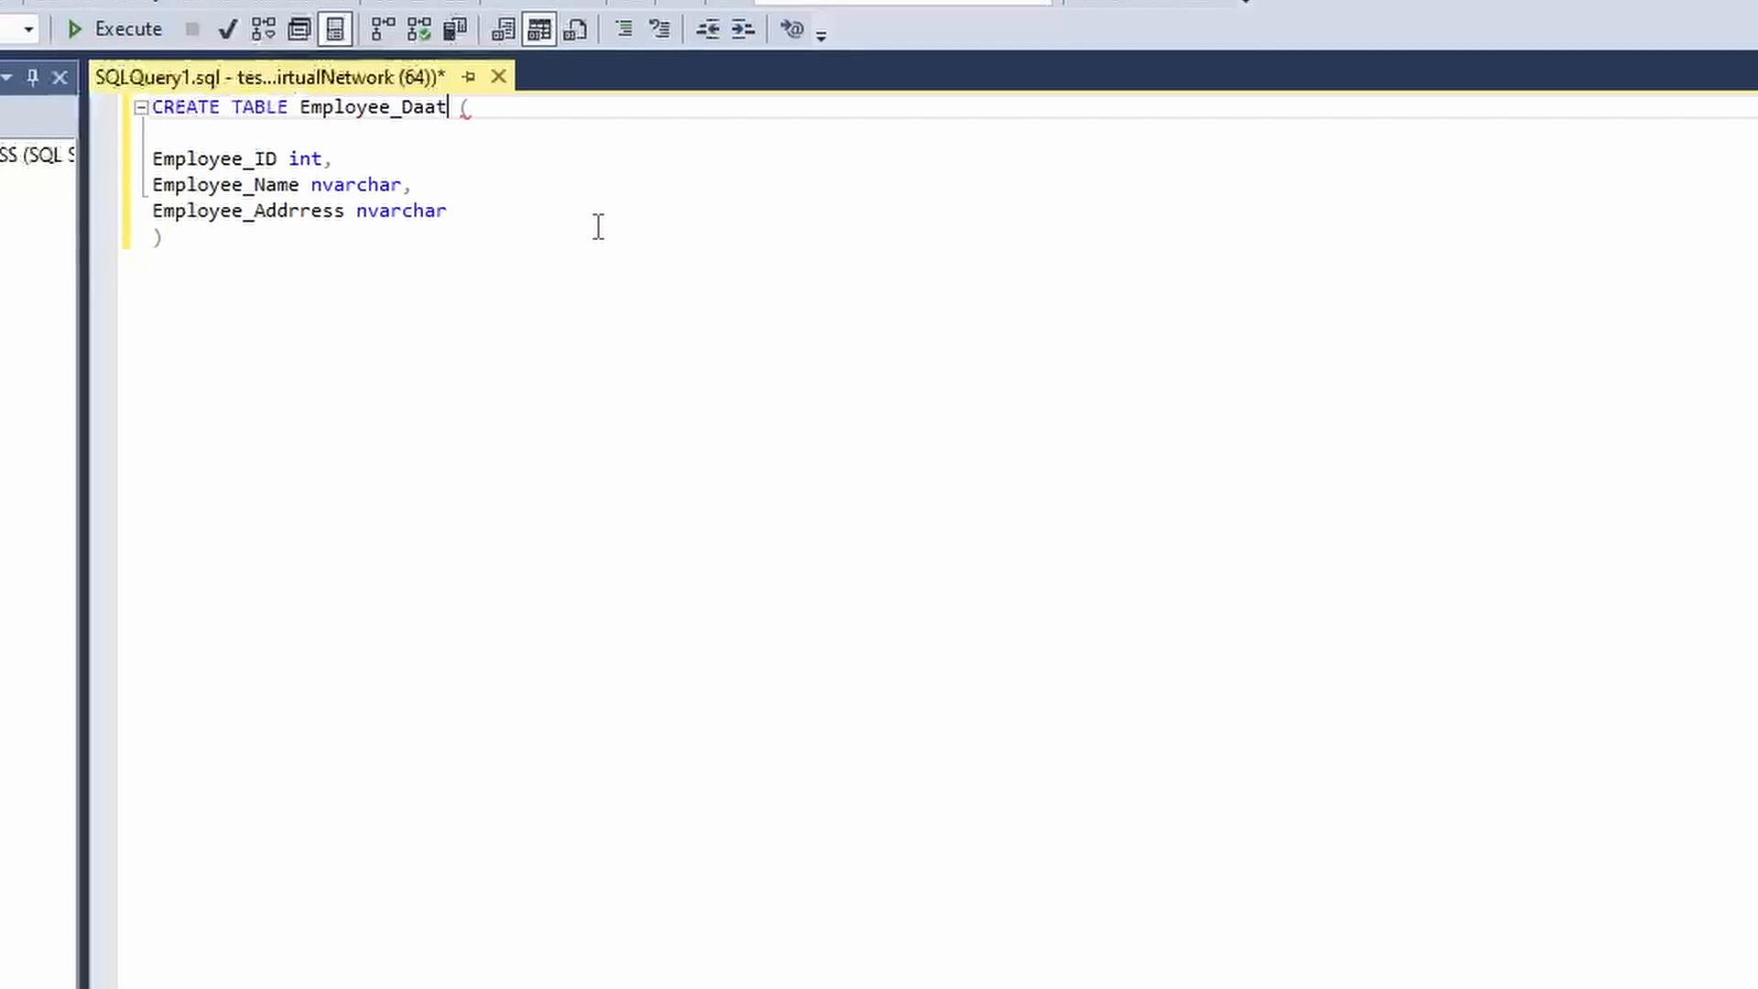
key(BackSpace)
key(BackSpace)
text(ta)
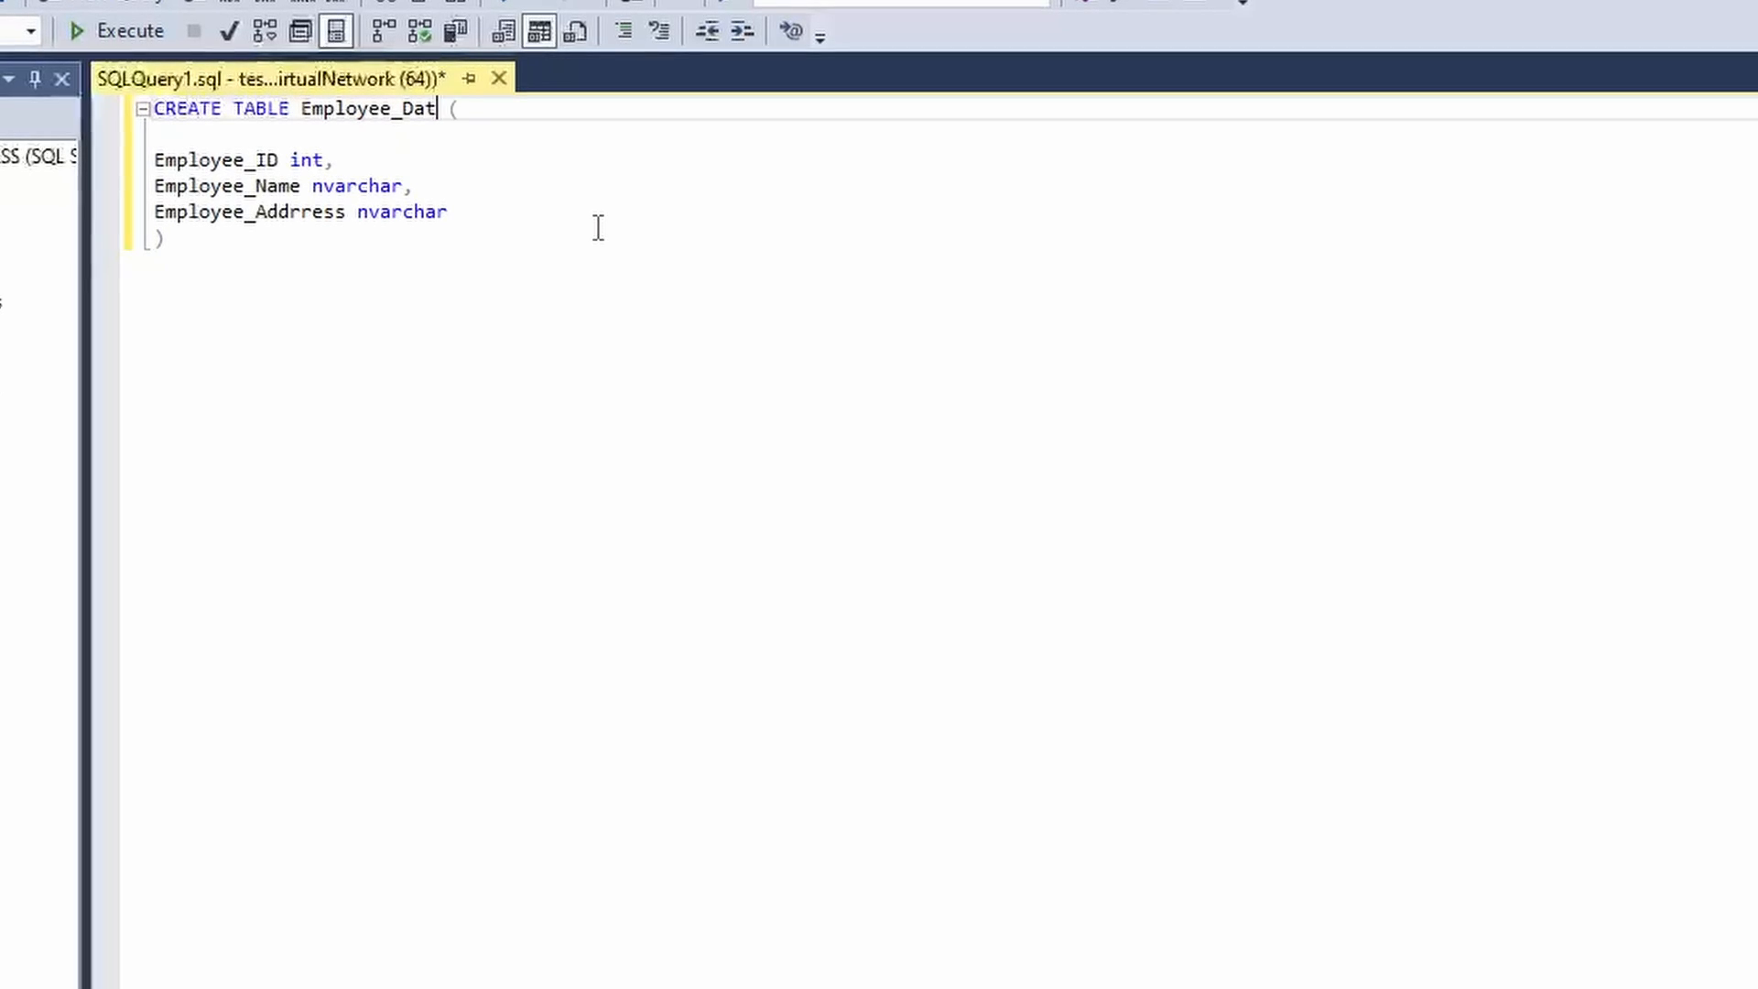
click(160, 109)
key(Return)
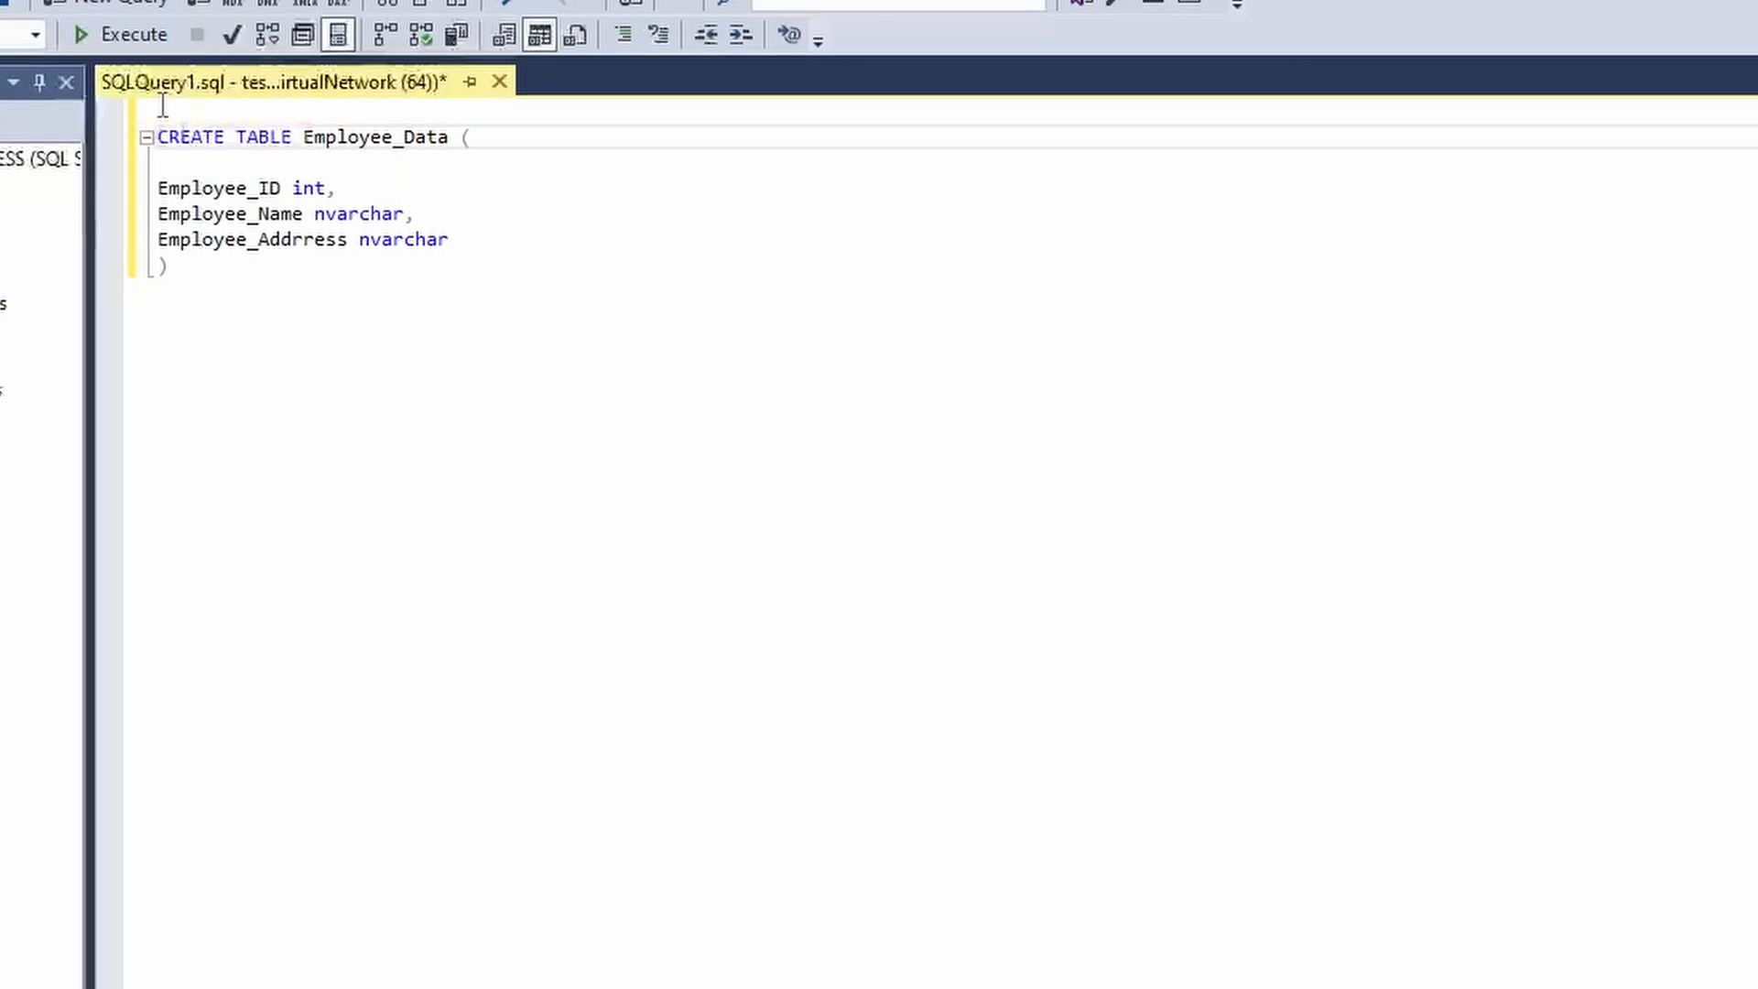
Execute the CREATE TABLE, refresh PlayGround, and locate dbo.Employee_Data under Tables.
click(116, 40)
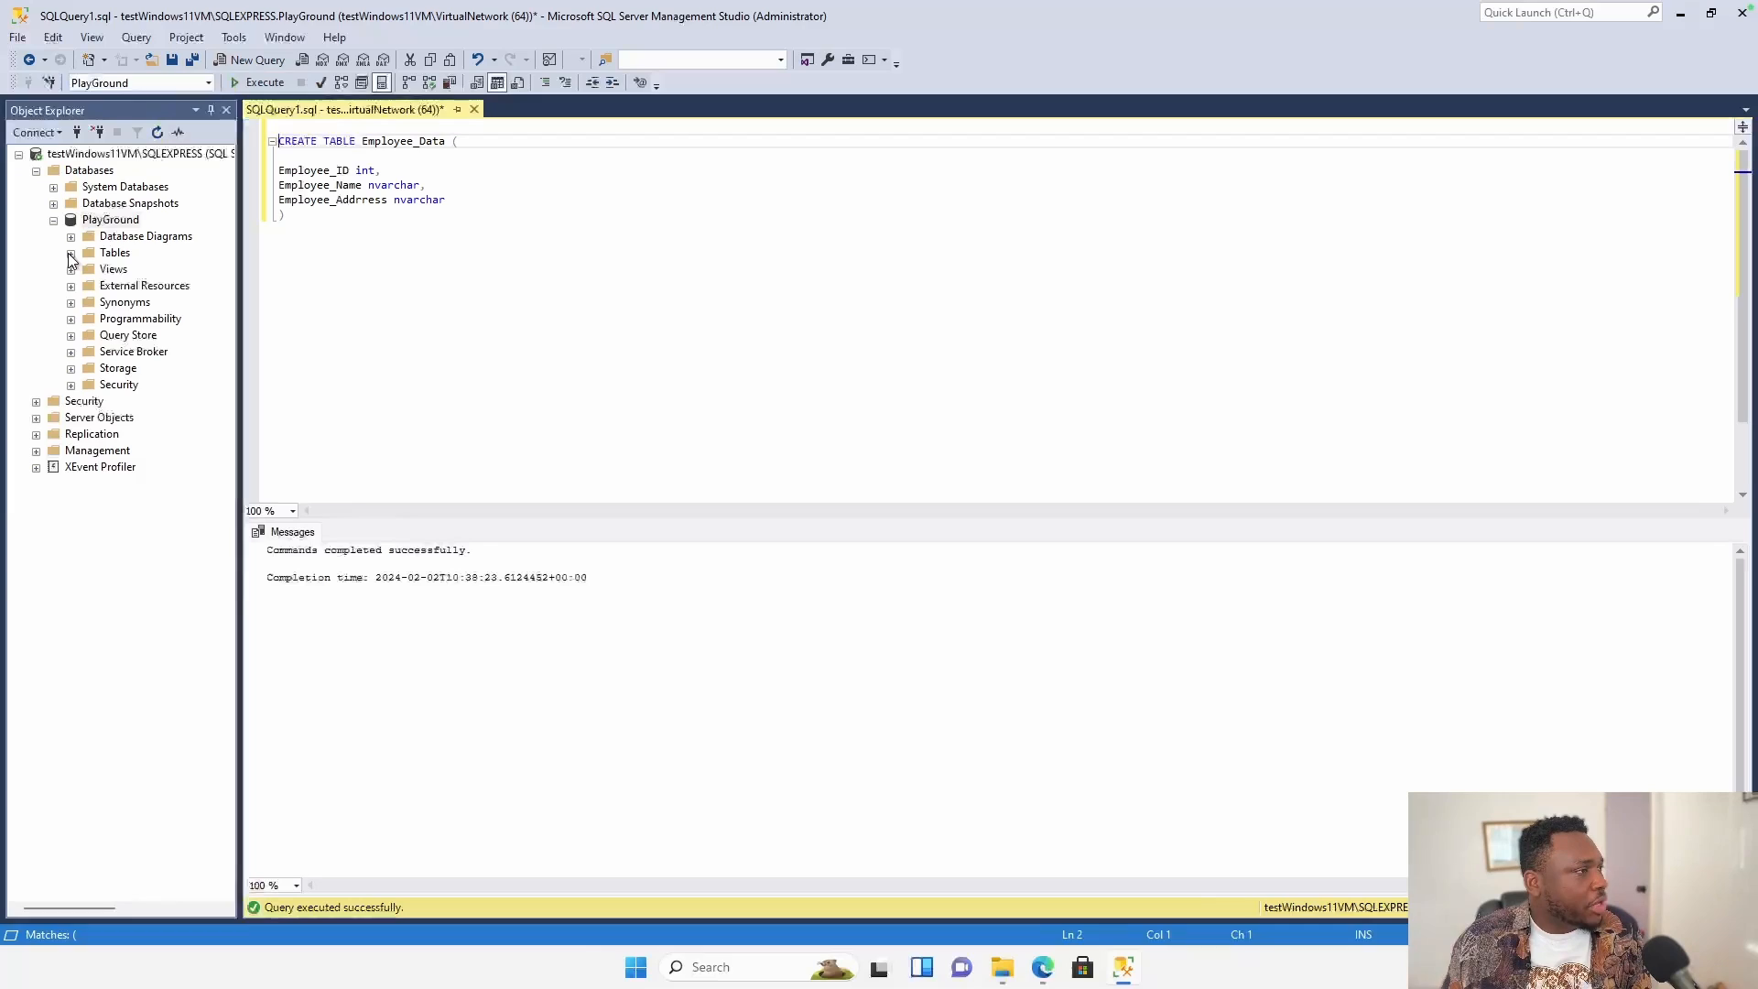
click(71, 253)
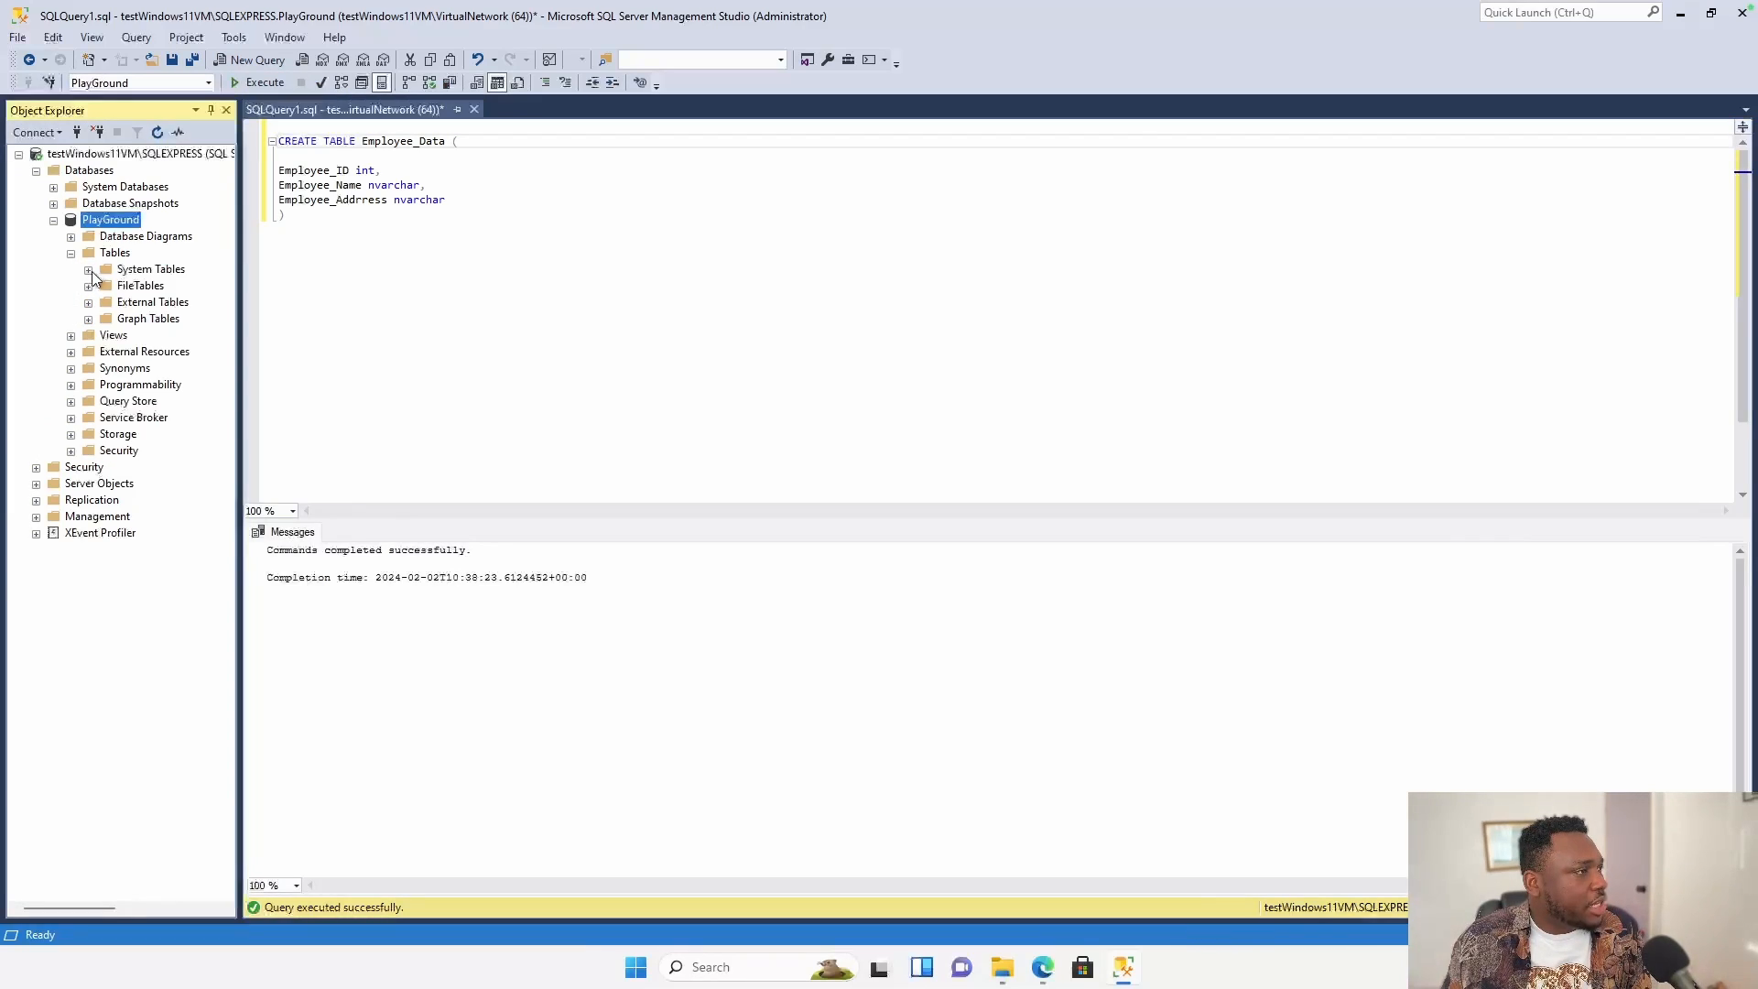
right_click(111, 222)
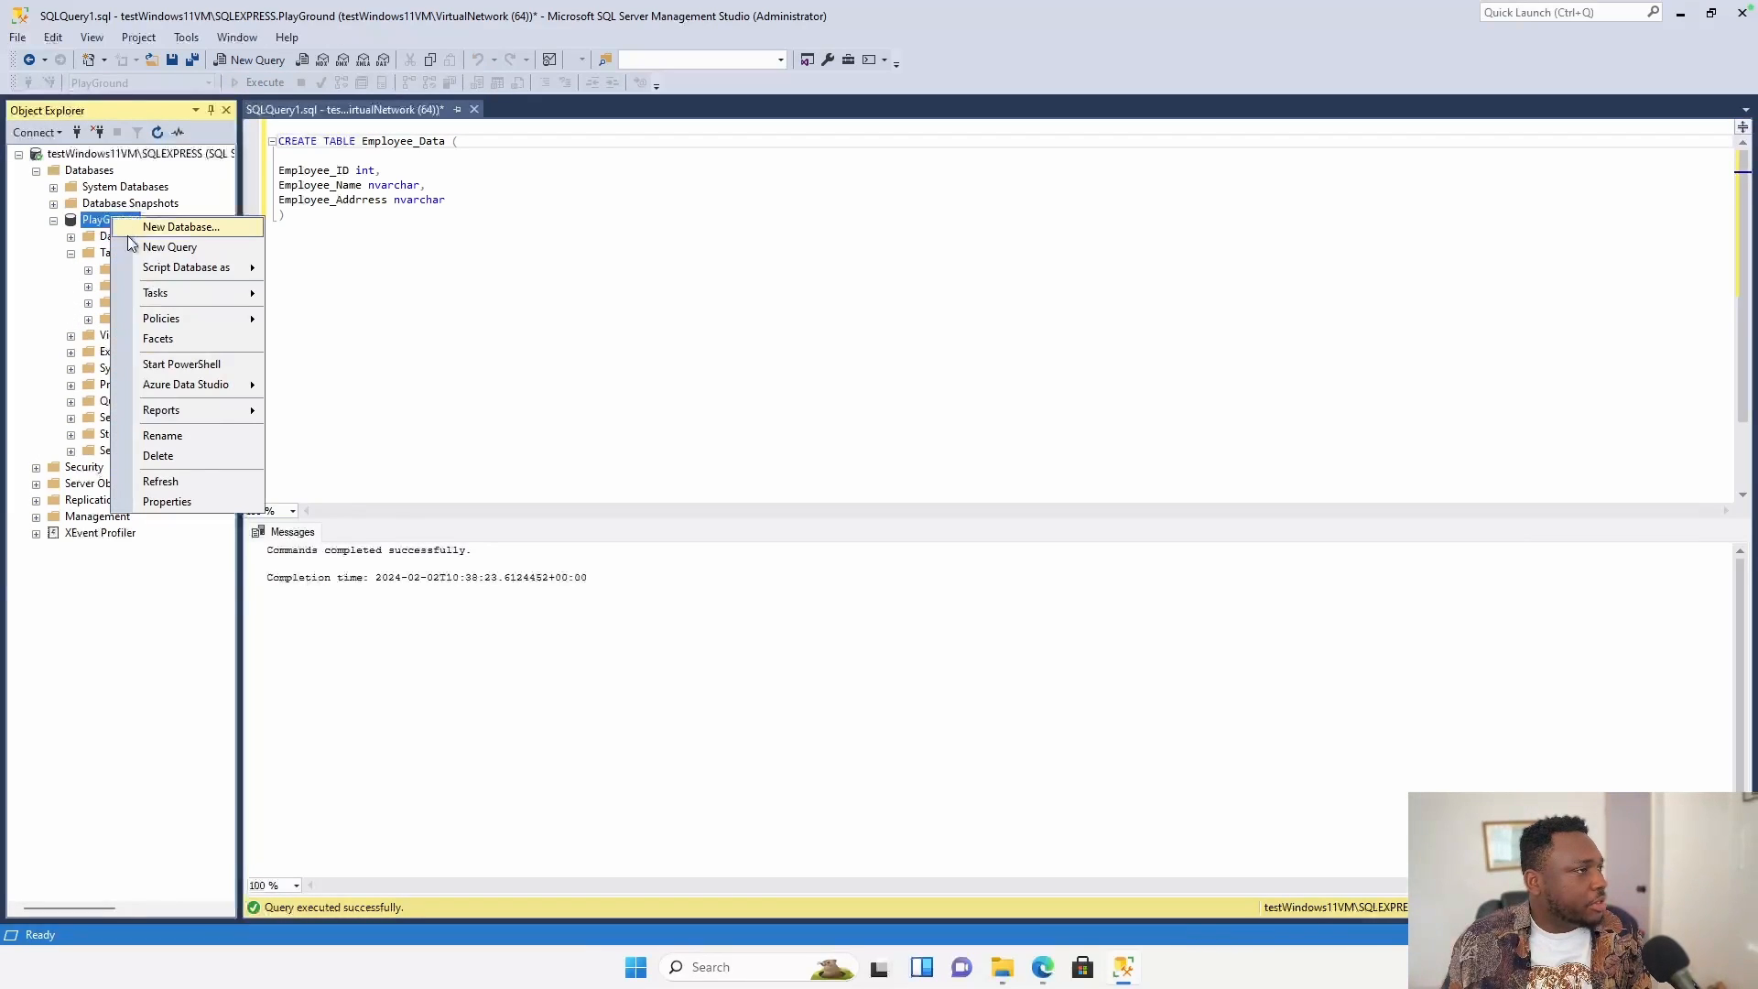
click(187, 476)
click(71, 253)
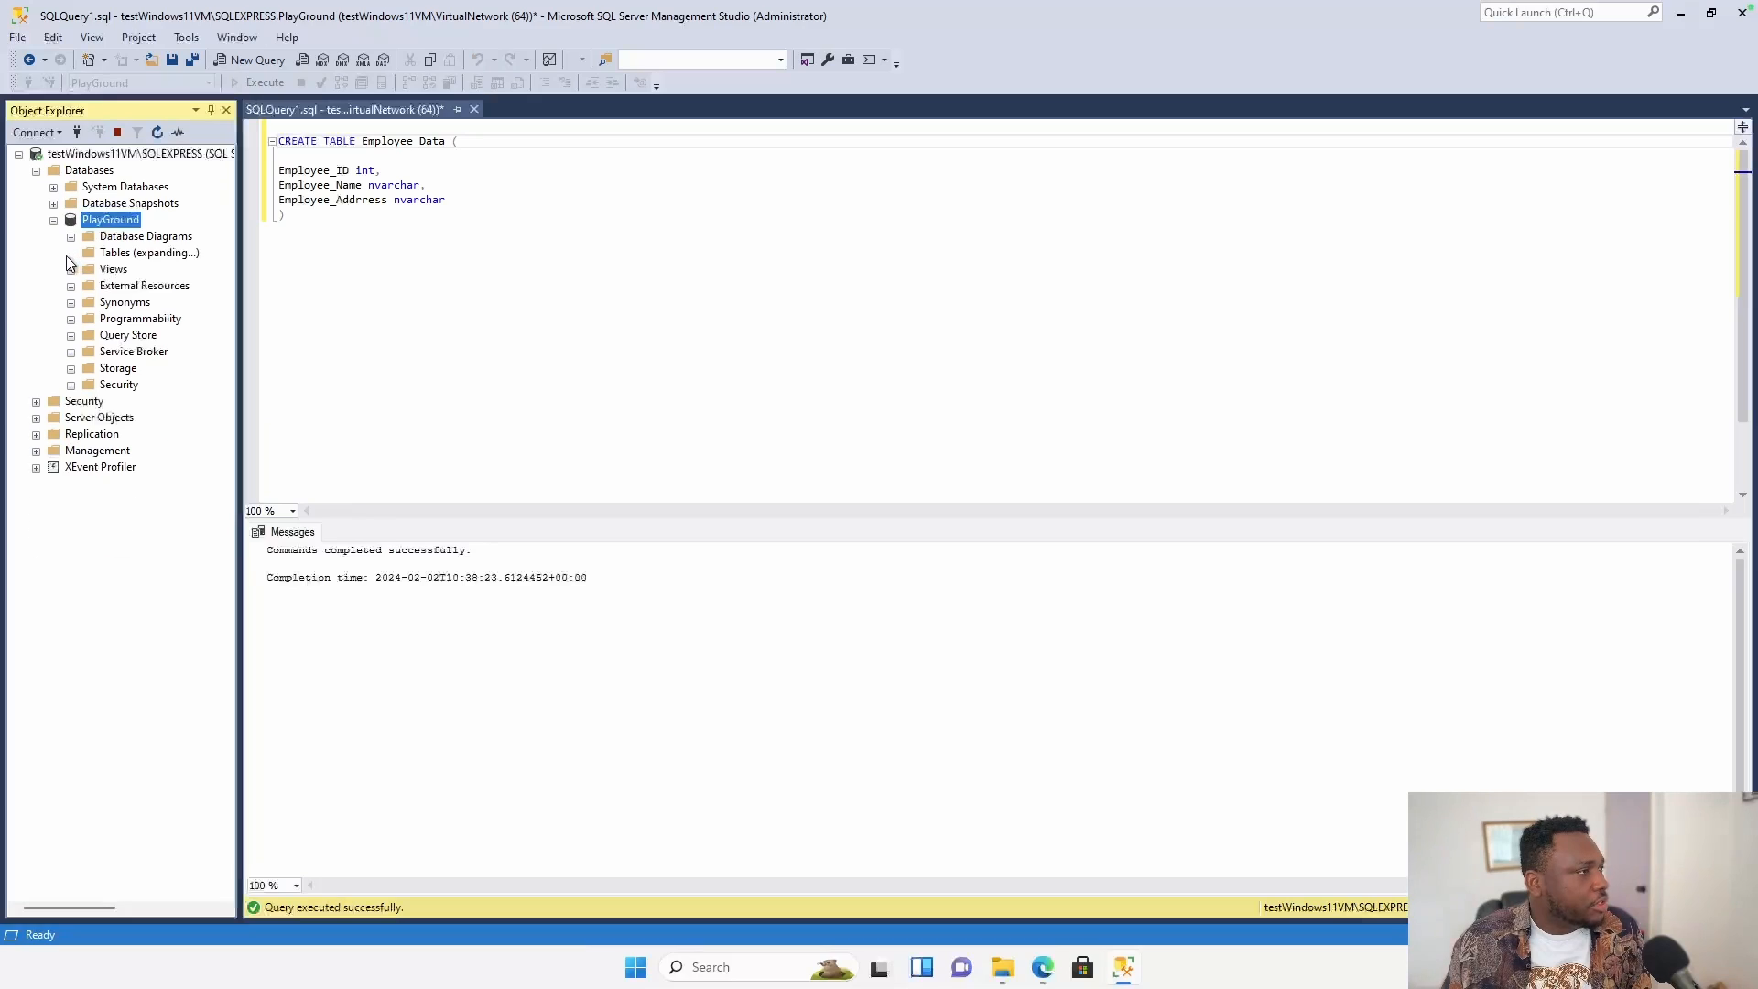
right_click(182, 336)
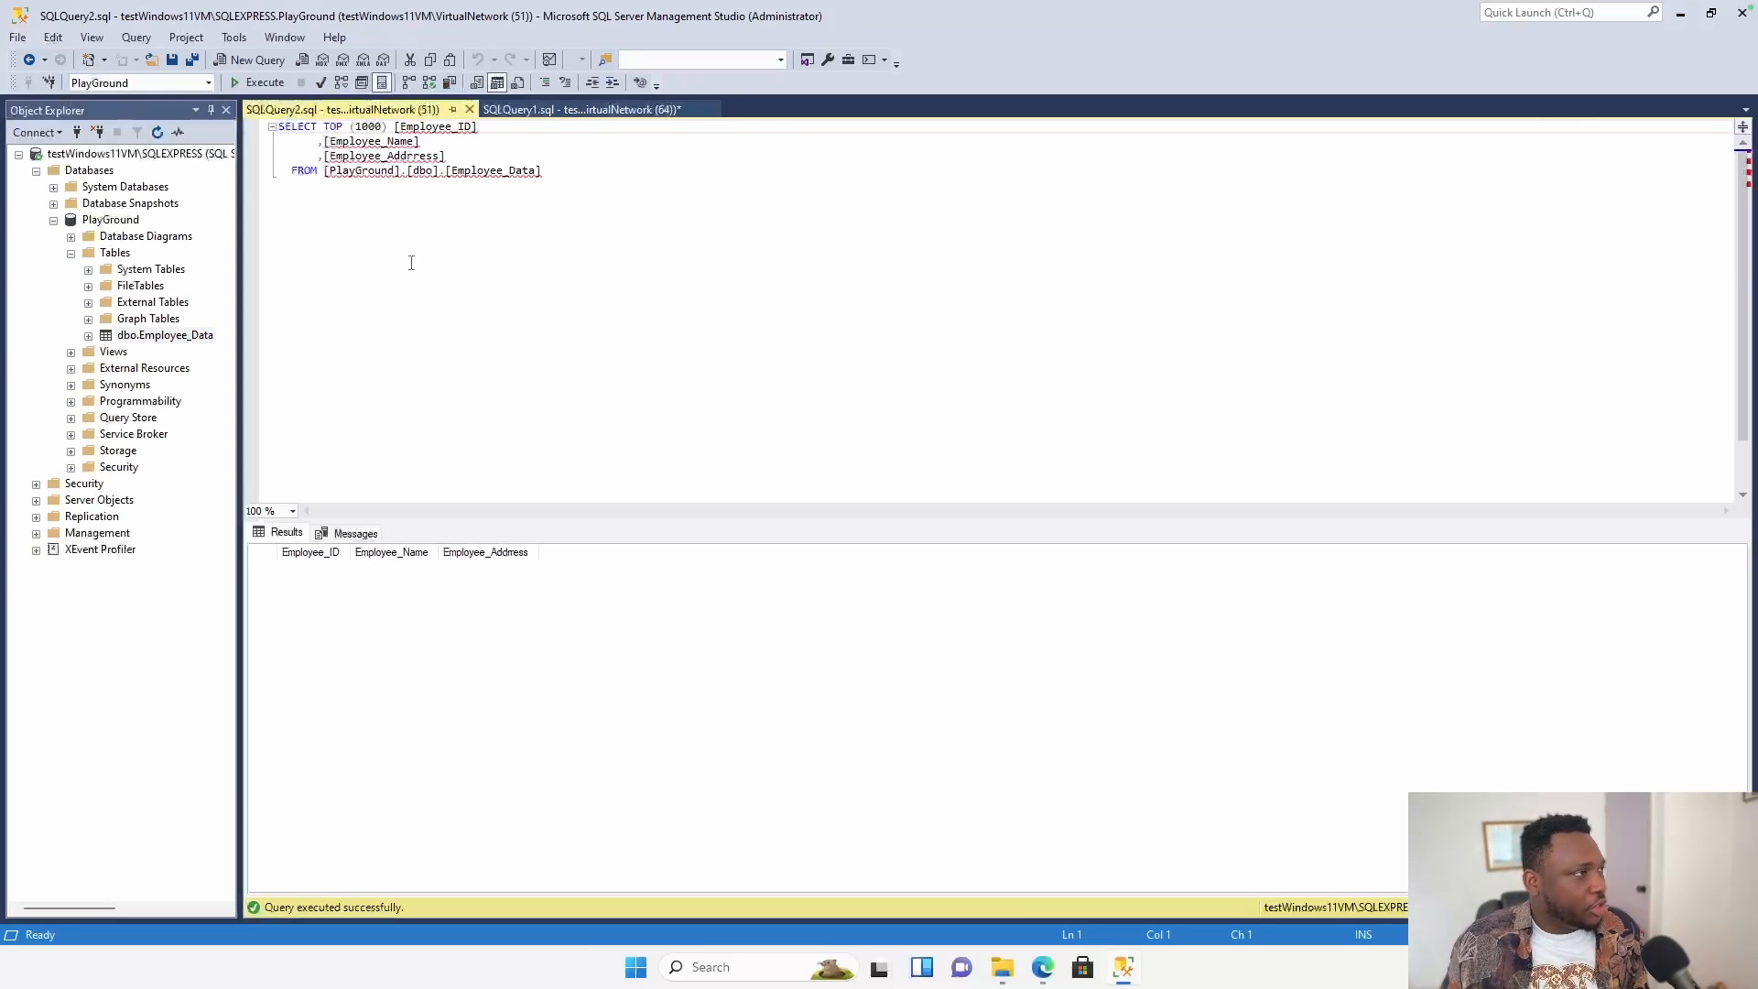
Enable 'Allow remote connections to this server' on the Connections page and save Server Properties.
right_click(114, 150)
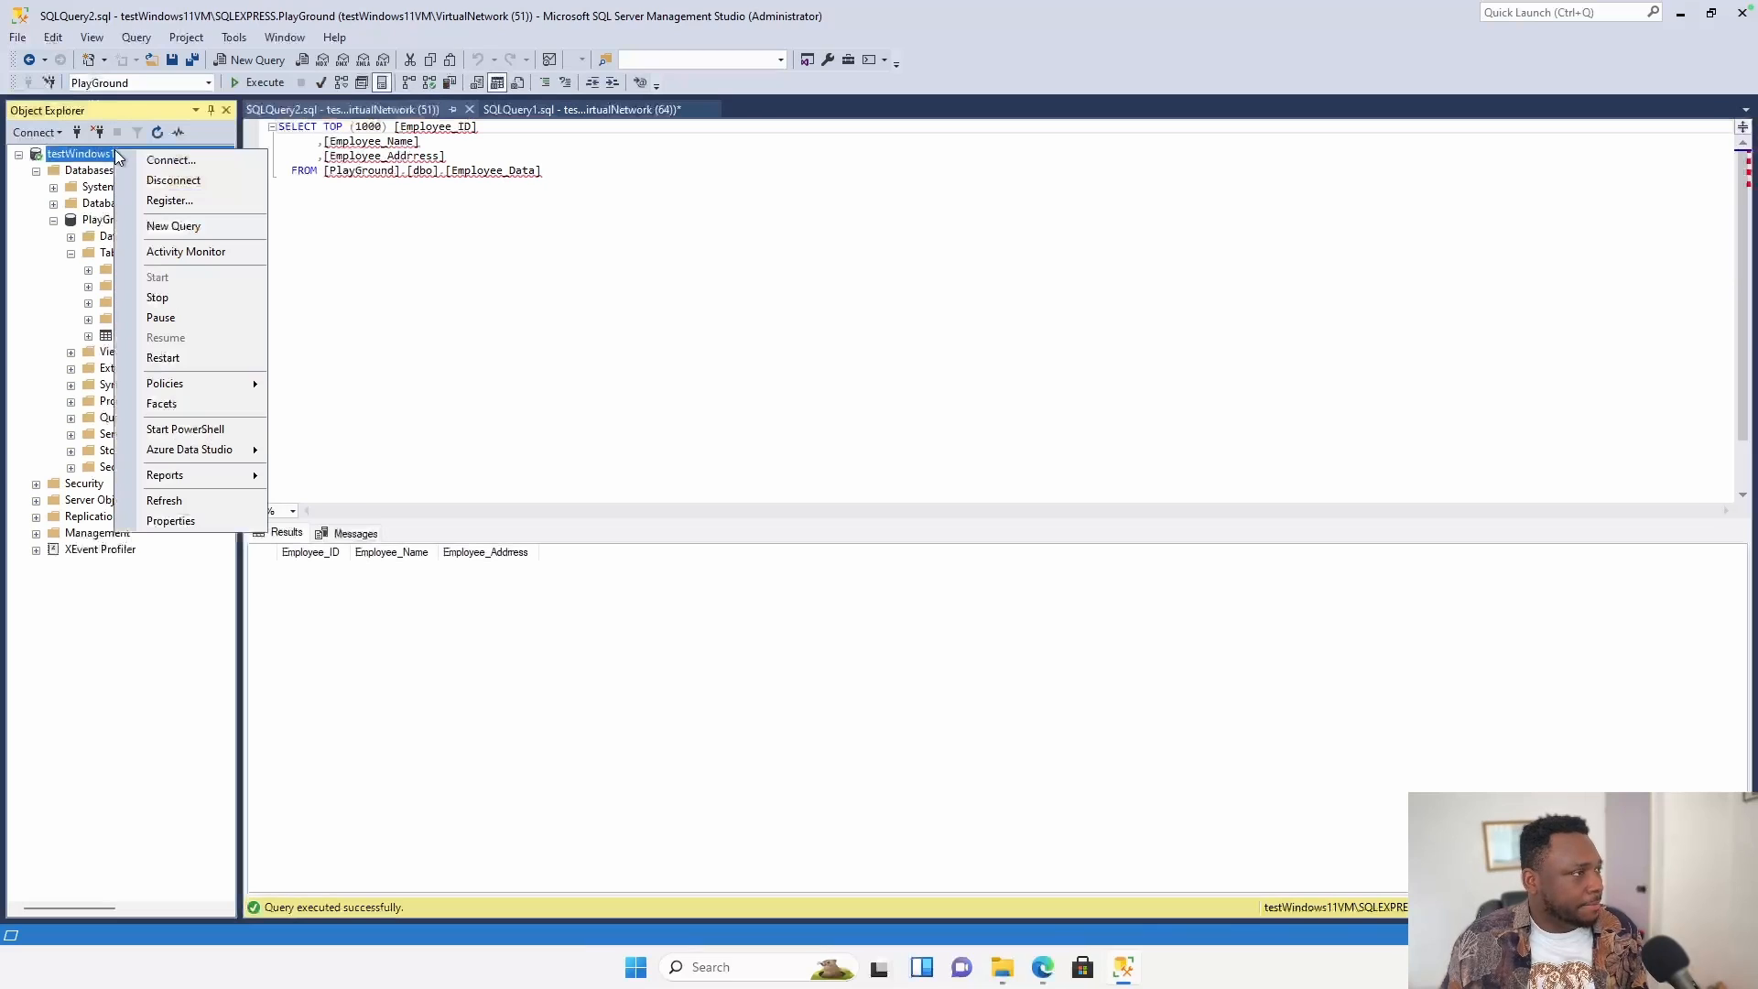
click(217, 520)
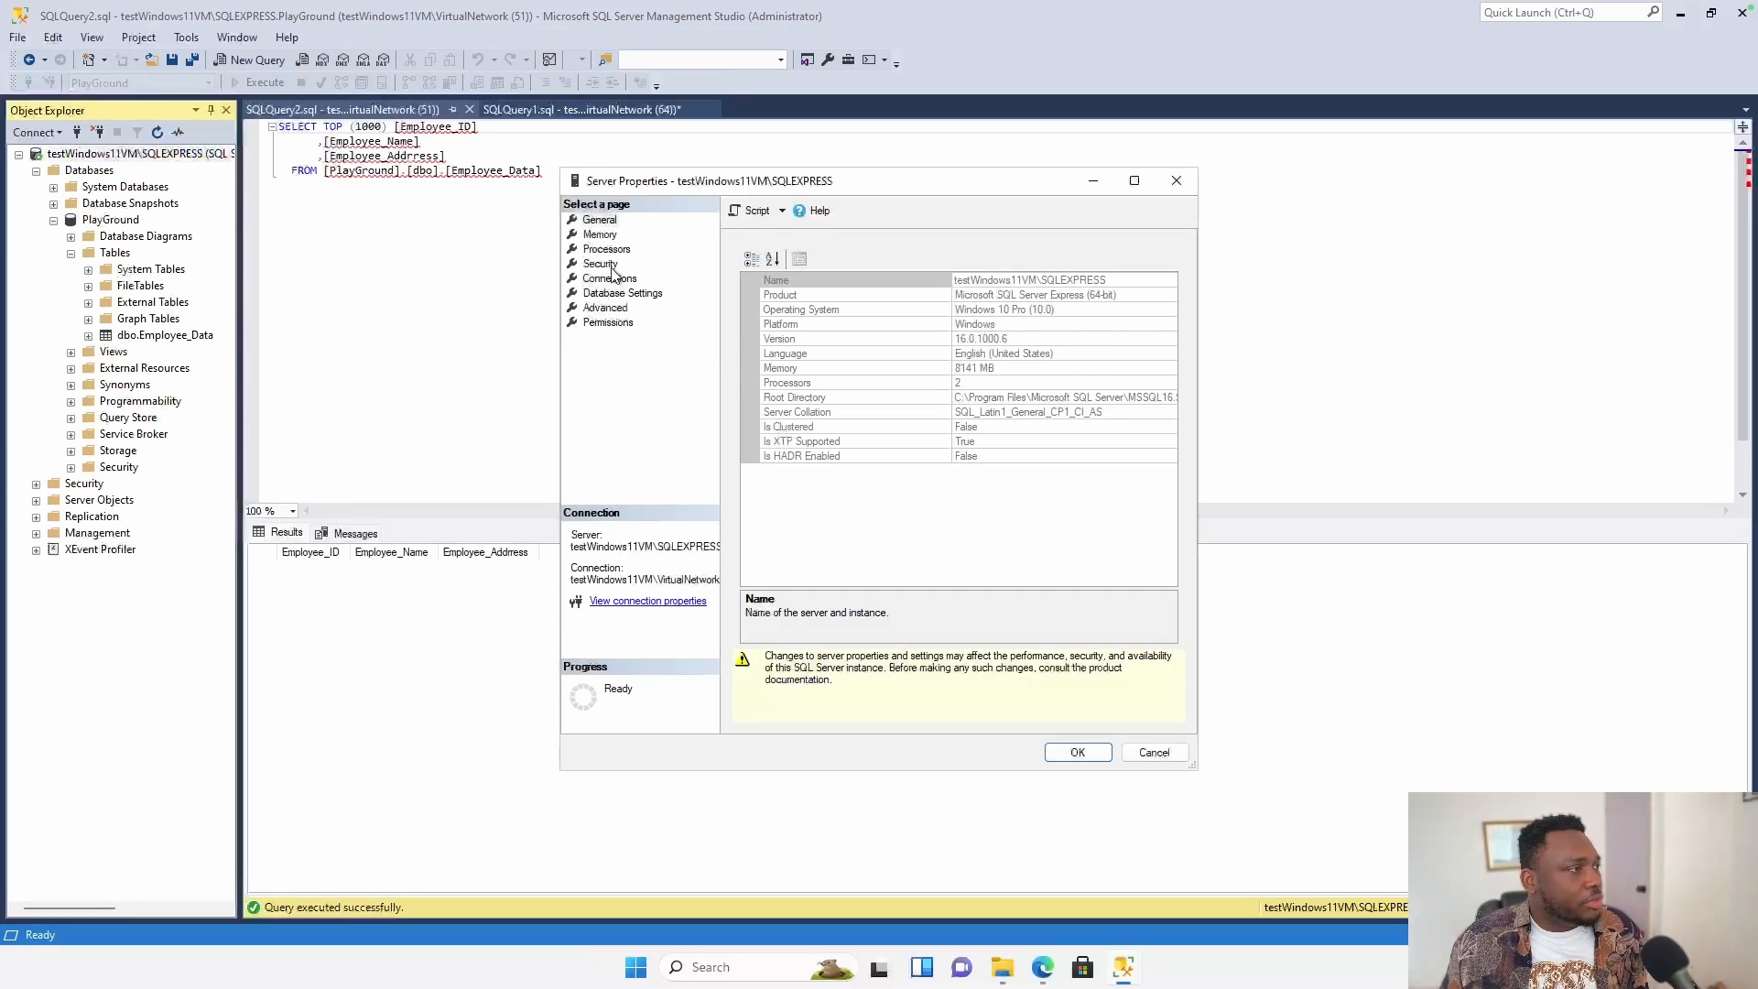
click(611, 279)
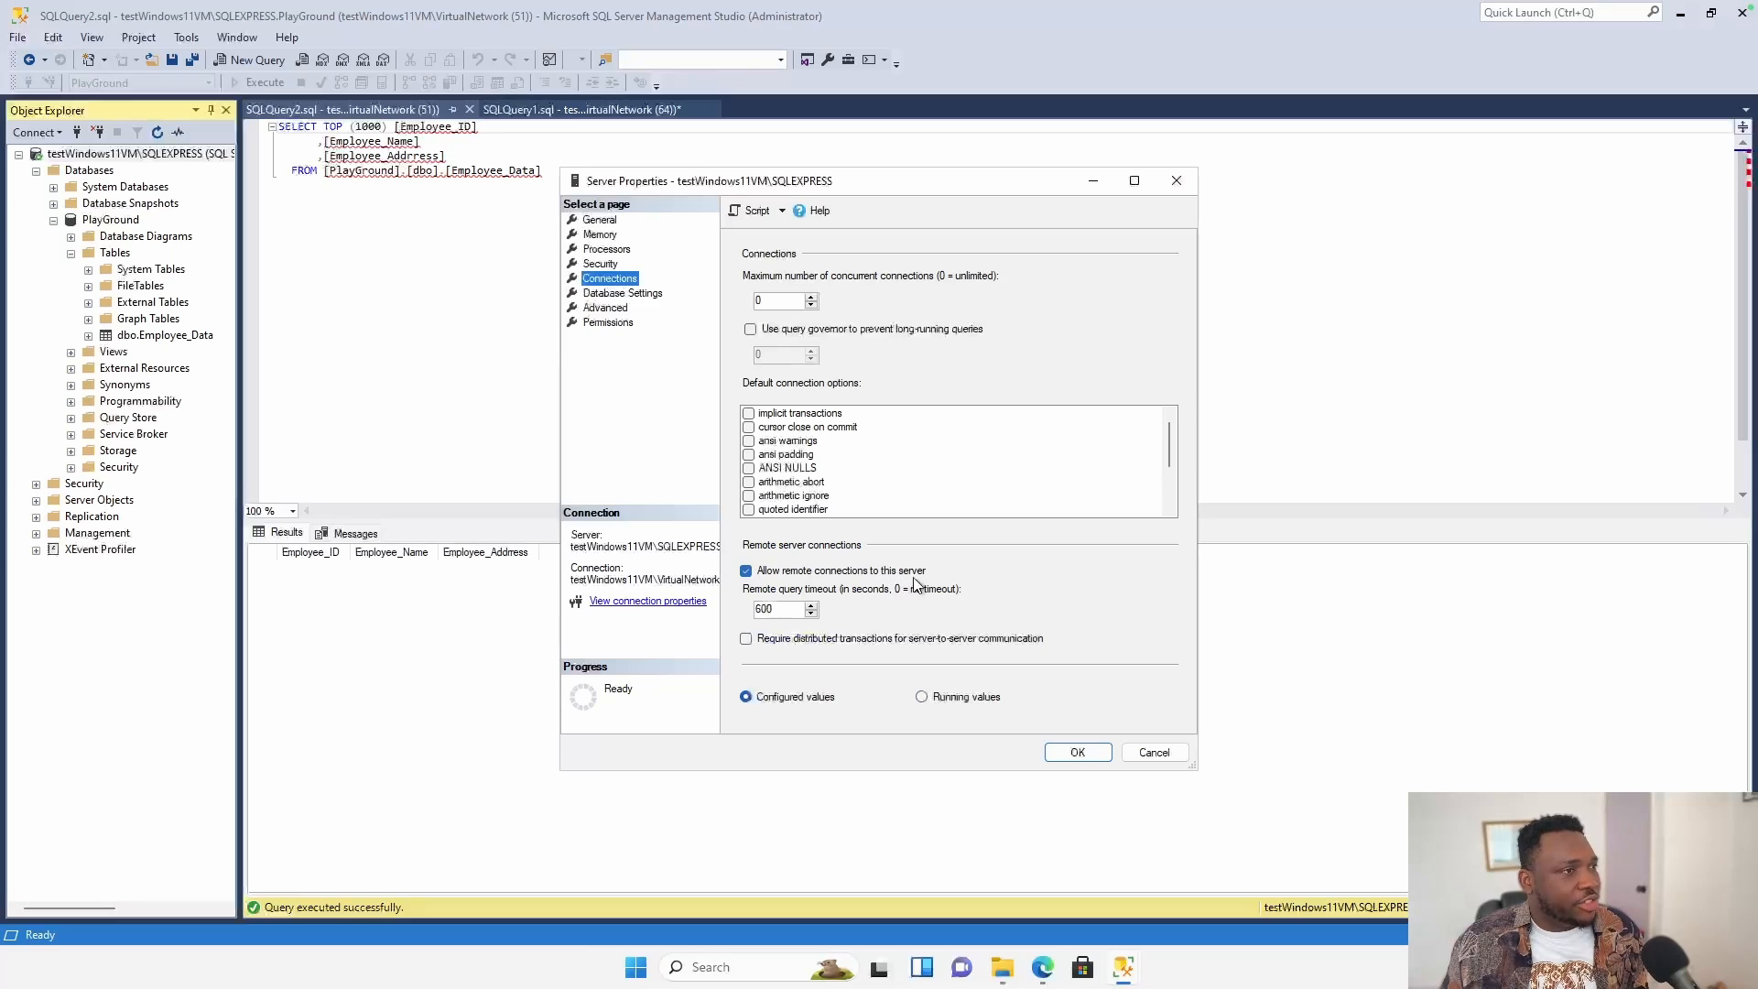
click(1103, 751)
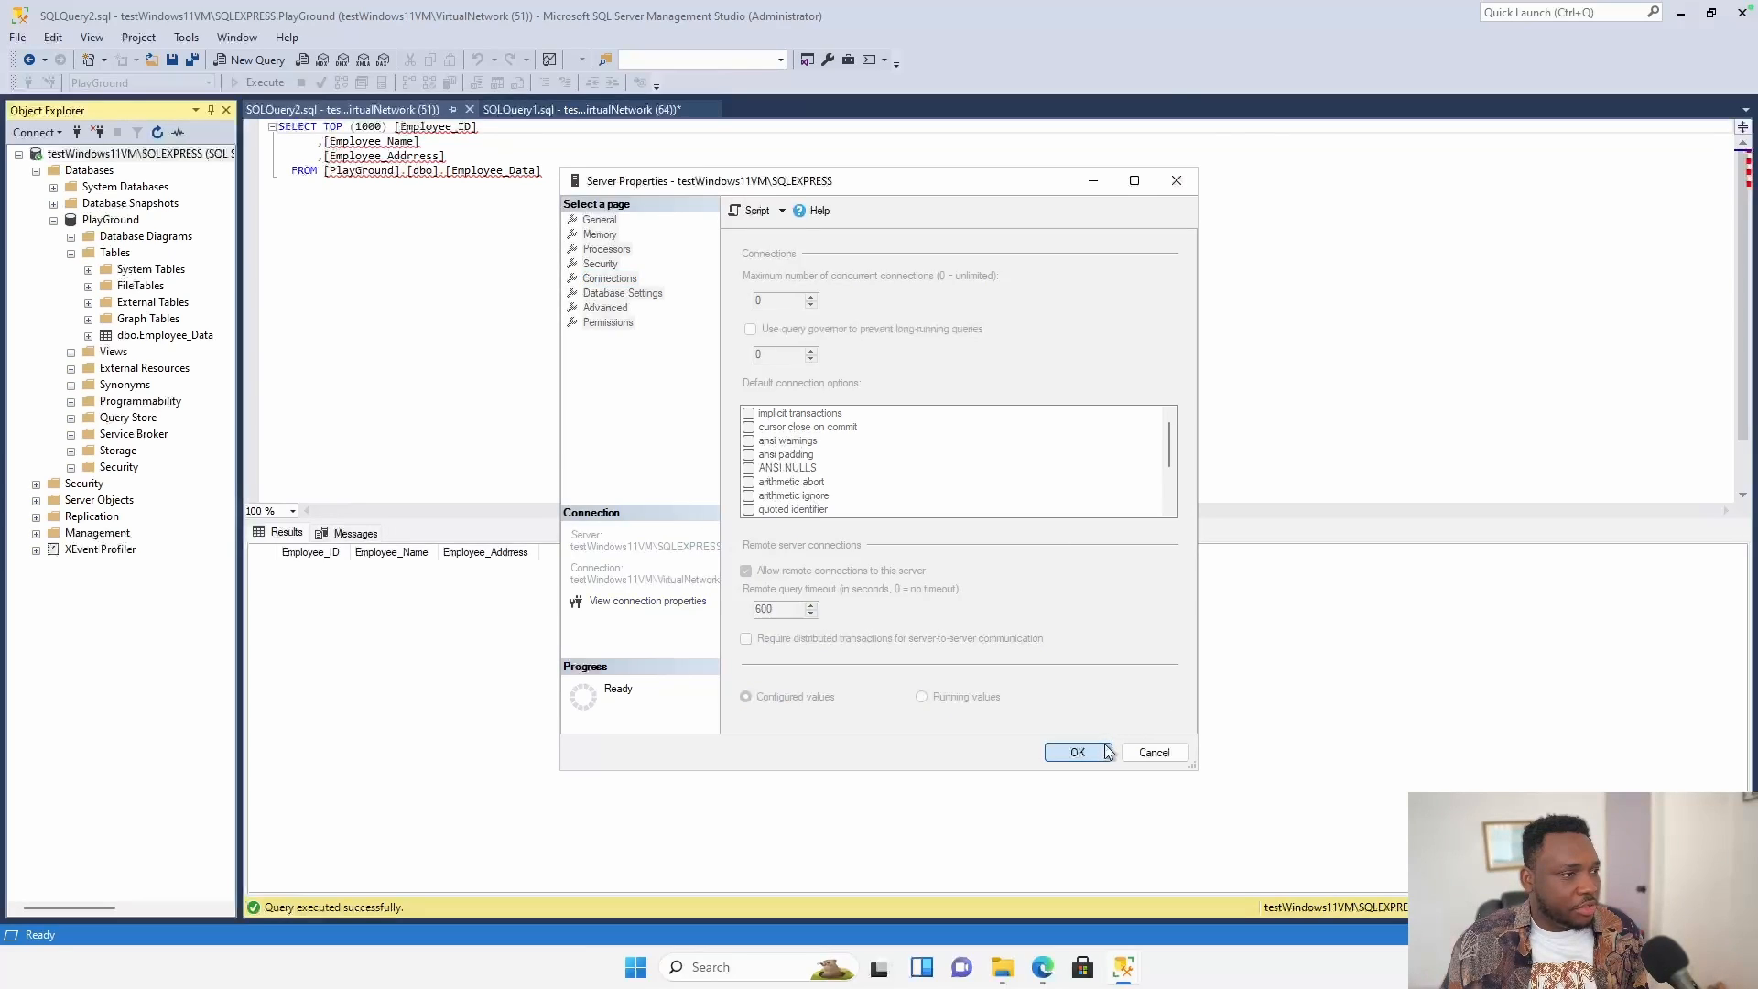
click(71, 254)
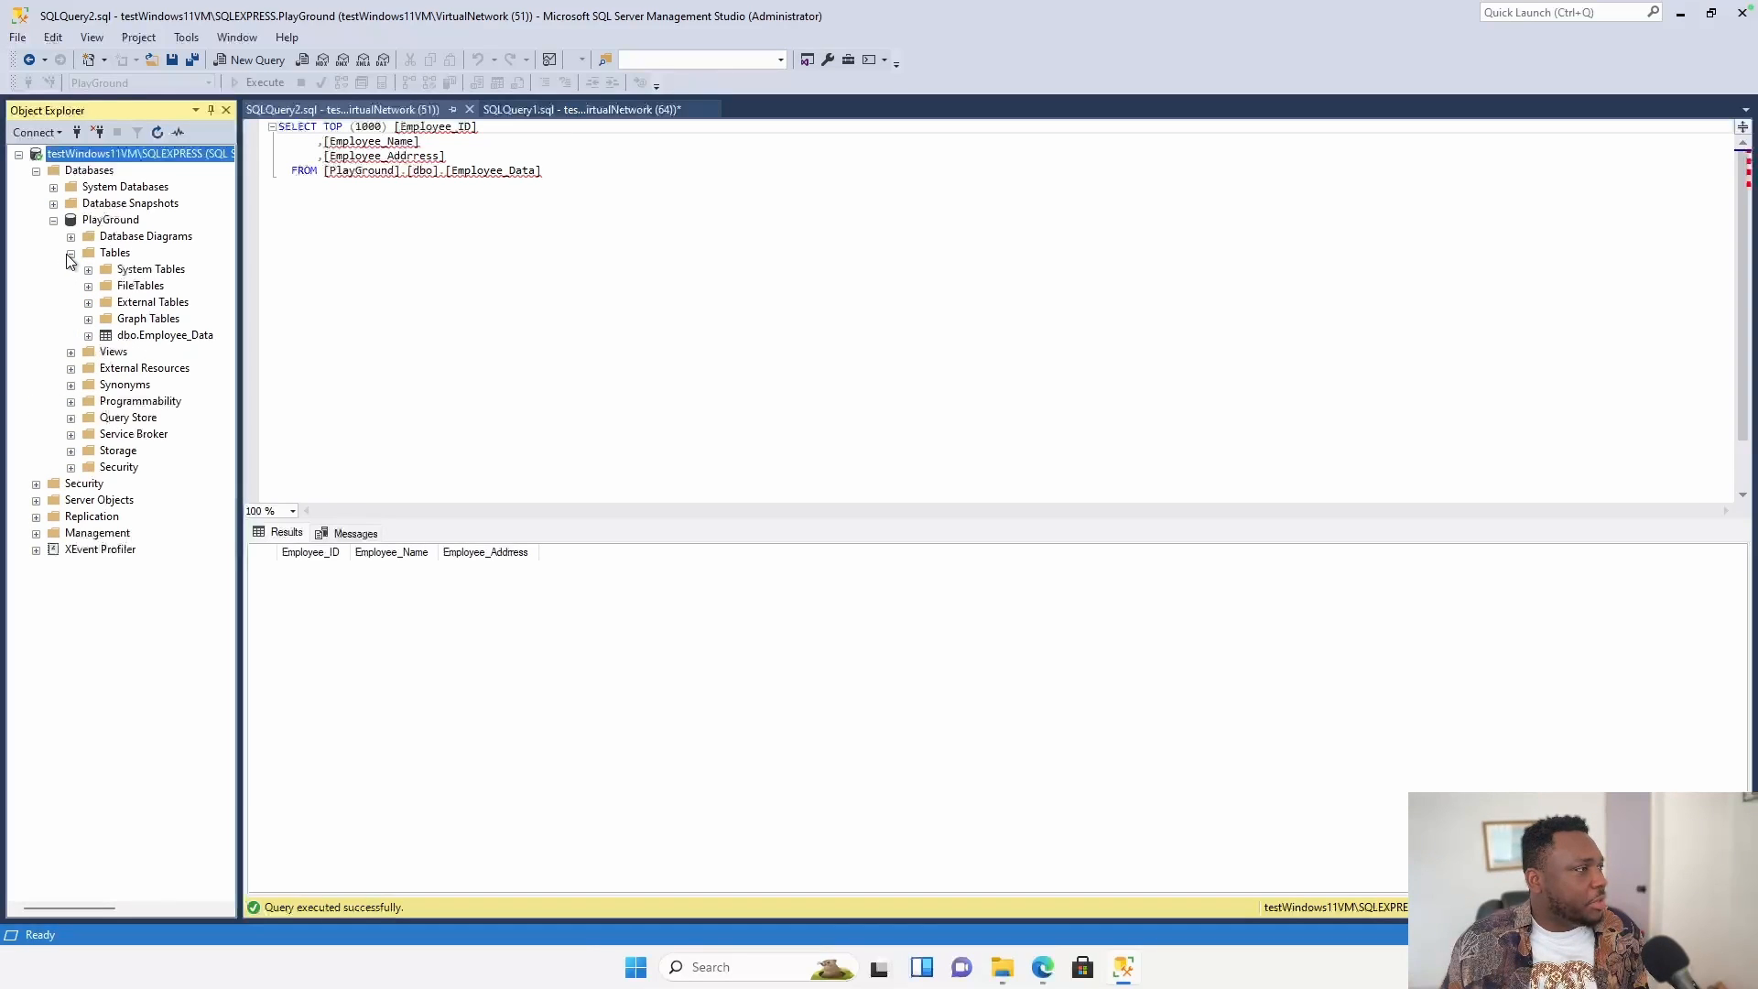
click(69, 255)
Collapse PlayGround and Databases, expand Security > Logins, and select the sa login.
click(54, 222)
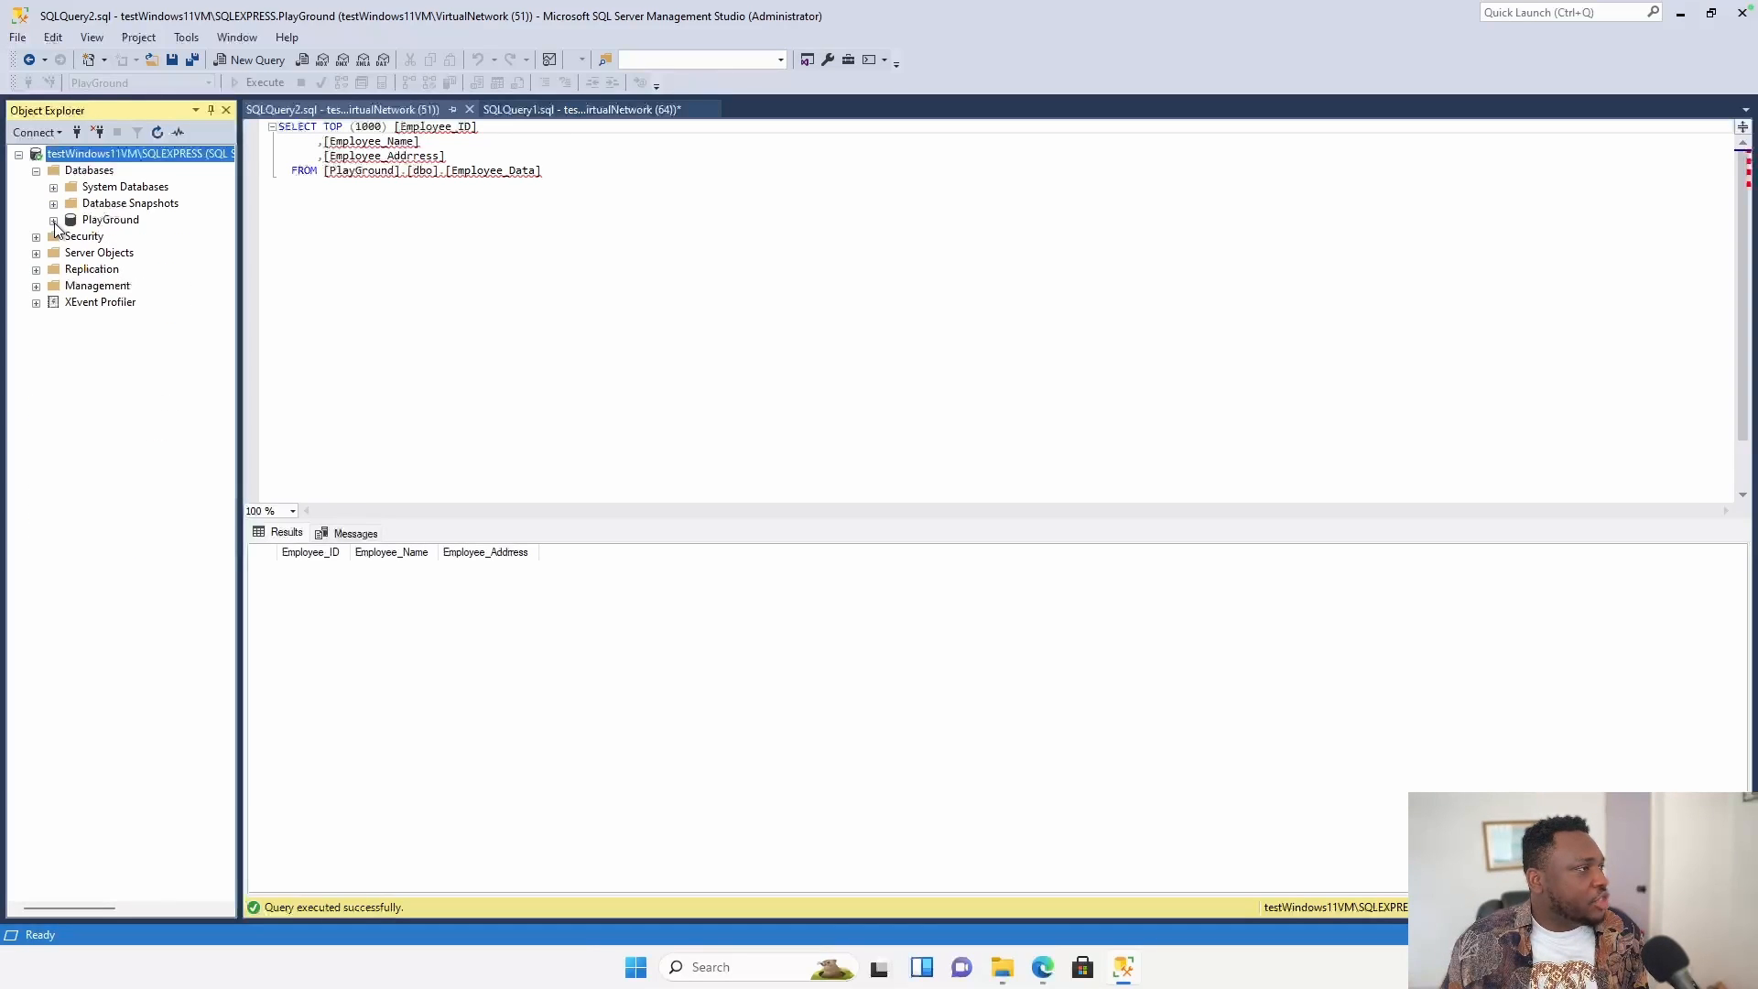
click(36, 237)
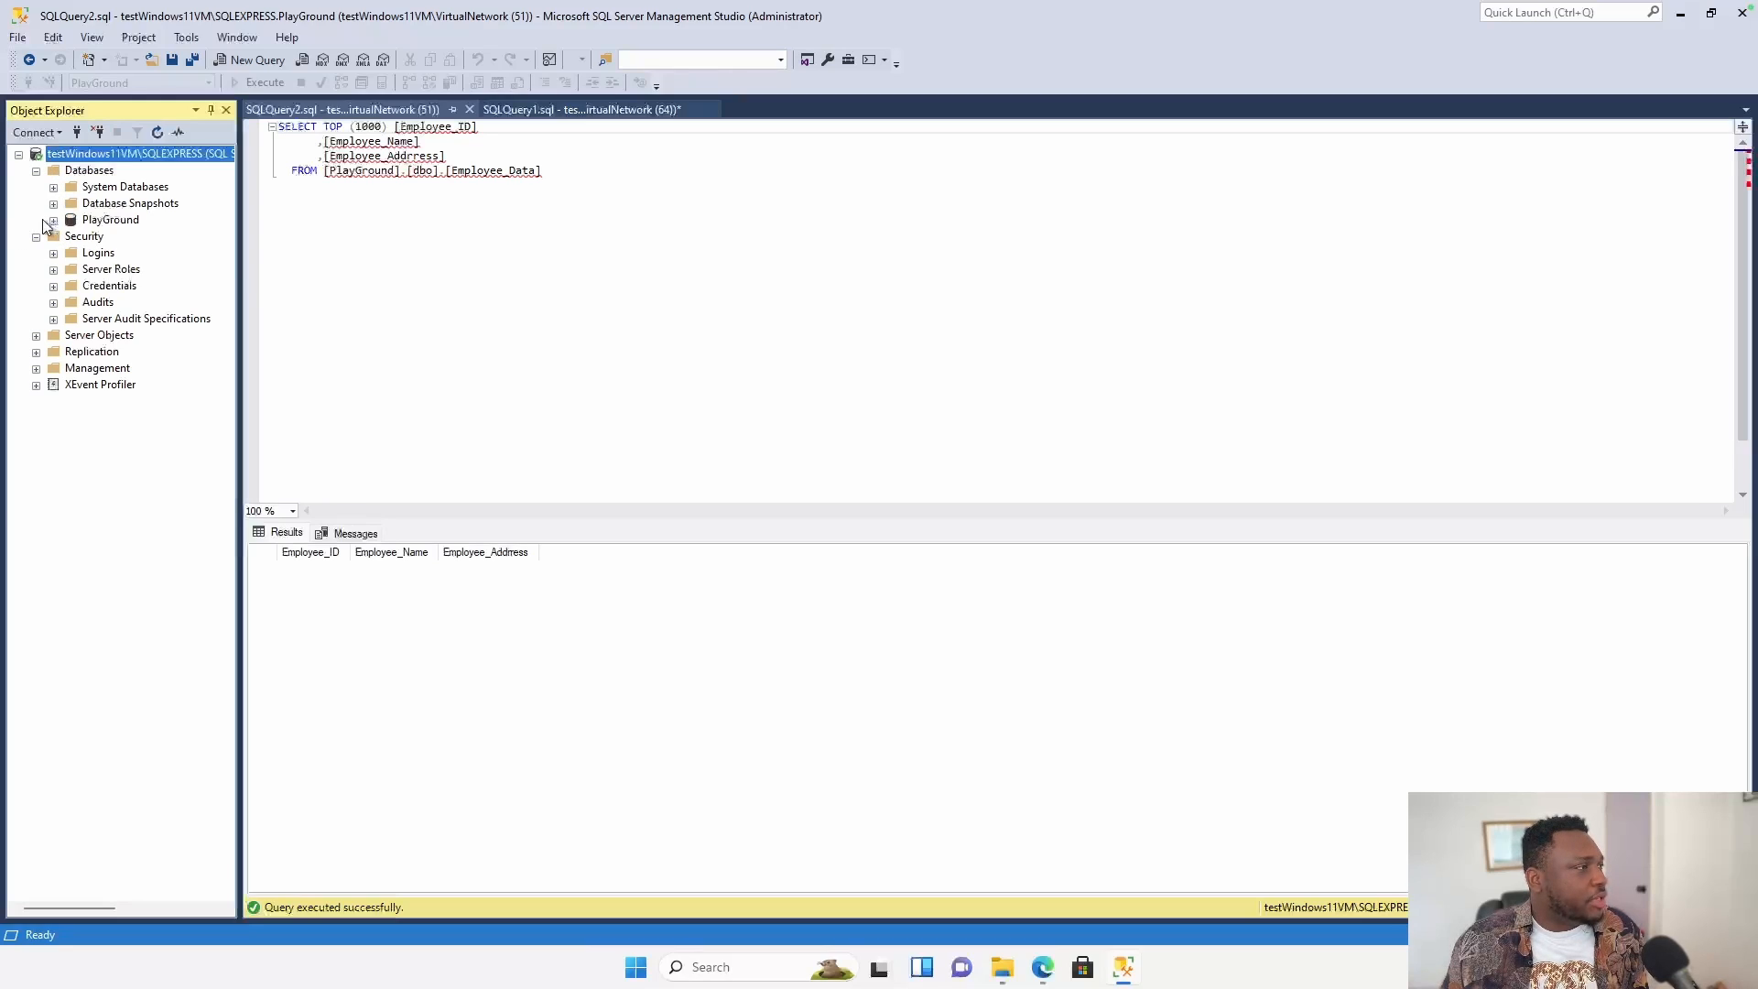
click(53, 222)
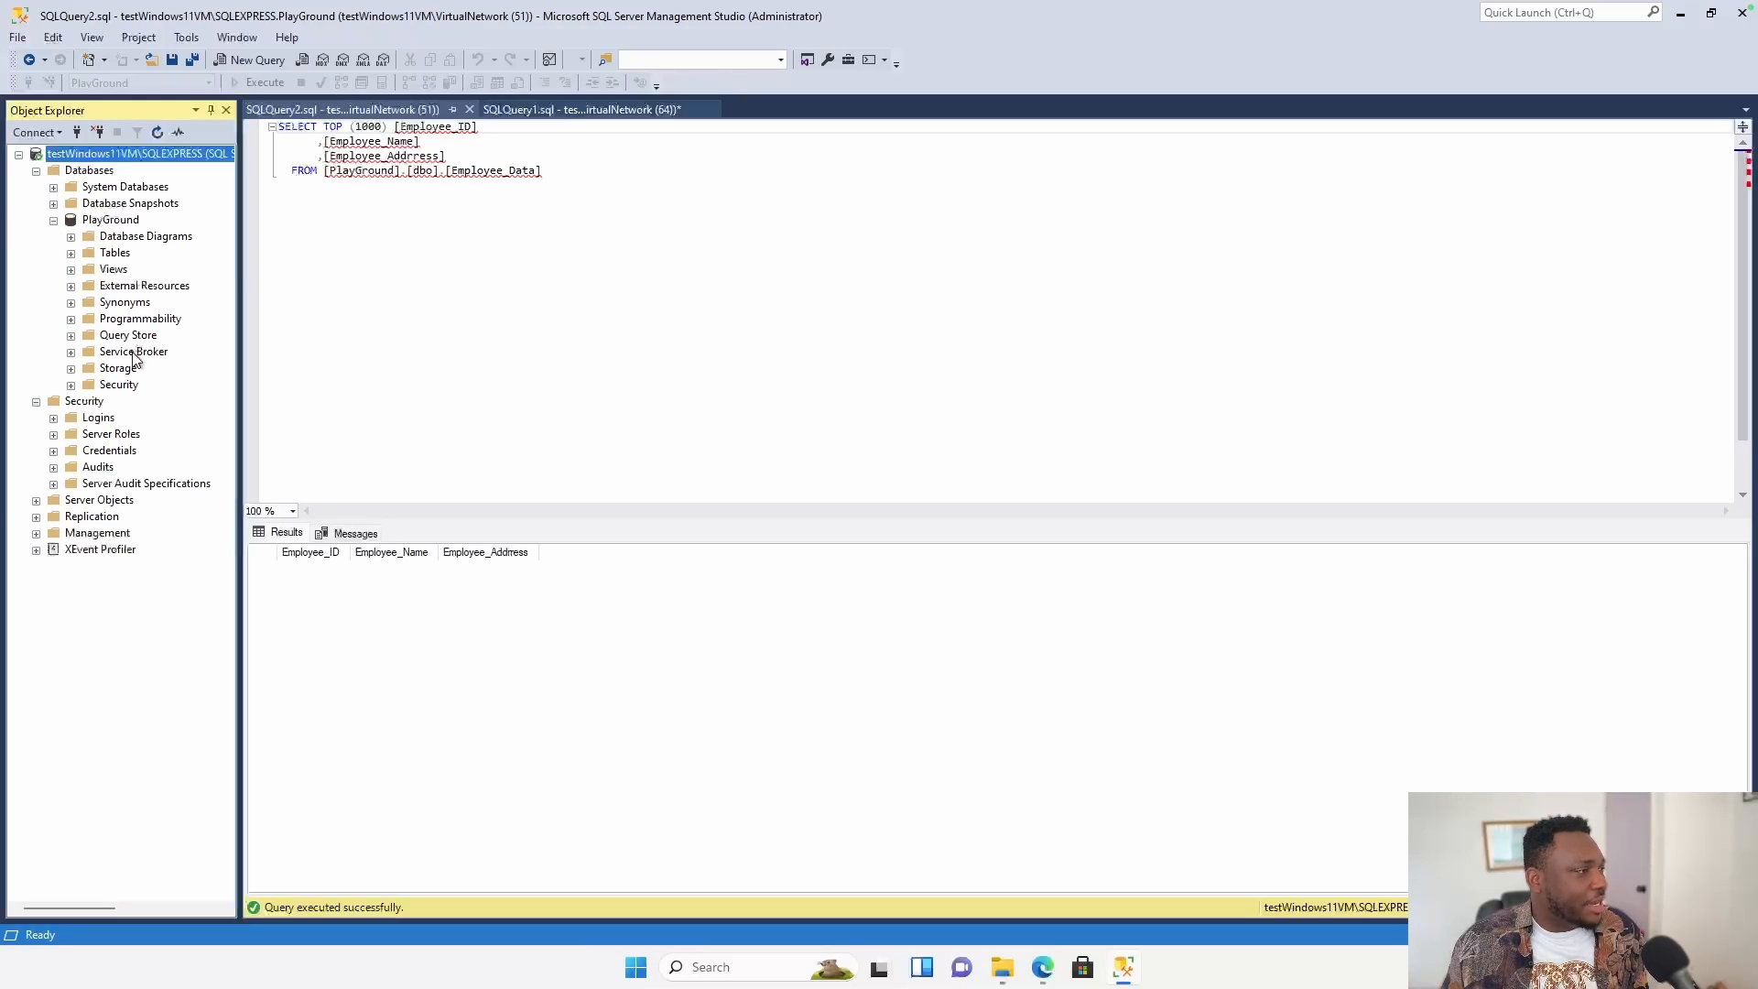
click(53, 222)
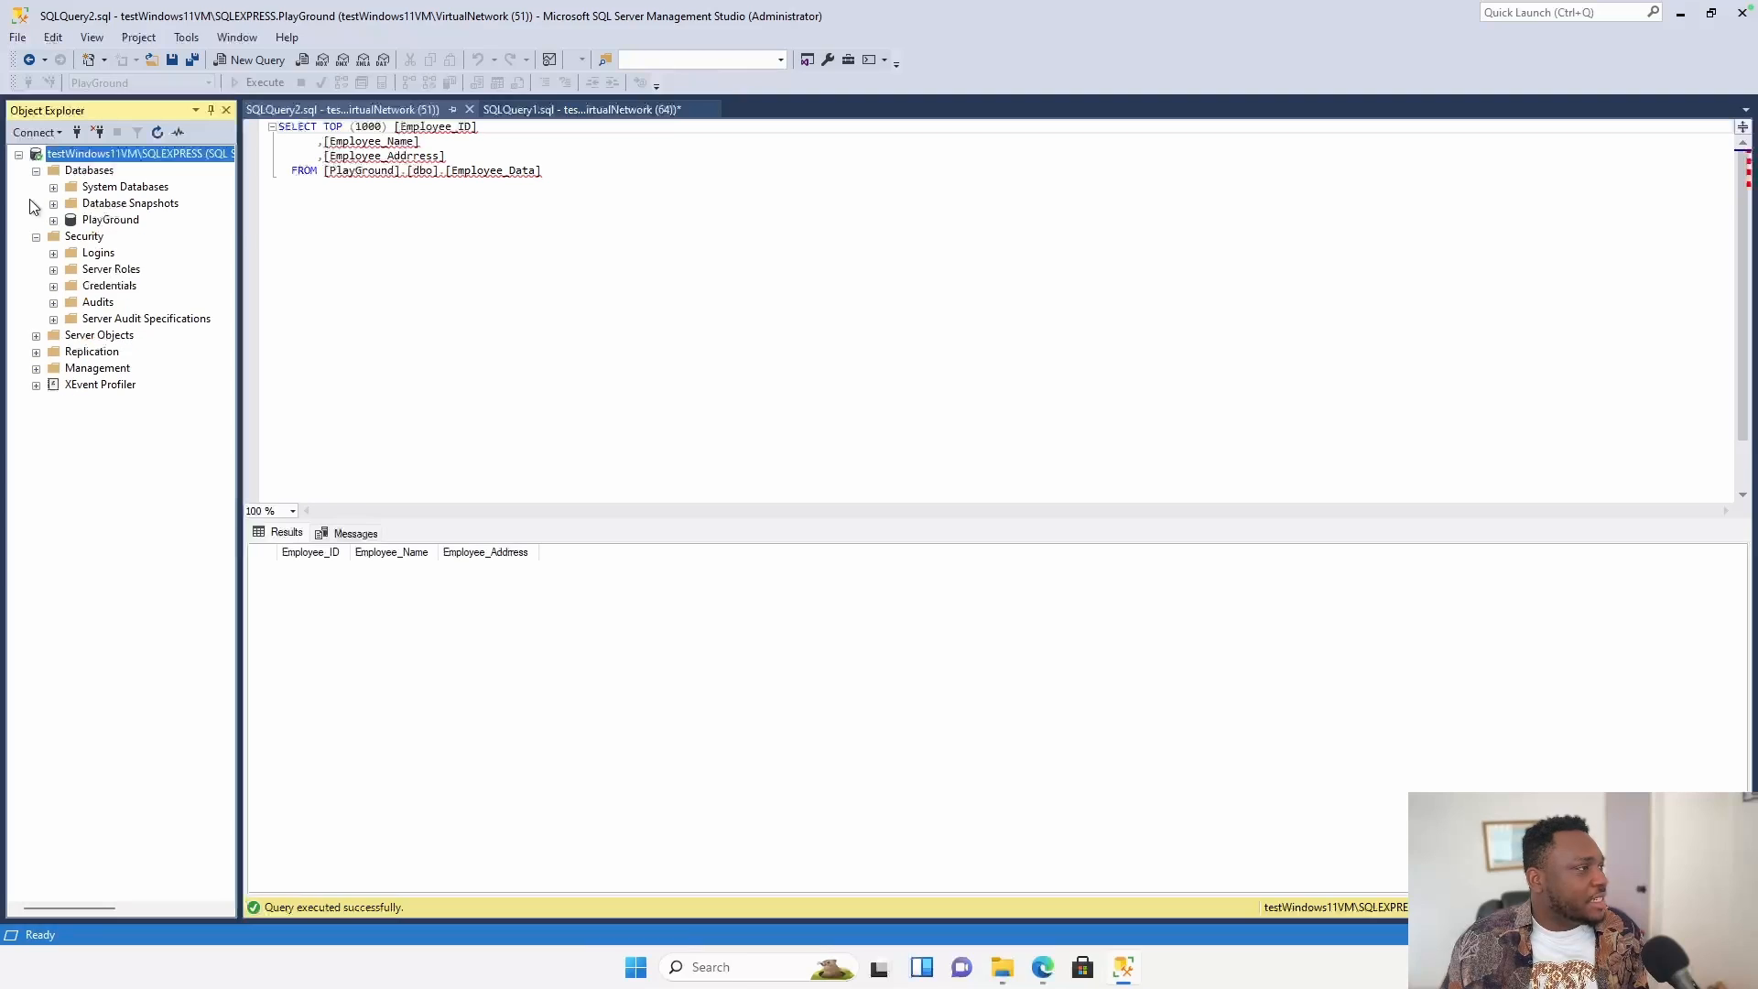
click(37, 171)
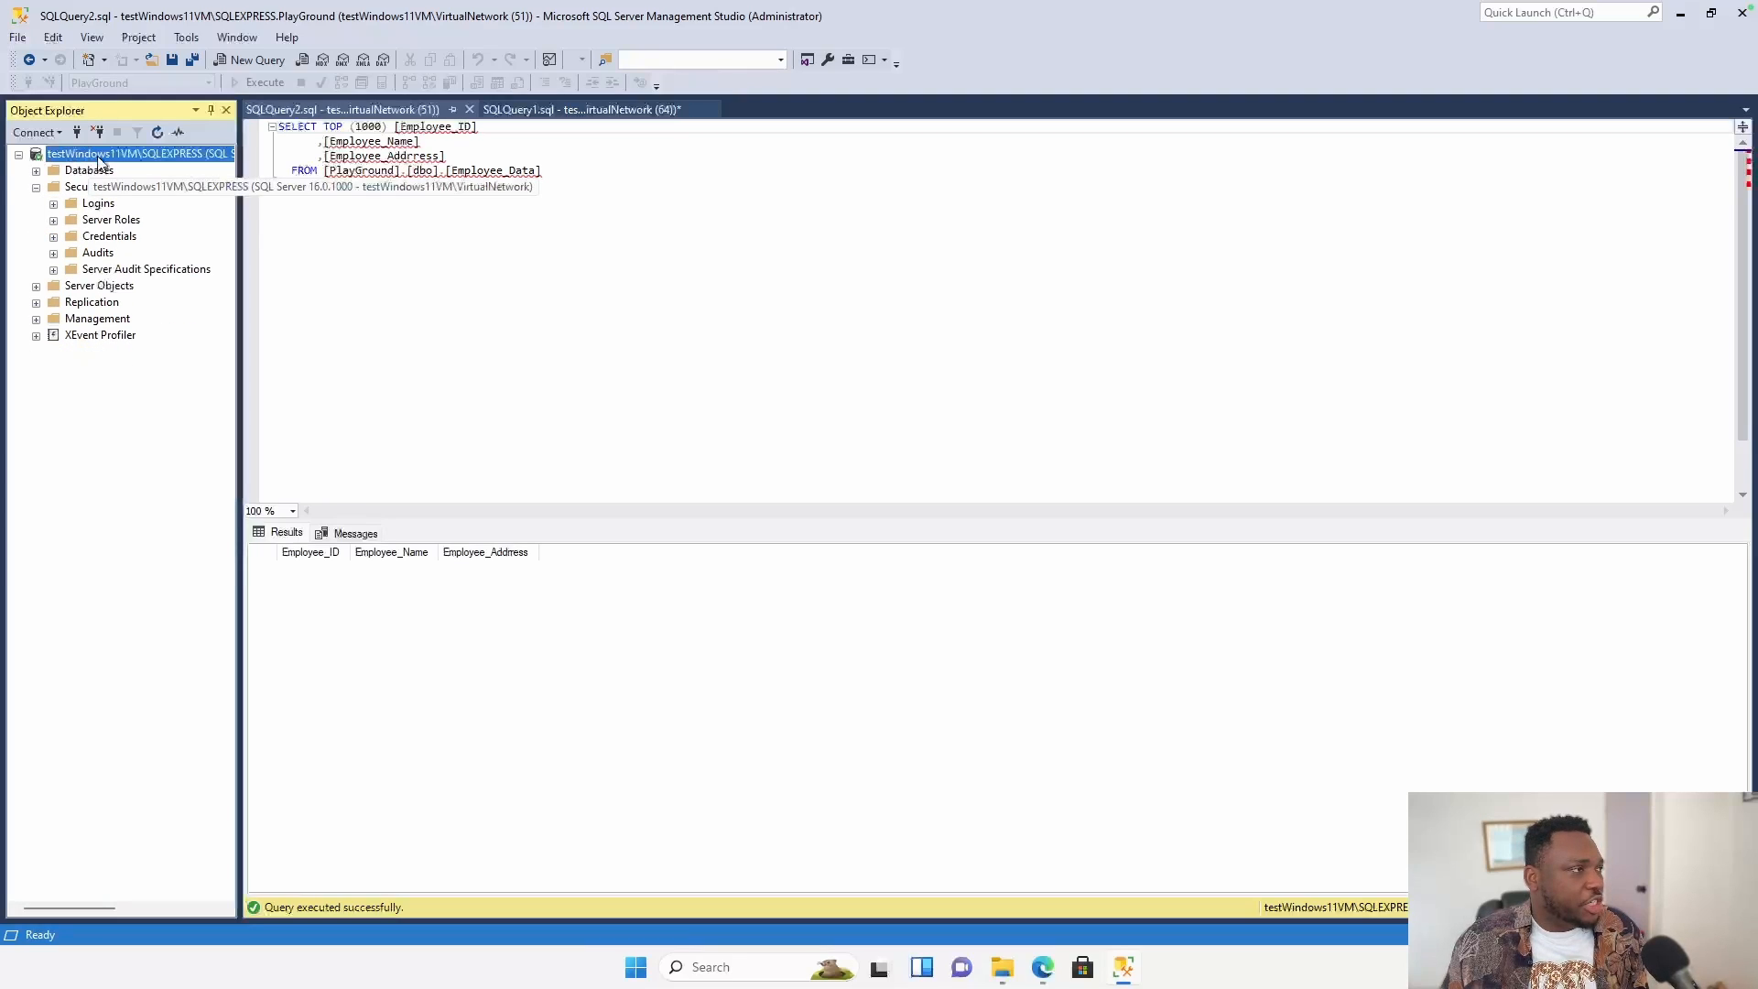
click(54, 204)
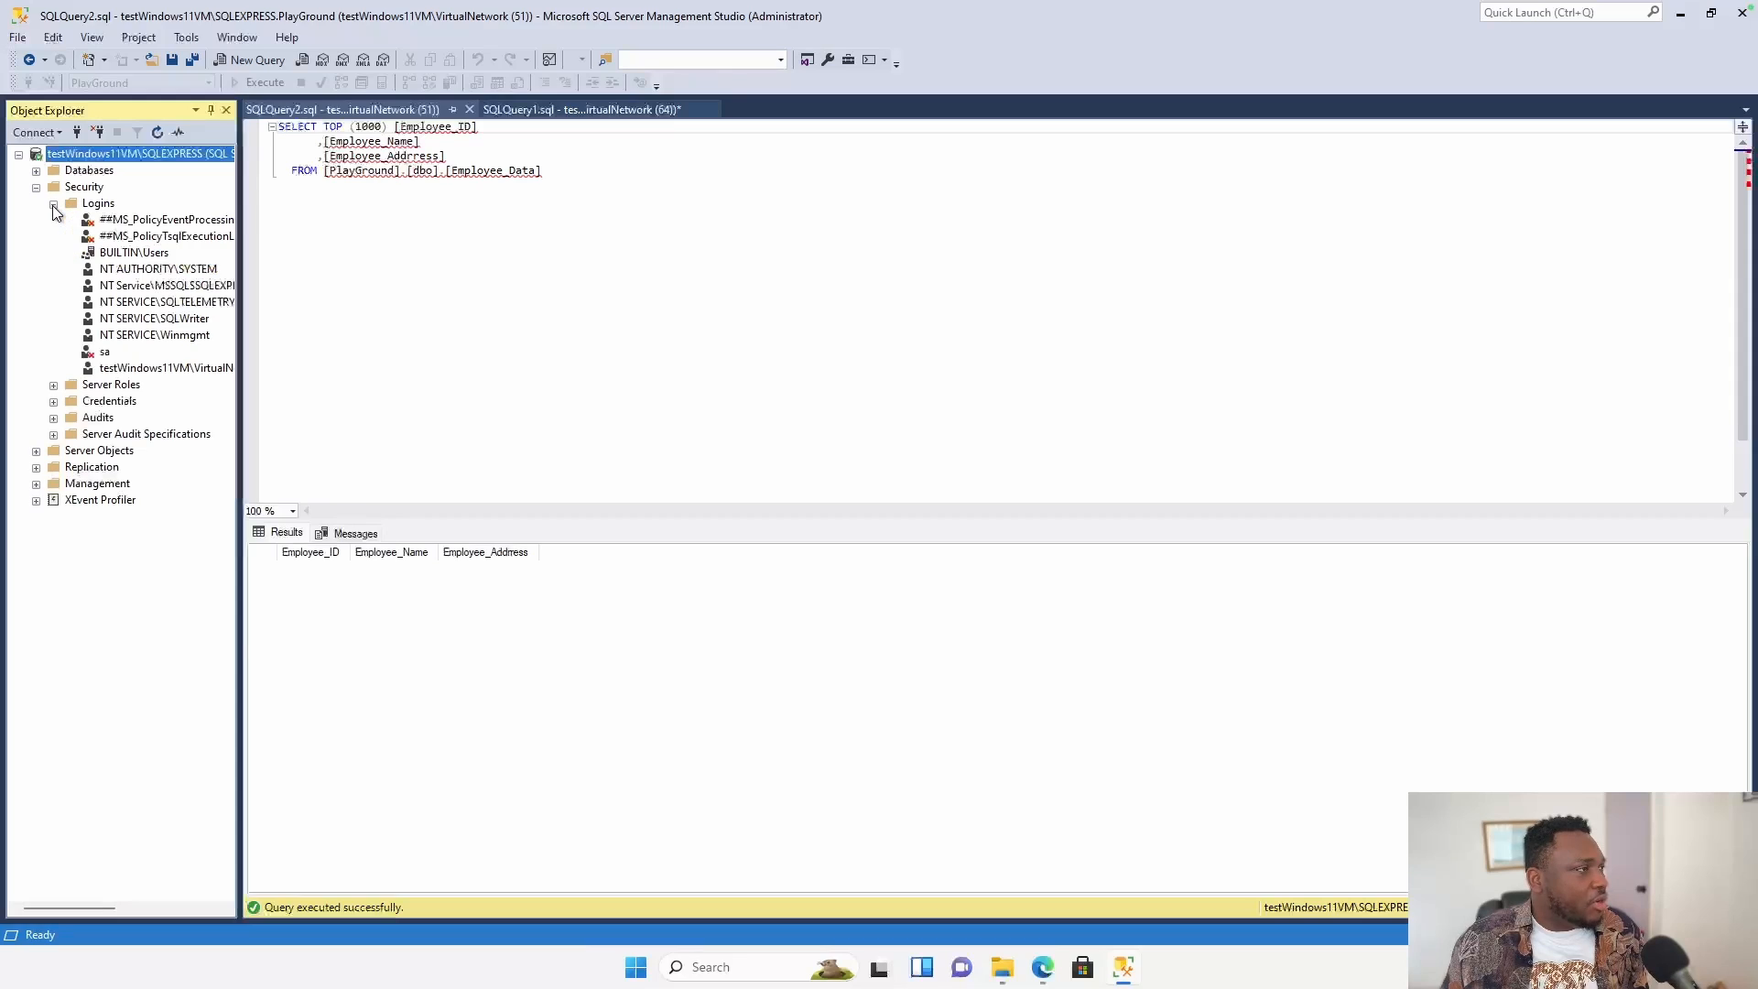
click(104, 354)
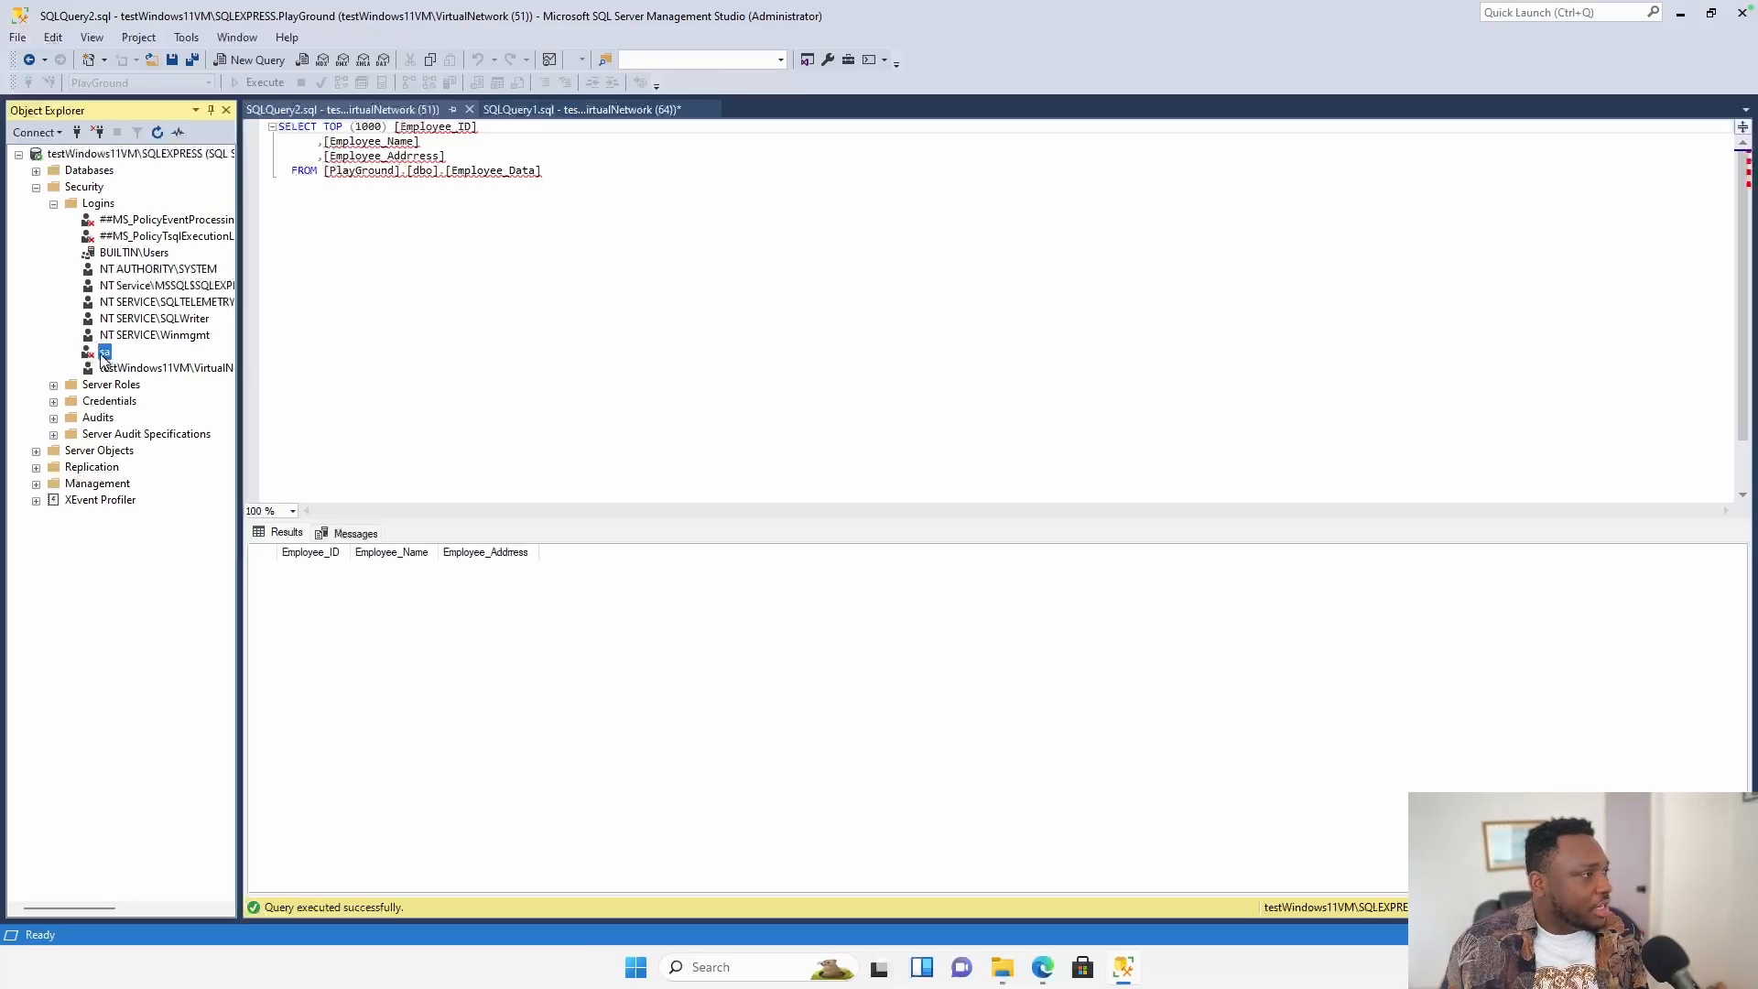
Set the sa login's Status to Login: Enabled and save its properties.
right_click(103, 357)
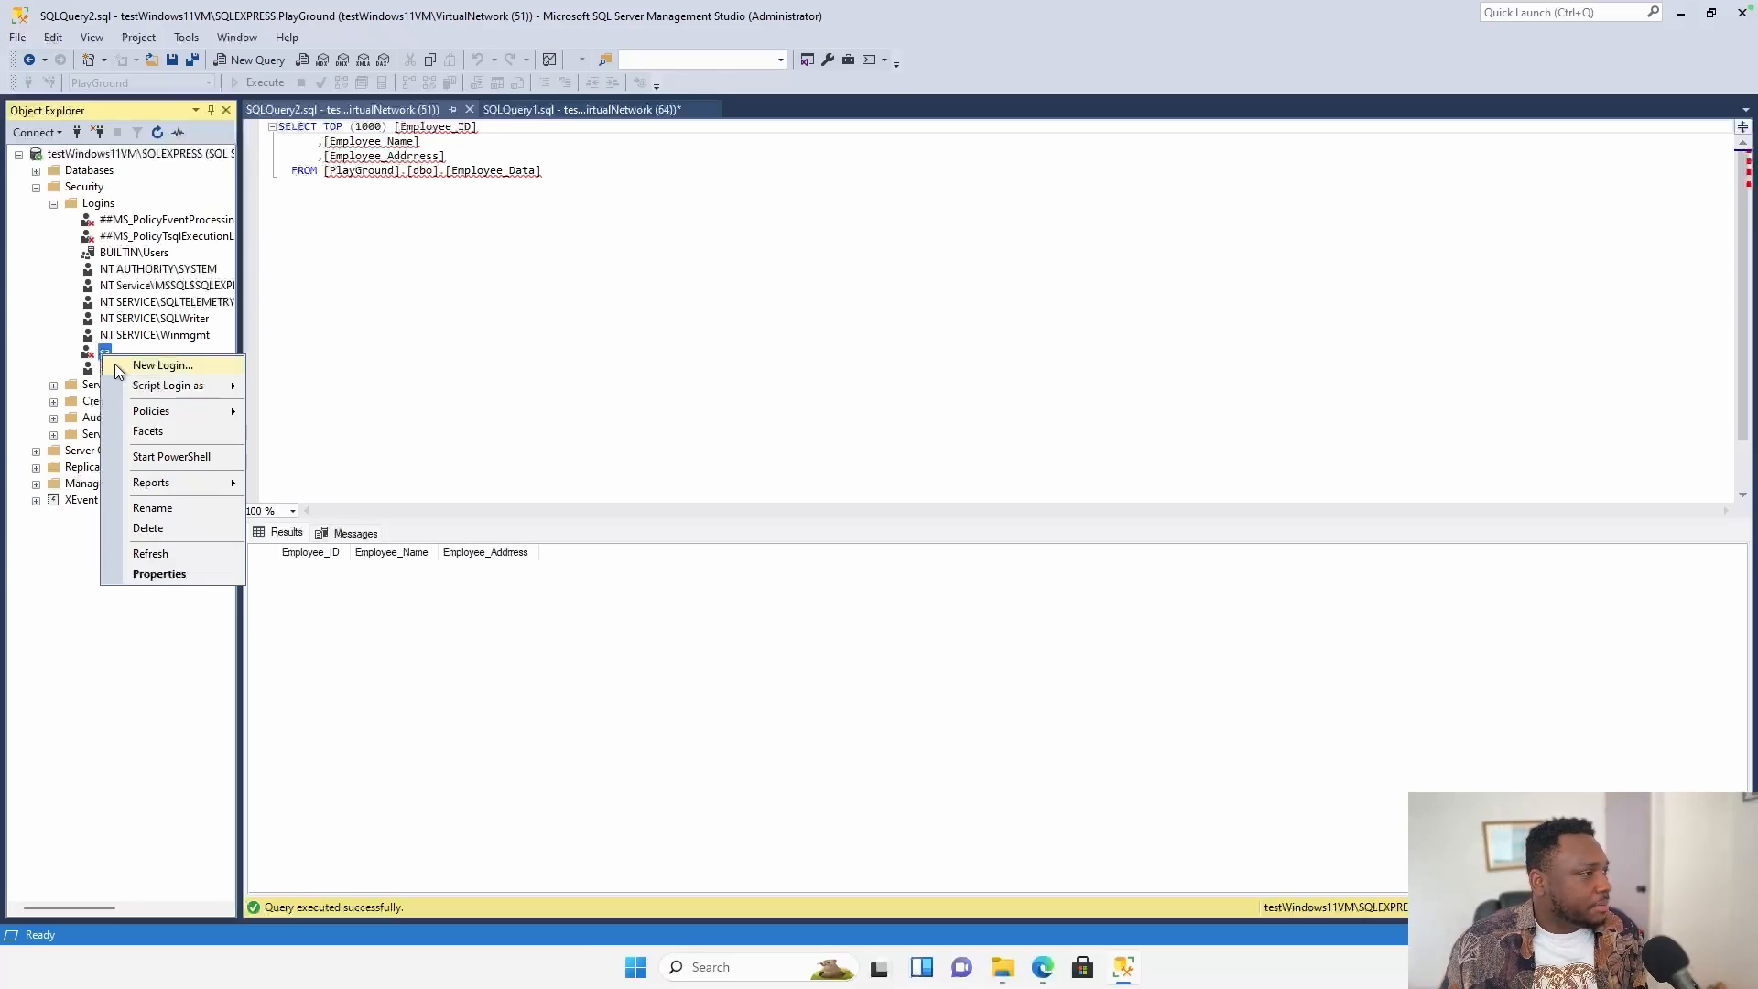
click(170, 574)
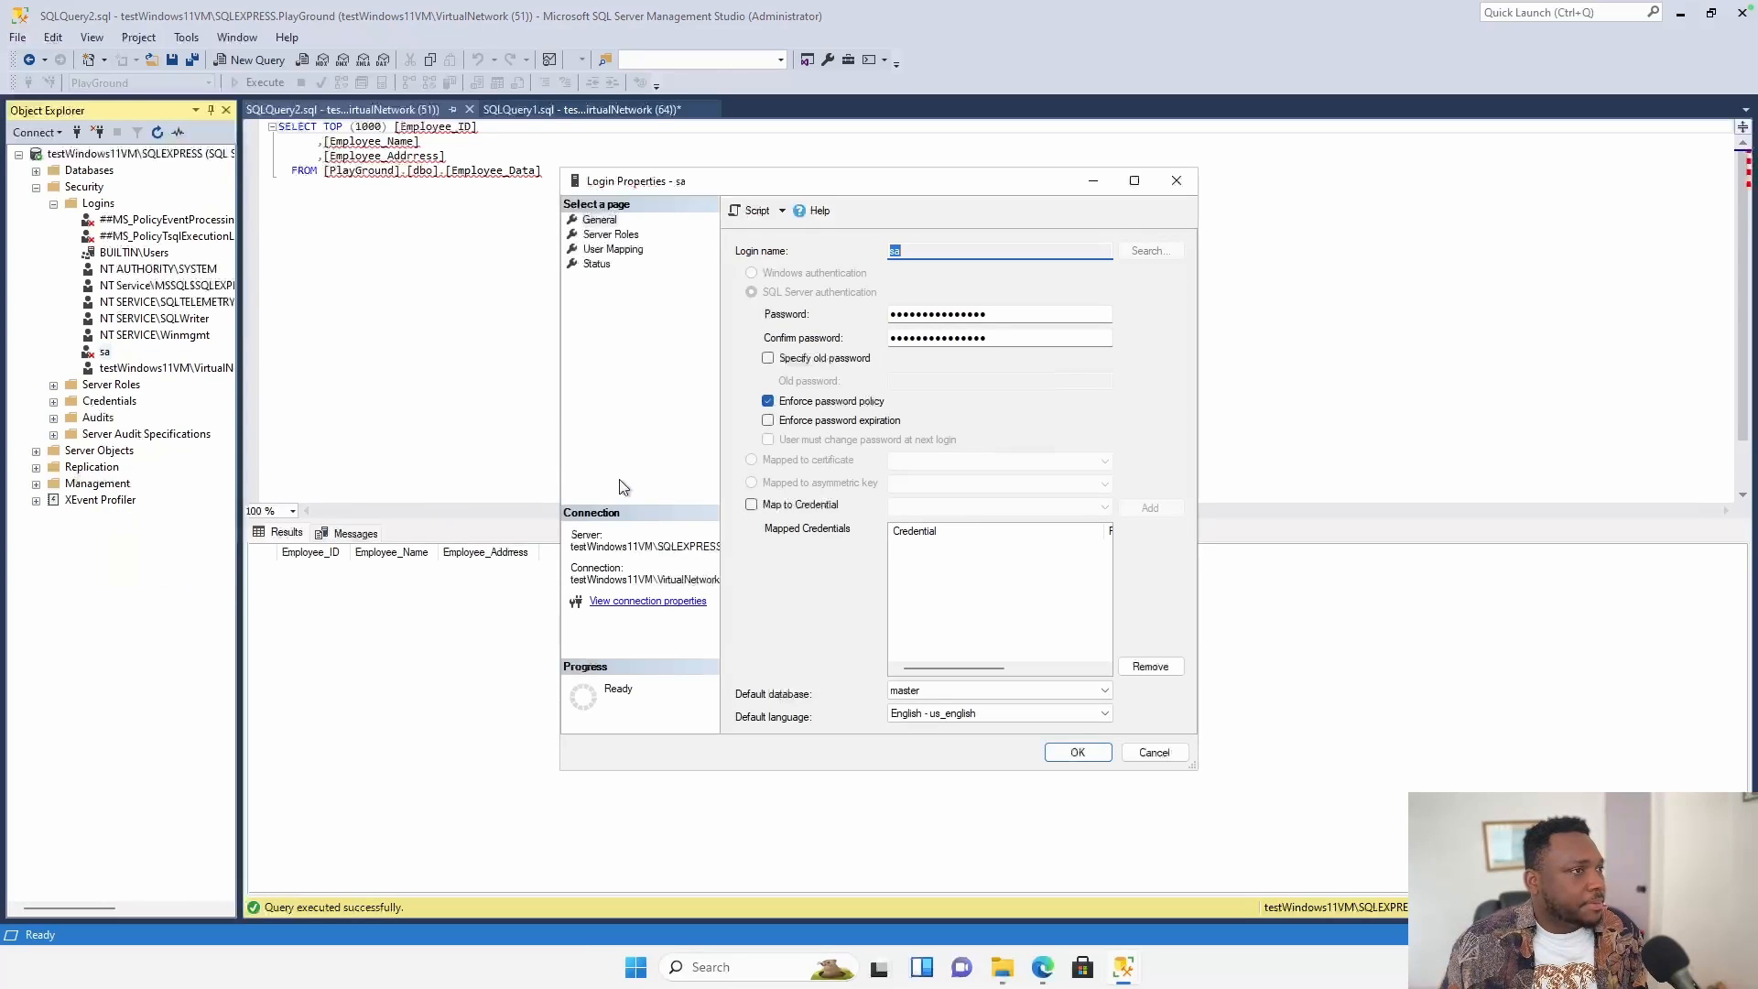
click(597, 264)
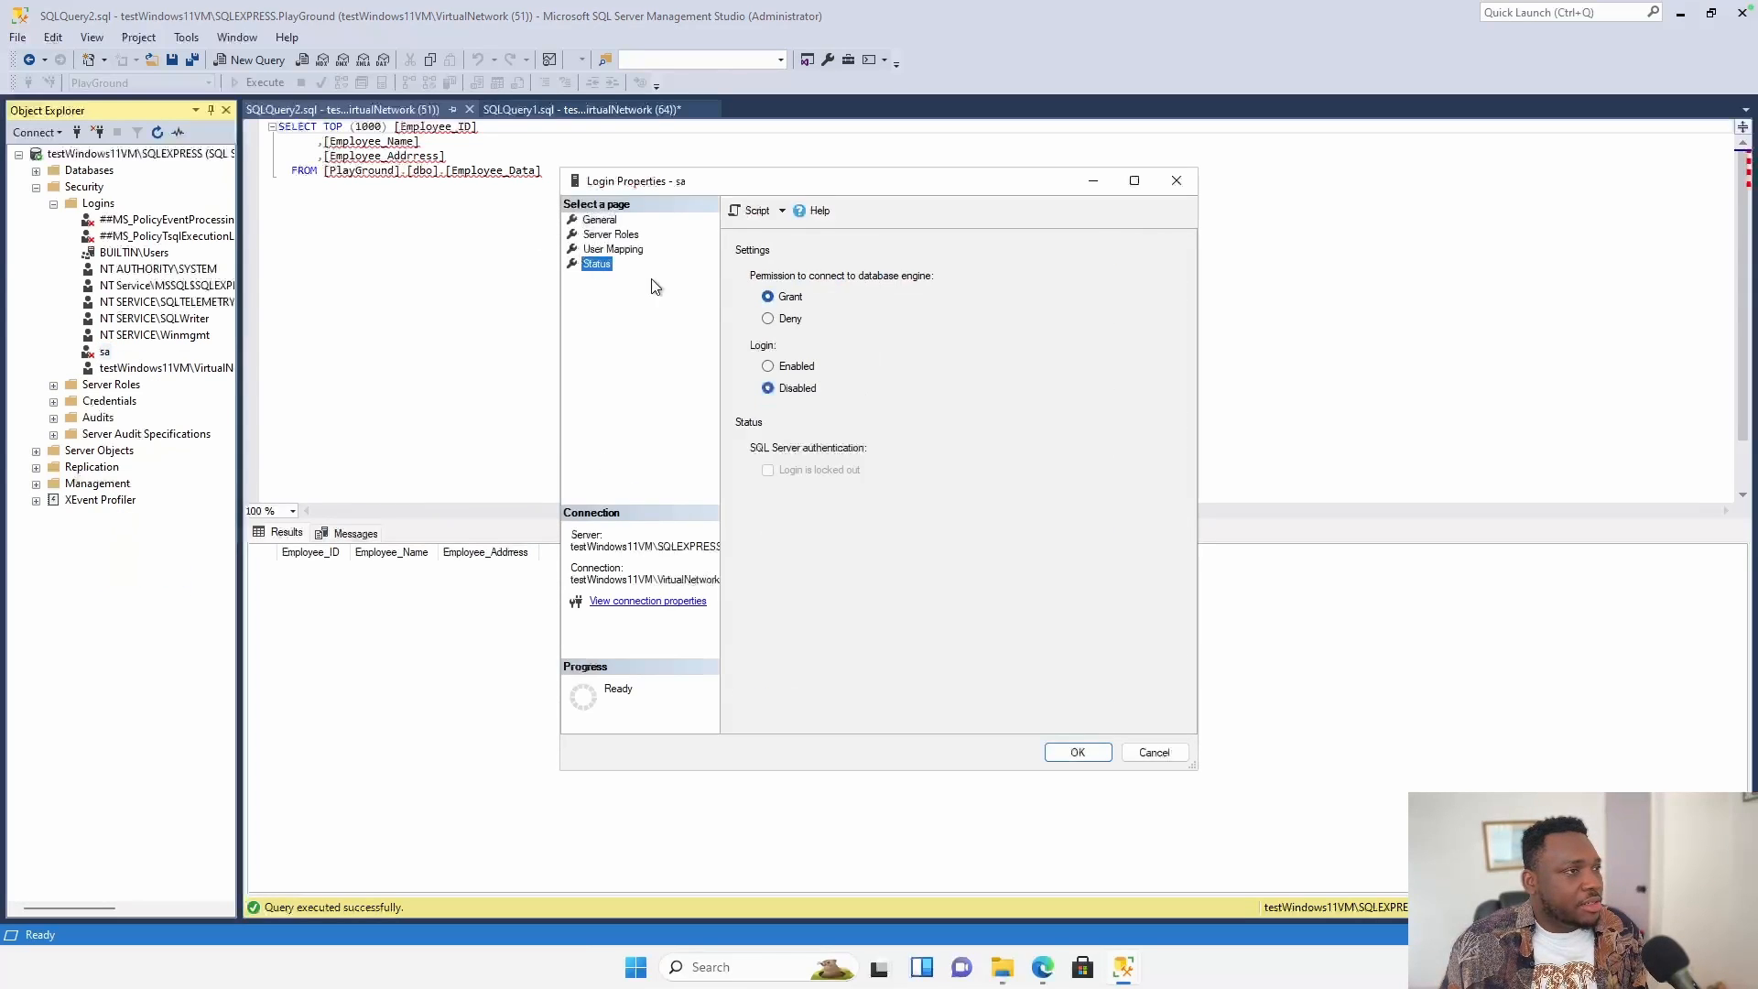
click(793, 366)
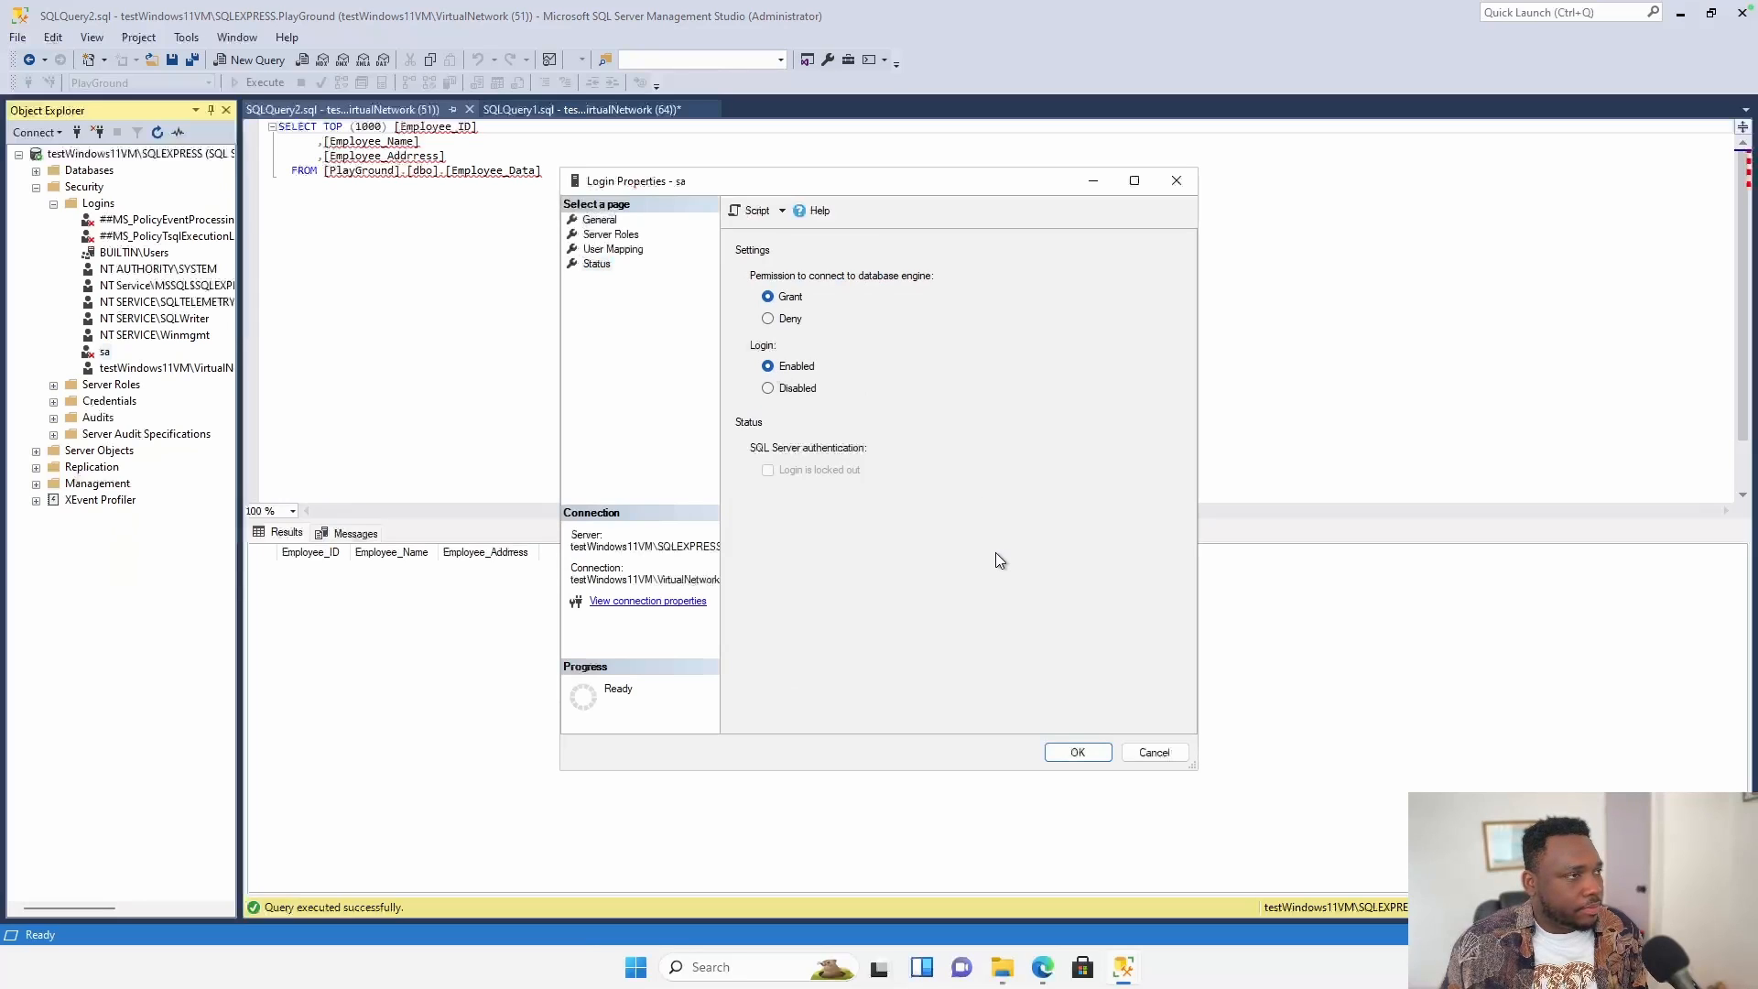
click(1078, 752)
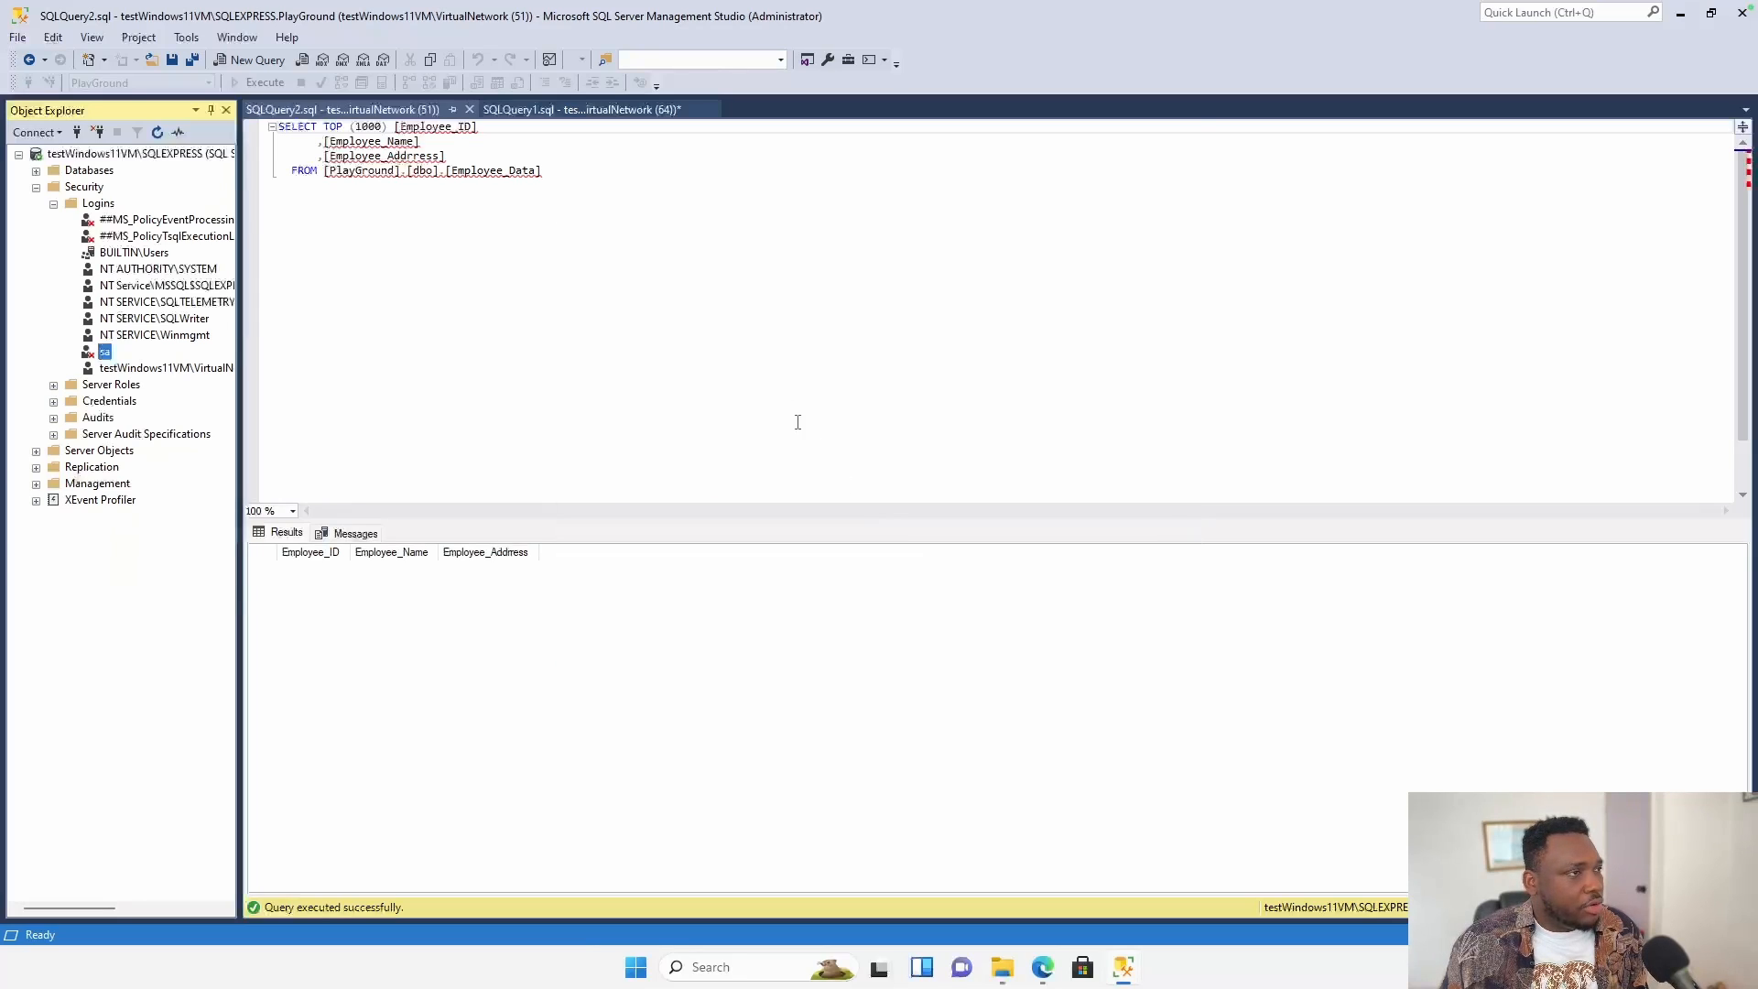
Reopen sa's properties and enter a new password and its confirmation.
right_click(107, 355)
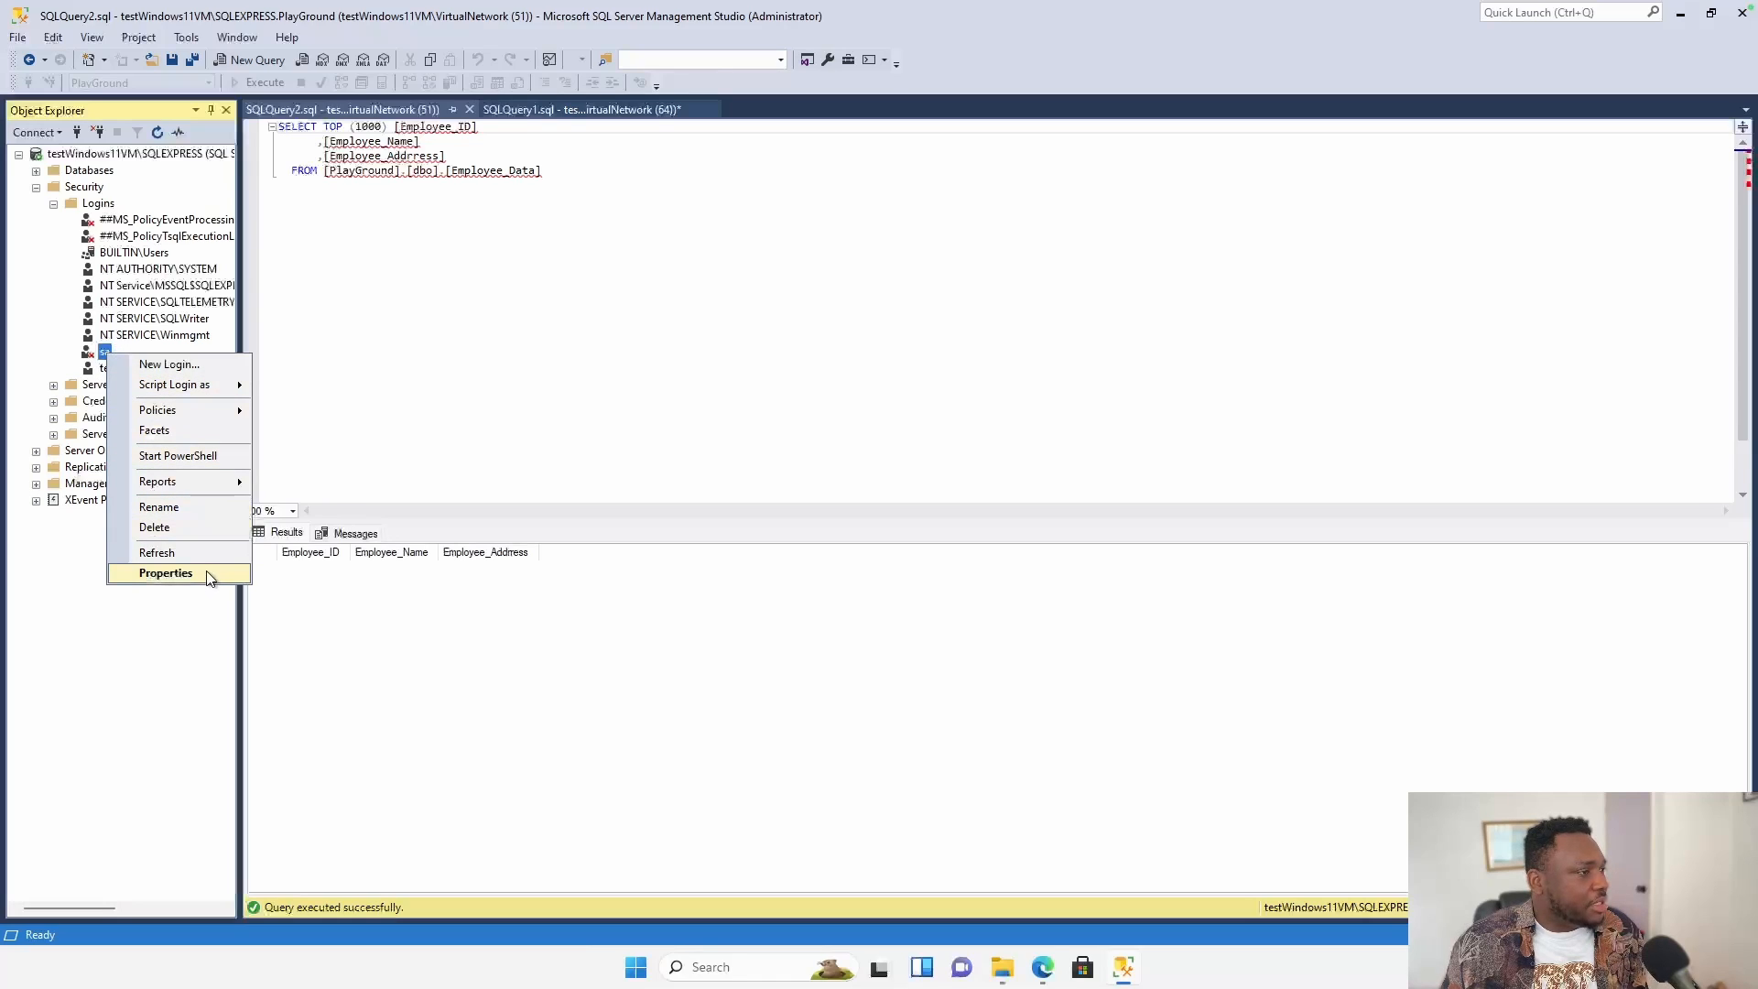
click(141, 574)
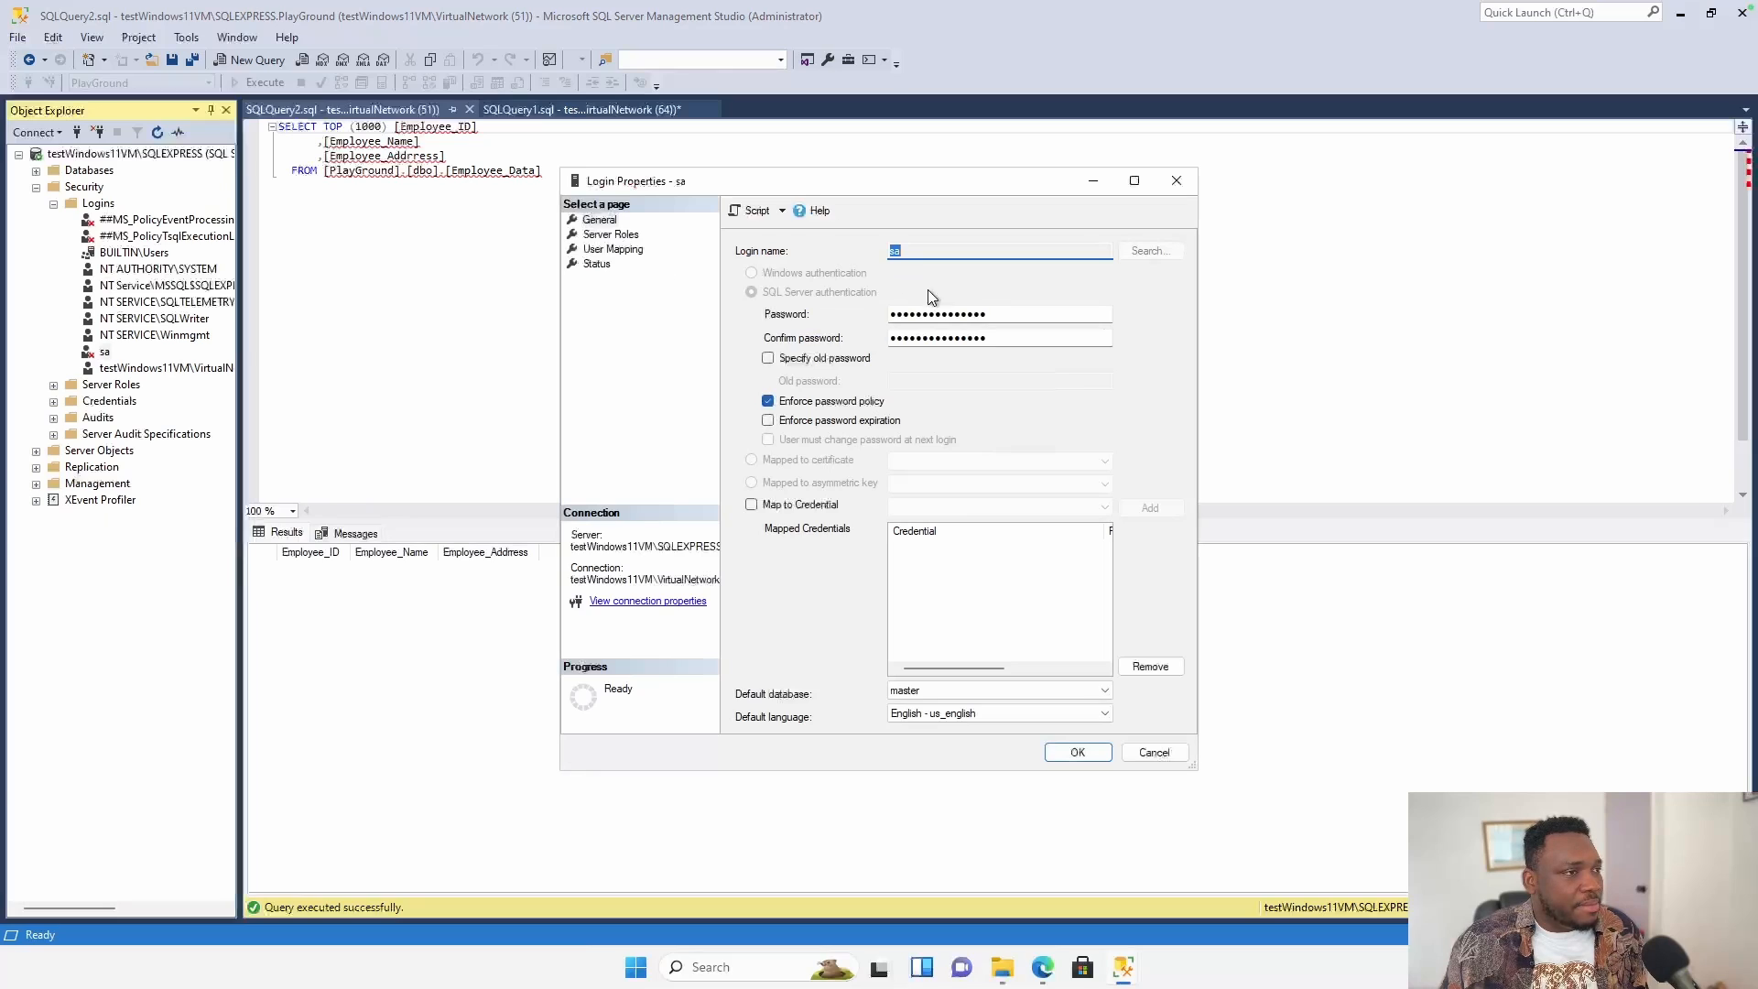
key(Tab)
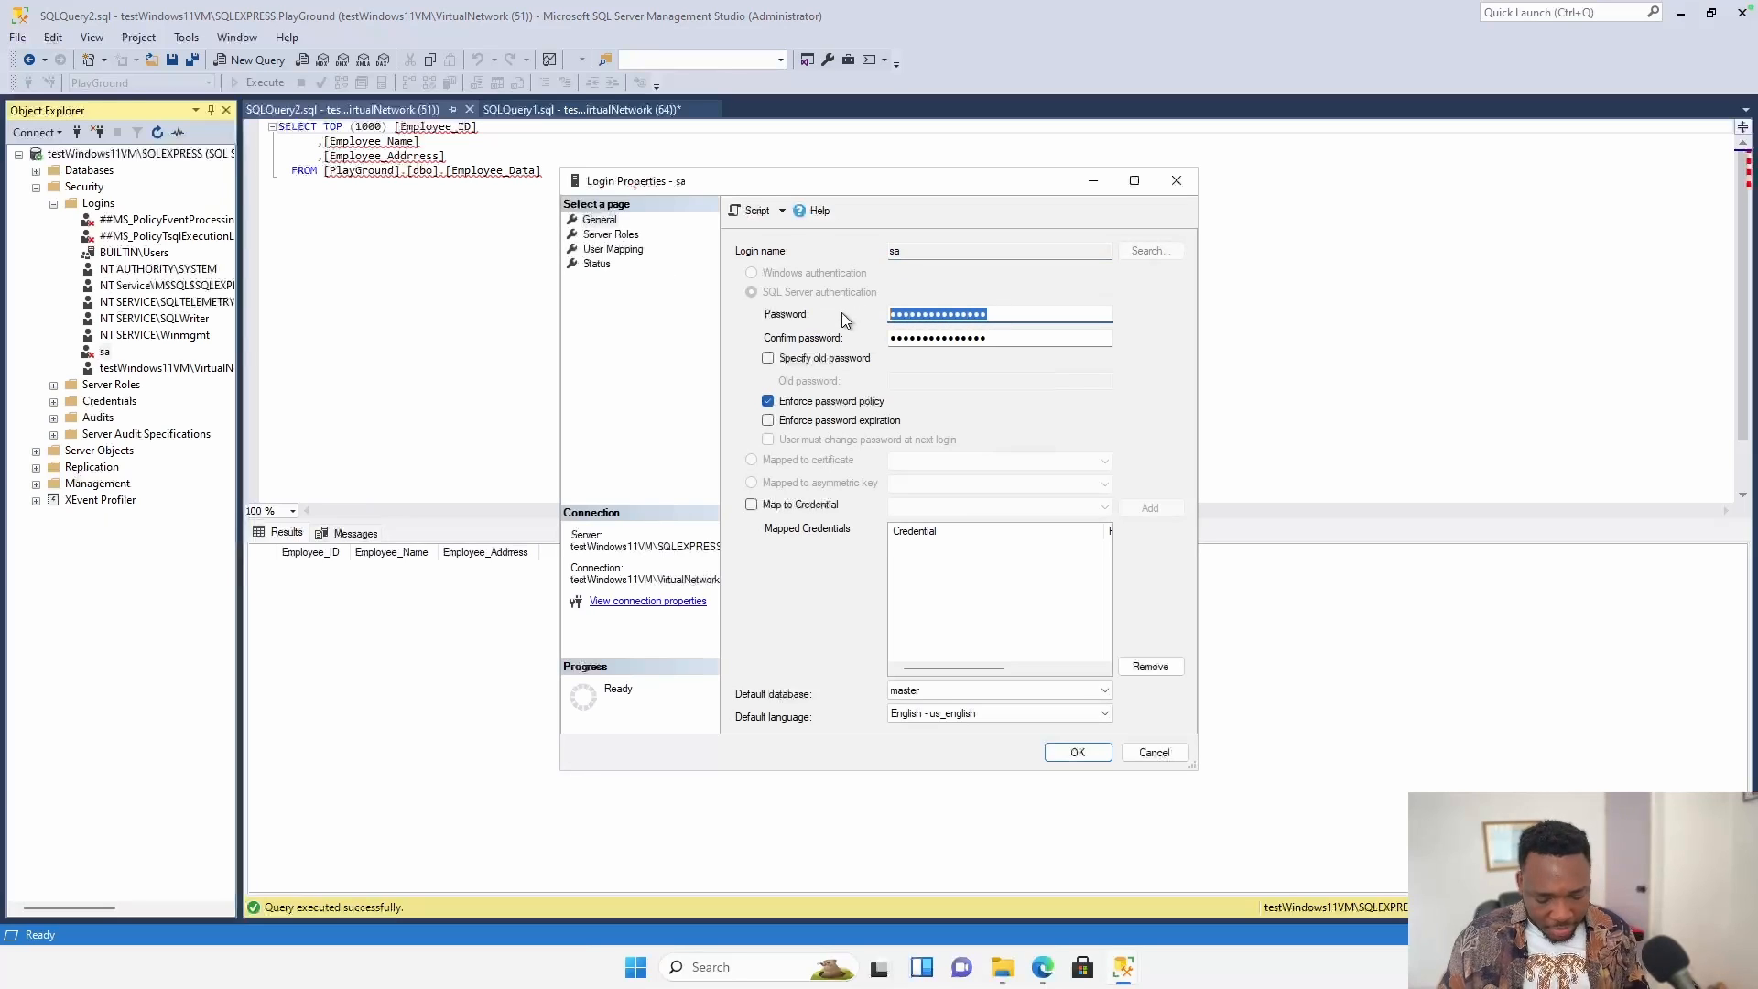
text(•••••••••••)
key(Tab)
text(•••)
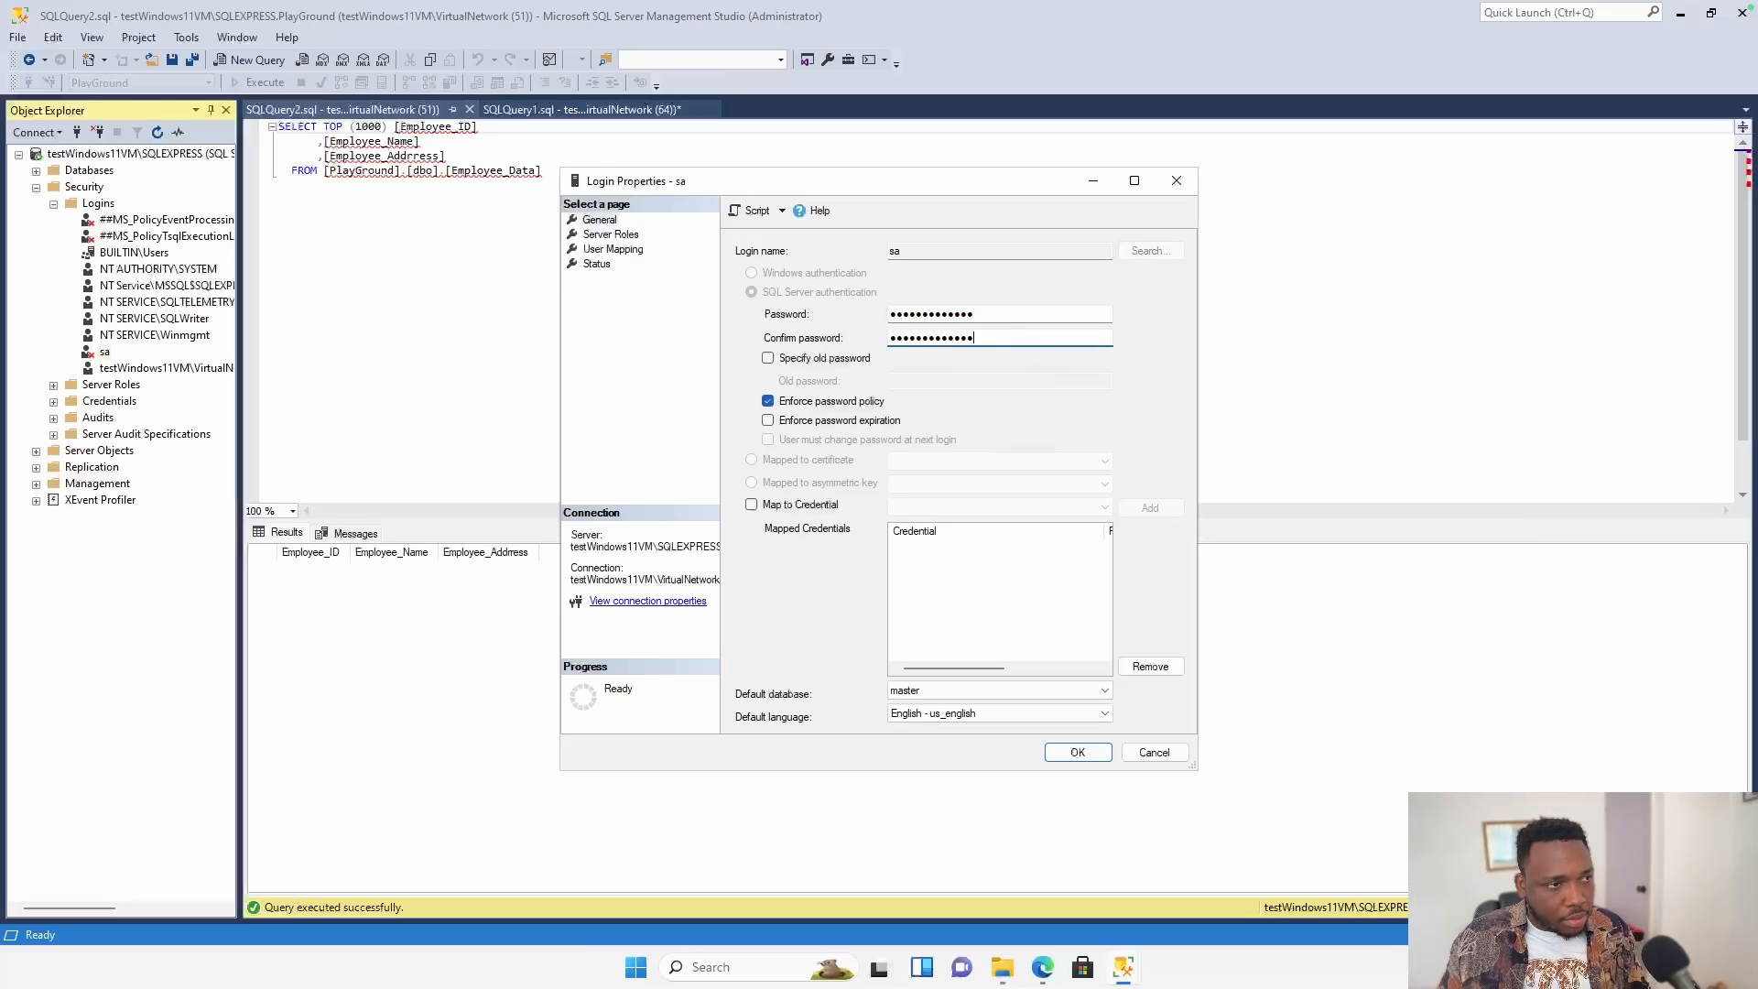
key(BackSpace)
key(BackSpace)
key(BackSpace)
key(BackSpace)
key(BackSpace)
key(BackSpace)
key(BackSpace)
key(BackSpace)
key(BackSpace)
key(BackSpace)
key(BackSpace)
key(BackSpace)
key(BackSpace)
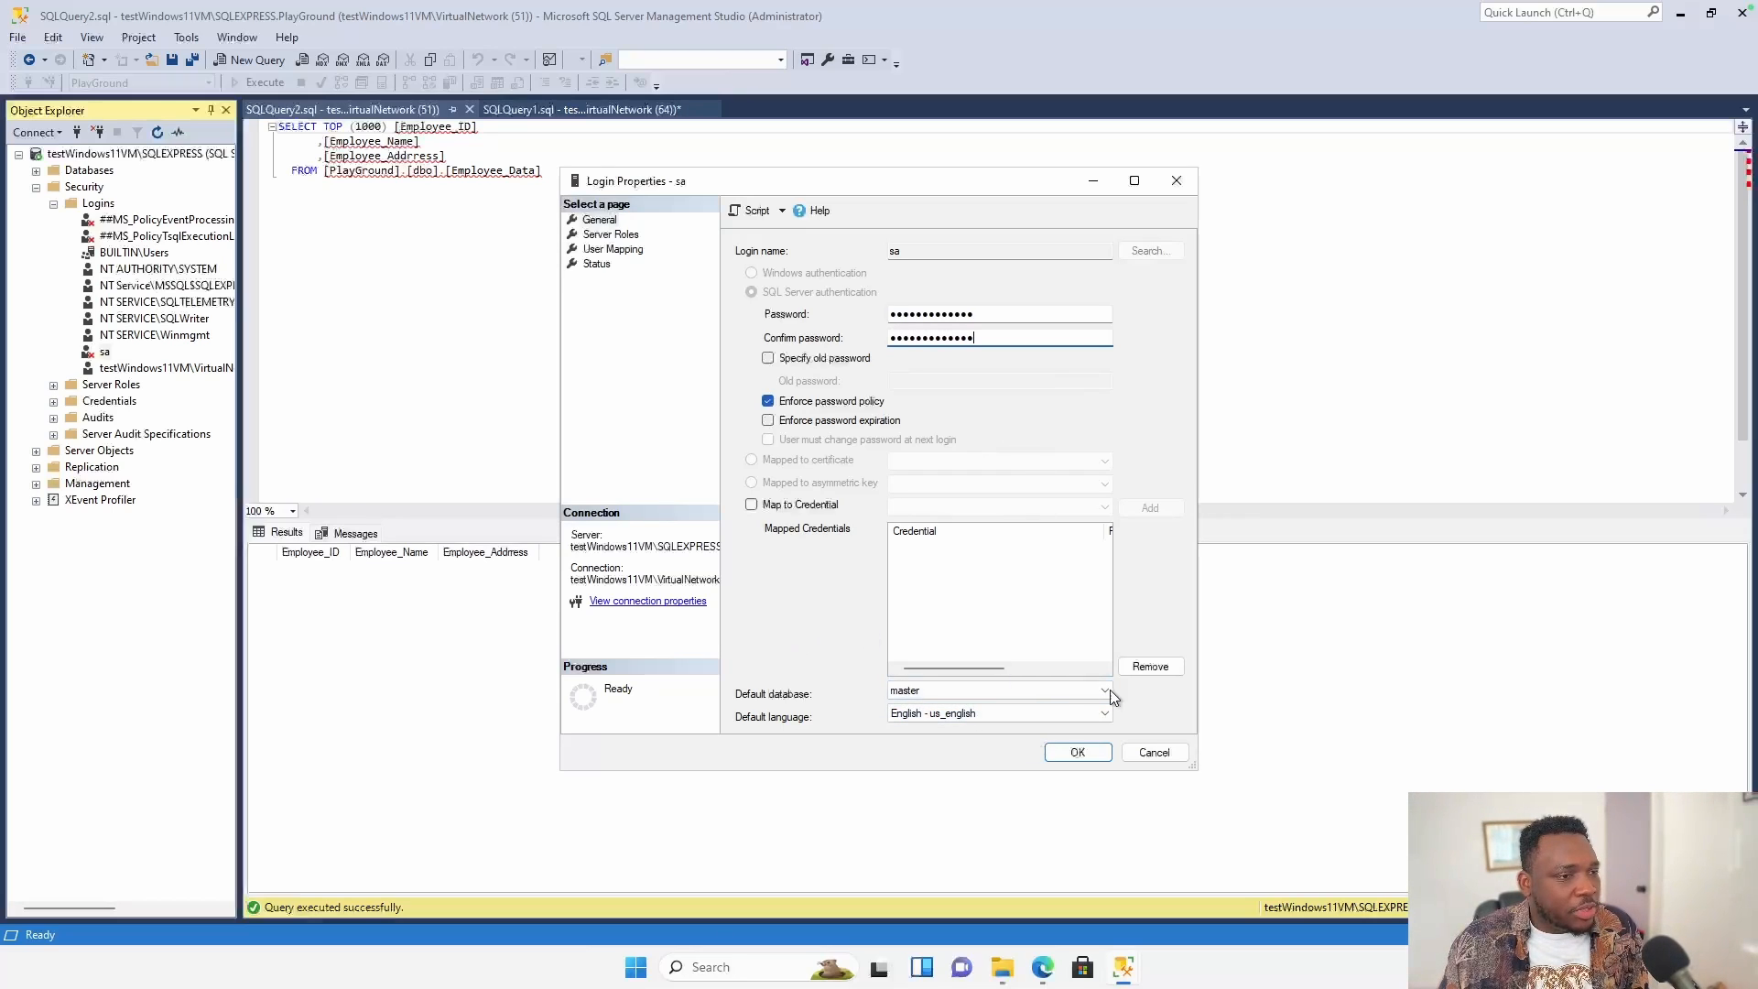
click(1077, 752)
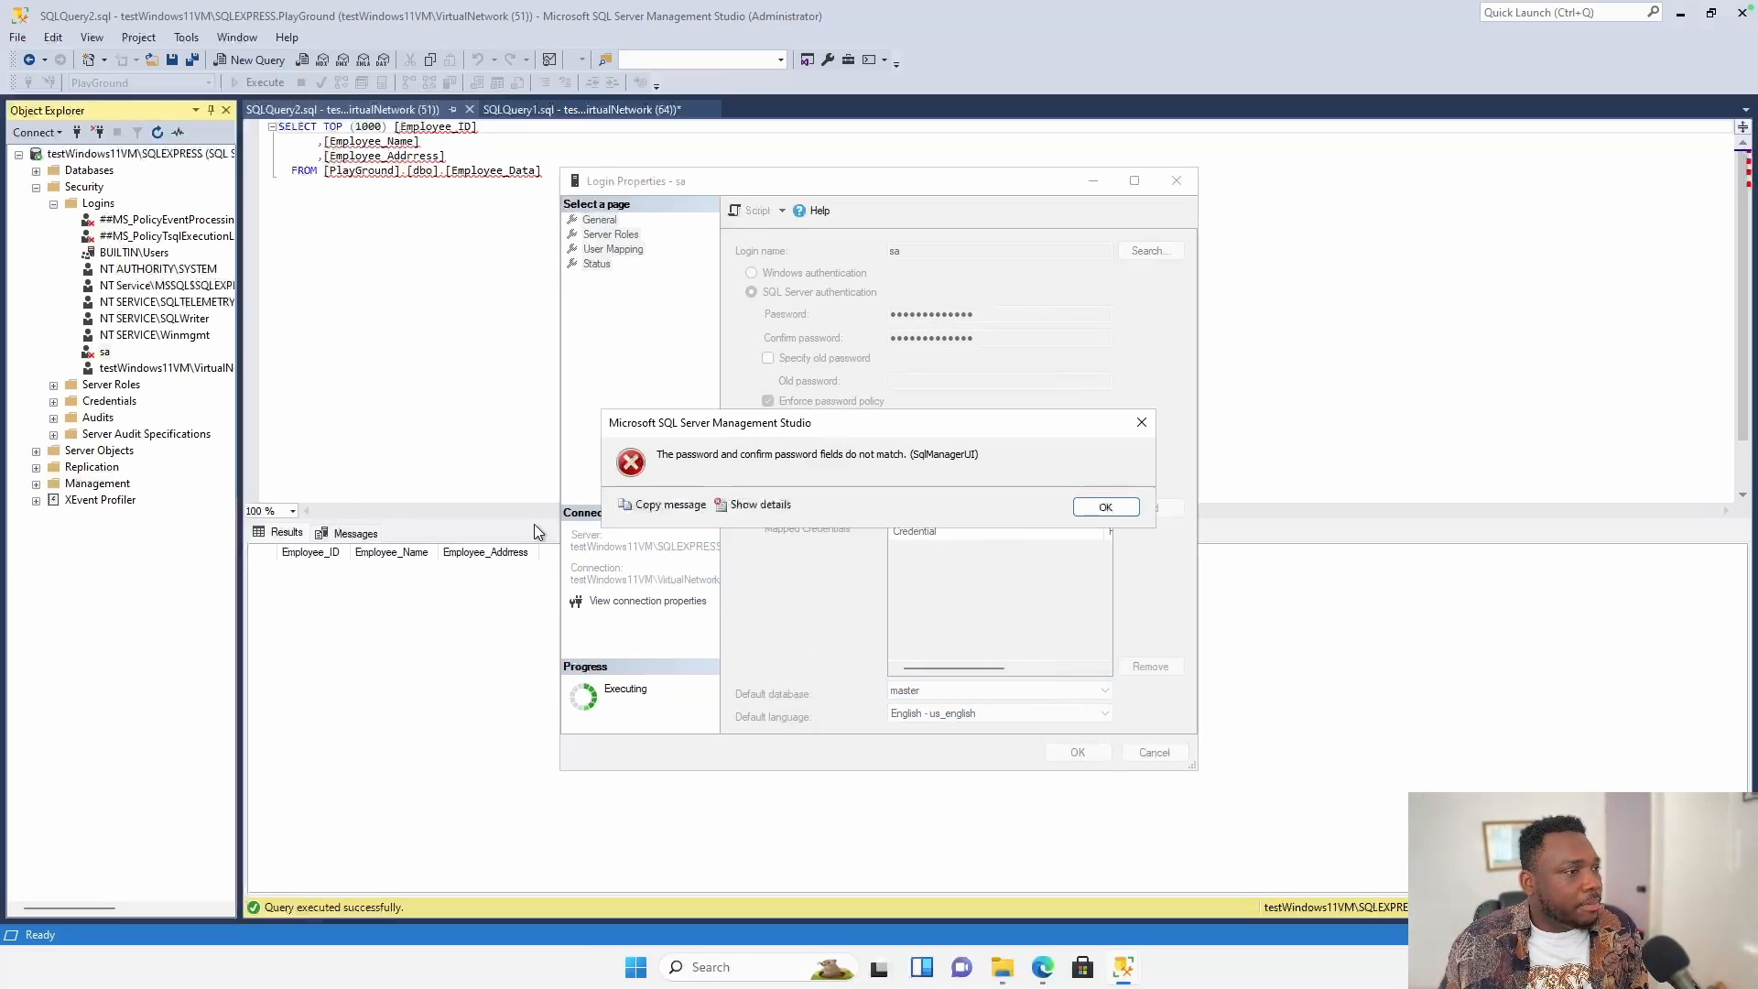
Dismiss the password mismatch error, re-enter matching passwords, and save.
click(1103, 505)
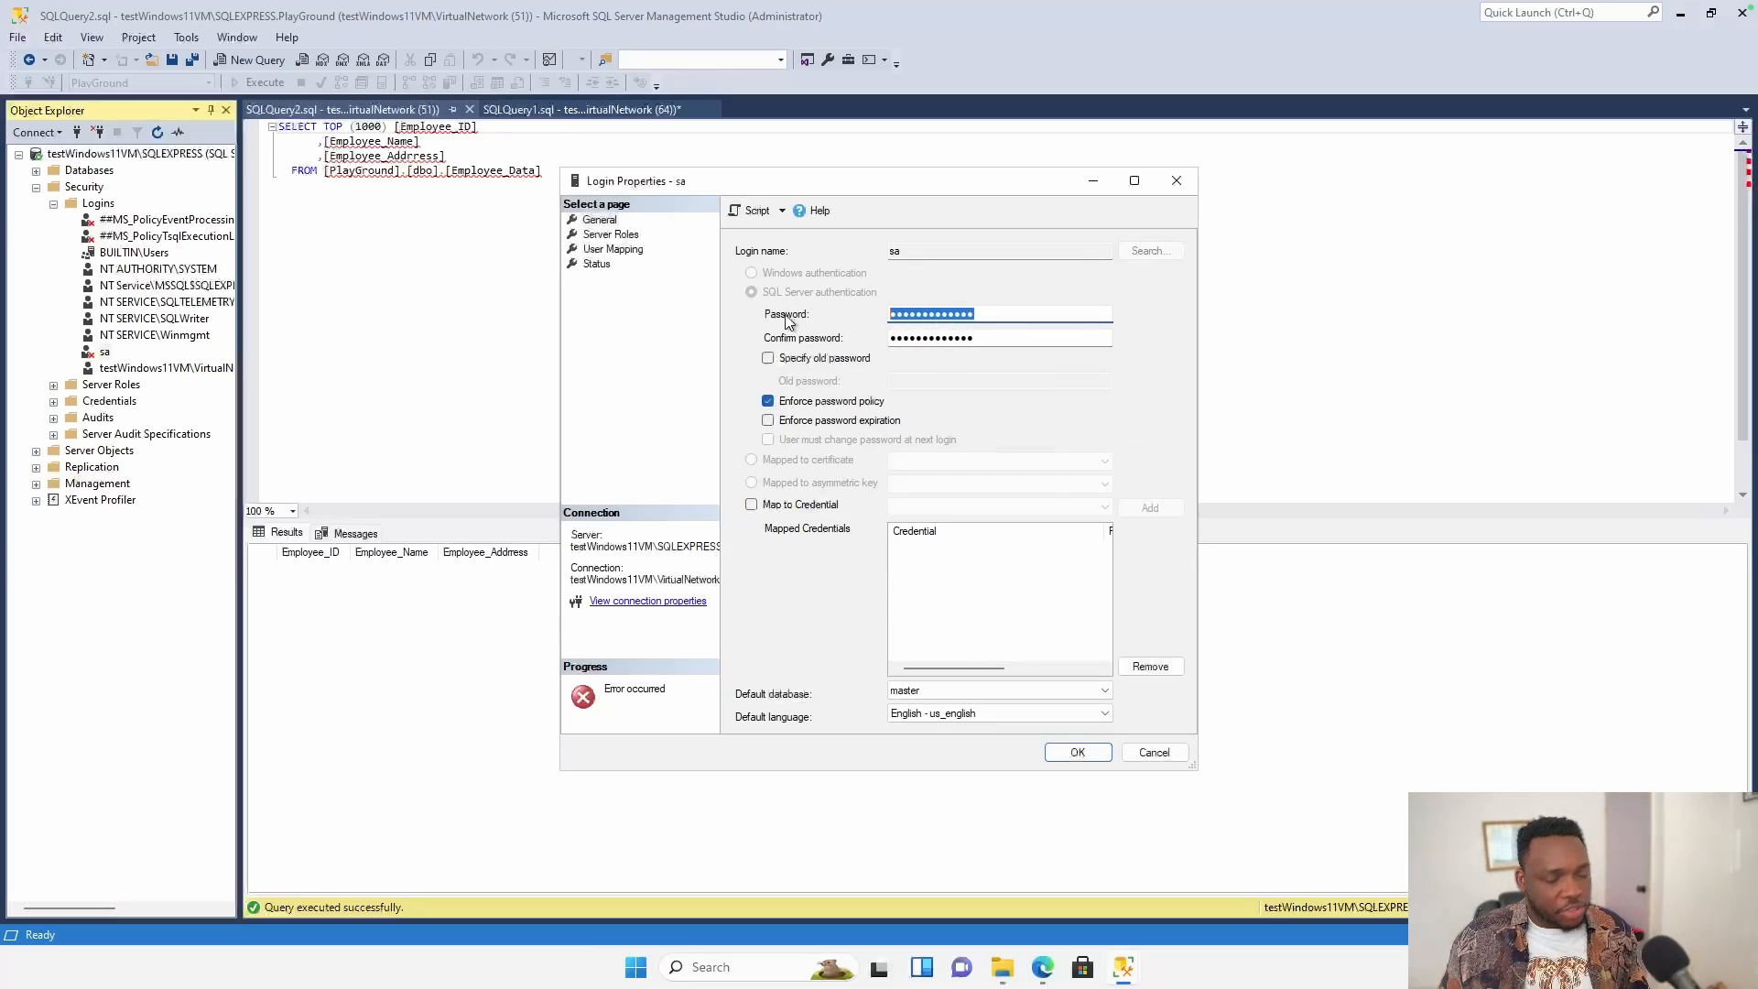
text(•••••••••••••)
key(Tab)
text(•••••••••)
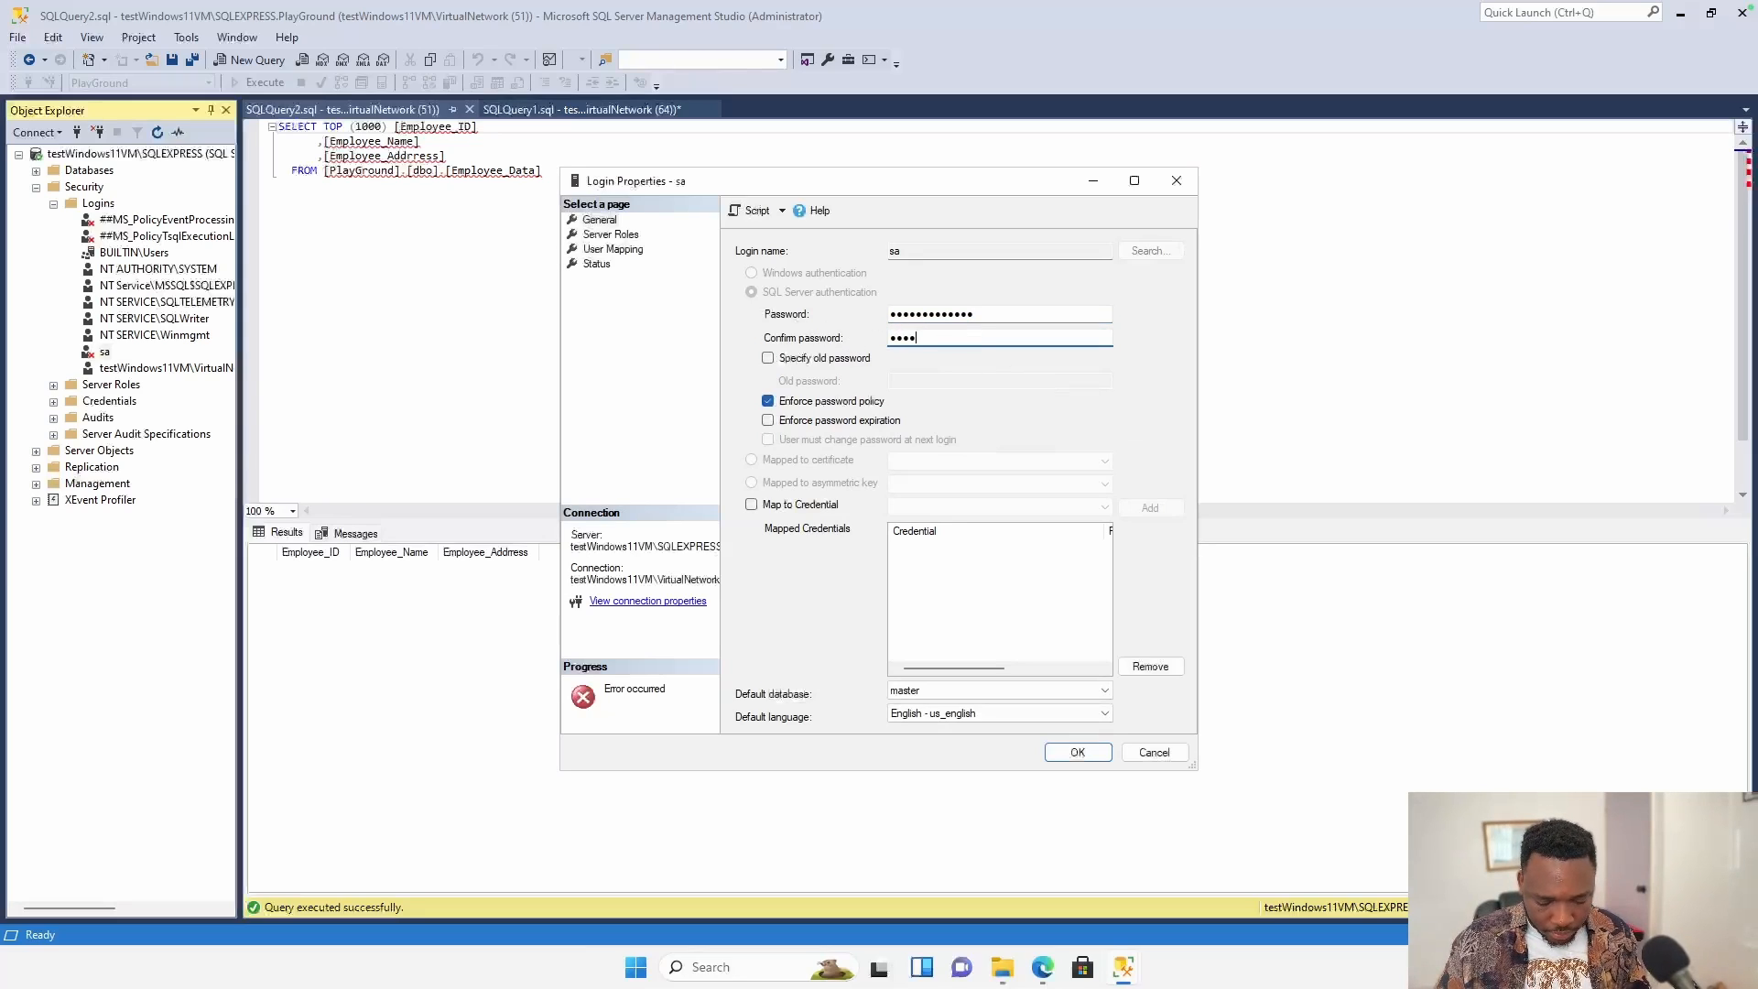
text(•••)
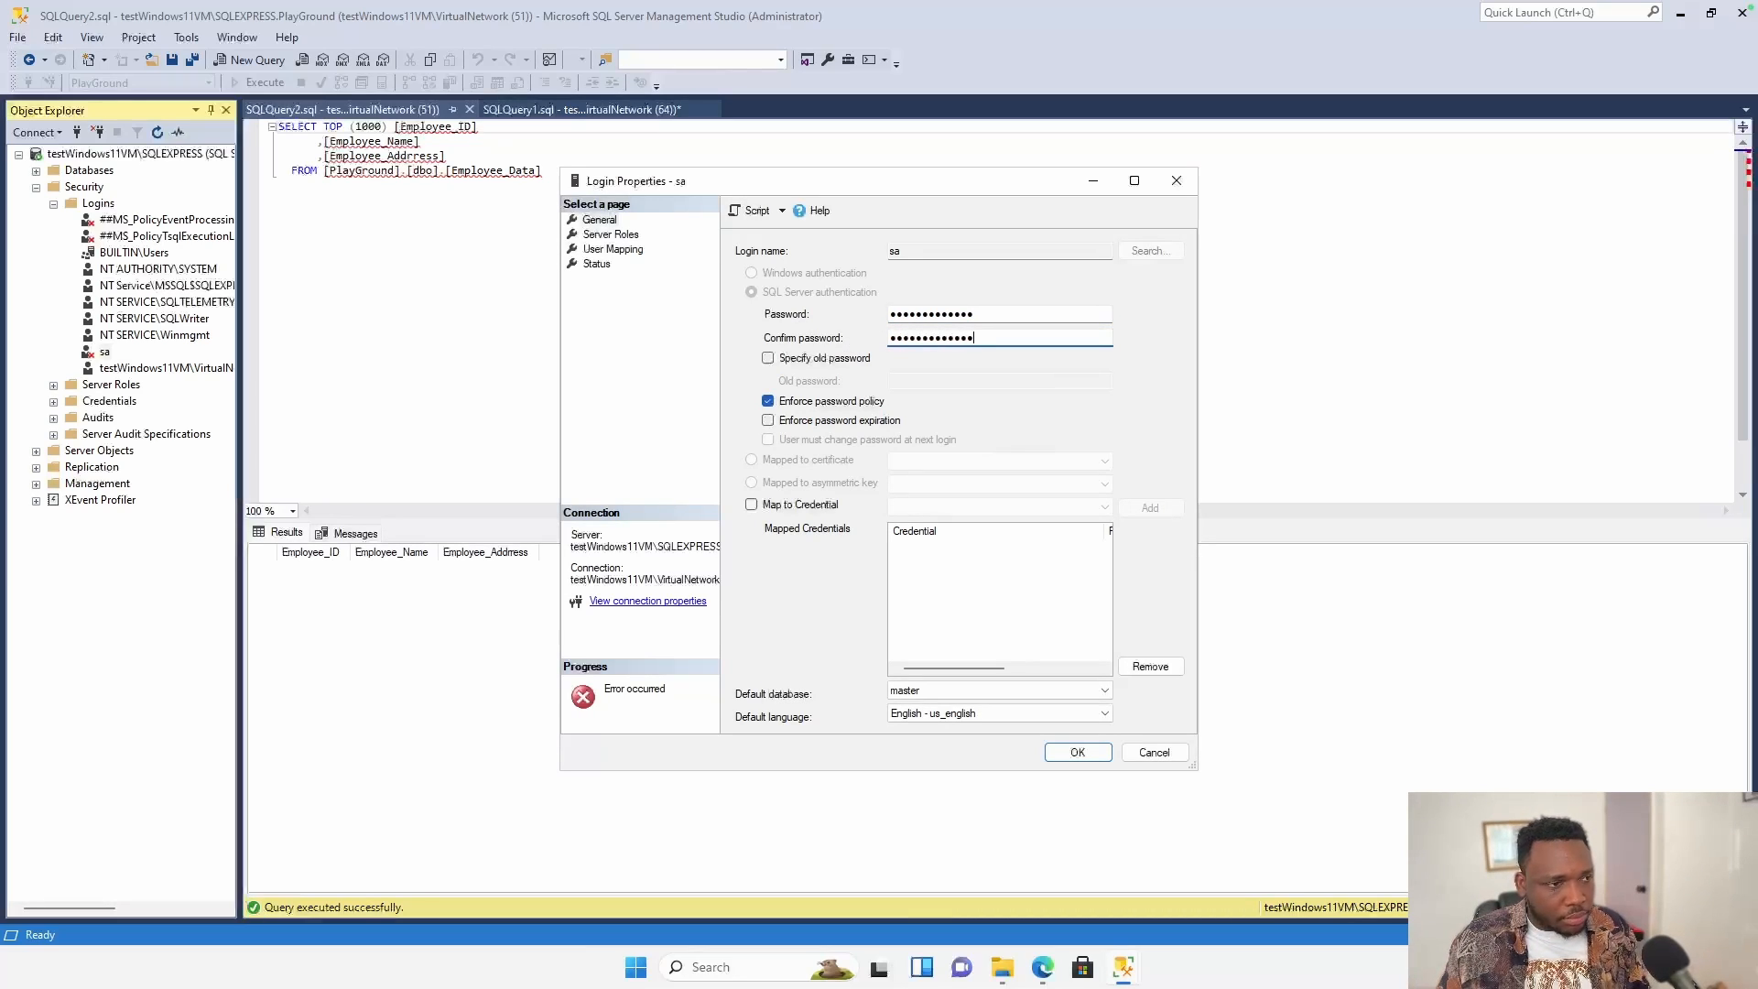
click(1062, 751)
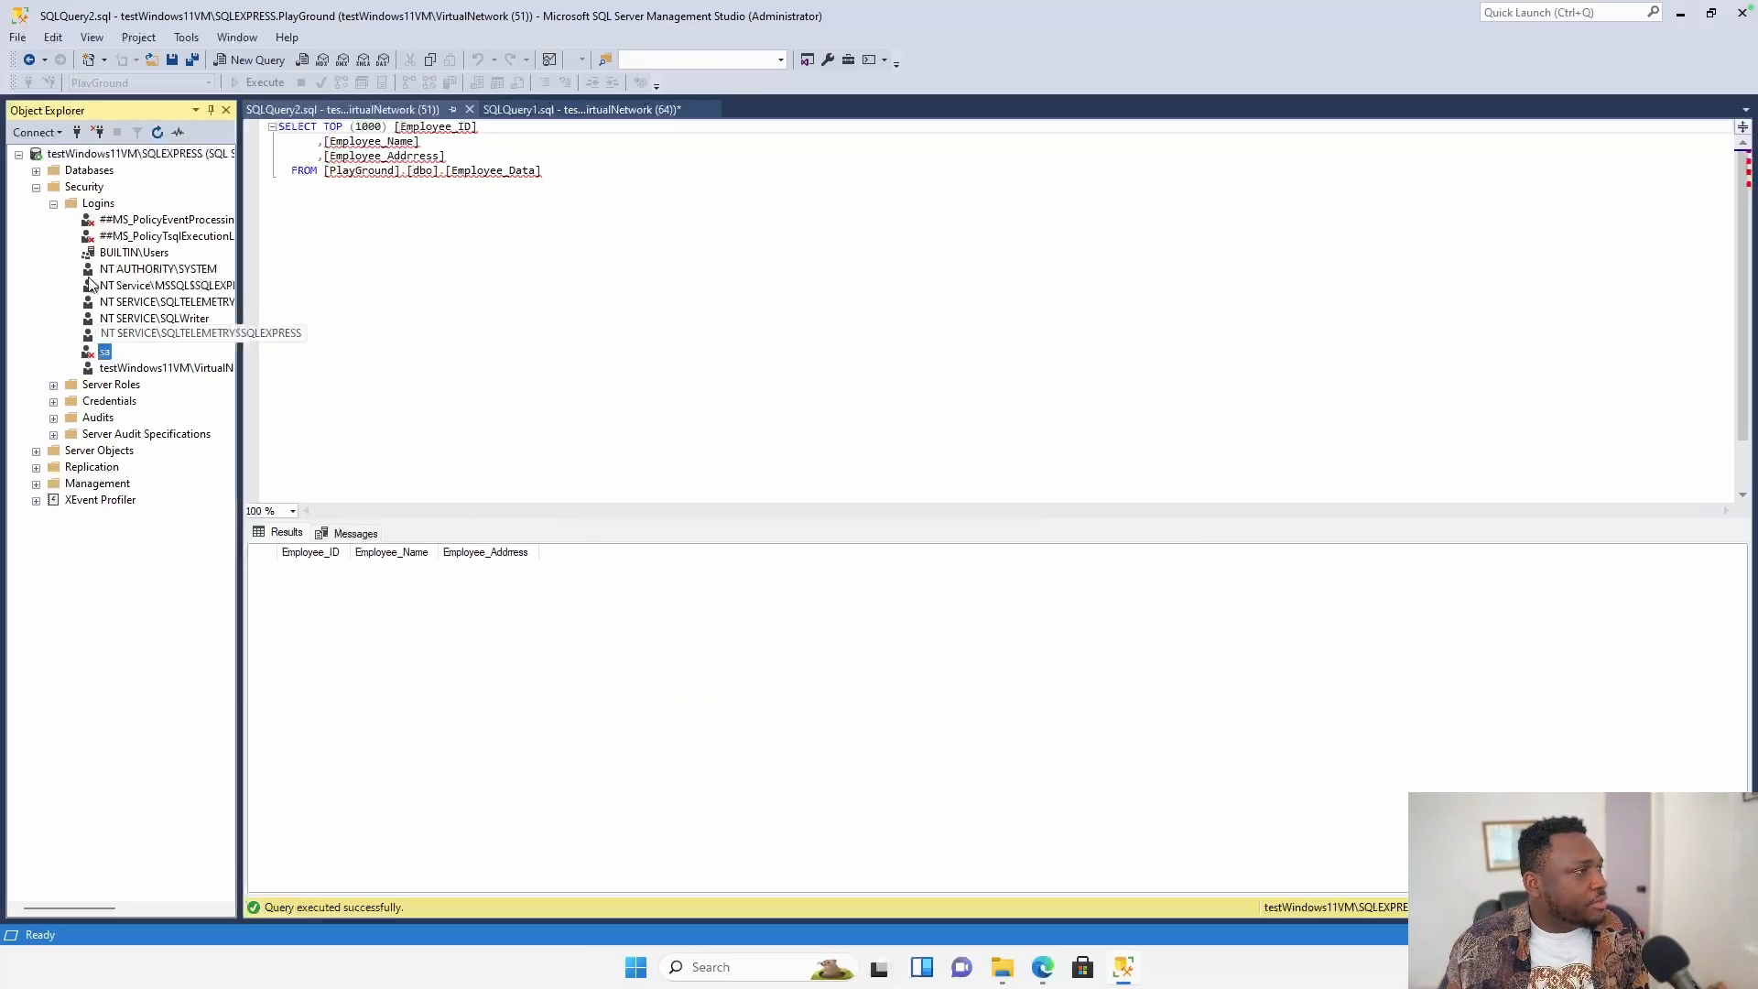
Refresh the Logins list, select sa, and disconnect from the server.
right_click(96, 205)
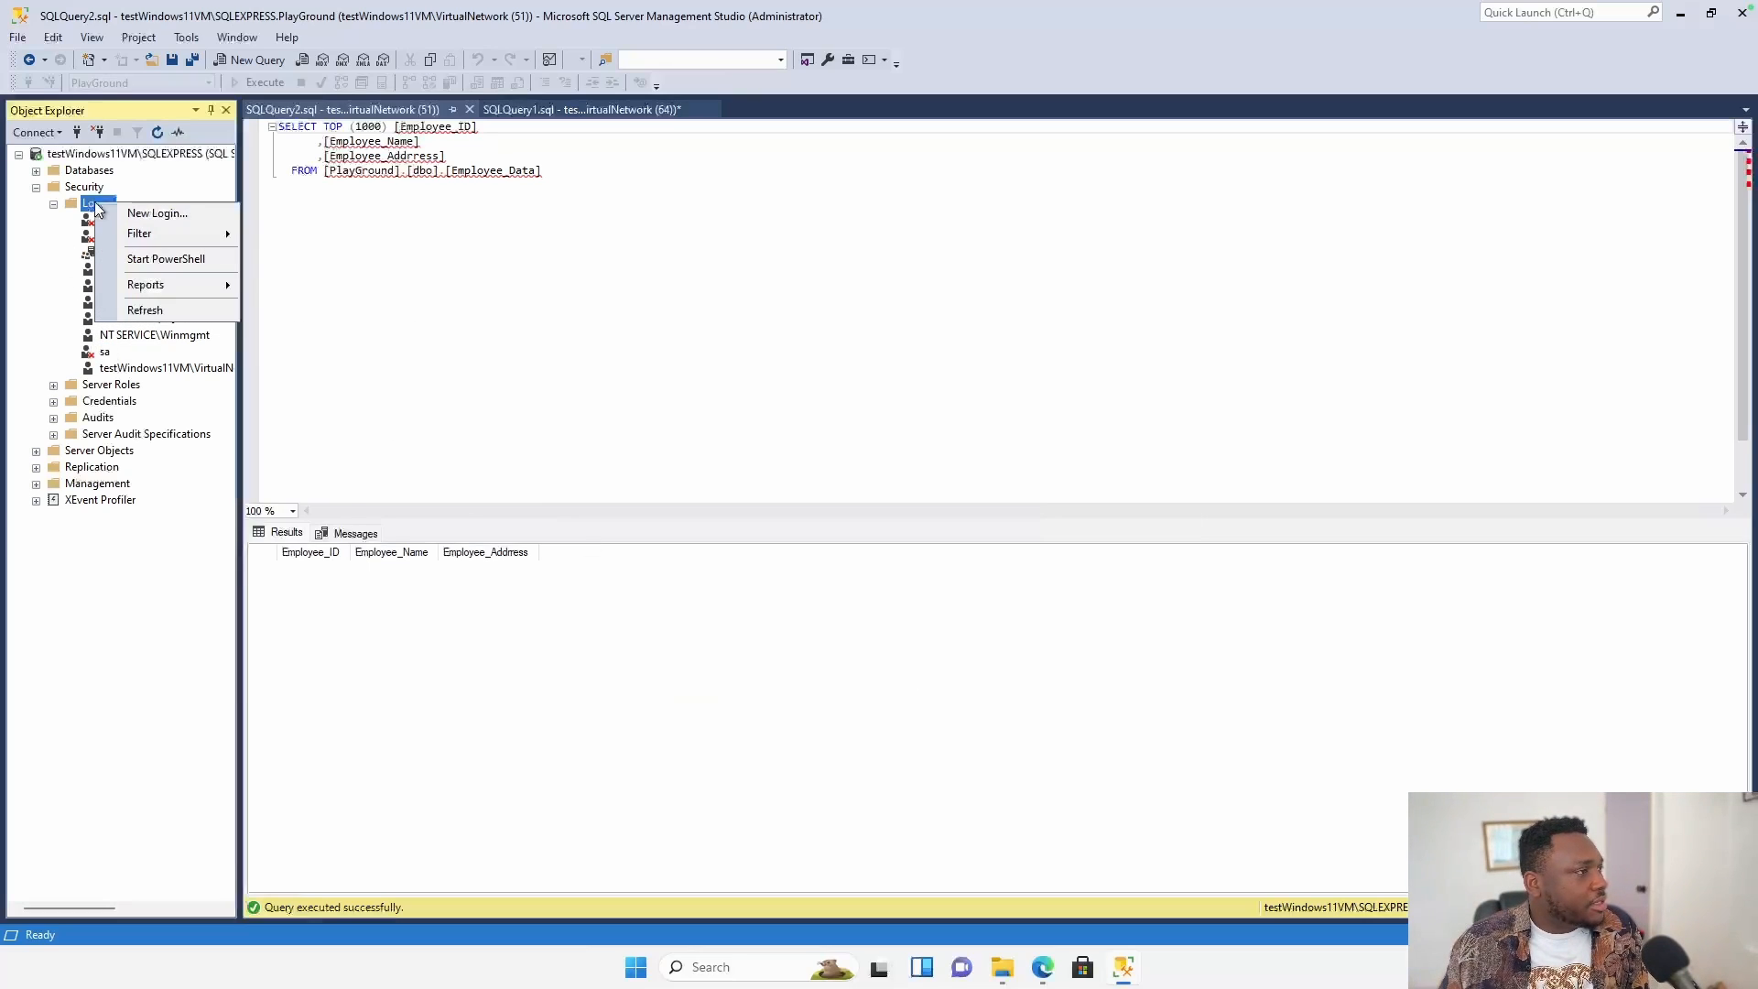
click(171, 315)
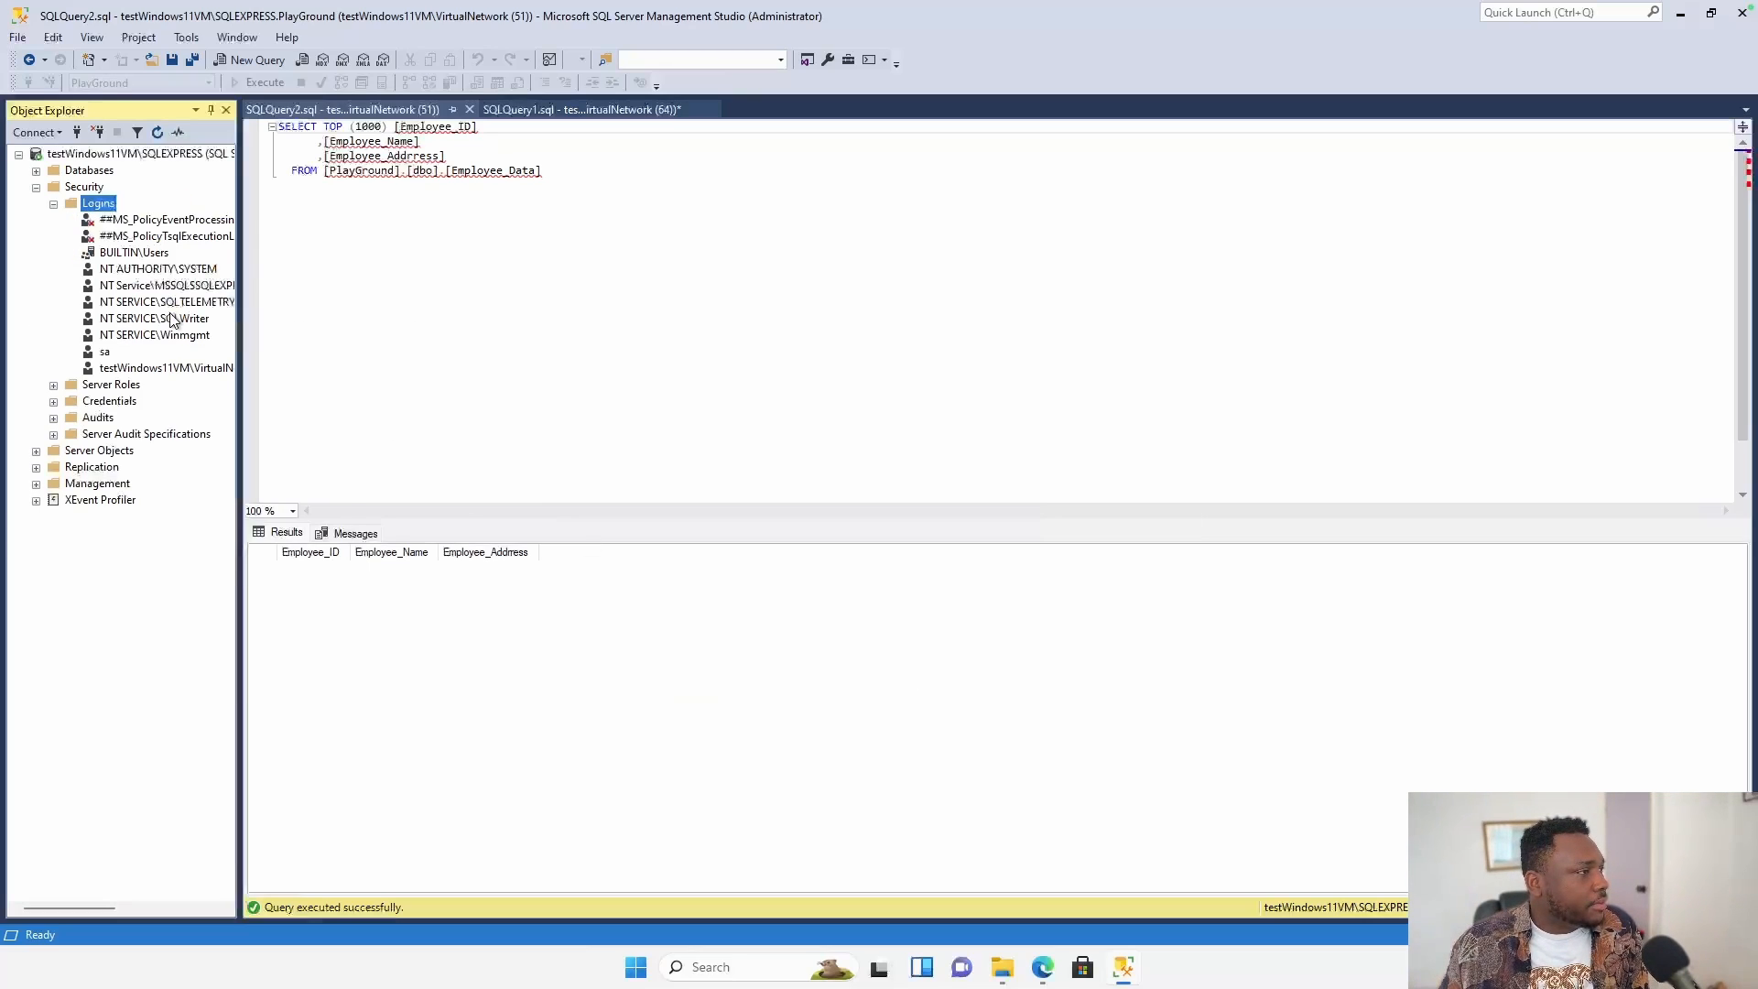
click(102, 352)
click(19, 155)
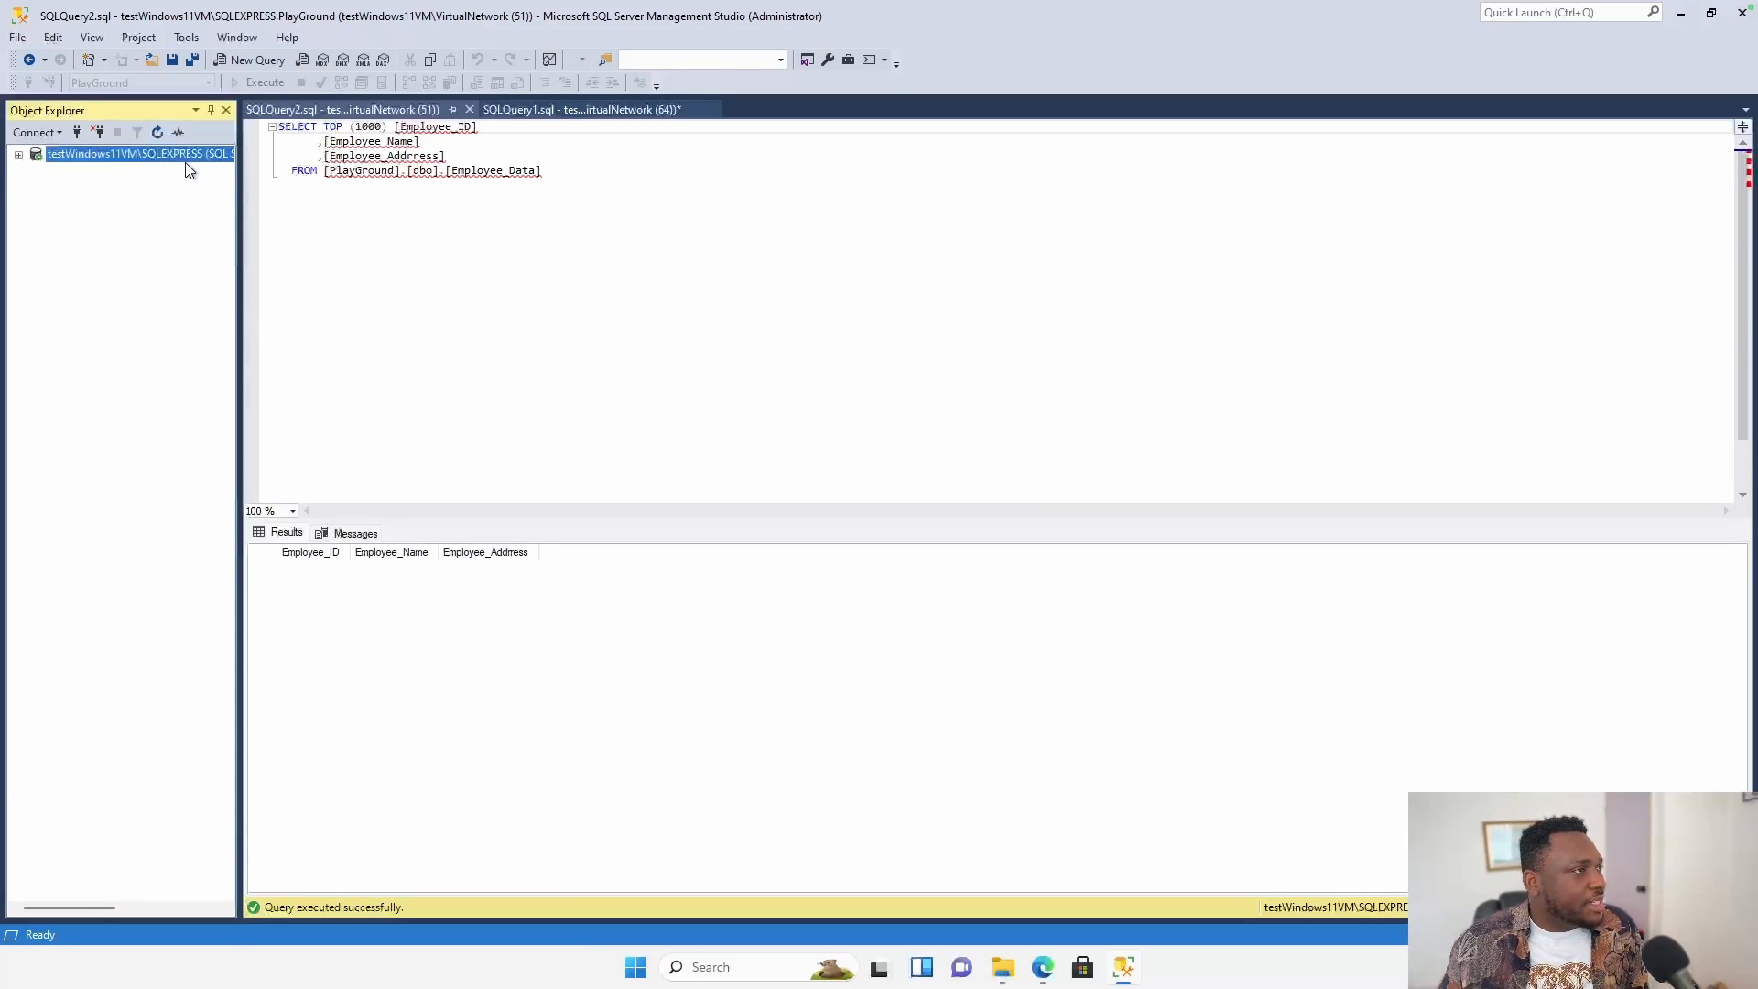
right_click(172, 155)
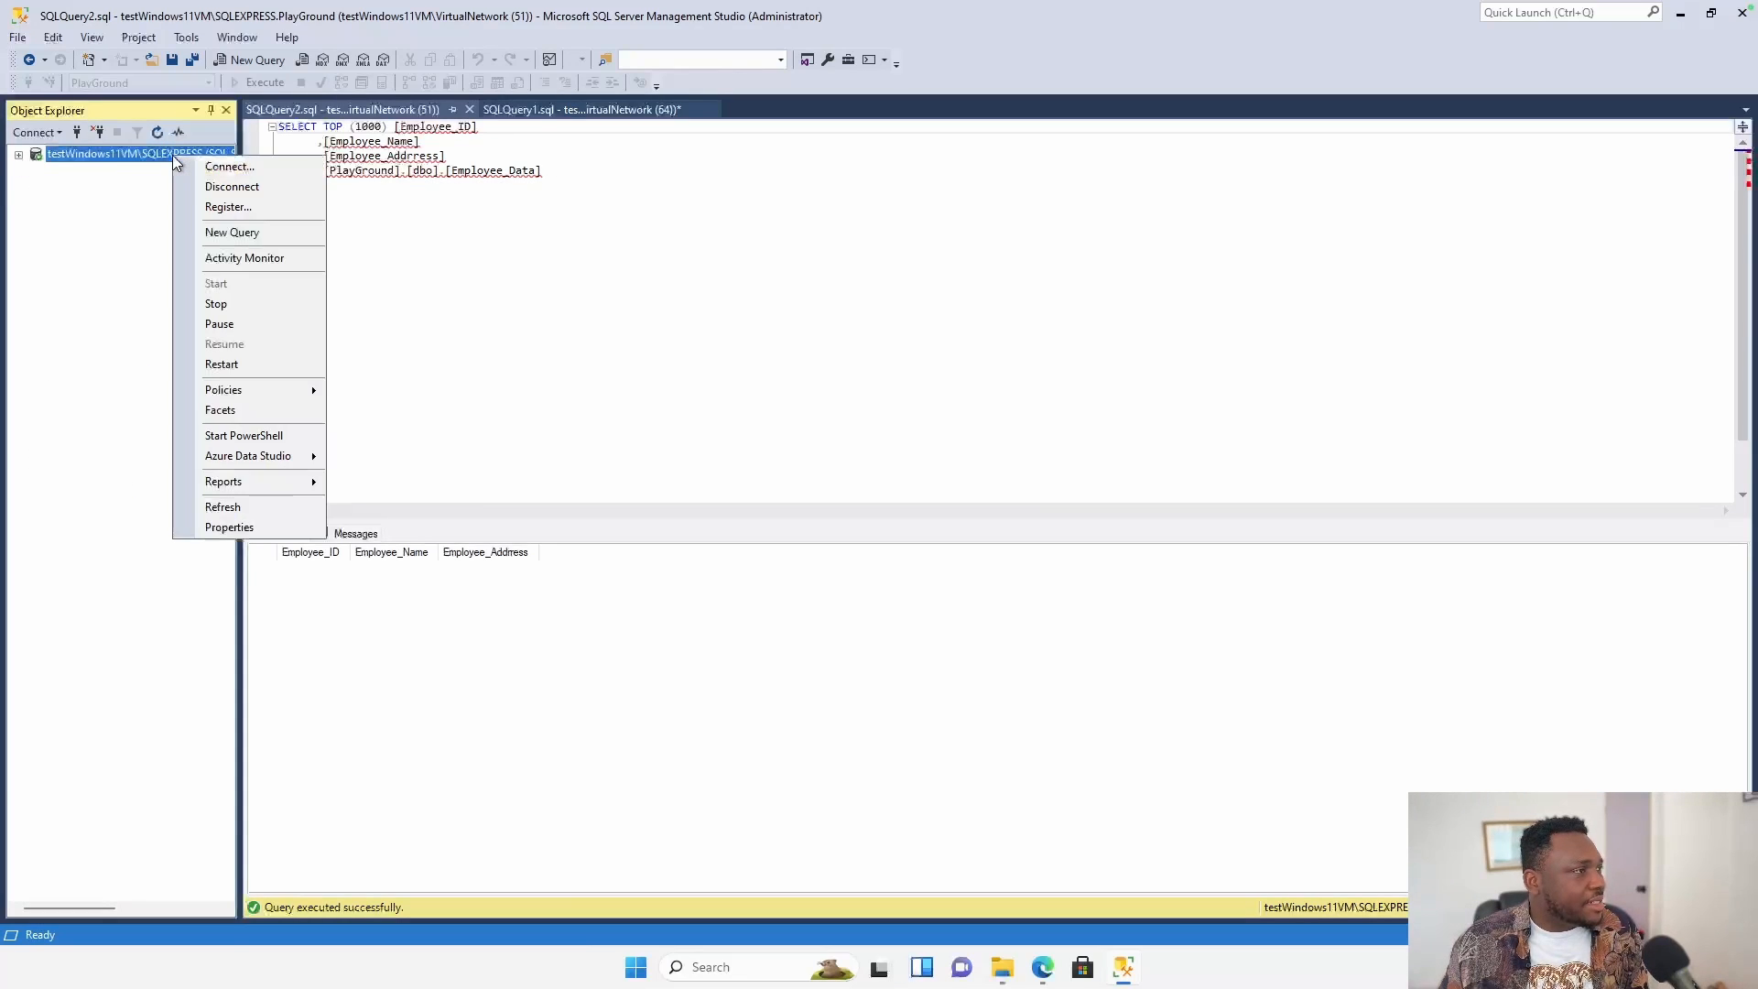
click(232, 186)
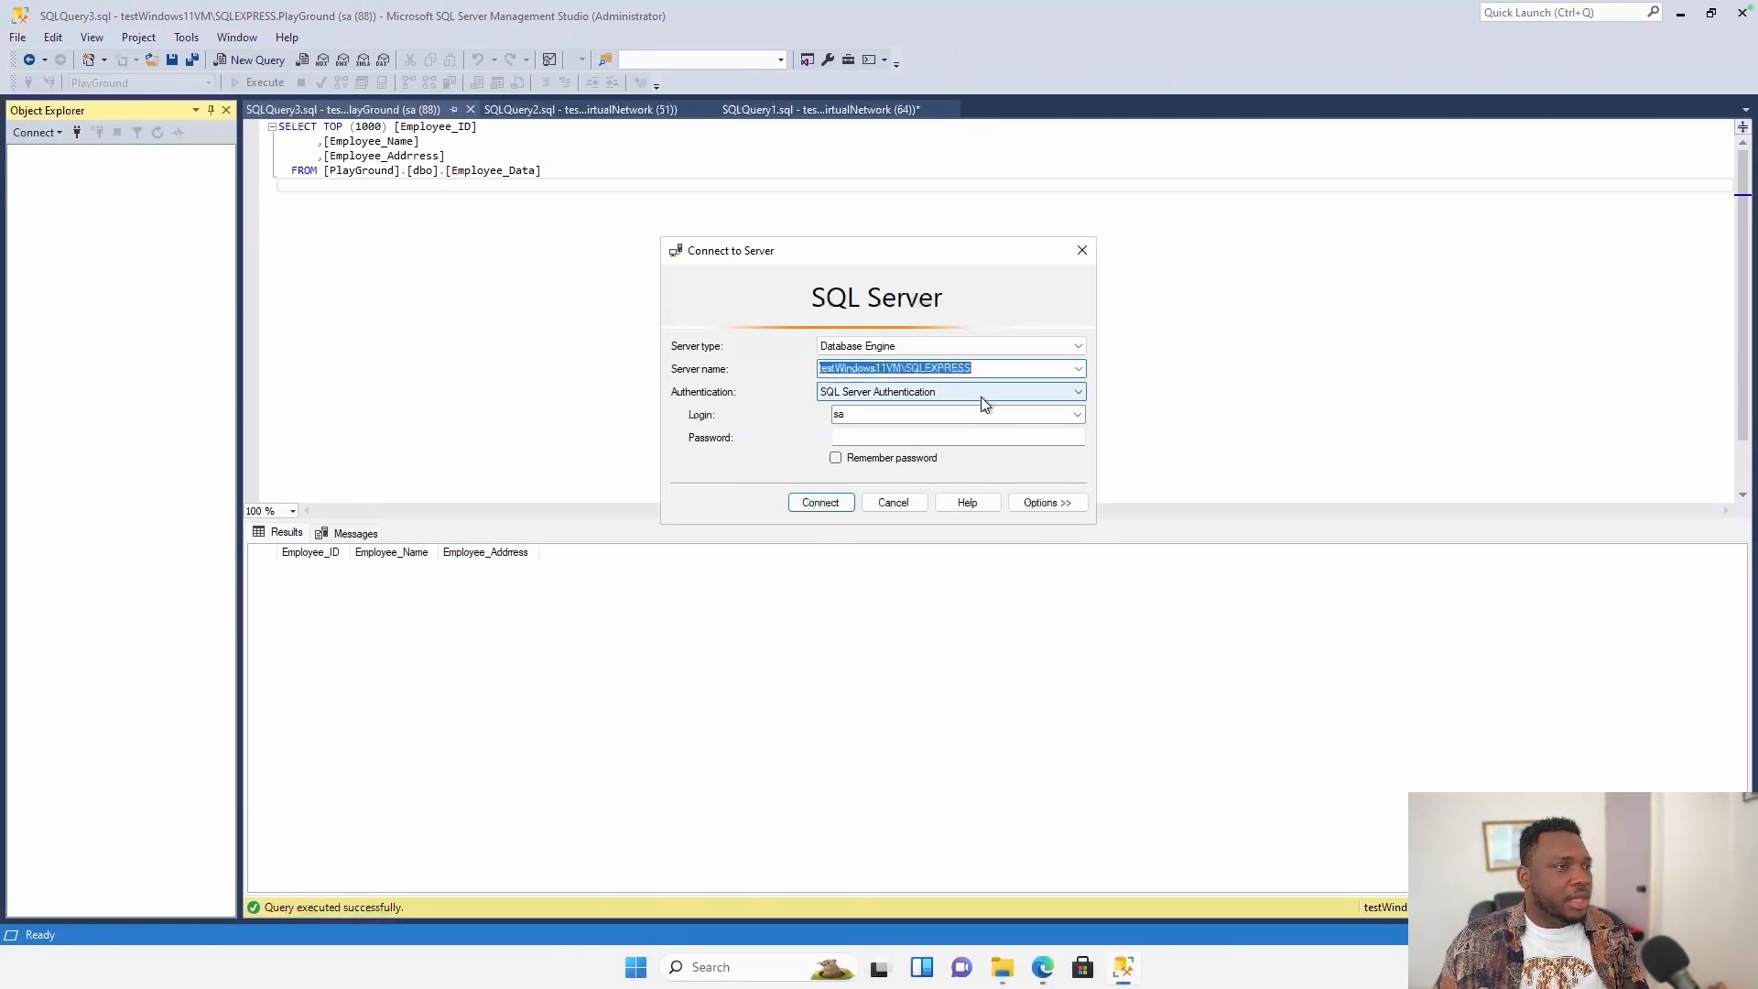
Attempt an sa login, dismiss the login-failed error, and reconnect with Windows Authentication.
click(870, 436)
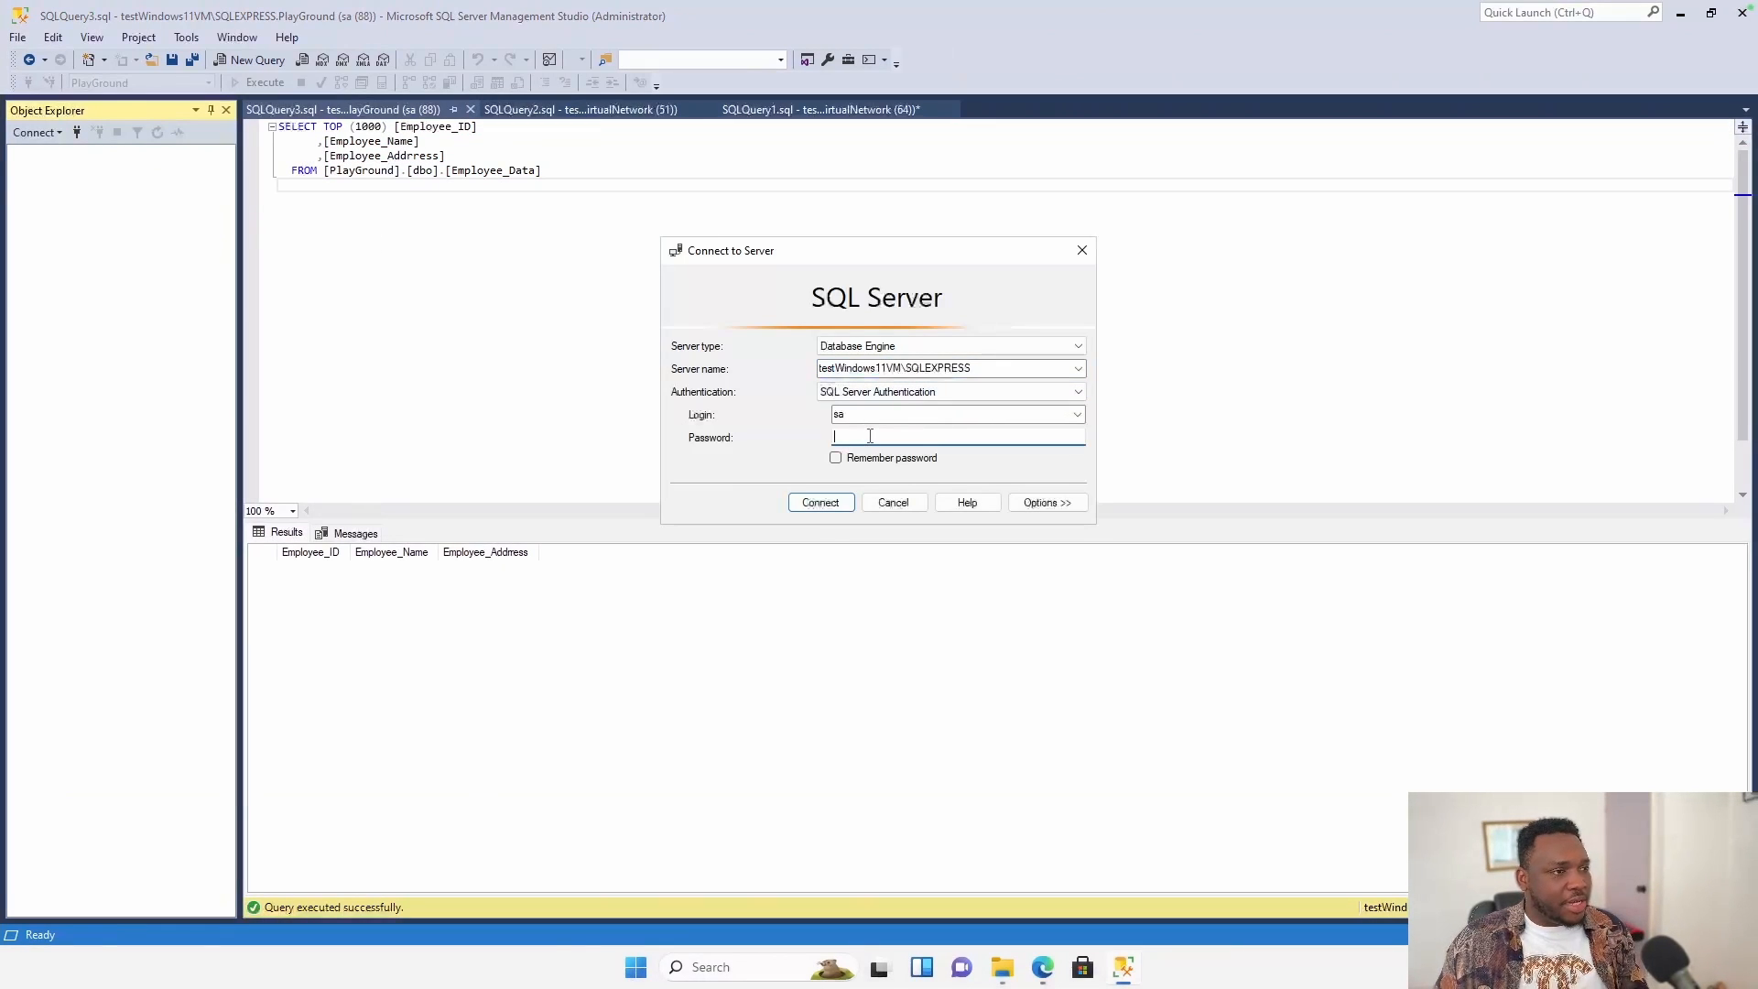
text(******)
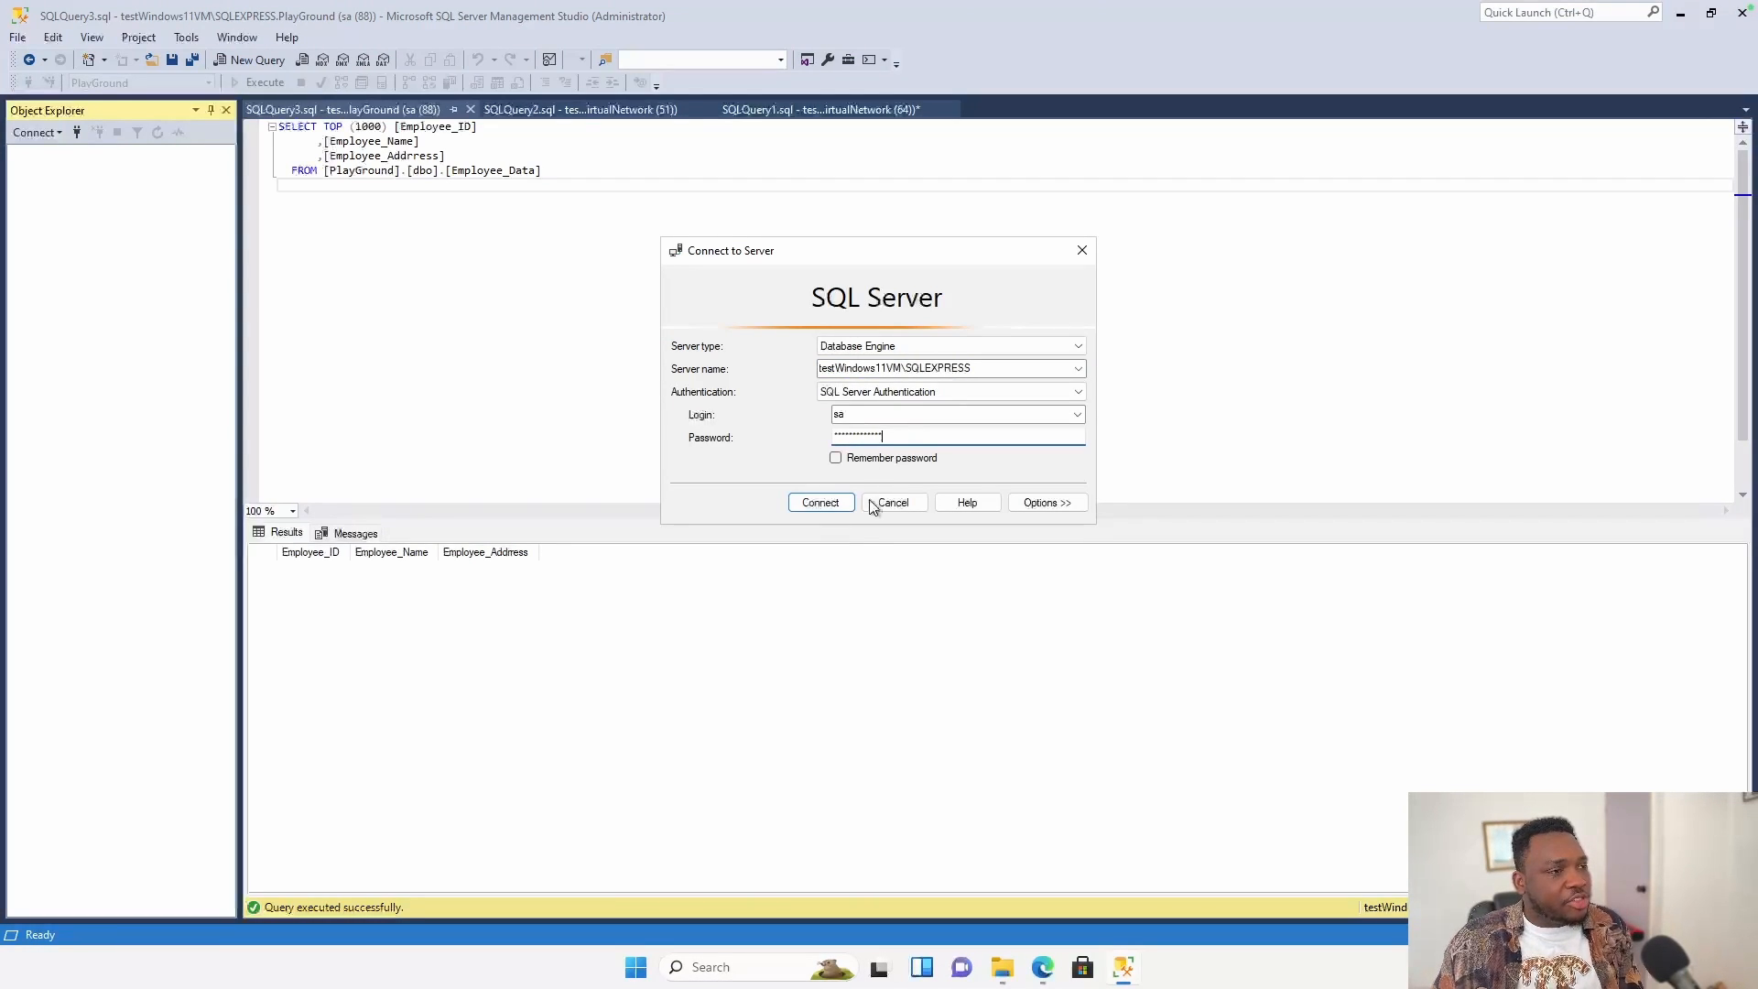
click(822, 503)
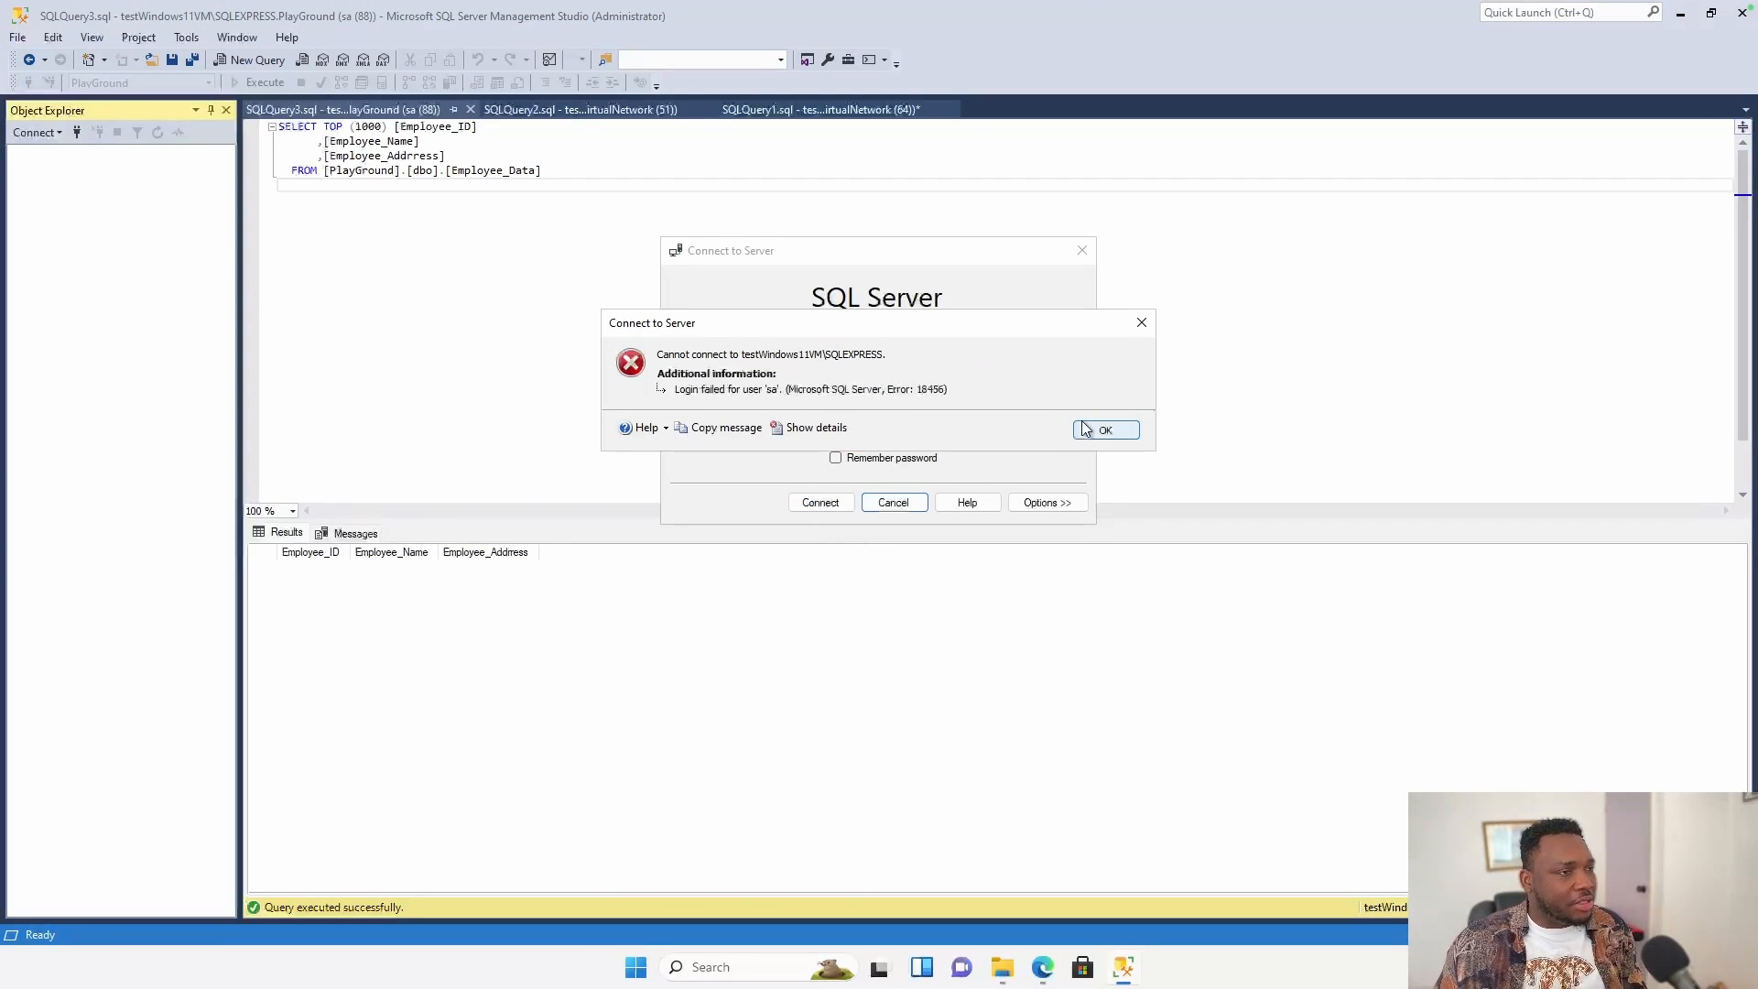
click(1090, 433)
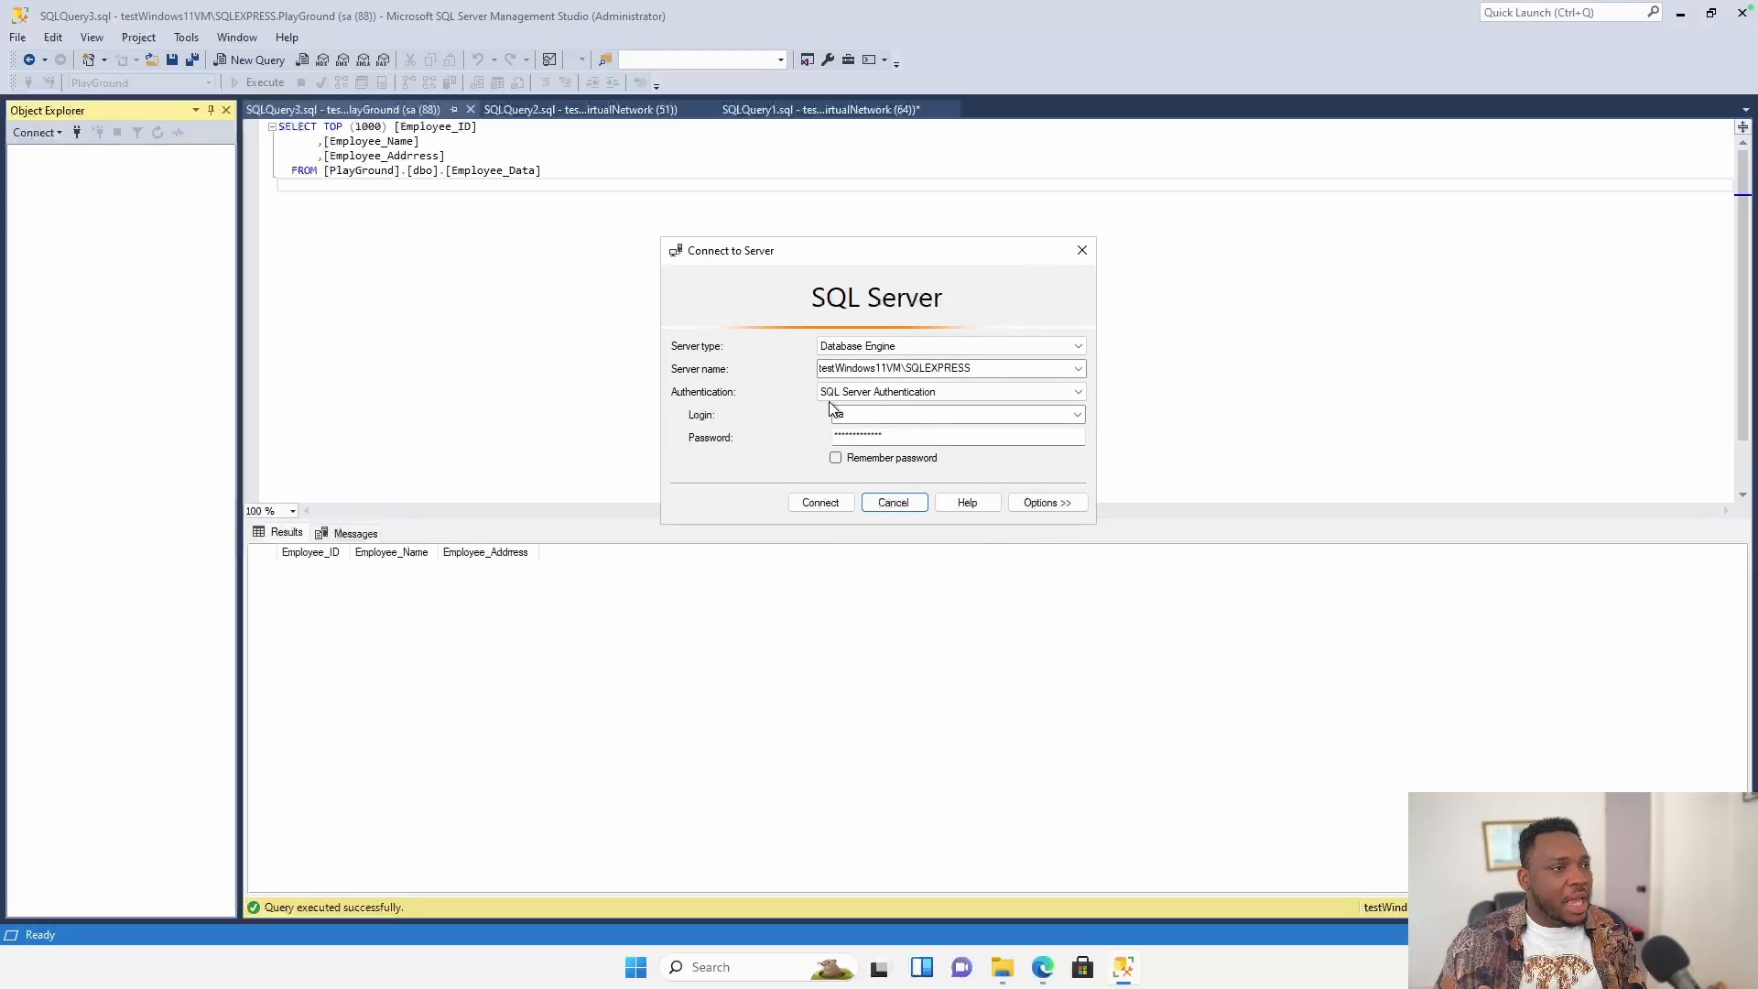
click(1025, 393)
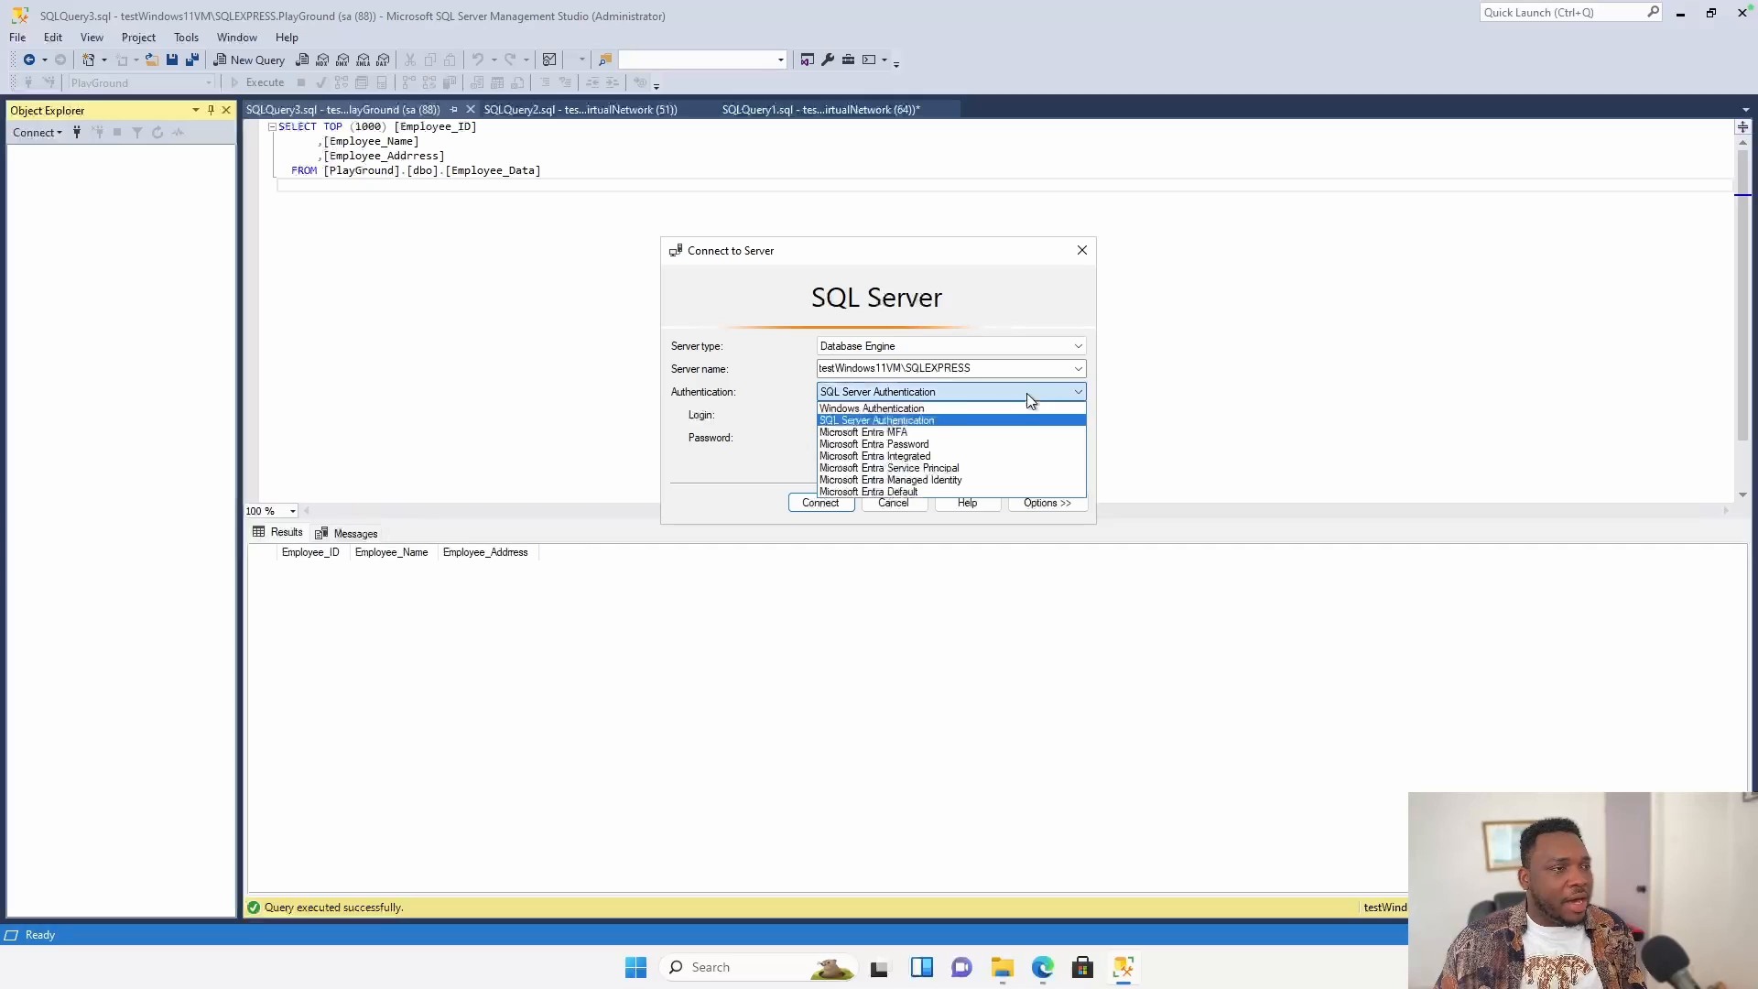
click(927, 408)
click(835, 505)
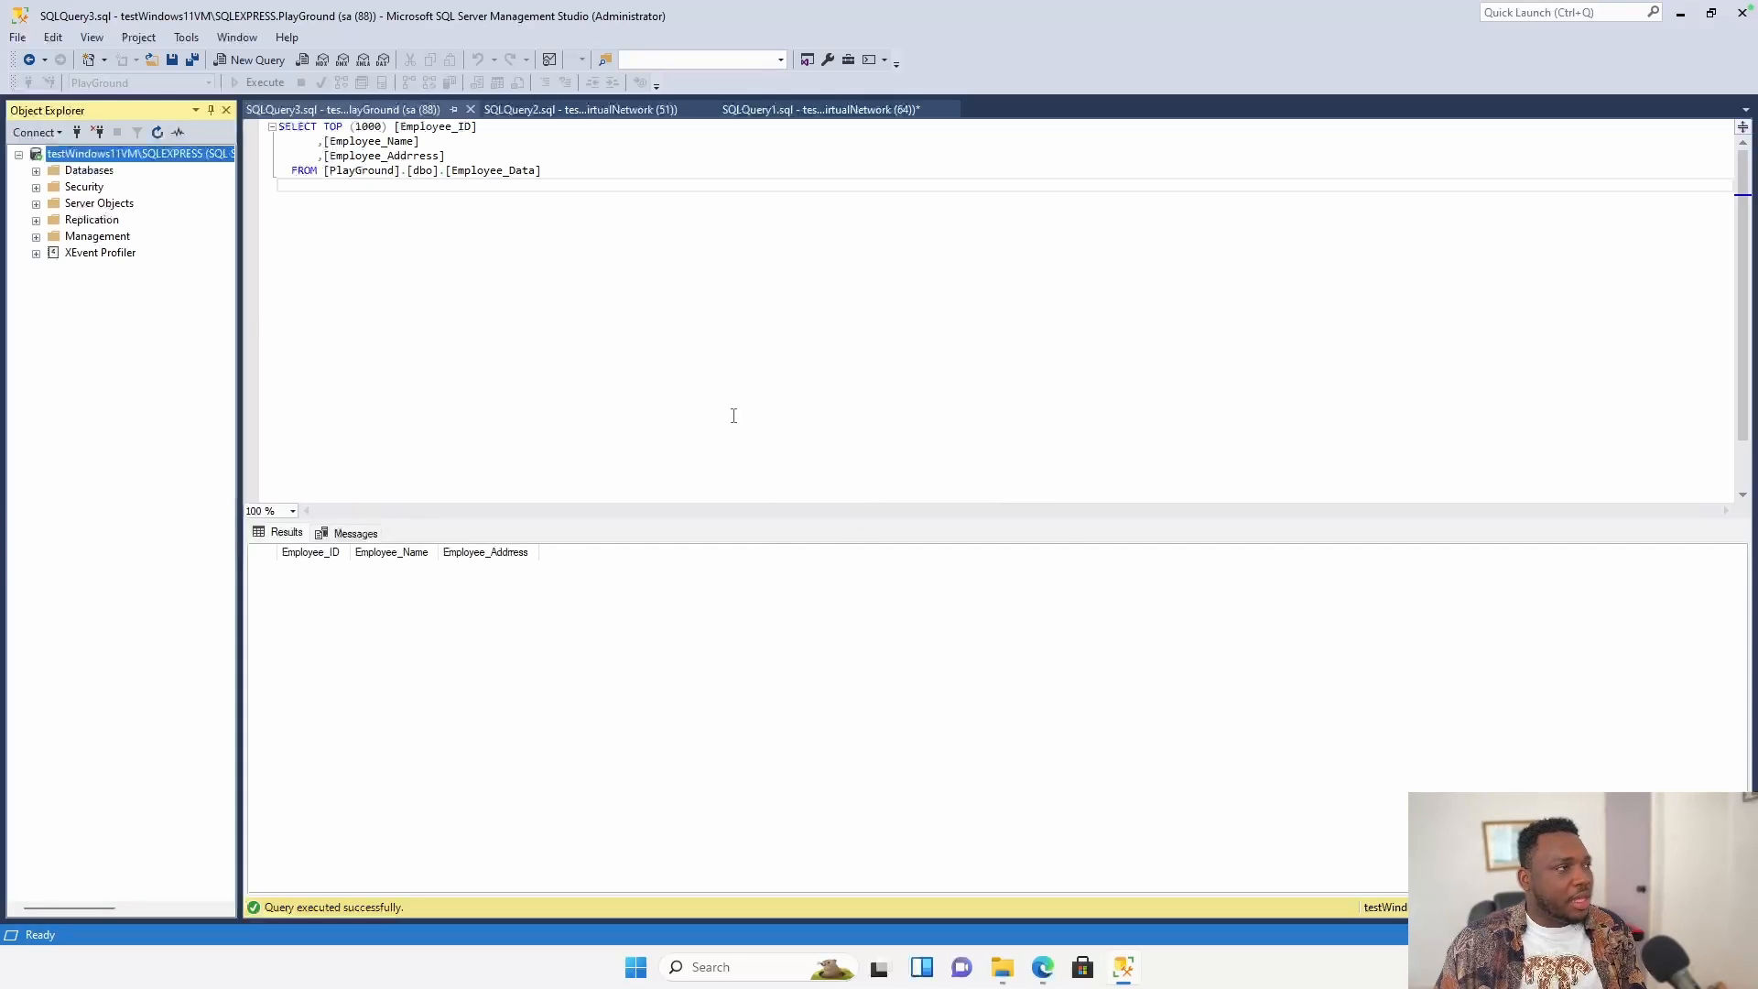
Set the server's Security authentication to SQL Server and Windows Authentication mode.
right_click(191, 158)
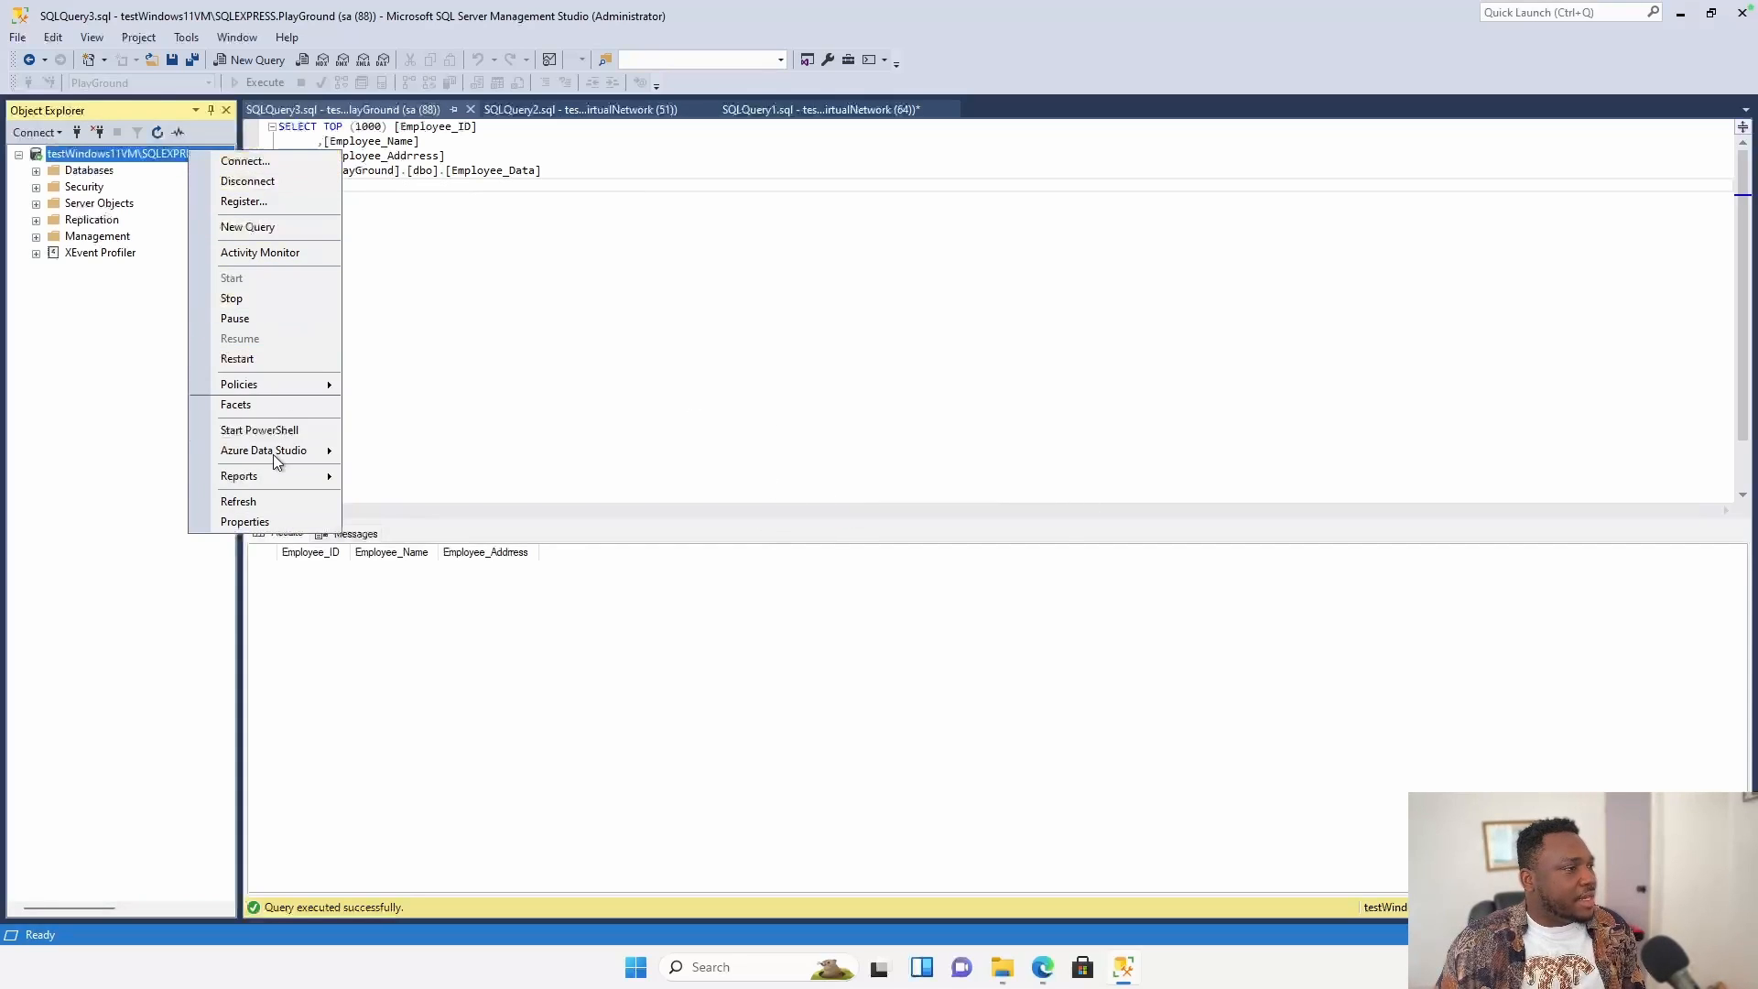
click(243, 522)
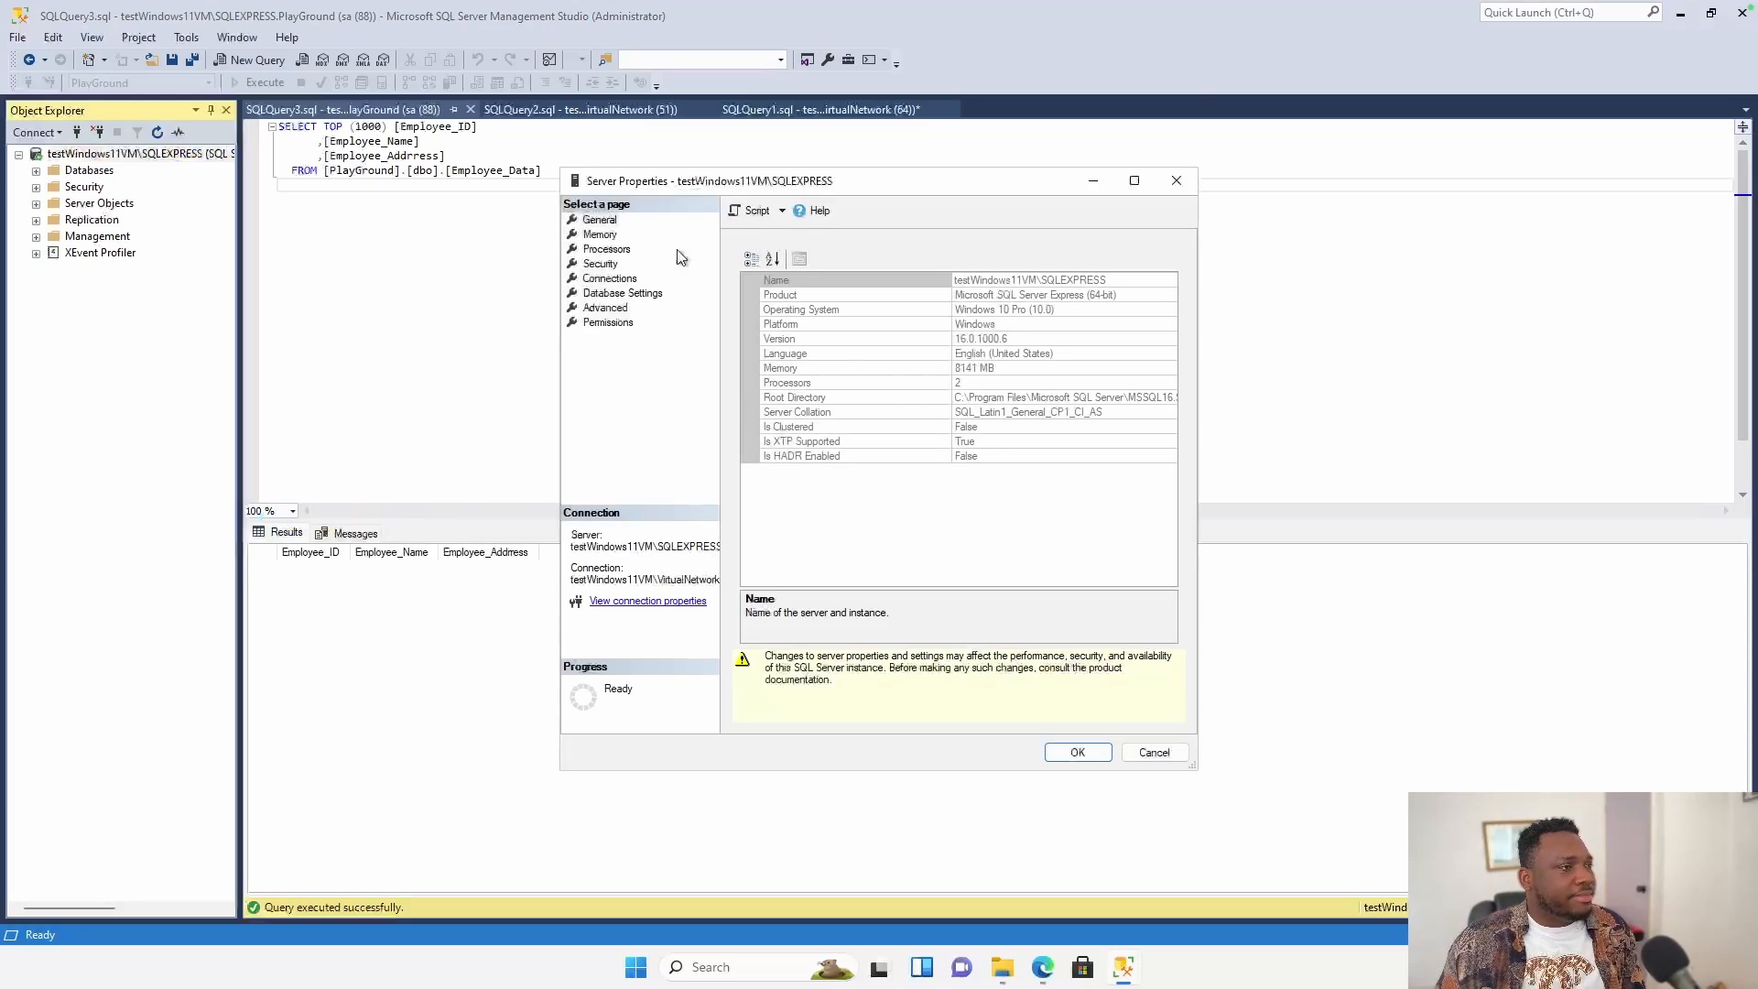
click(604, 264)
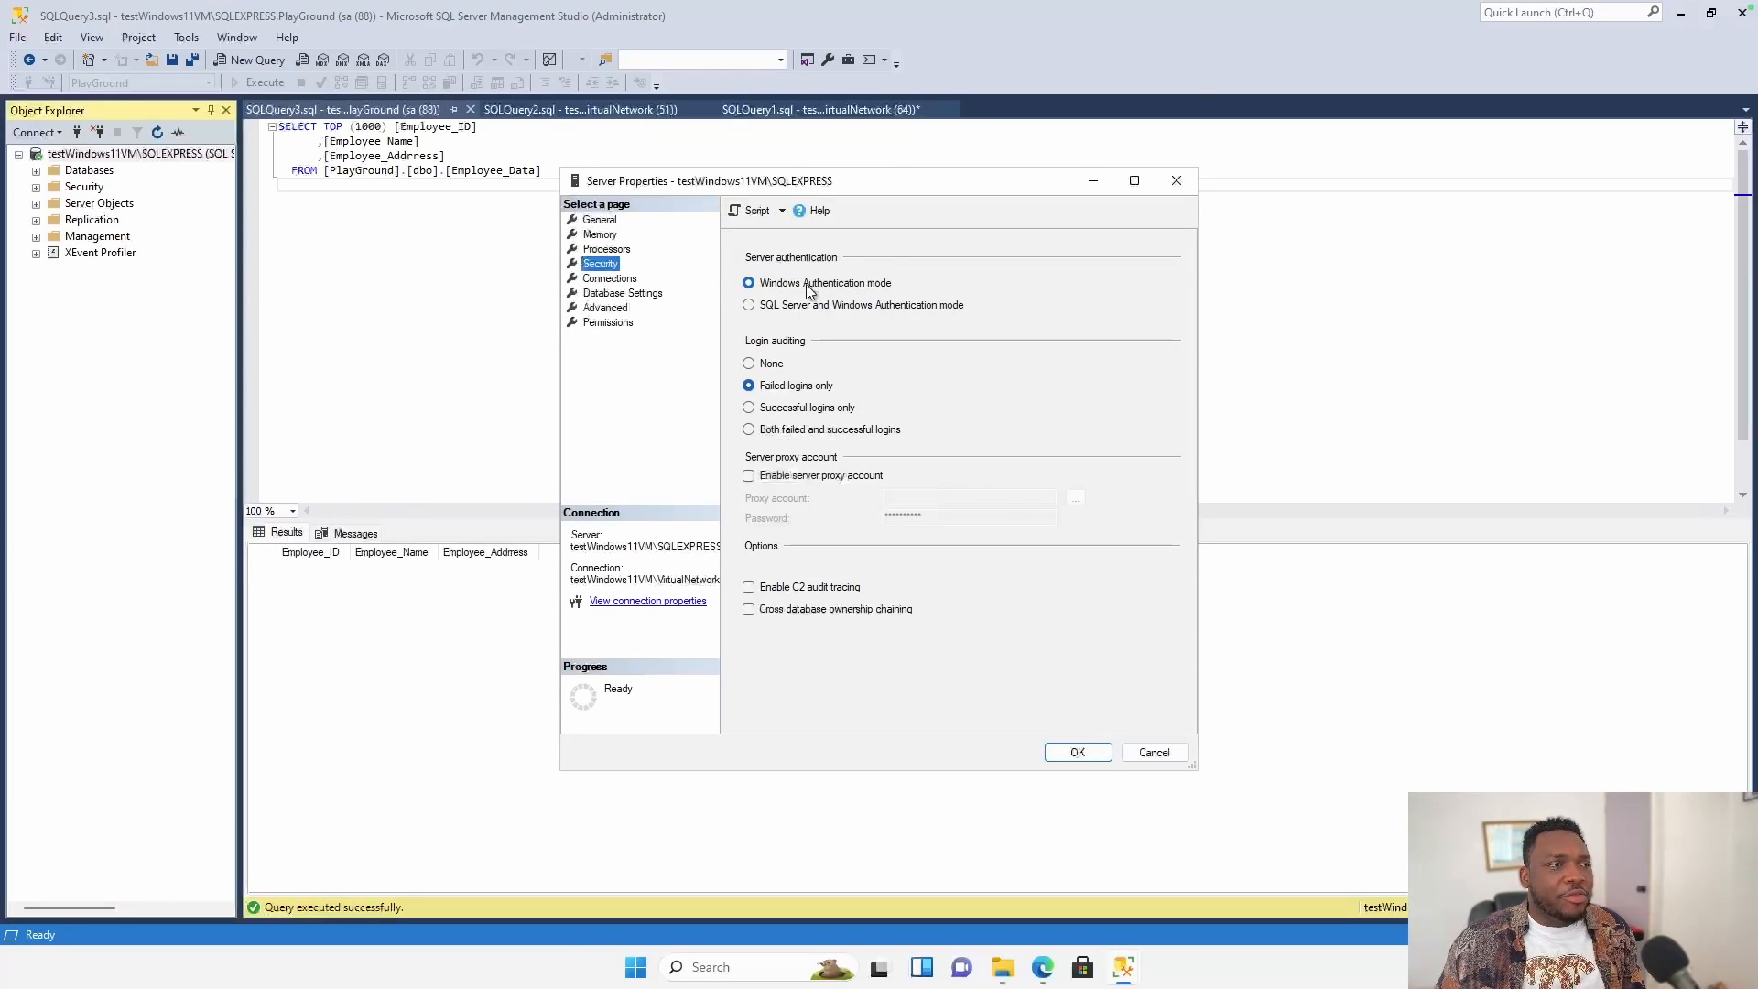
click(749, 306)
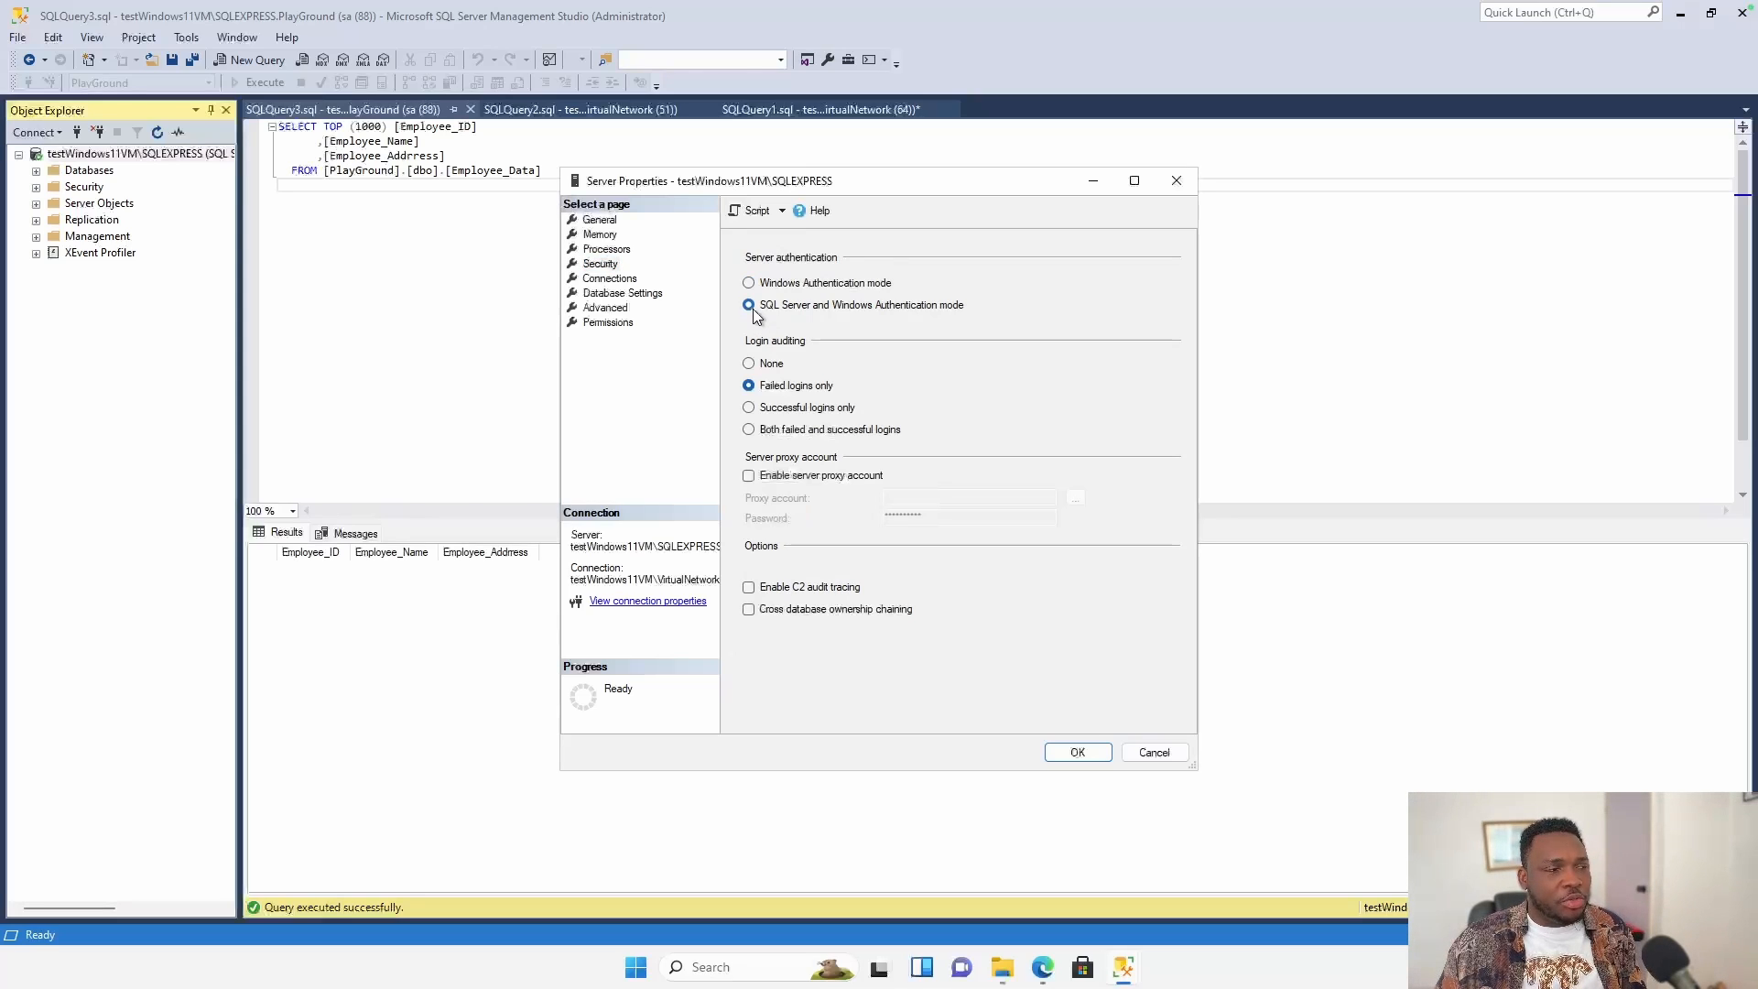
click(1083, 753)
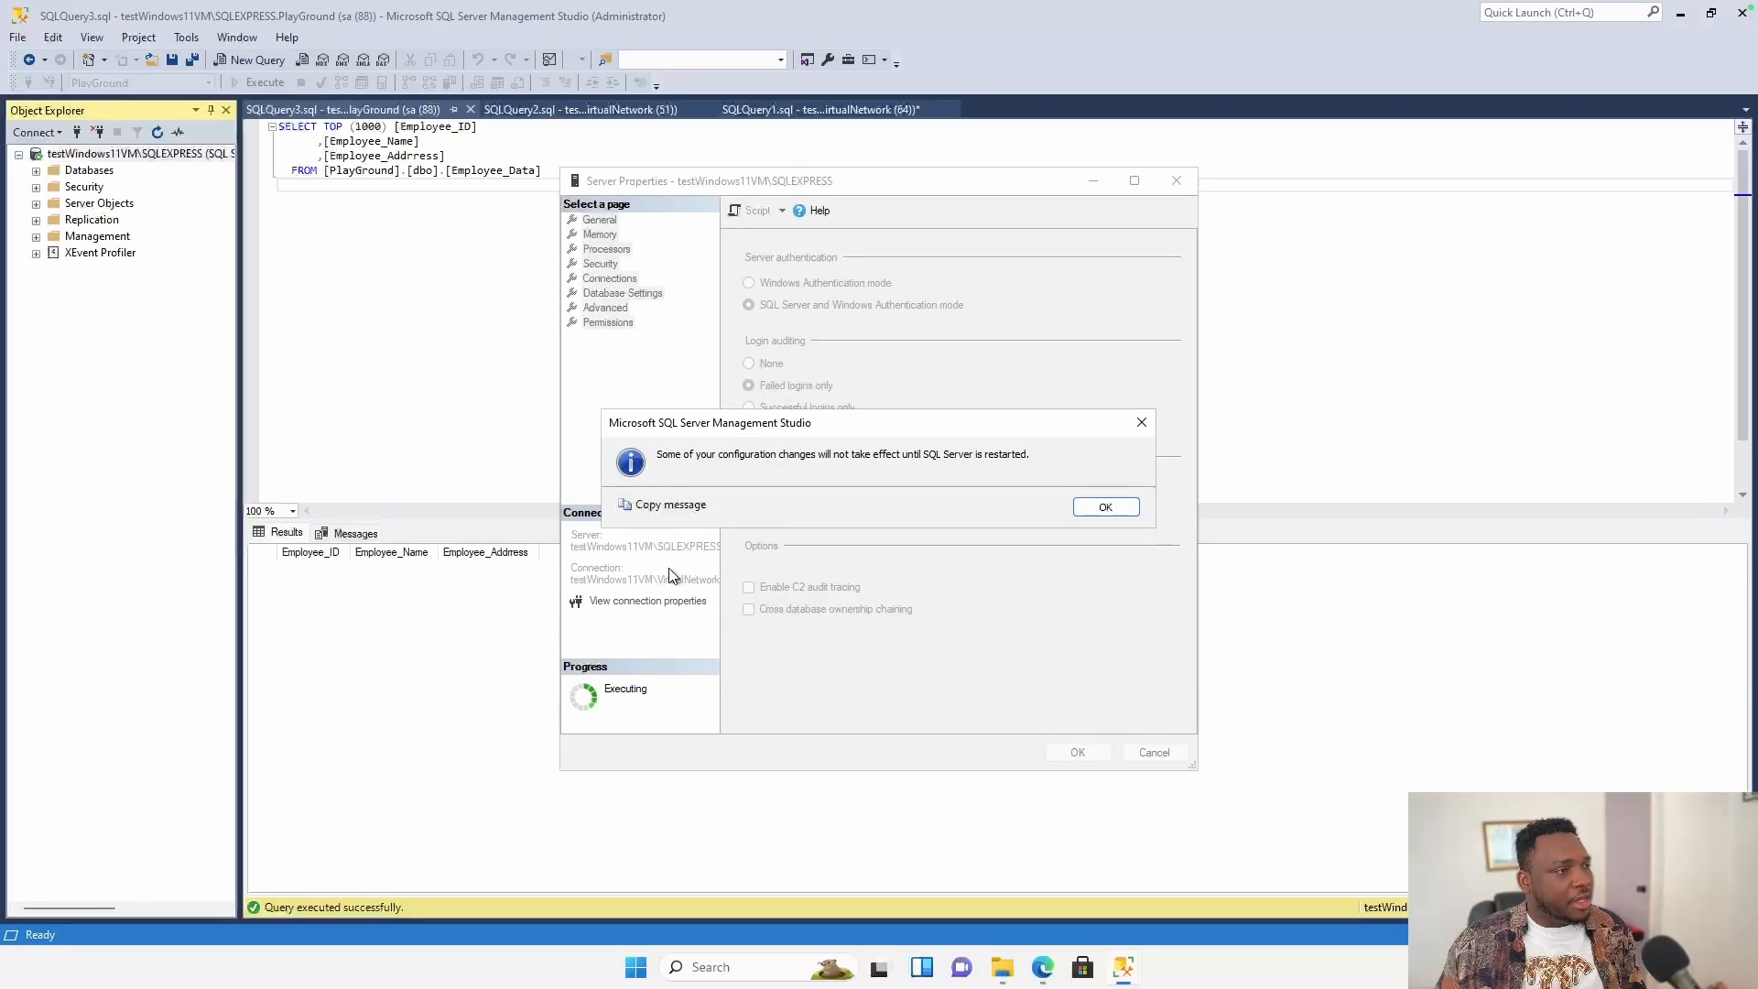
click(1105, 506)
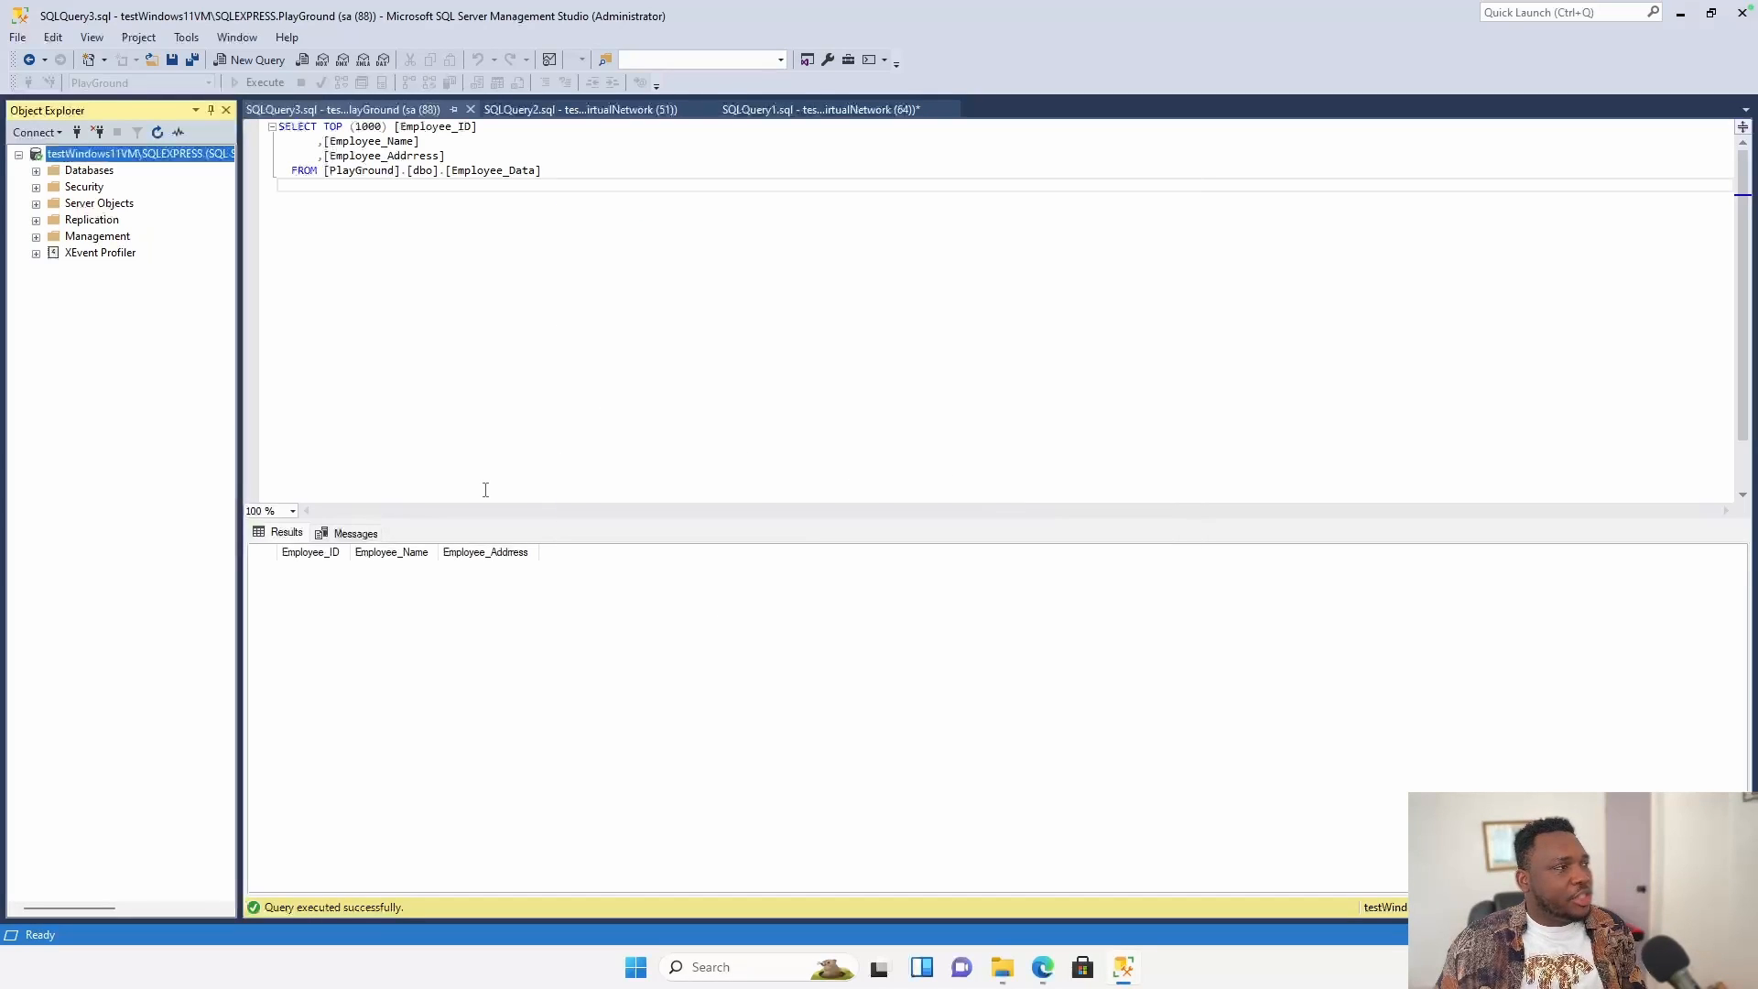
Restart the MSSQL$SQLEXPRESS service and confirm the restart.
right_click(158, 156)
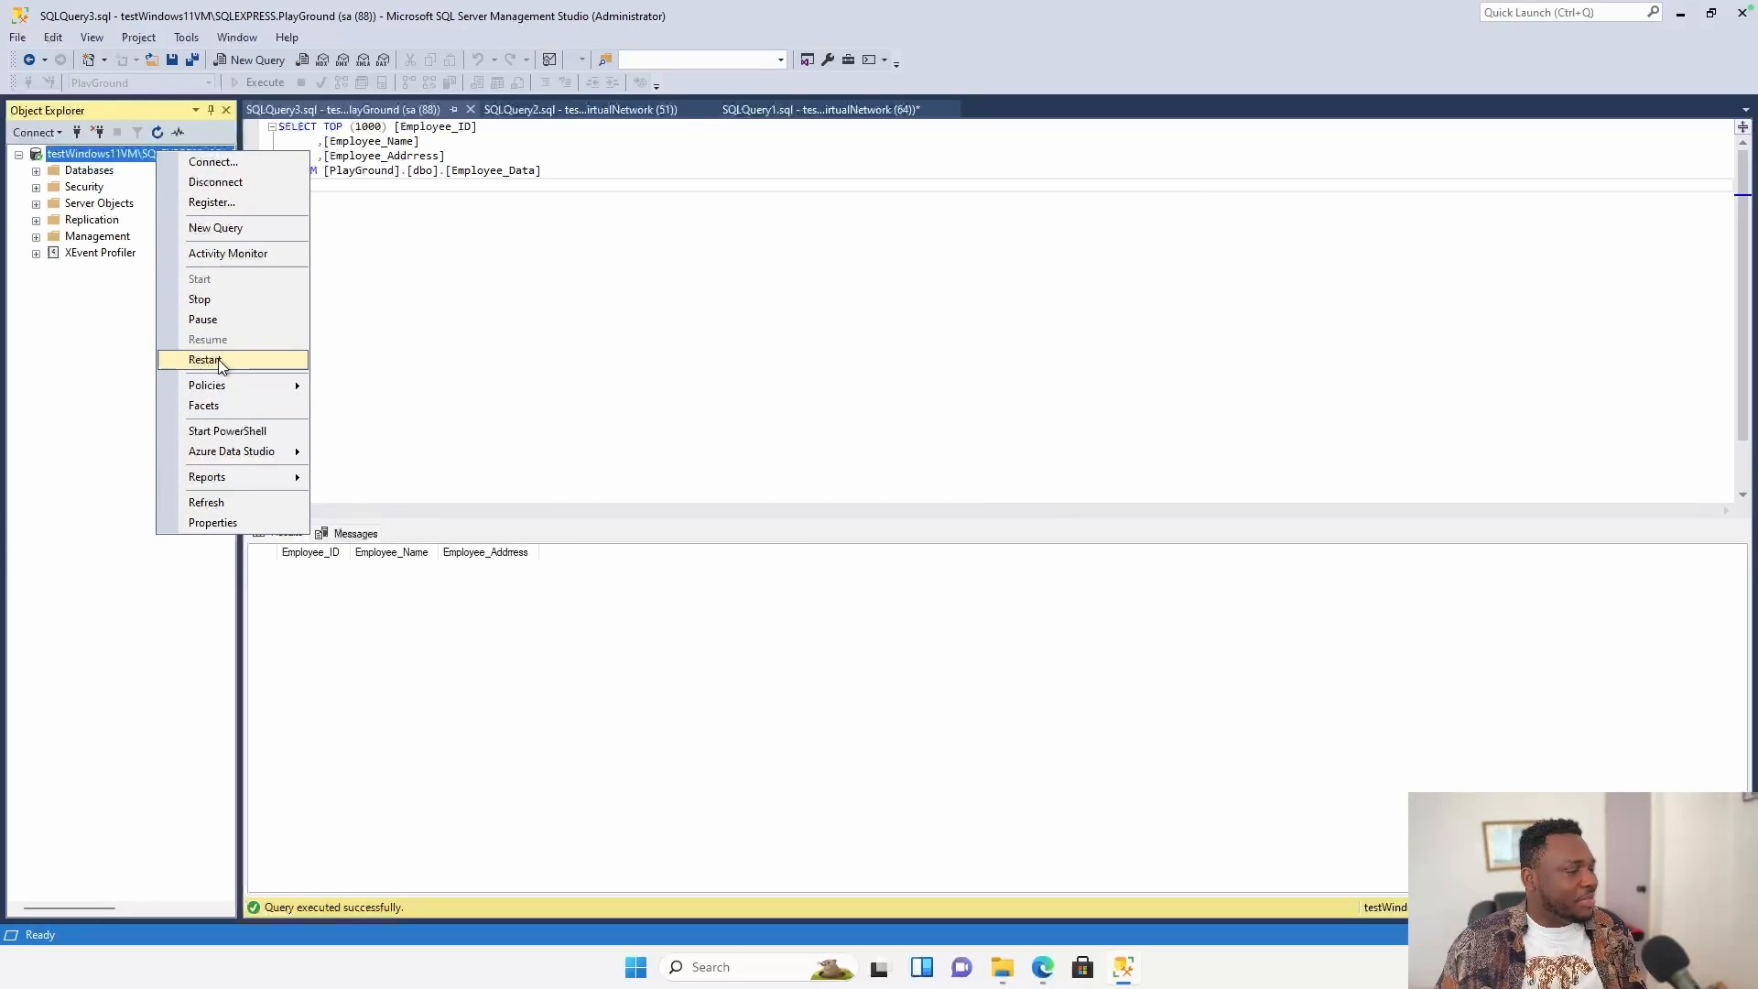
click(231, 361)
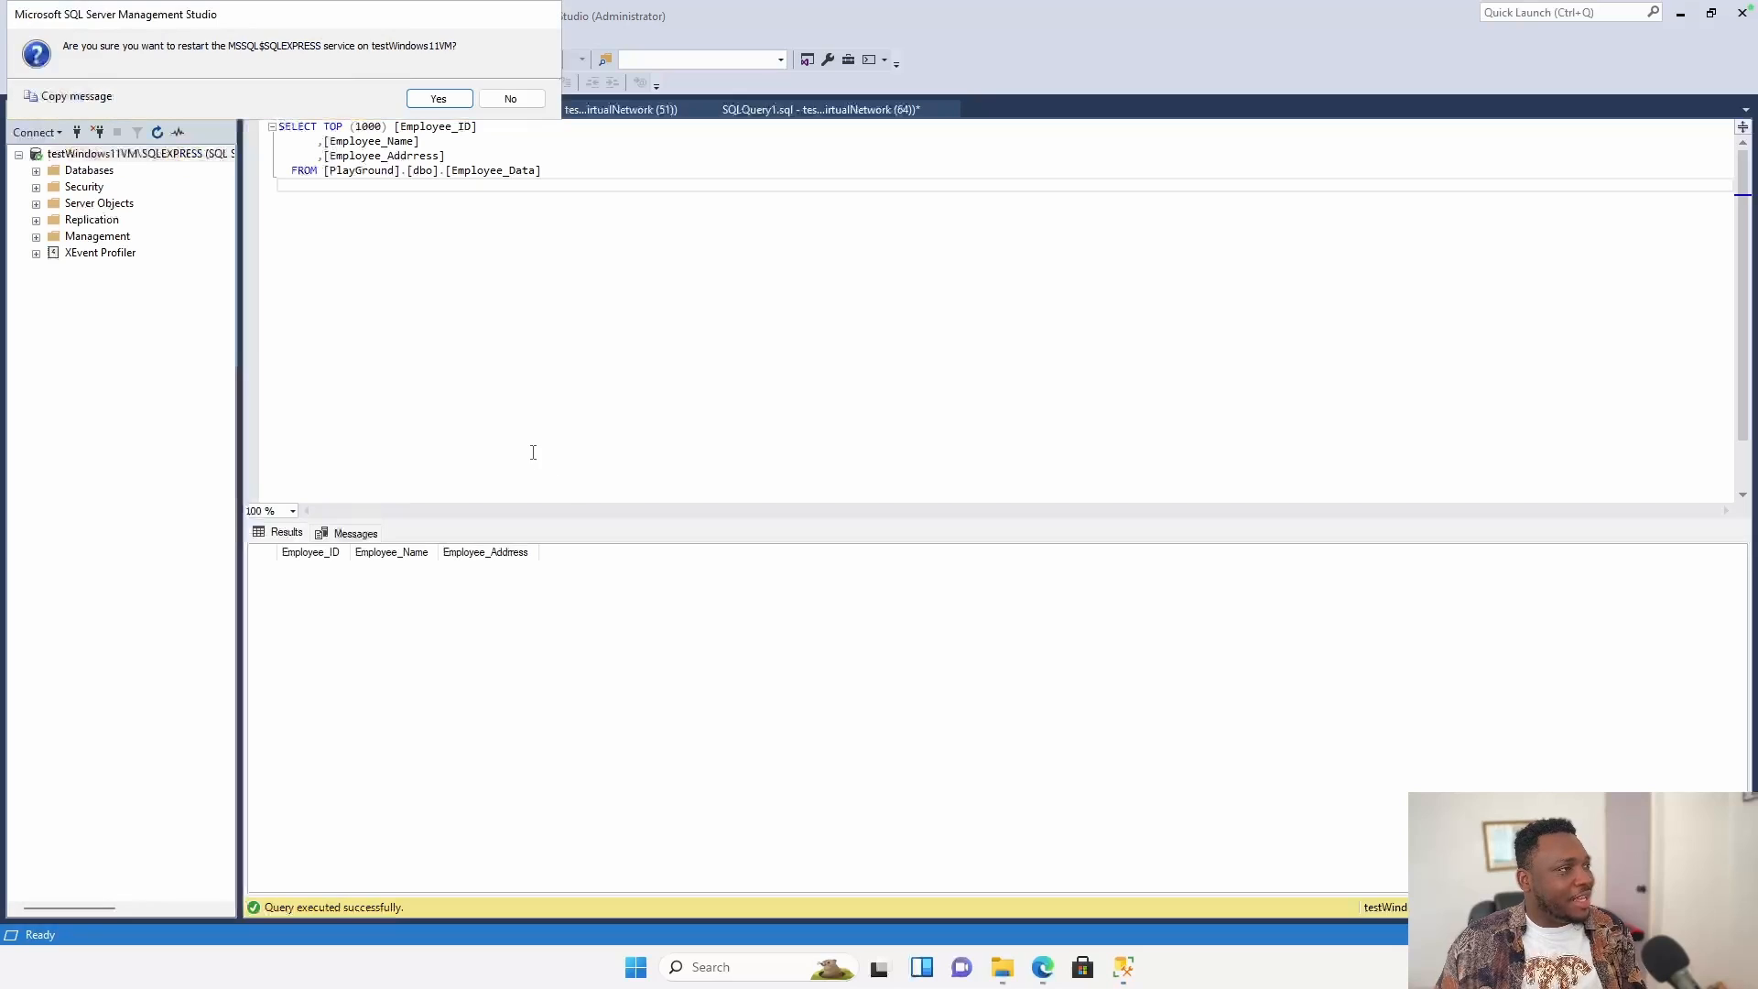
click(439, 99)
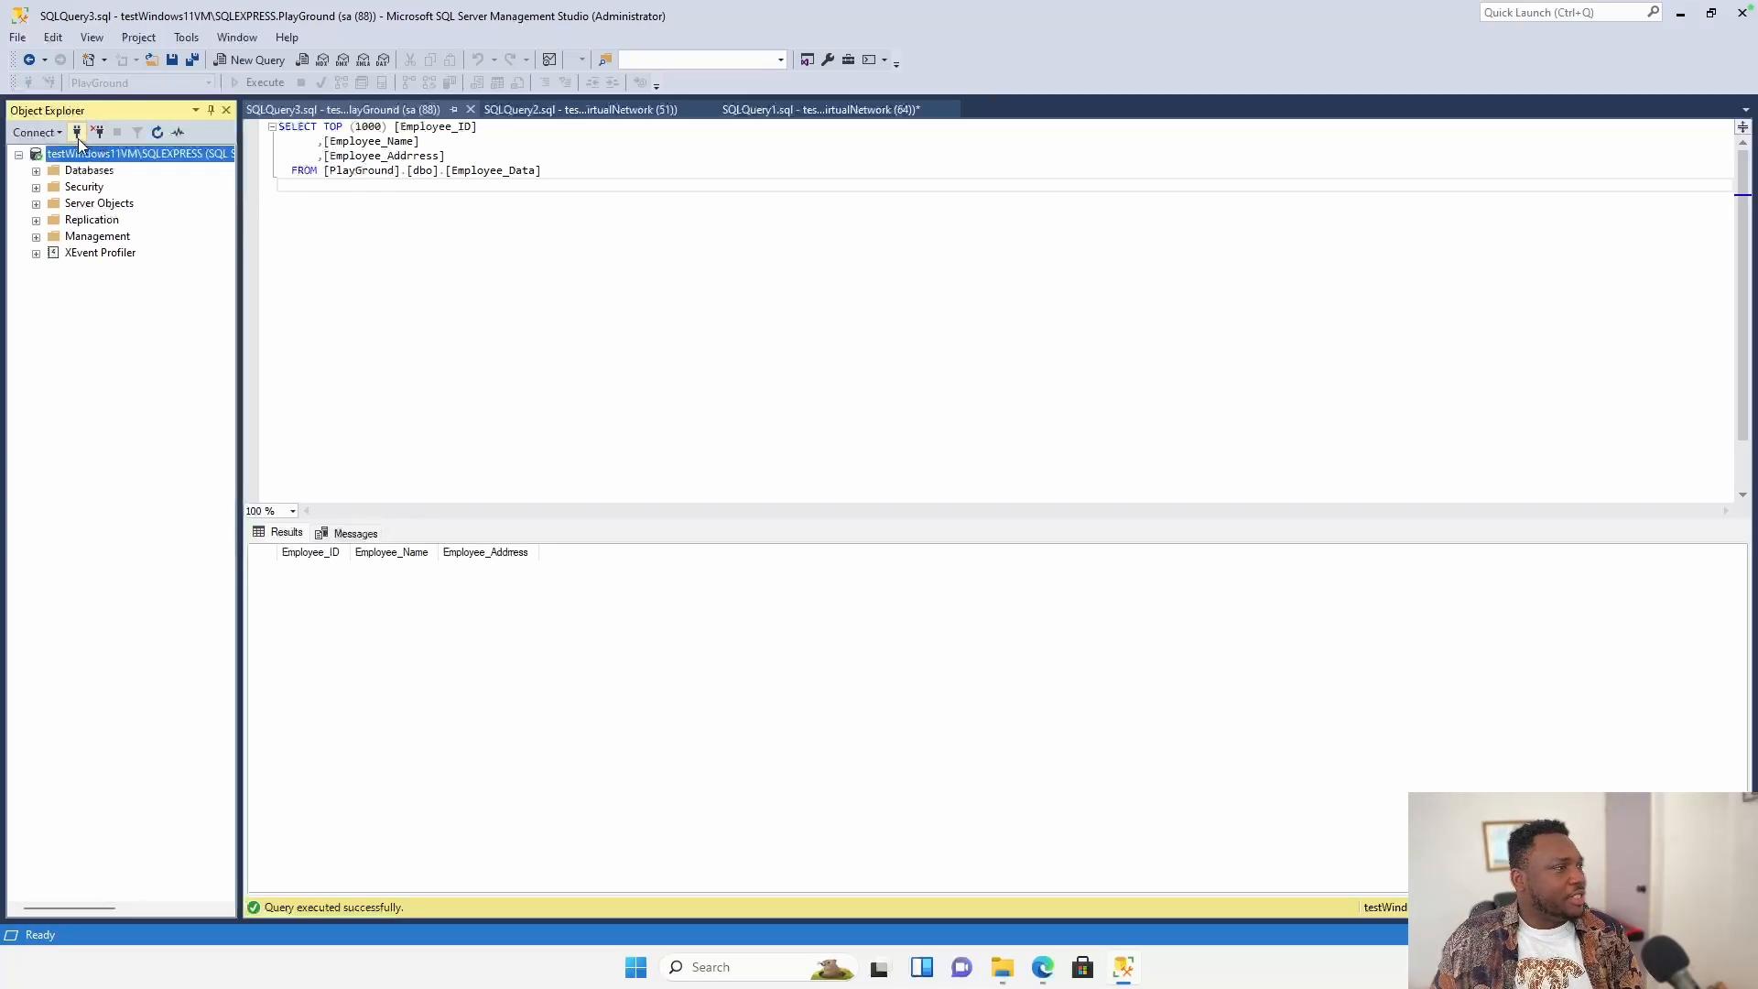
Disconnect, then reconnect to SQLEXPRESS with SQL Server Authentication as sa using its password.
right_click(95, 155)
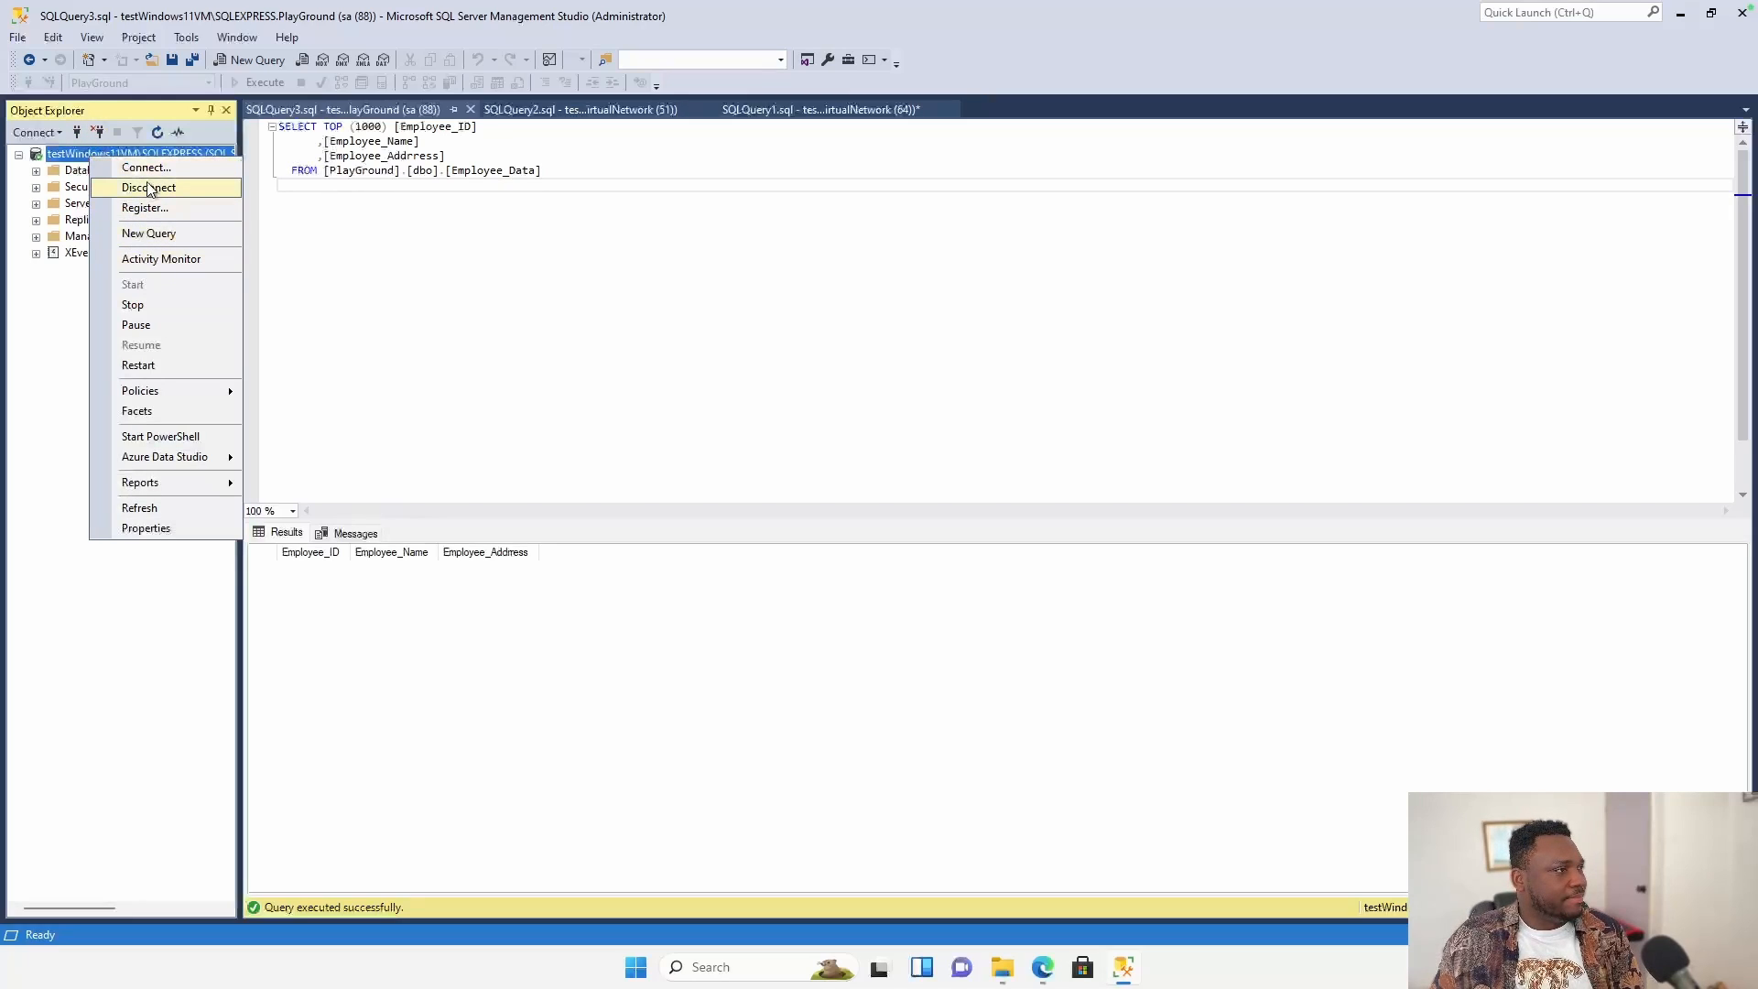
click(149, 188)
click(77, 133)
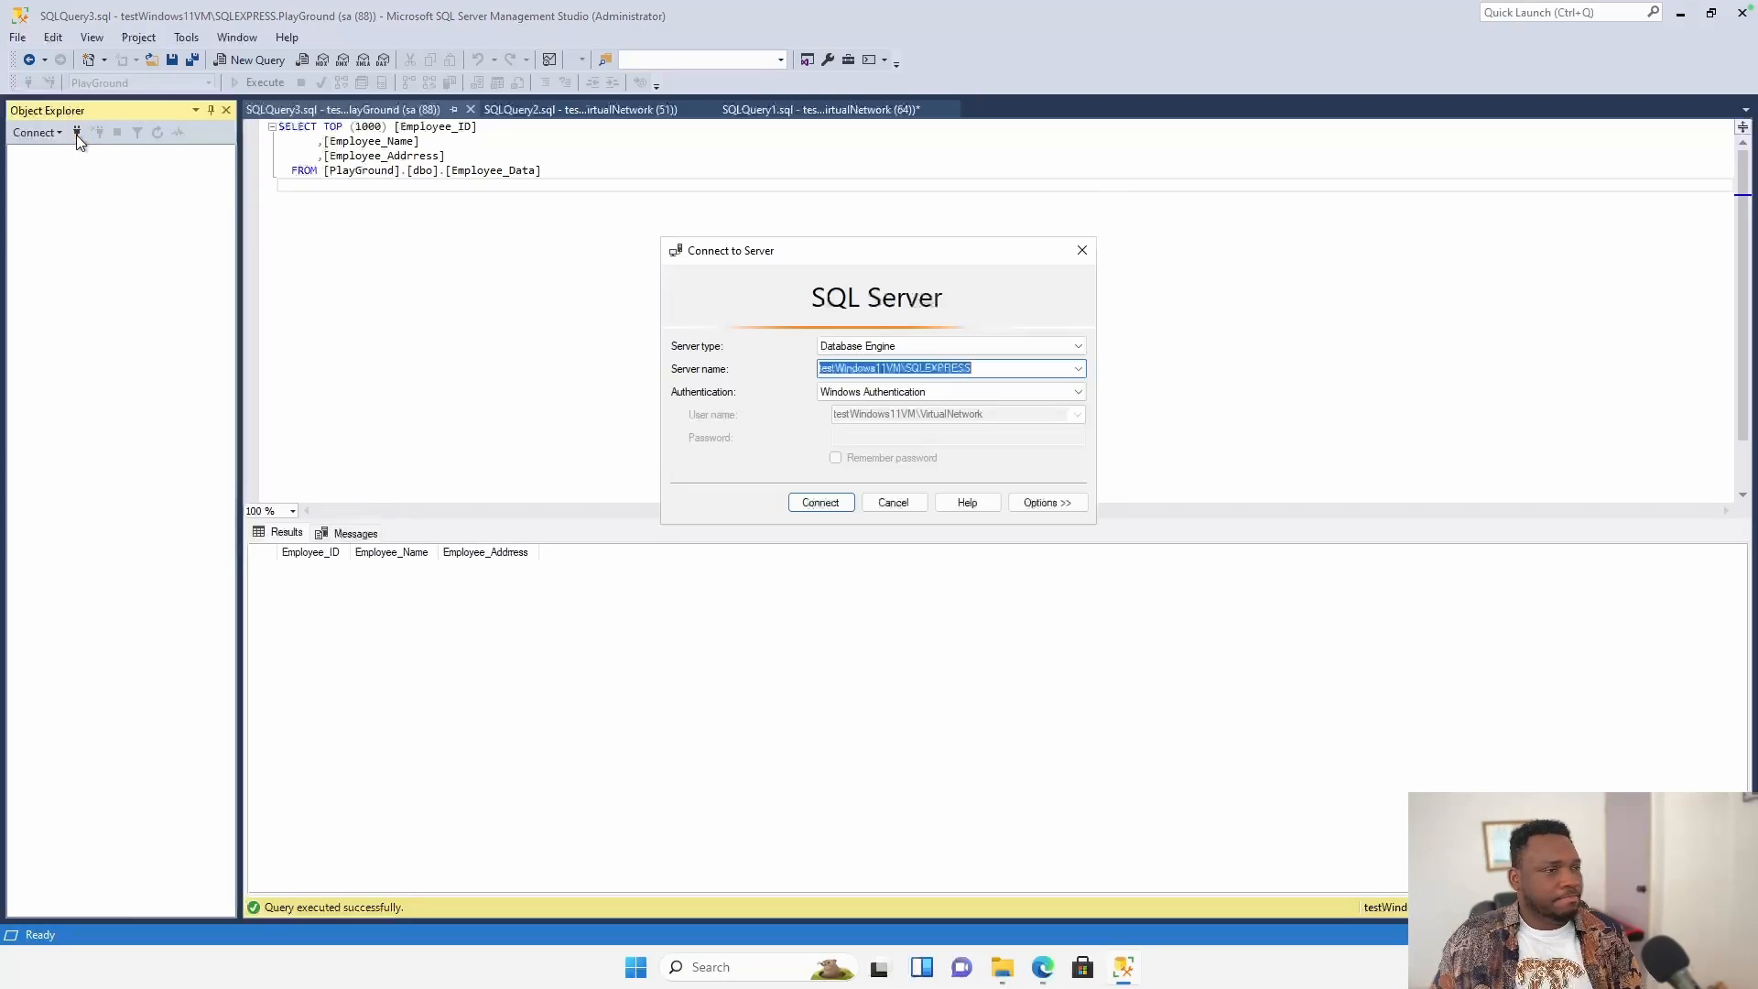
click(915, 396)
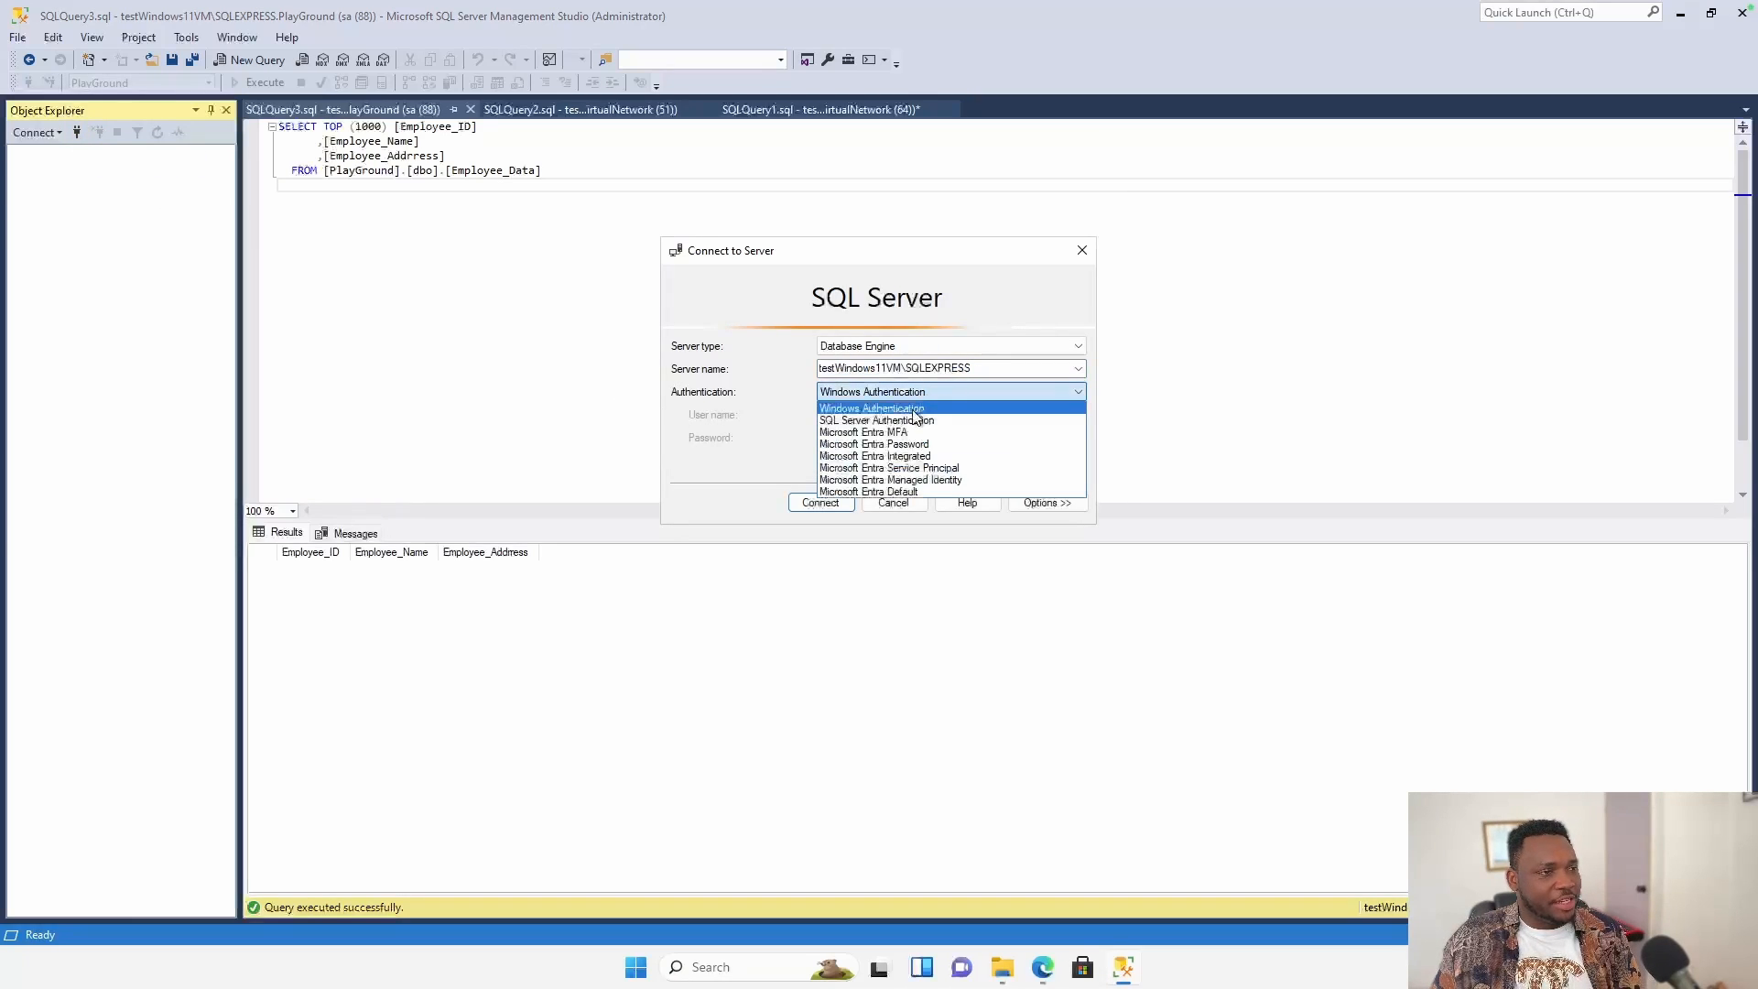
click(918, 420)
click(897, 436)
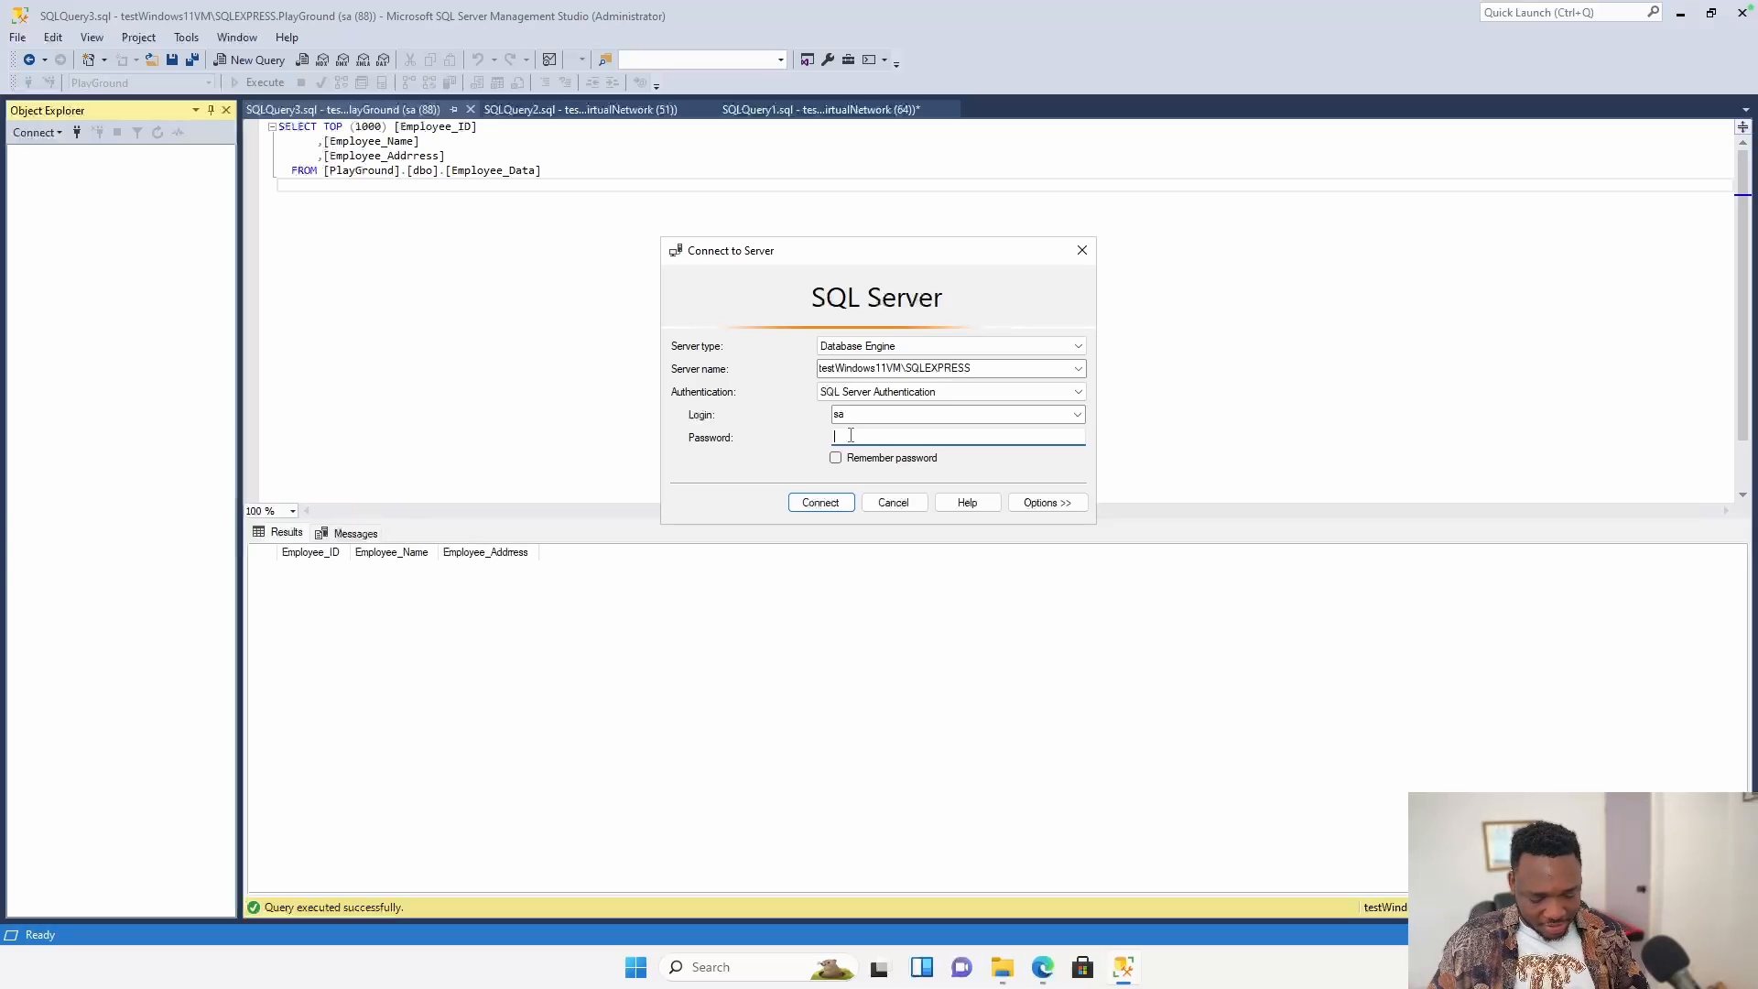
text(•••••••••)
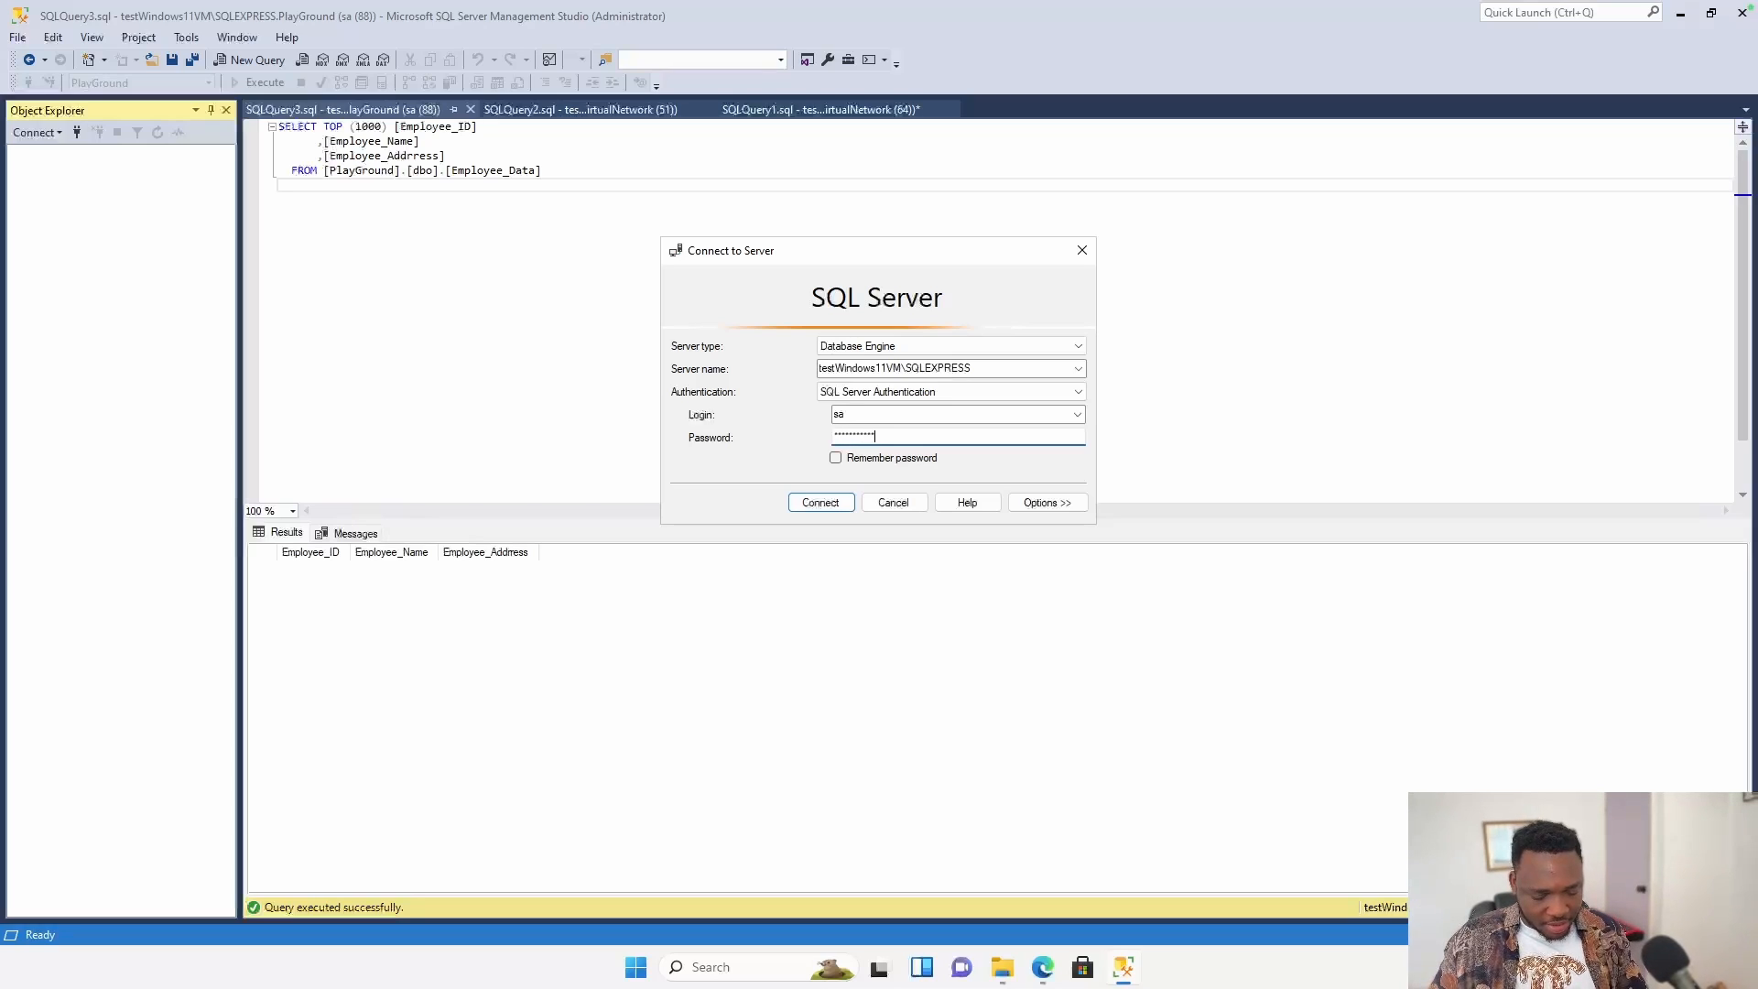
click(836, 505)
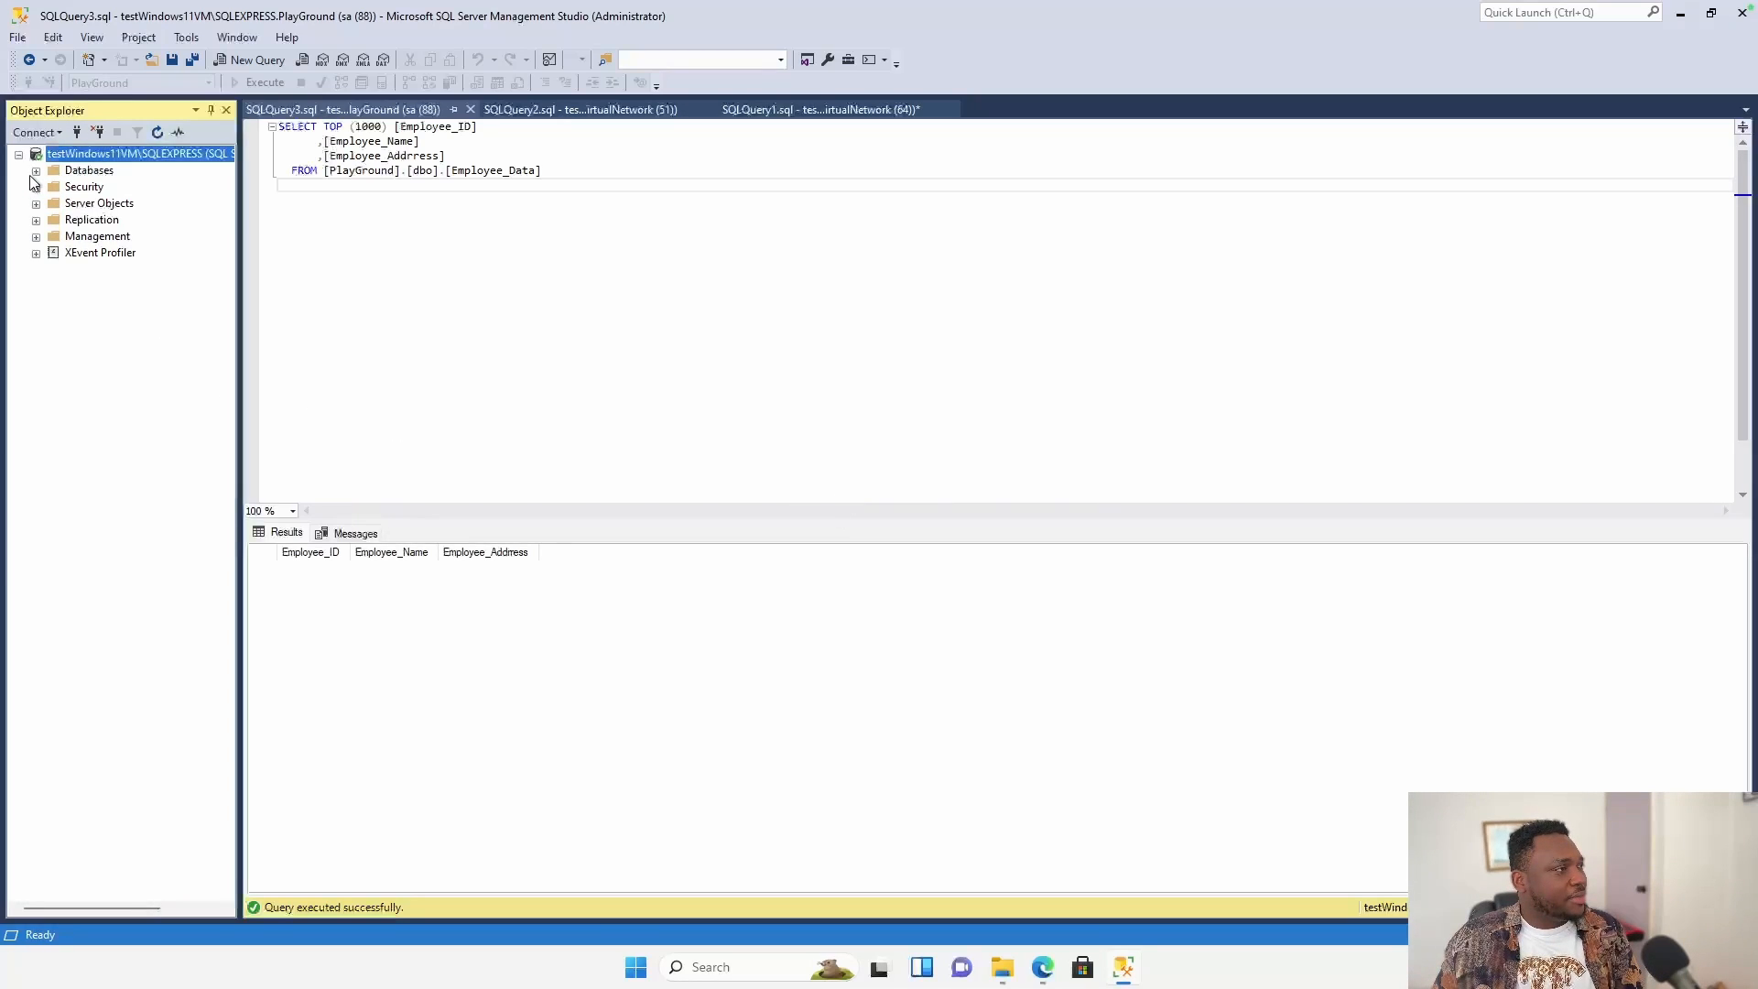
Expand PlayGround > Tables and run Select Top 1000 Rows on dbo.Employee_Data.
click(53, 220)
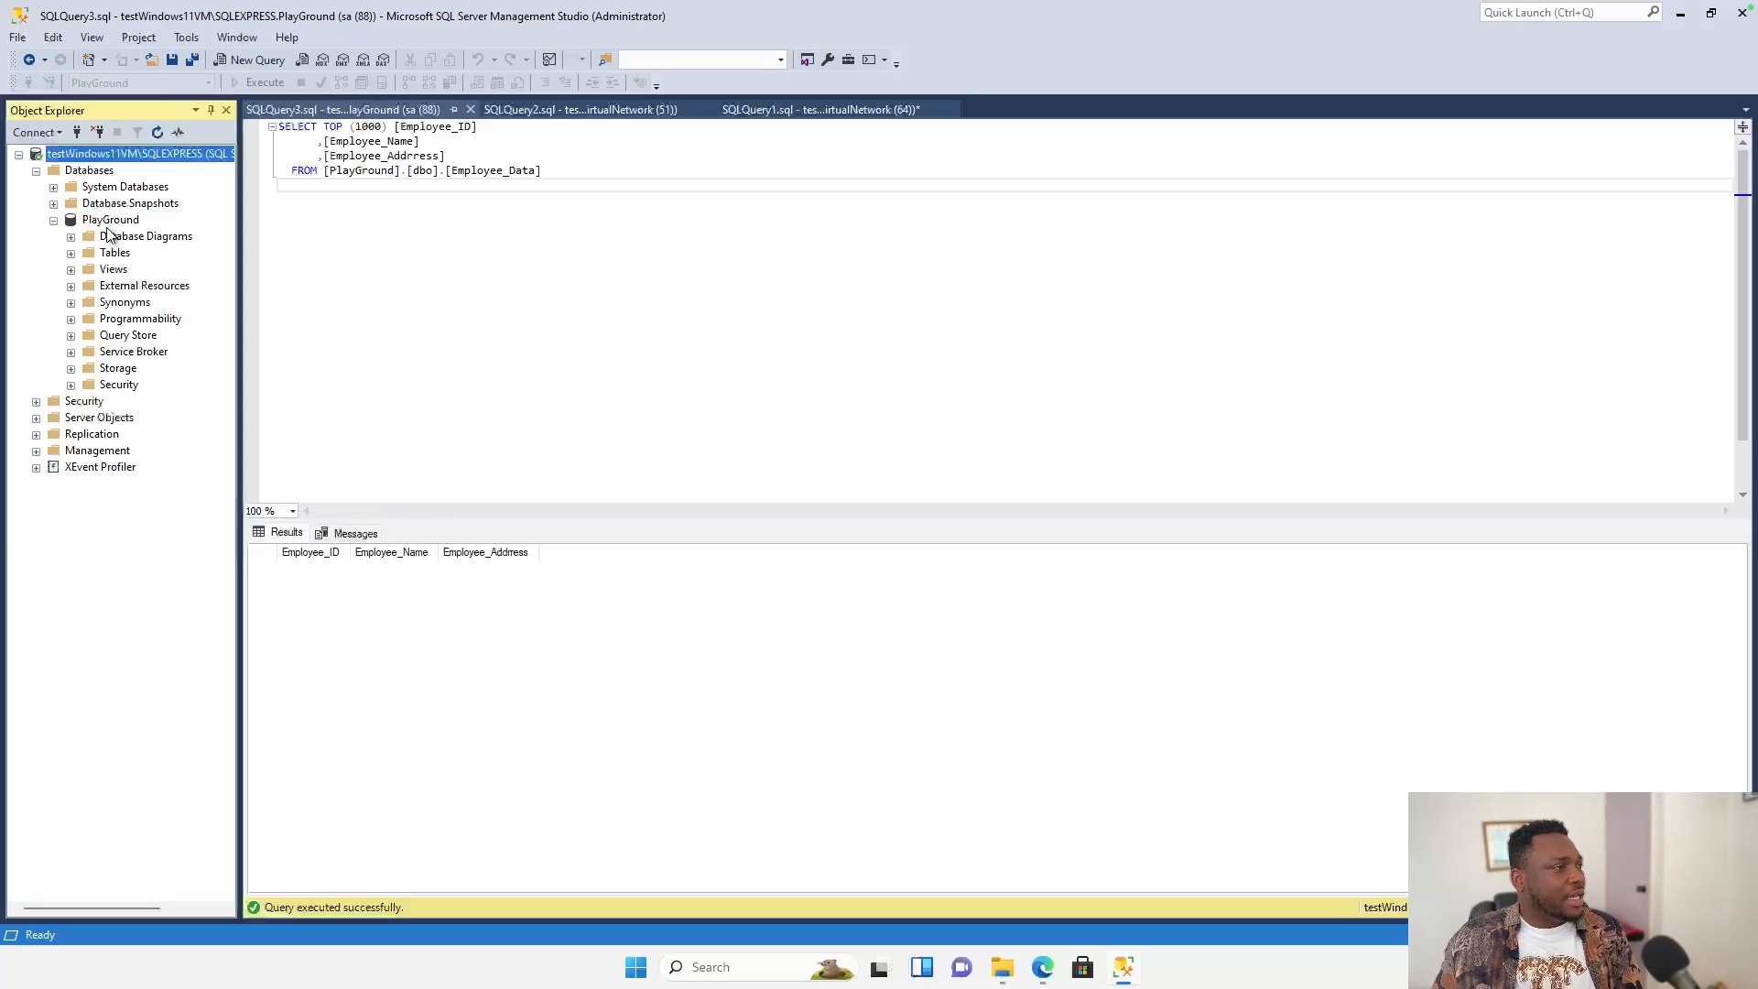
click(71, 255)
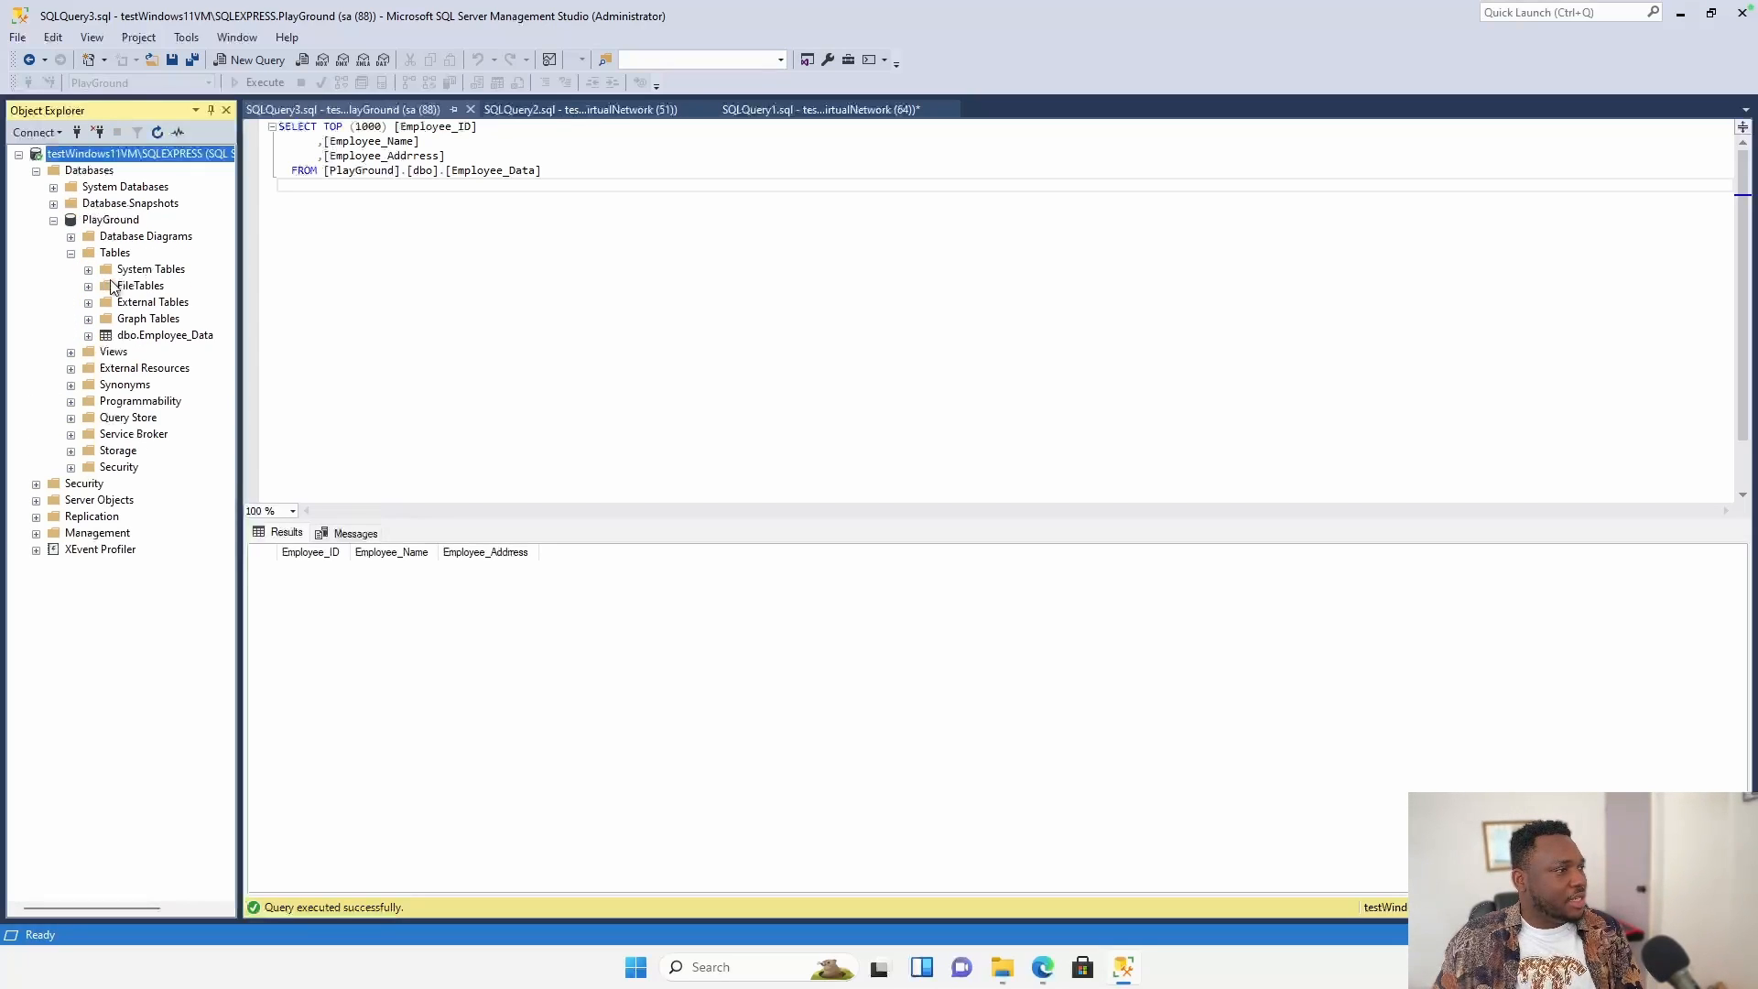
right_click(159, 339)
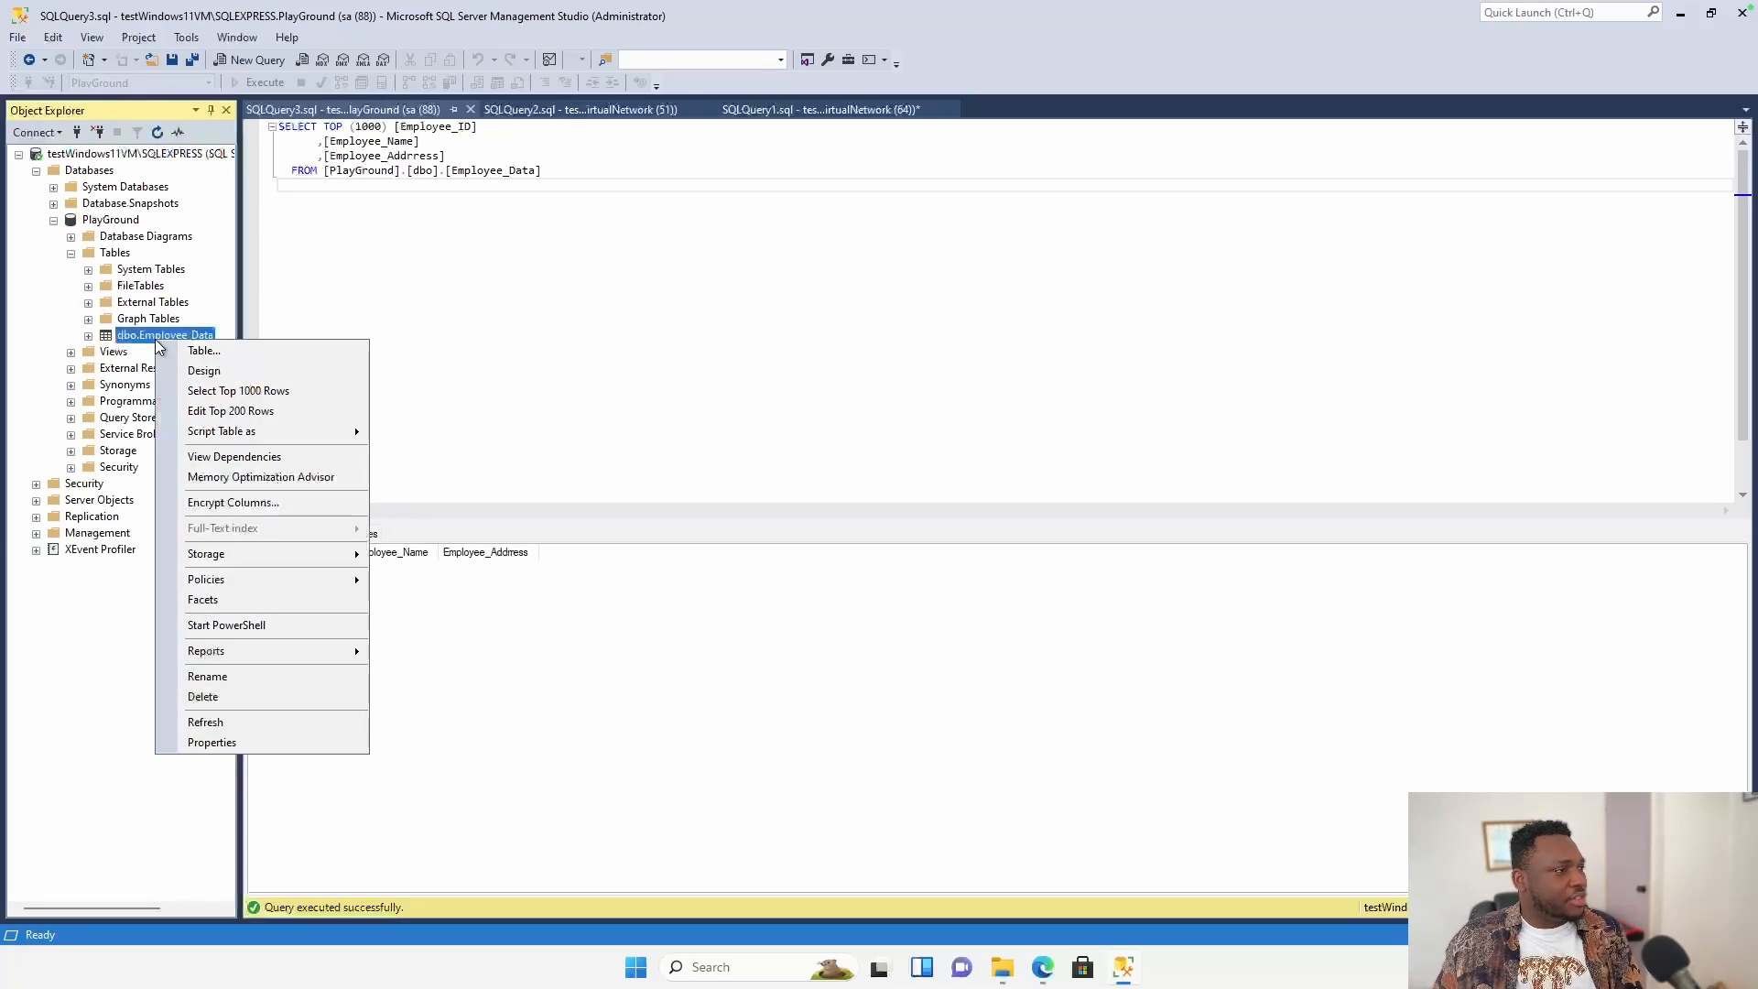
click(239, 394)
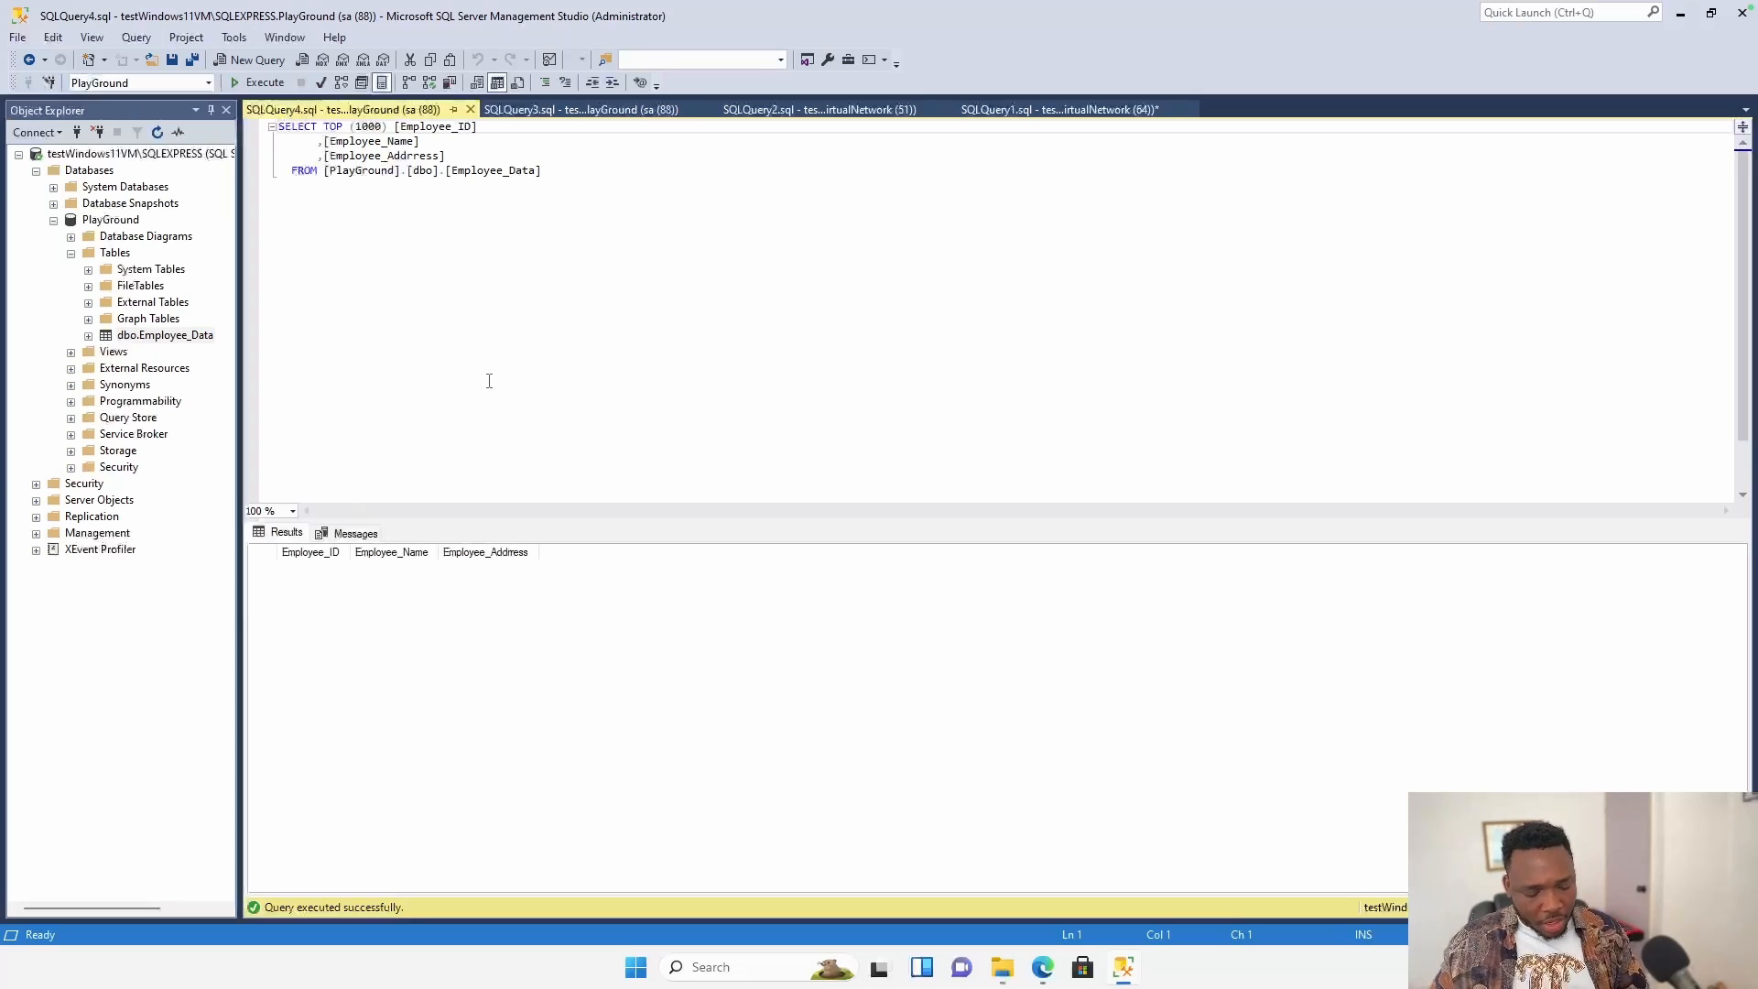
Switch to the Mac desktop, nudge the Finder window aside, and bring up Azure Data Studio.
key(ctrl+Left)
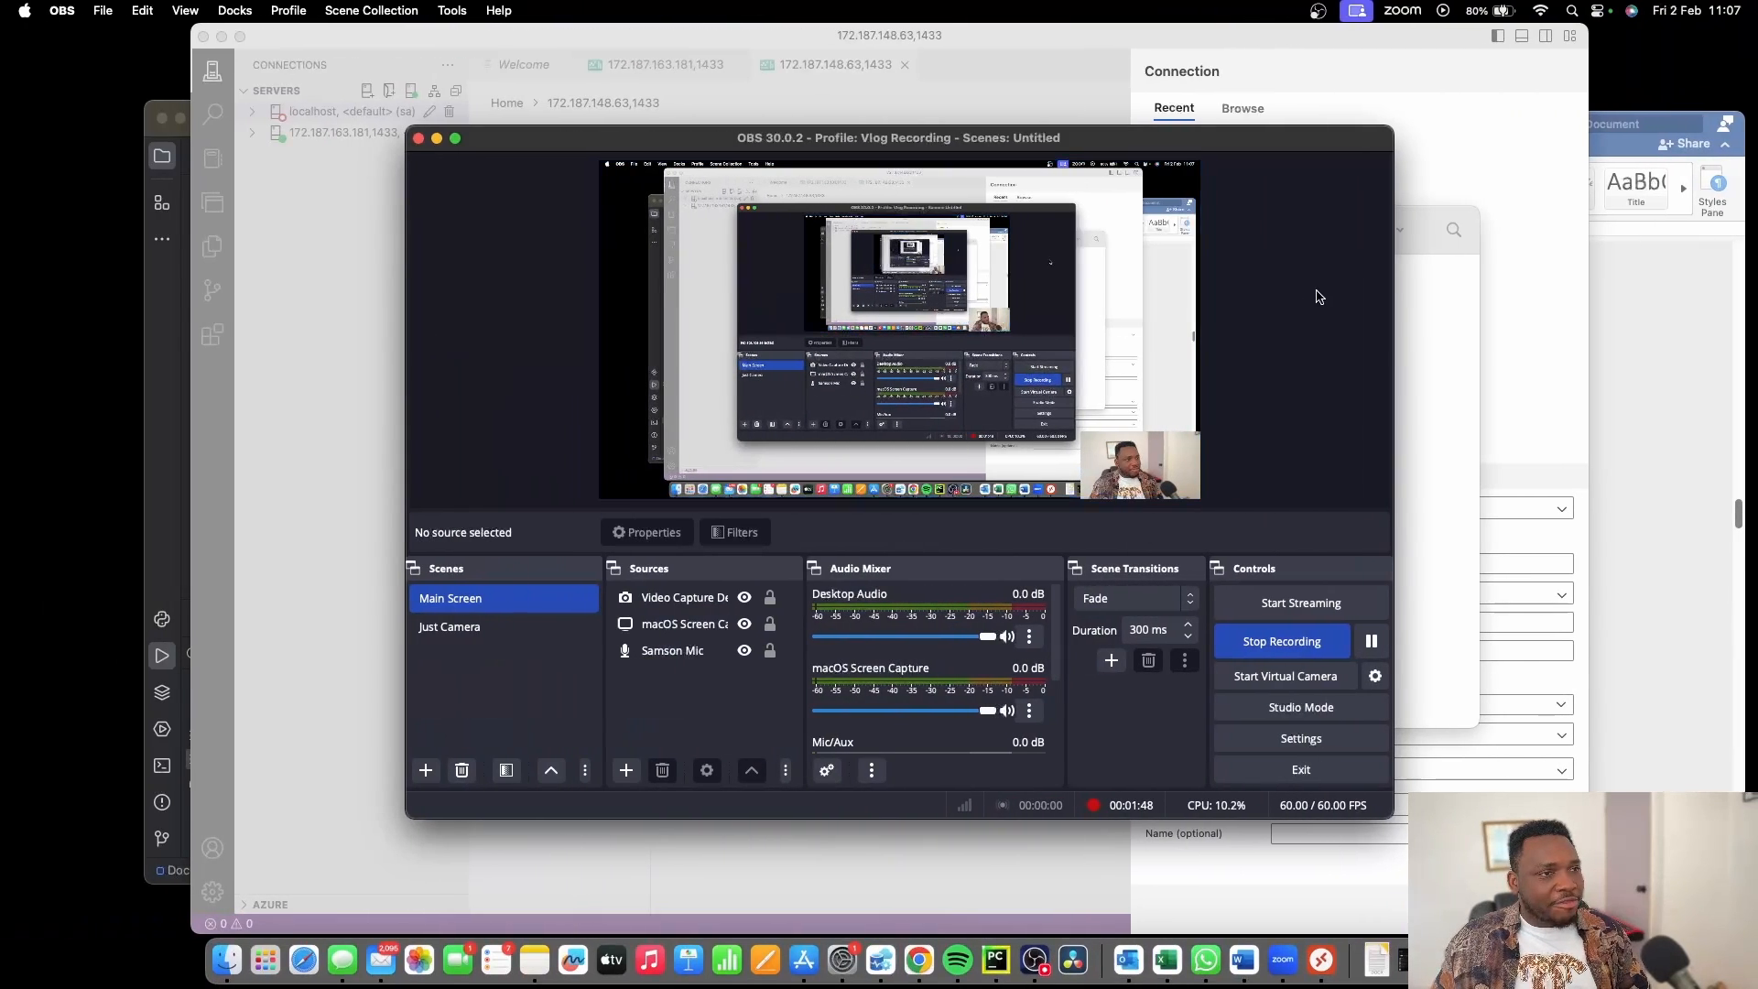
click(1442, 421)
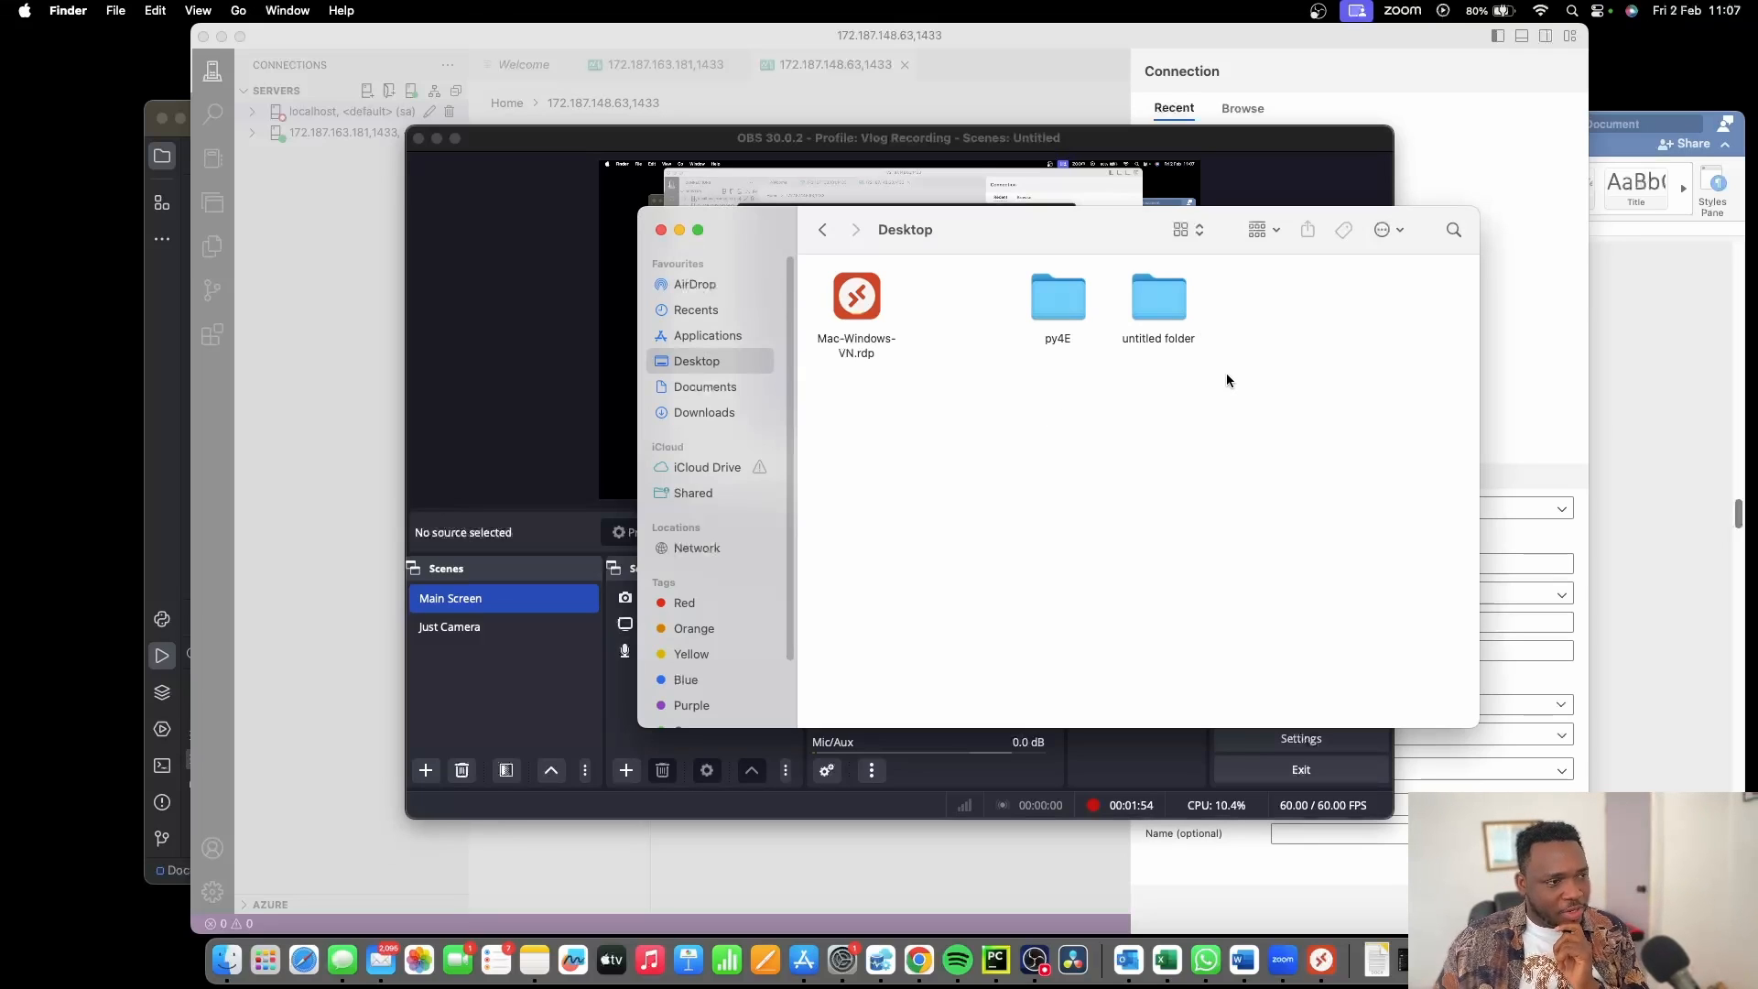
drag(1073, 223, 1012, 226)
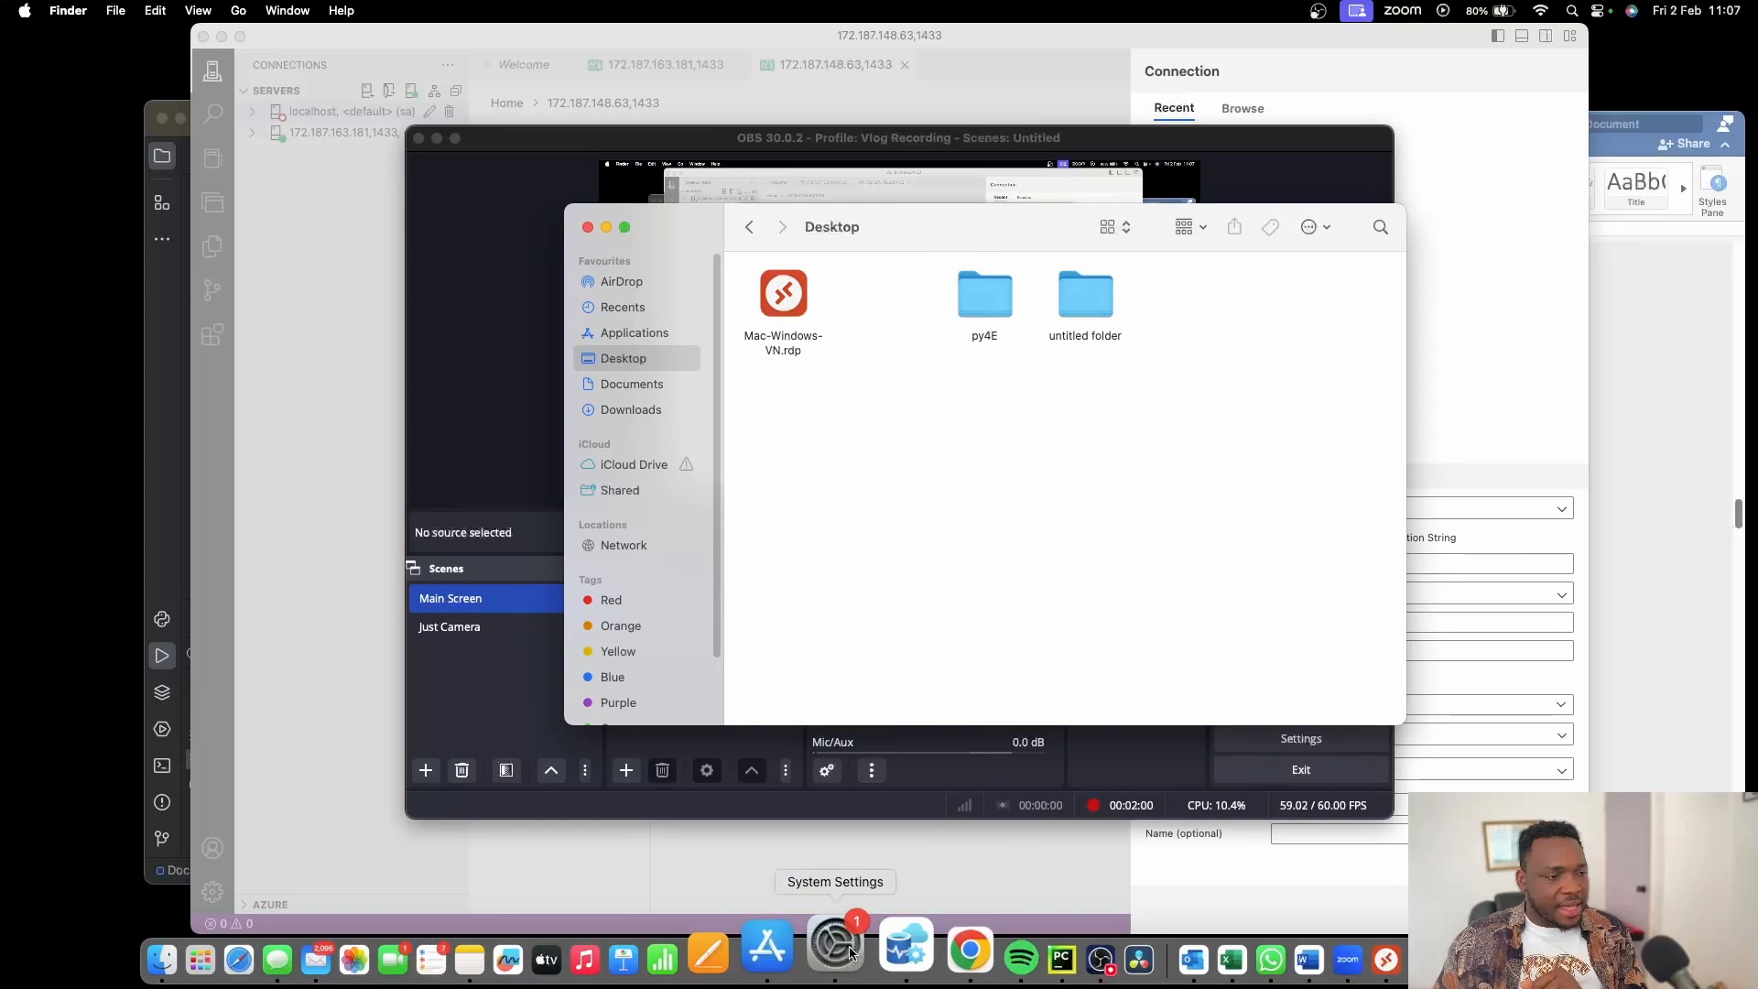
click(884, 959)
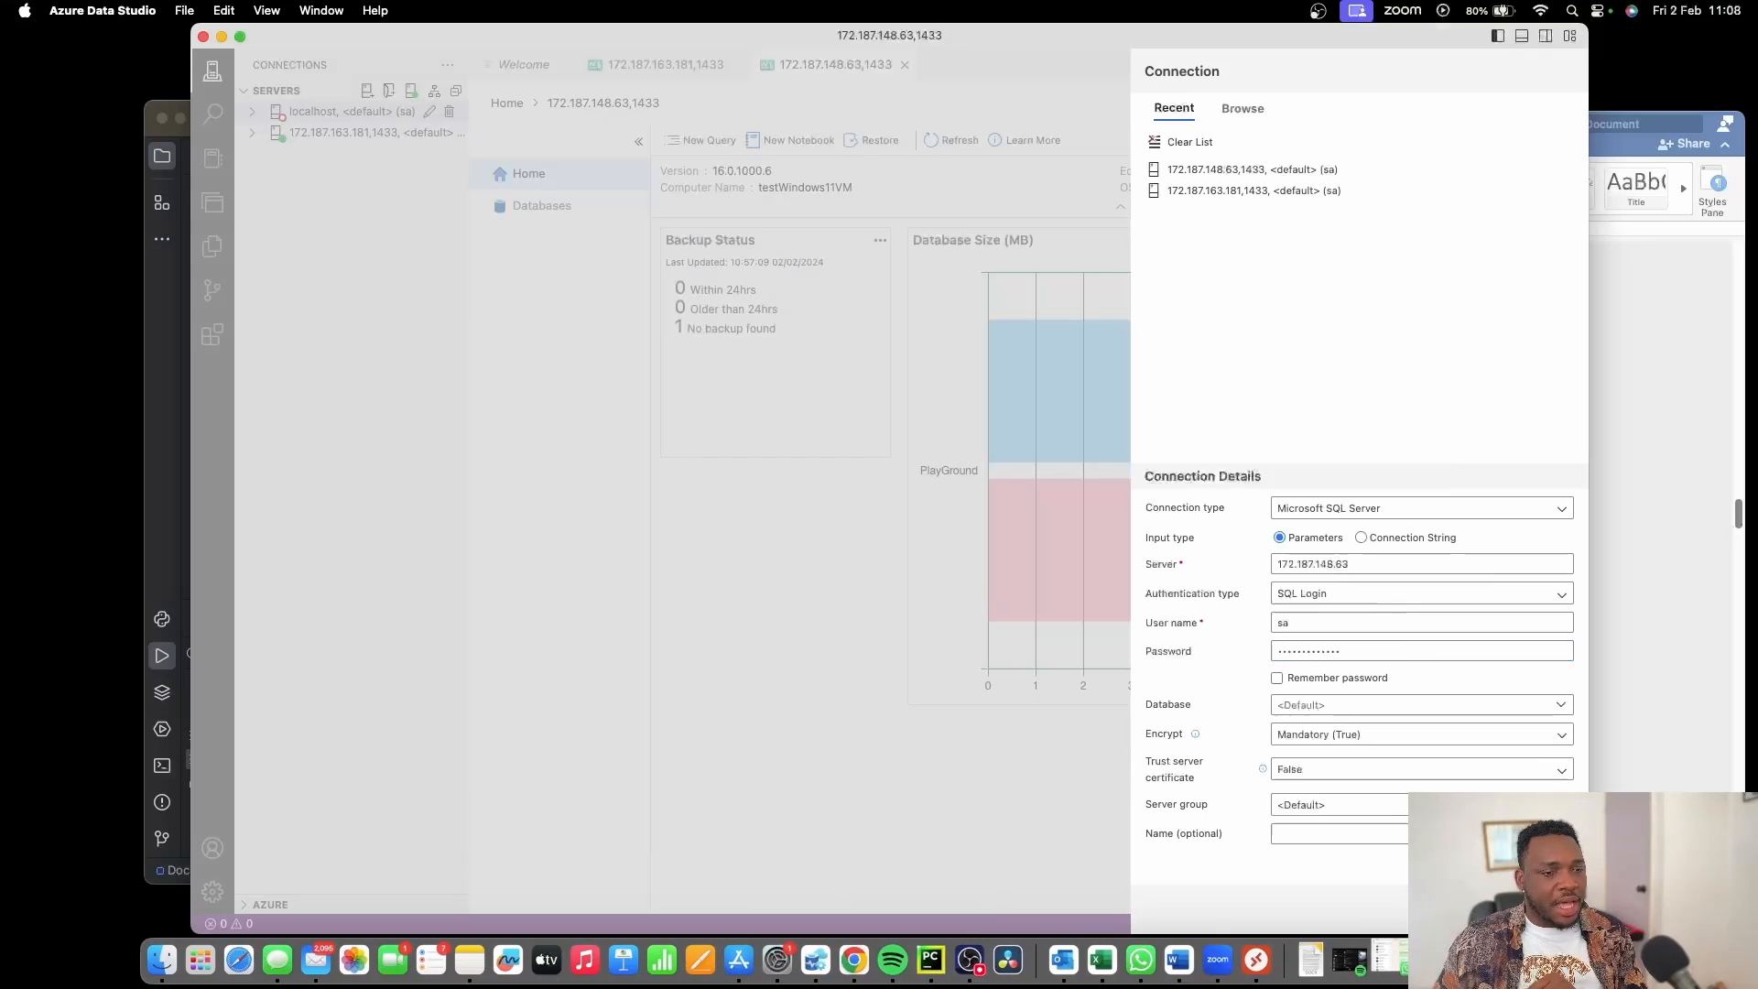
Start a fresh Azure Data Studio connection with server 172.187.148.63 copied from the Azure portal.
click(1539, 909)
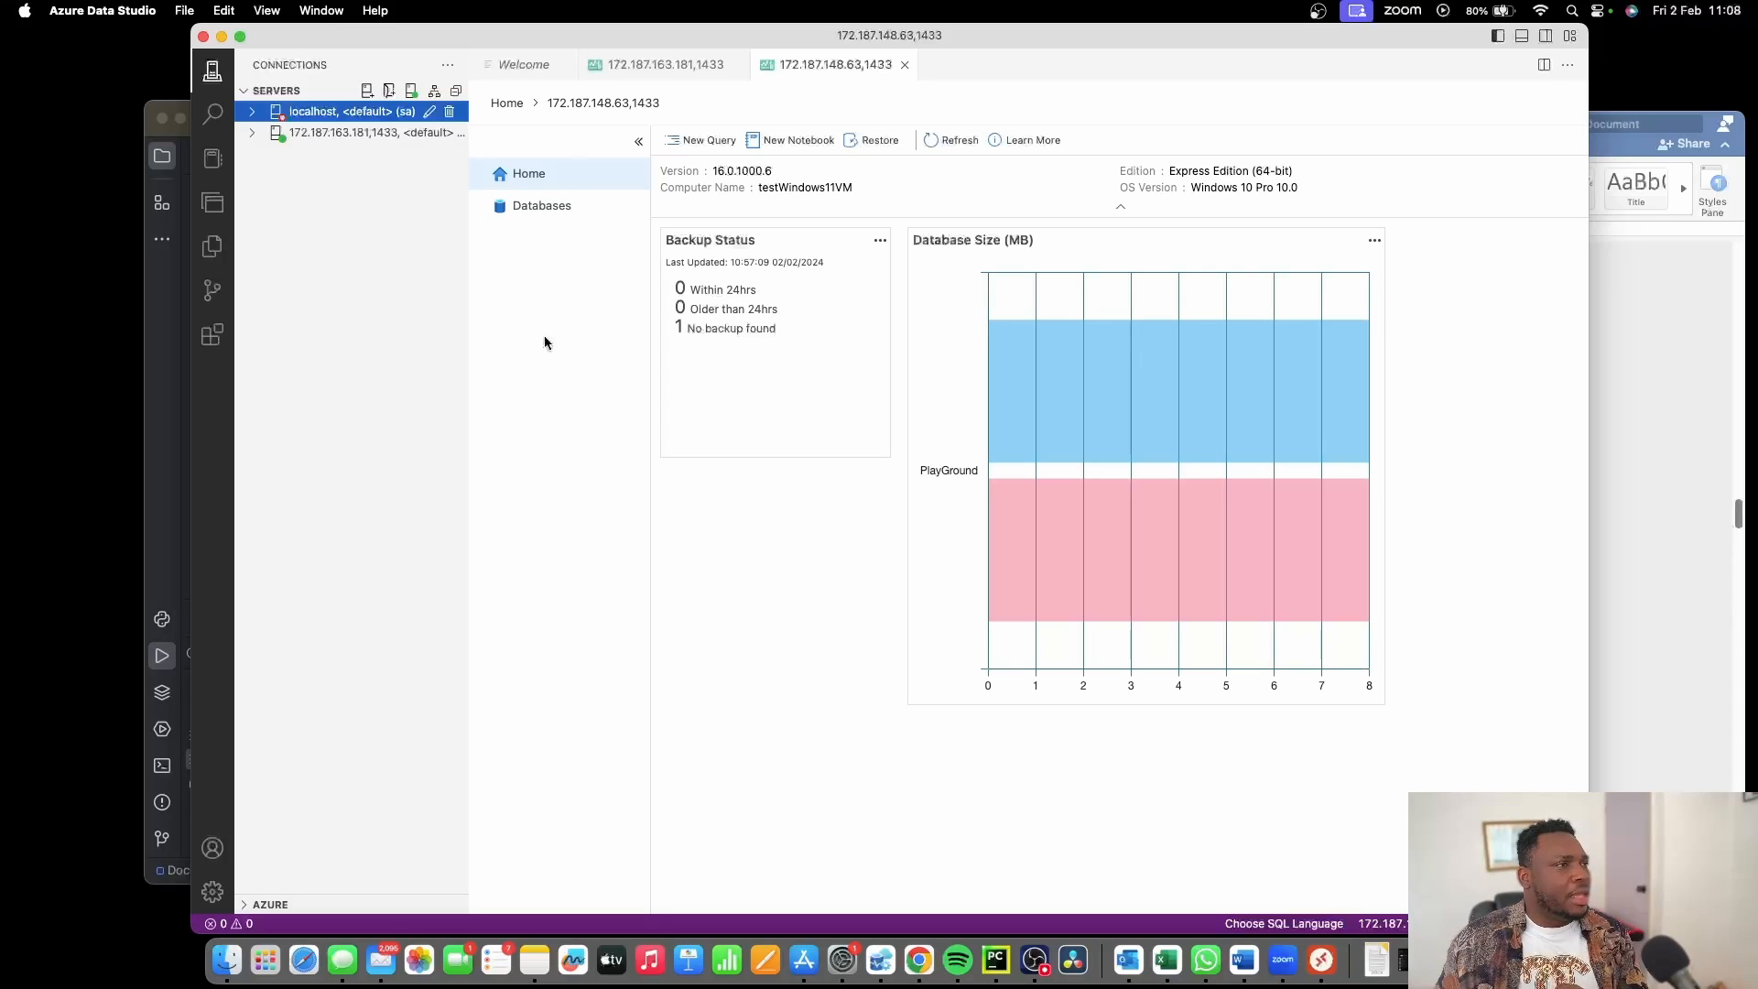
click(367, 89)
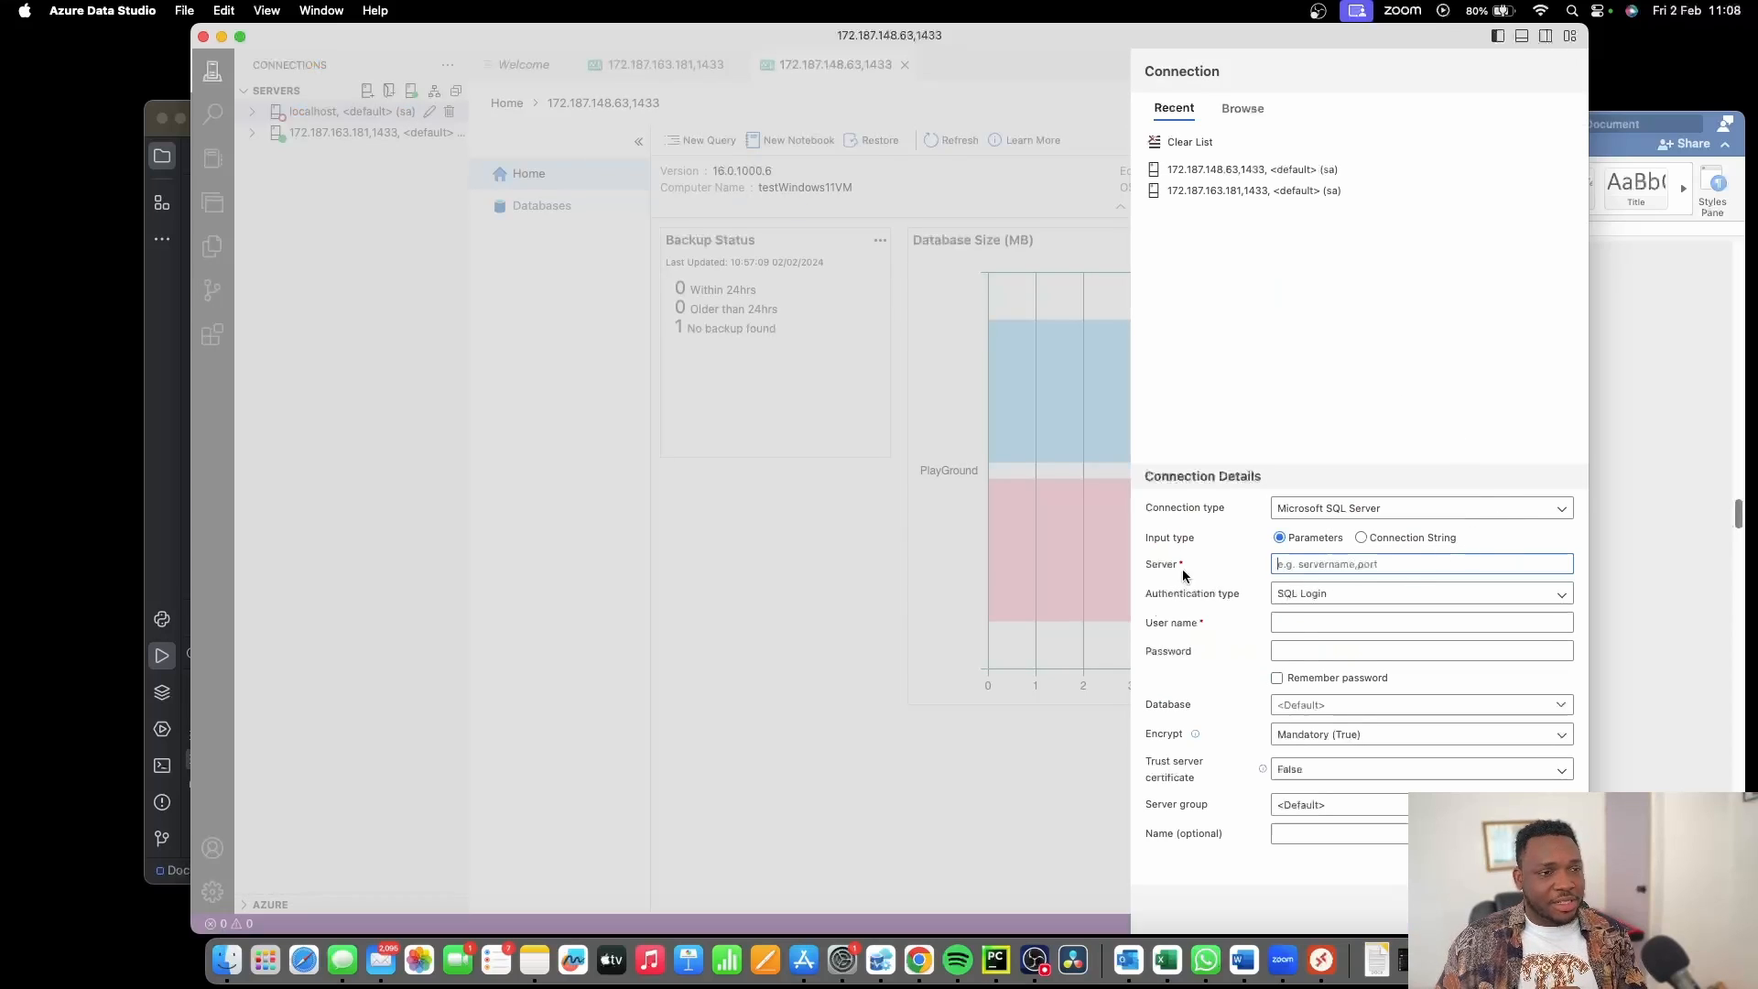
key(ctrl+Right)
key(ctrl+Right)
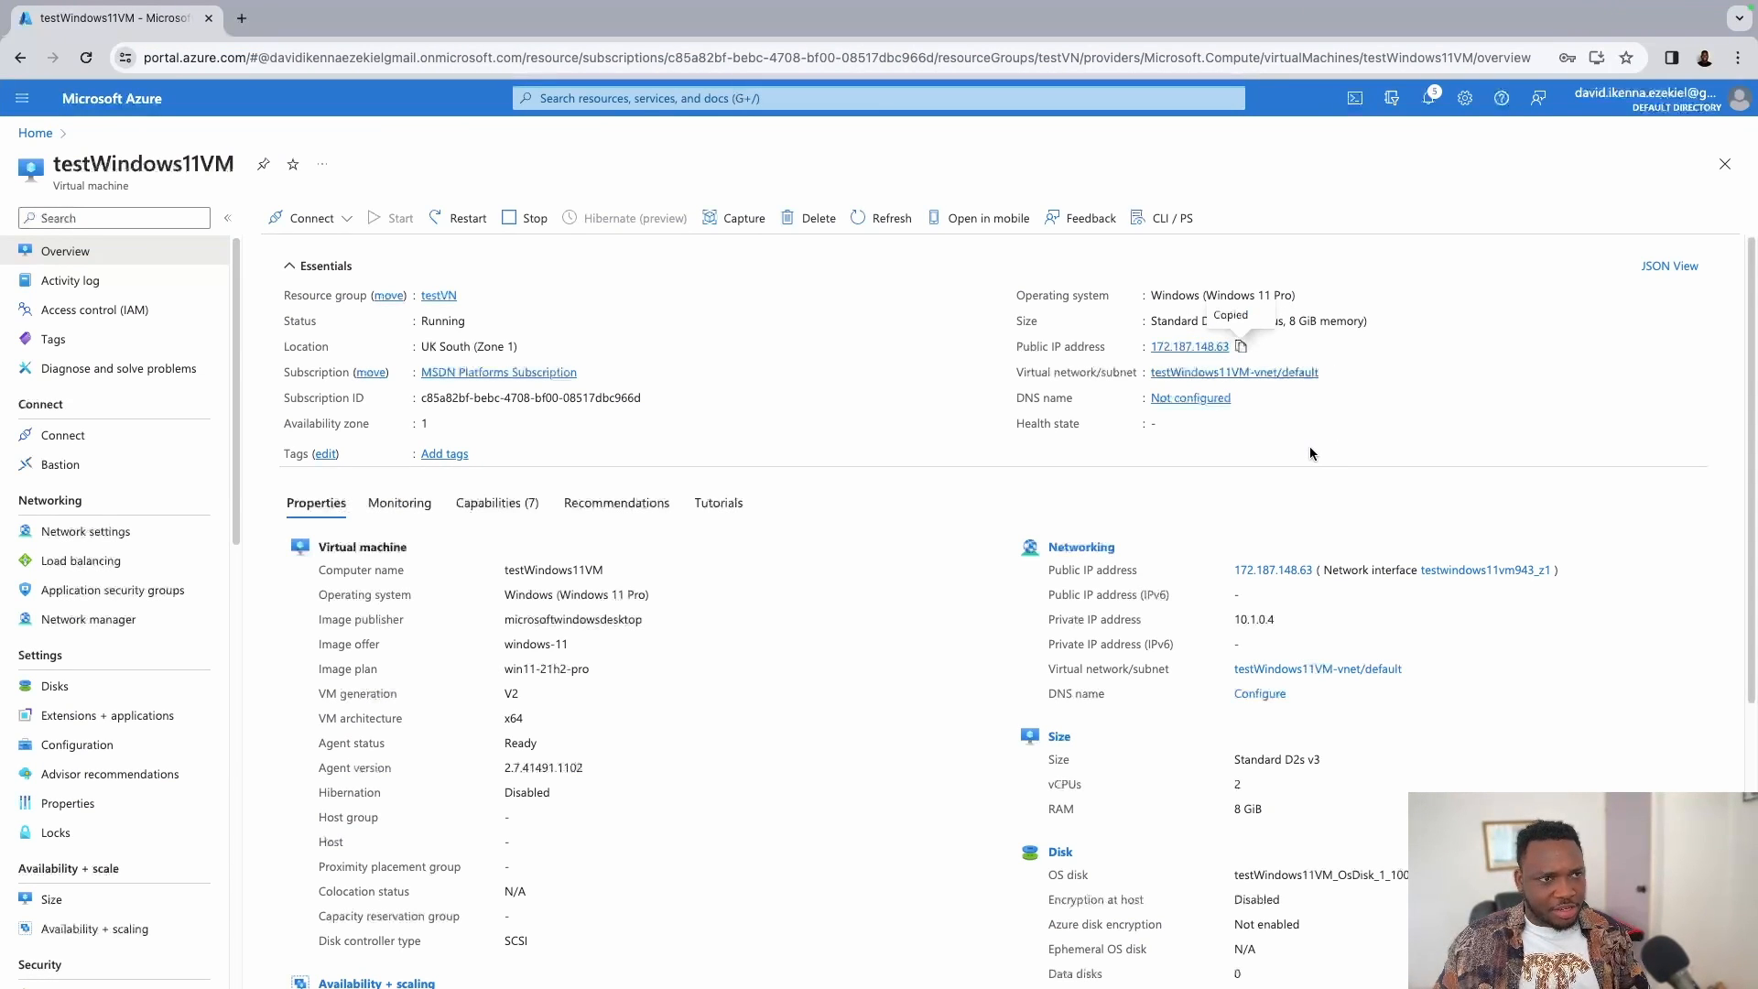
key(ctrl+Left)
key(ctrl+Left)
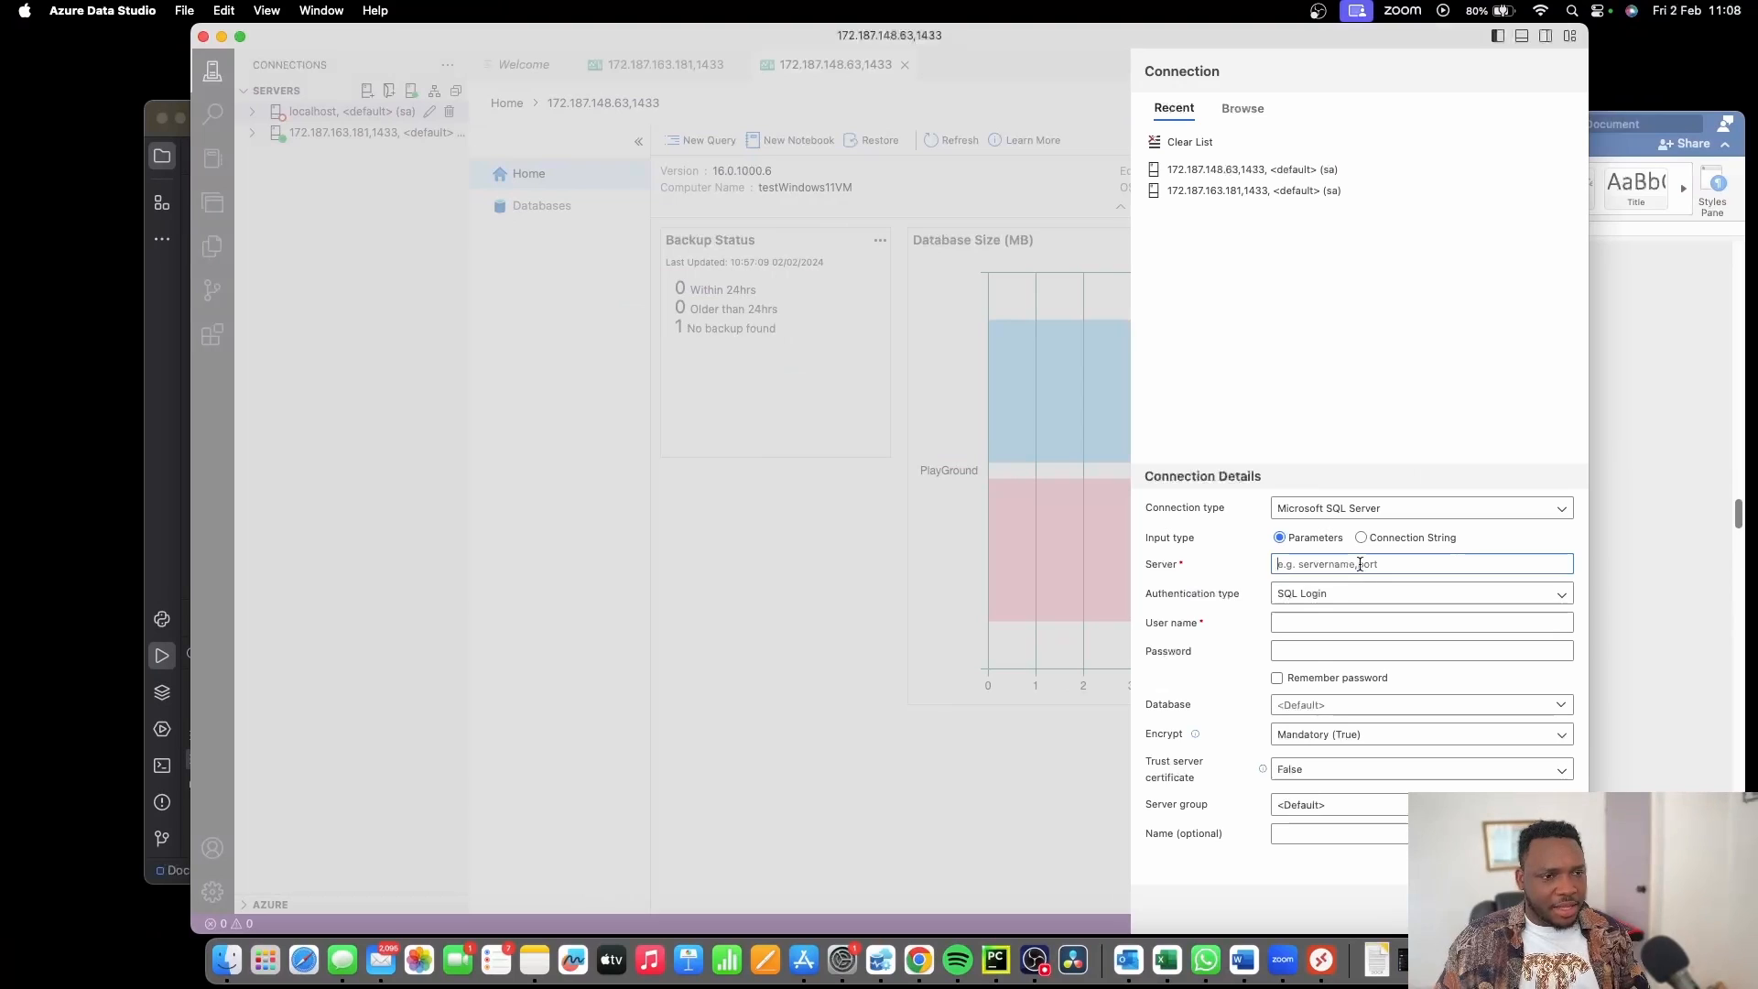
text(172.187.148.63)
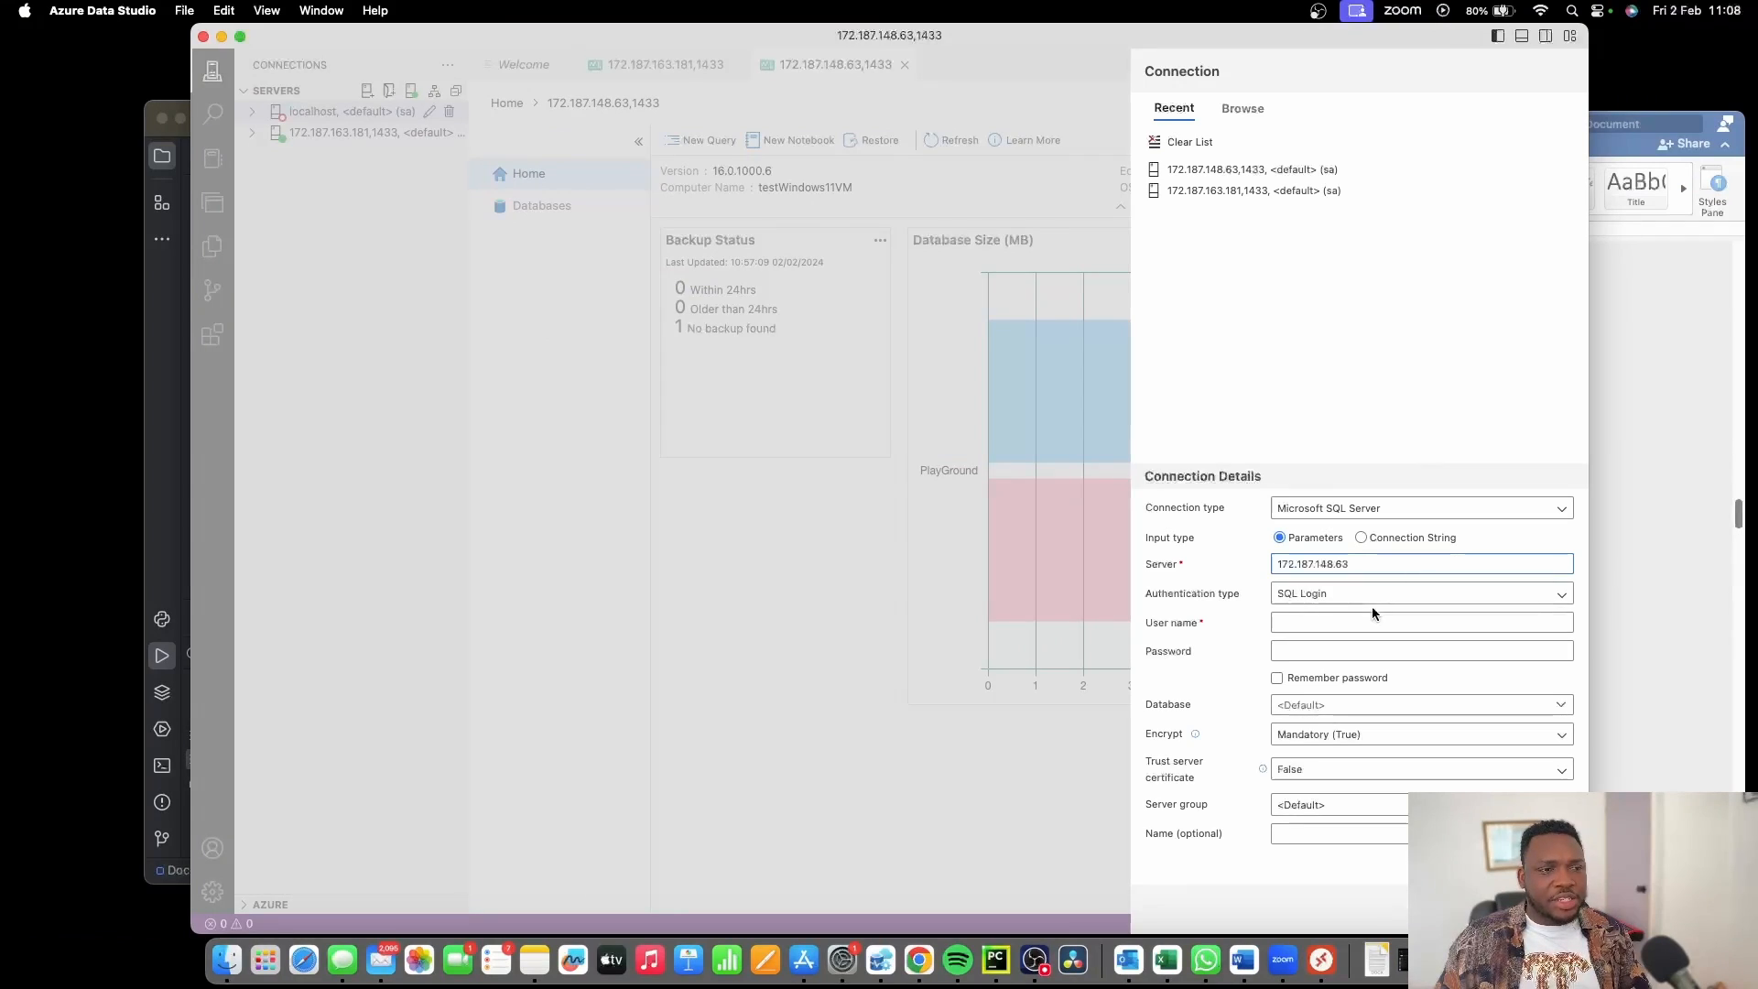
Enter user name sa and the login password, then attempt the connection.
click(1327, 625)
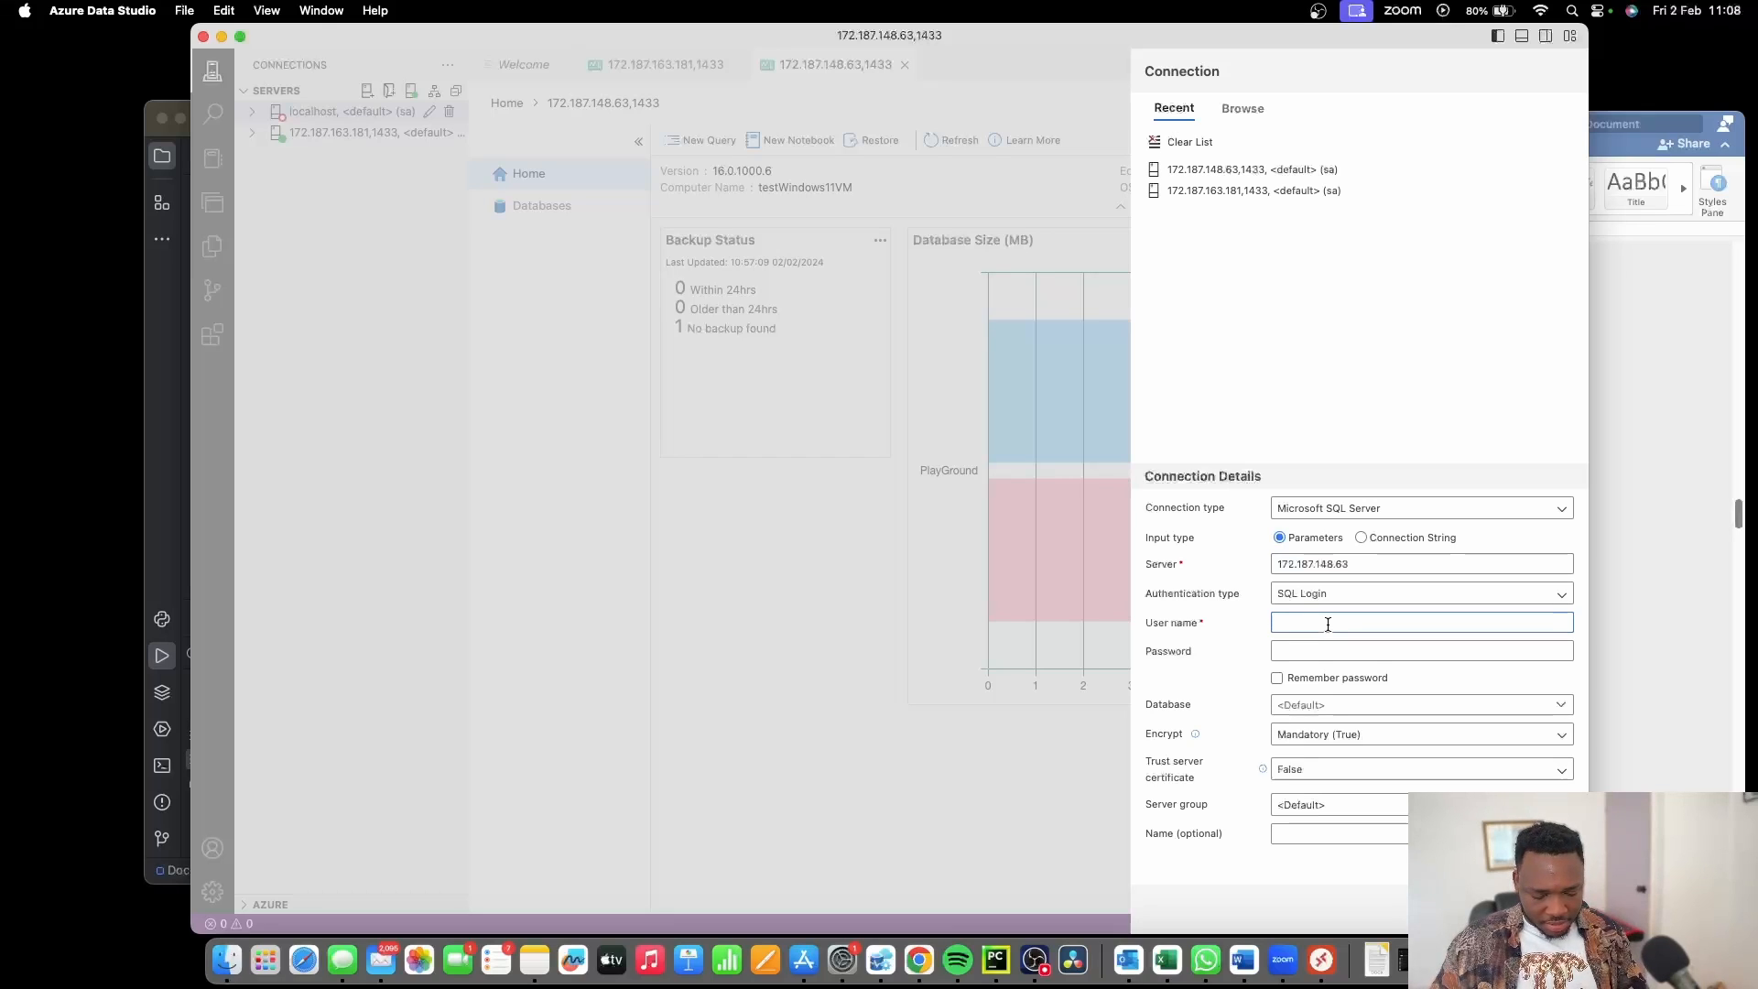
text(sa)
click(1349, 650)
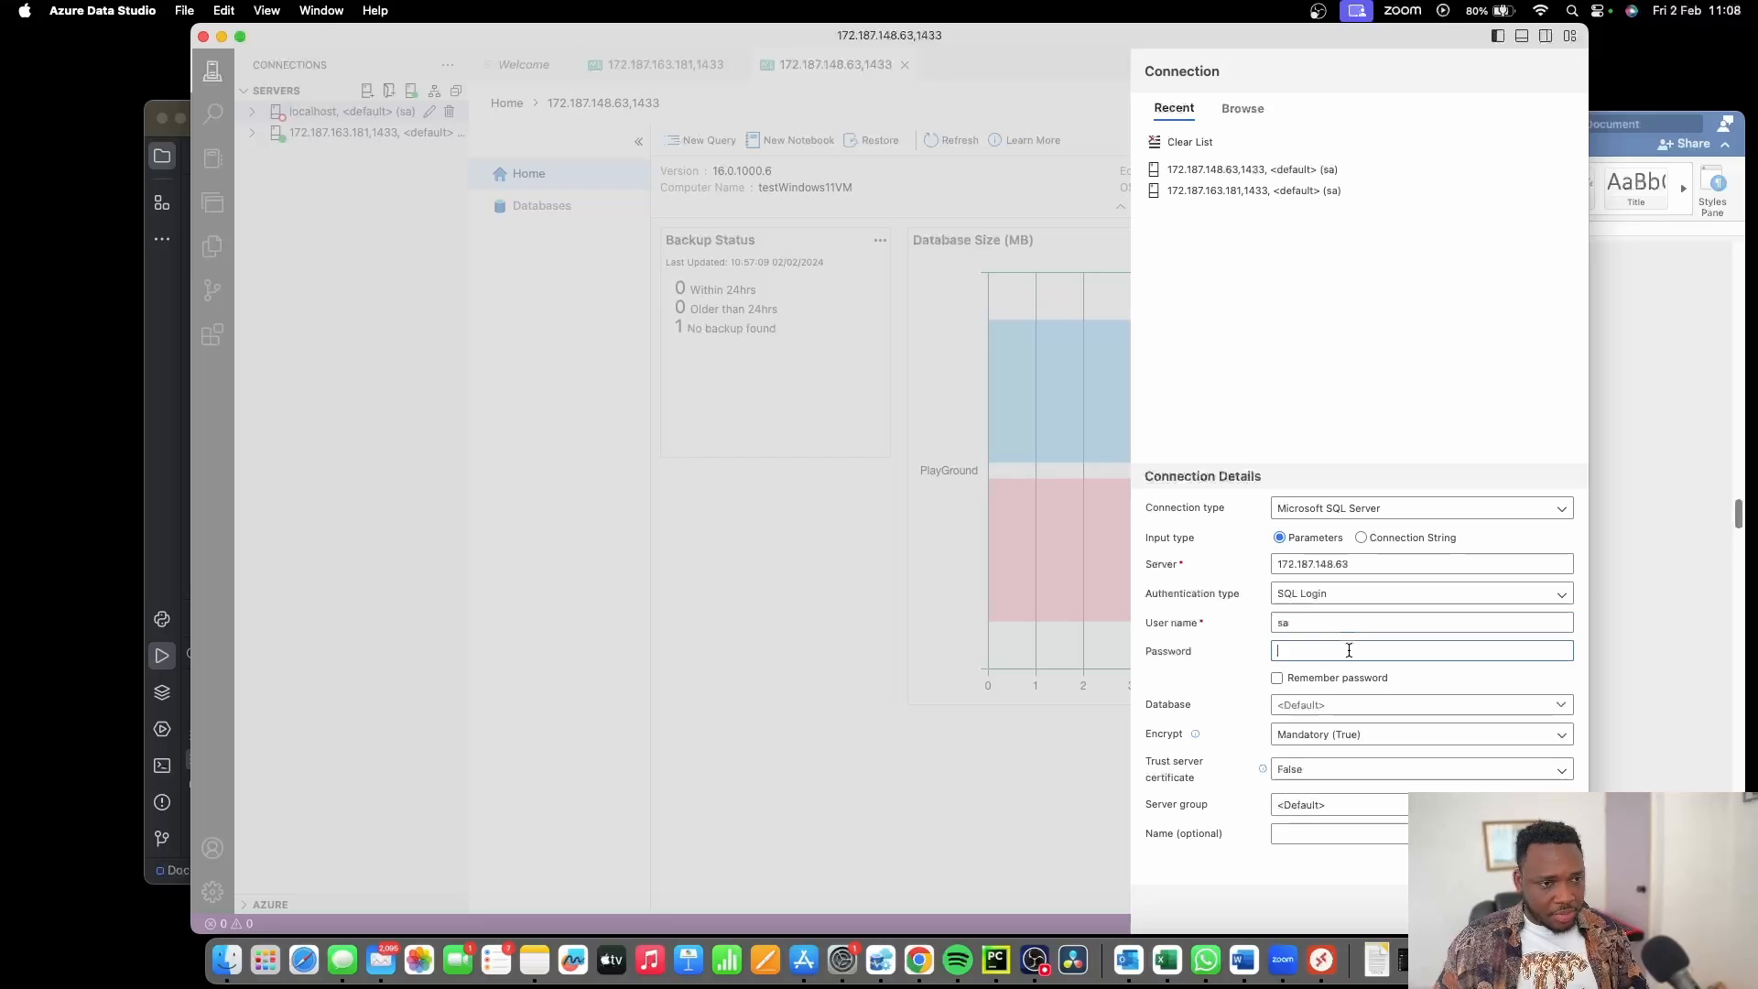
text(•••••••)
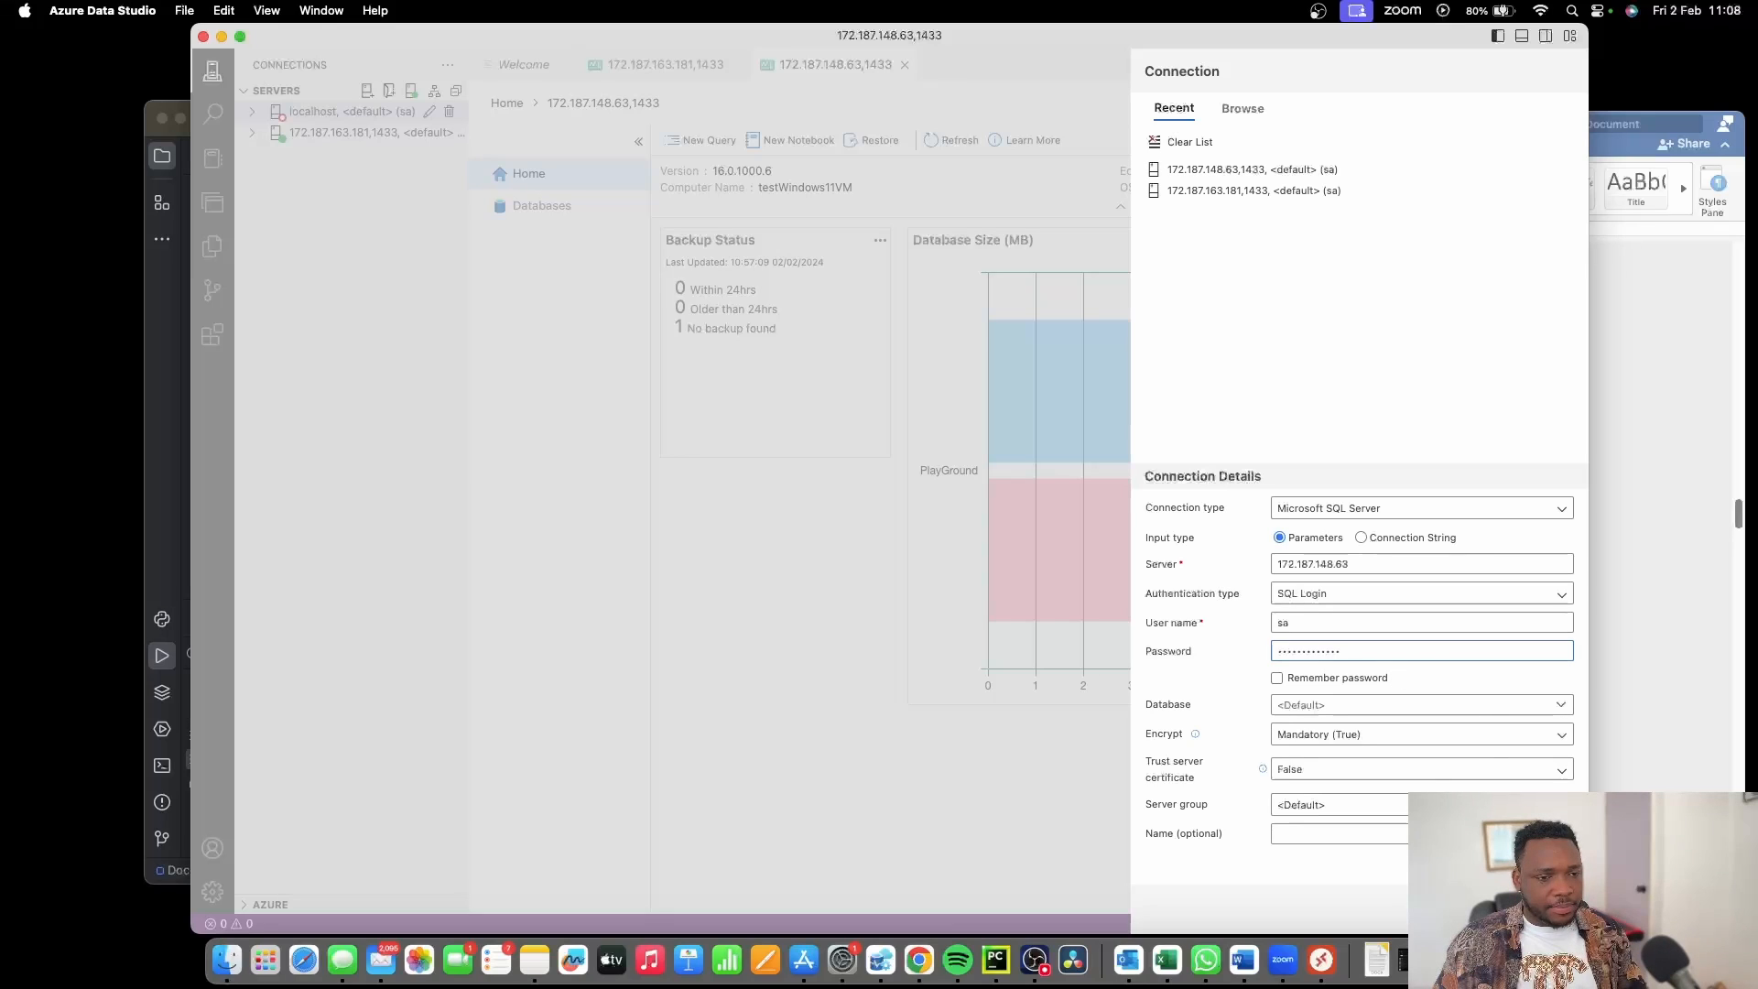
key(Return)
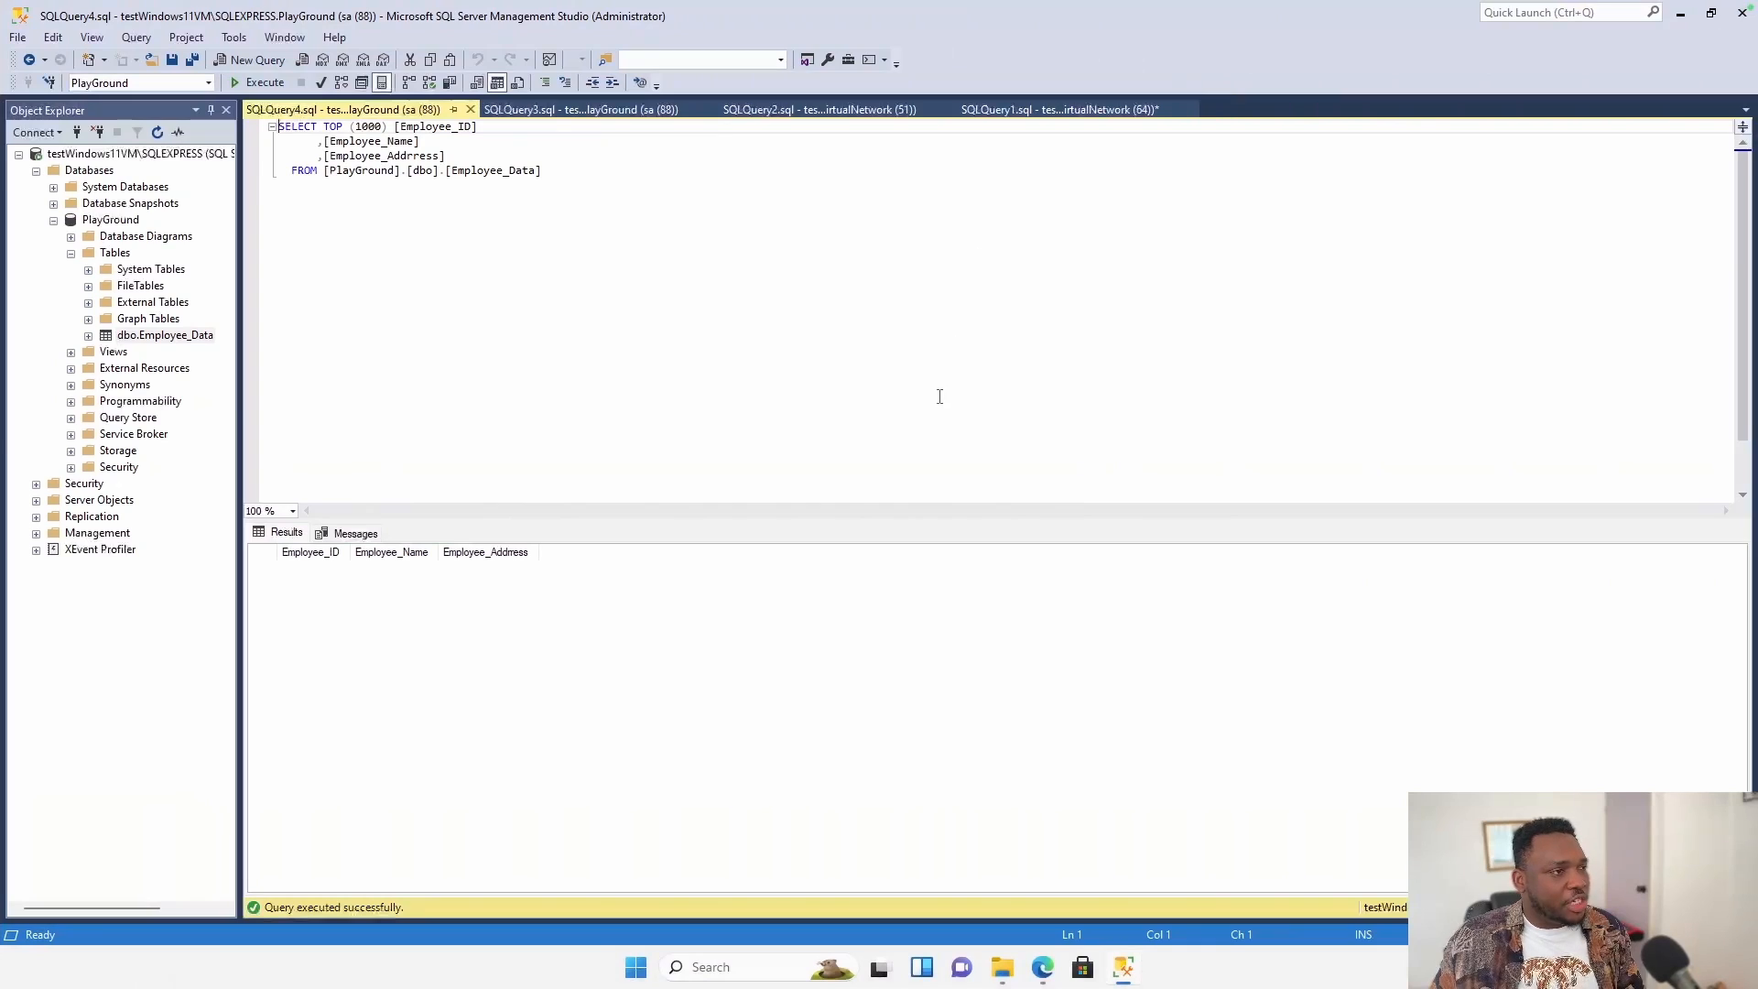
On the VM, search 'con' and launch SQL Server 2022 Configuration Manager.
click(937, 391)
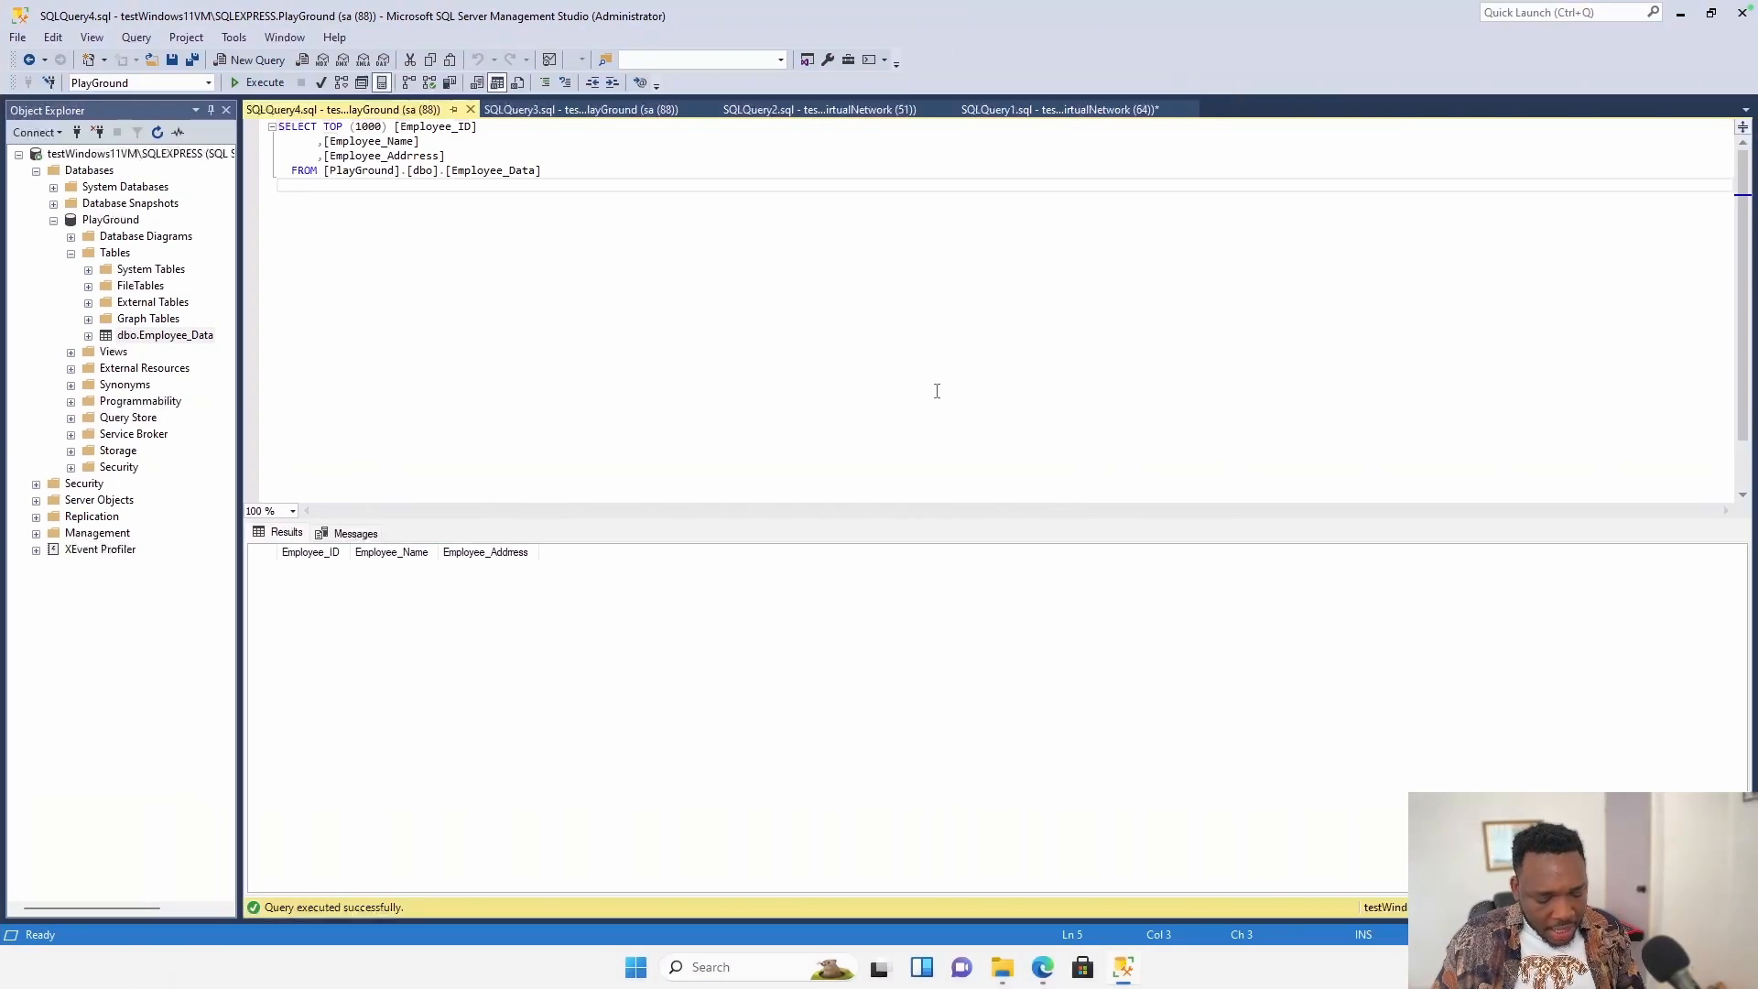
key(super)
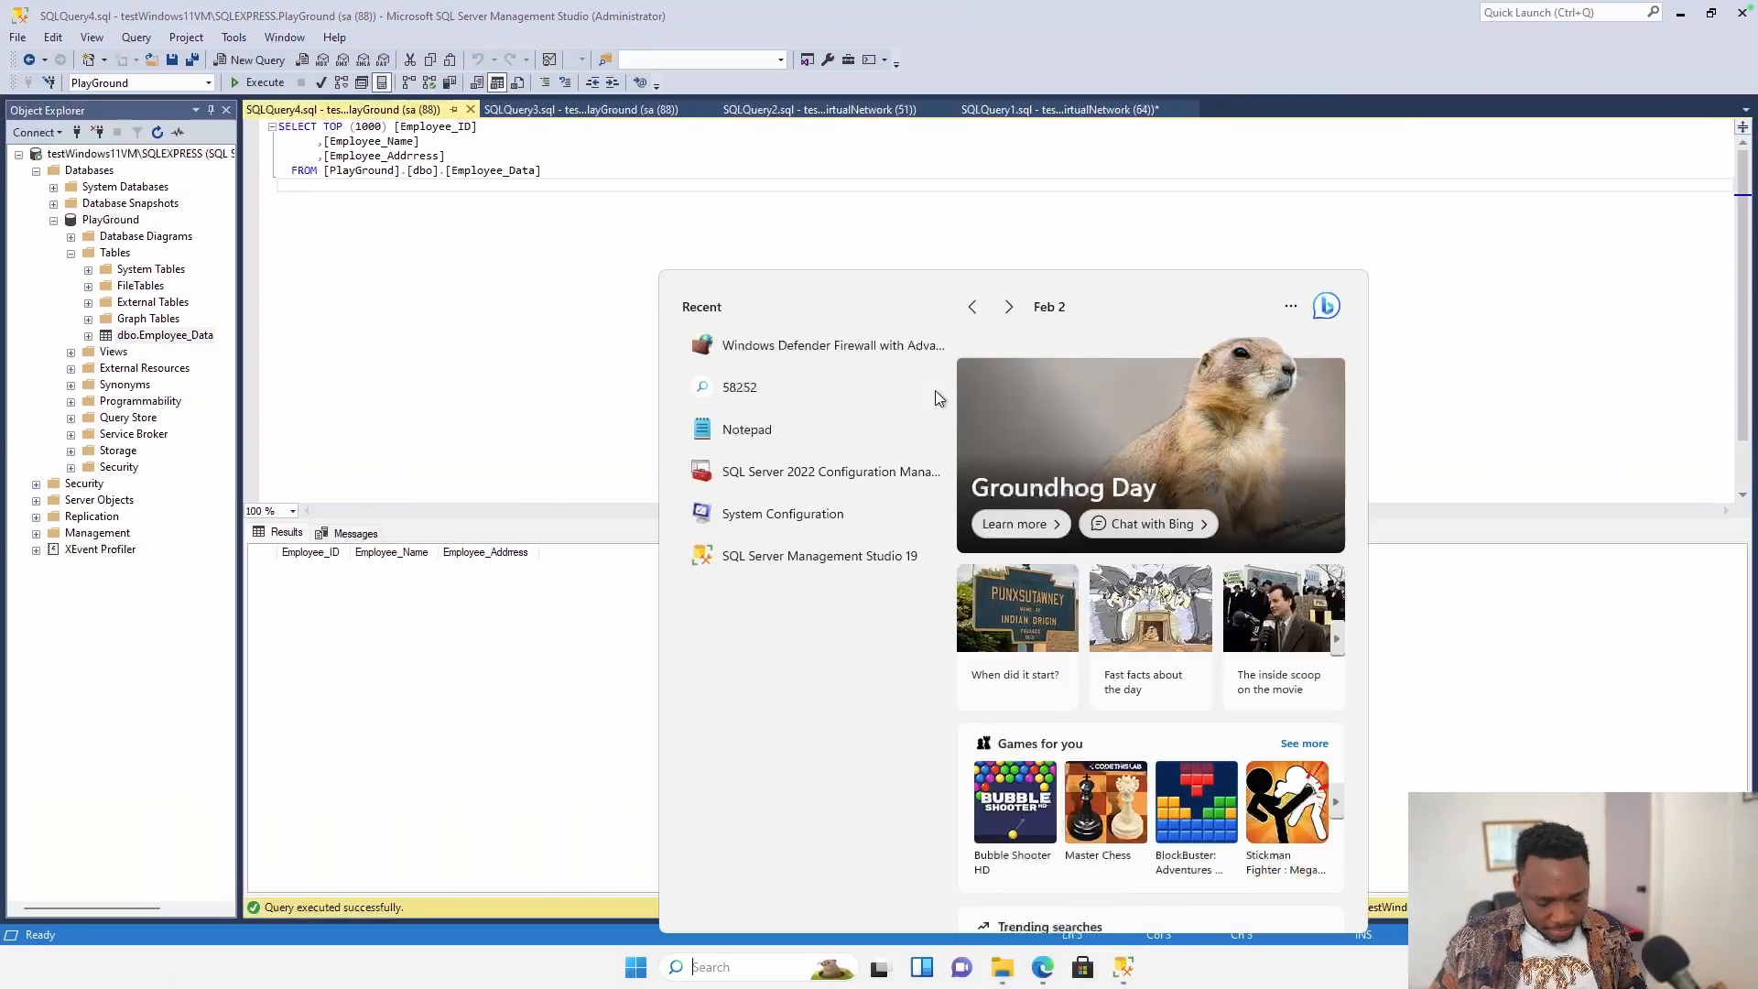
text(con)
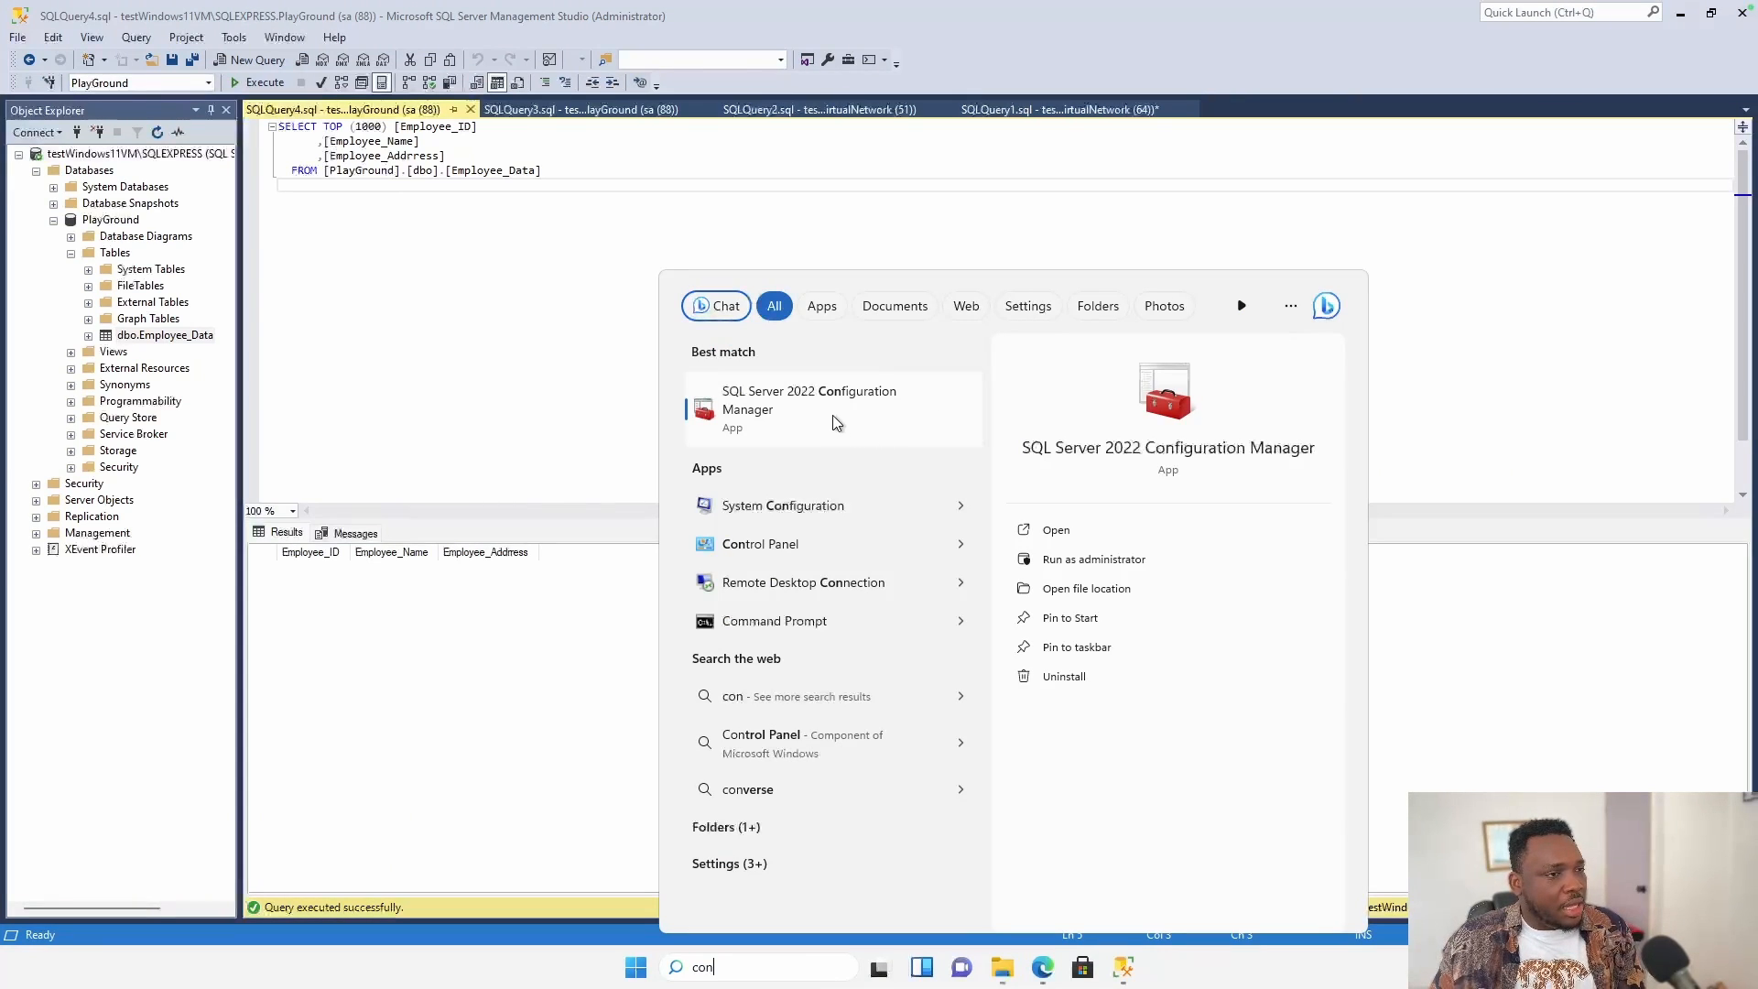
click(1079, 526)
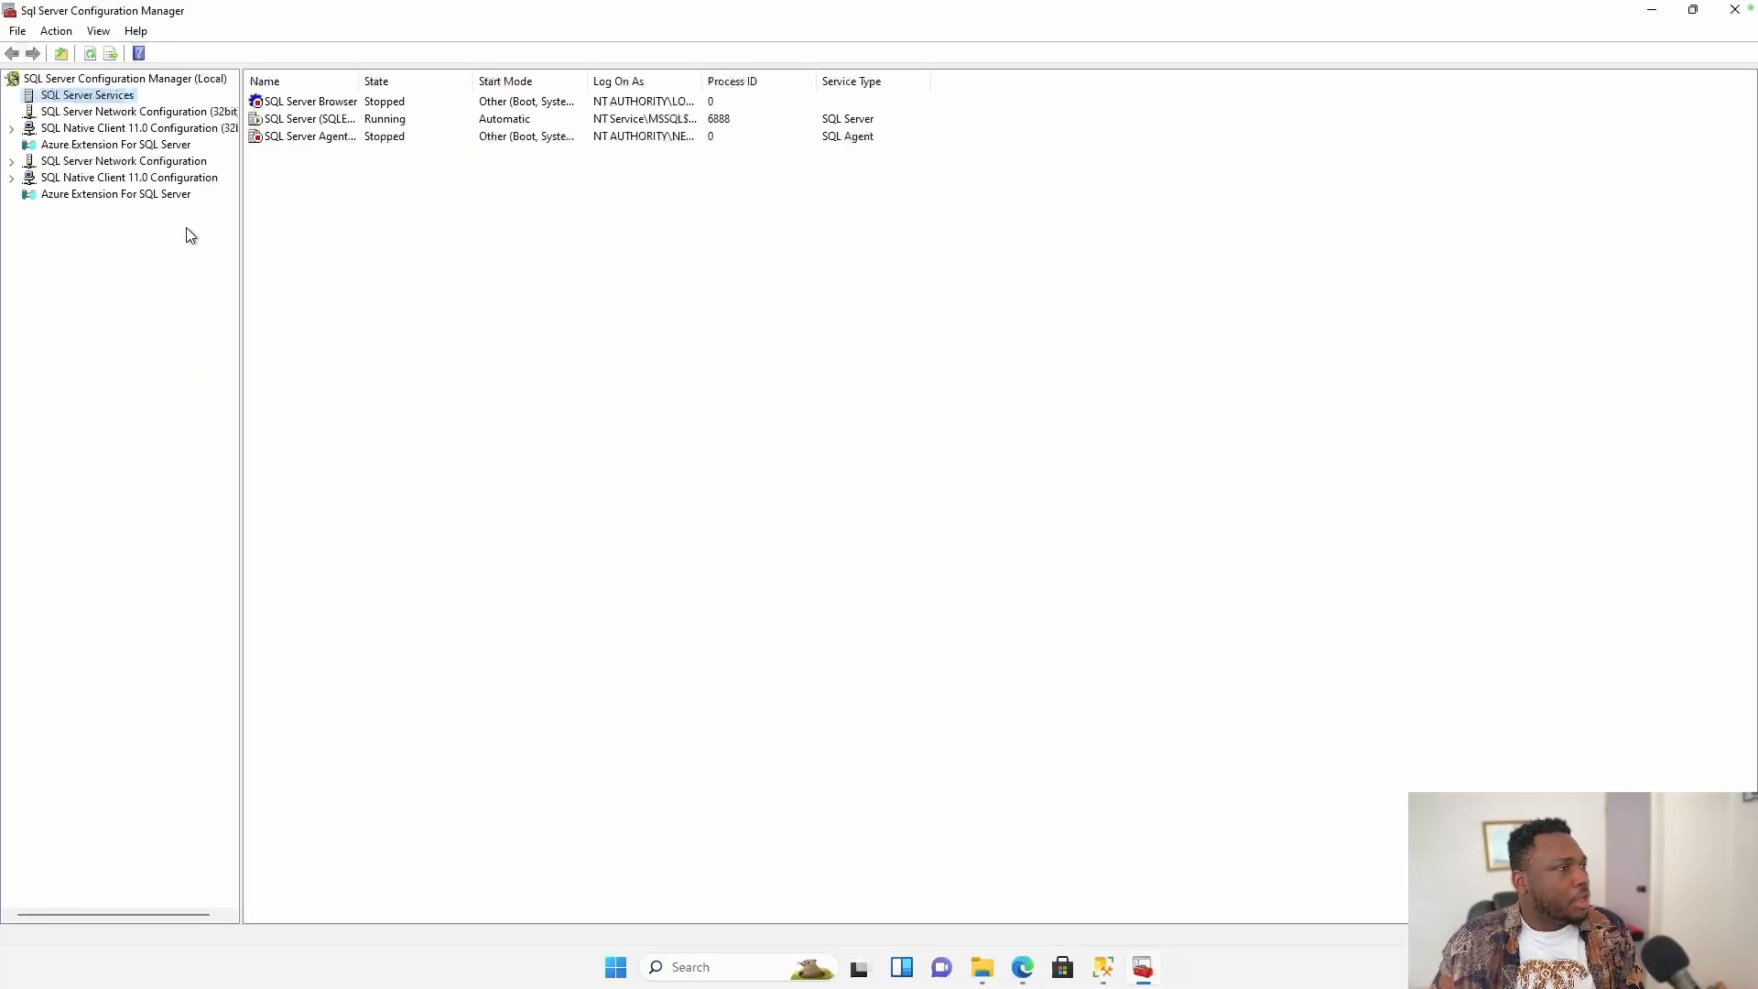
Enable the TCP/IP protocol under Protocols for SQLEXPRESS and accept the restart warning.
click(11, 162)
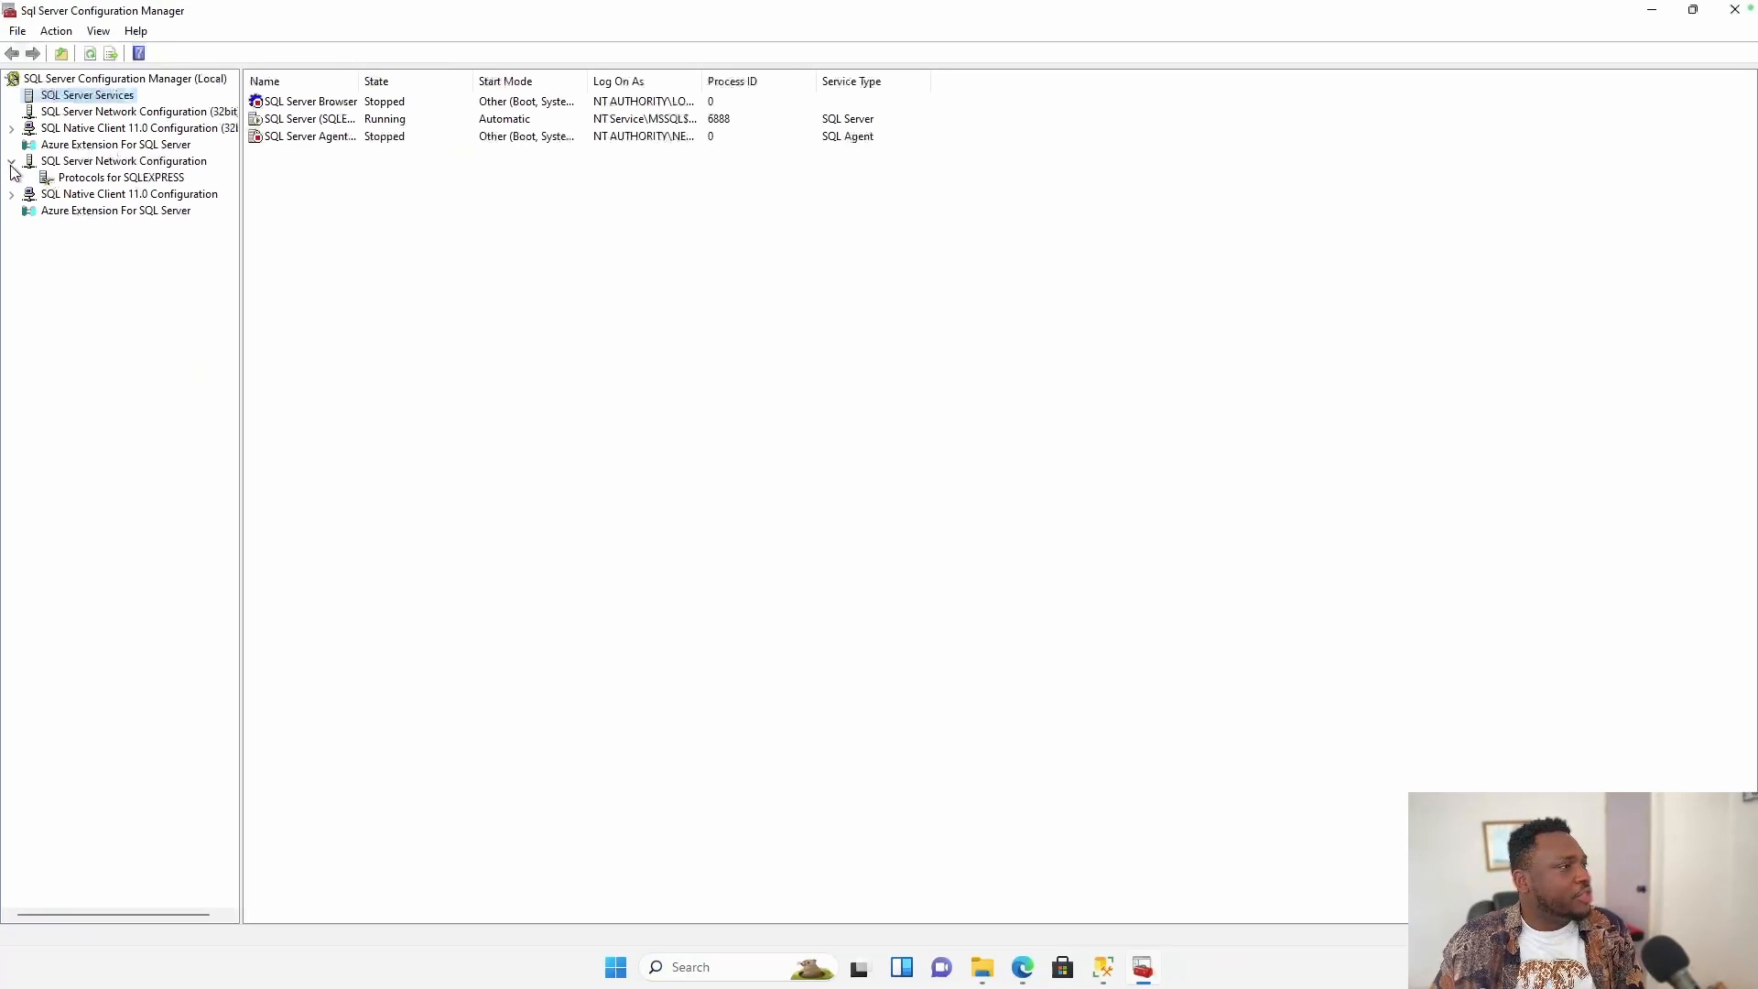
click(163, 180)
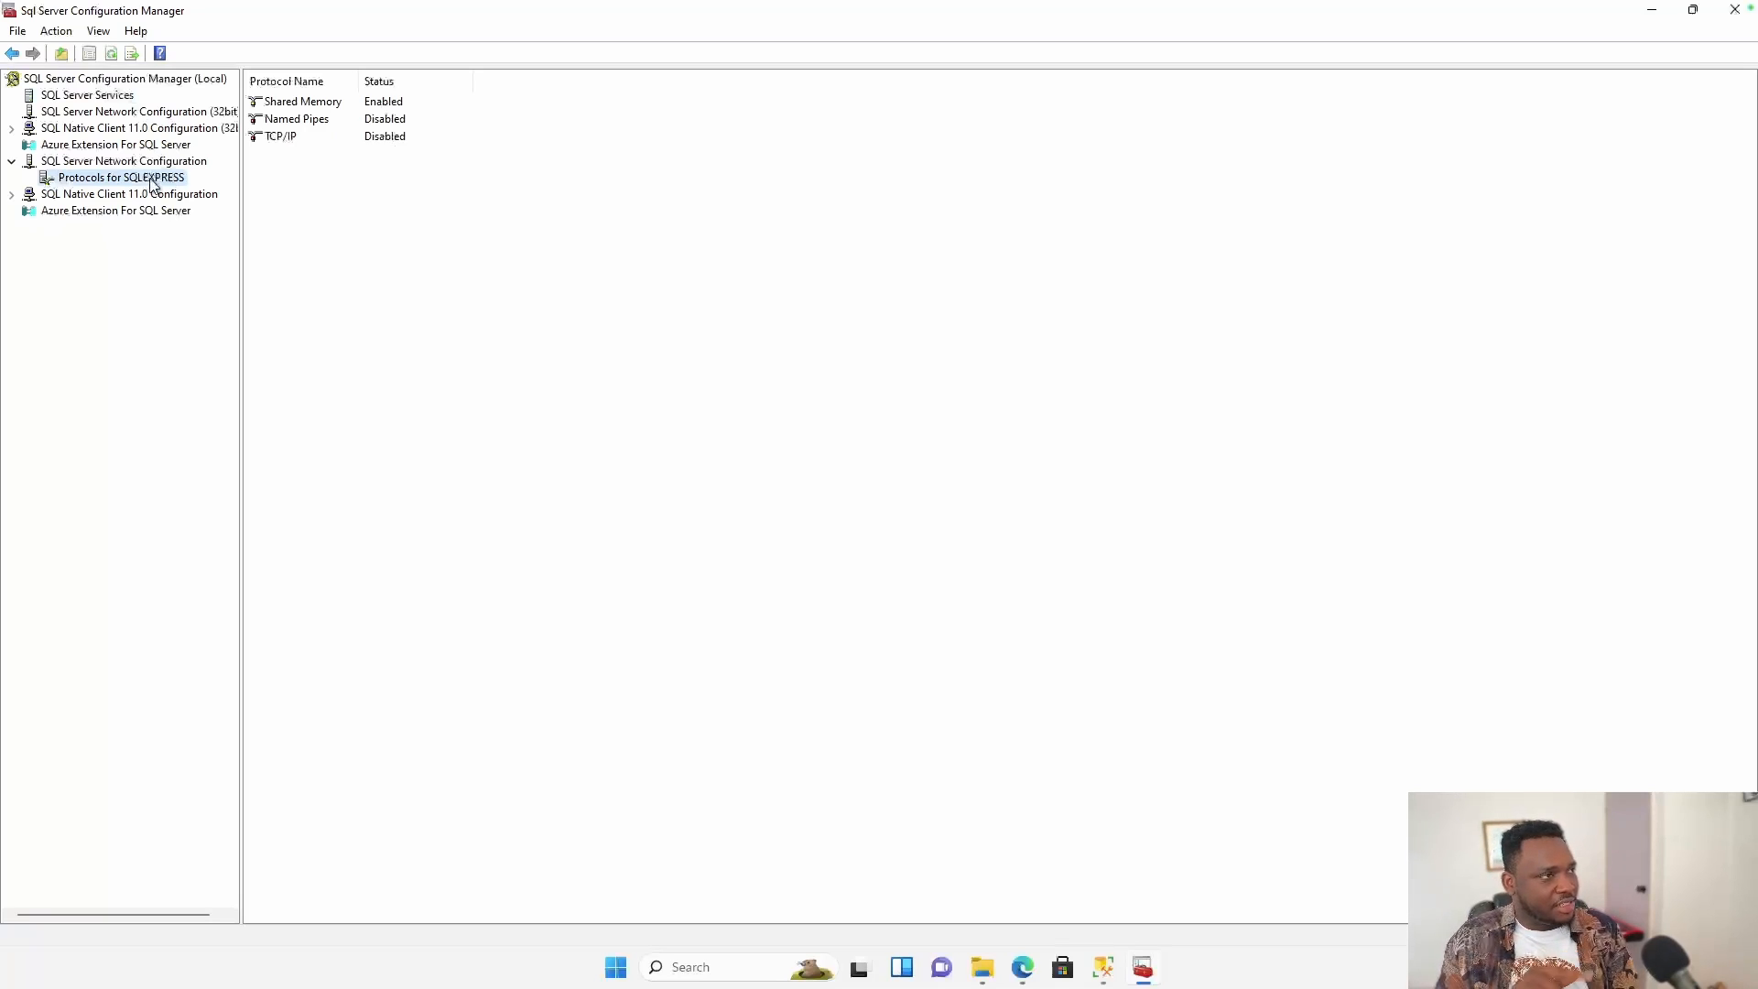
click(327, 139)
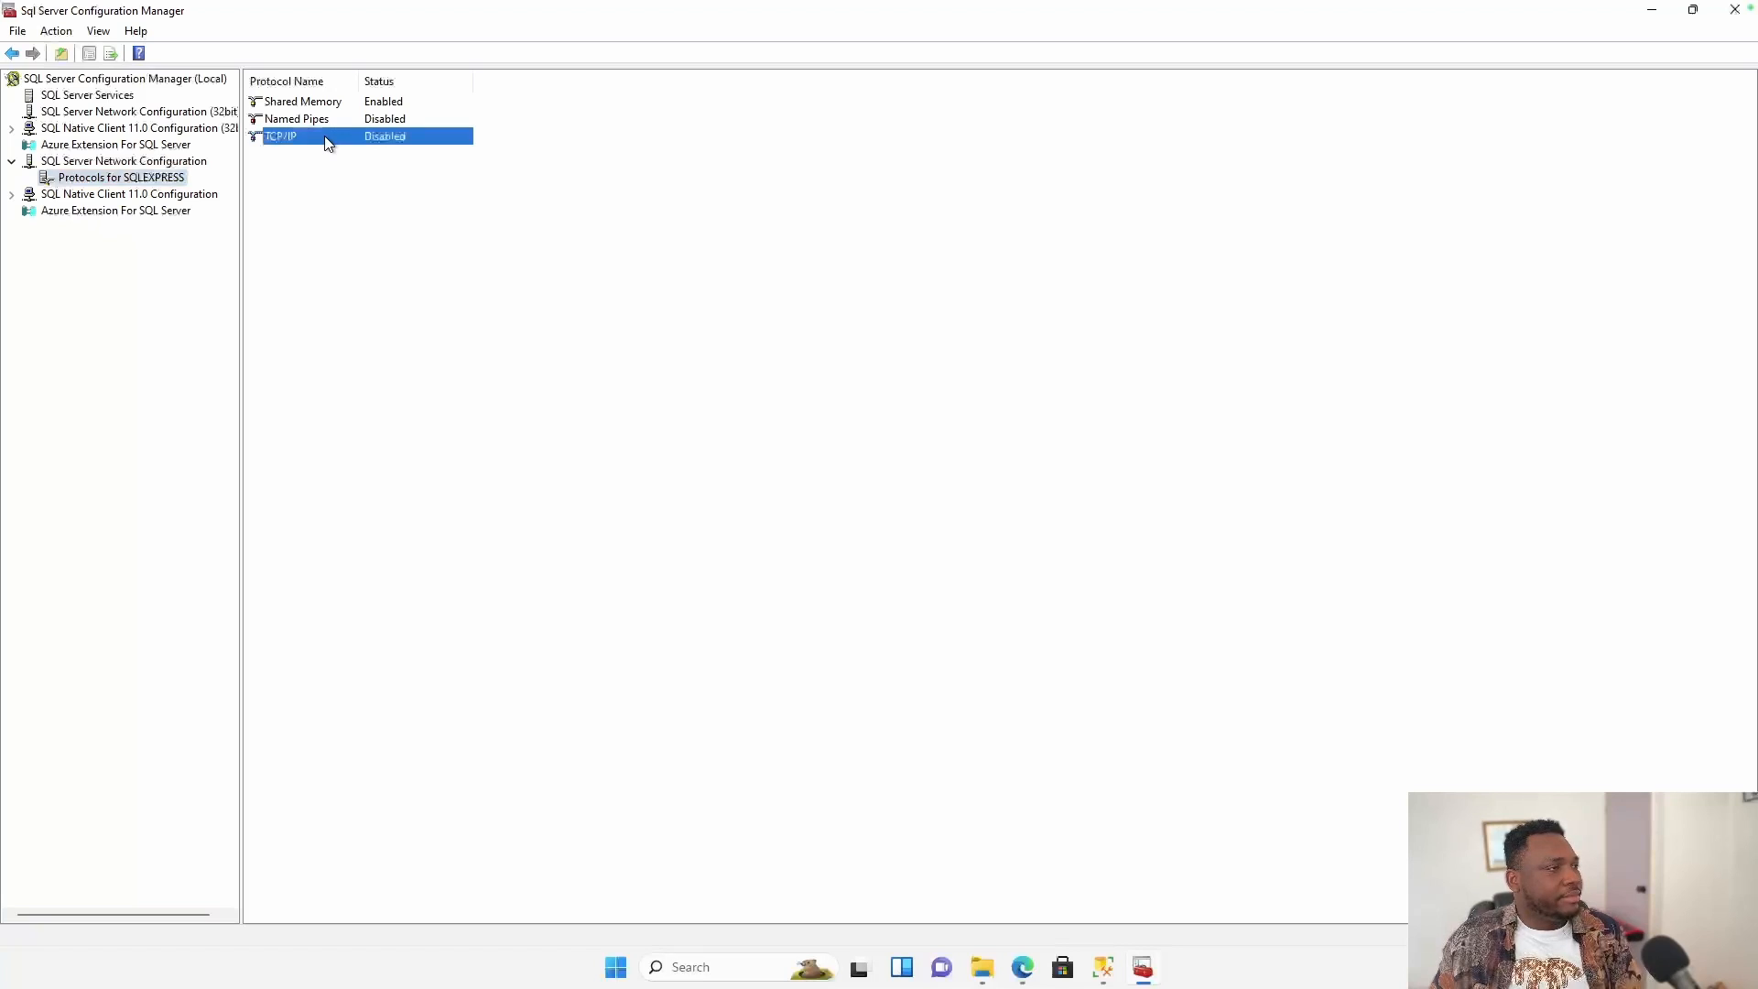
right_click(327, 140)
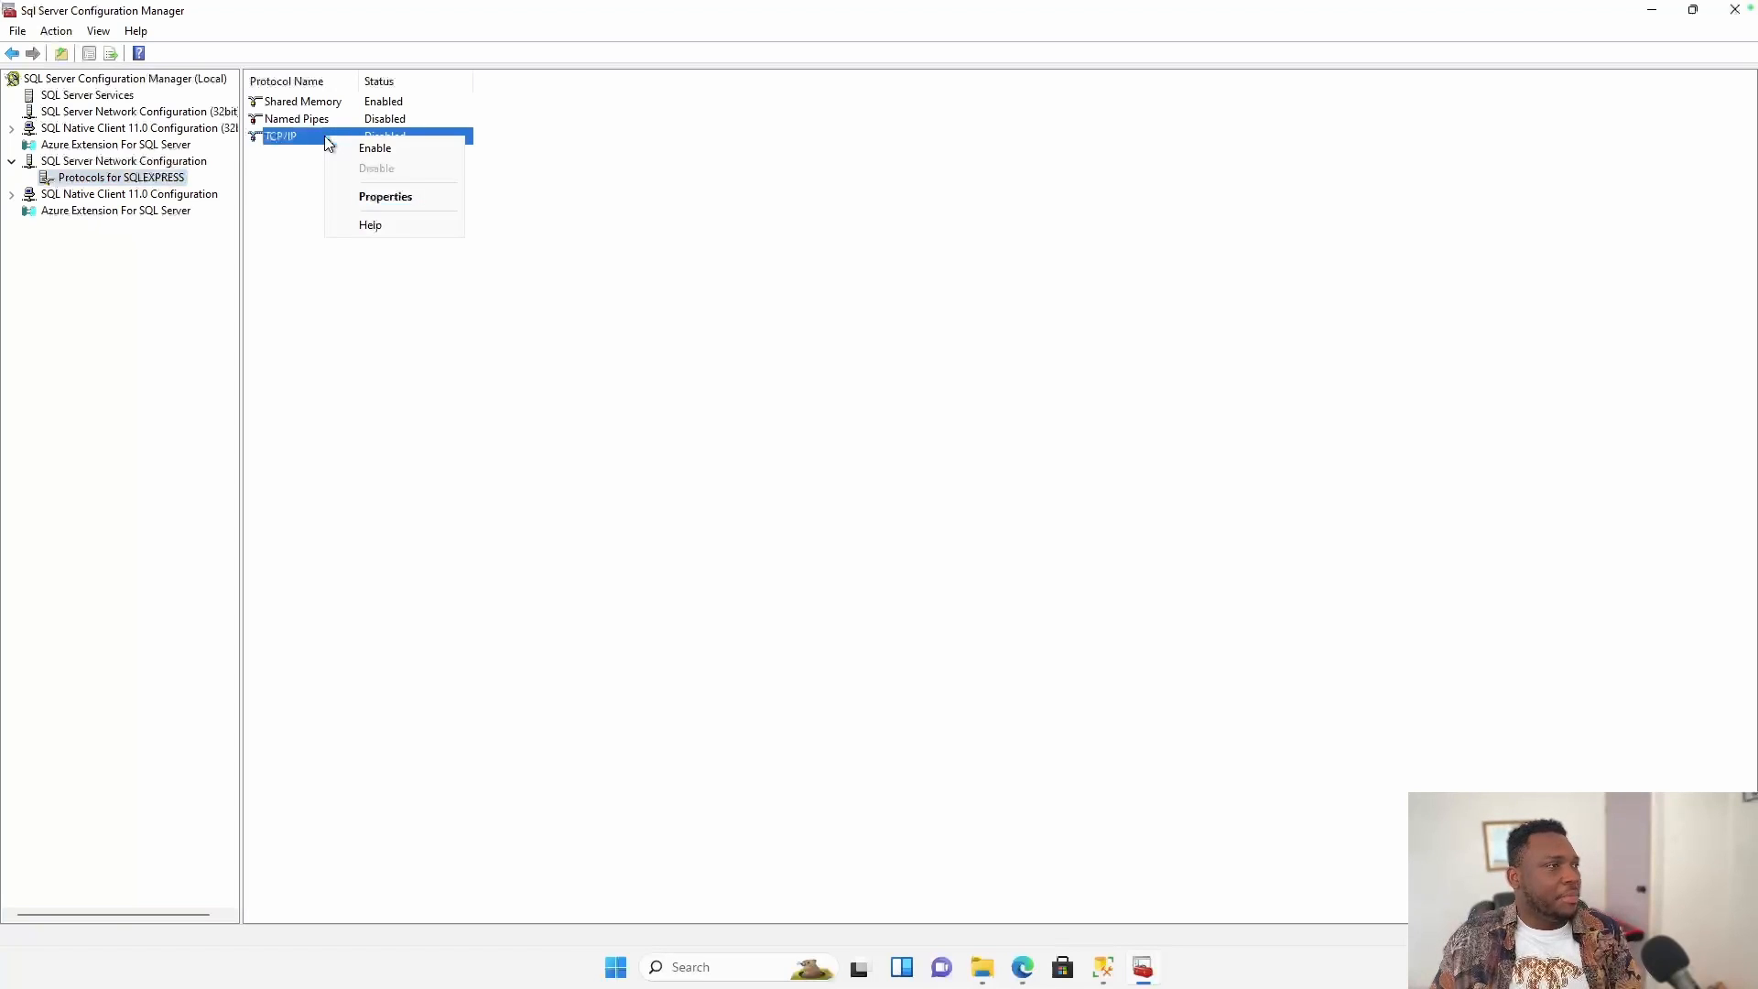
click(370, 150)
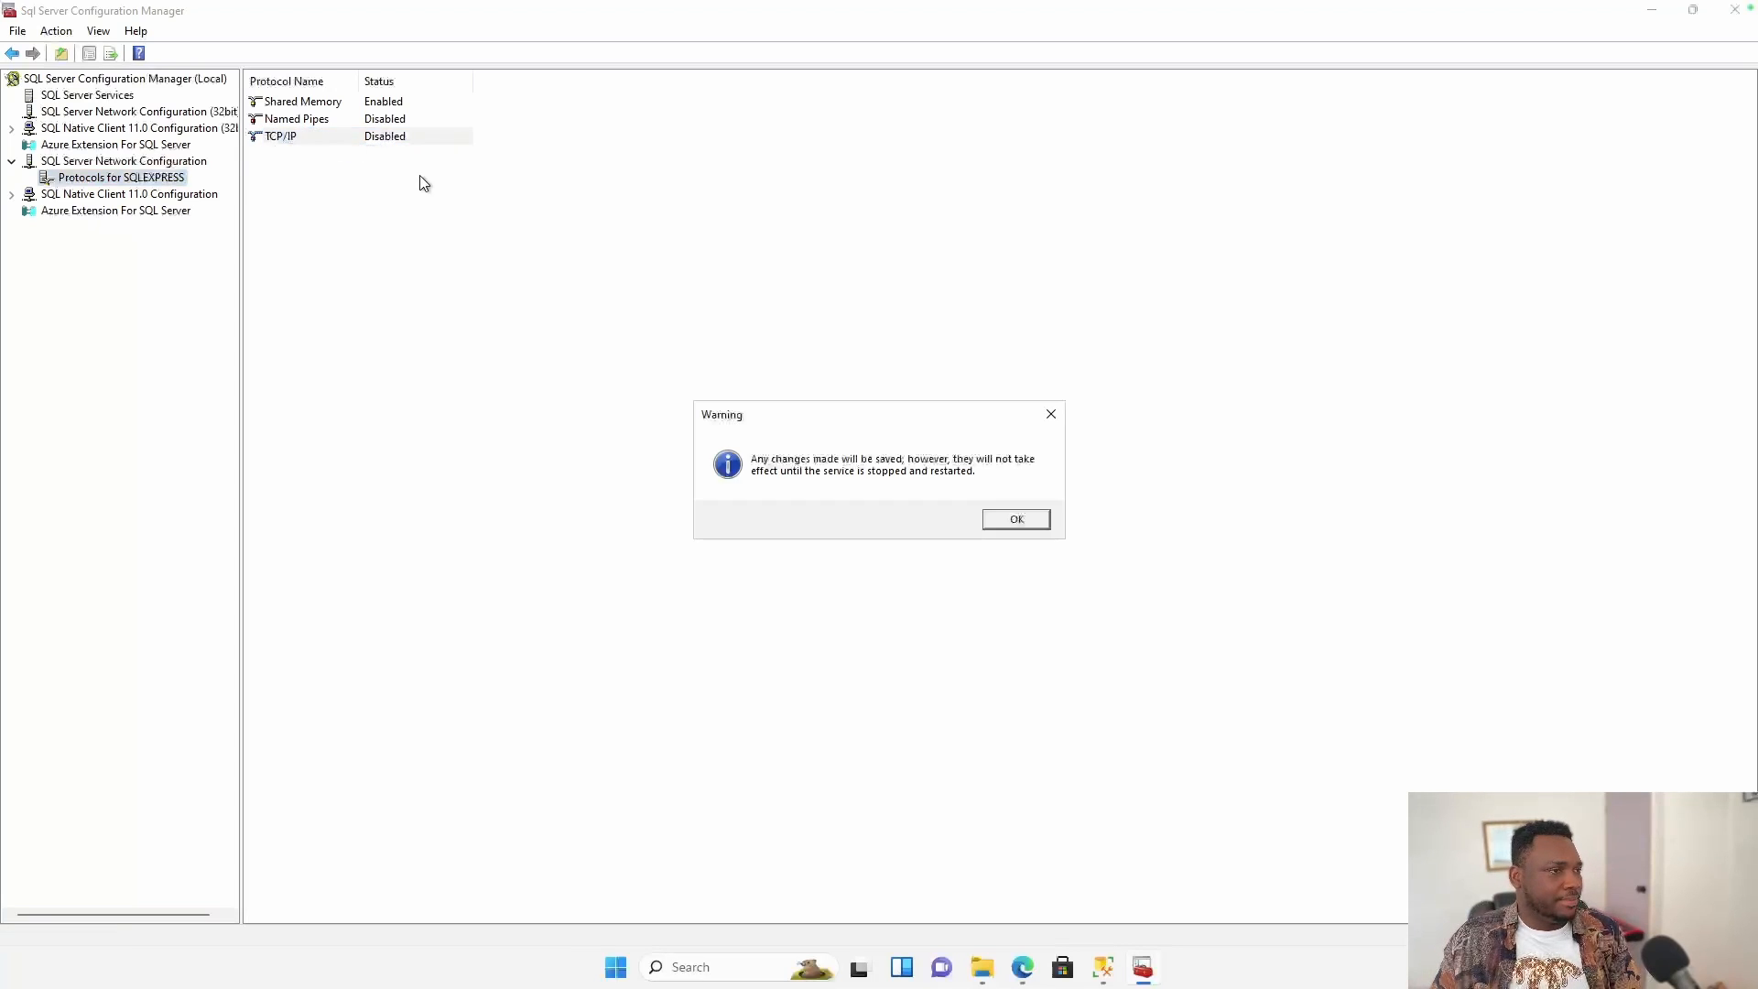
click(1016, 519)
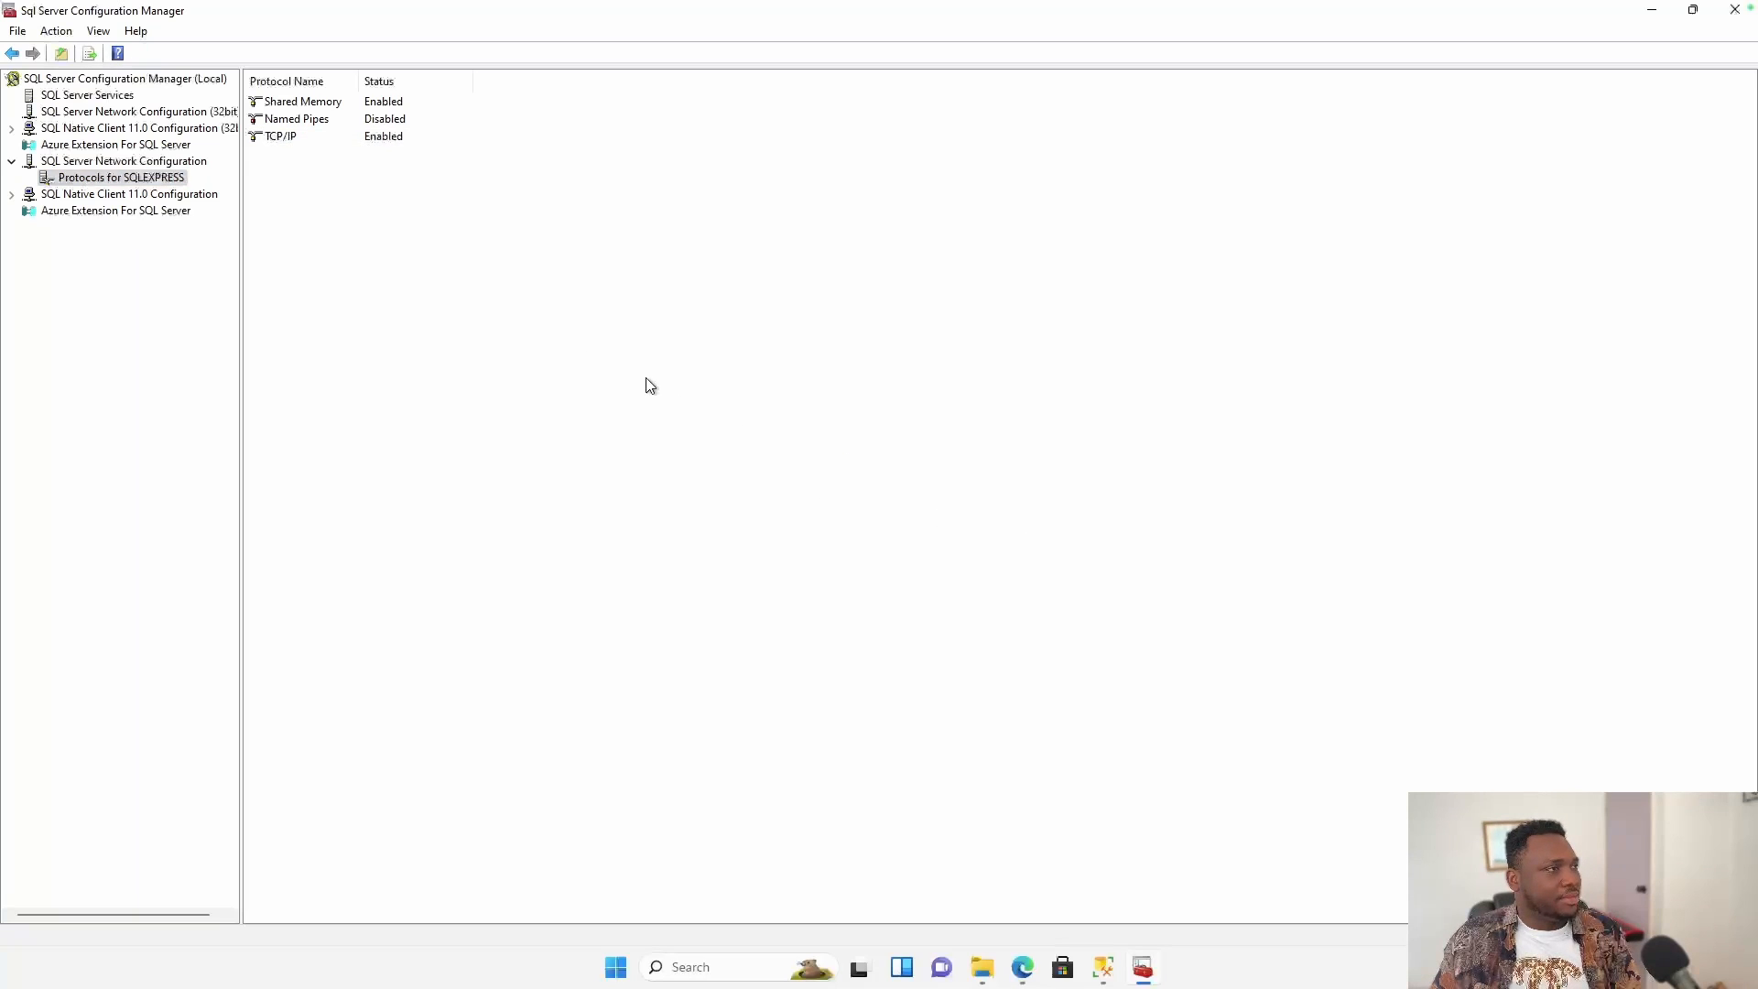
right_click(375, 140)
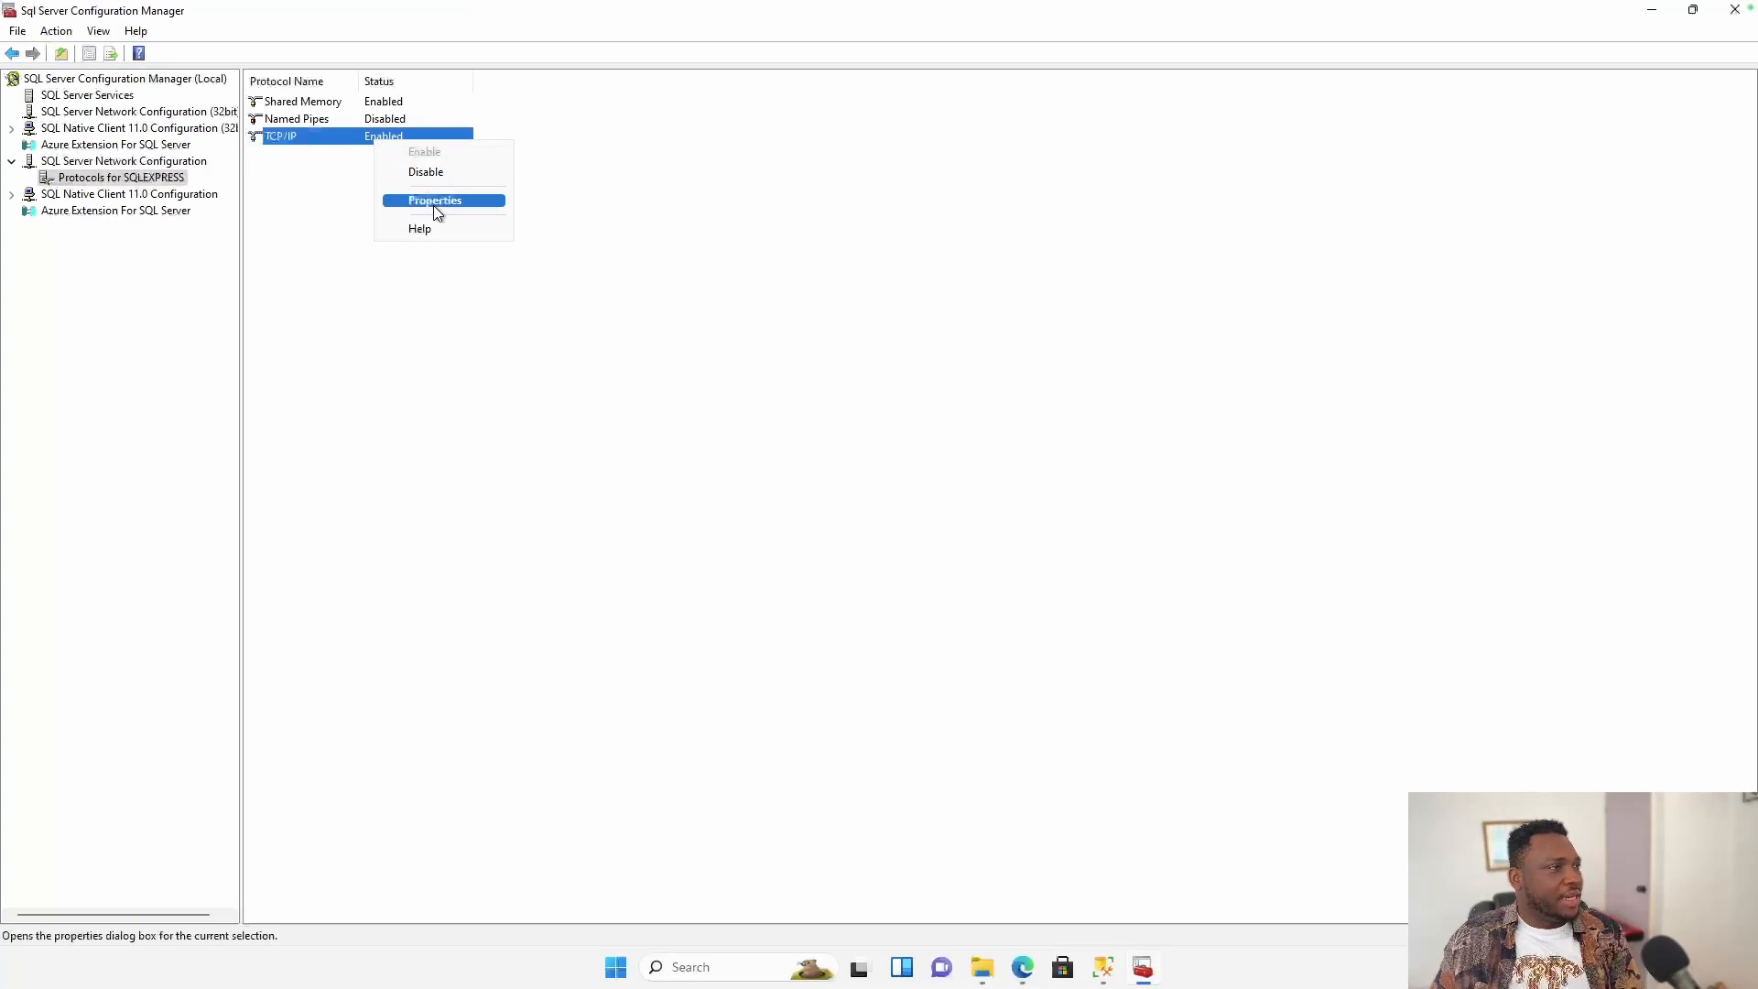
In TCP/IP properties under IPAll, clear dynamic port 58252, set TCP Port 1433, and apply.
click(434, 203)
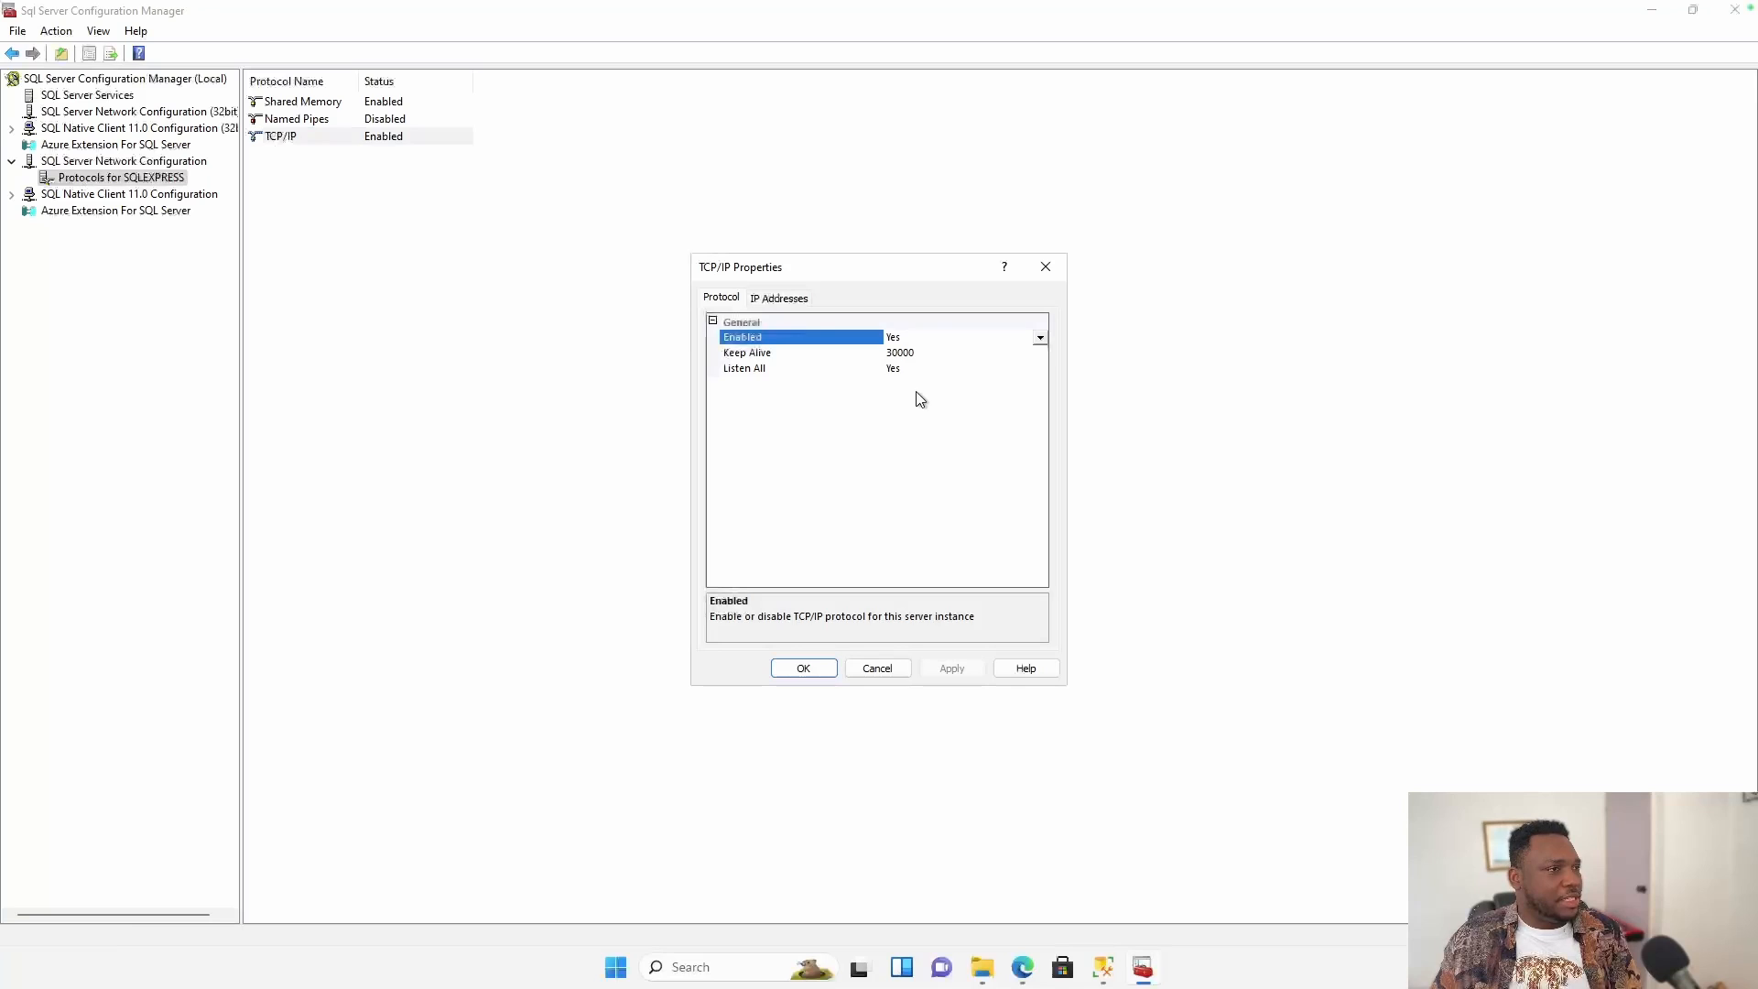
click(785, 299)
scroll(967, 482, down, 4)
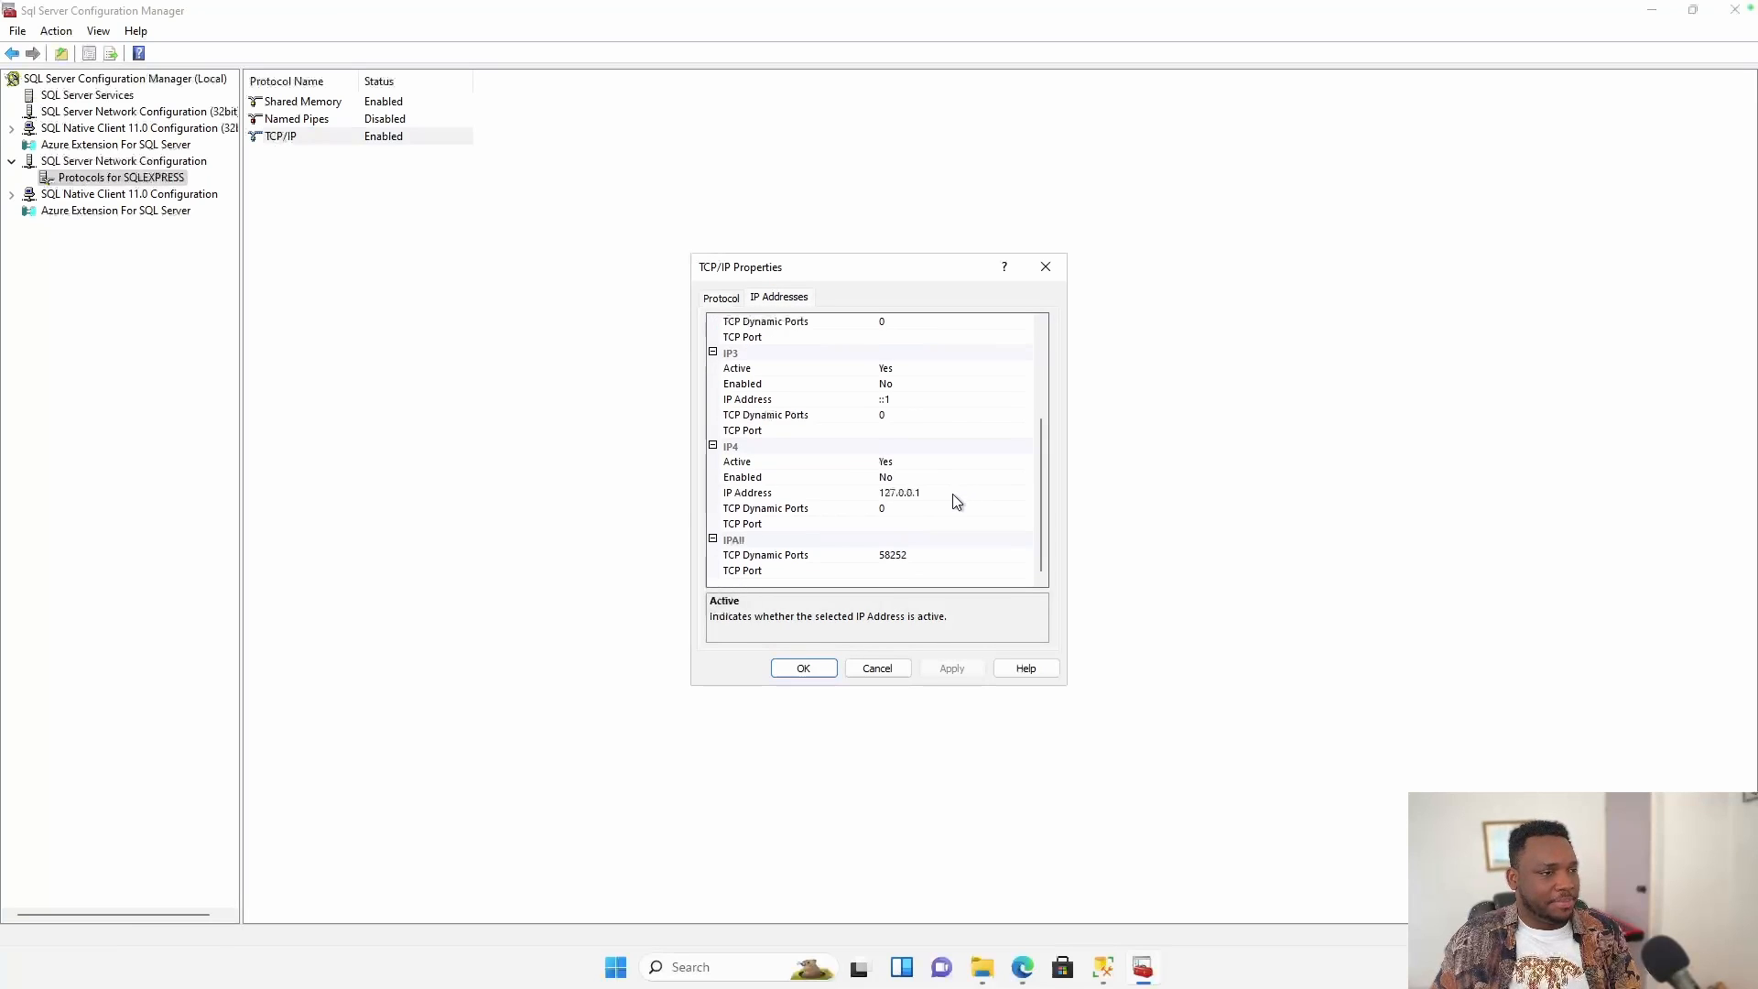
click(930, 555)
drag(930, 556, 874, 558)
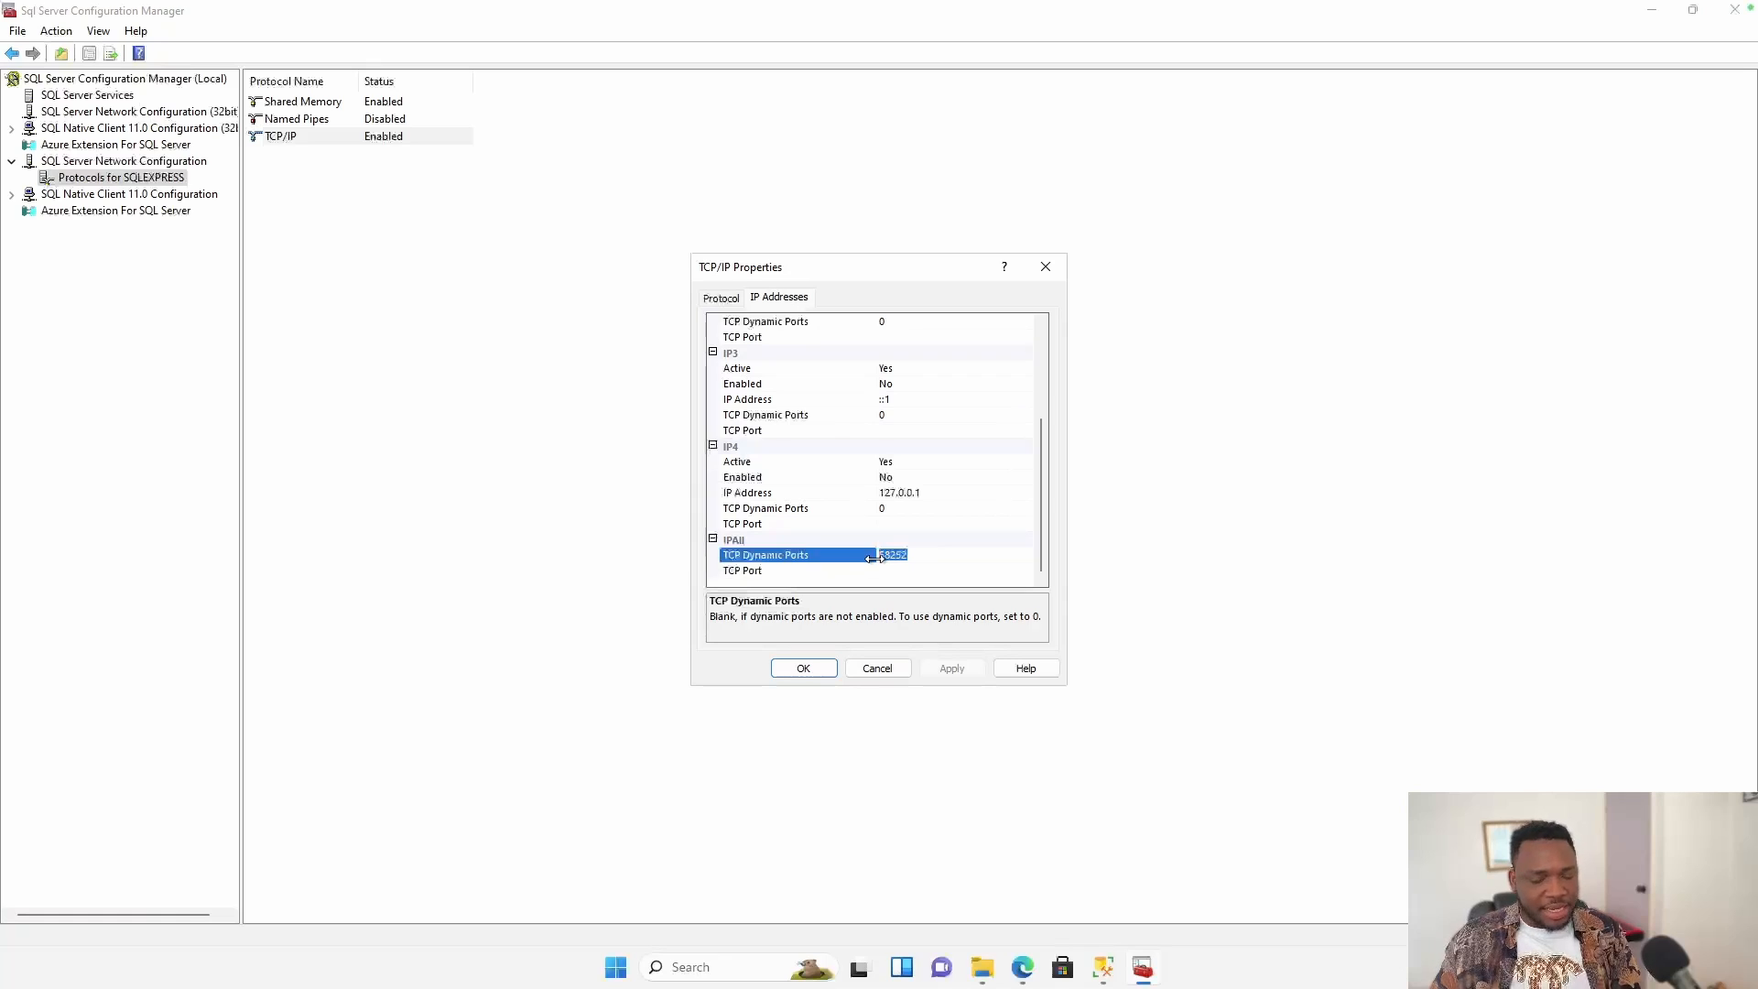
key(BackSpace)
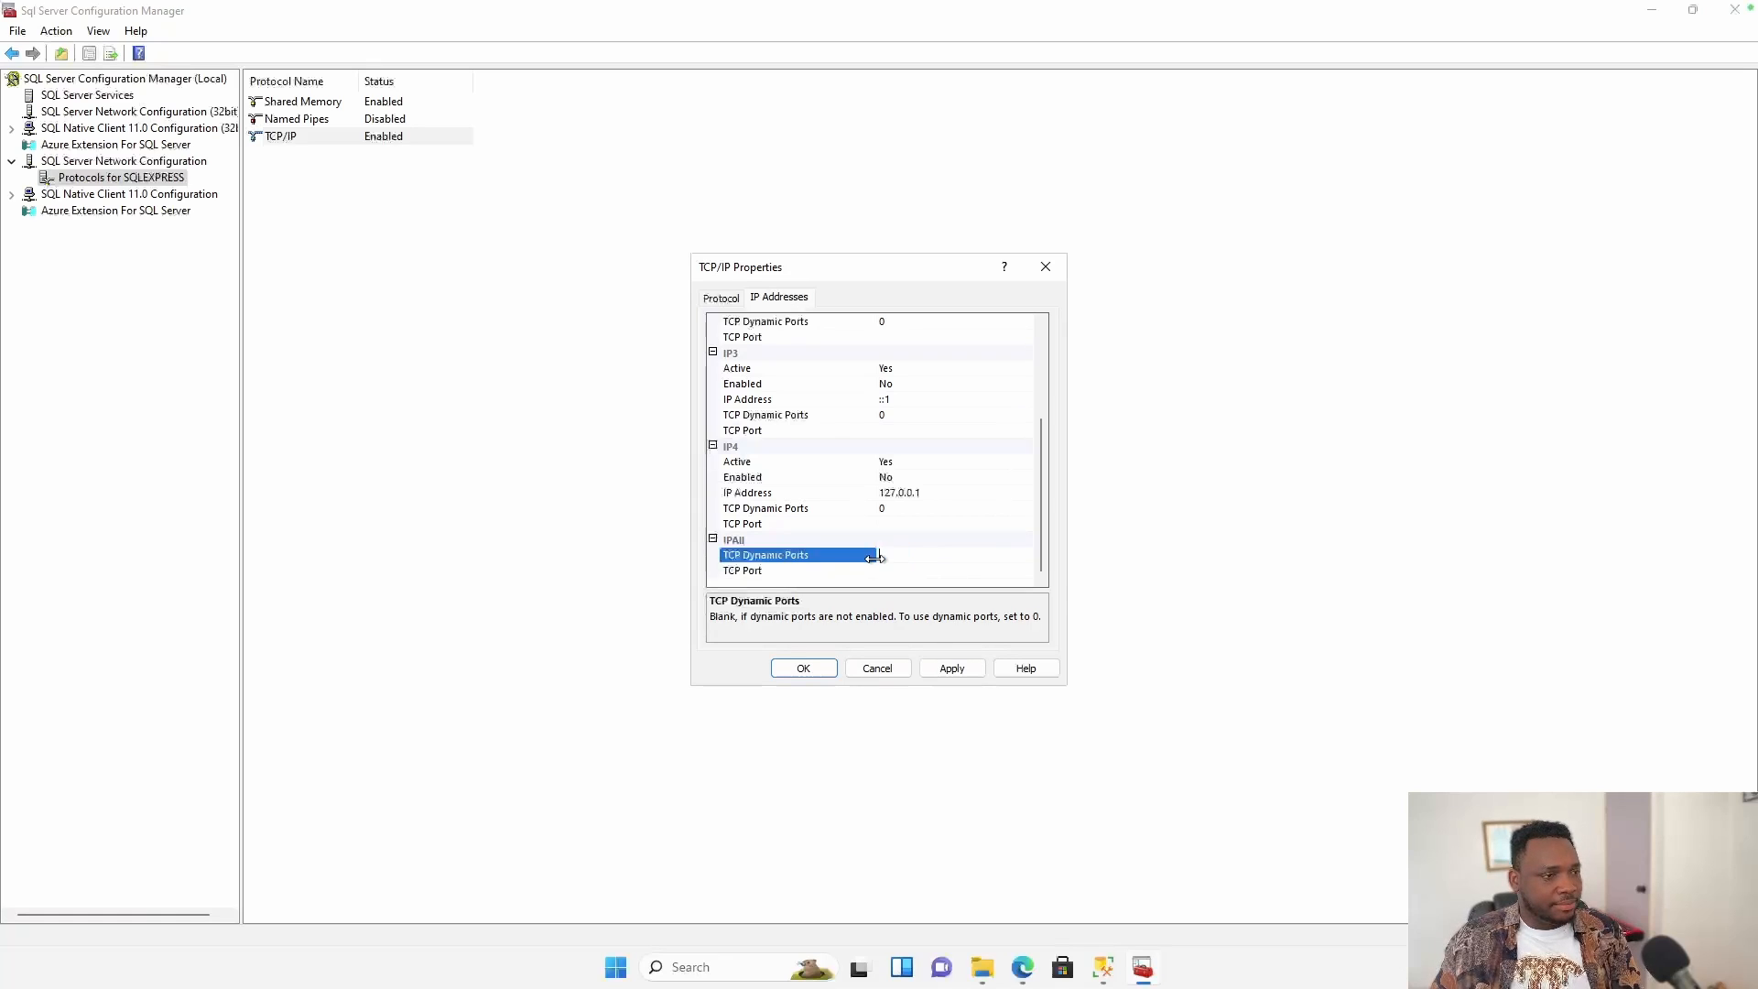
click(923, 570)
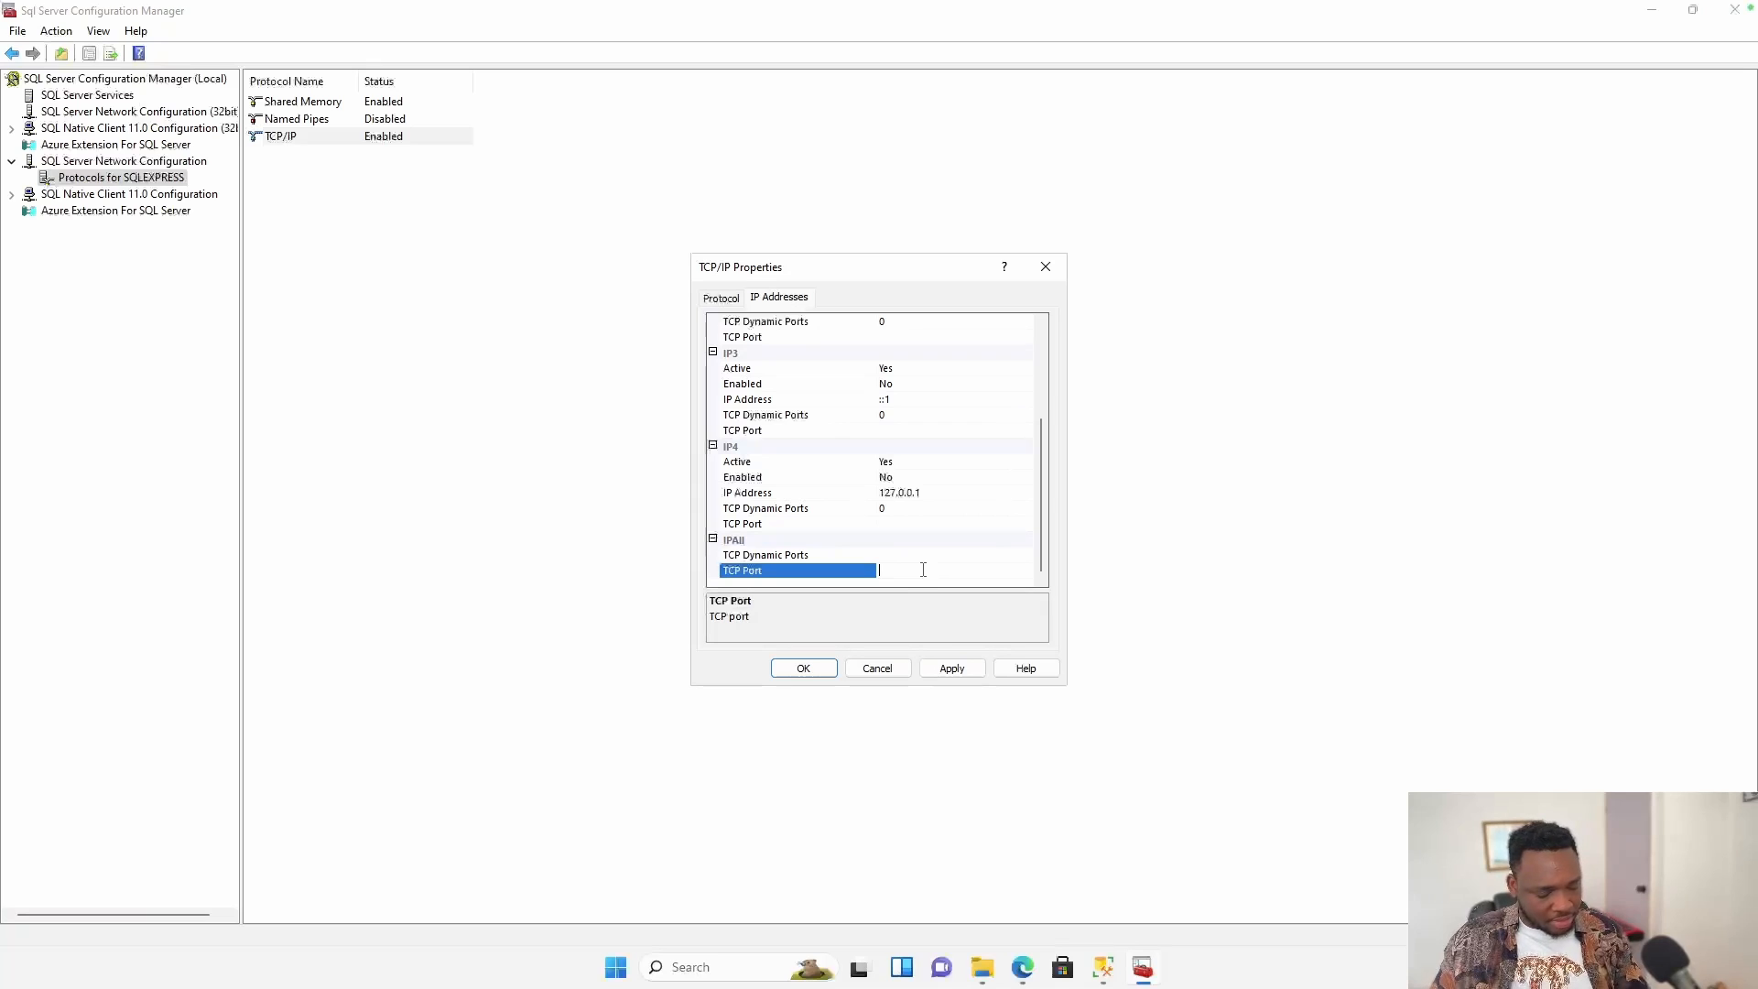
text(1433)
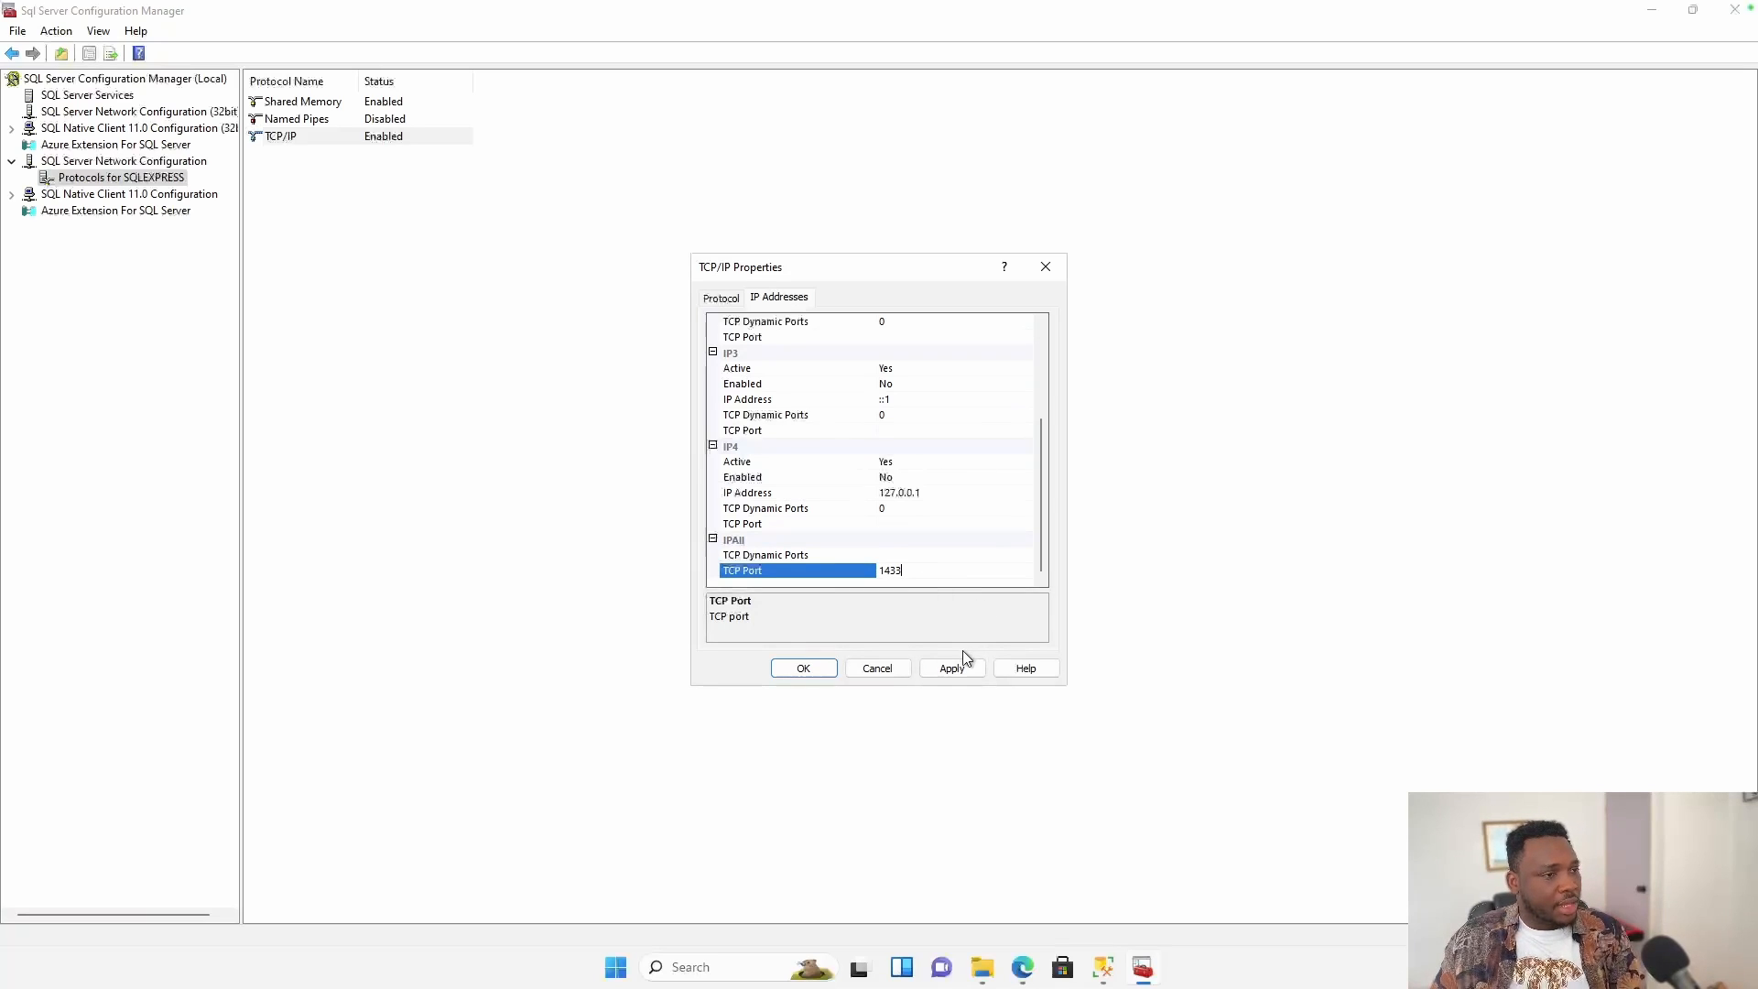
click(964, 671)
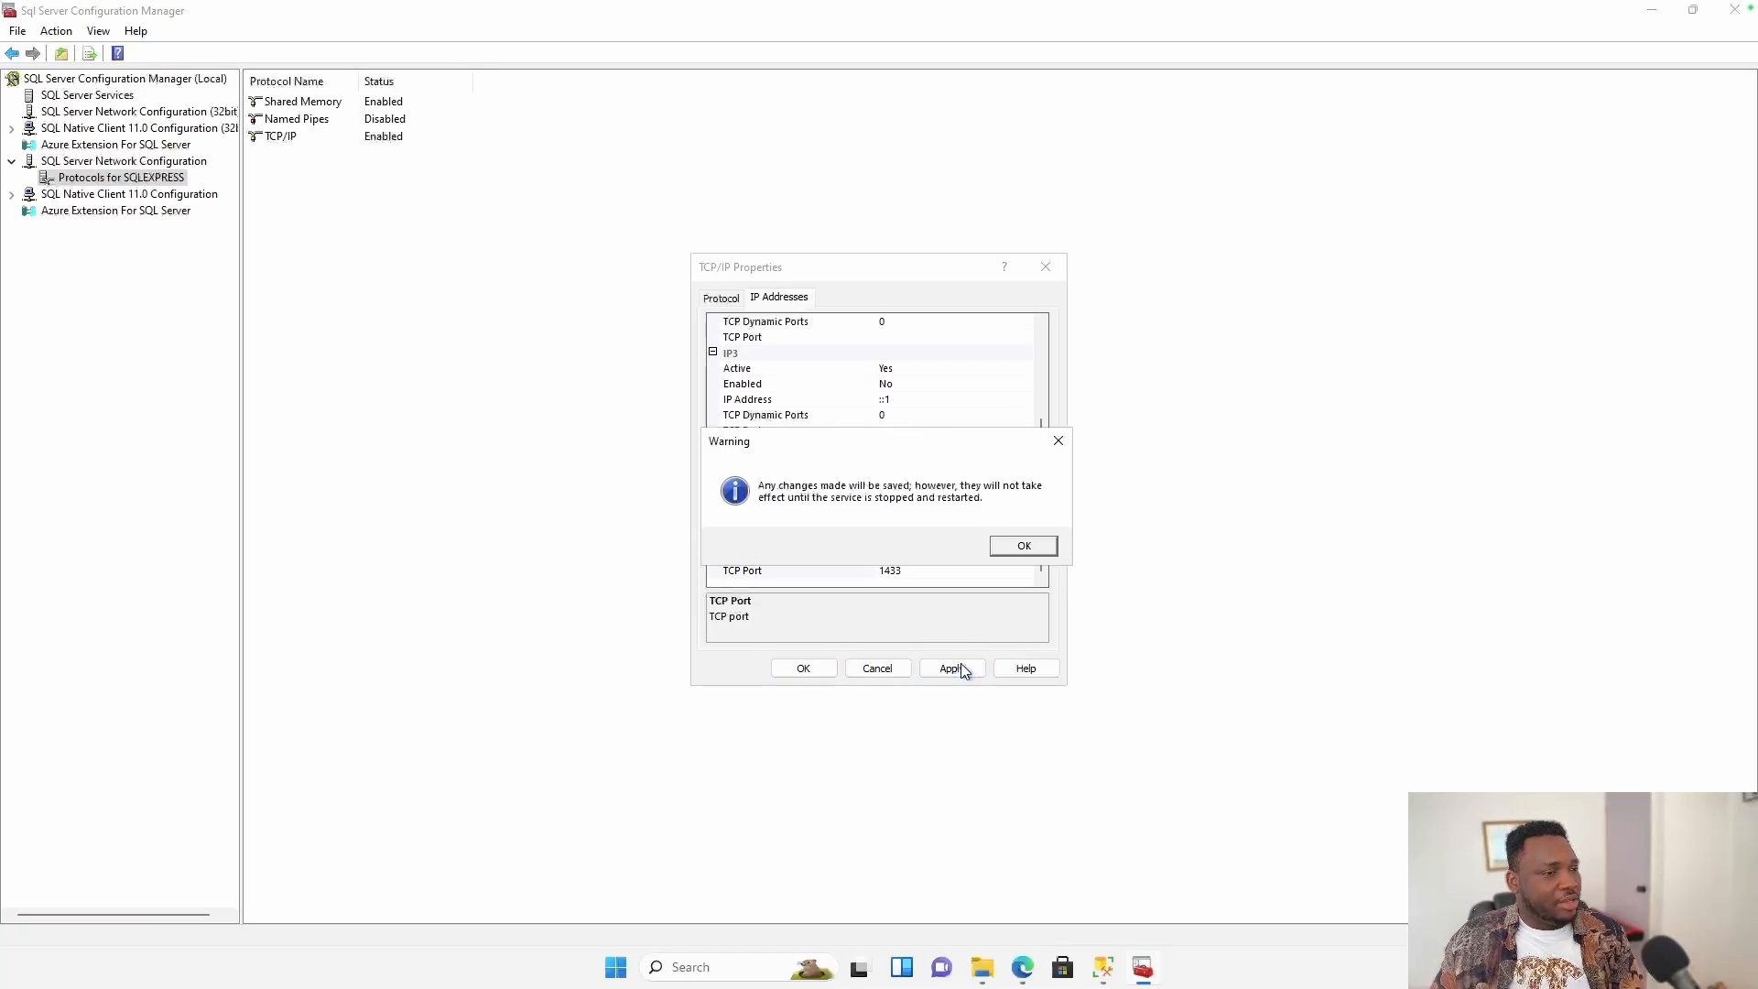
click(1025, 545)
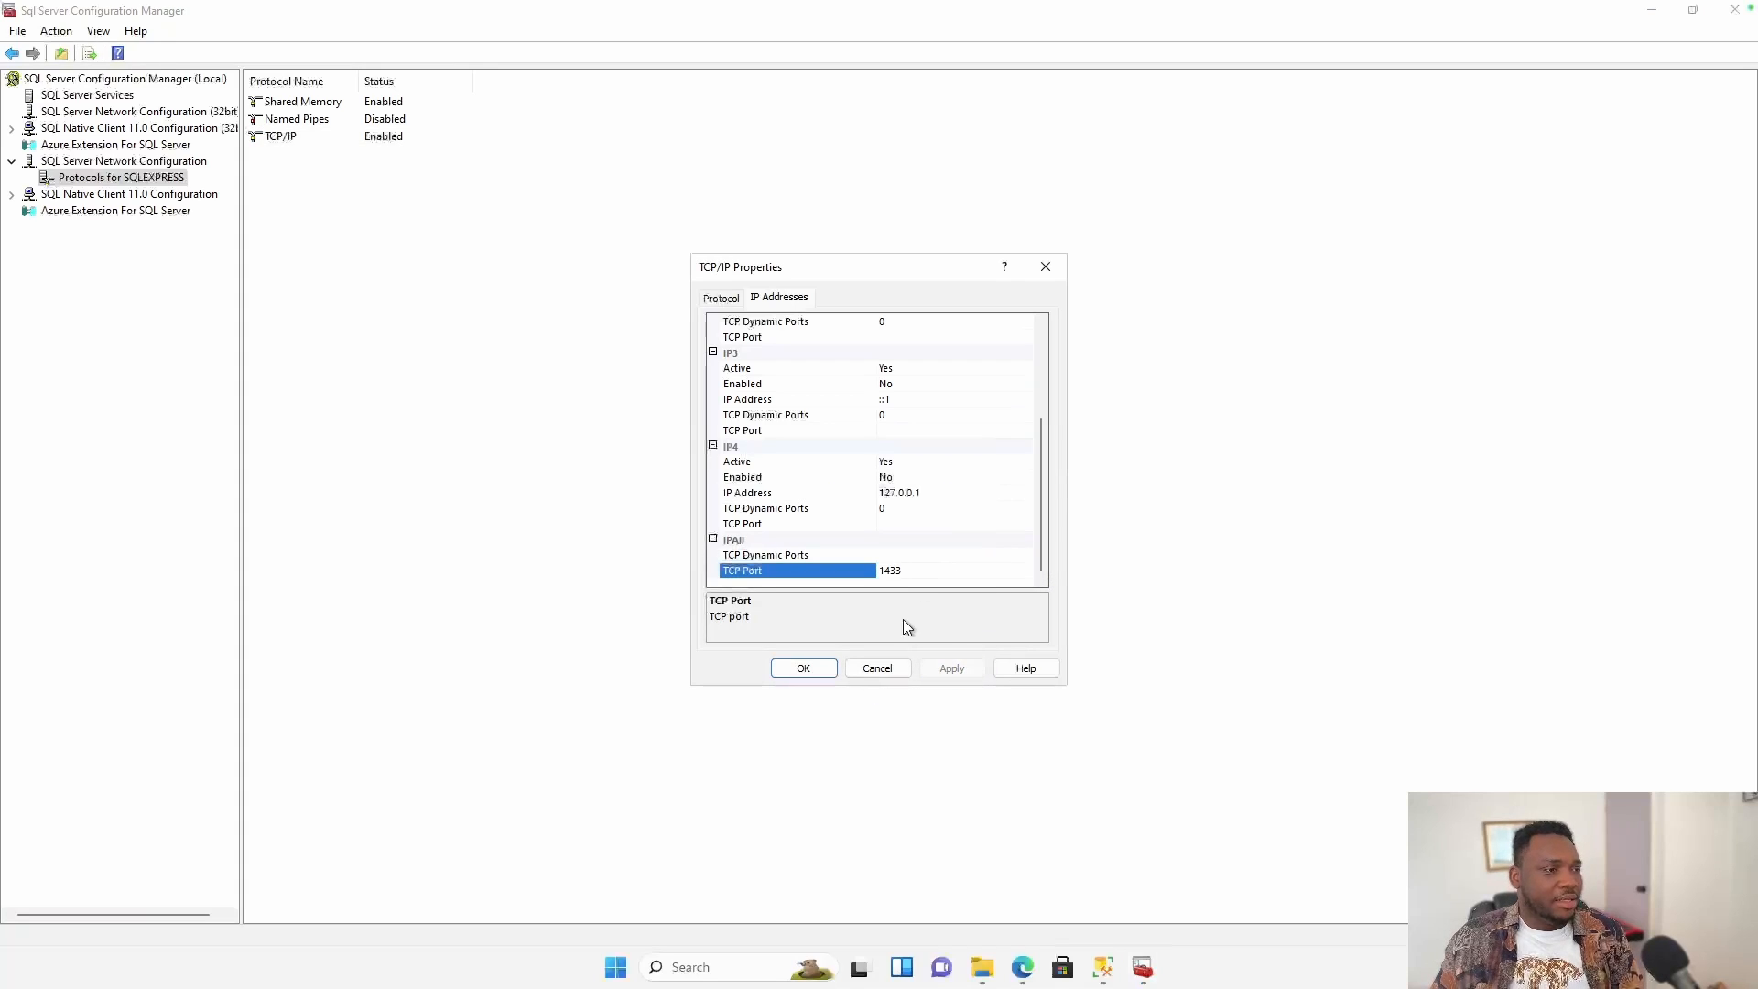
click(811, 666)
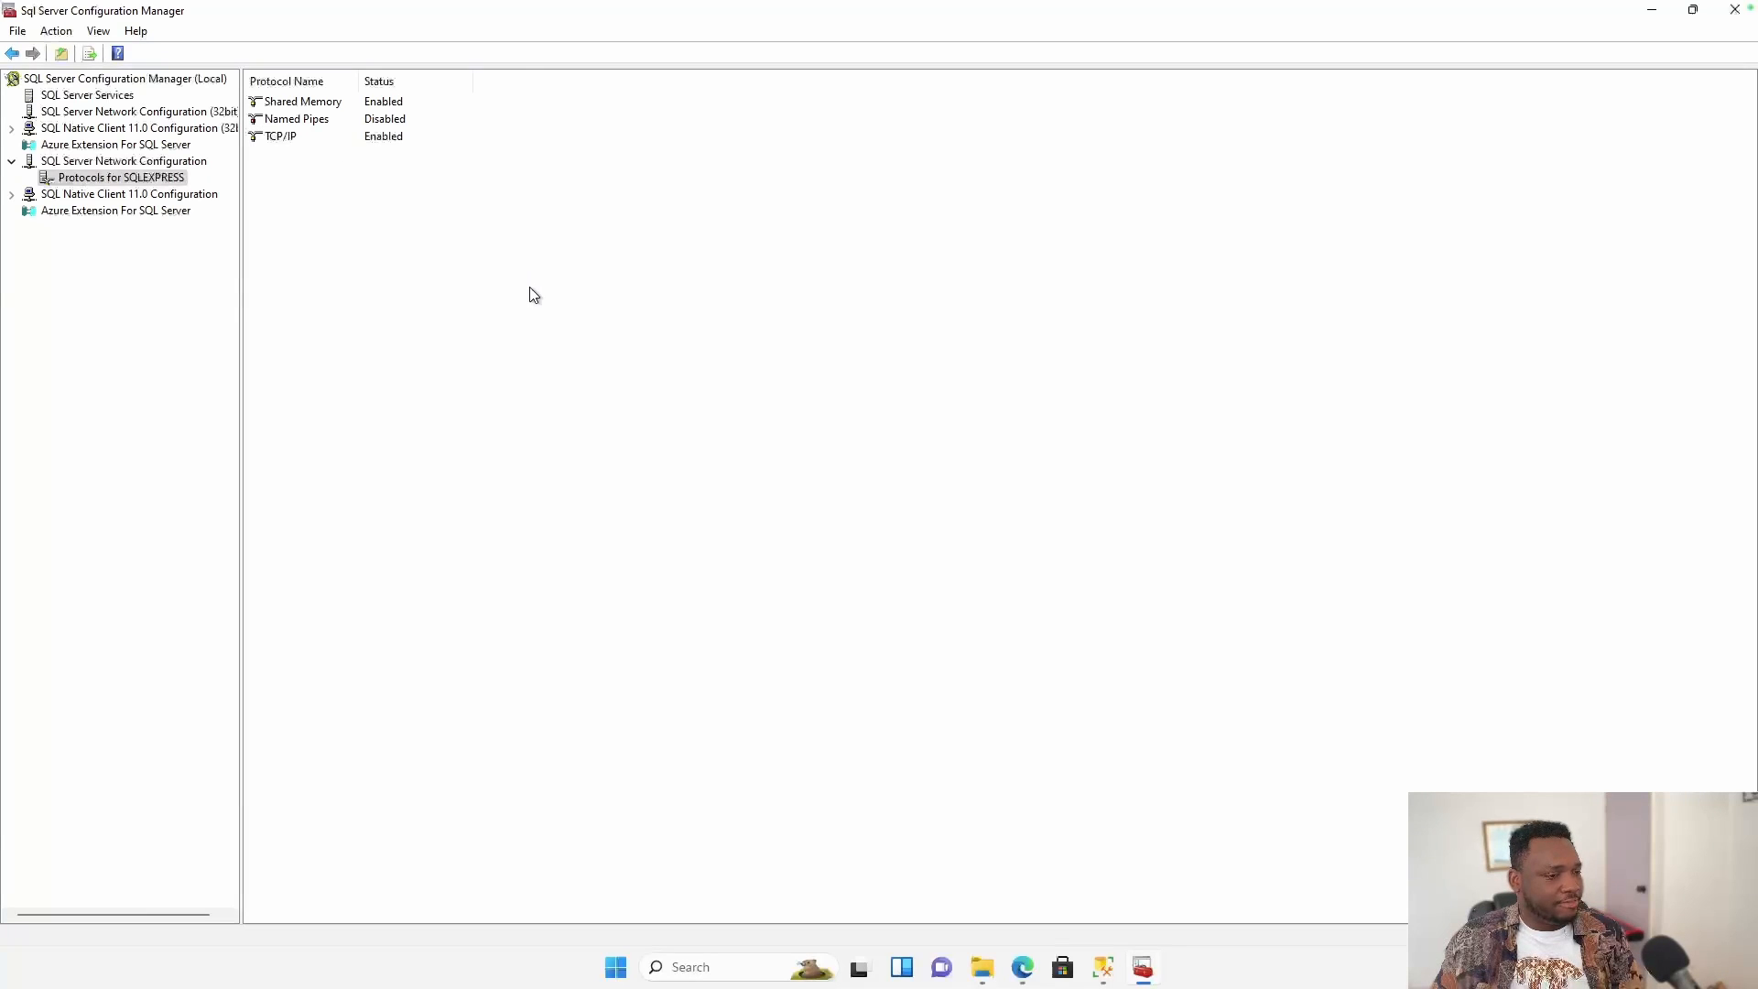
Open Windows Defender Firewall with Advanced Security and start a new inbound rule.
click(877, 407)
key(super+s)
text(f)
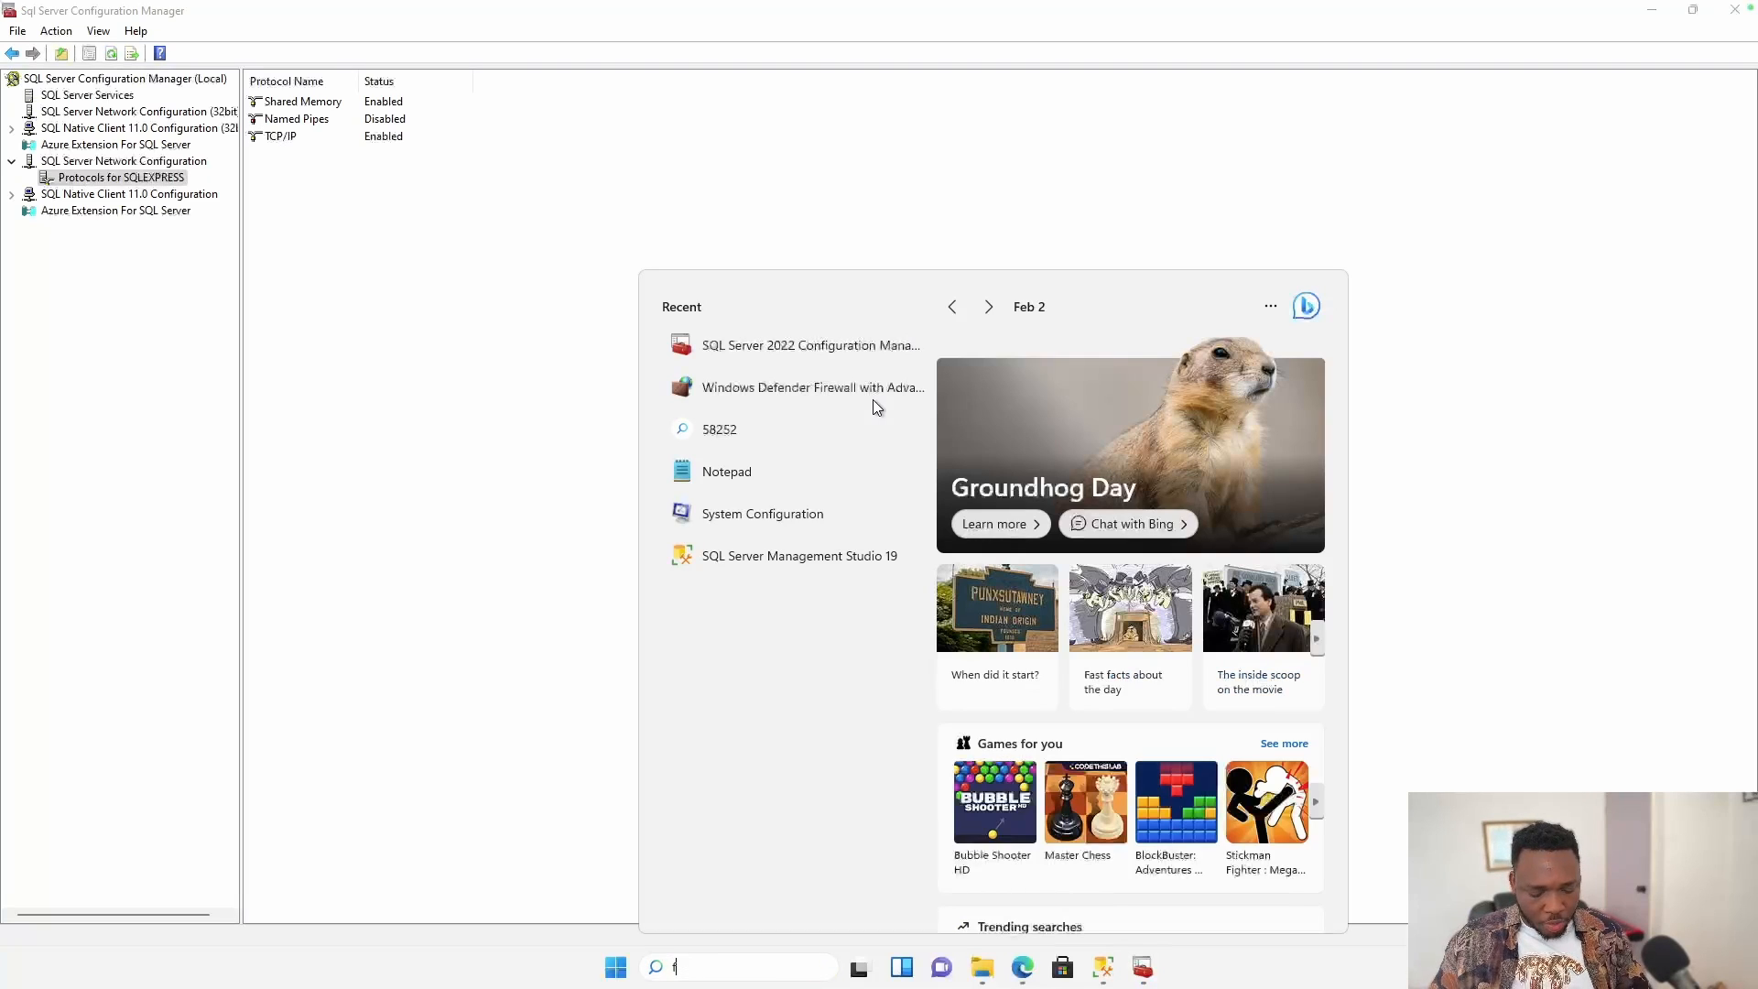
text(ire)
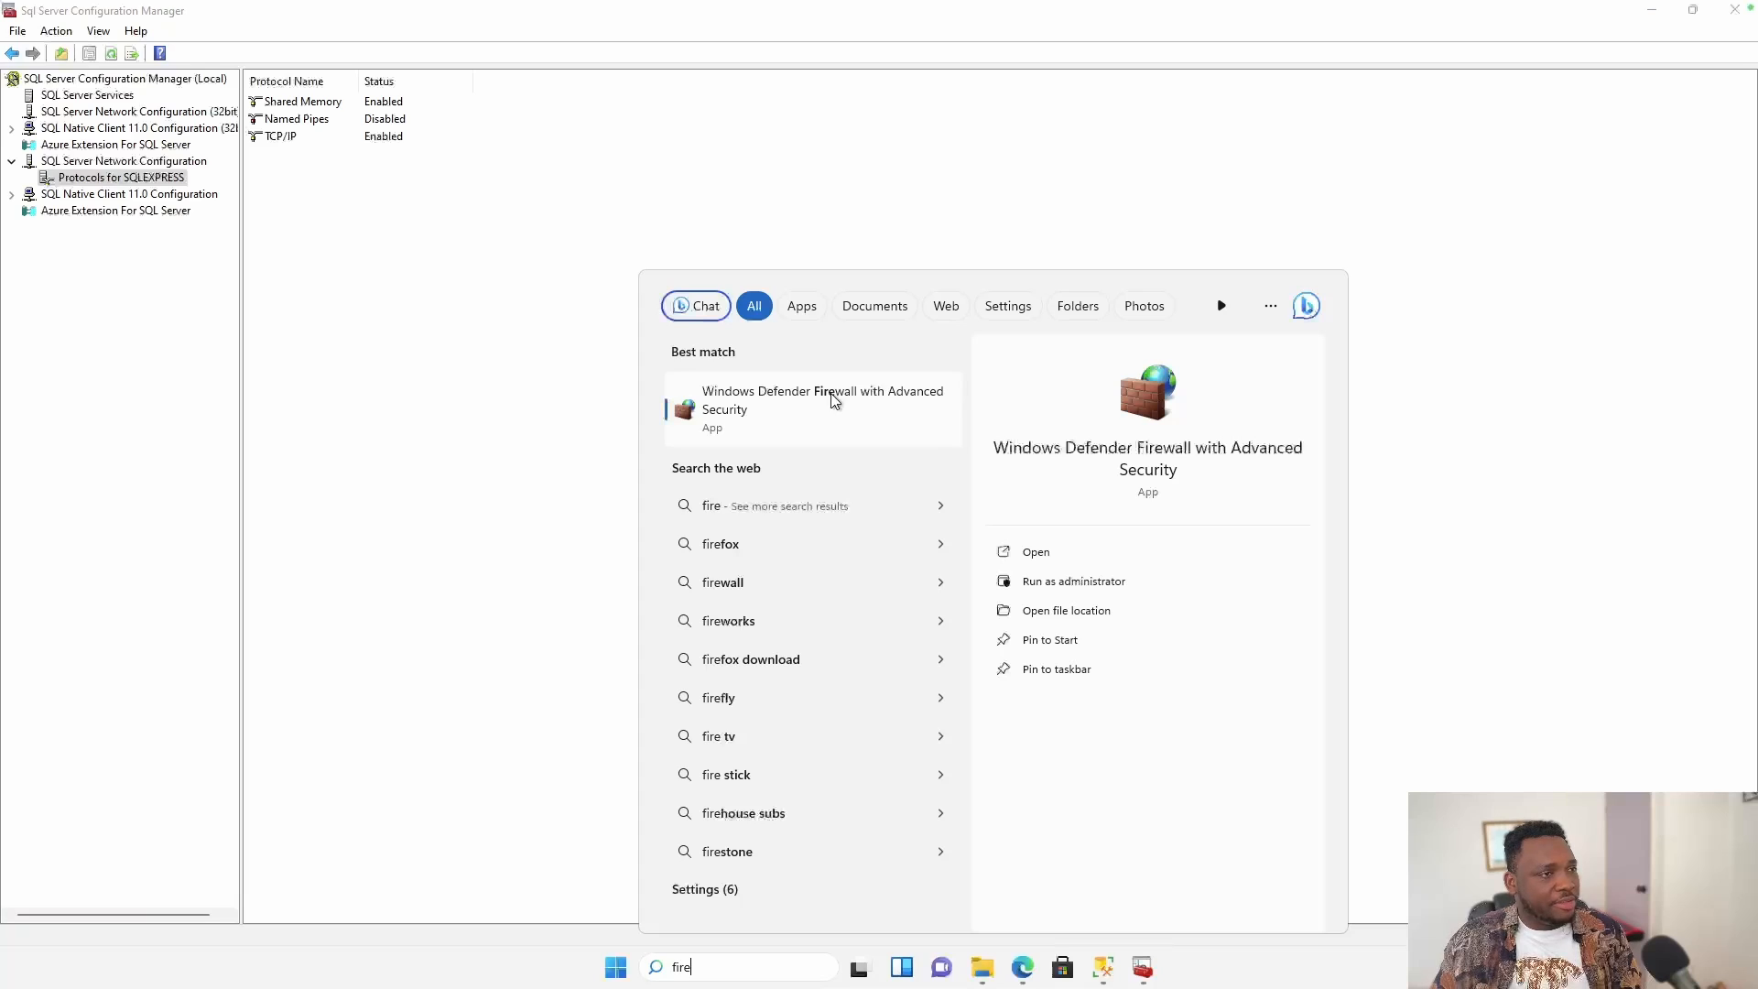
click(1060, 552)
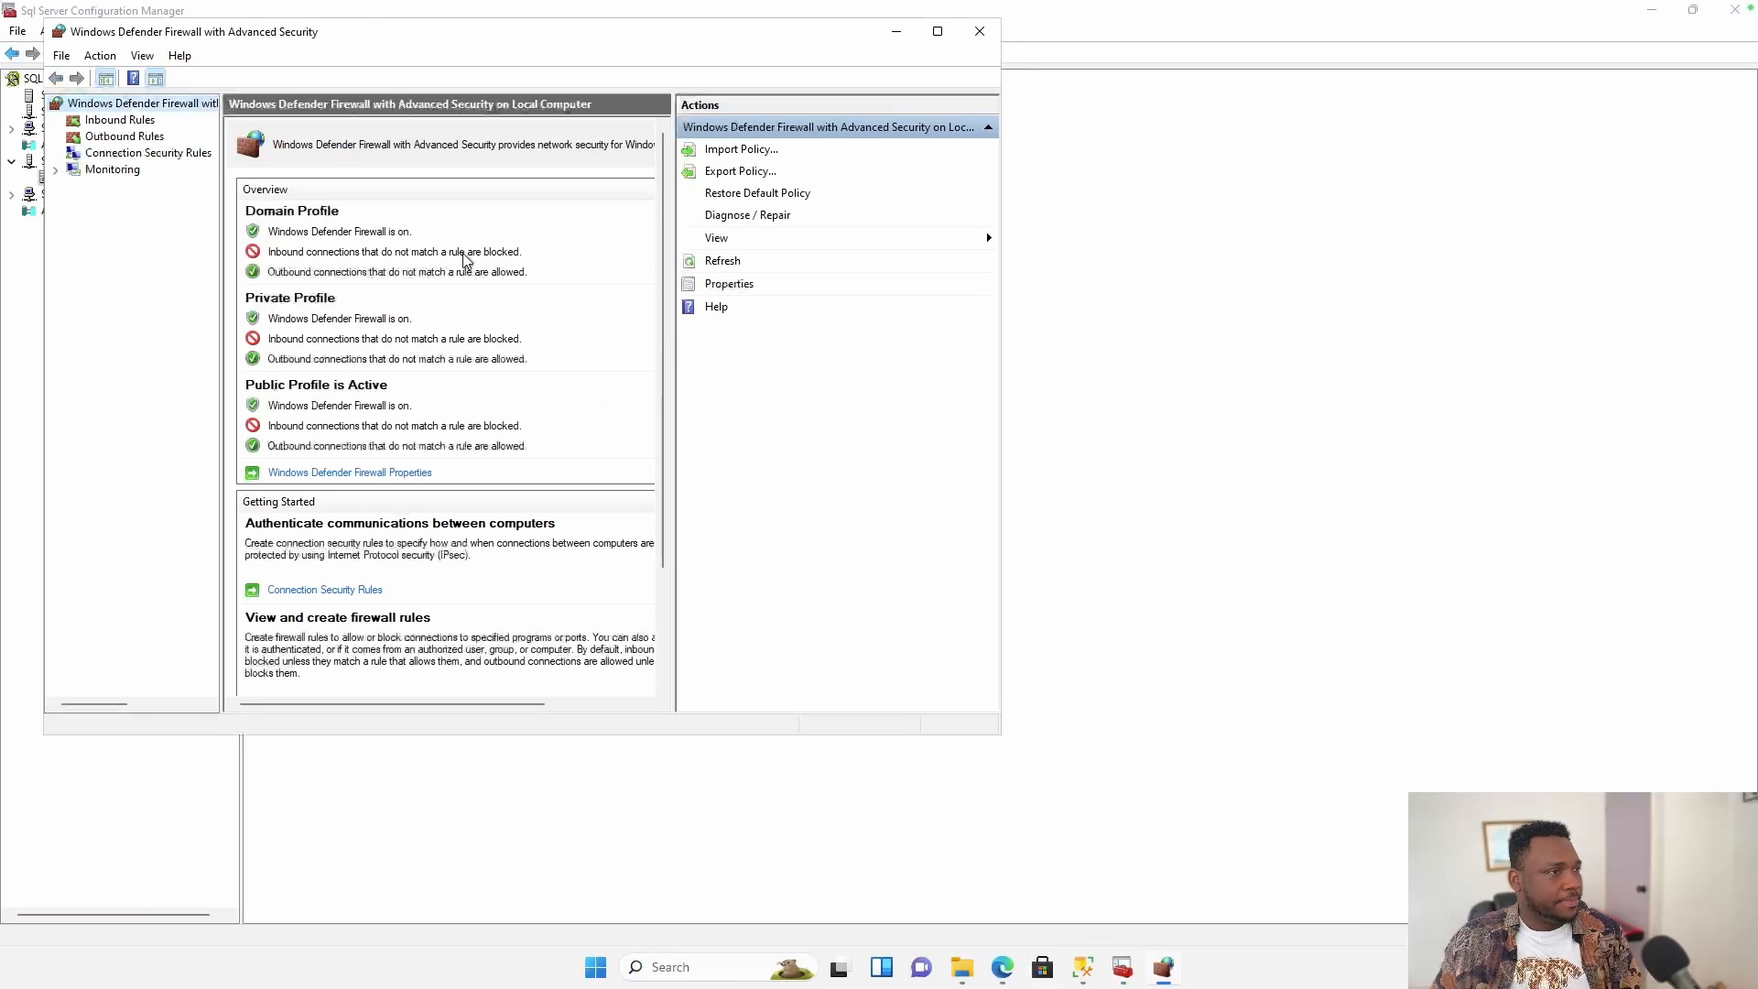
click(115, 123)
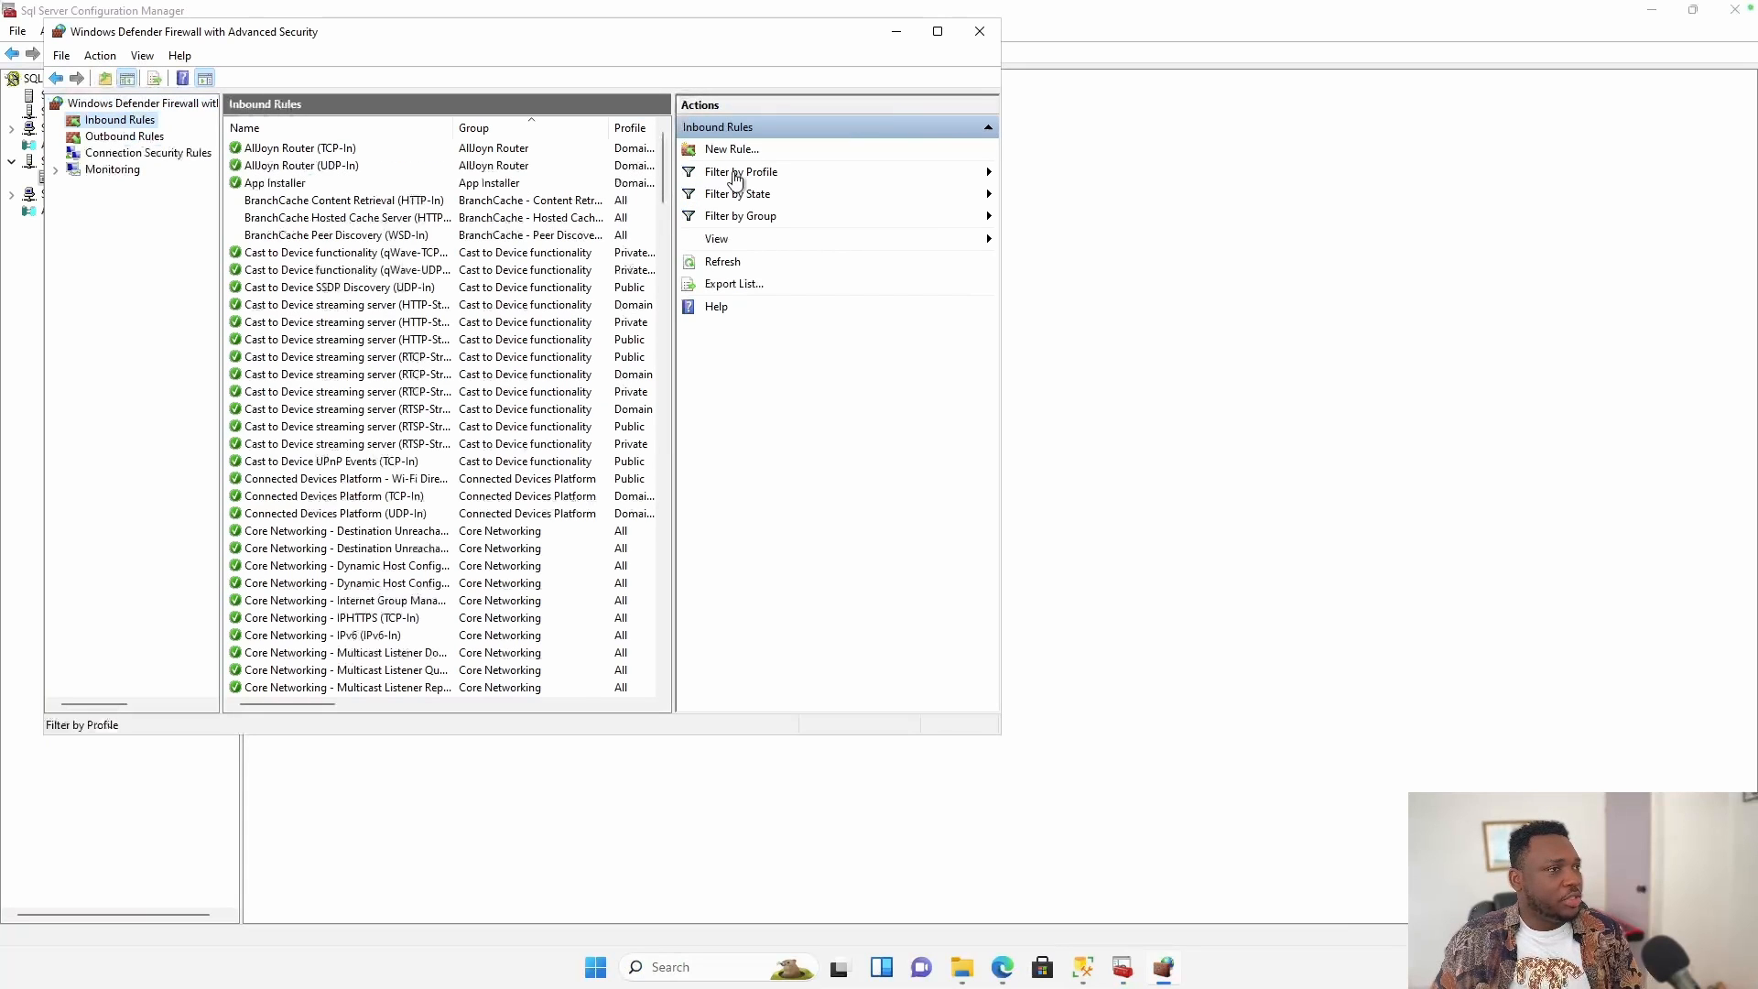
click(749, 153)
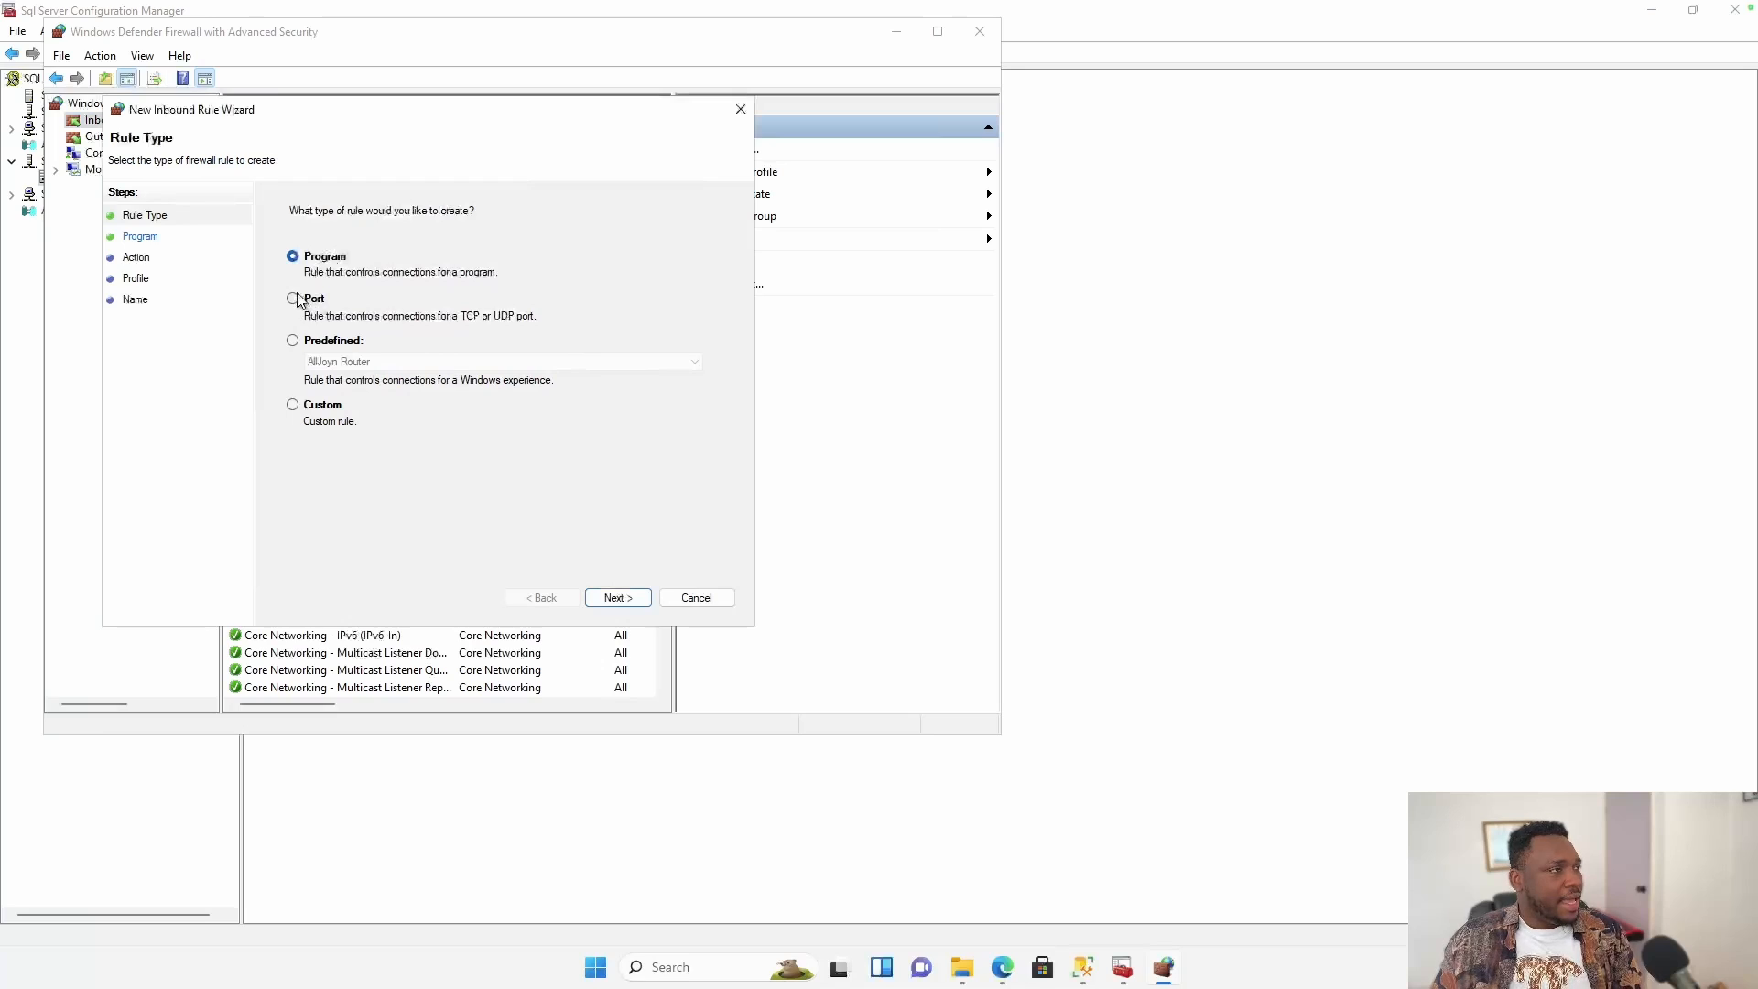
Create a port rule for 1433 allowing connections on all profiles, named 'SQL Inbound'.
click(293, 299)
click(616, 597)
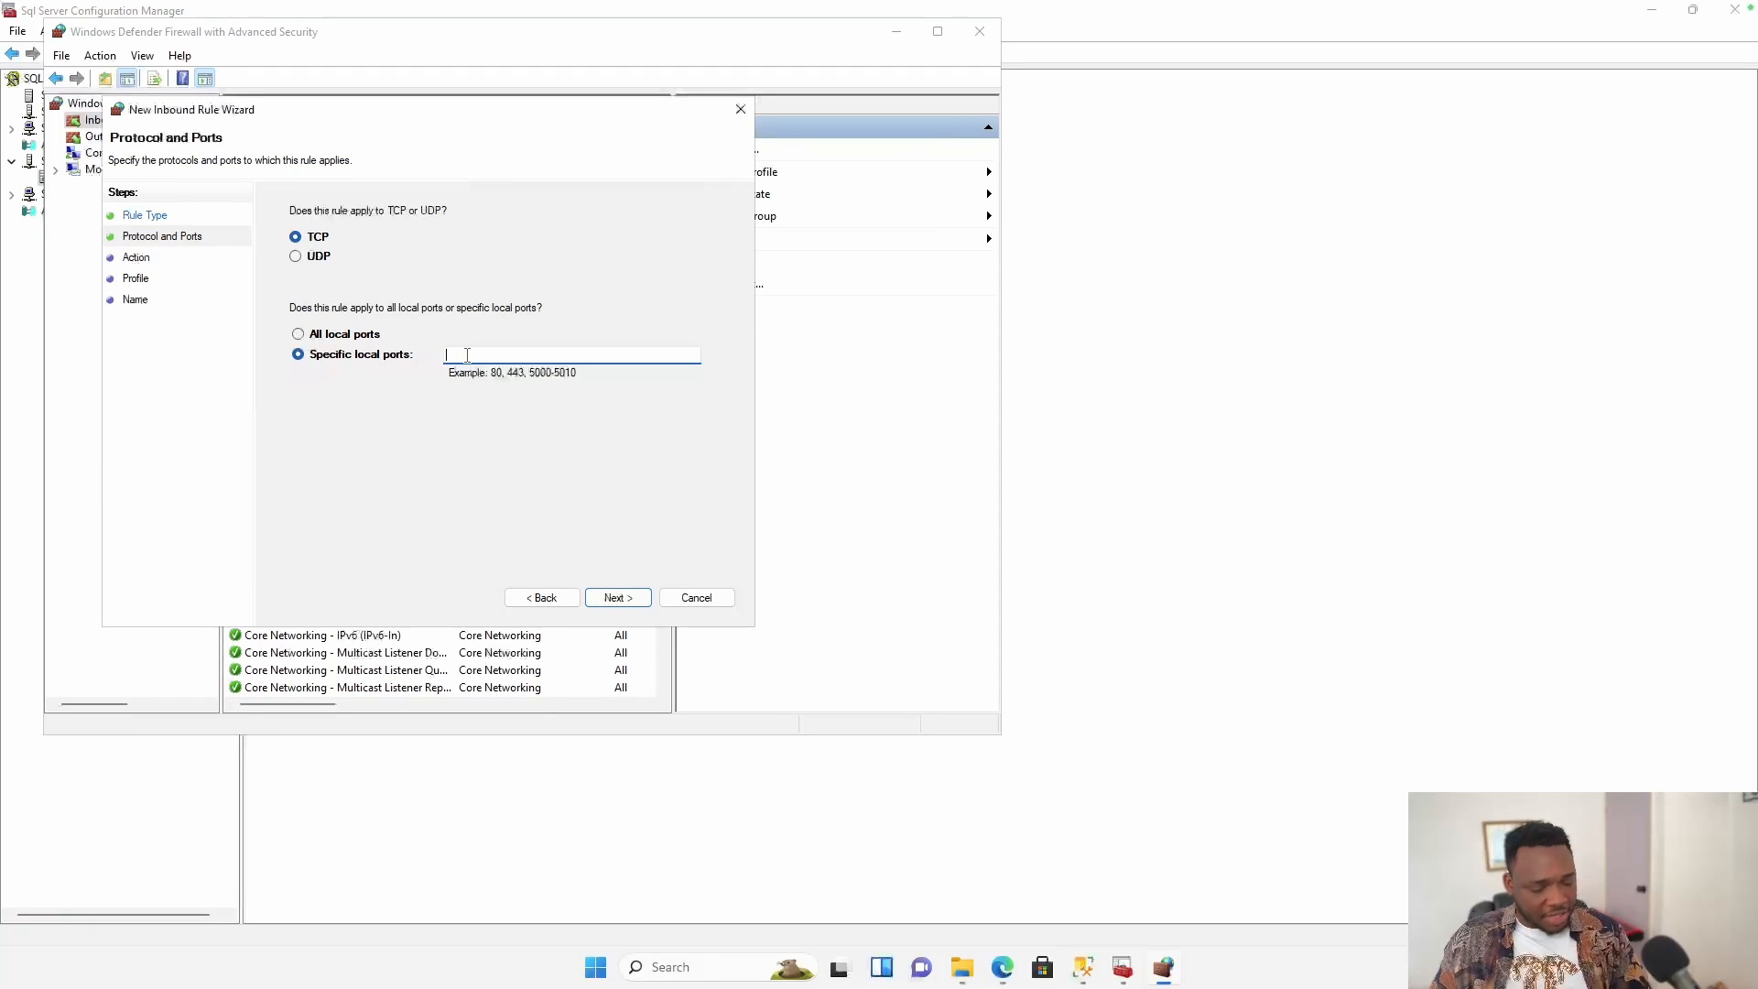
text(1433)
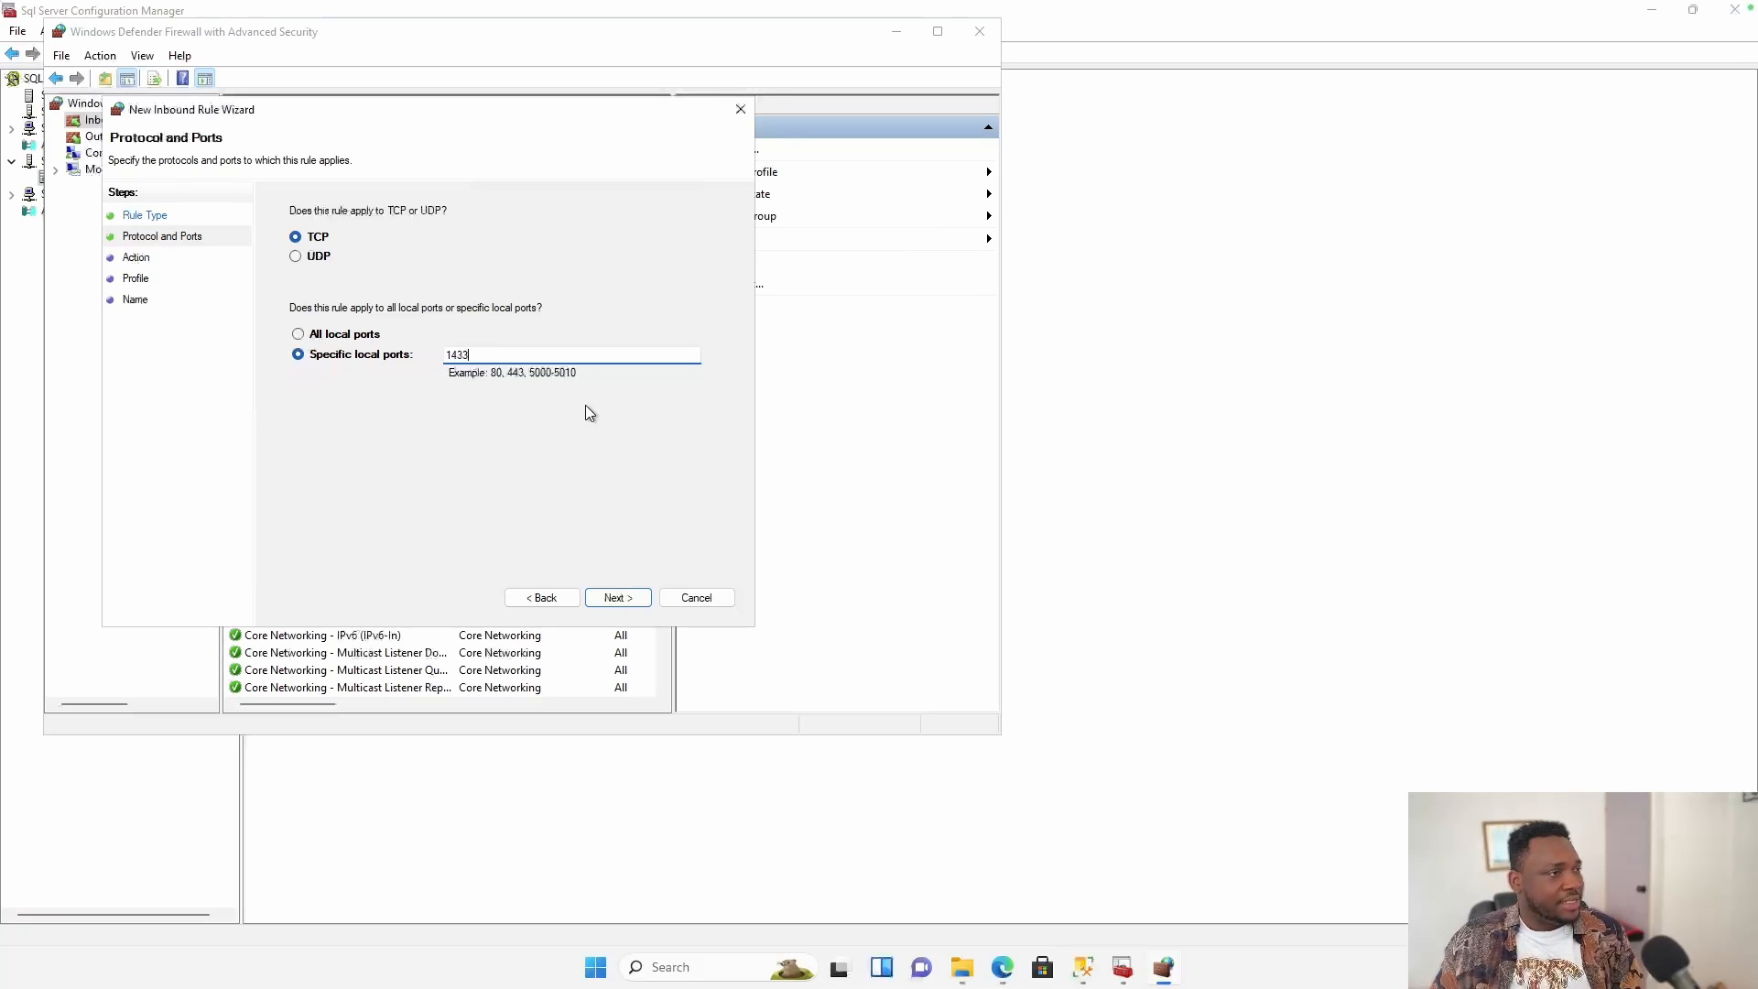
click(629, 598)
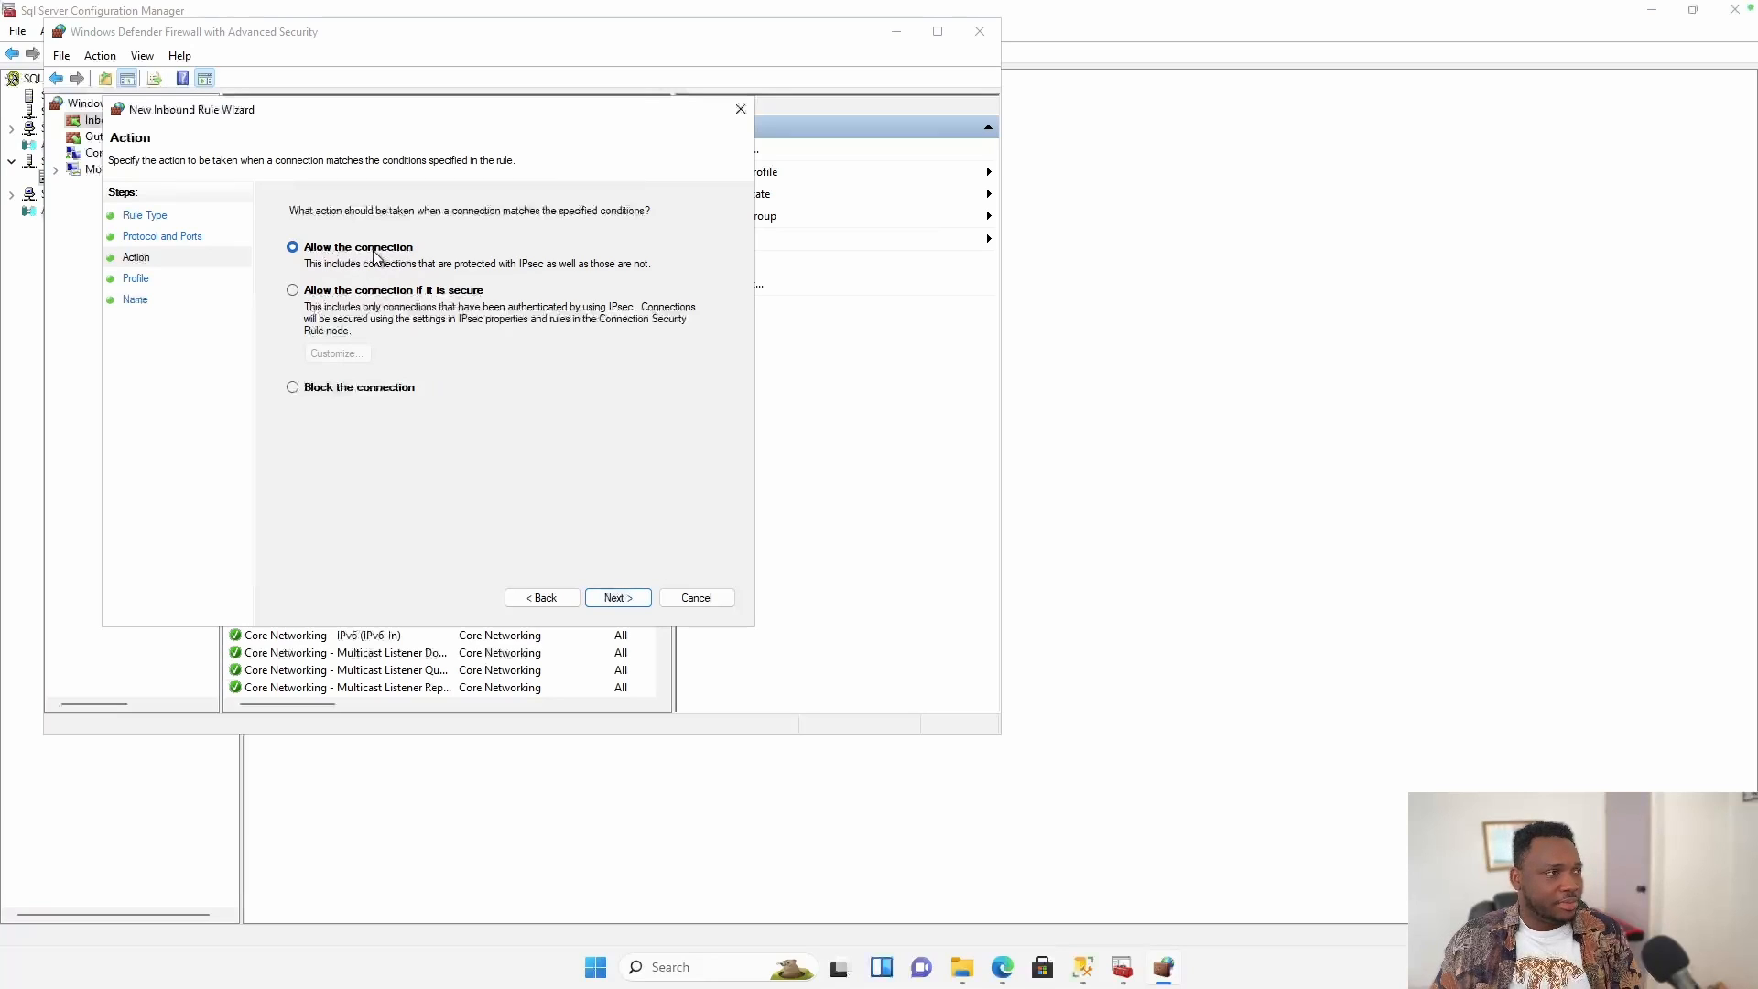
click(619, 600)
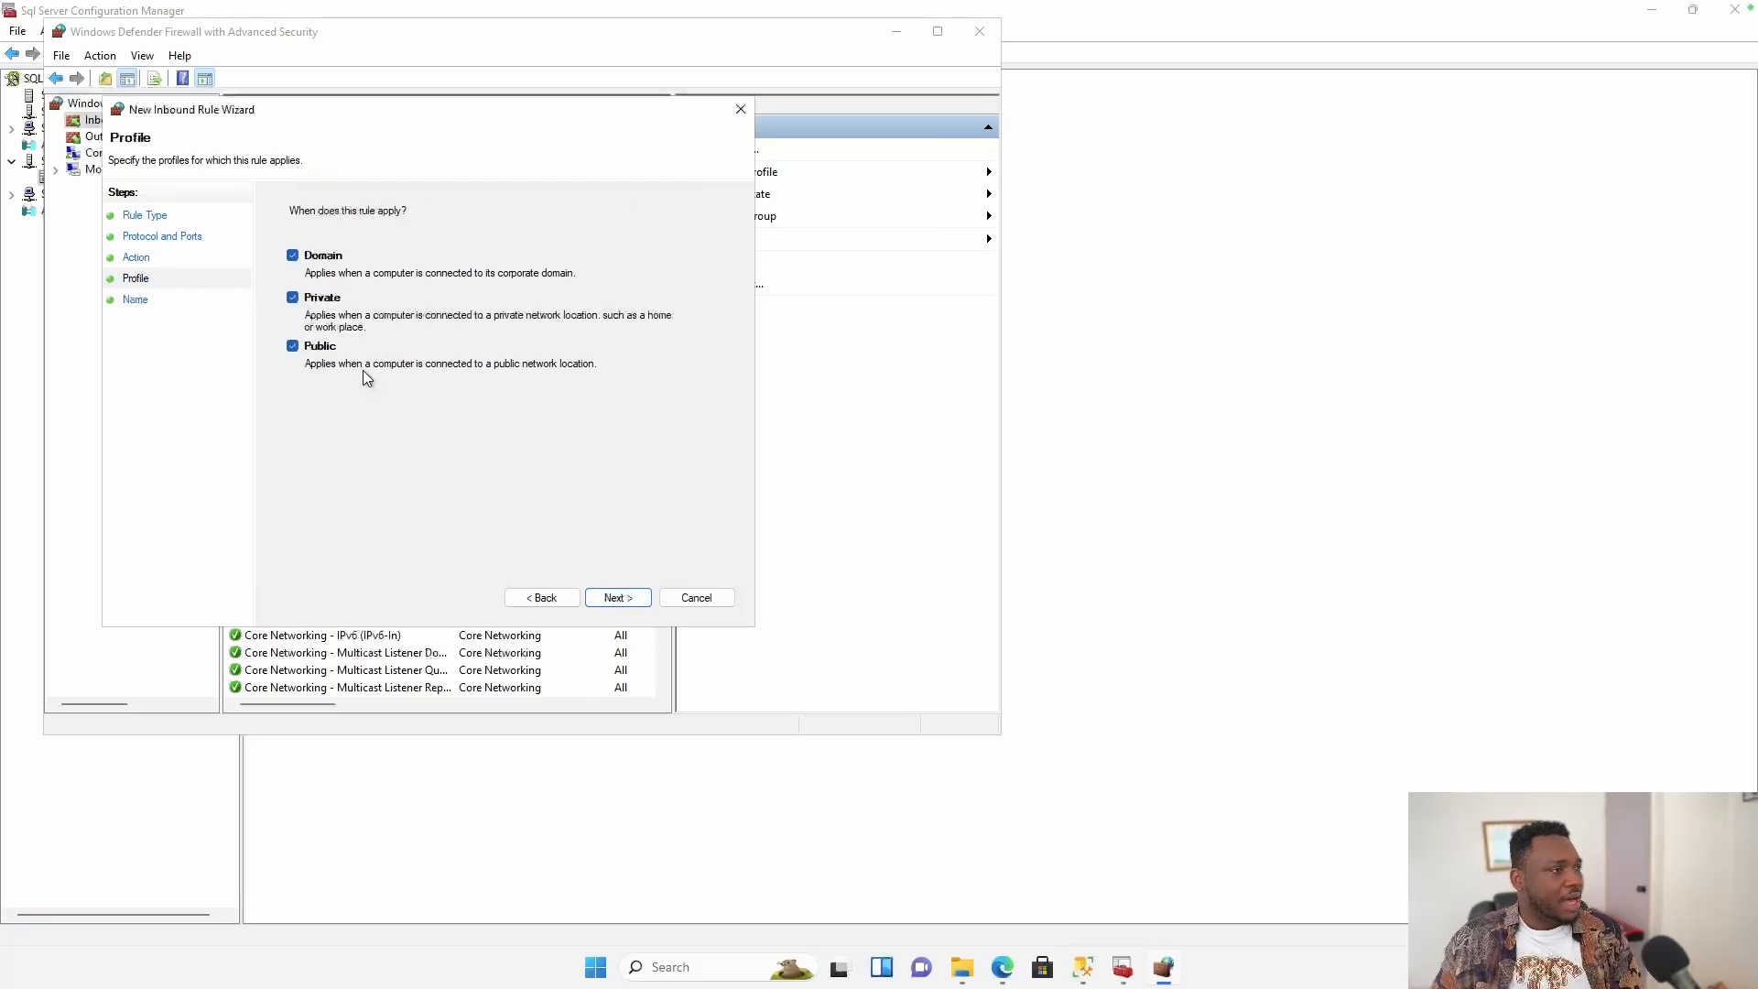
click(619, 599)
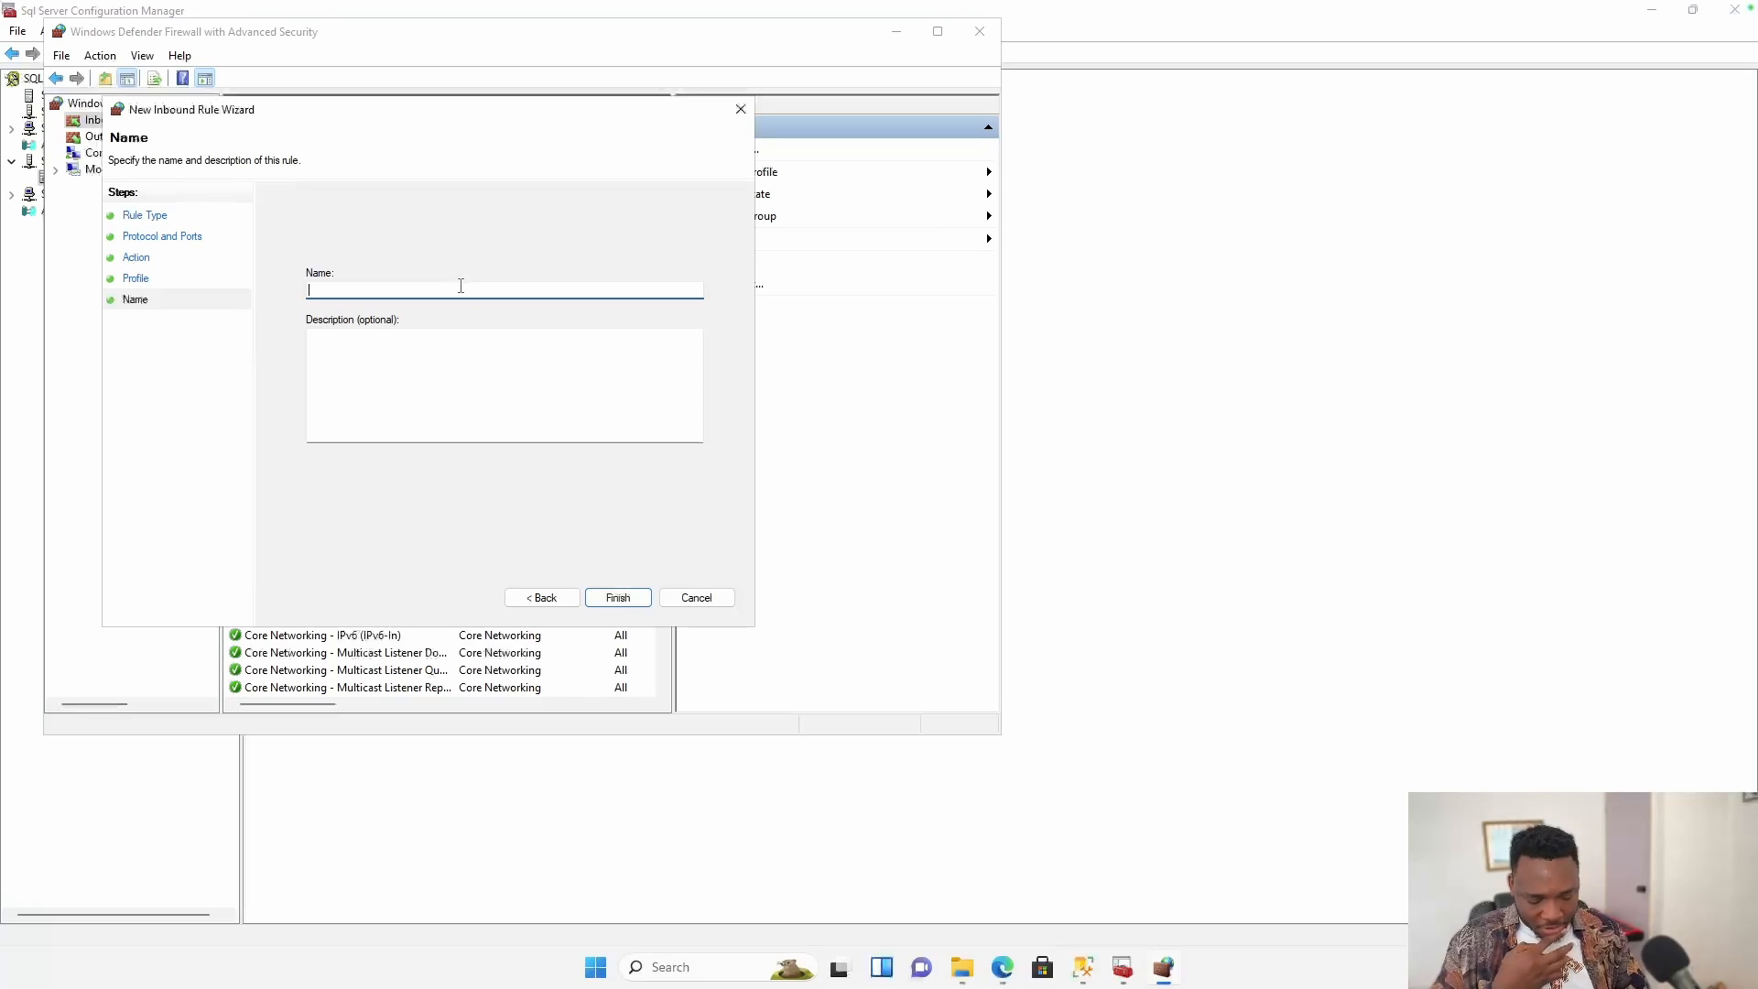
text(SQL)
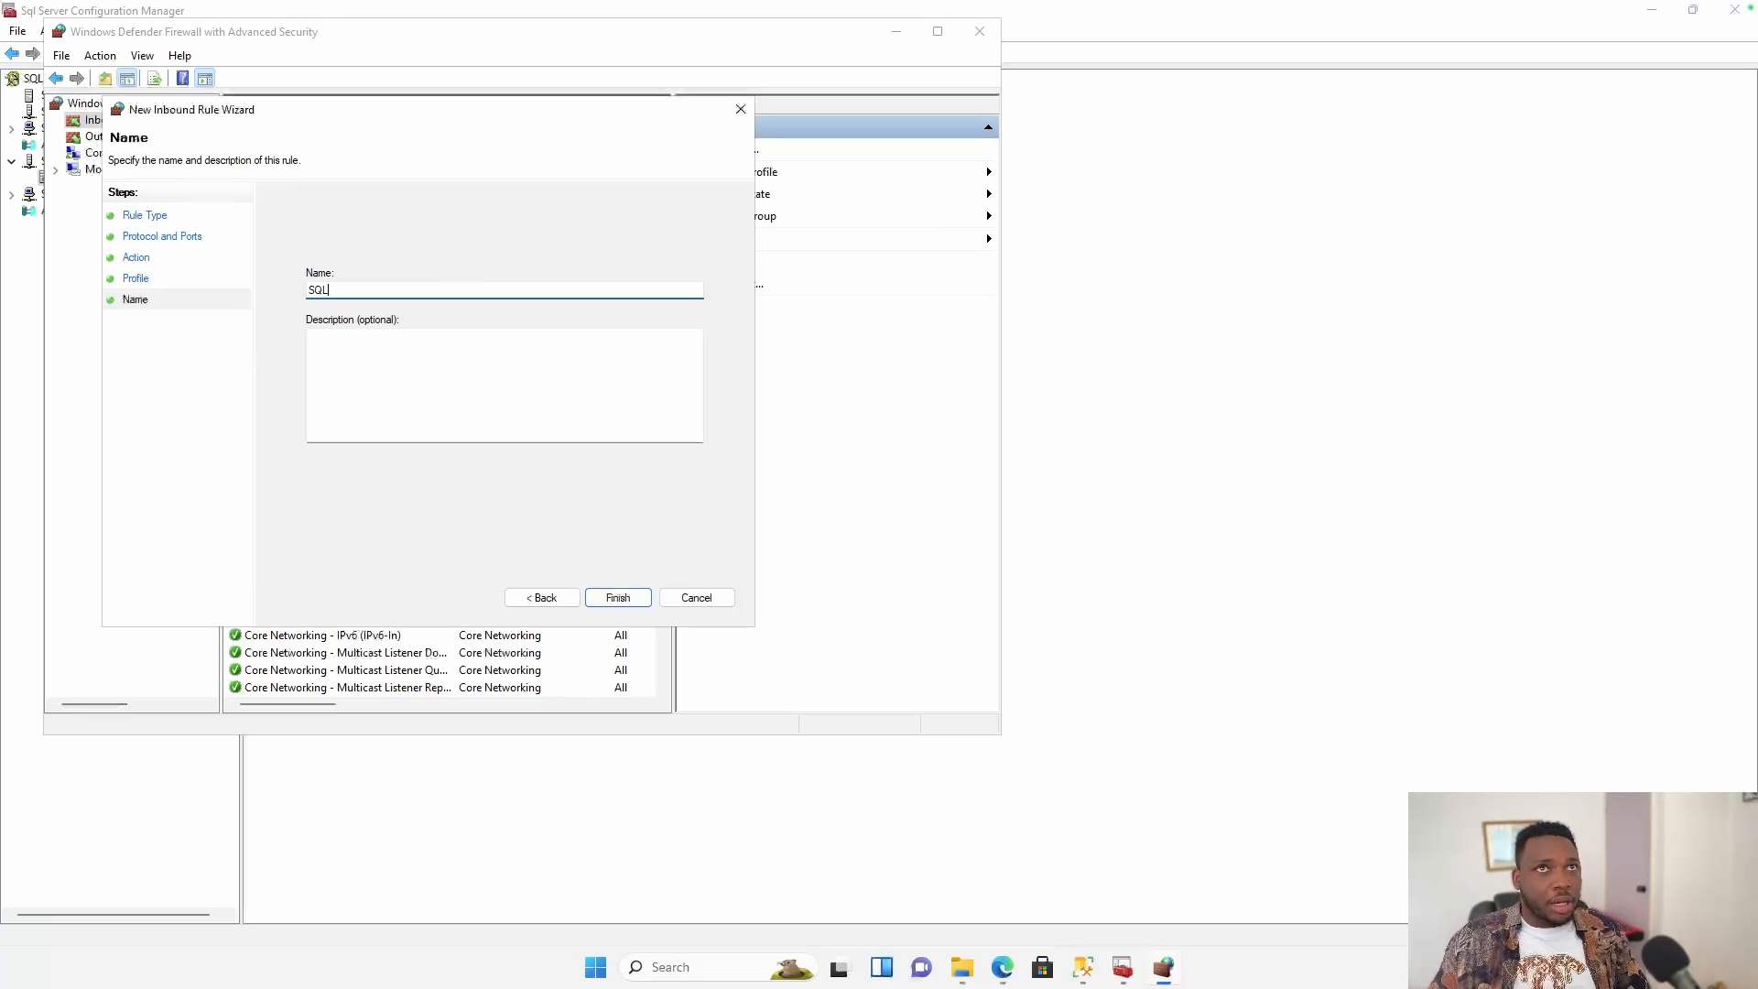
text( Inbound)
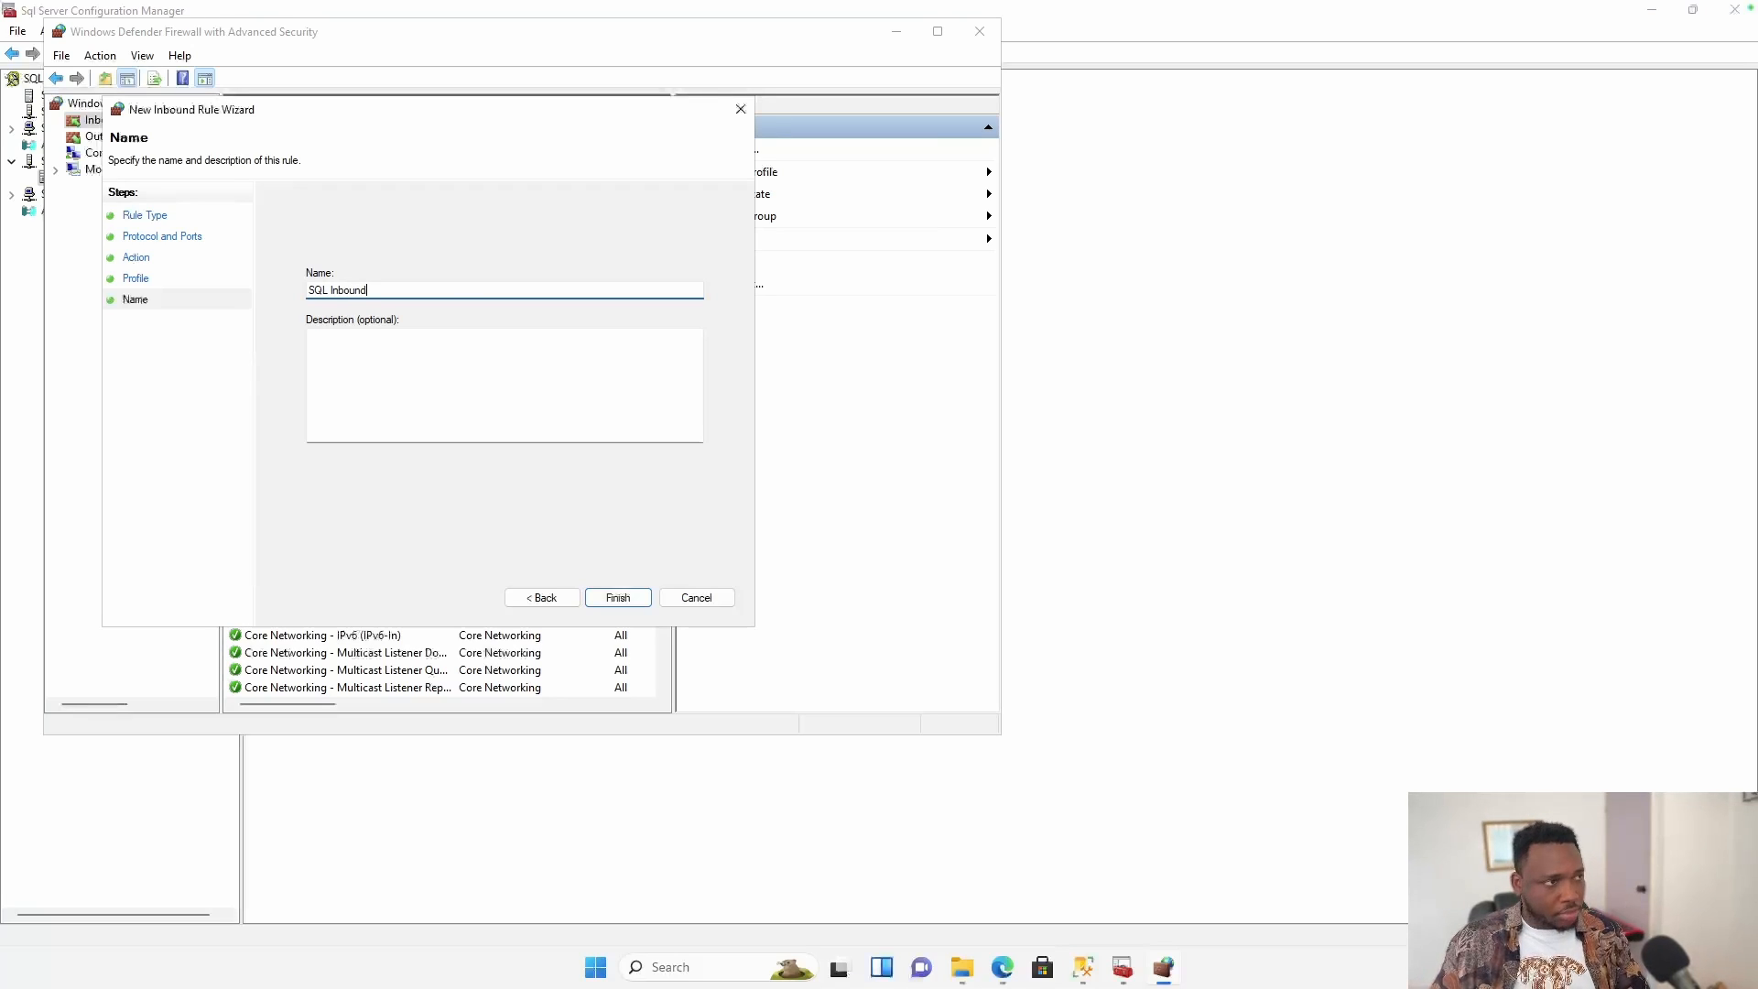
click(620, 598)
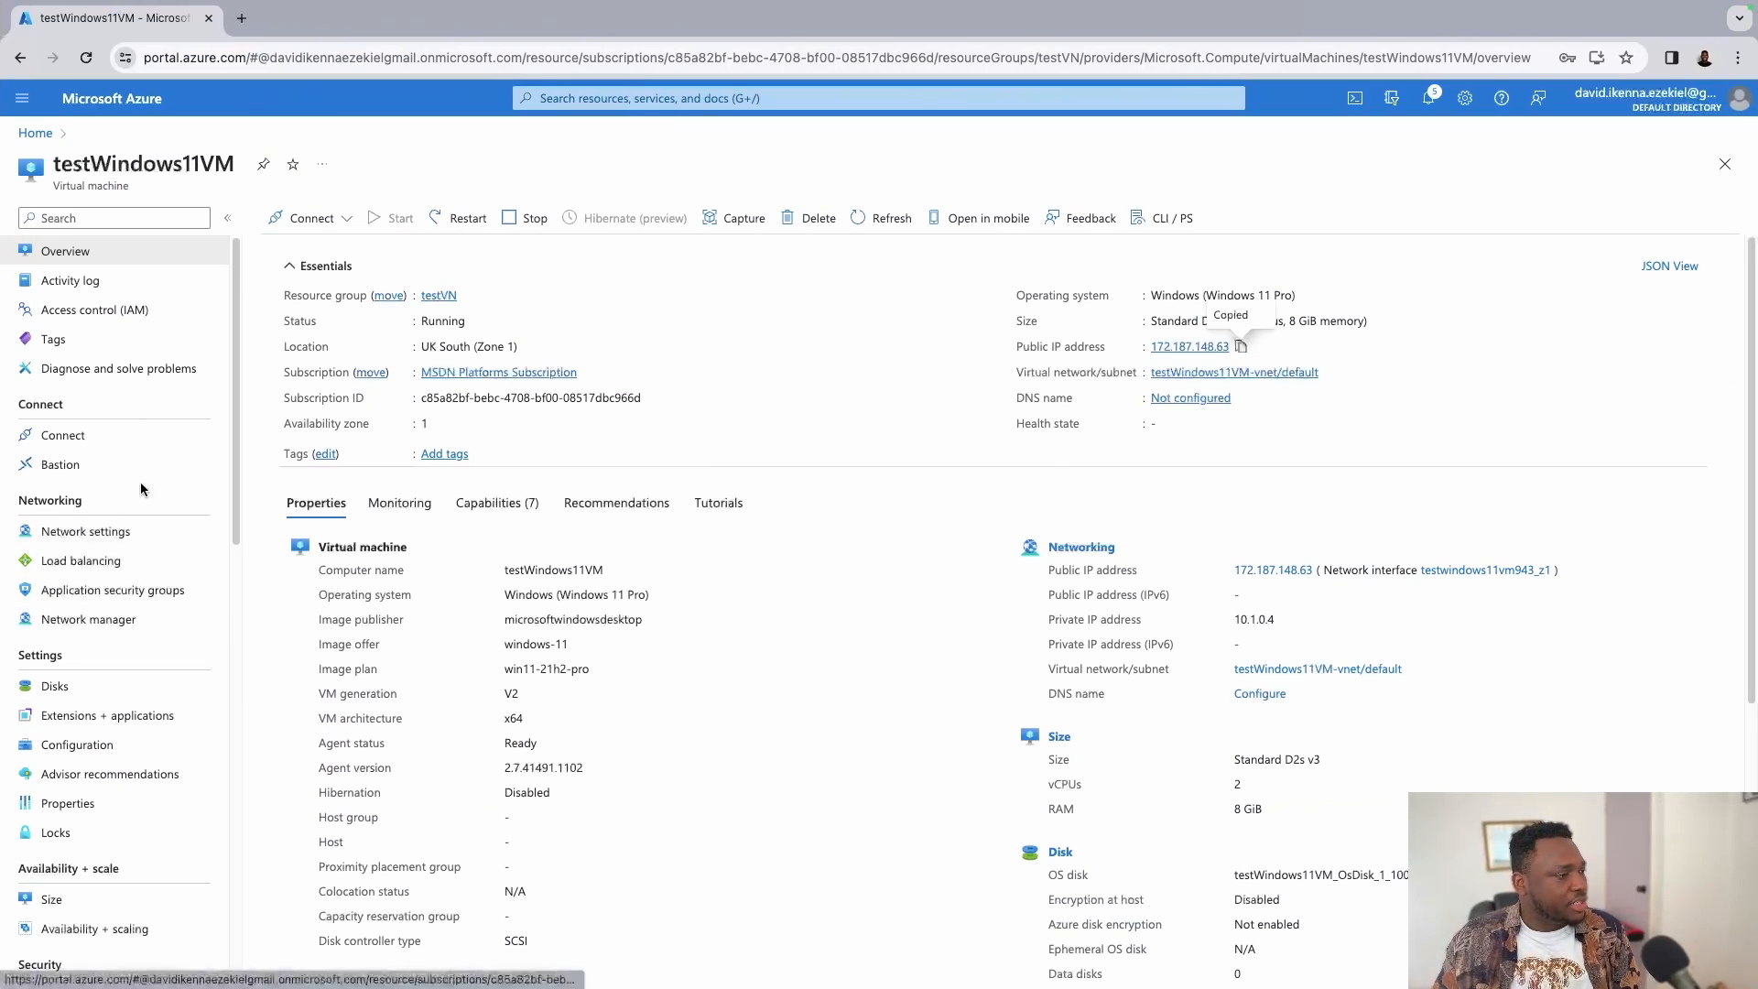
Add an MS SQL inbound port rule (TCP 1433) in the VM's network settings.
click(108, 535)
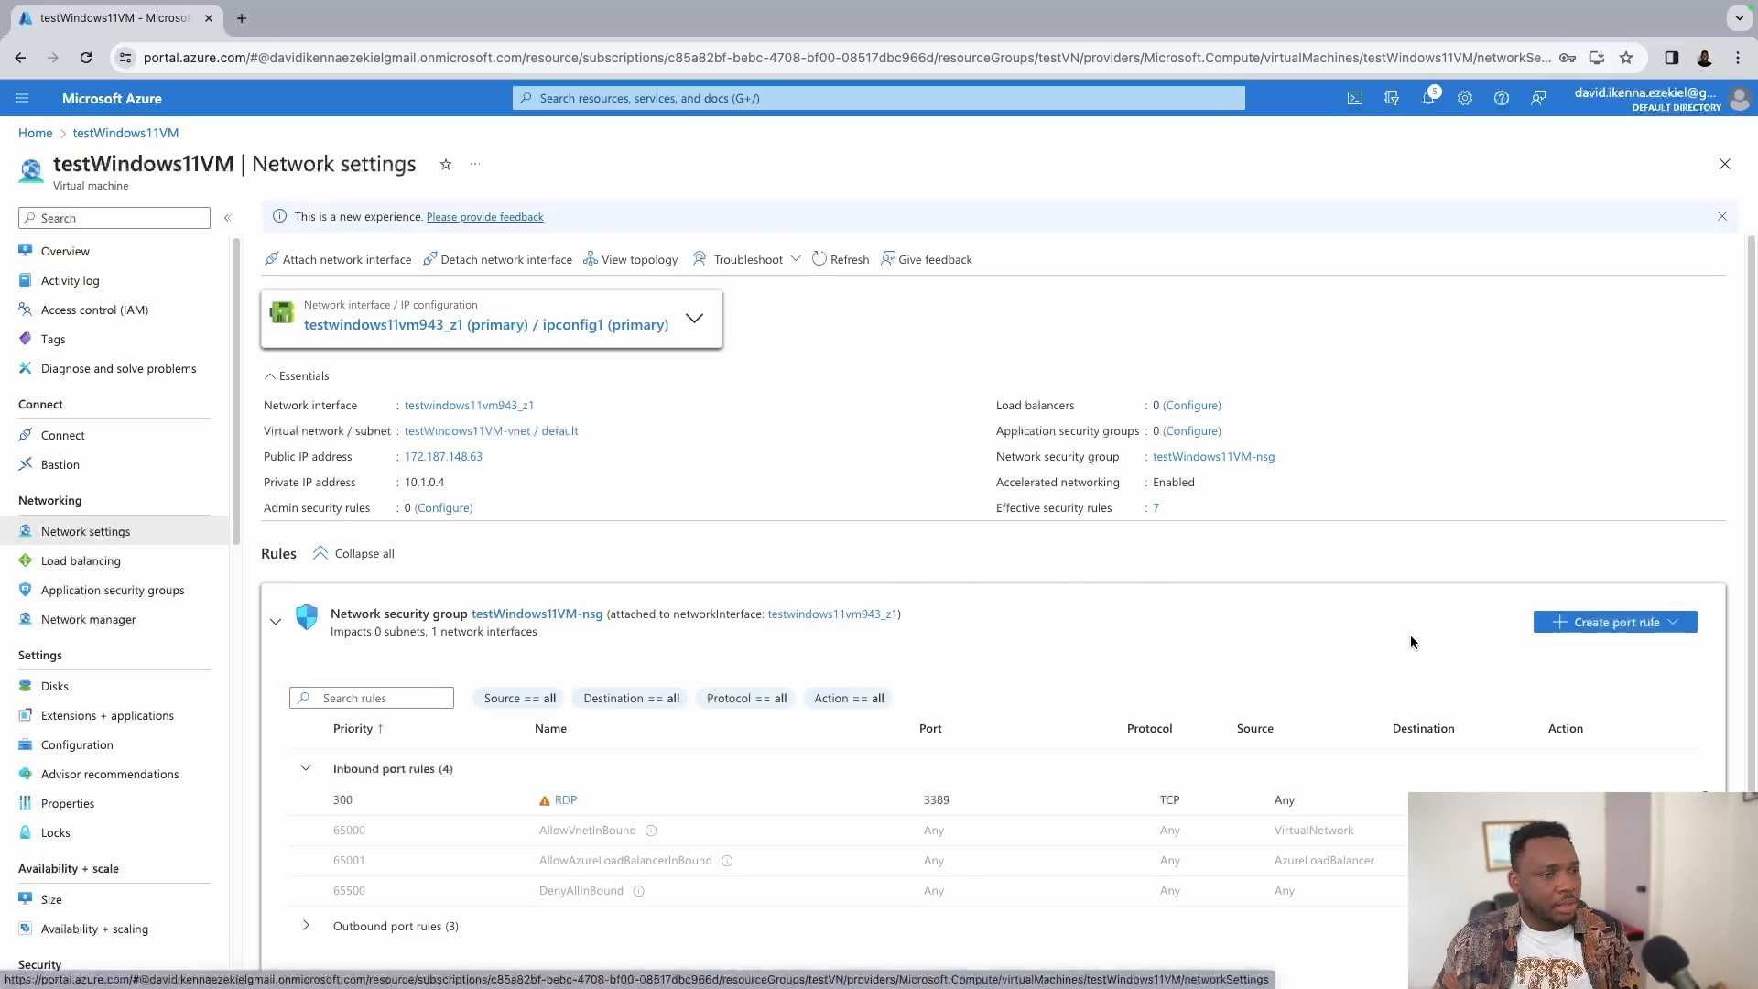
click(1619, 624)
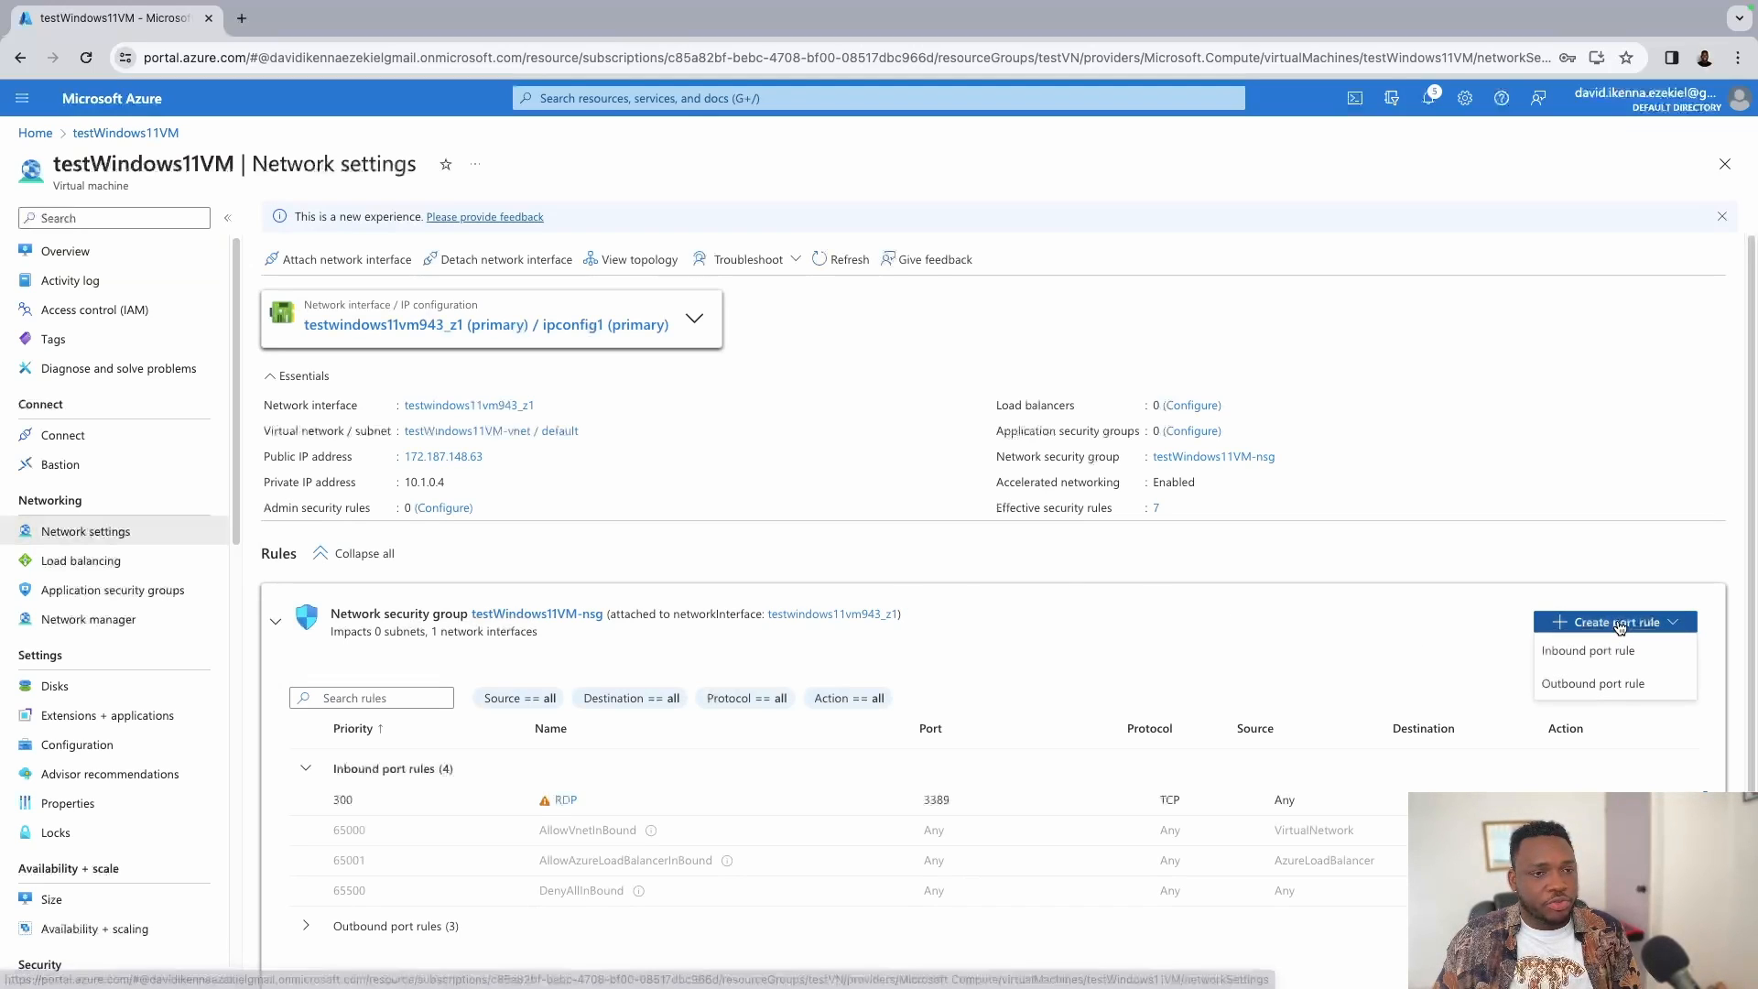
click(1604, 653)
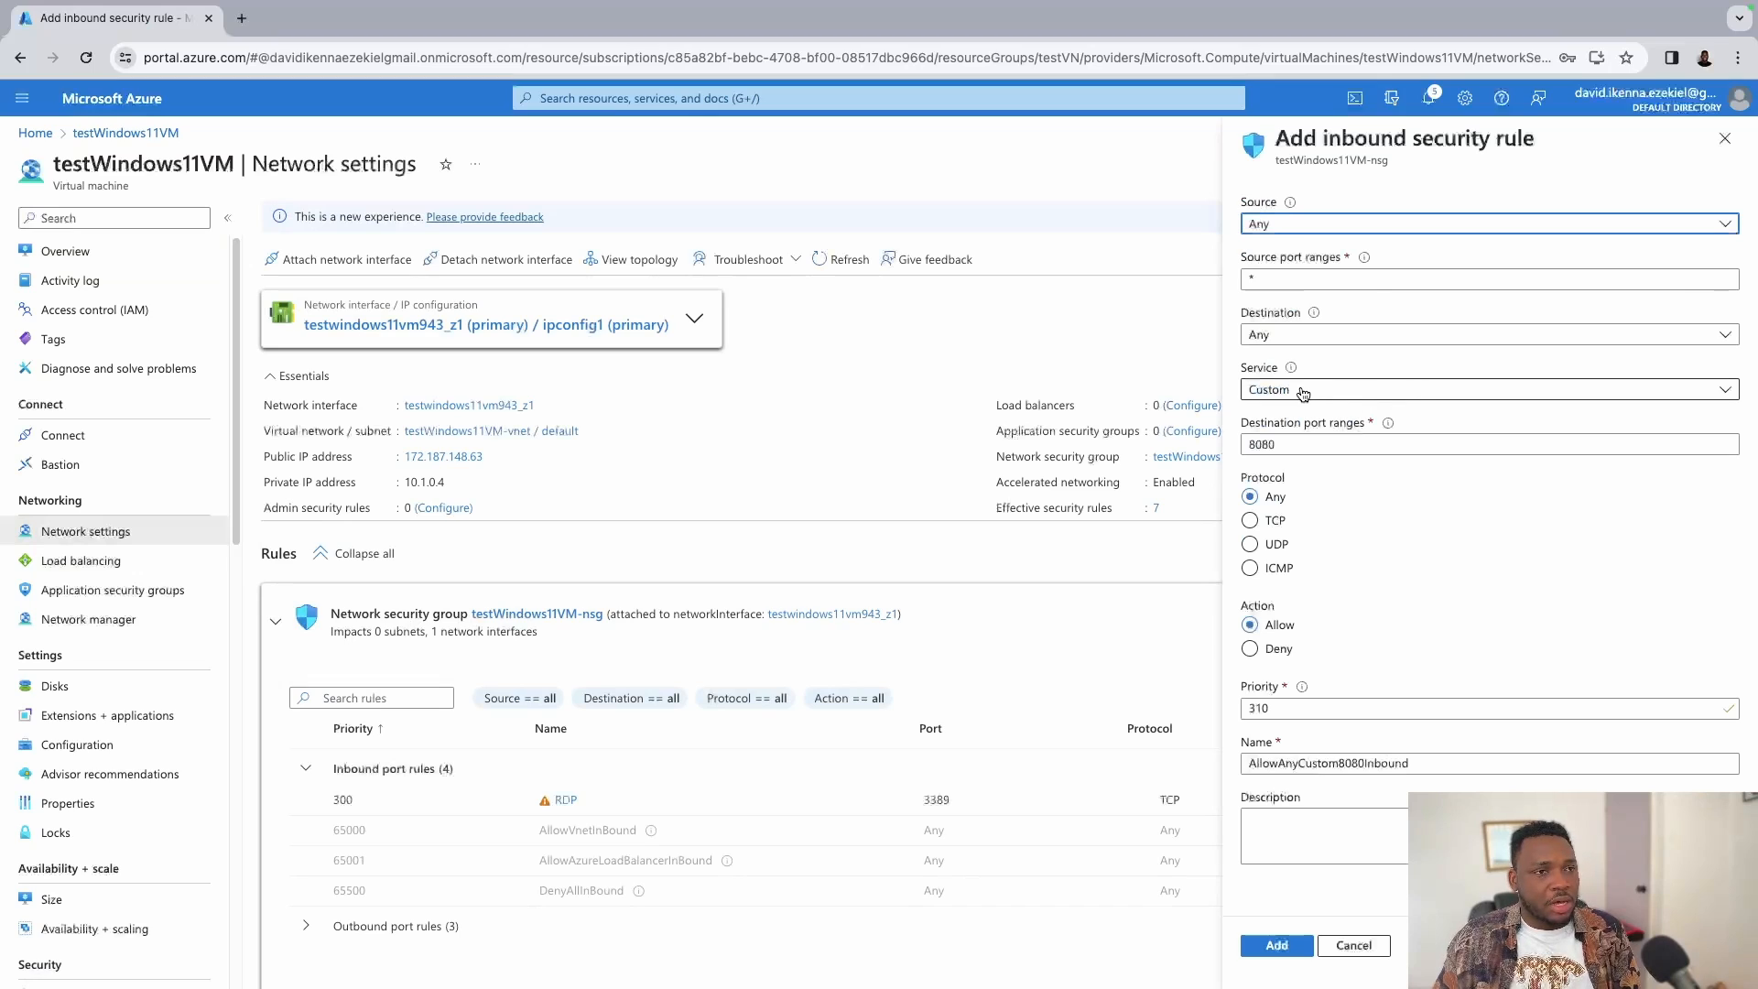
click(1346, 392)
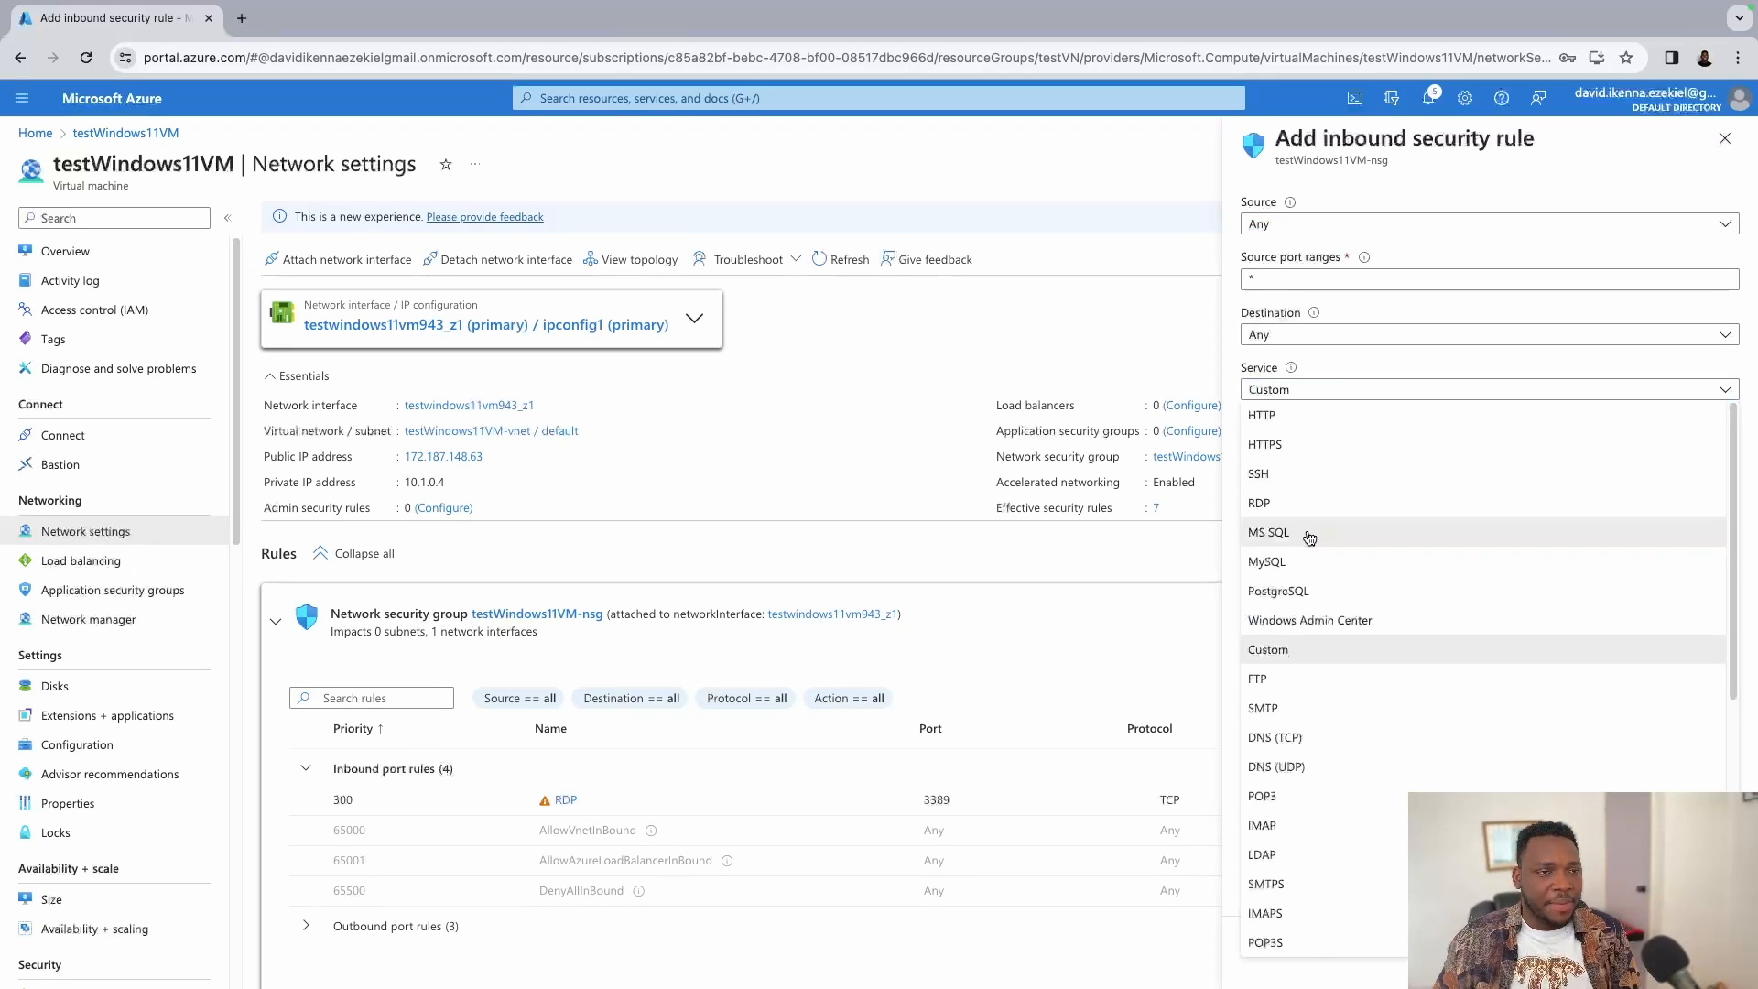
click(1309, 536)
scroll(1357, 803, down, 1)
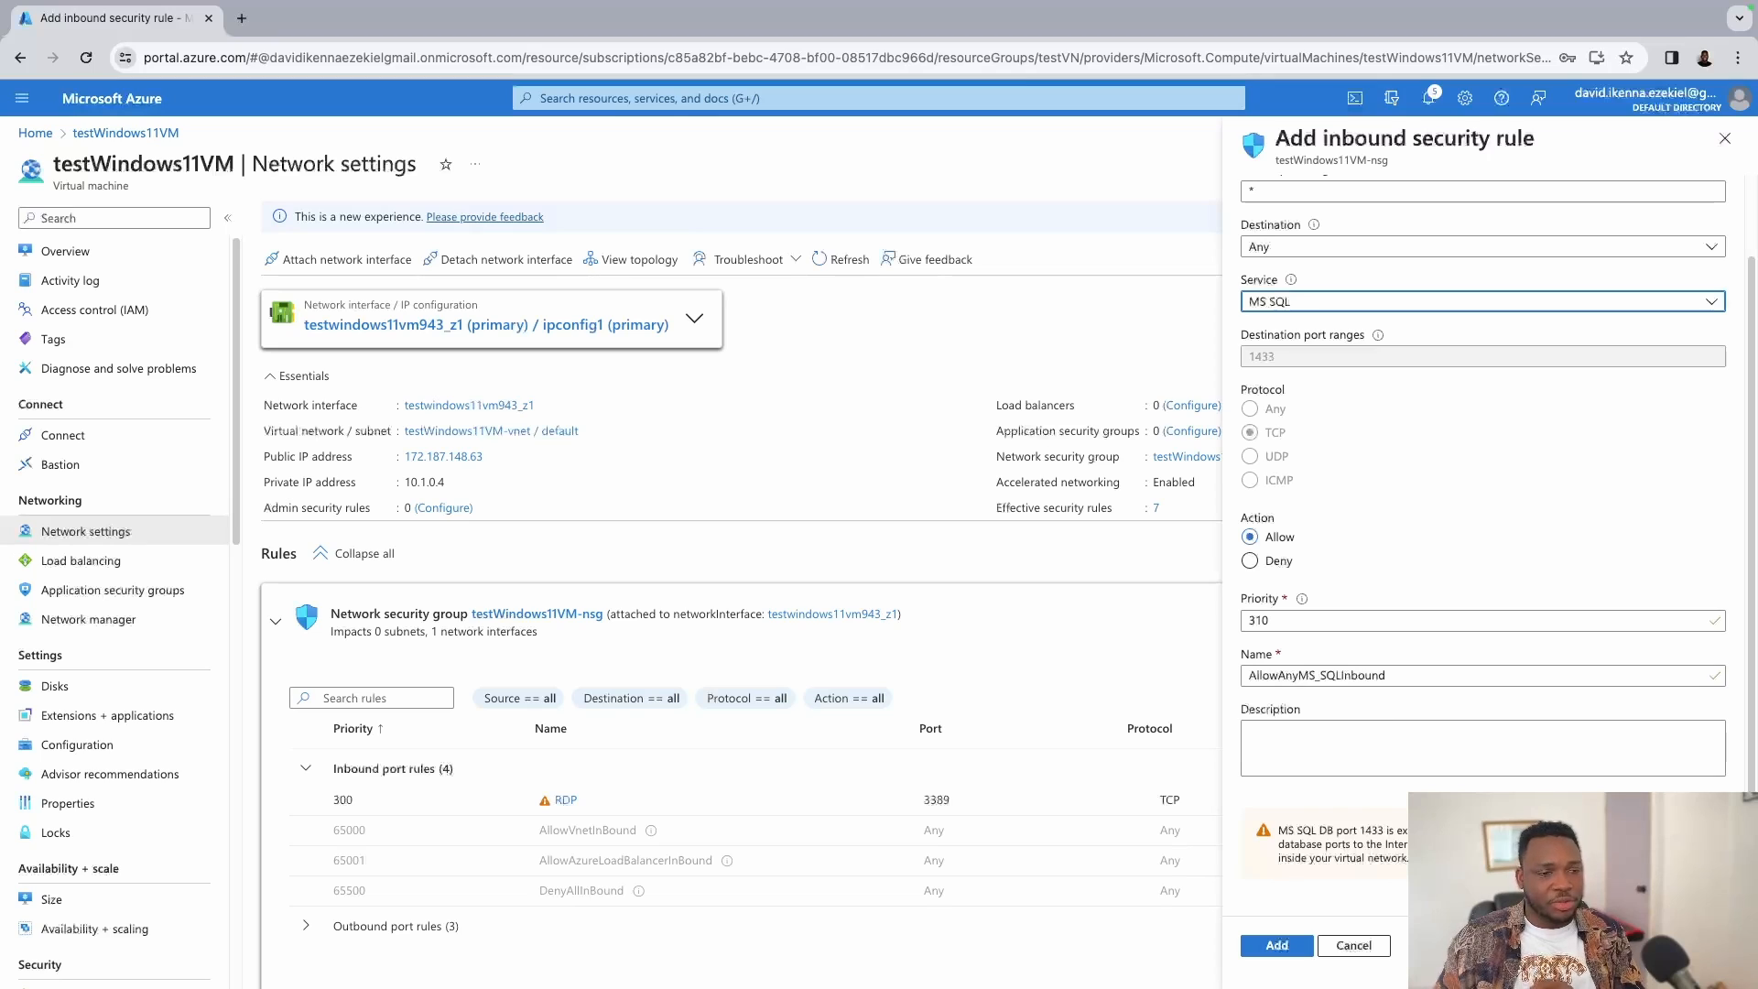
scroll(1387, 569, up, 1)
scroll(1387, 569, down, 1)
click(1280, 943)
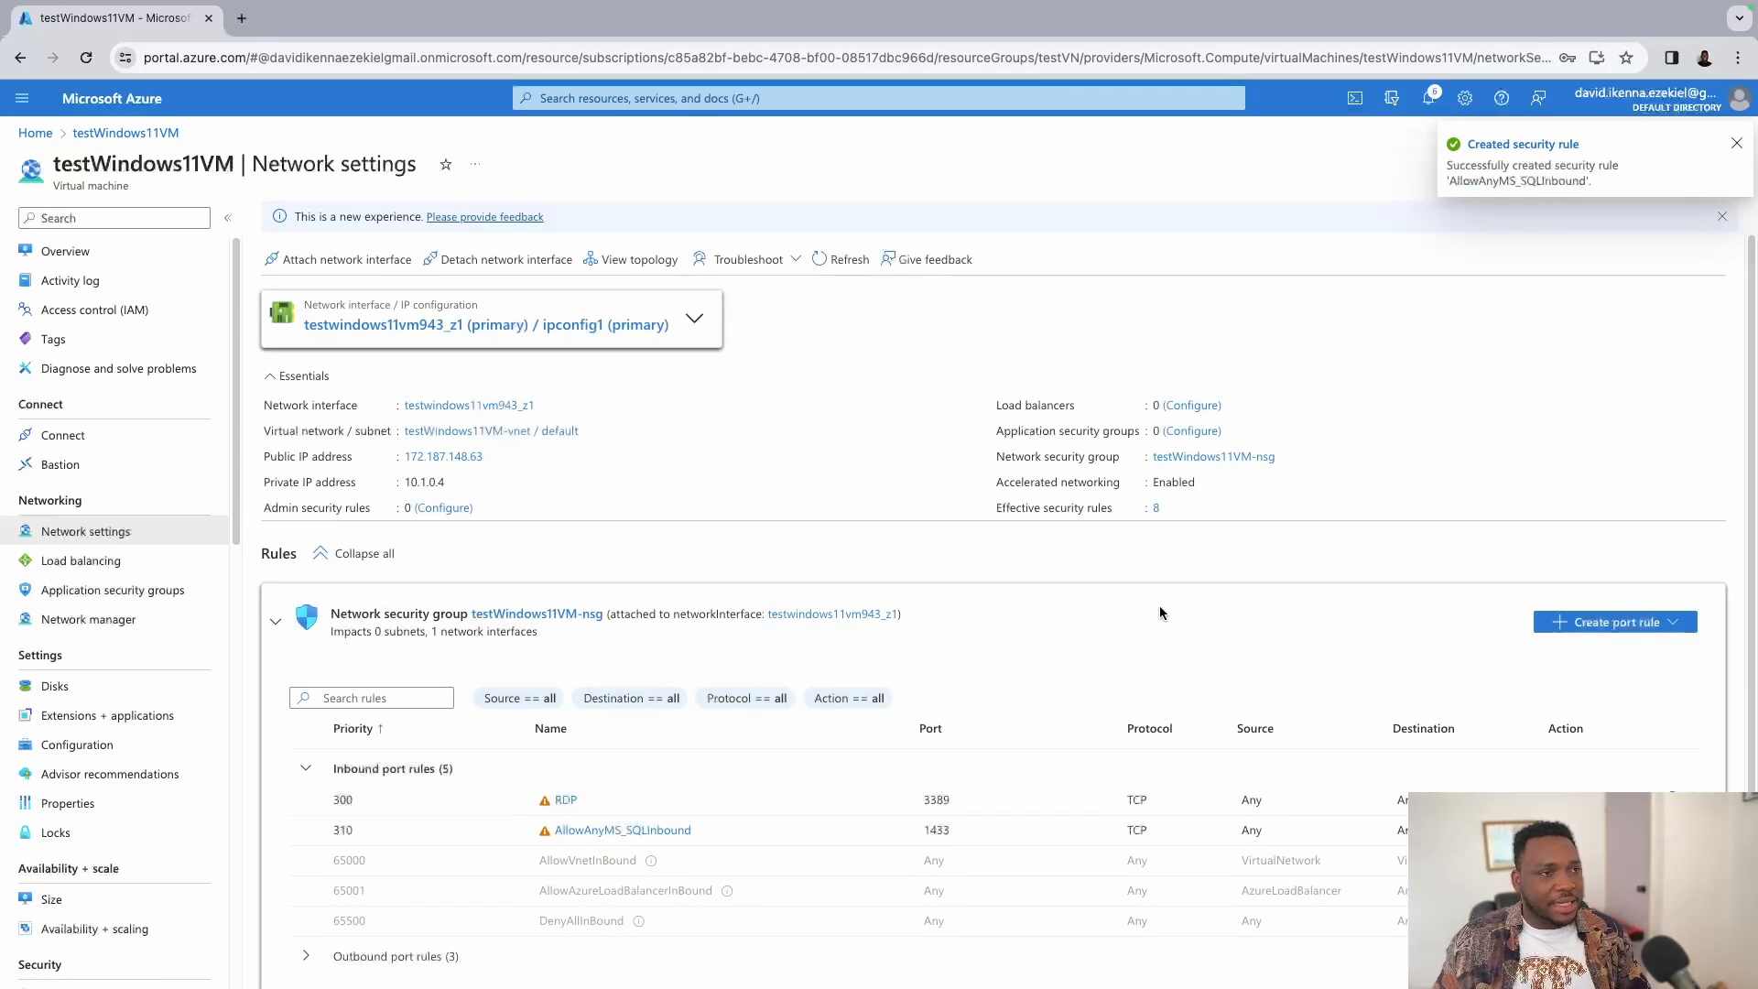
key(ctrl+Left)
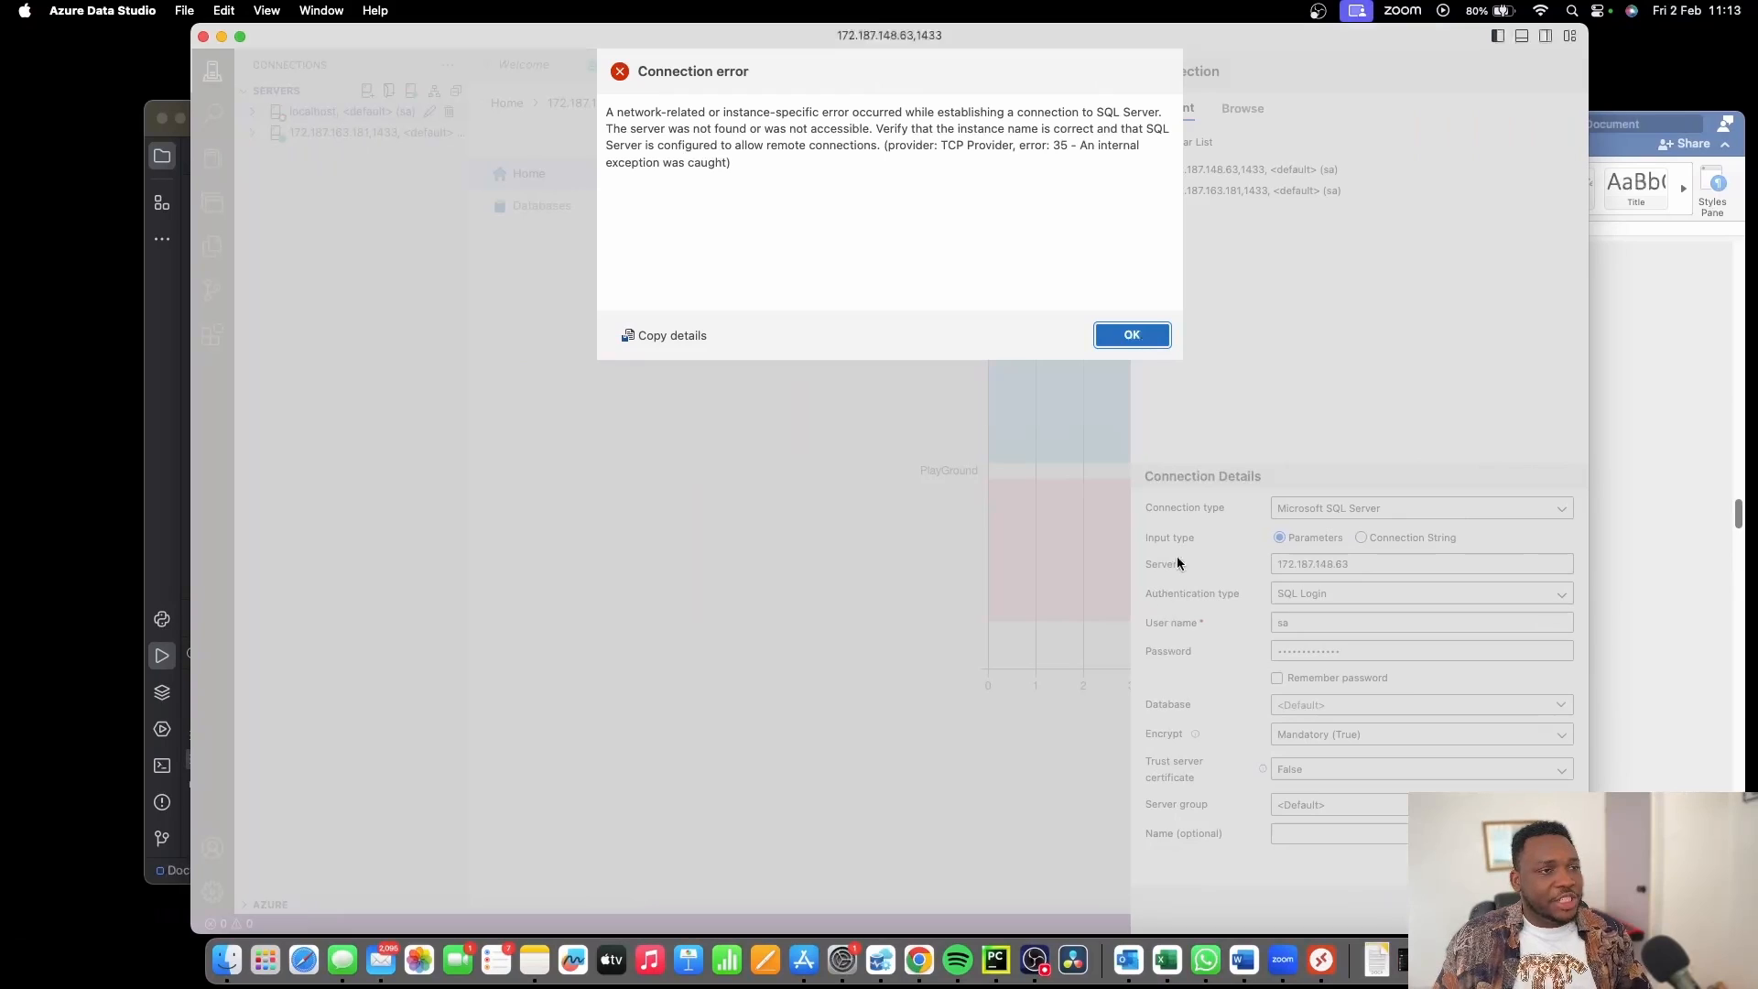
Dismiss the error, change the server to 172.187.148.63,1433, and retry the connection.
click(1159, 330)
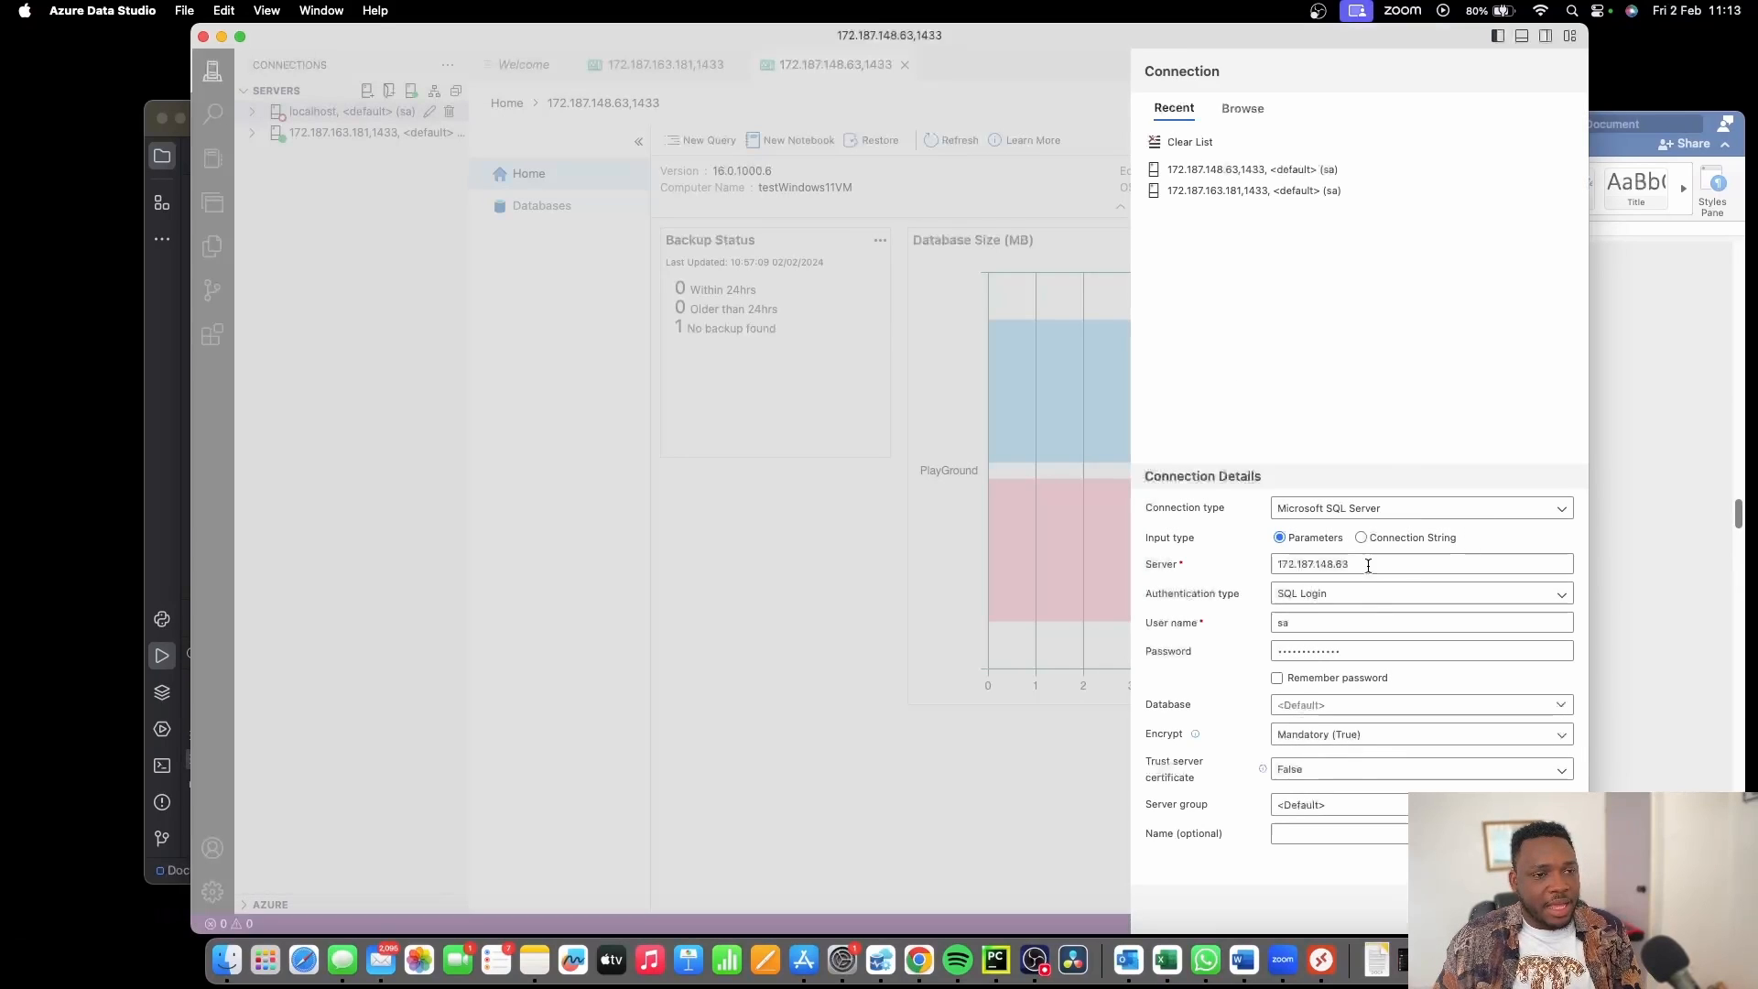
click(1369, 561)
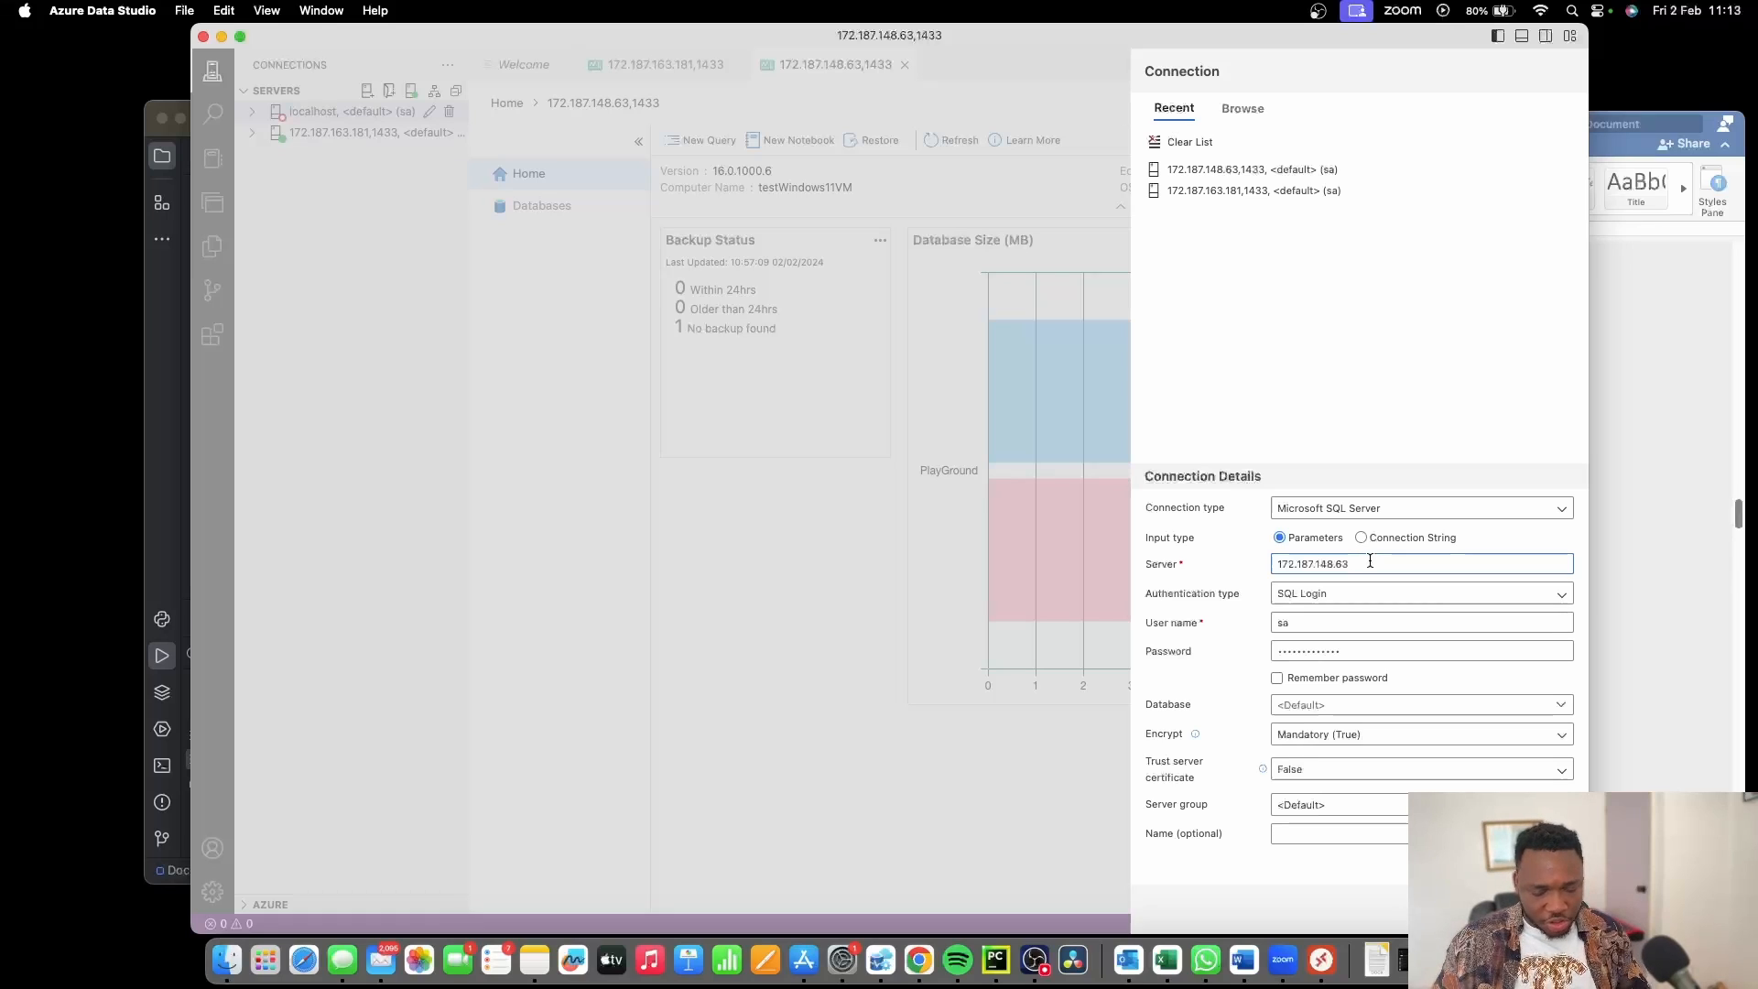
text(,1433)
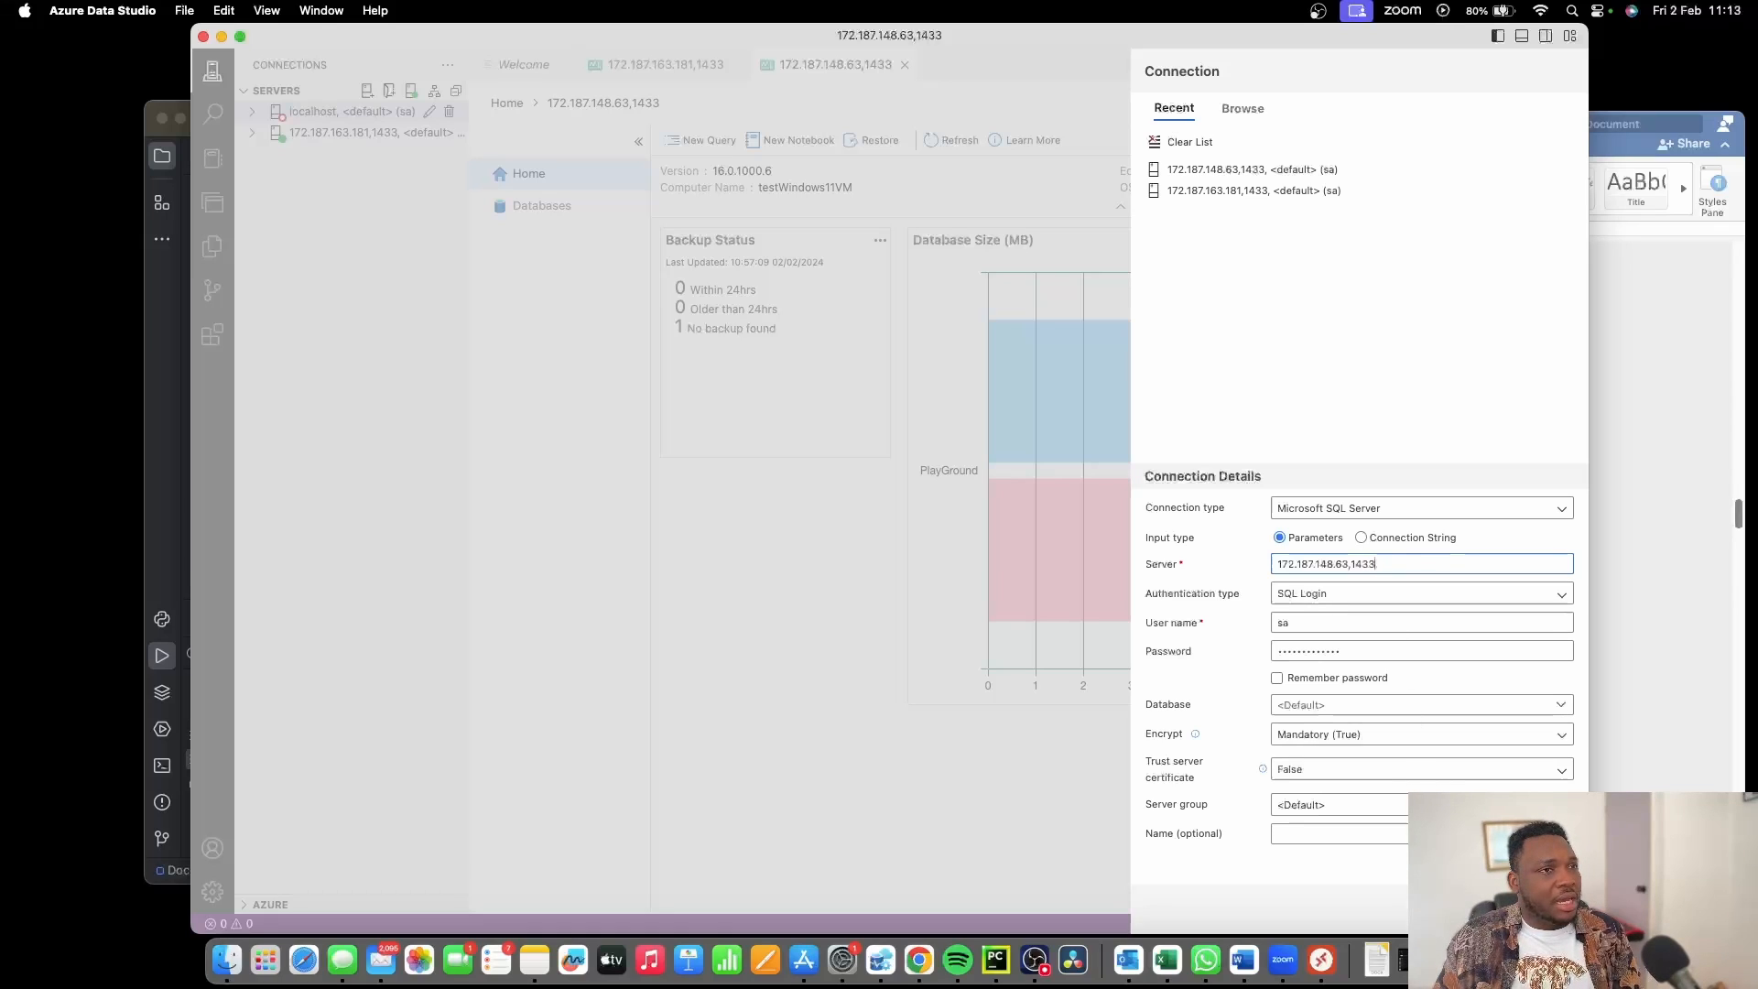
key(Return)
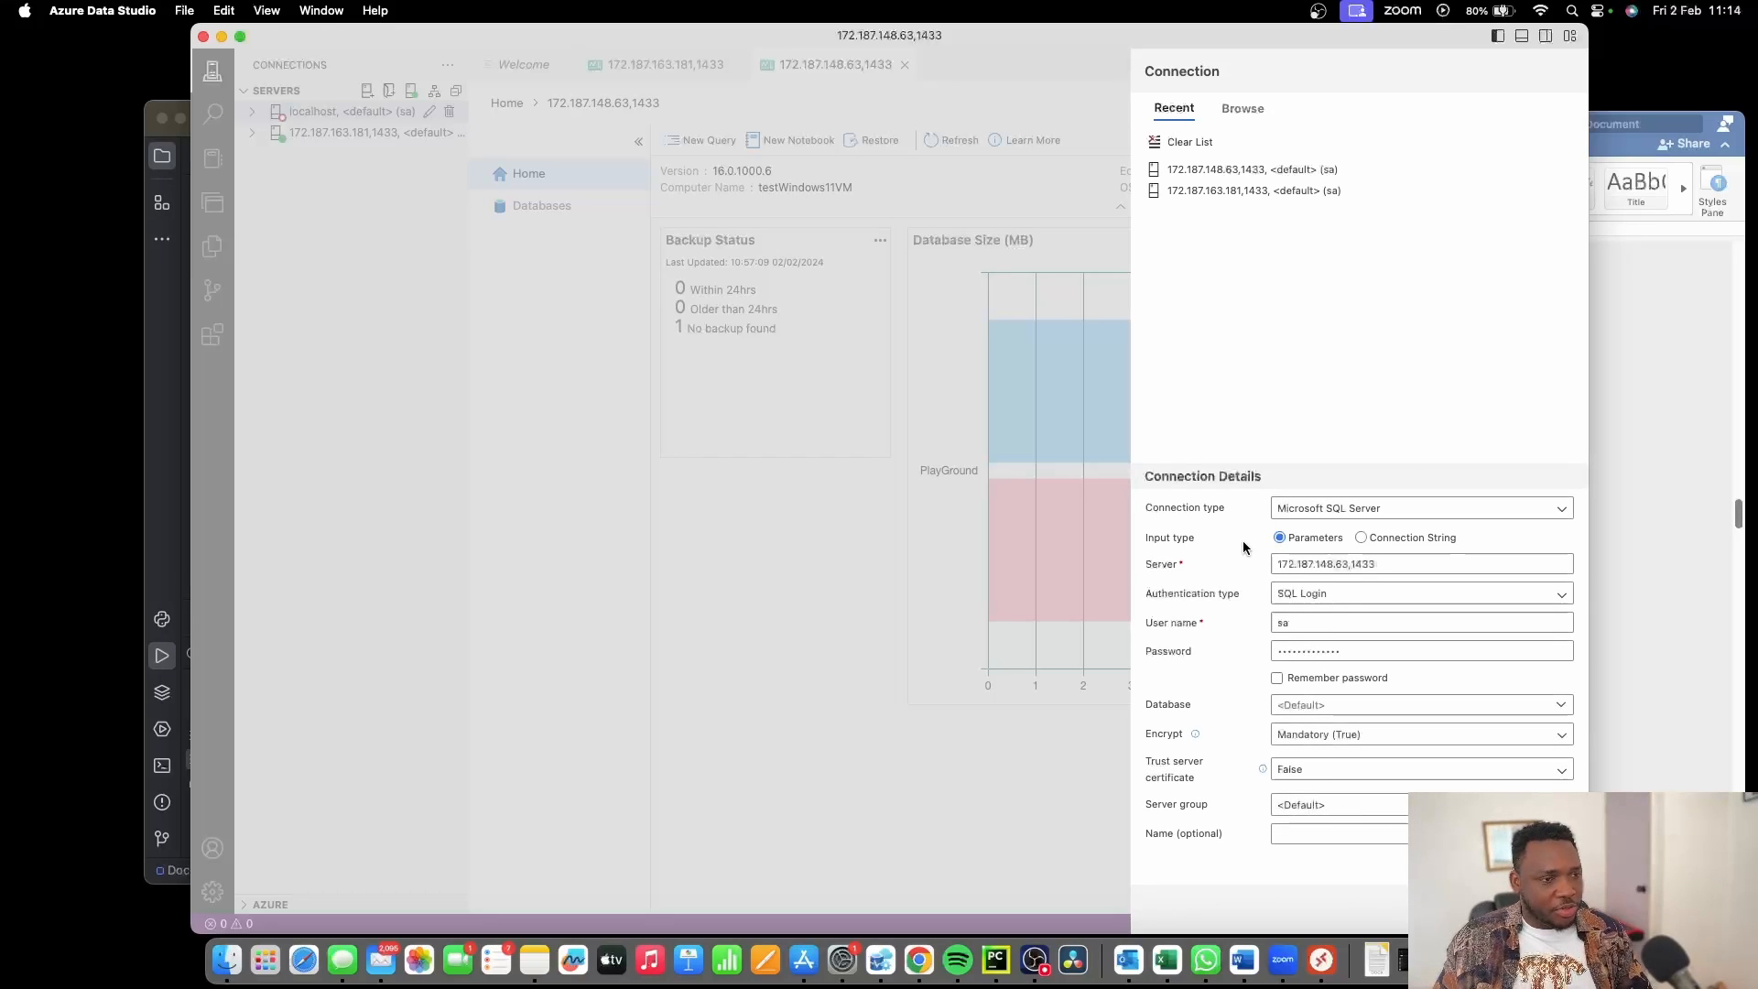
key(ctrl+Right)
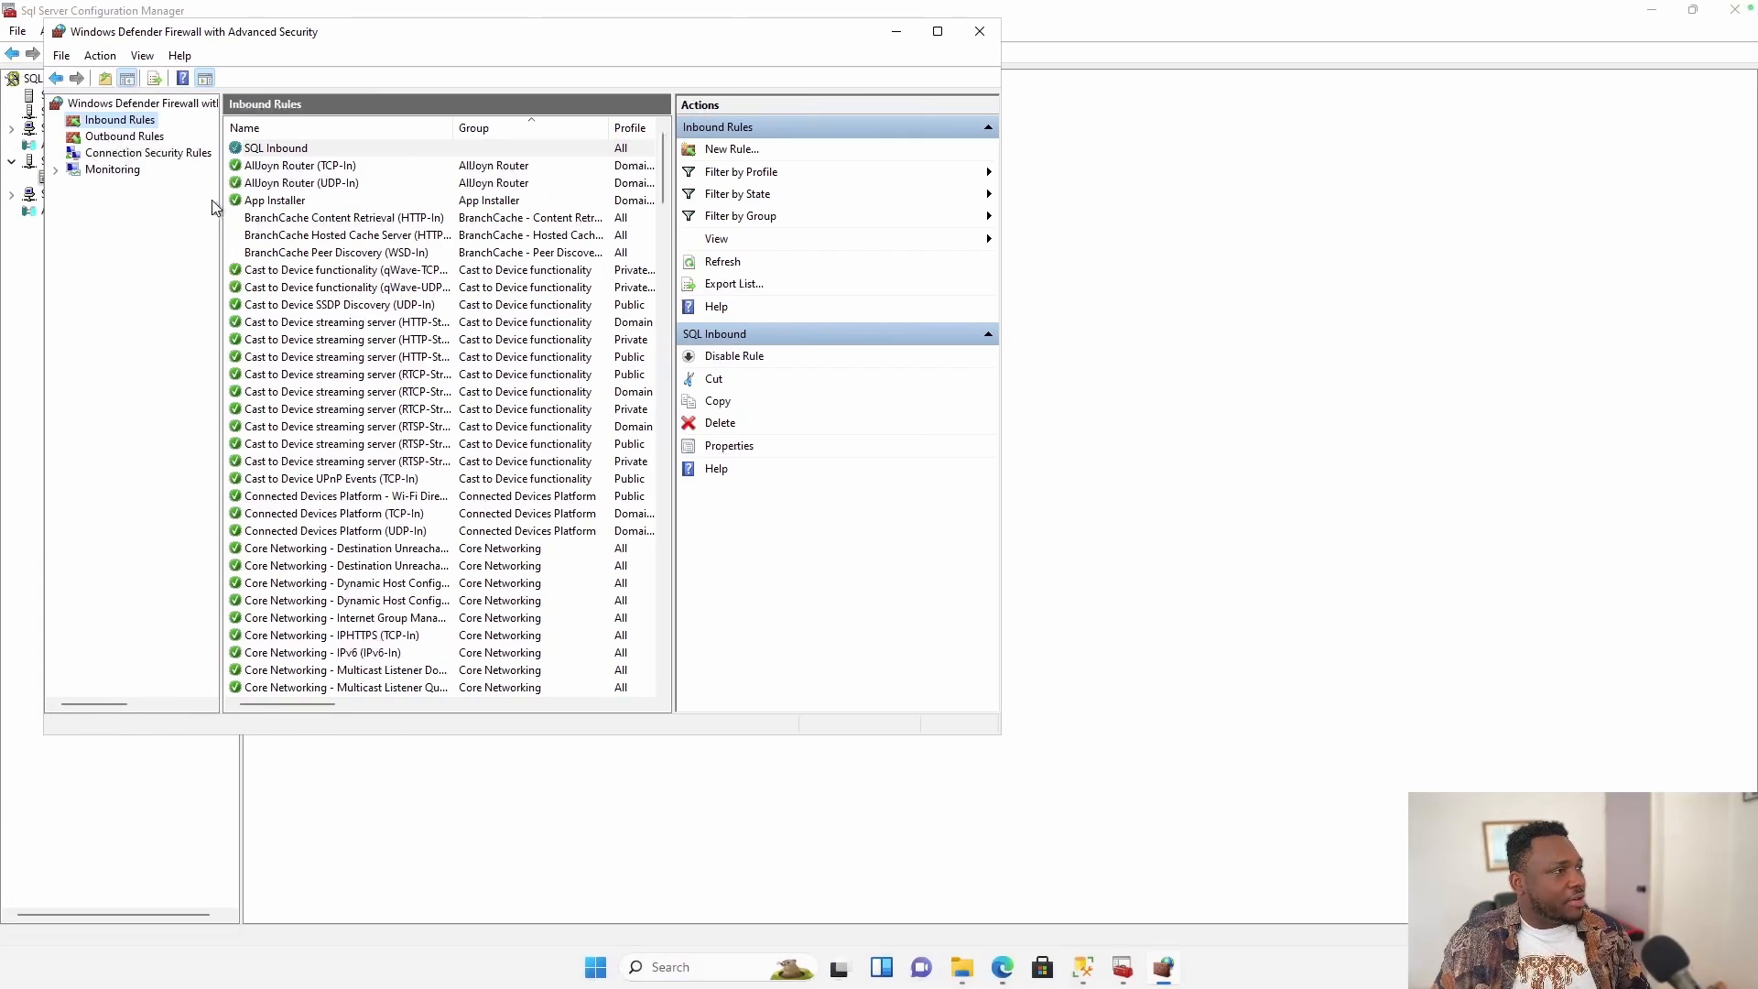
Close the firewall window and list the SQL Server services in Configuration Manager.
click(977, 33)
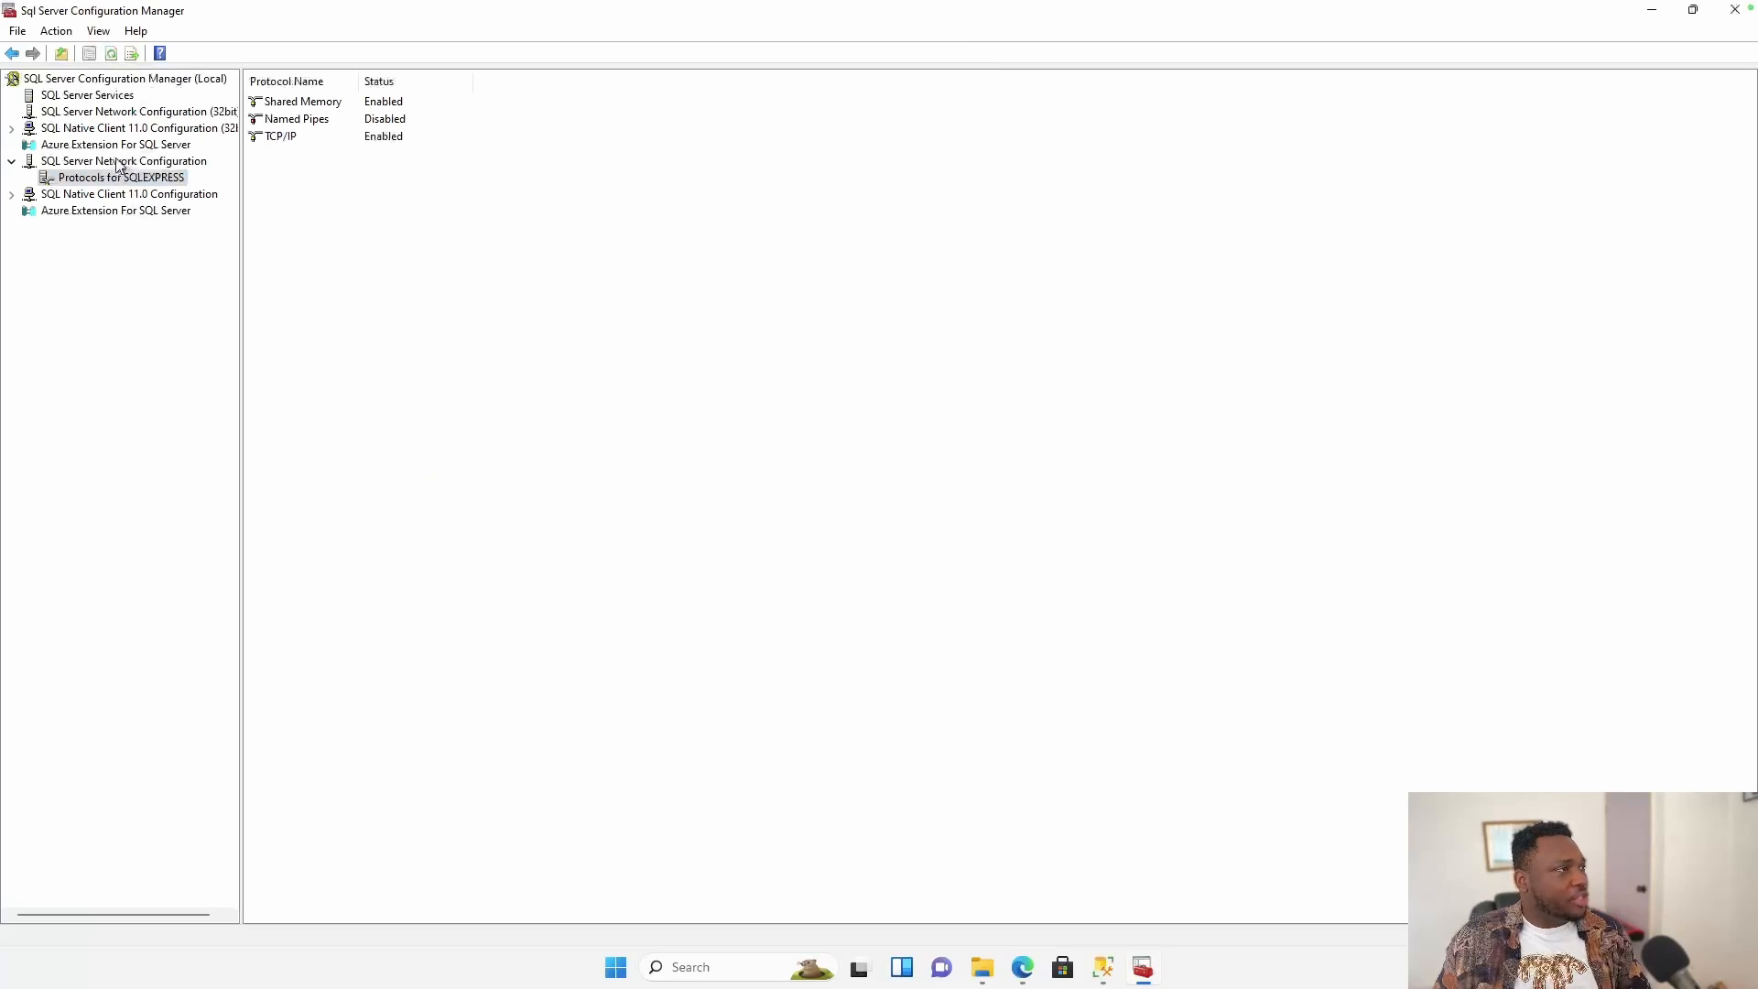
click(128, 95)
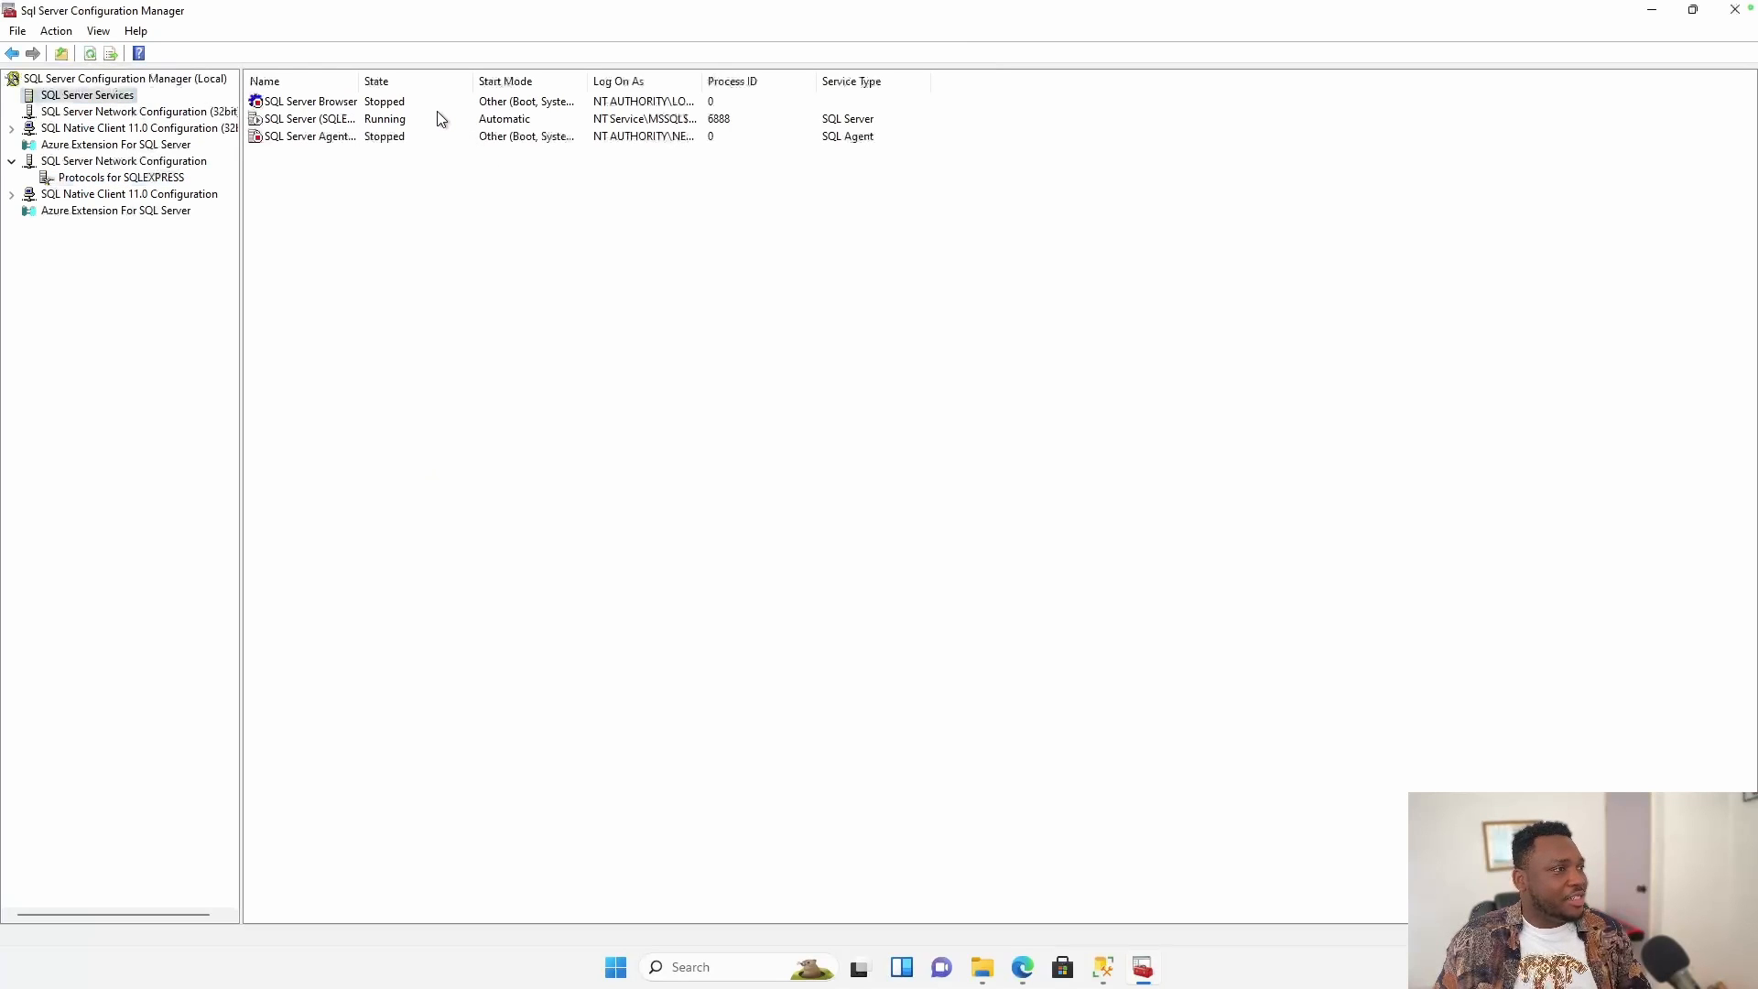
right_click(433, 120)
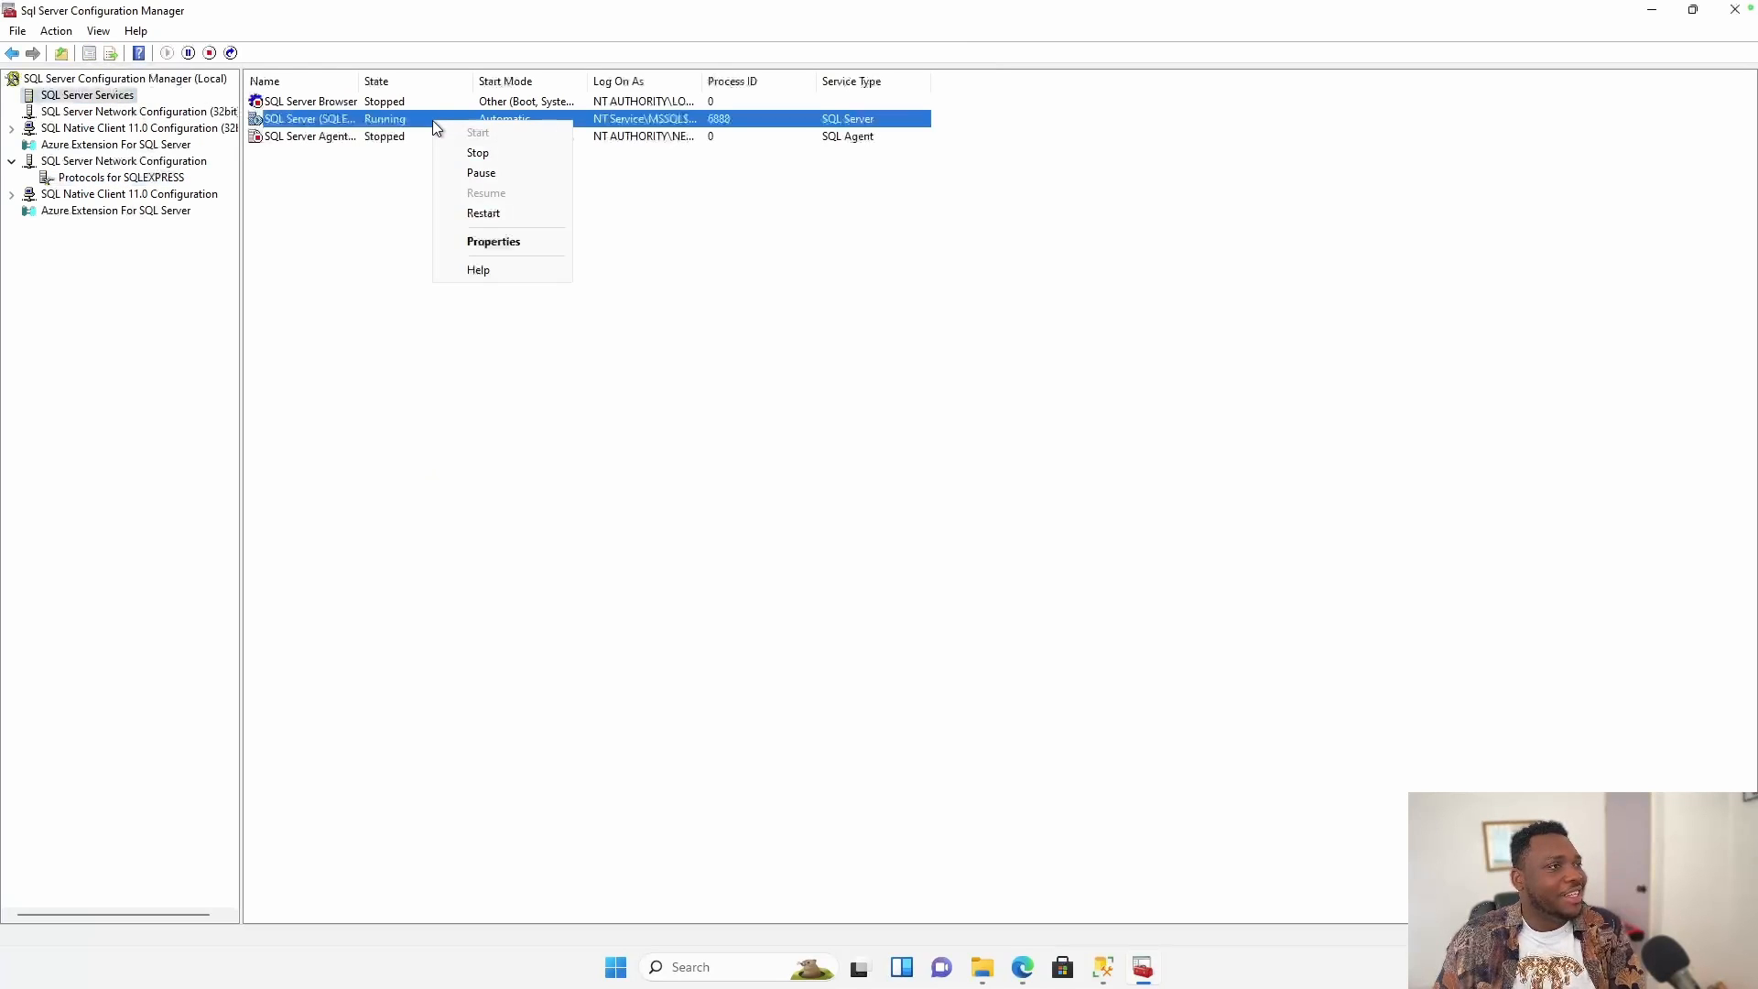
click(352, 236)
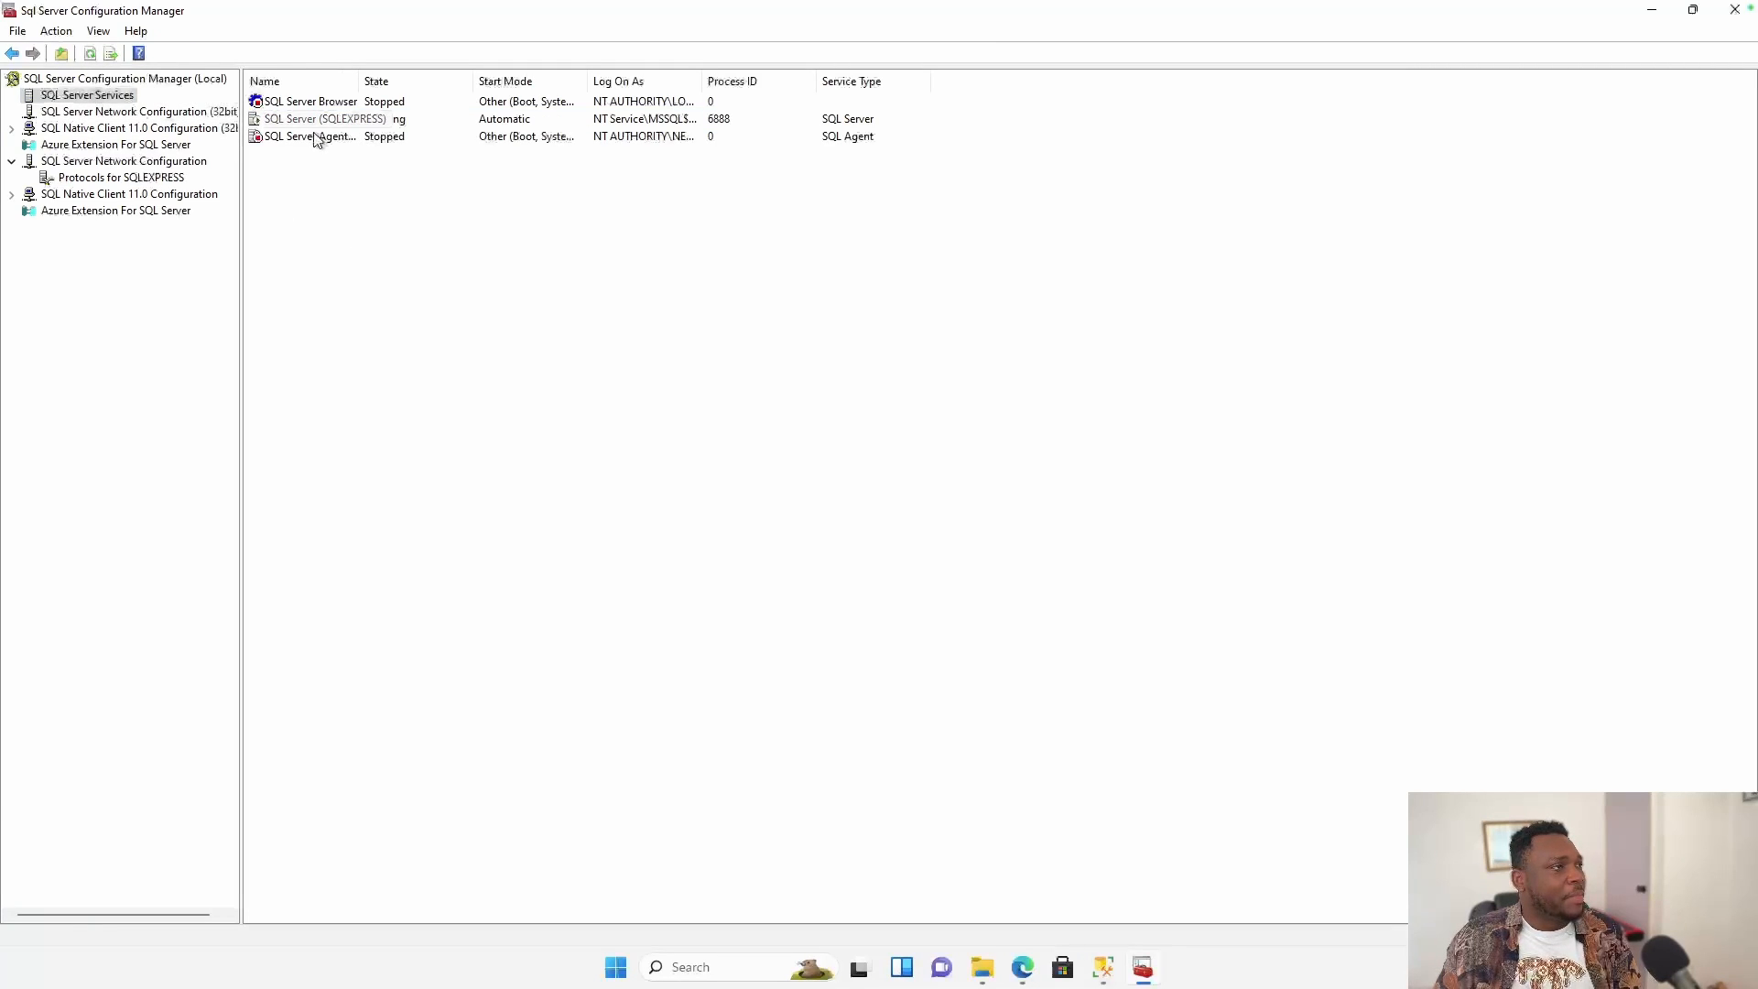
Restart the SQL Server (SQLEXPRESS) service.
click(424, 116)
right_click(424, 116)
click(475, 208)
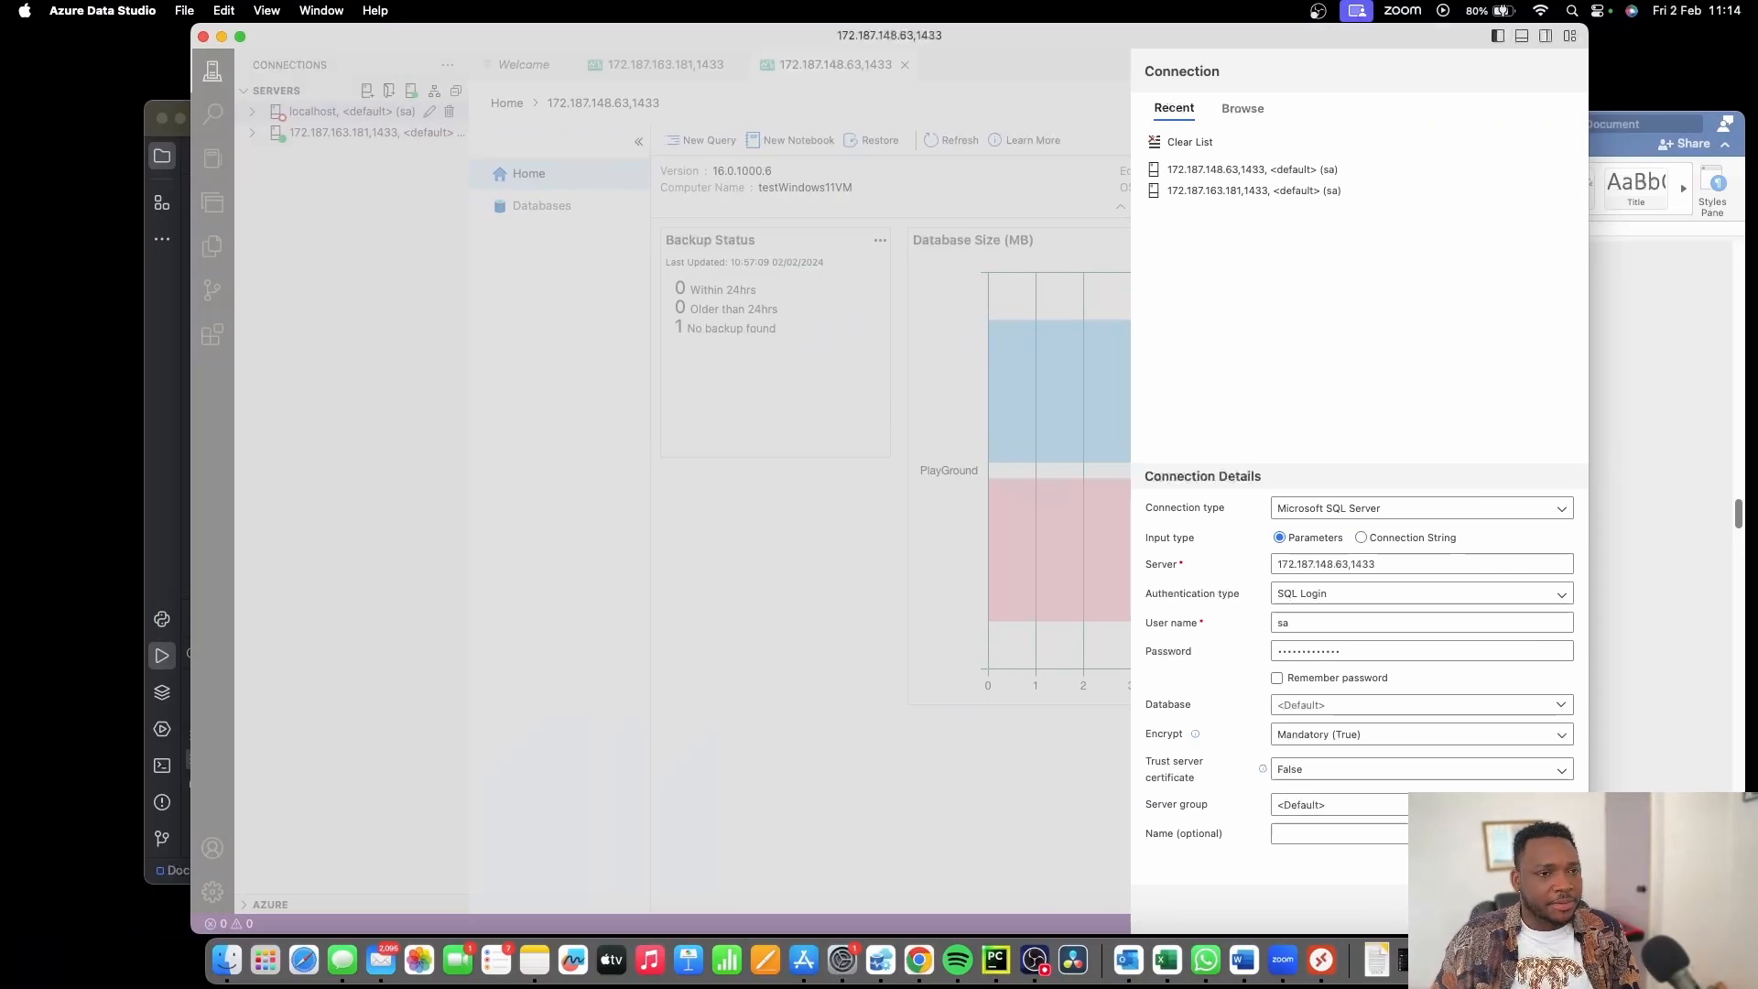
Connect to the VM server with Trust server certificate enabled and expand PlayGround's tables.
click(1457, 908)
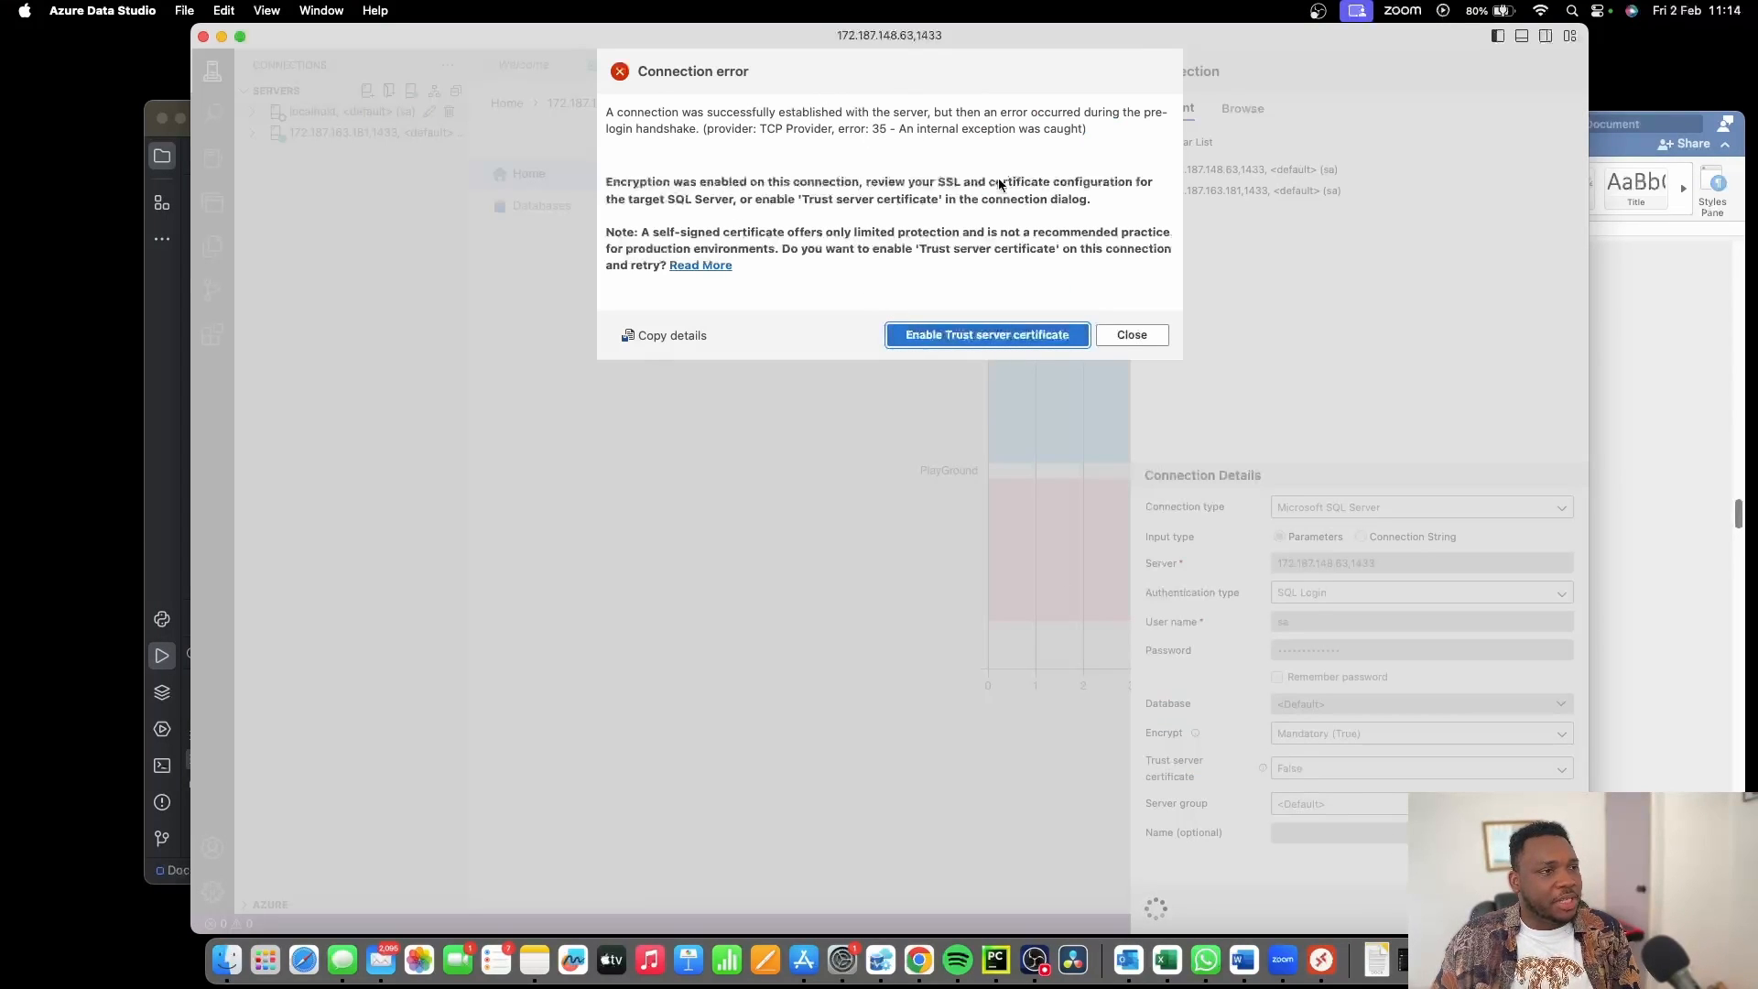
click(959, 338)
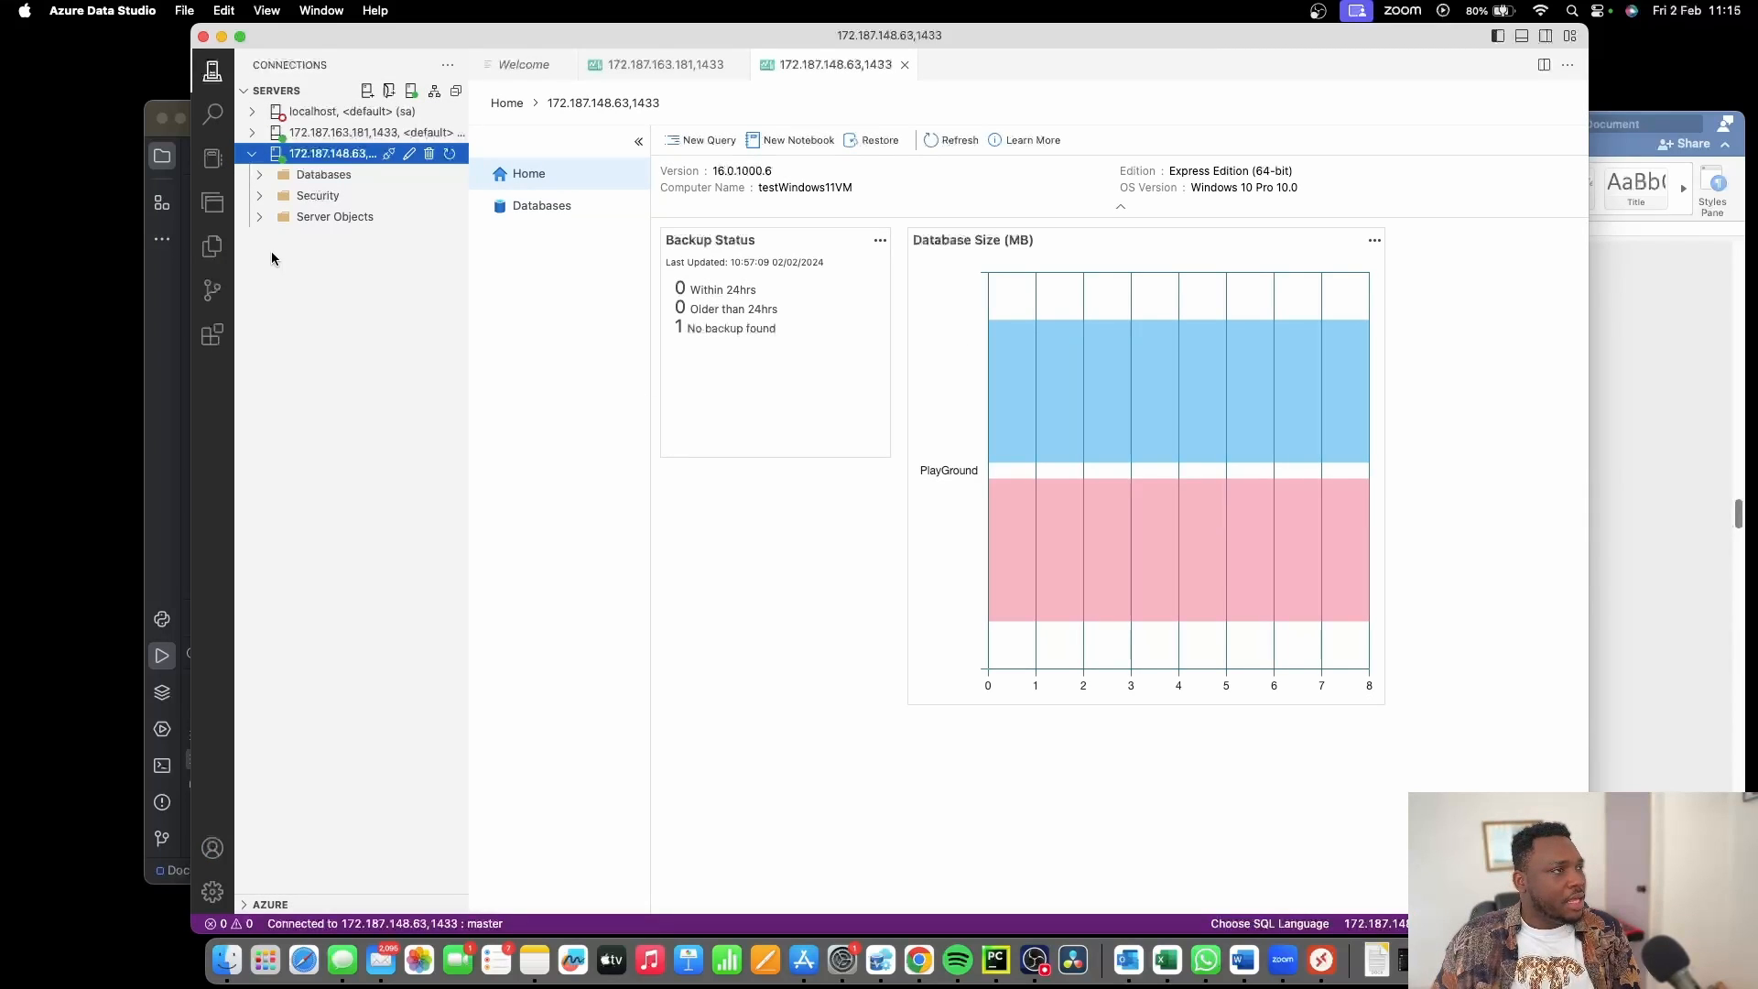
click(265, 175)
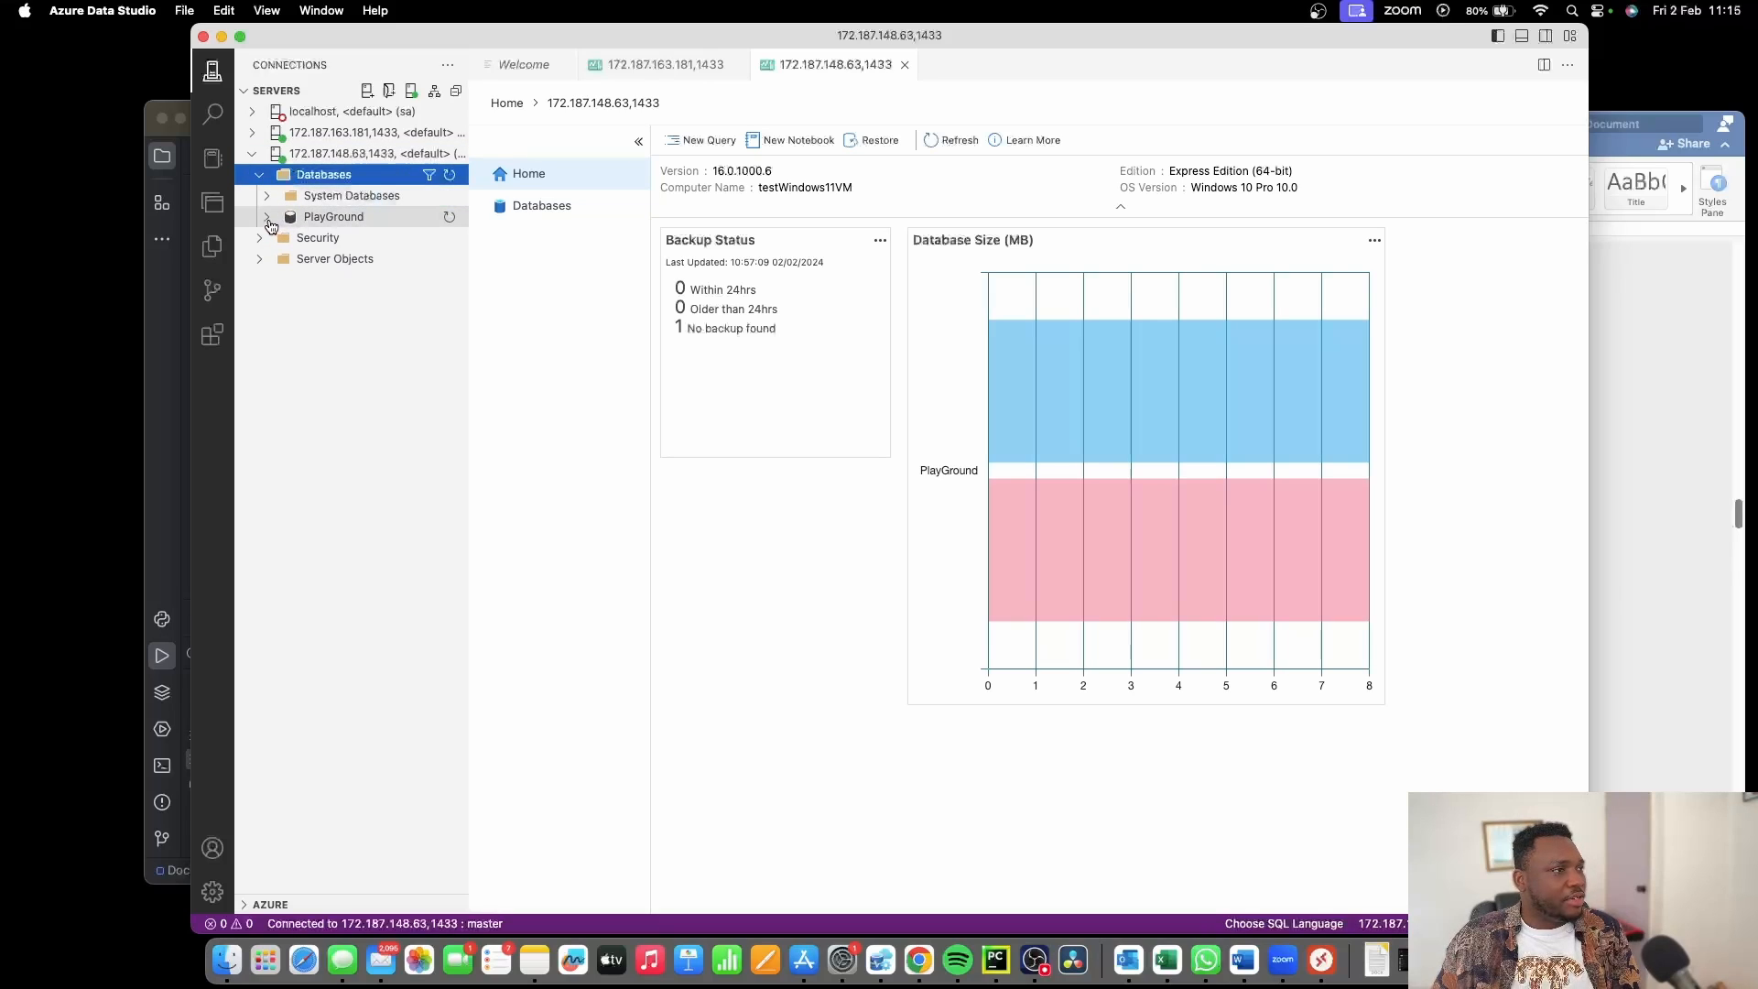
click(268, 220)
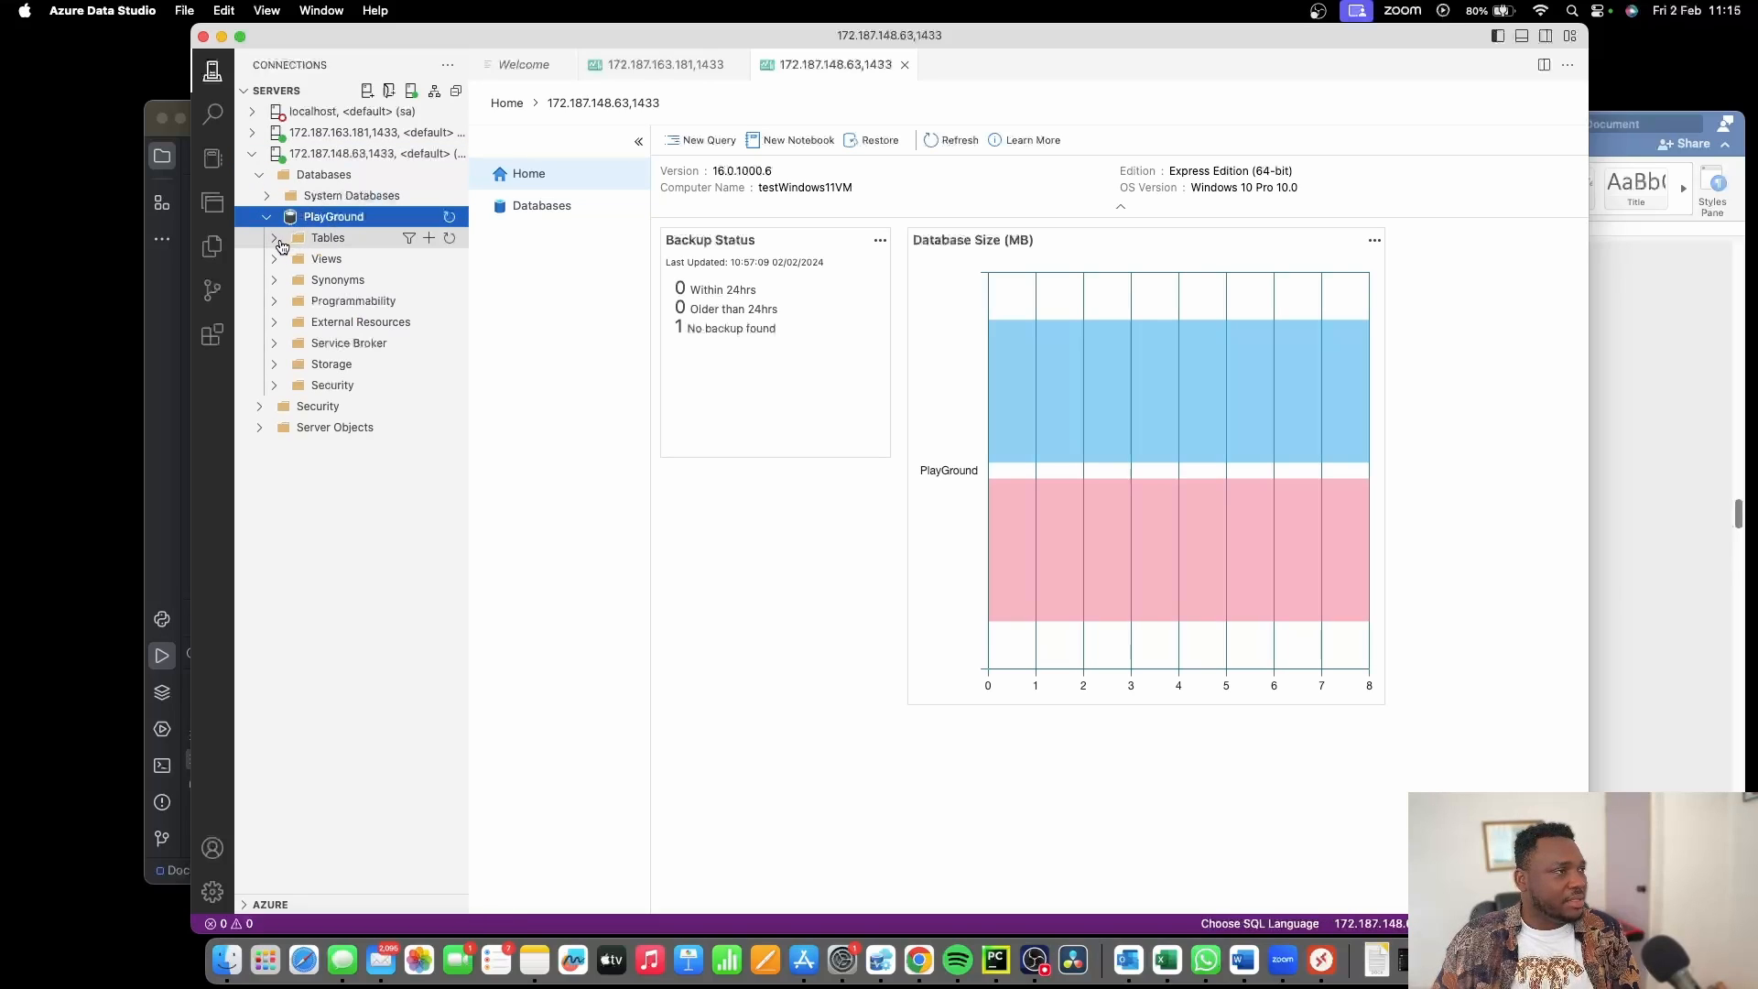
click(274, 240)
Run Select Top 1000 on the dbo.Employee_Data table.
click(330, 262)
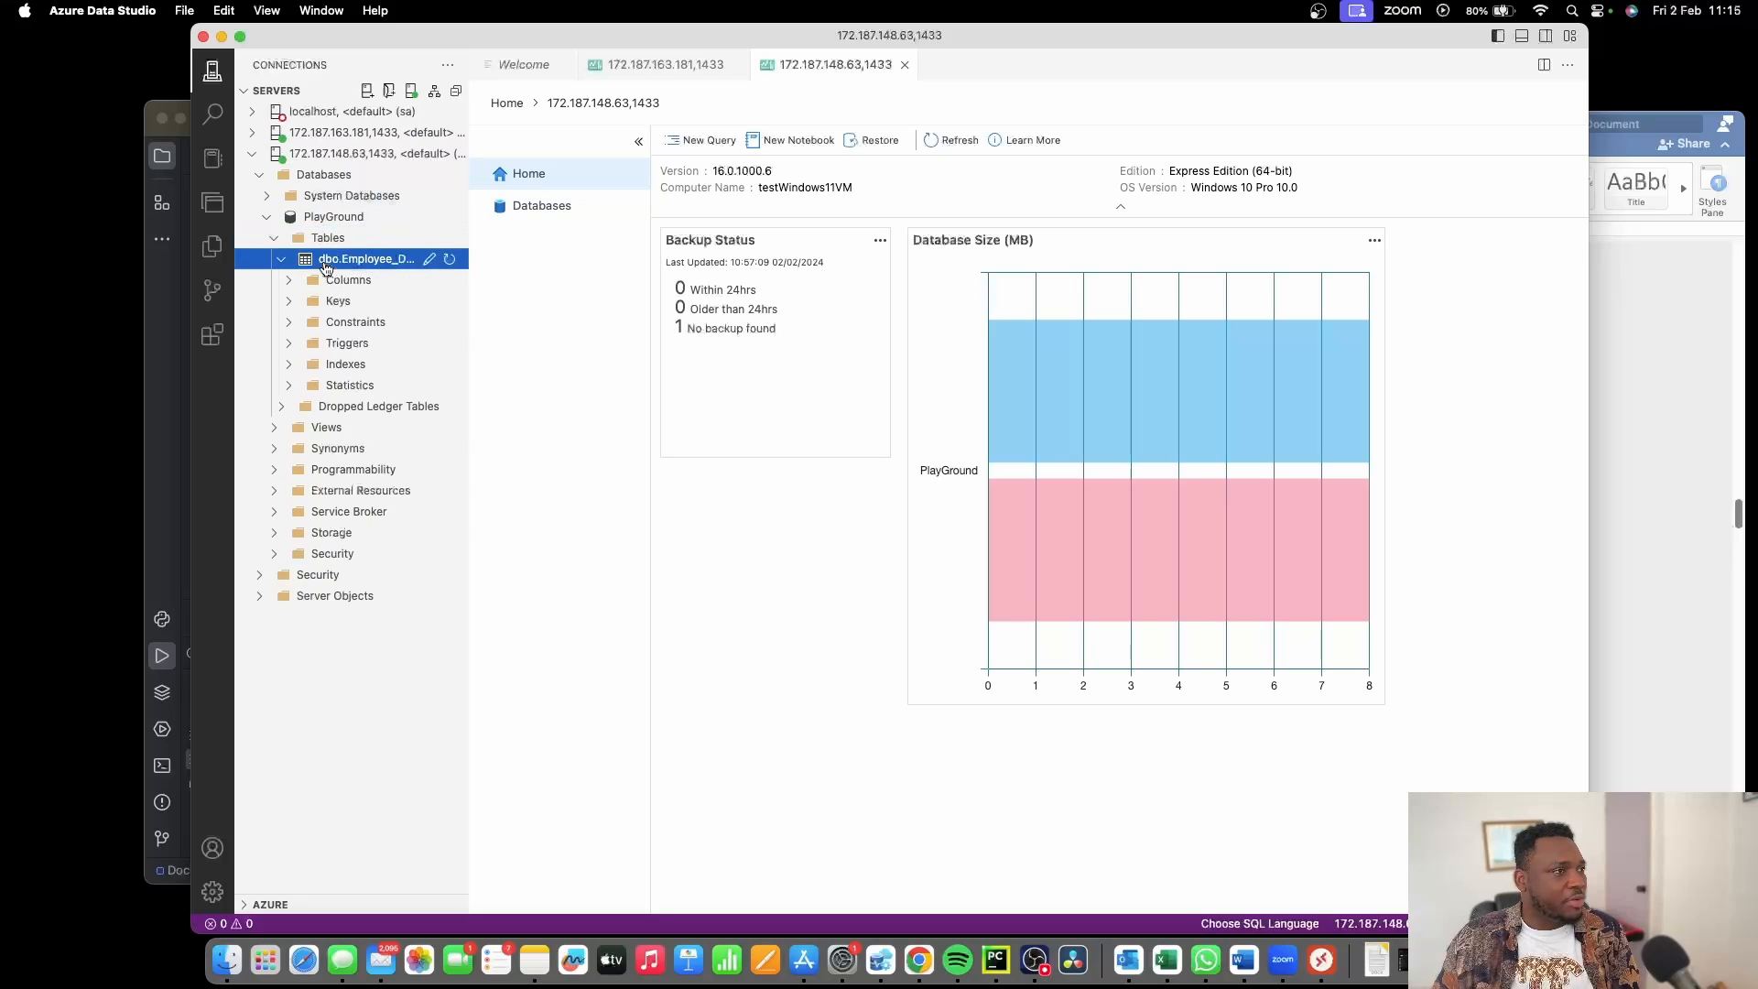
right_click(332, 266)
click(376, 271)
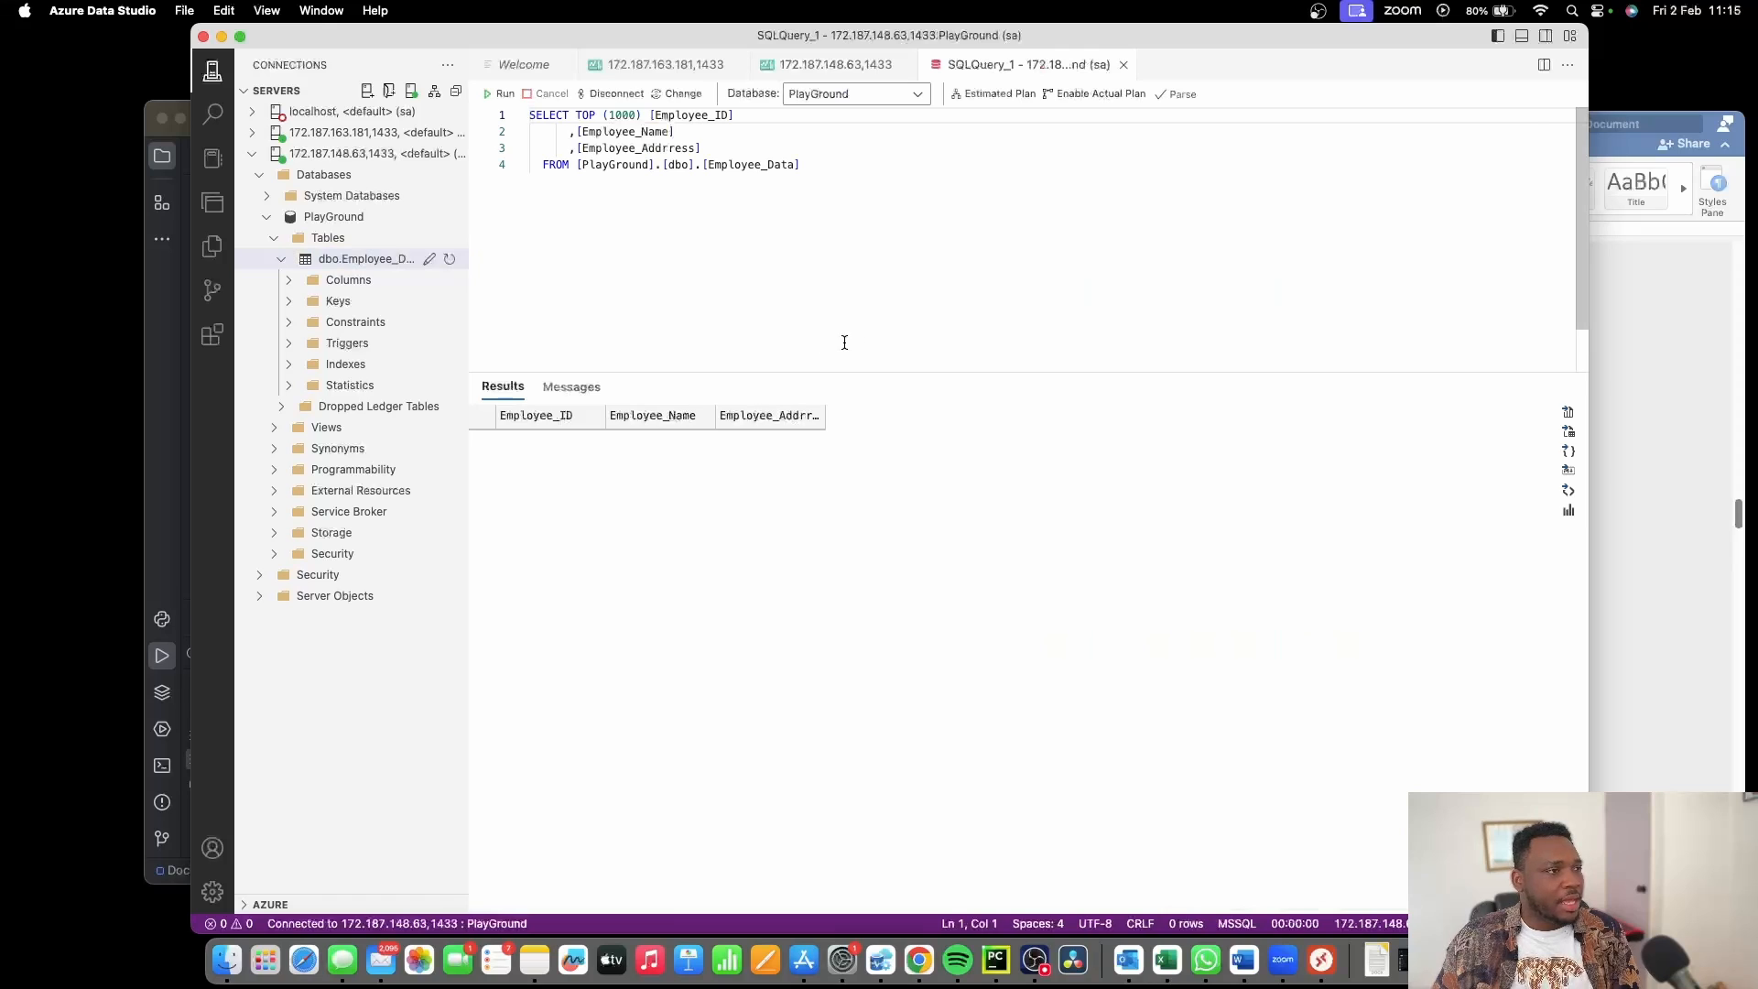
click(921, 280)
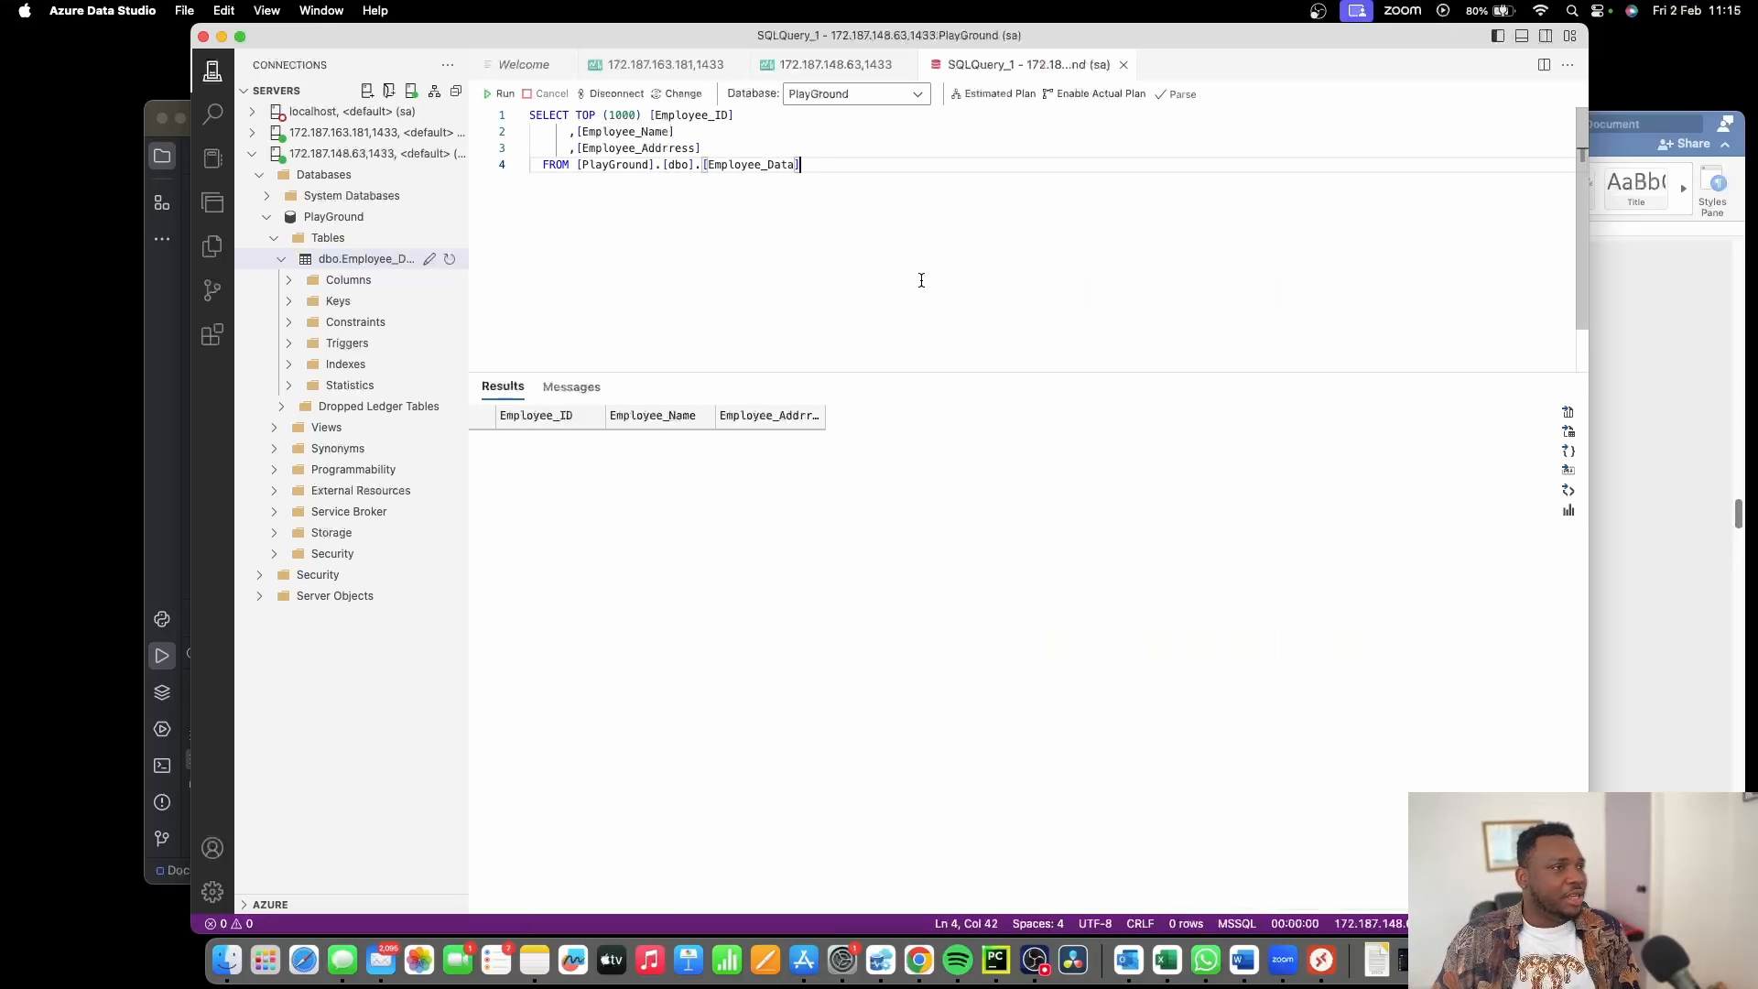